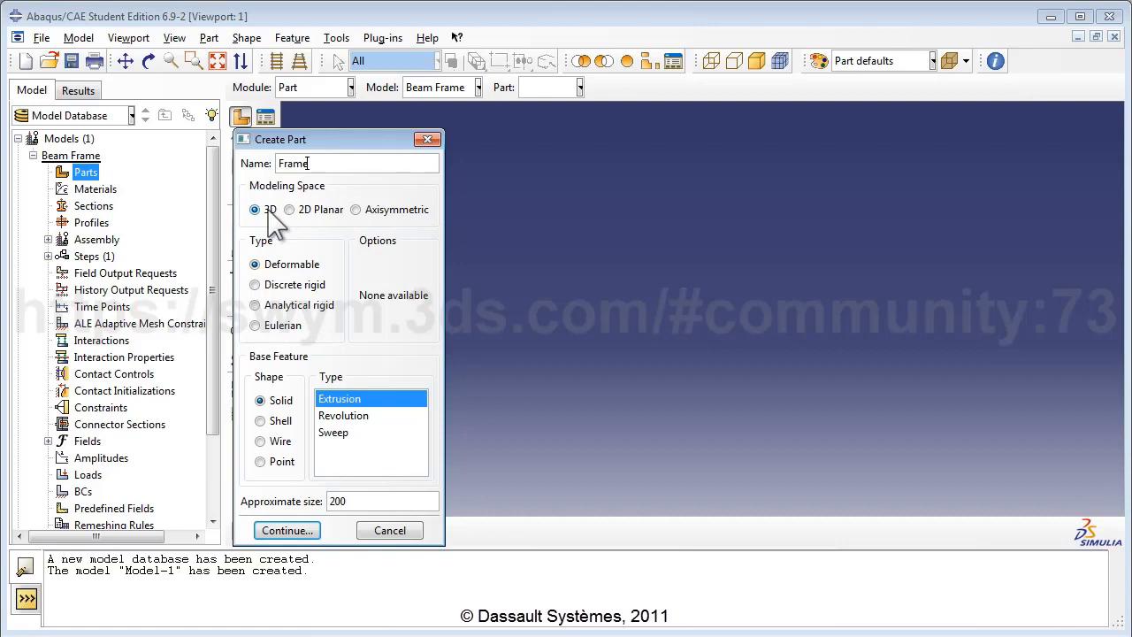
# Step: Define part Frame as a 3D deformable point part with approximate size 20
pyautogui.click(269, 212)
pyautogui.click(266, 265)
pyautogui.click(261, 461)
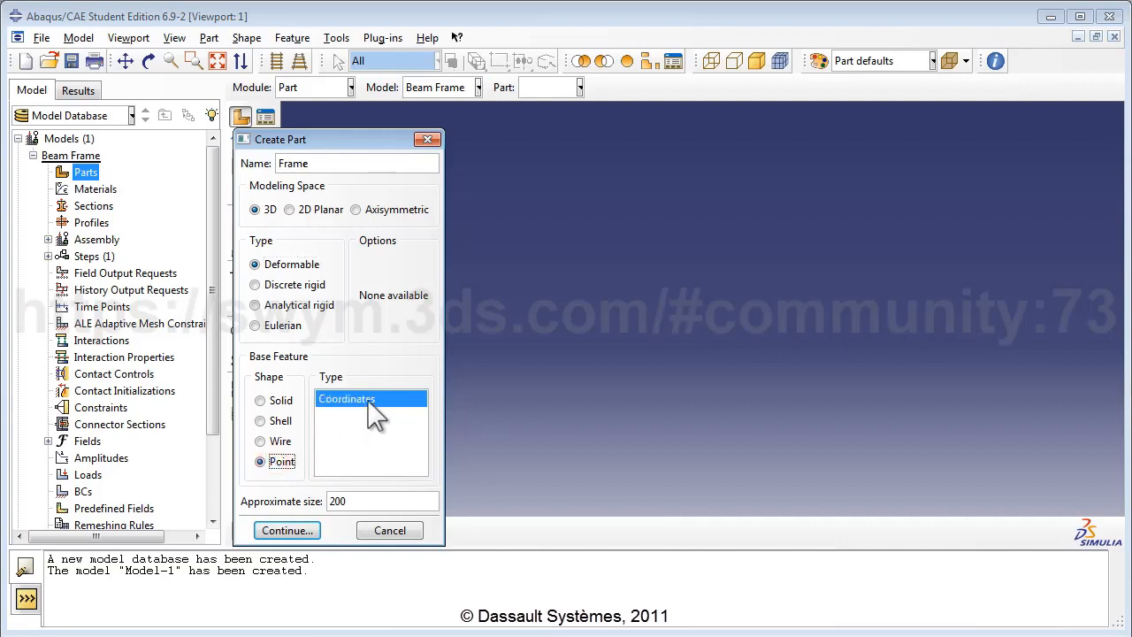
pyautogui.click(370, 502)
pyautogui.press('BackSpace')
pyautogui.click(286, 531)
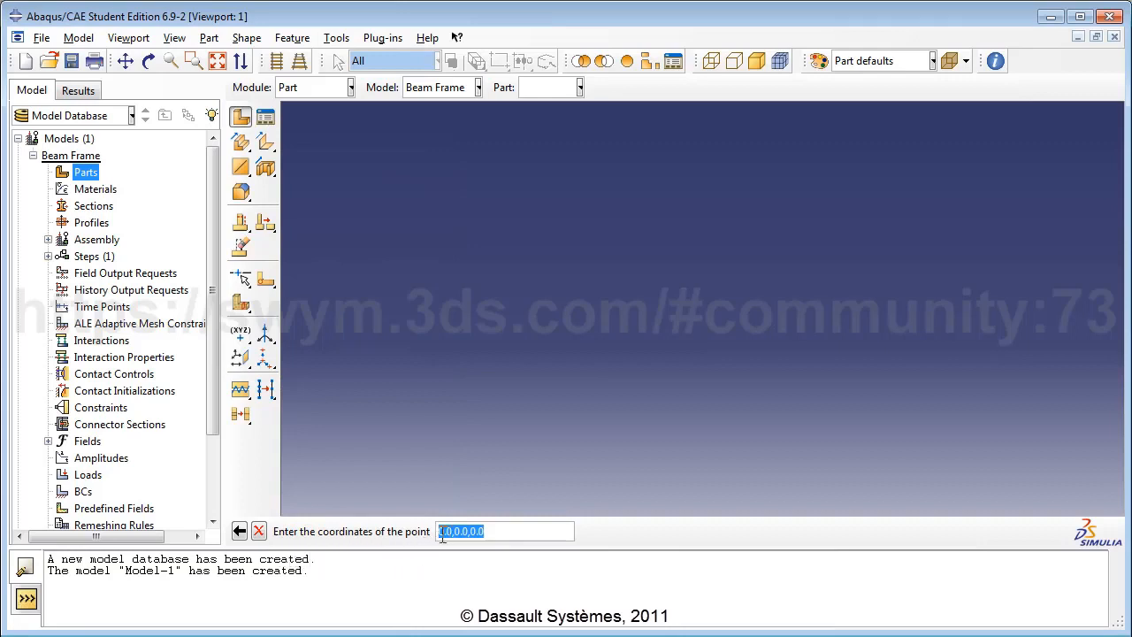
# Step: Place the part's point at the origin 0,0,0 and choose the offset datum point tool
pyautogui.click(491, 531)
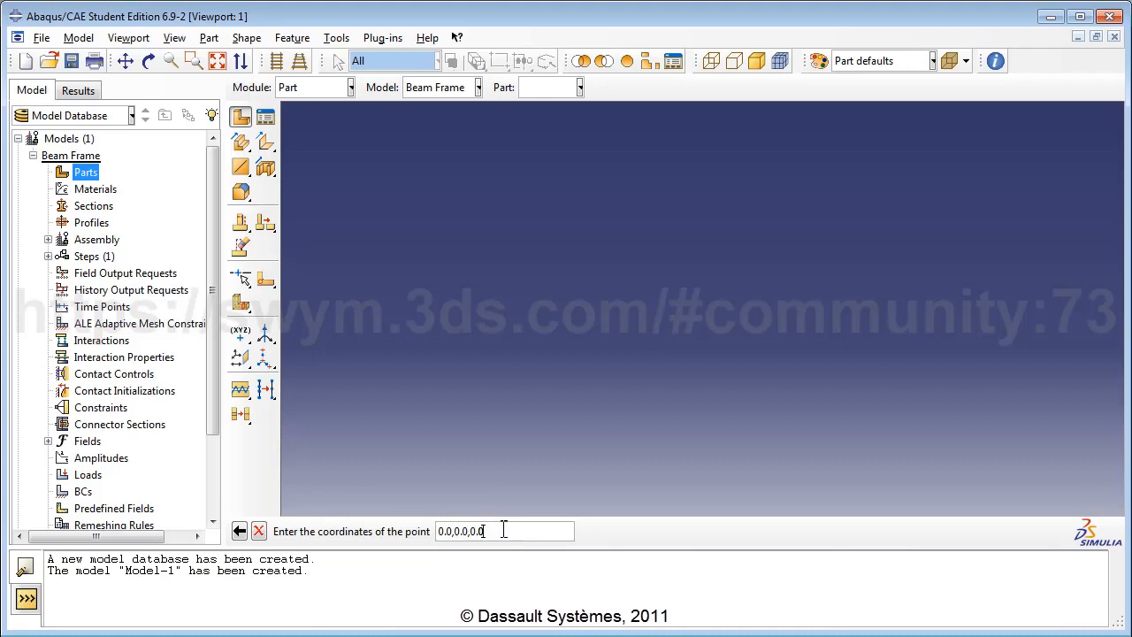
pyautogui.press('Return')
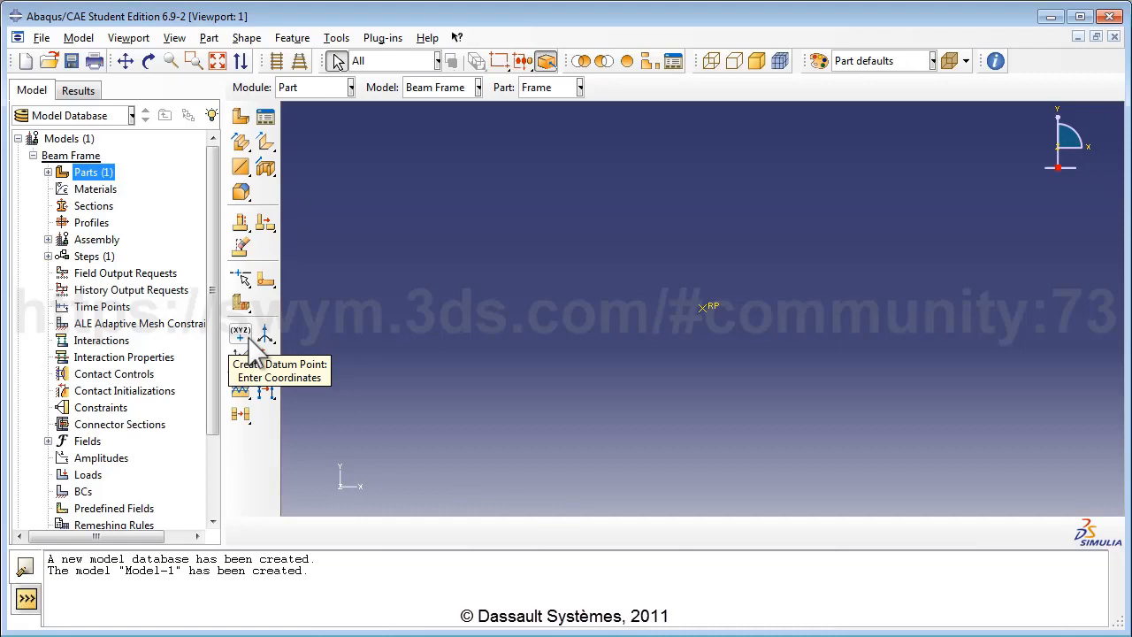
pyautogui.moveTo(253, 348); pyautogui.dragTo(283, 345)
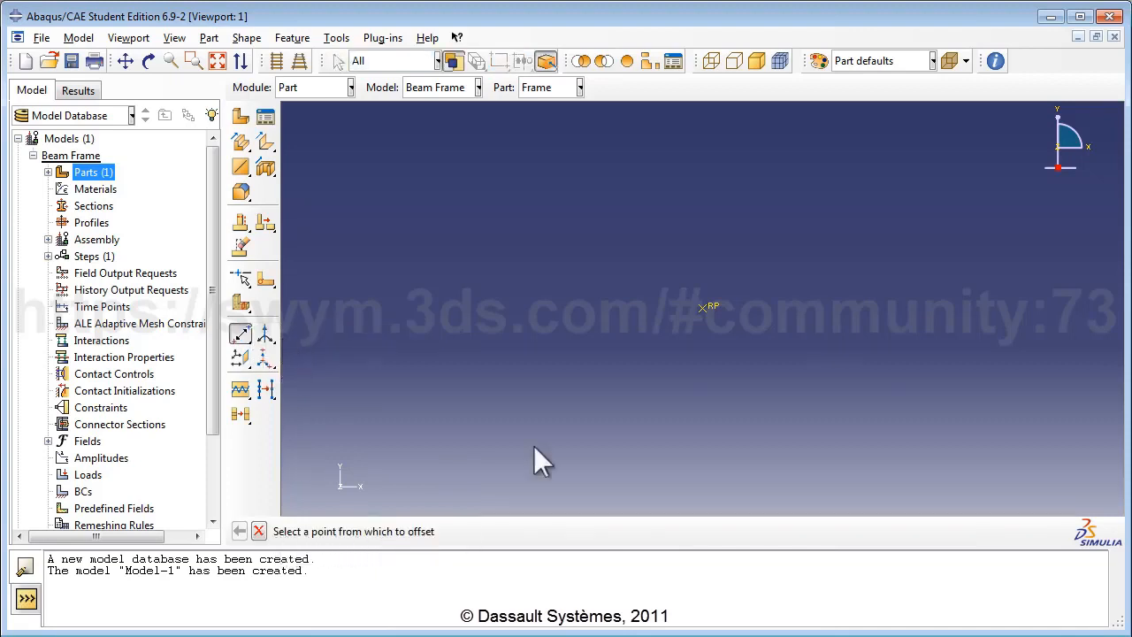
# Step: Create a datum point offset 13,0,0 from the reference point and fit the view
pyautogui.click(703, 307)
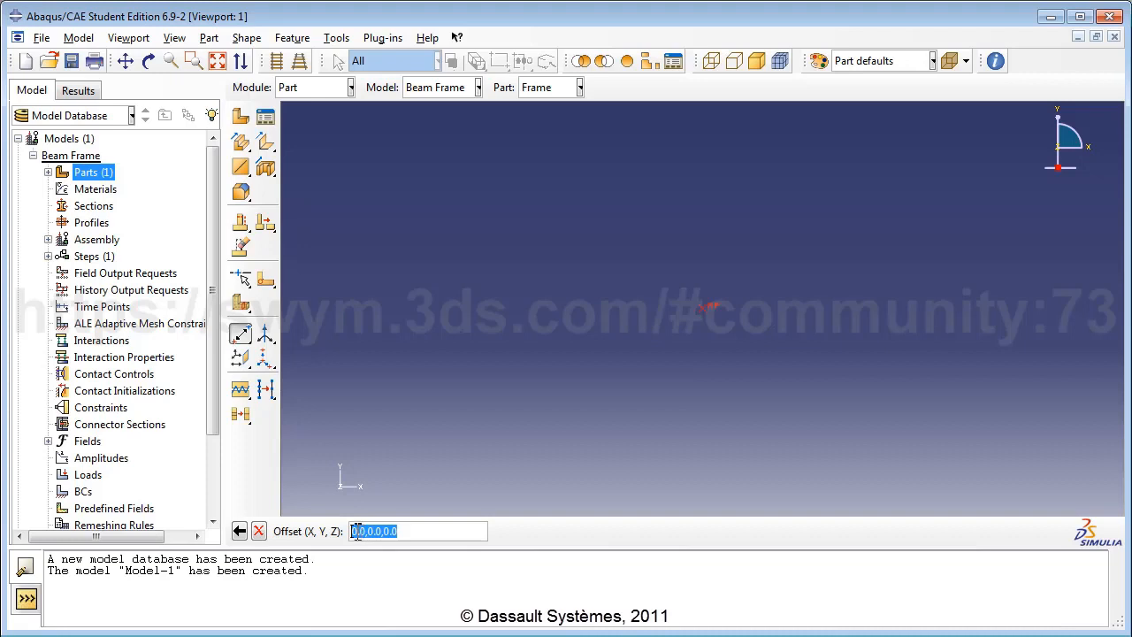
pyautogui.click(353, 531)
pyautogui.write('13')
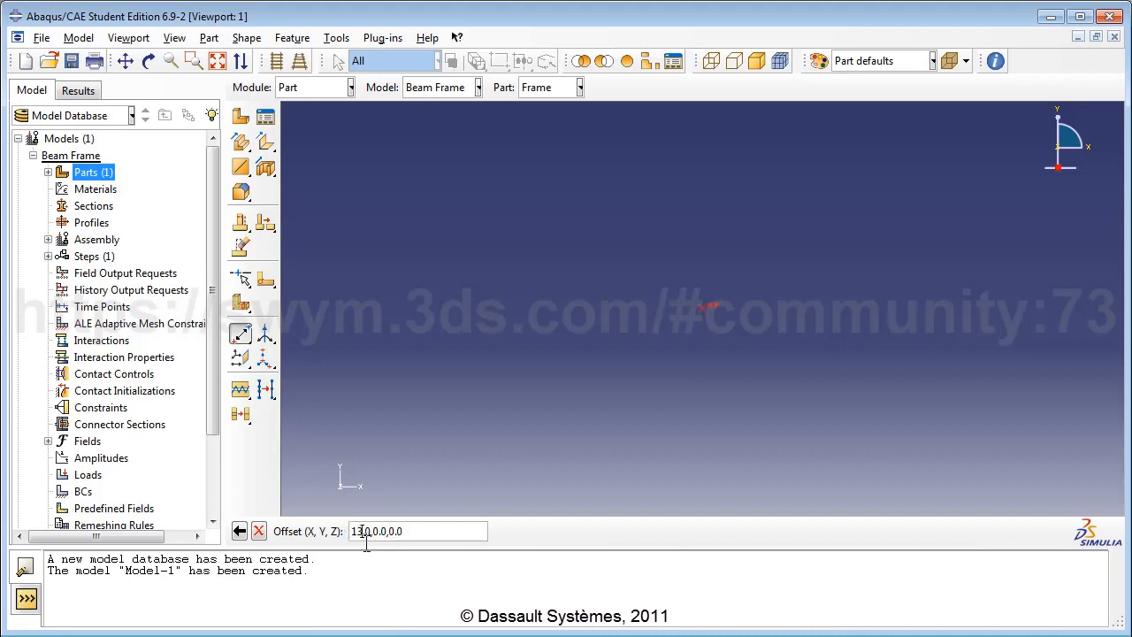
pyautogui.click(411, 532)
pyautogui.press('Return')
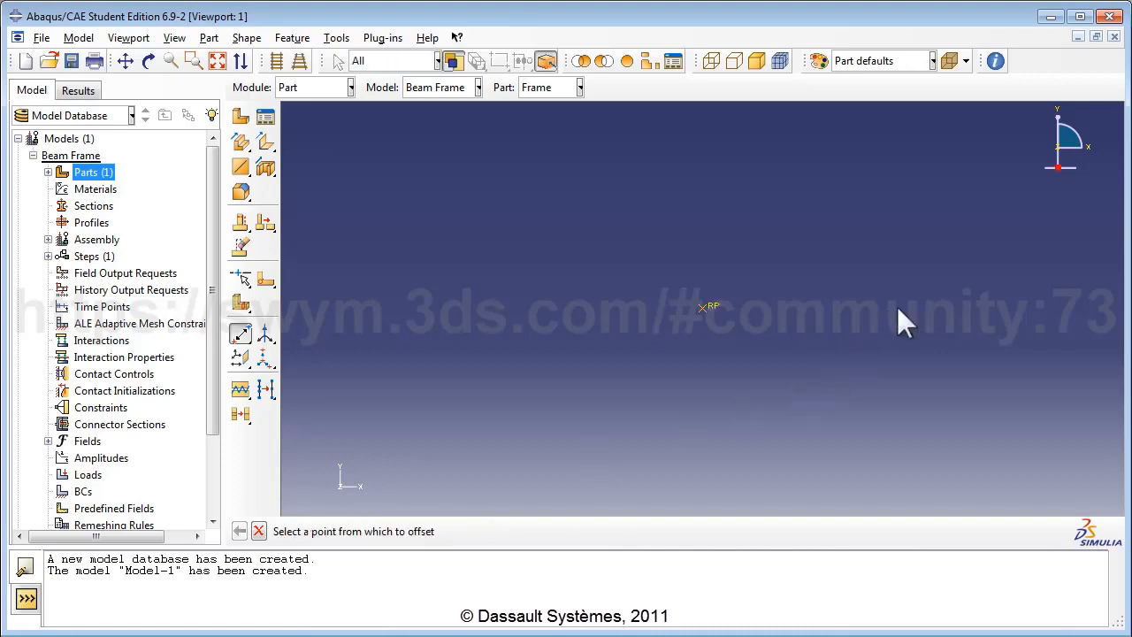
pyautogui.click(219, 64)
# Step: Create a second datum point offset 4,-3,0 from the reference point
pyautogui.click(302, 308)
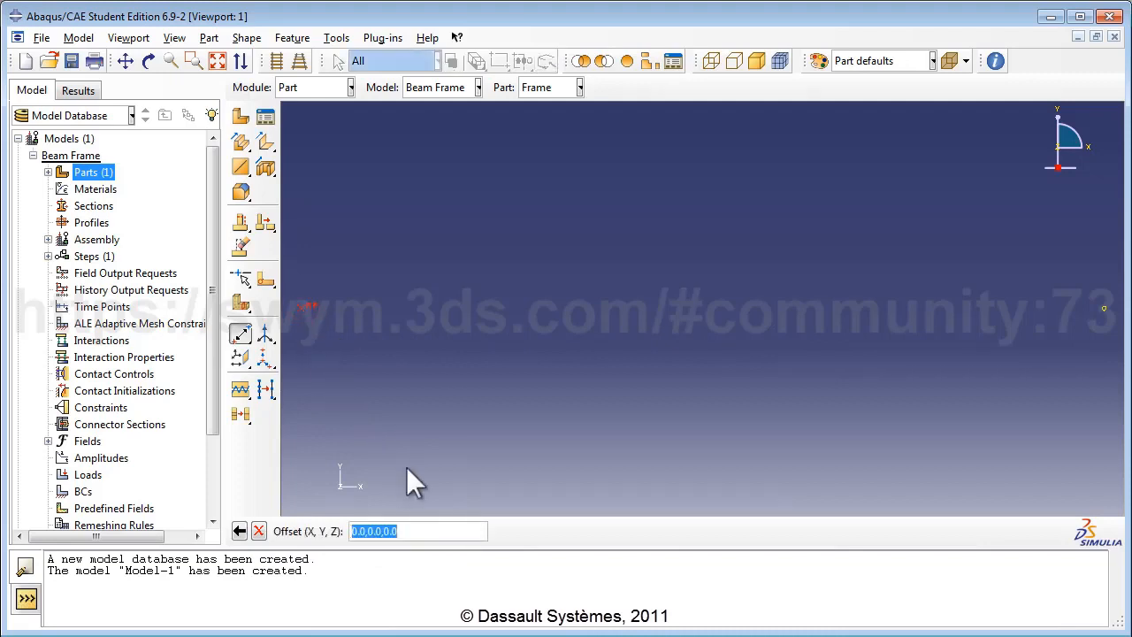
pyautogui.click(355, 531)
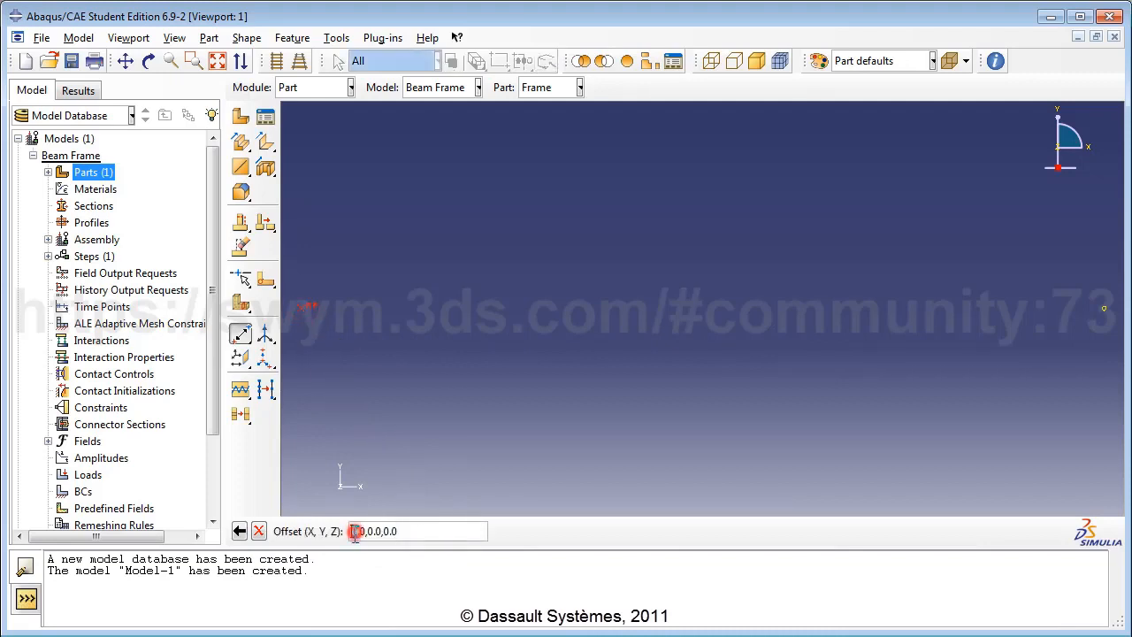
pyautogui.press('Delete')
pyautogui.press('Delete')
pyautogui.press('Delete')
pyautogui.write('4.0')
pyautogui.moveTo(368, 531); pyautogui.dragTo(374, 531)
pyautogui.write('-3')
pyautogui.press('Return')
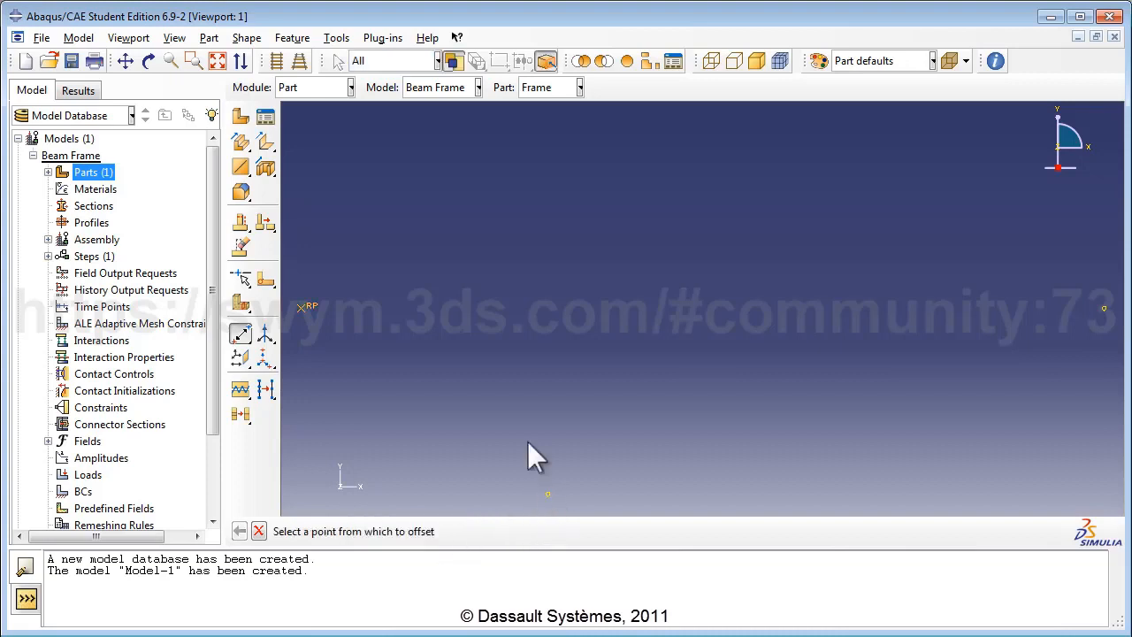
pyautogui.click(217, 60)
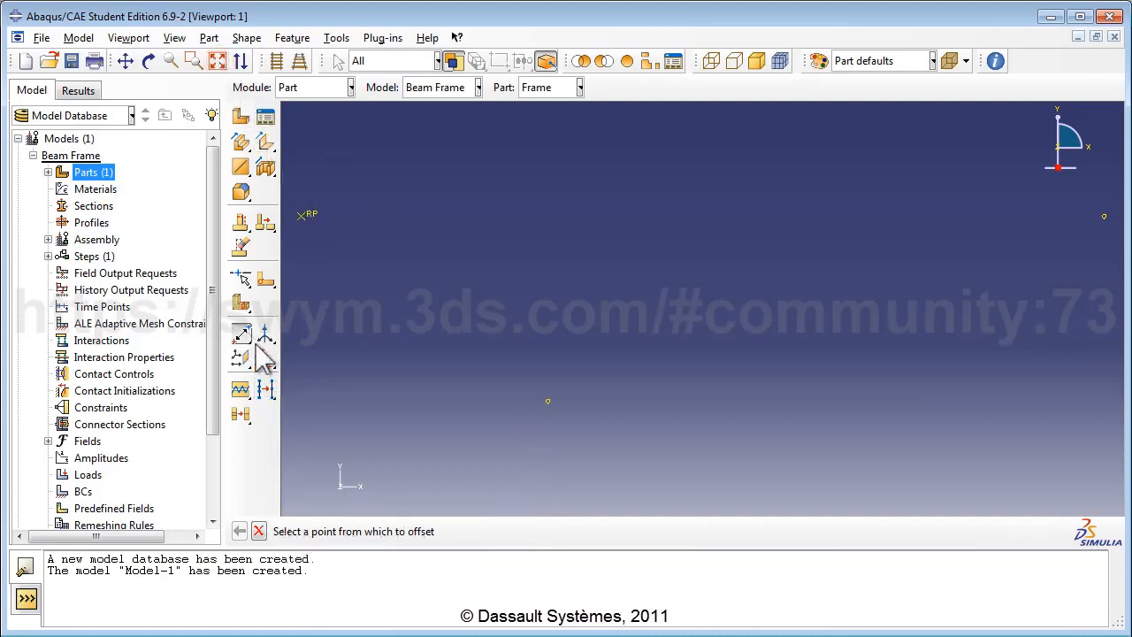
# Step: Create a third datum point offset 1,0,0 from the reference point
pyautogui.click(302, 214)
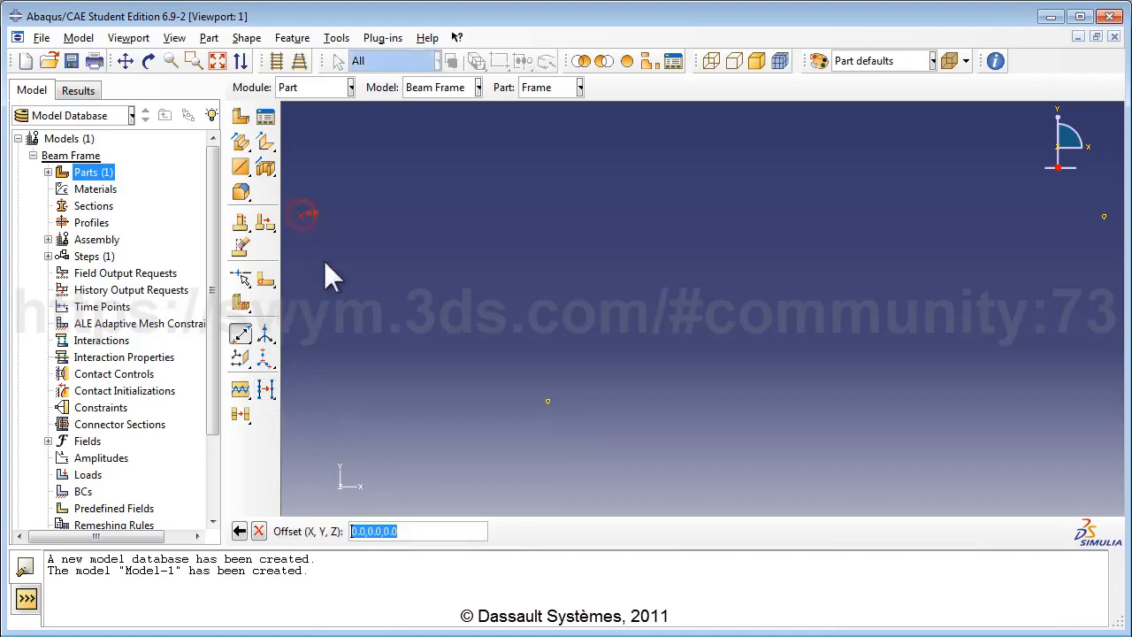
pyautogui.click(353, 531)
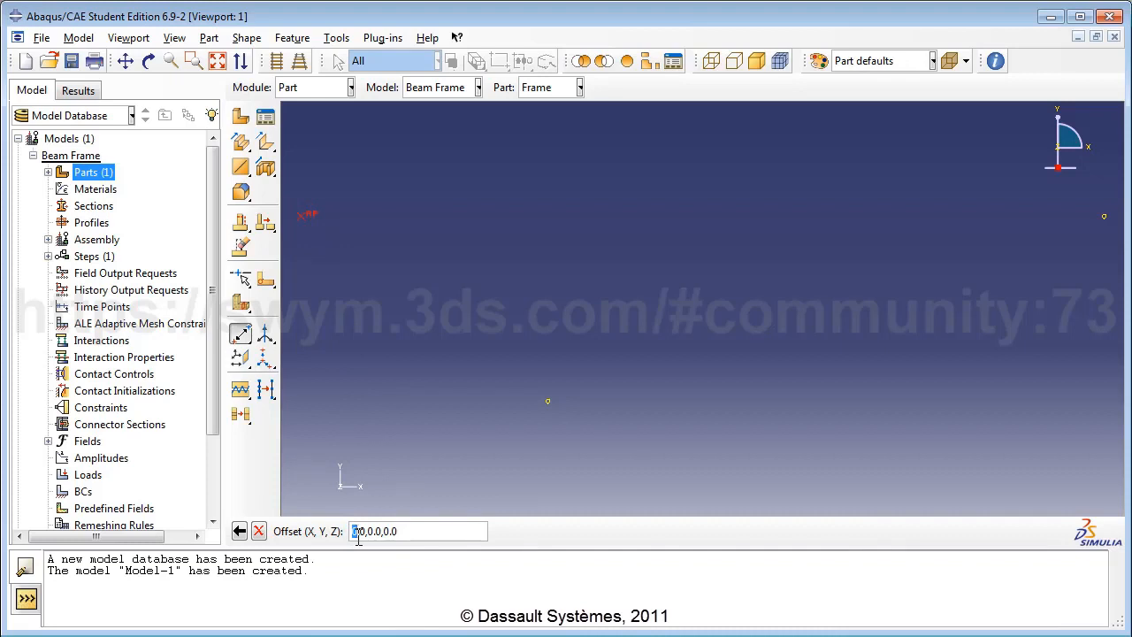
pyautogui.press('Delete')
pyautogui.write('1')
pyautogui.press('Return')
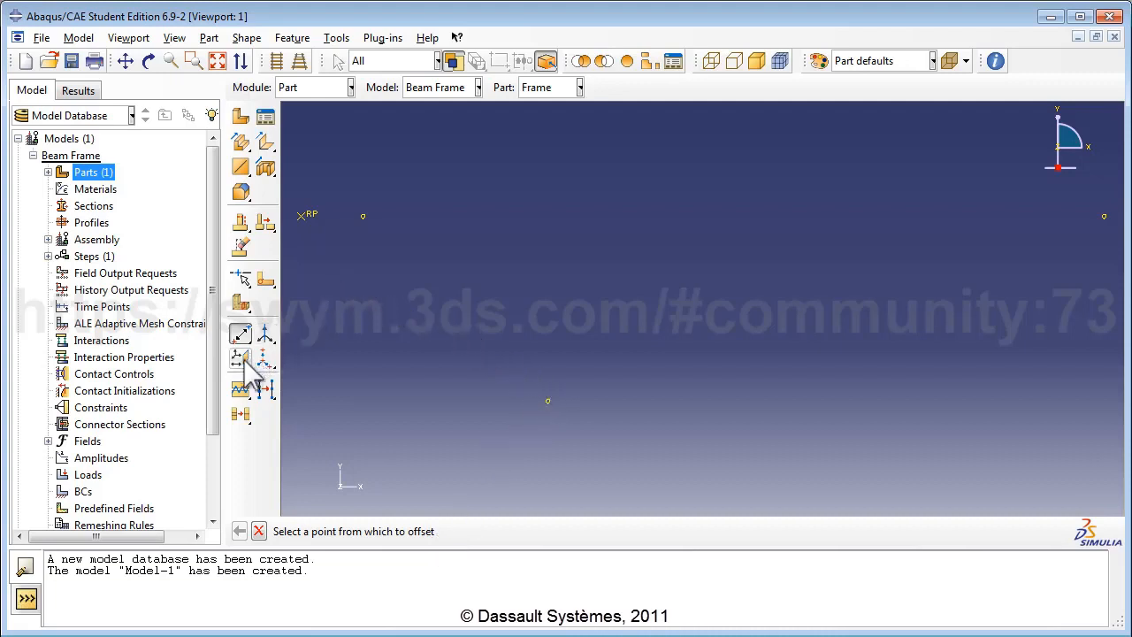
# Step: Create a 3-point datum plane through the upper-left, lower and right datum points
pyautogui.moveTo(245, 361); pyautogui.dragTo(269, 370)
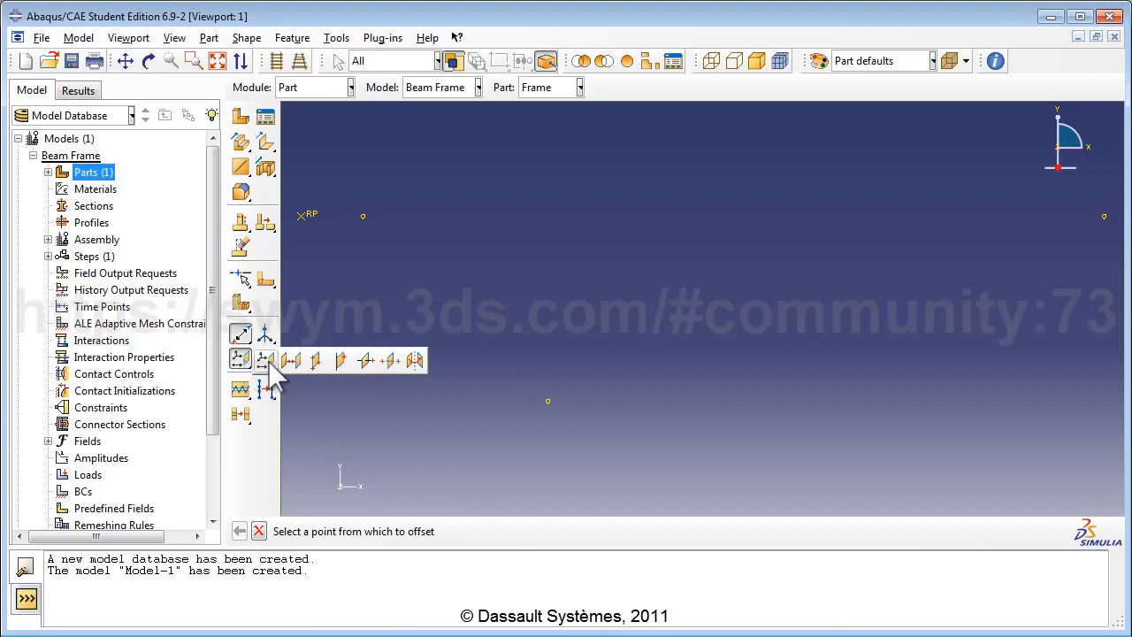
pyautogui.click(316, 360)
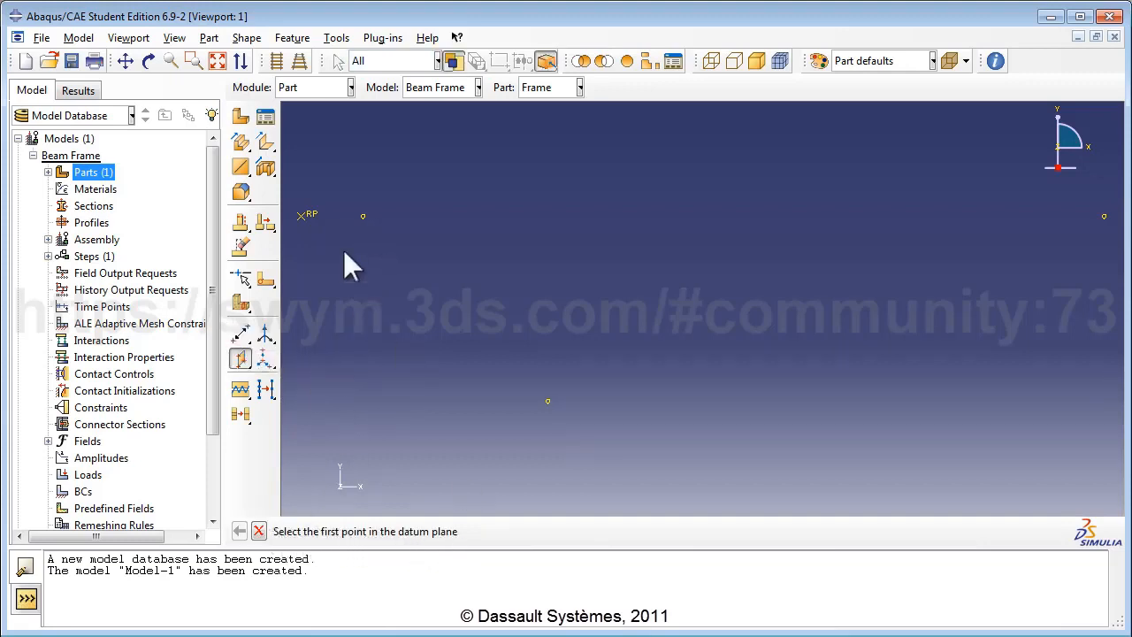
pyautogui.click(363, 216)
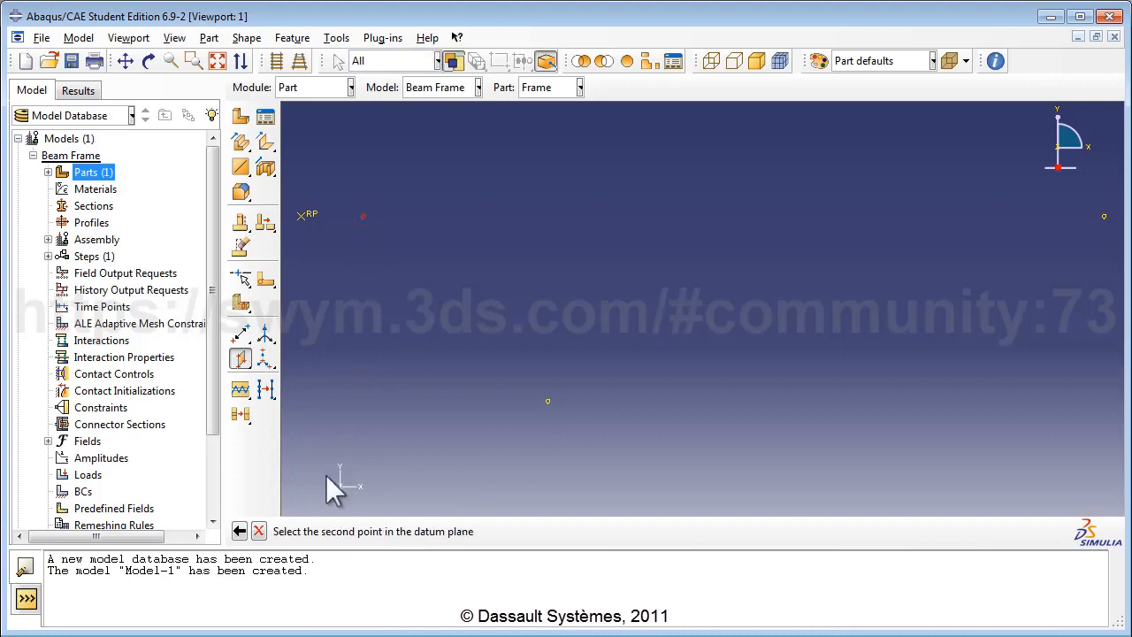
pyautogui.click(548, 401)
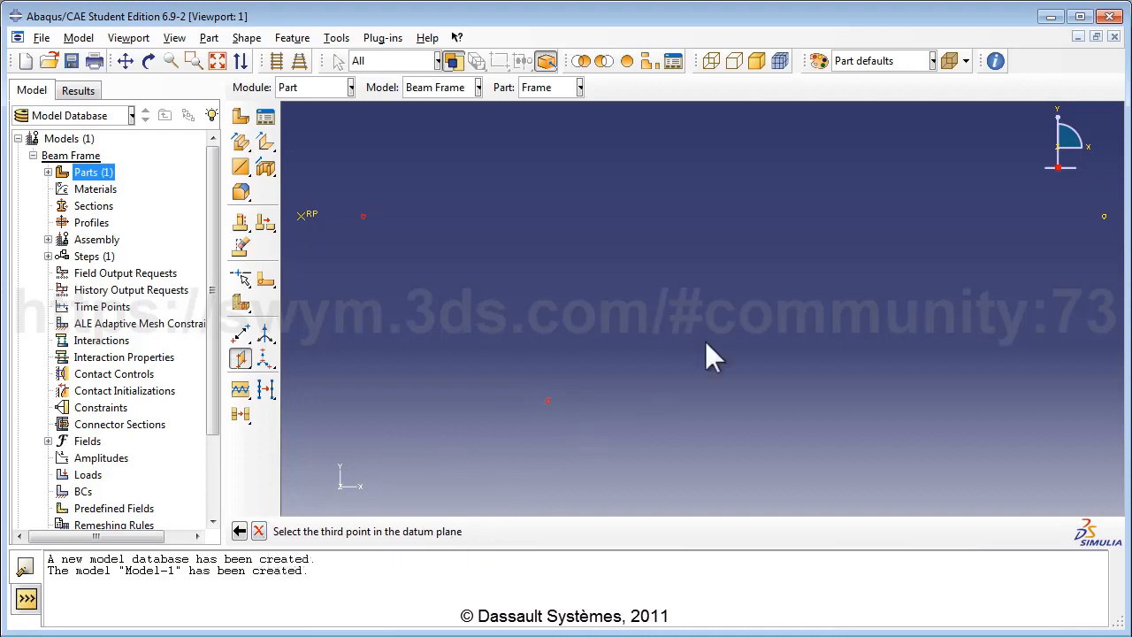
pyautogui.click(1104, 218)
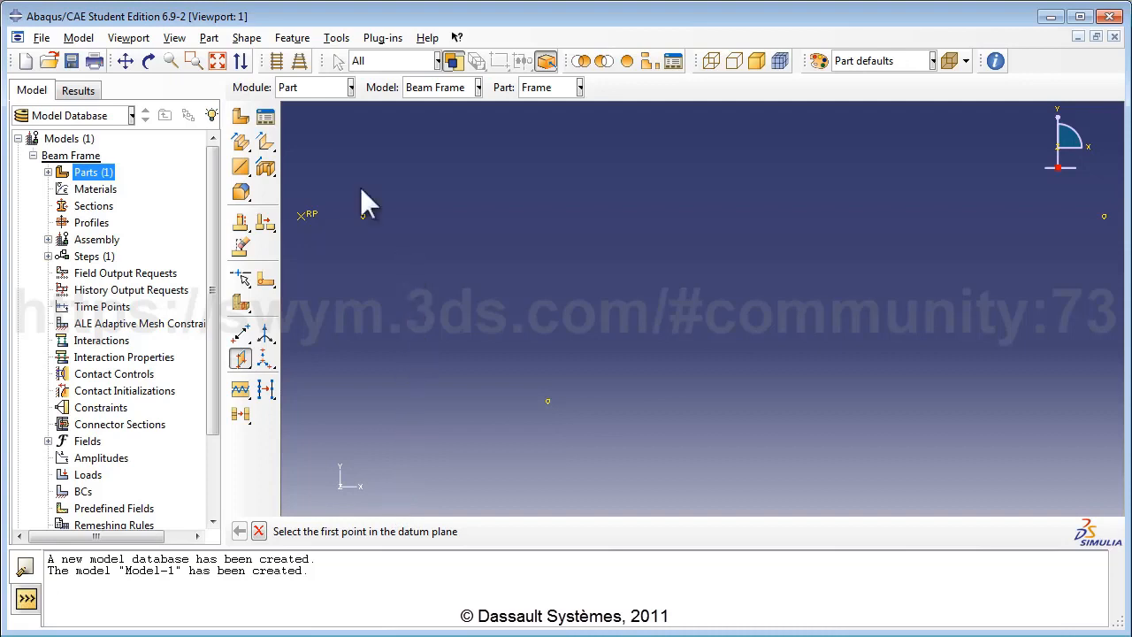
pyautogui.click(217, 62)
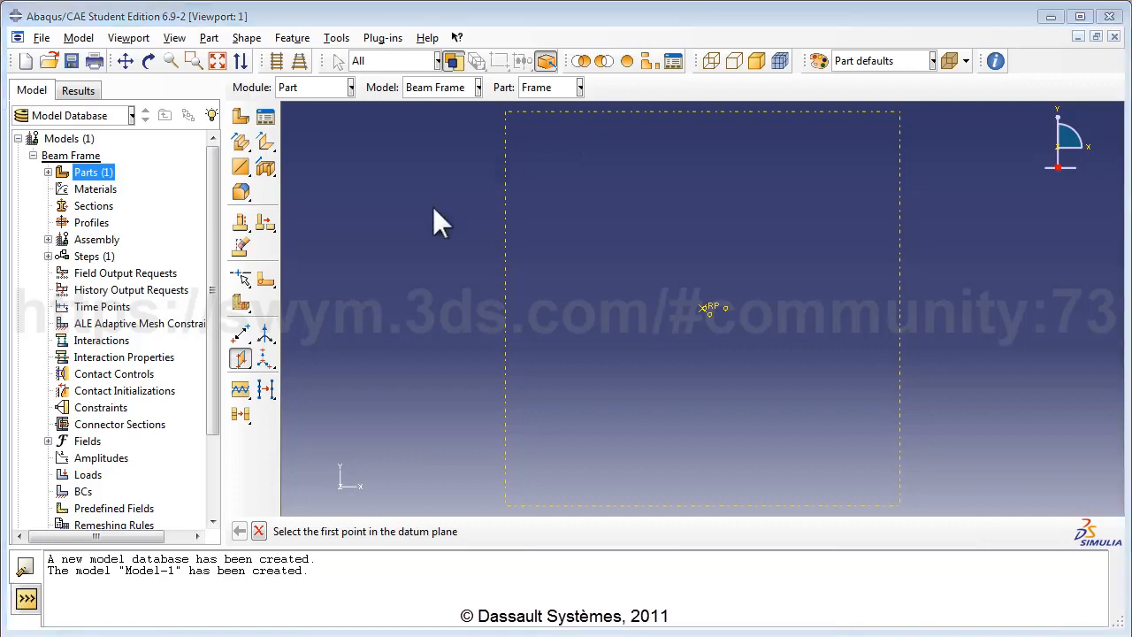
# Step: Create a principal datum axis along Y
pyautogui.click(267, 335)
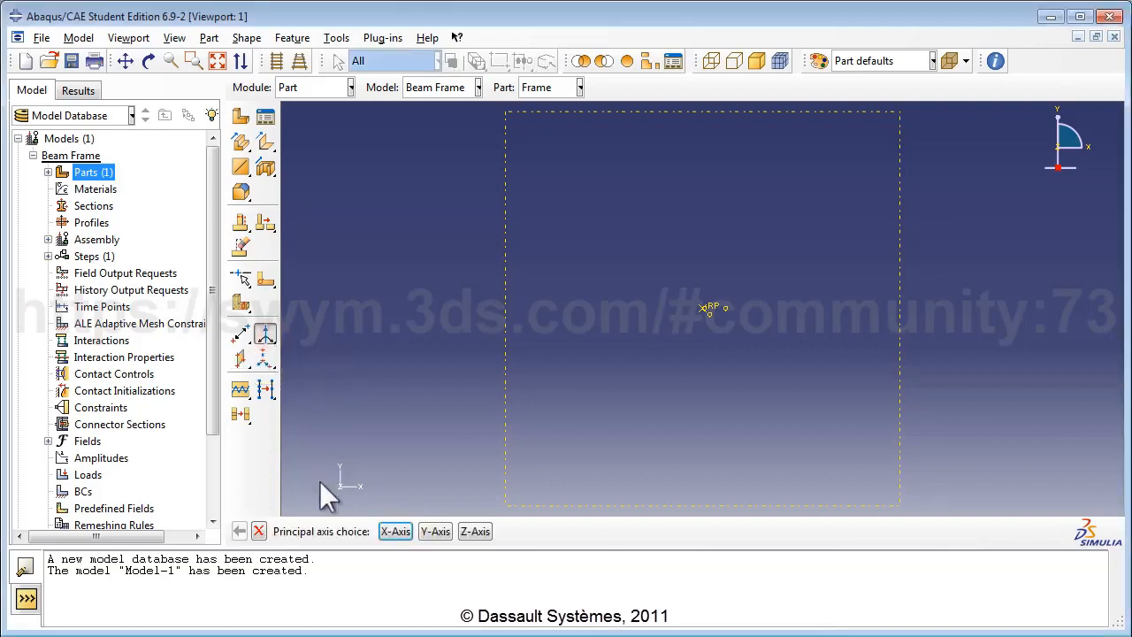
pyautogui.click(436, 533)
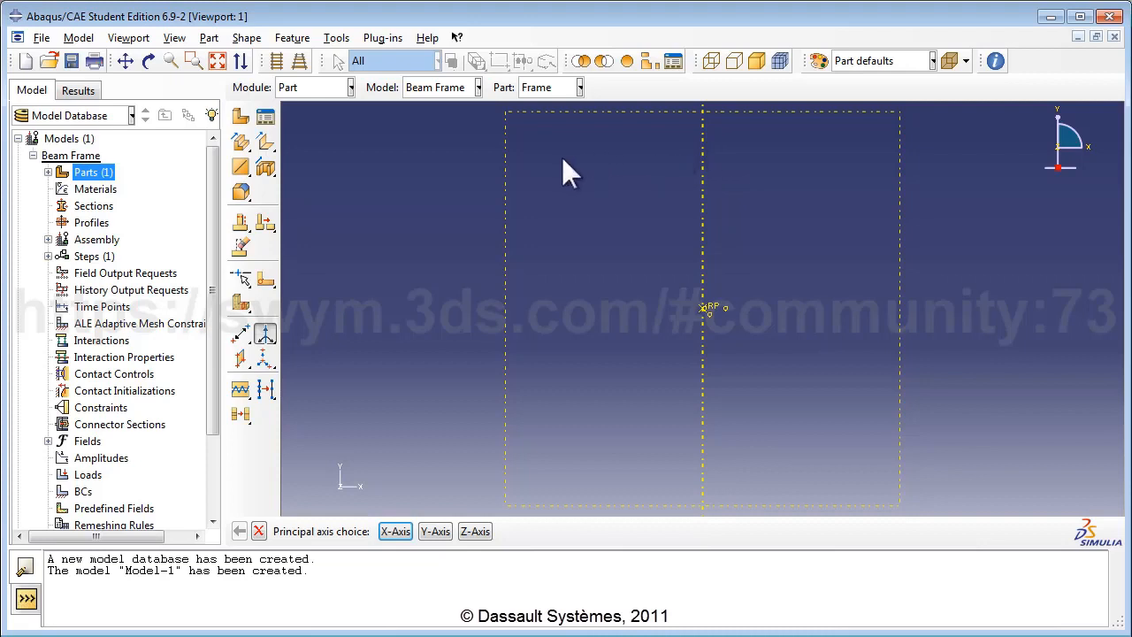
# Step: Sketch a planar wire on the datum plane, with the Y datum axis vertical on the left
pyautogui.click(240, 168)
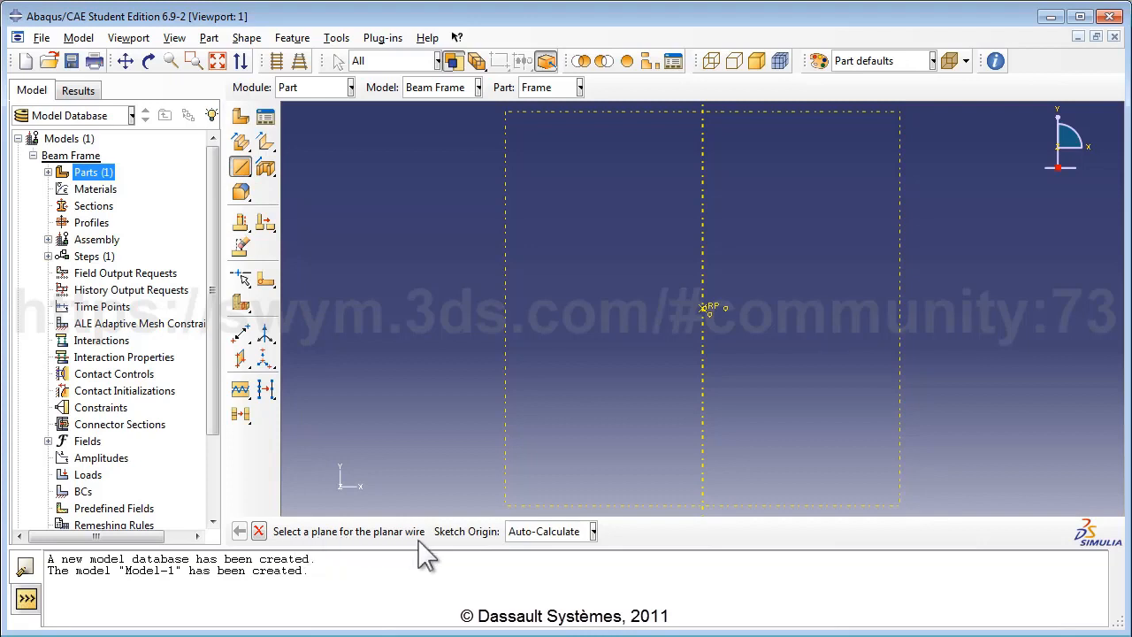
pyautogui.click(506, 316)
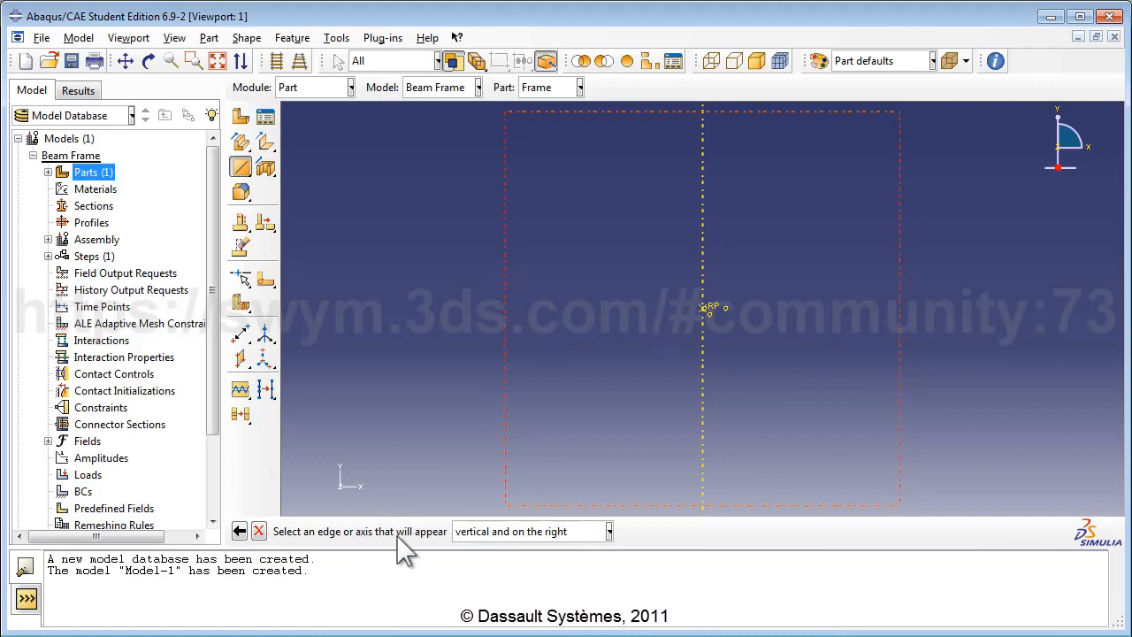
pyautogui.click(609, 532)
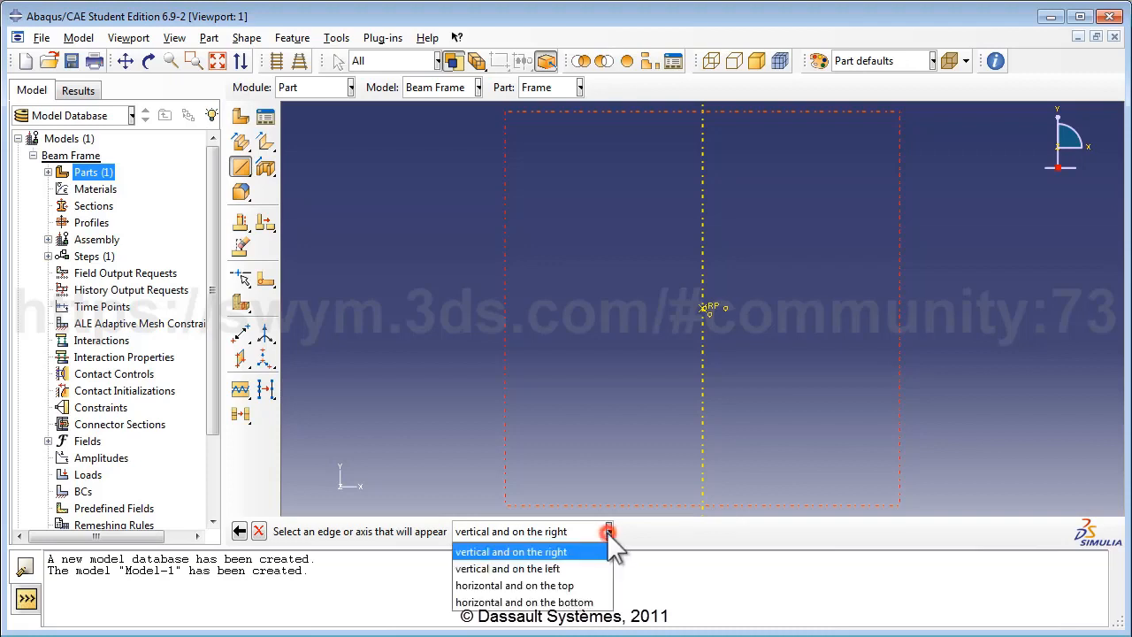
pyautogui.click(566, 569)
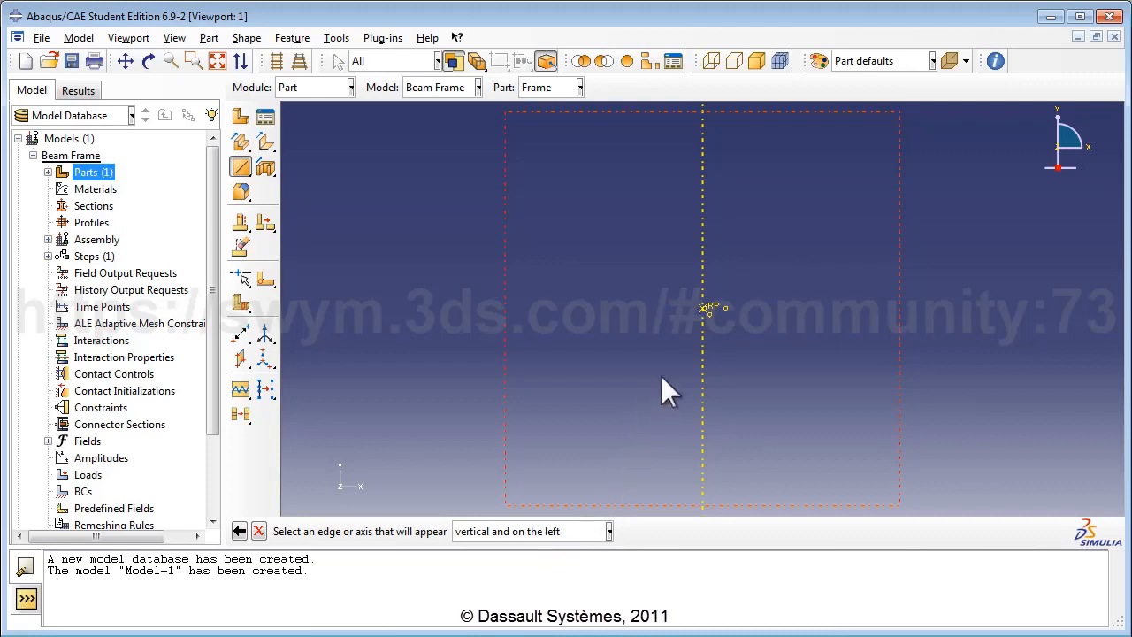
pyautogui.click(703, 346)
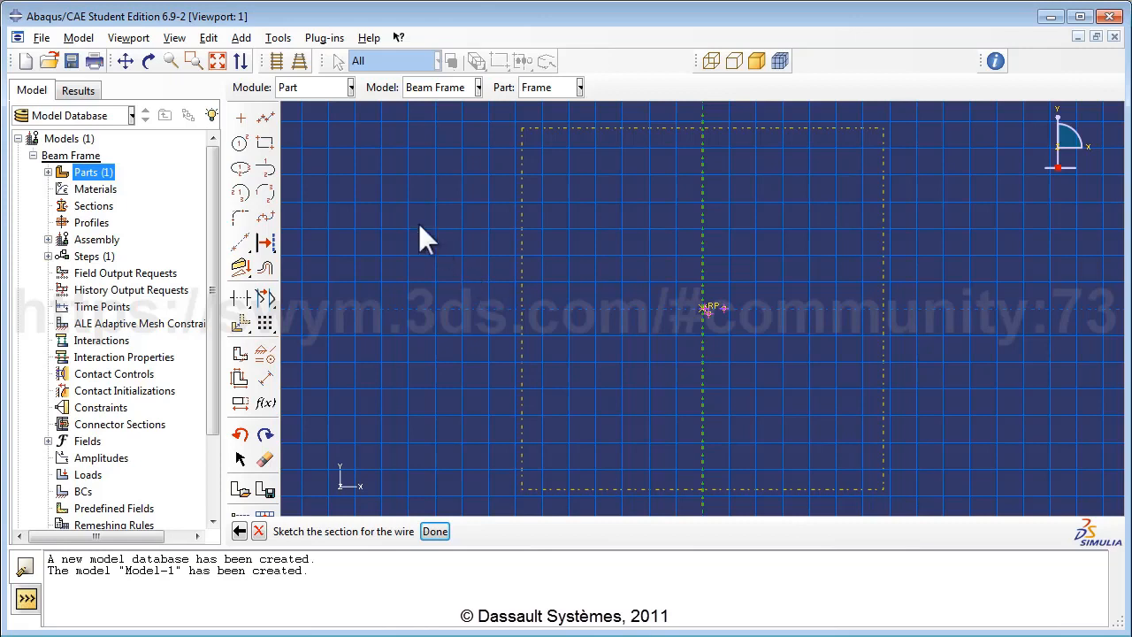
# Step: Zoom in around the sketch origin with the Connected Lines tool active
pyautogui.click(265, 118)
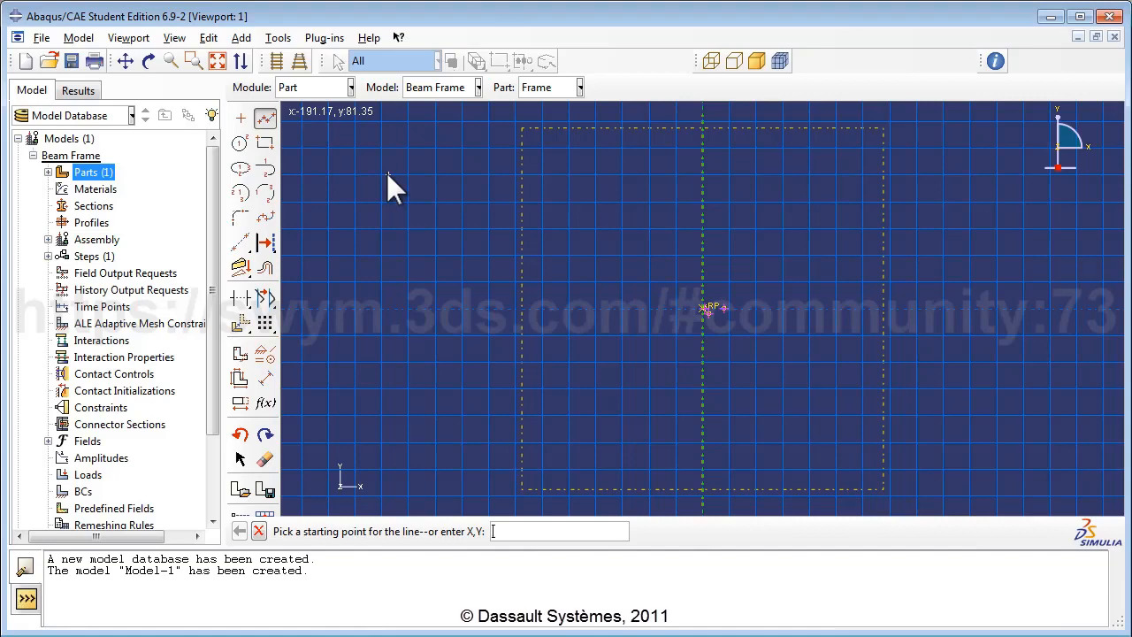
pyautogui.scroll(-1, 727, 310)
pyautogui.scroll(3, 729, 312)
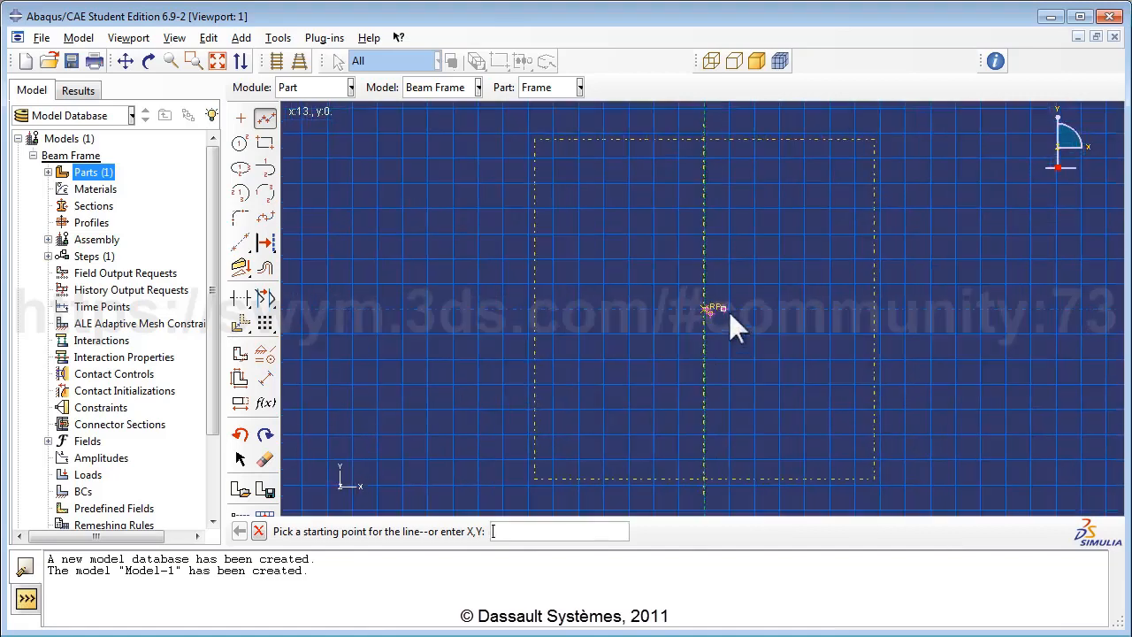
pyautogui.scroll(4, 717, 314)
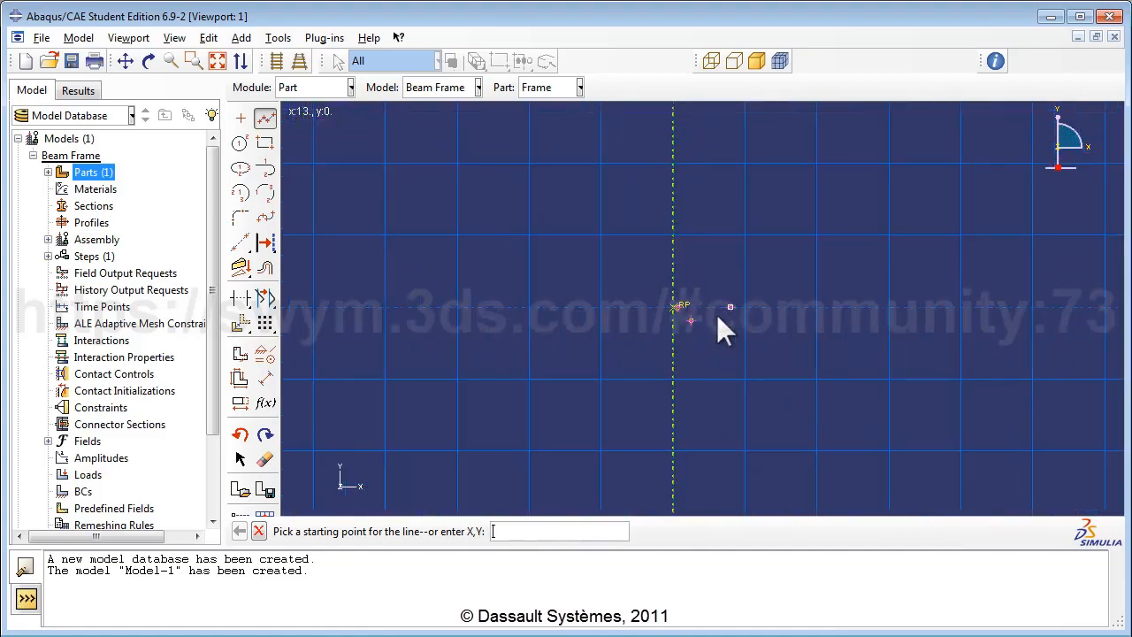
pyautogui.scroll(4, 717, 319)
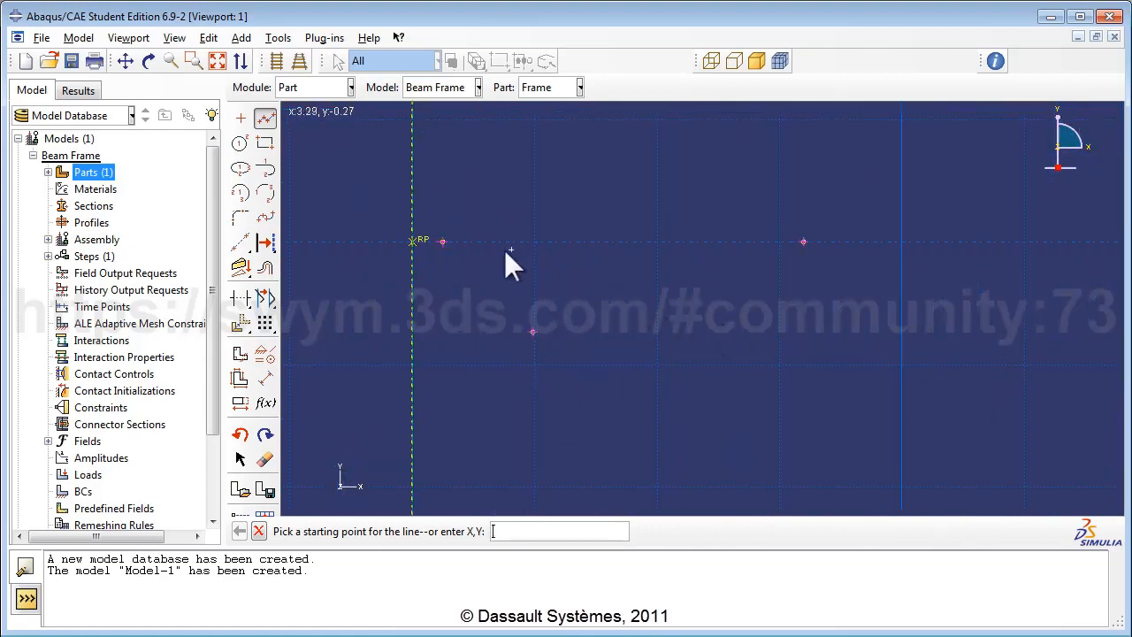
# Step: Draw the closed trapezoid outline: sloping left side, bottom, sloping right side, top
pyautogui.click(441, 242)
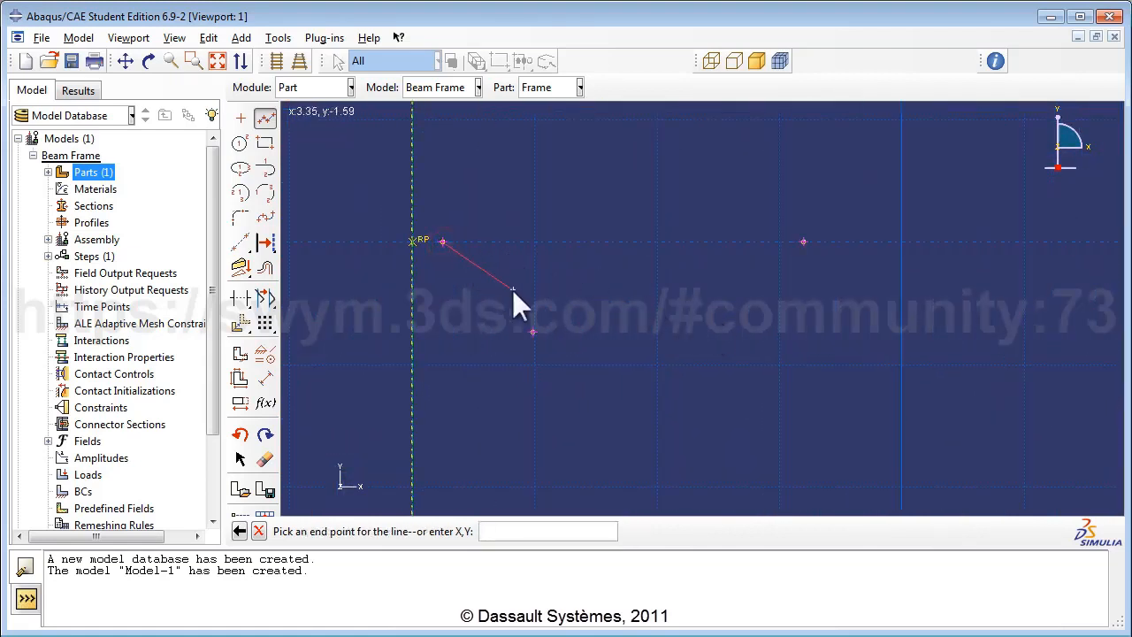
pyautogui.click(531, 332)
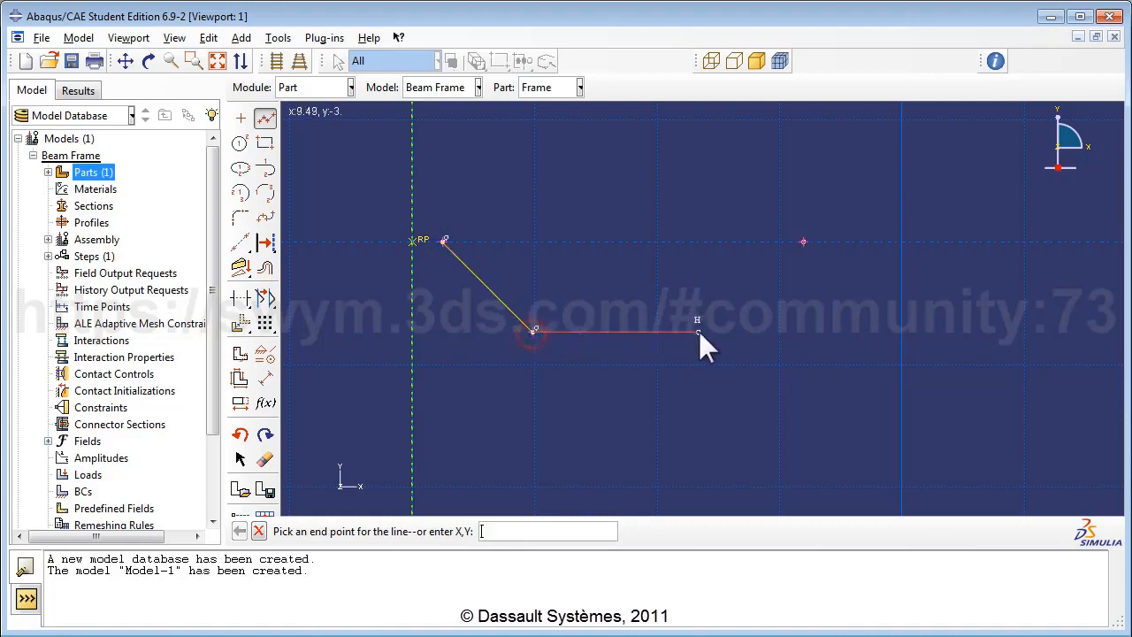
pyautogui.click(725, 331)
pyautogui.click(804, 241)
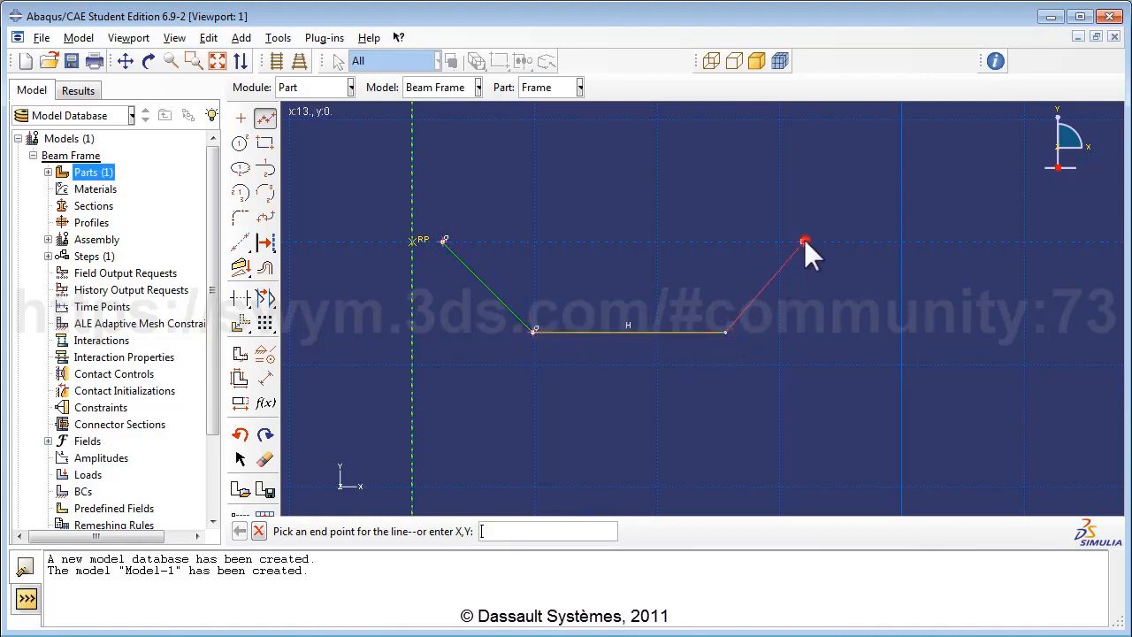
pyautogui.click(443, 240)
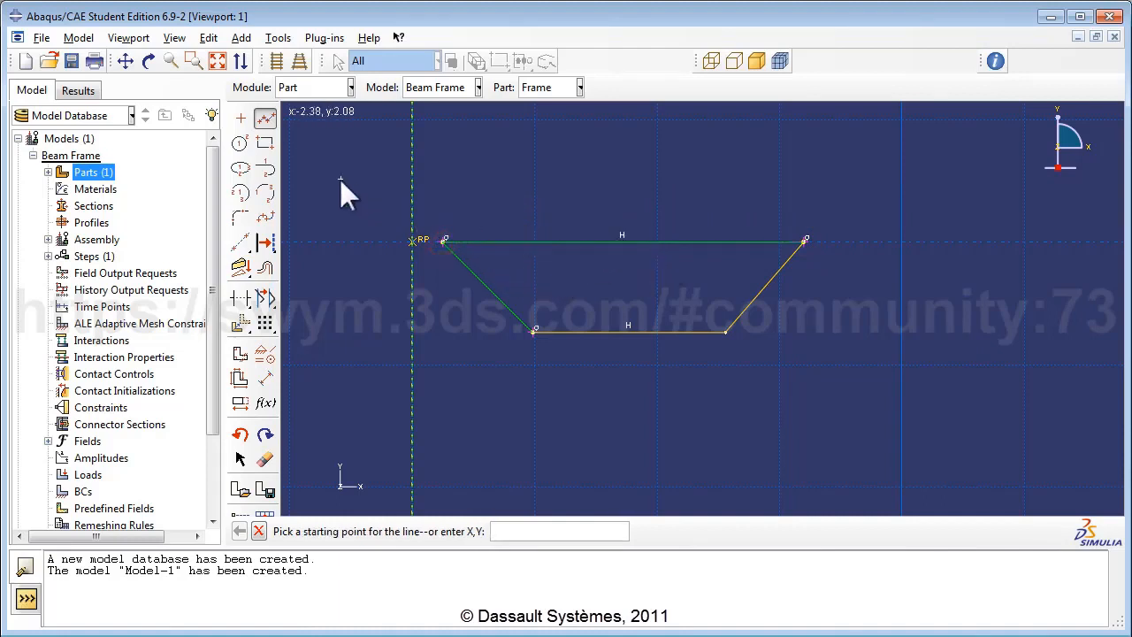
# Step: Draw two vertical members from the bottom line to the top line
pyautogui.click(574, 331)
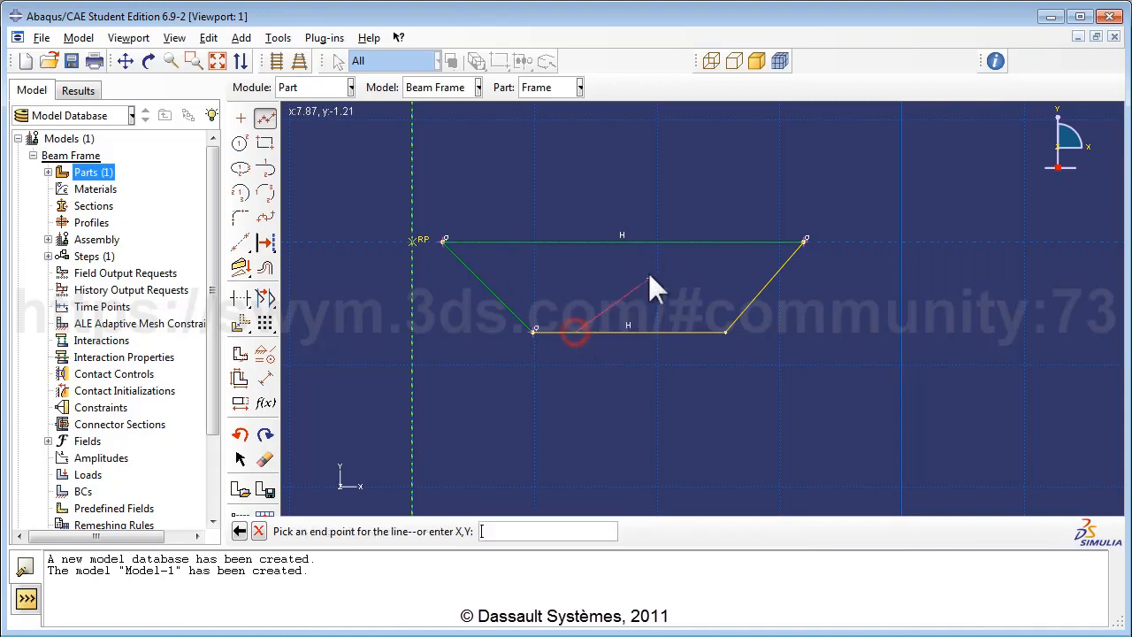
pyautogui.click(575, 241)
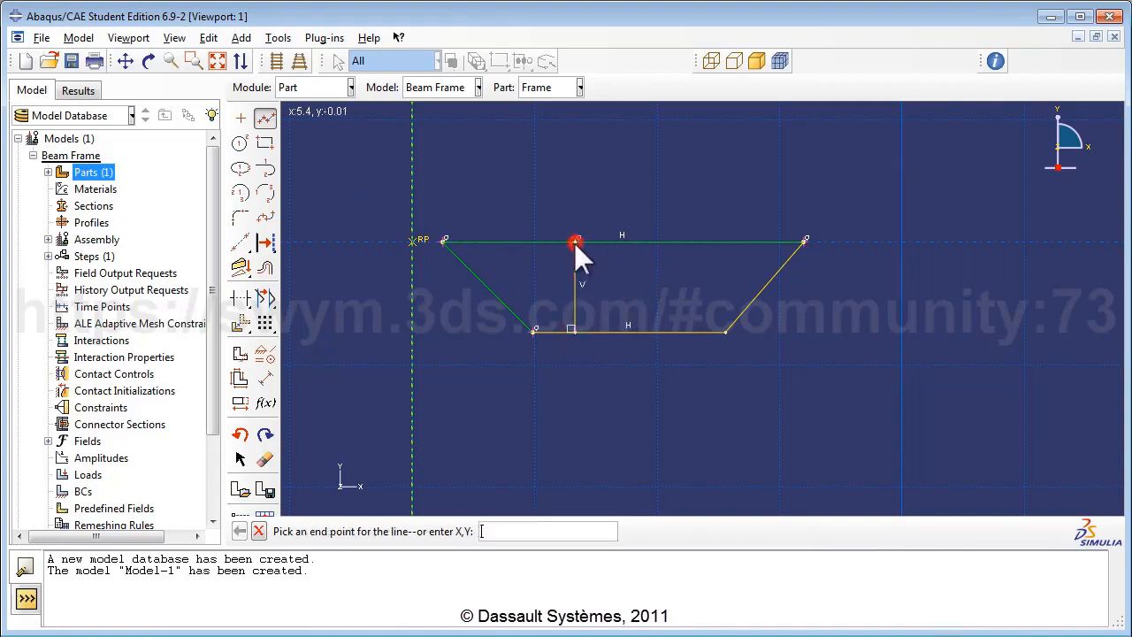
pyautogui.rightClick(639, 285)
pyautogui.click(675, 310)
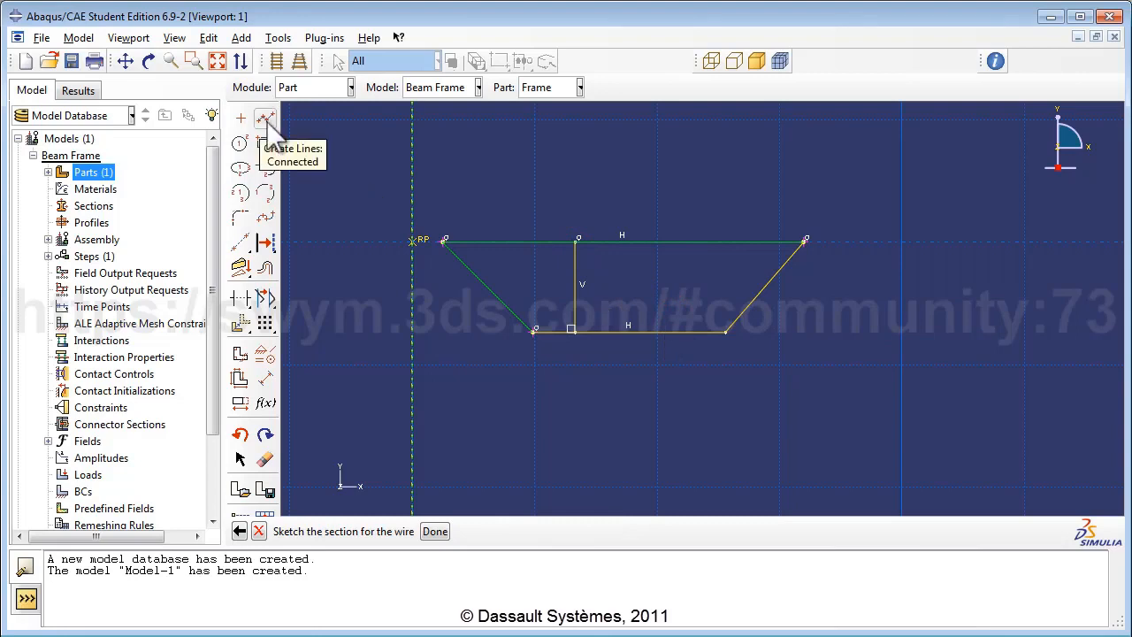
pyautogui.click(266, 118)
pyautogui.click(650, 330)
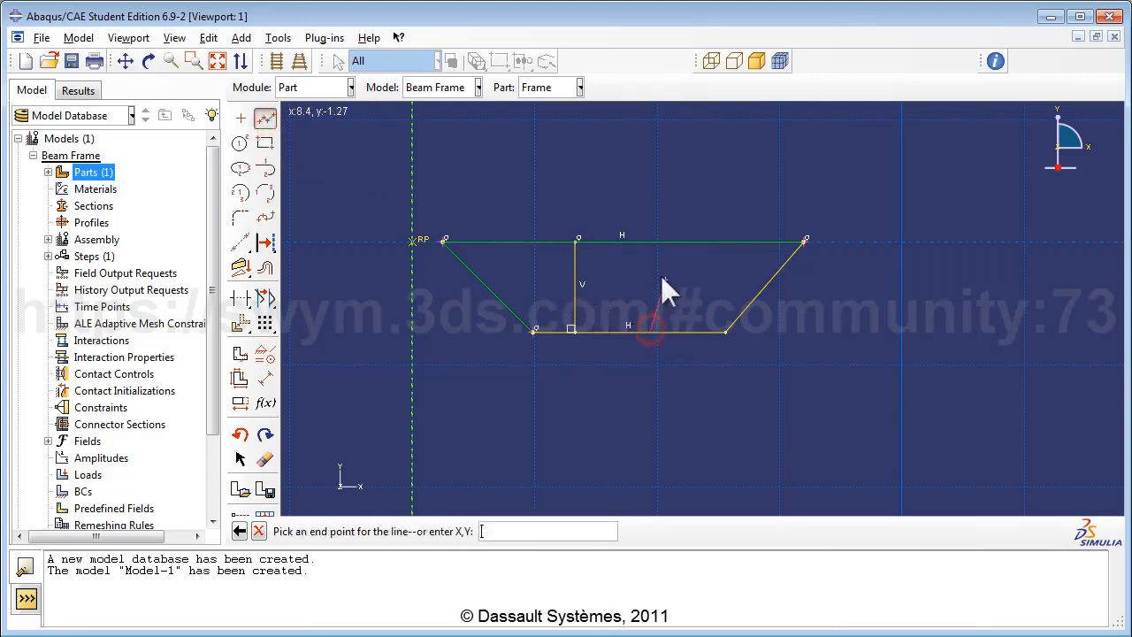
pyautogui.click(650, 242)
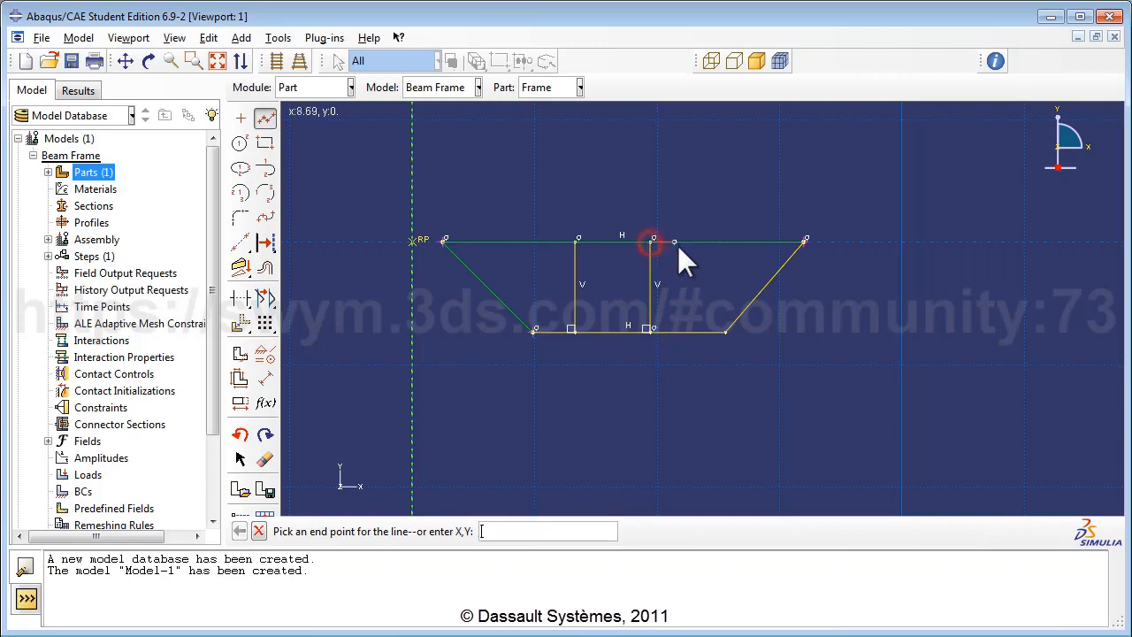
pyautogui.rightClick(729, 202)
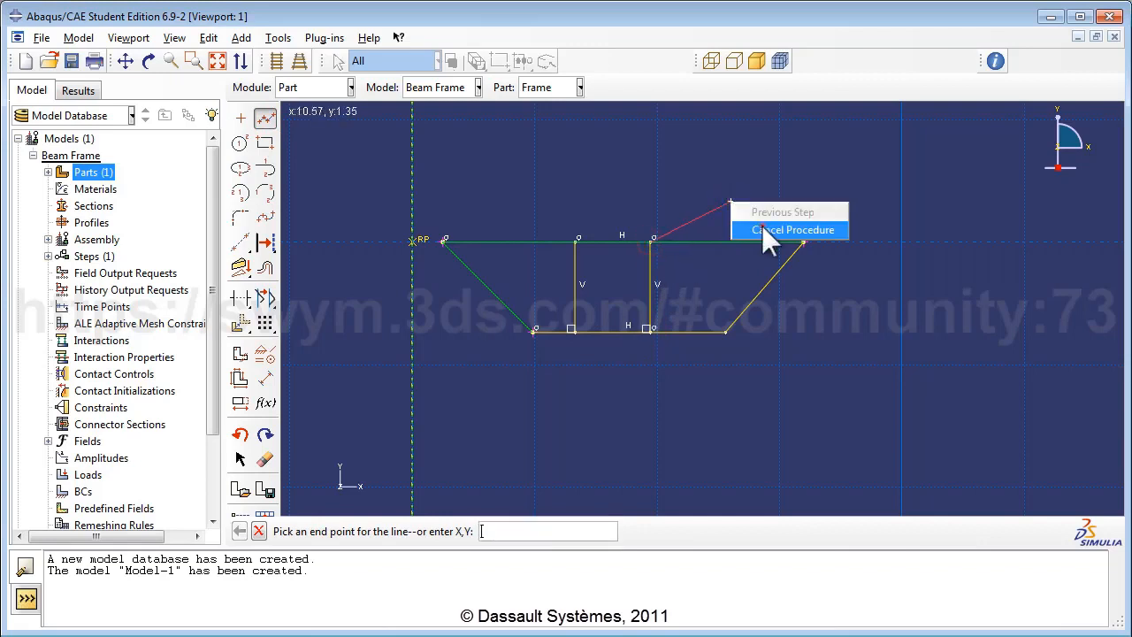
pyautogui.click(762, 229)
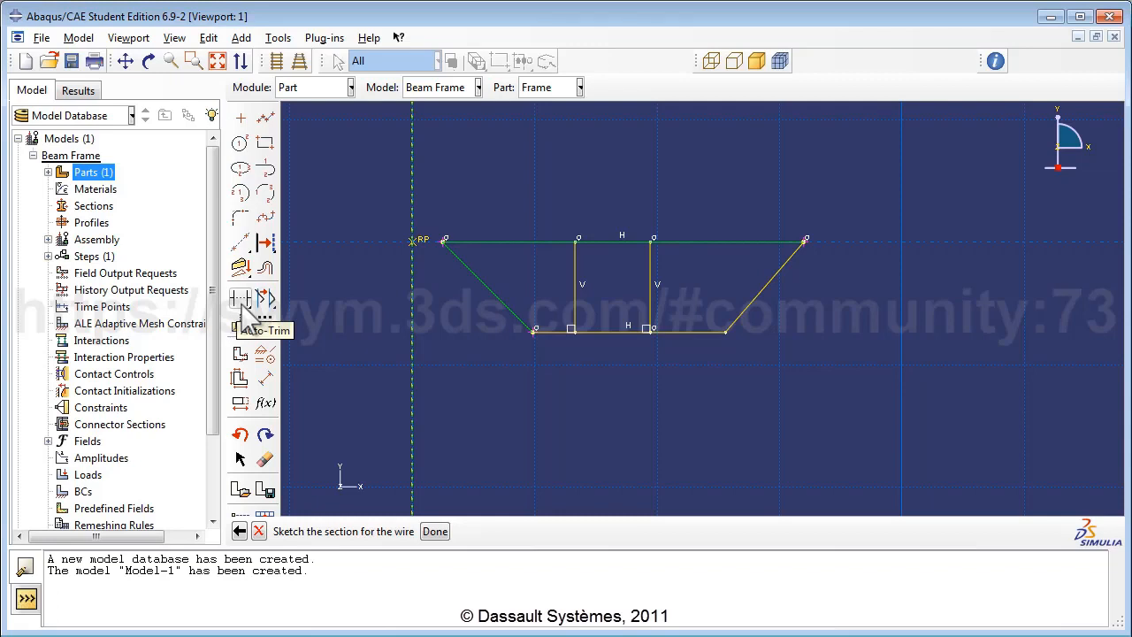
# Step: Split the top and bottom members at both vertical members
pyautogui.moveTo(241, 306)
pyautogui.mouseDown()
pyautogui.moveTo(262, 320)
pyautogui.moveTo(314, 303)
pyautogui.mouseUp()
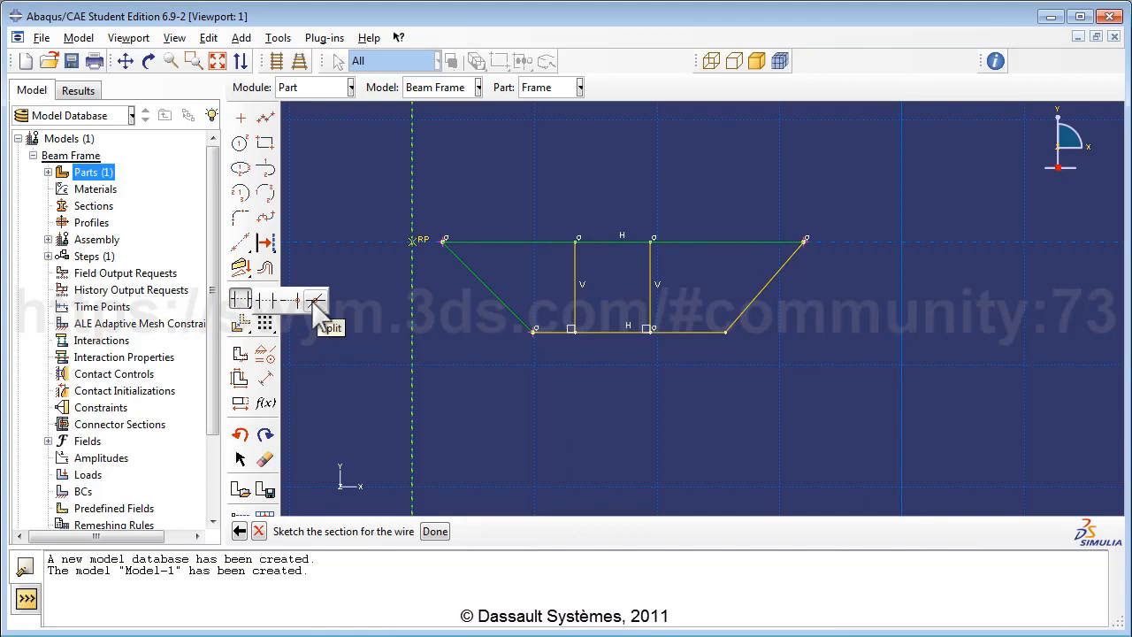
pyautogui.click(314, 302)
pyautogui.click(511, 242)
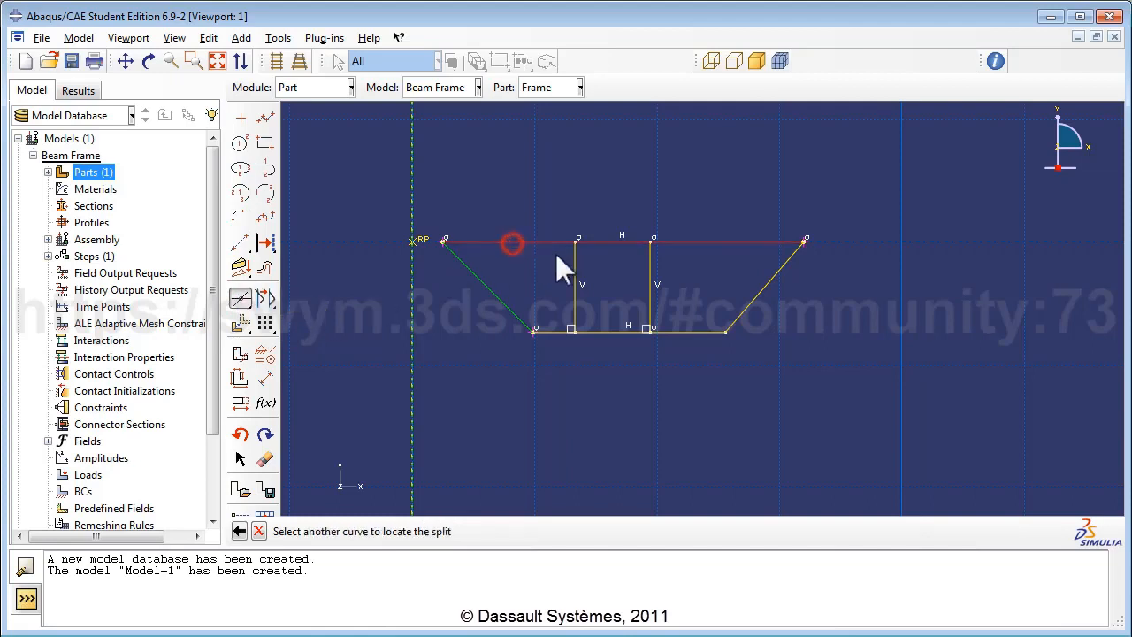
pyautogui.click(575, 262)
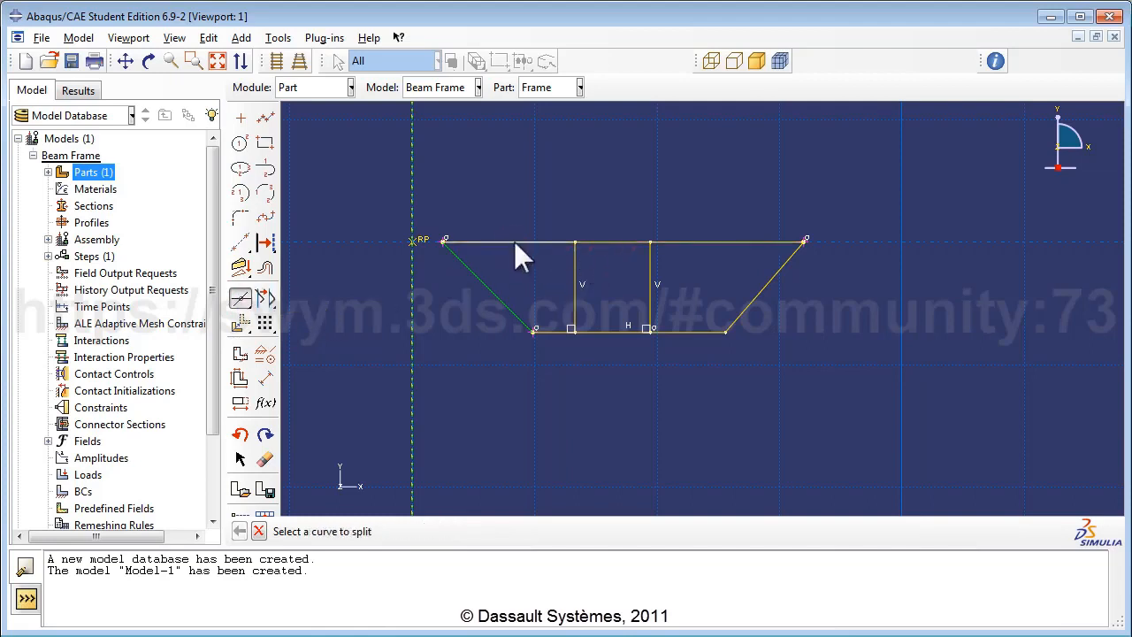
pyautogui.click(611, 240)
pyautogui.click(648, 256)
pyautogui.click(553, 330)
pyautogui.click(576, 296)
pyautogui.click(609, 331)
pyautogui.click(650, 301)
# Step: Dimension the right slope's horizontal span to 3.0 and the bottom middle bay to 2.0
pyautogui.click(265, 378)
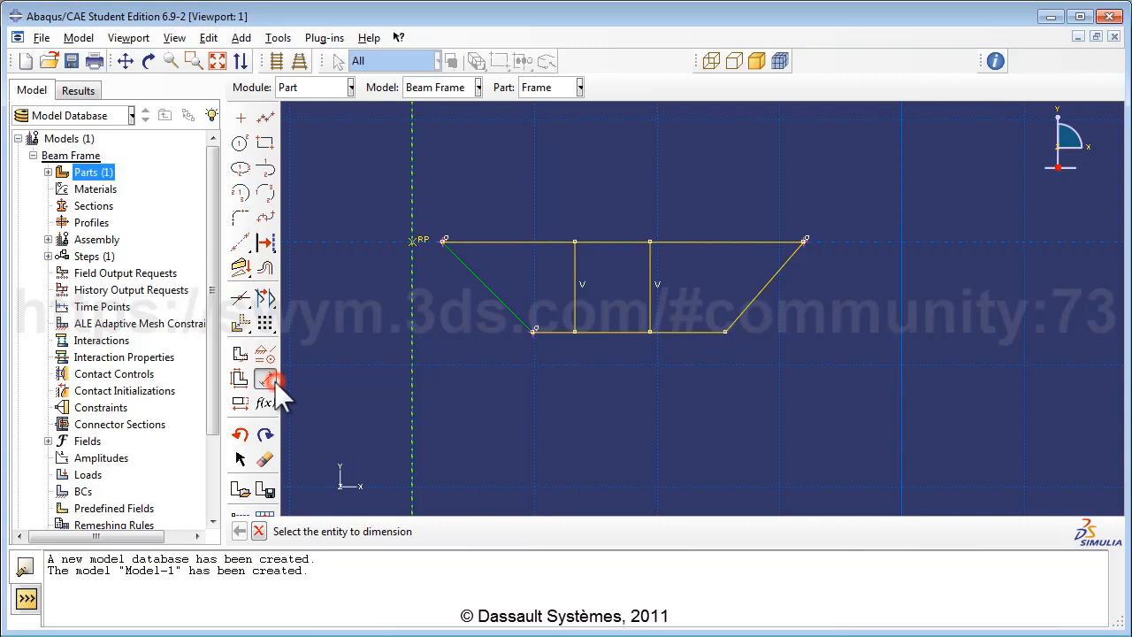
pyautogui.click(804, 242)
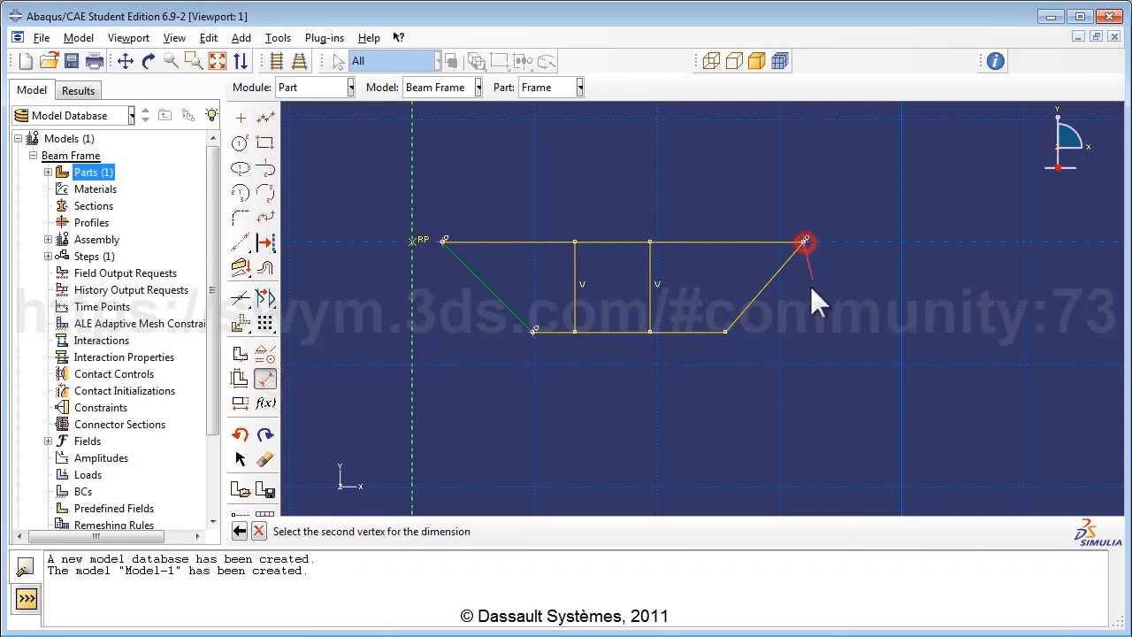
pyautogui.click(725, 332)
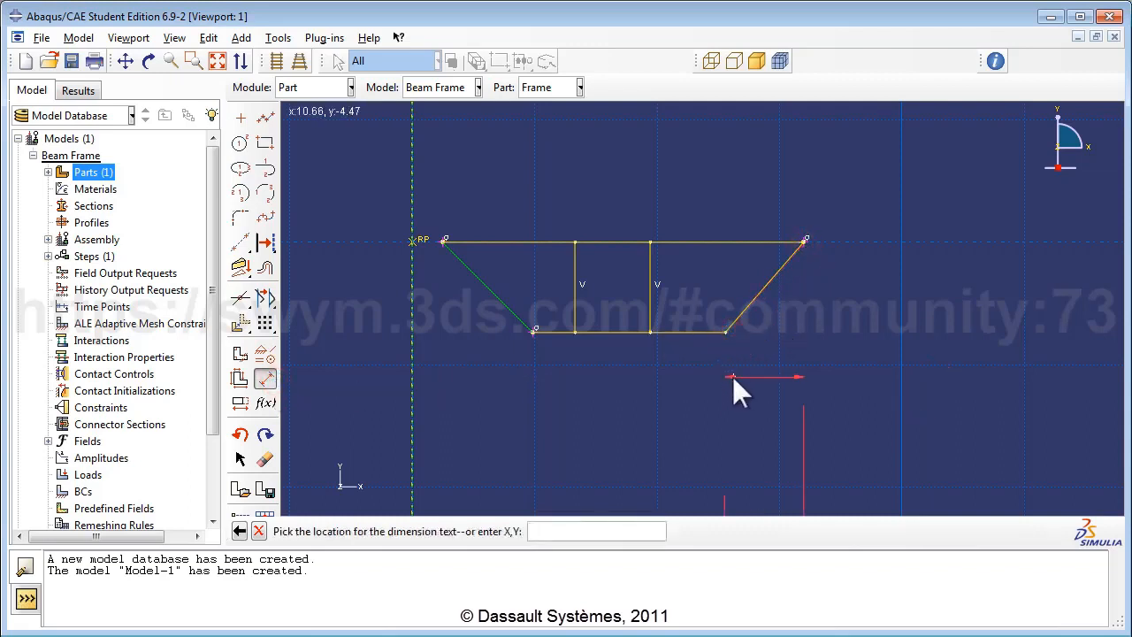
pyautogui.click(732, 376)
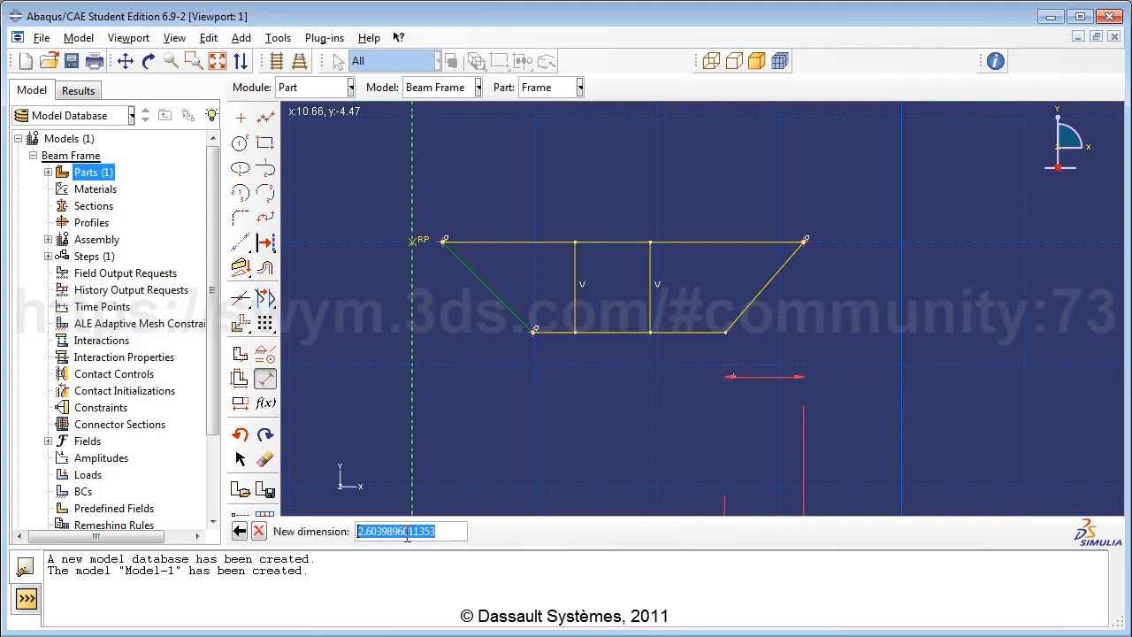
pyautogui.write('3.0')
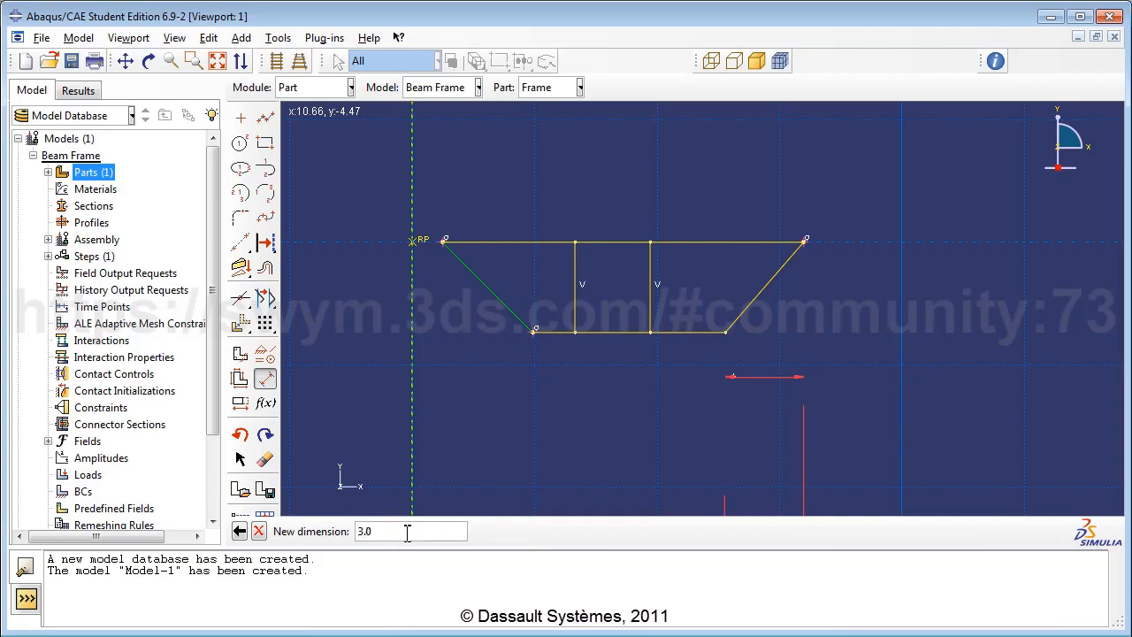
pyautogui.press('Return')
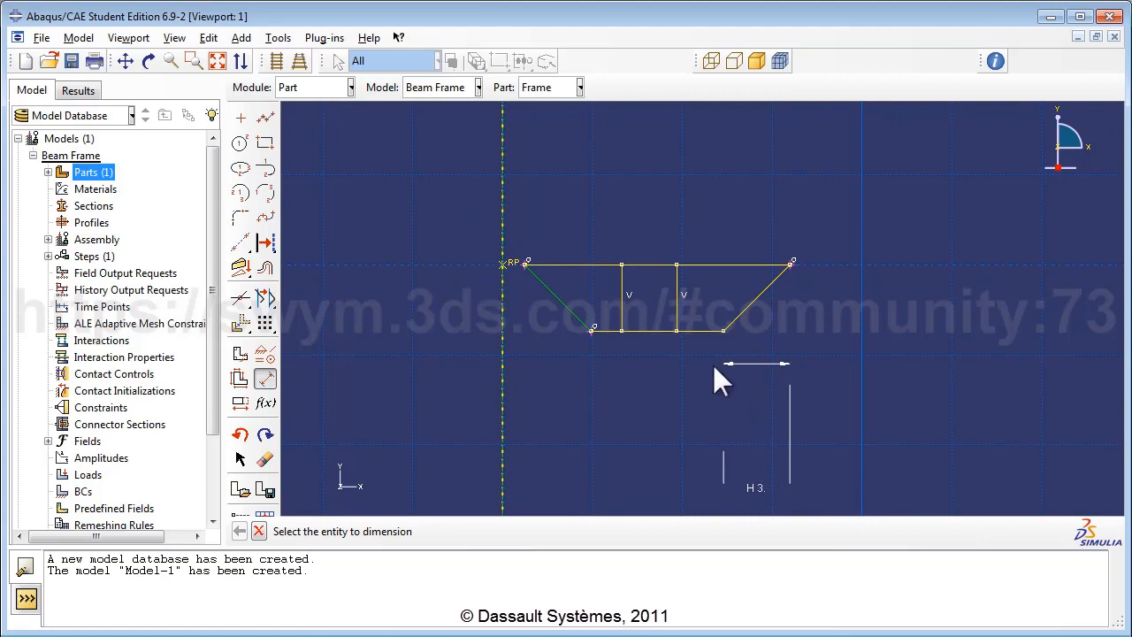
pyautogui.click(635, 326)
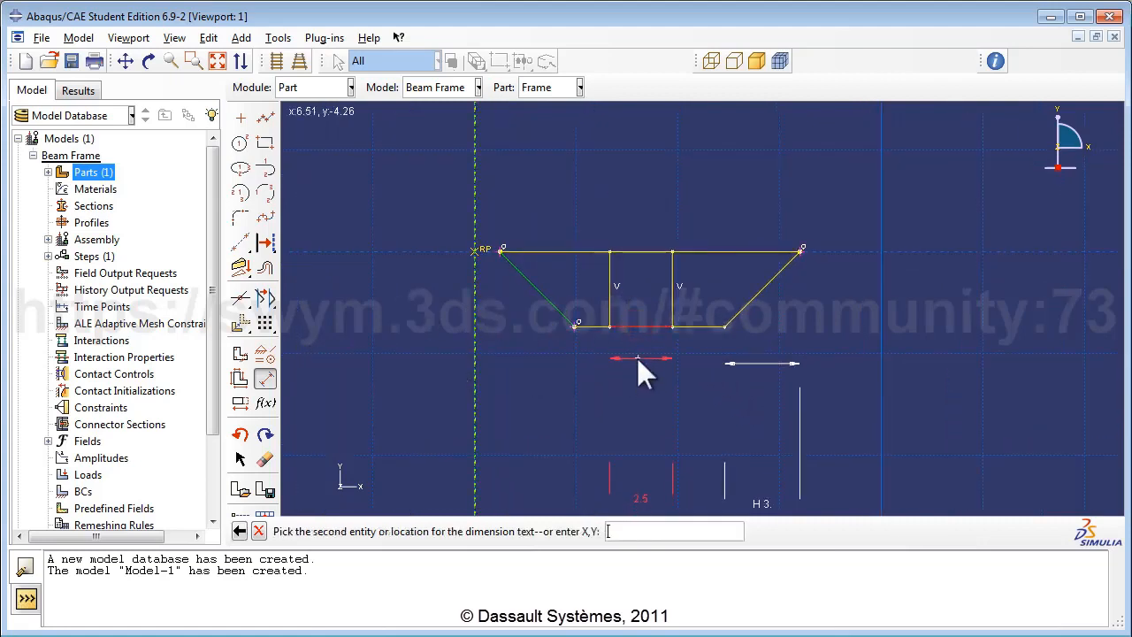
pyautogui.click(637, 357)
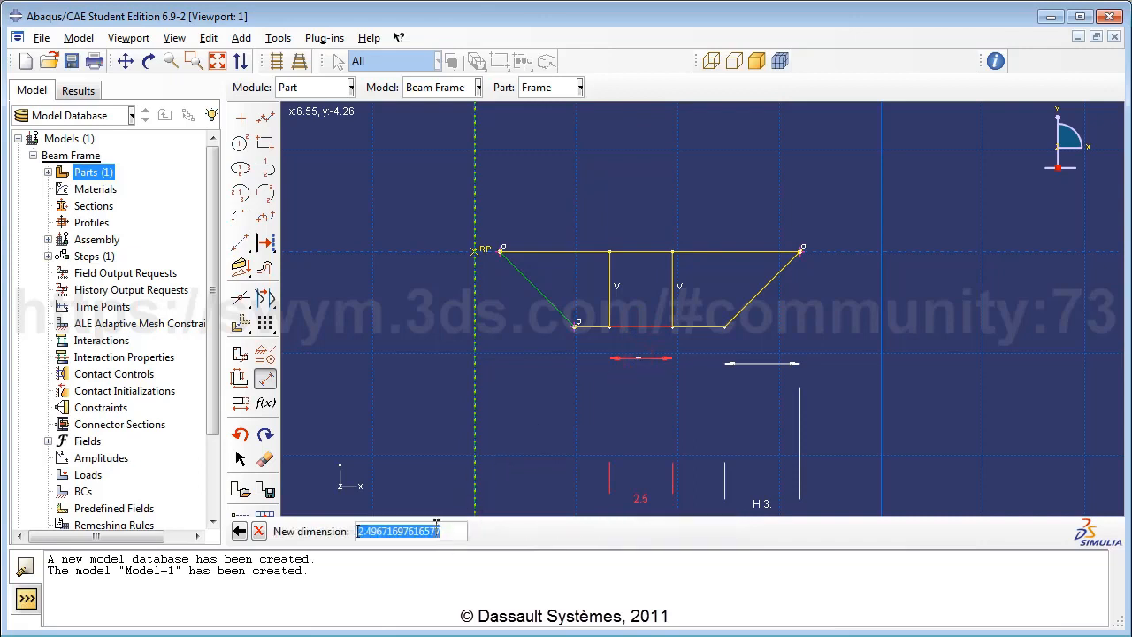
pyautogui.write('2')
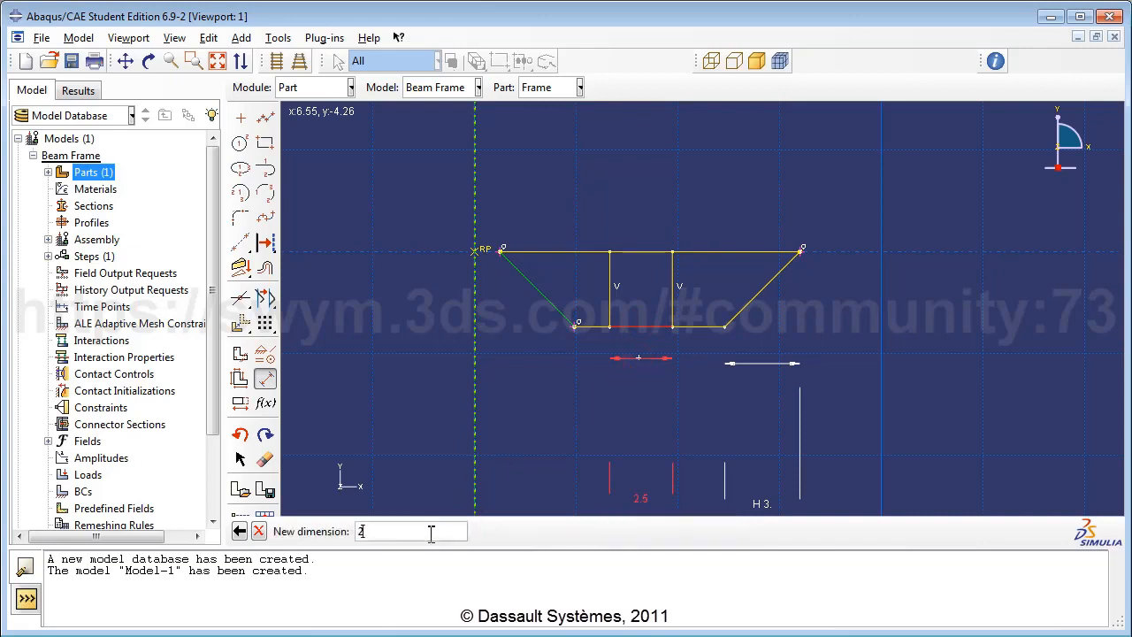
pyautogui.write('.0')
pyautogui.press('Return')
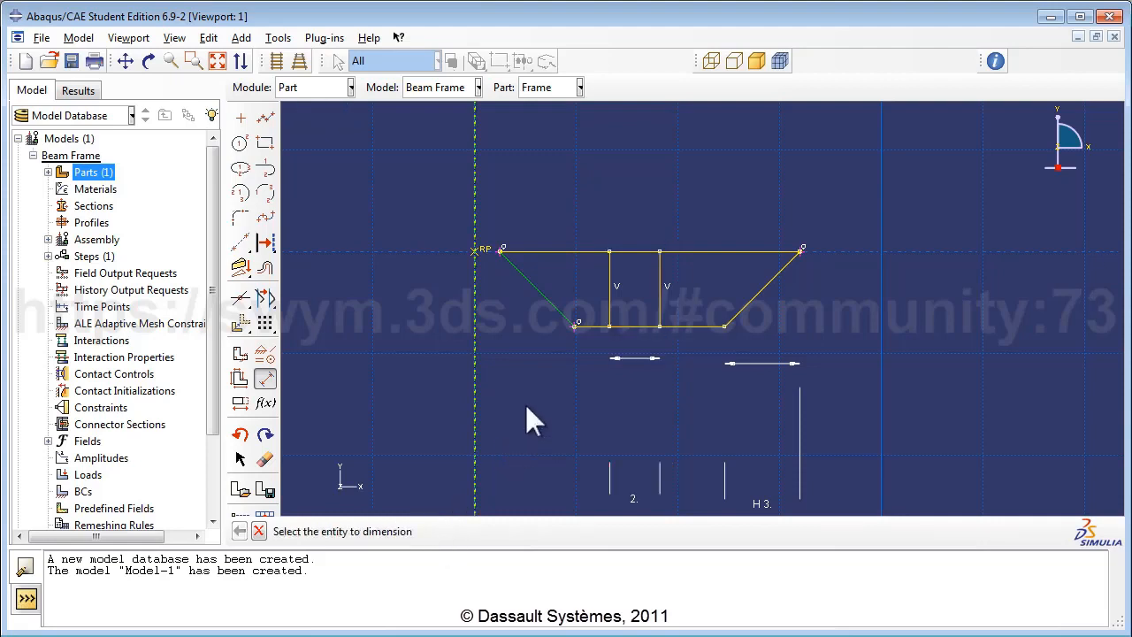
# Step: Apply an Equal length constraint so Frame's two outer bottom segments match
pyautogui.click(264, 379)
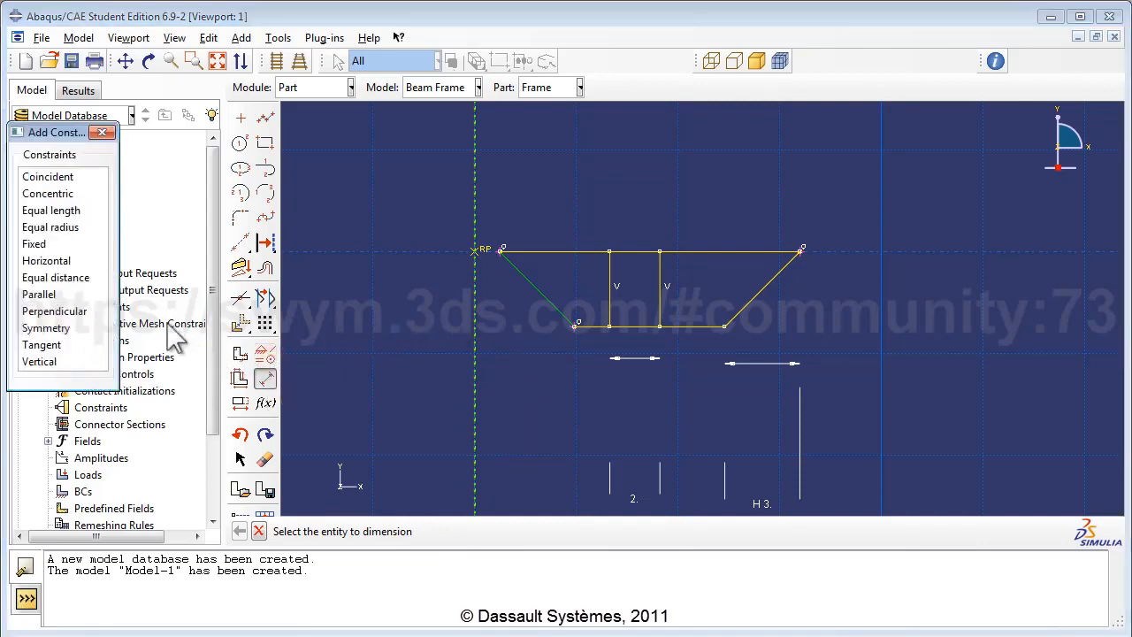
pyautogui.click(69, 215)
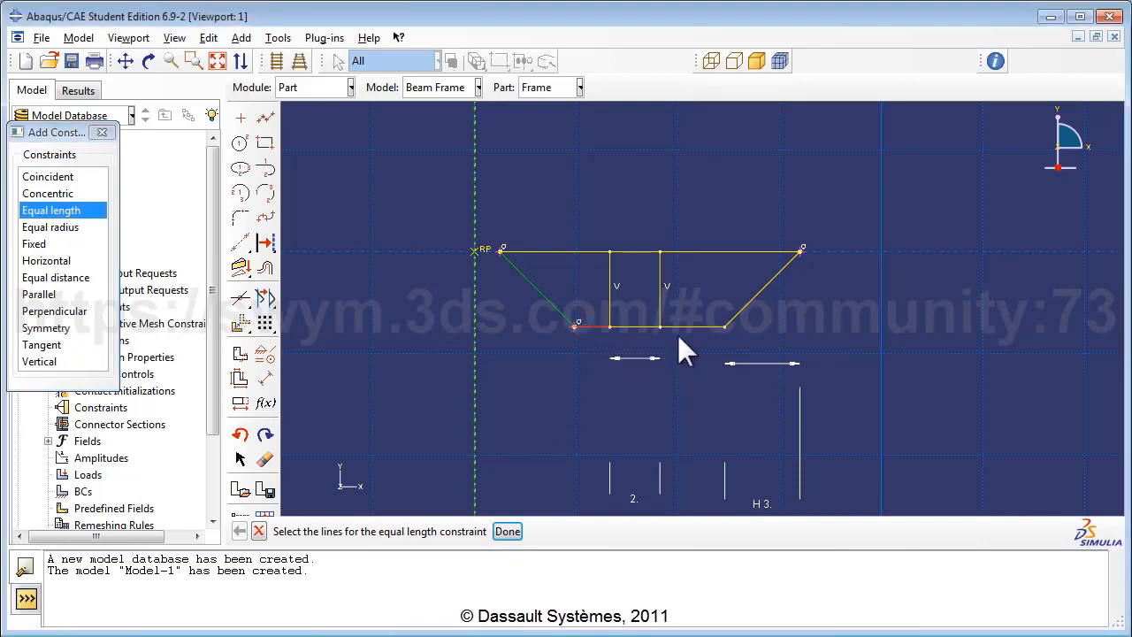
pyautogui.click(507, 532)
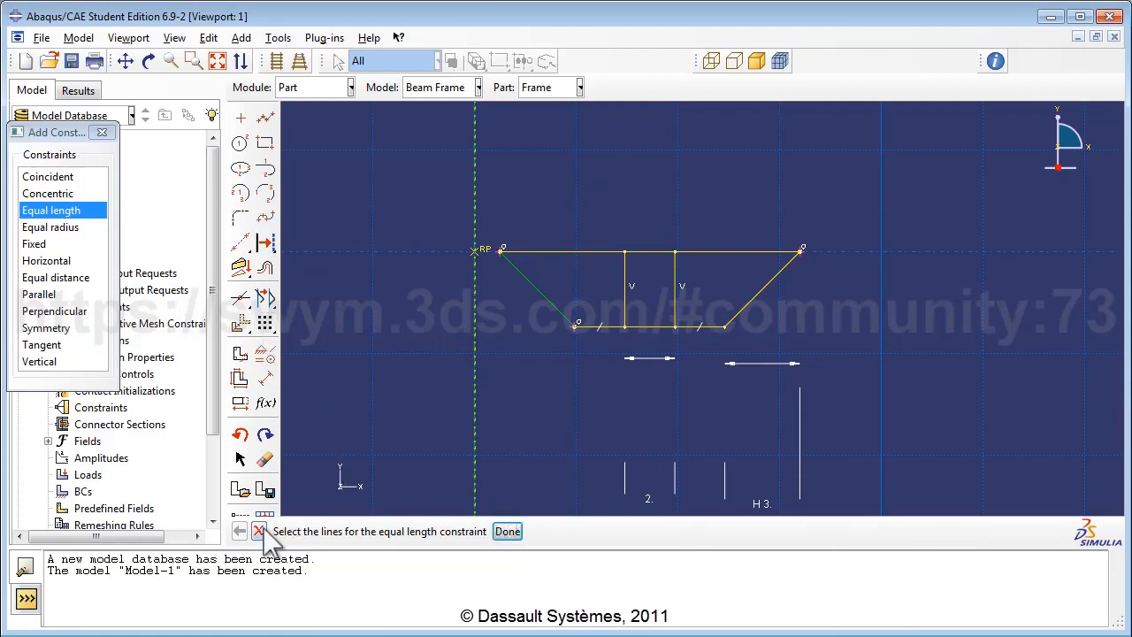
pyautogui.click(102, 132)
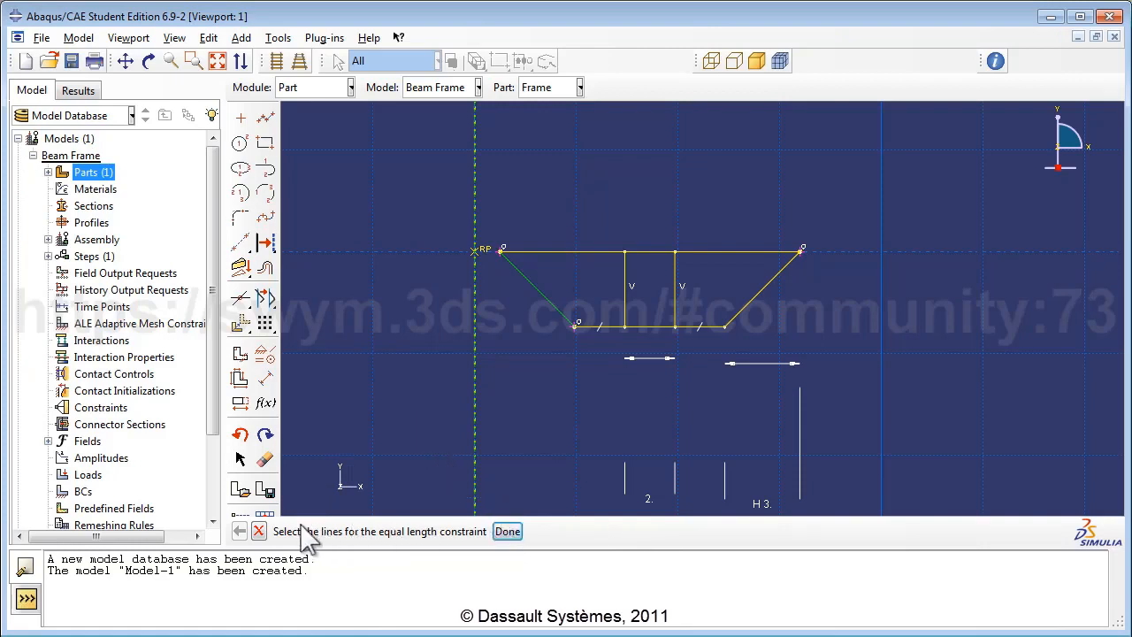
pyautogui.click(258, 532)
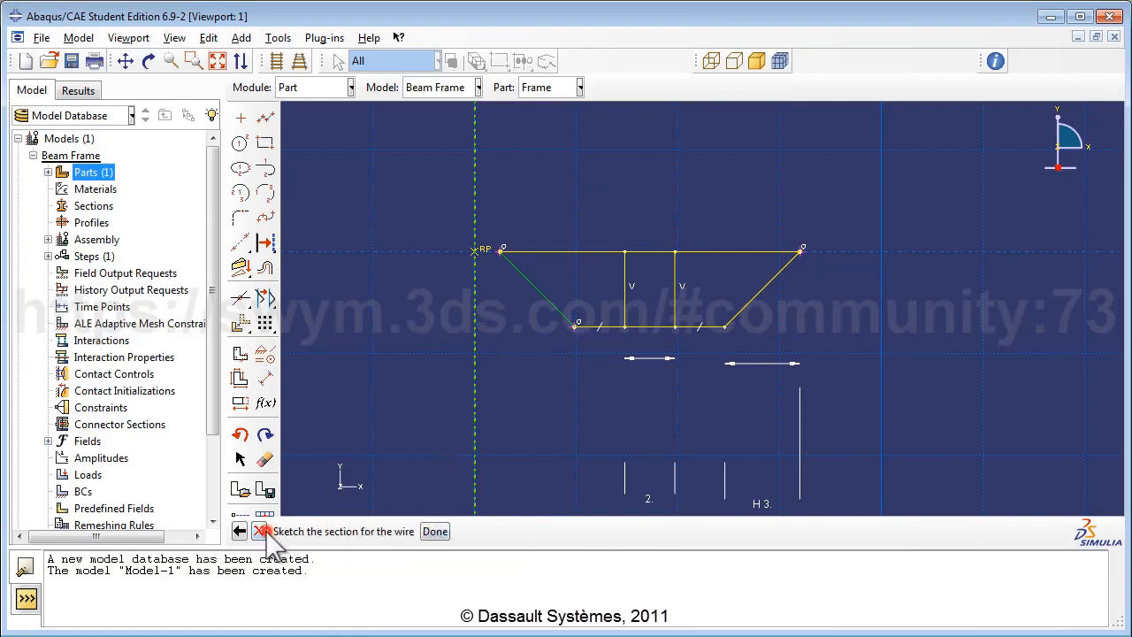
# Step: Finish the sketch to create the trapezoidal Frame wire part and fit it to the viewport
pyautogui.click(434, 532)
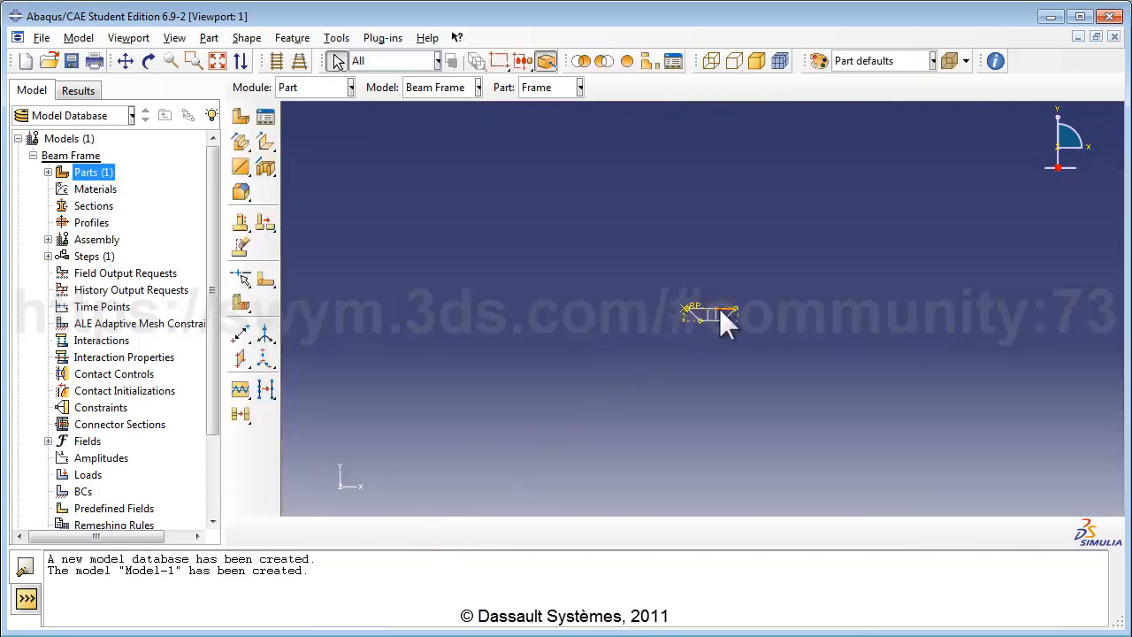
pyautogui.scroll(2, 720, 309)
pyautogui.click(218, 62)
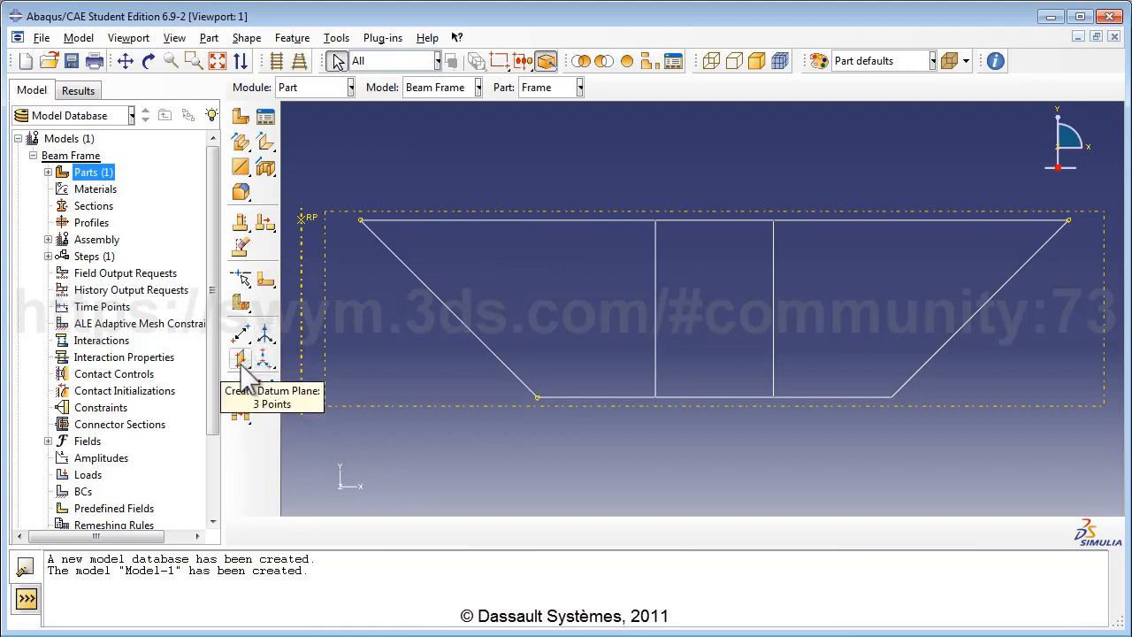
pyautogui.moveTo(242, 364); pyautogui.dragTo(287, 361)
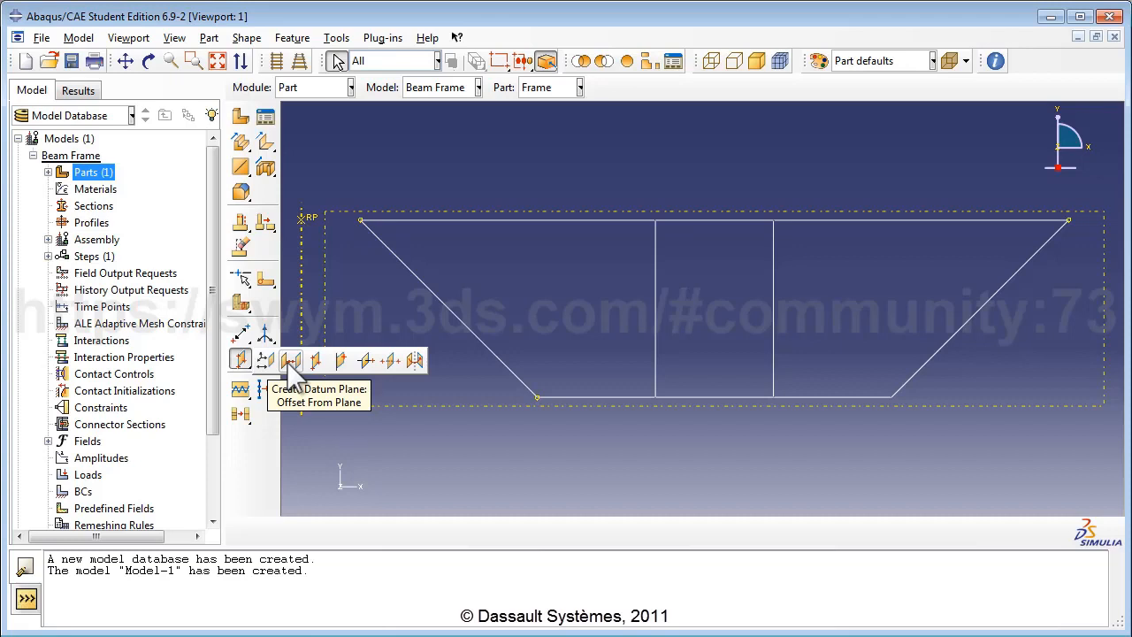
# Step: Create a datum plane offset 1.5 from the frame's plane, parallel to it
pyautogui.click(290, 361)
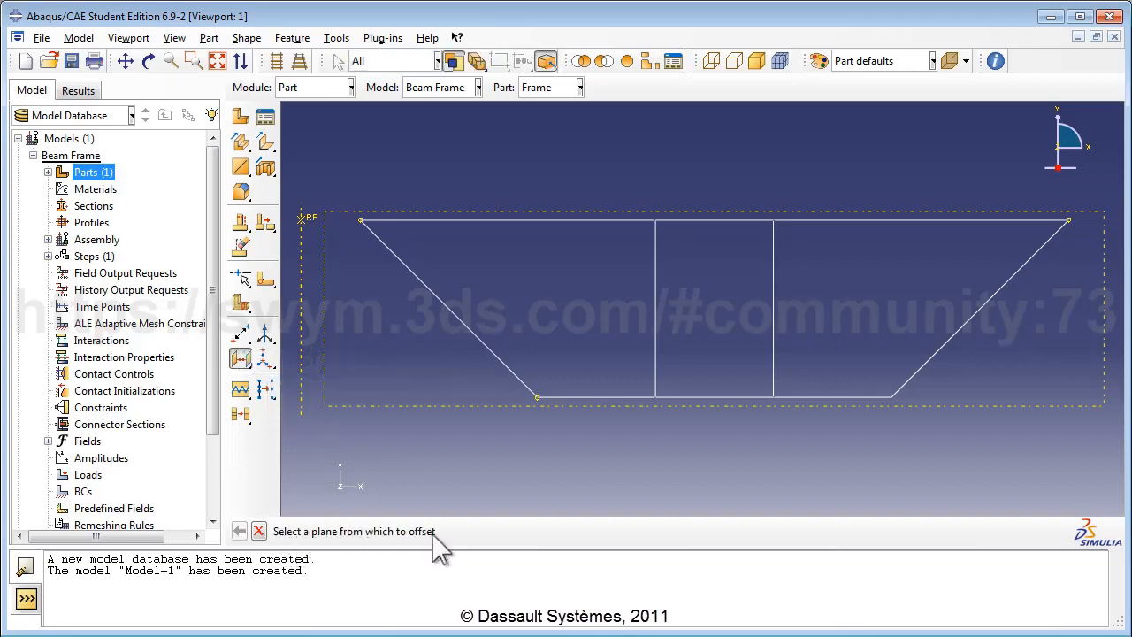
pyautogui.click(397, 407)
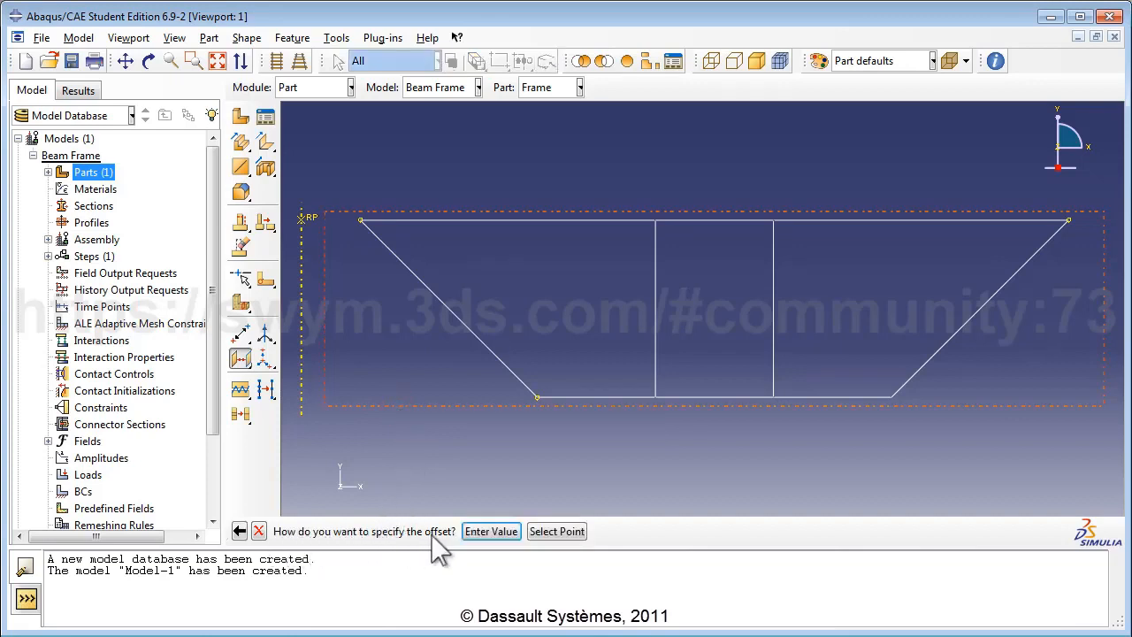
pyautogui.click(489, 531)
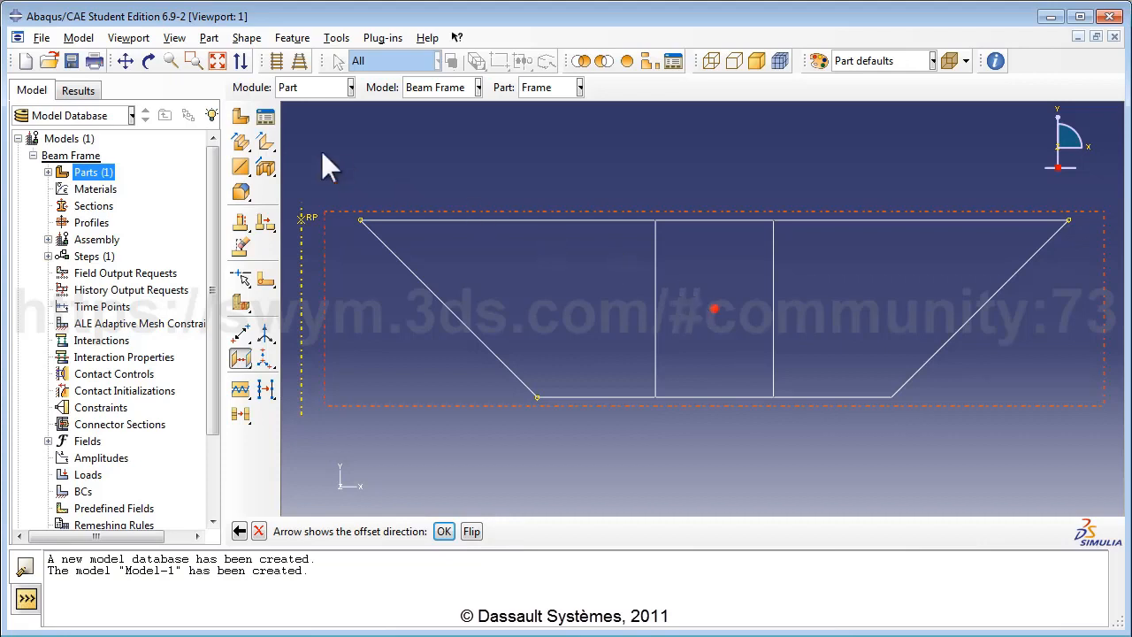
pyautogui.click(147, 62)
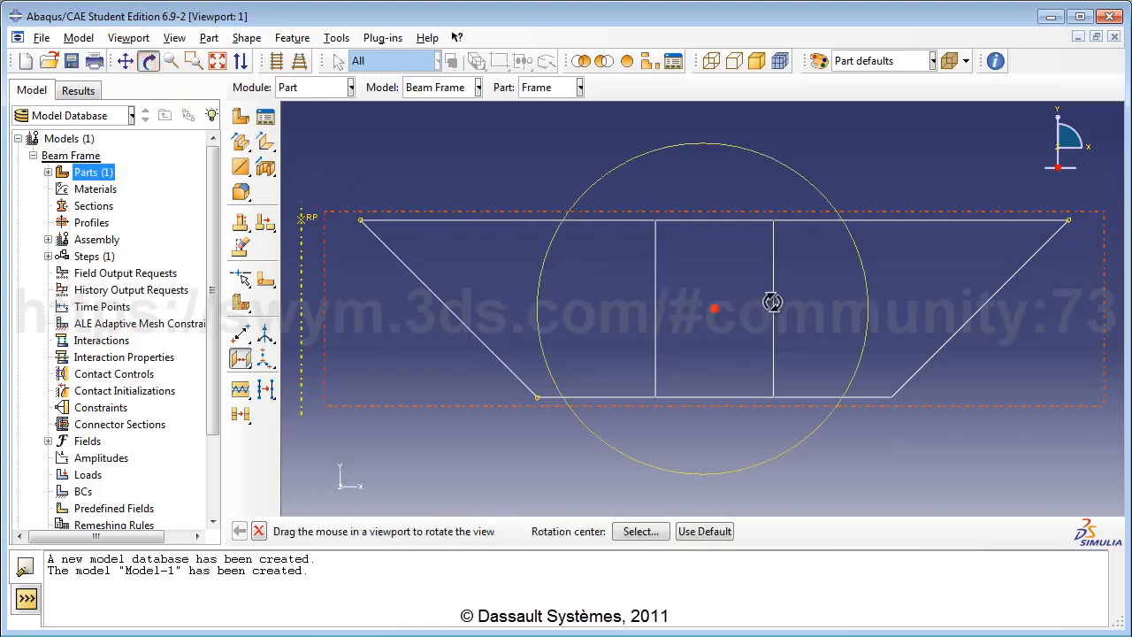
pyautogui.moveTo(773, 302); pyautogui.dragTo(704, 366)
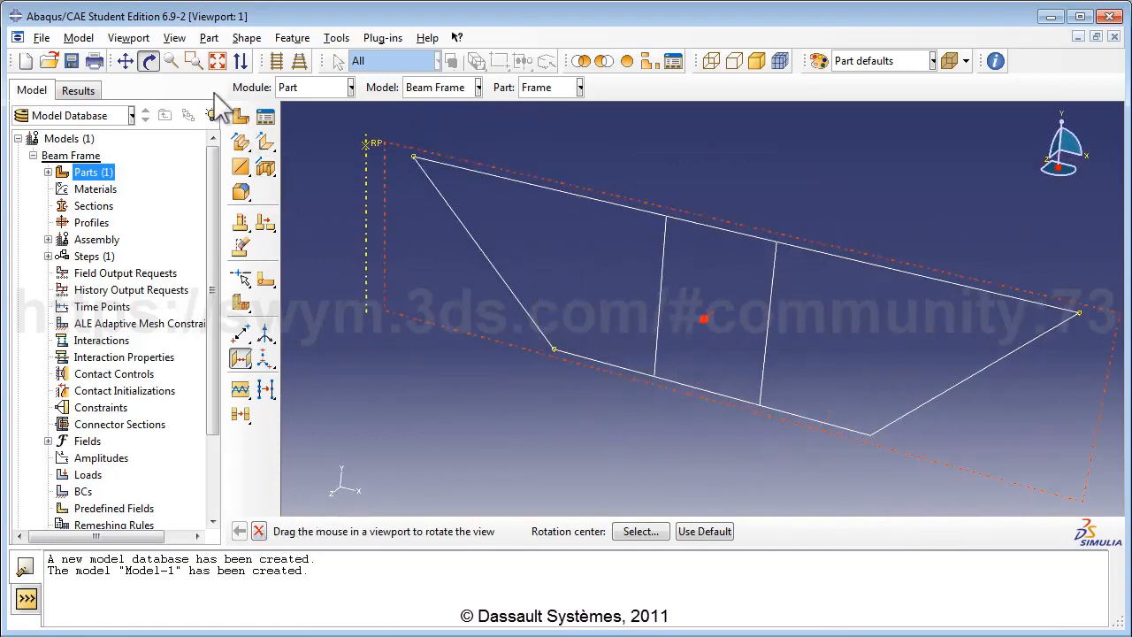
pyautogui.click(150, 65)
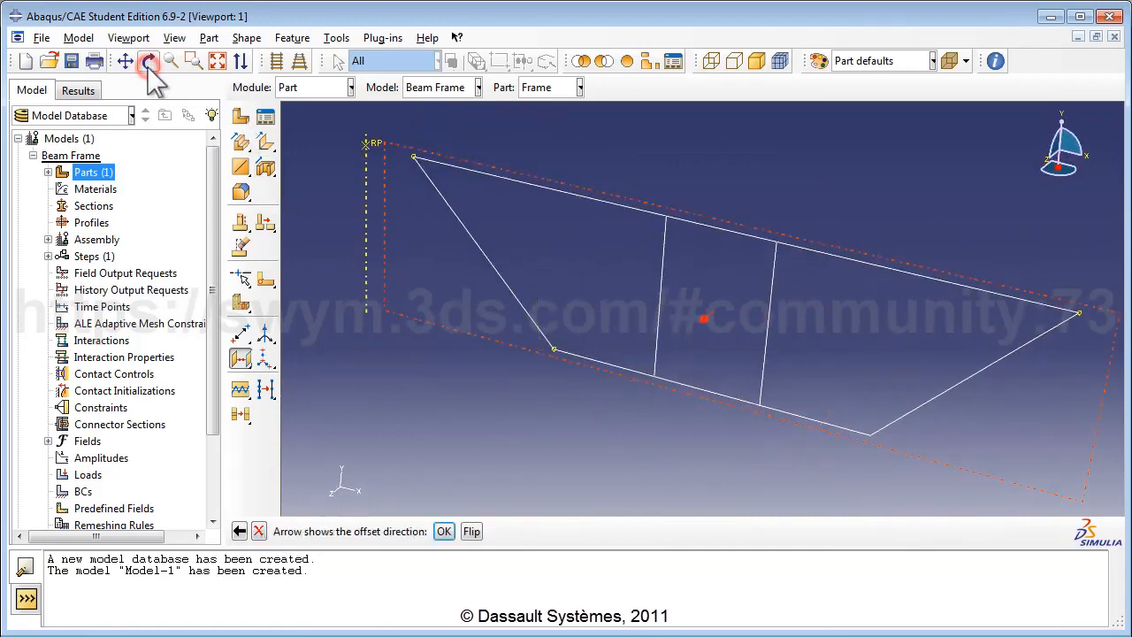
pyautogui.click(442, 531)
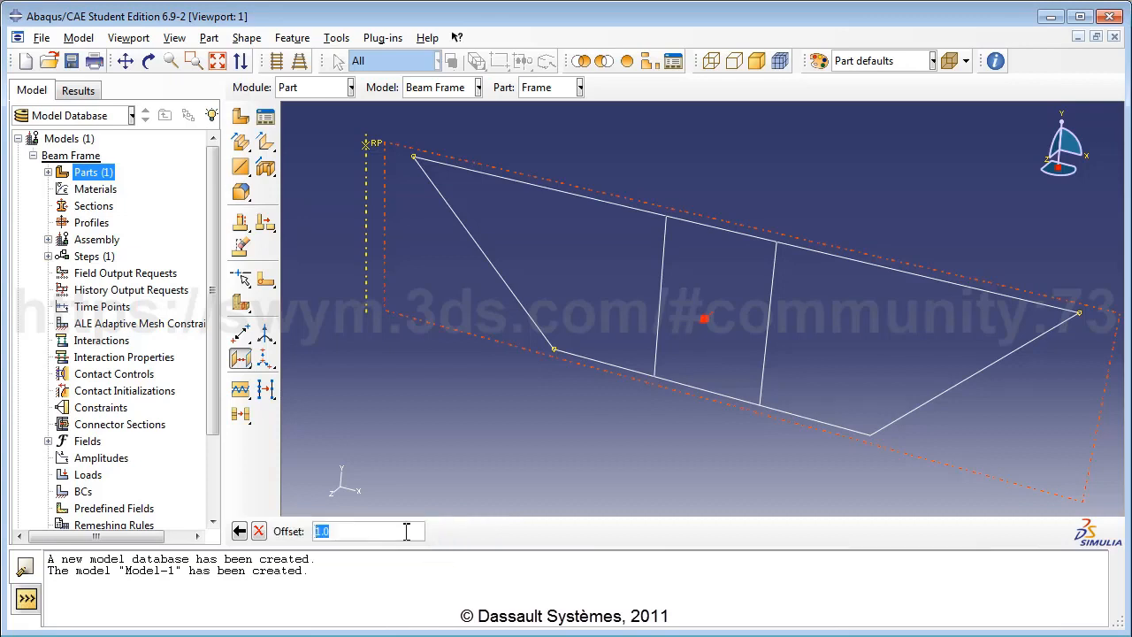
pyautogui.write('1.5')
pyautogui.press('Return')
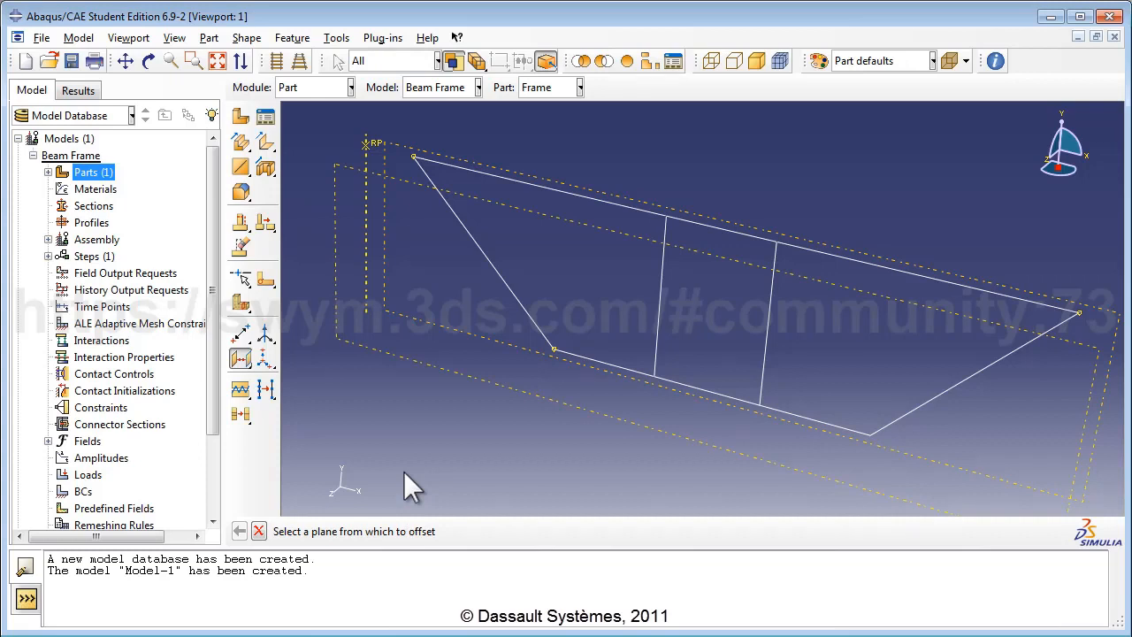
# Step: Create a datum point at coordinates 1.0,0.0,1.5
pyautogui.click(241, 336)
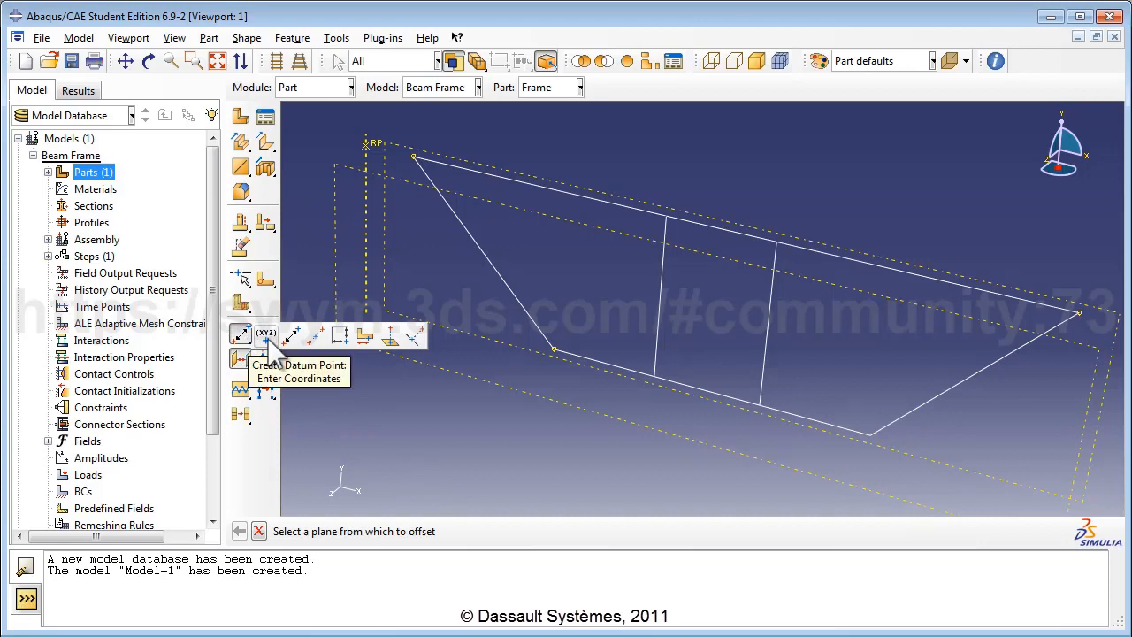
pyautogui.click(266, 335)
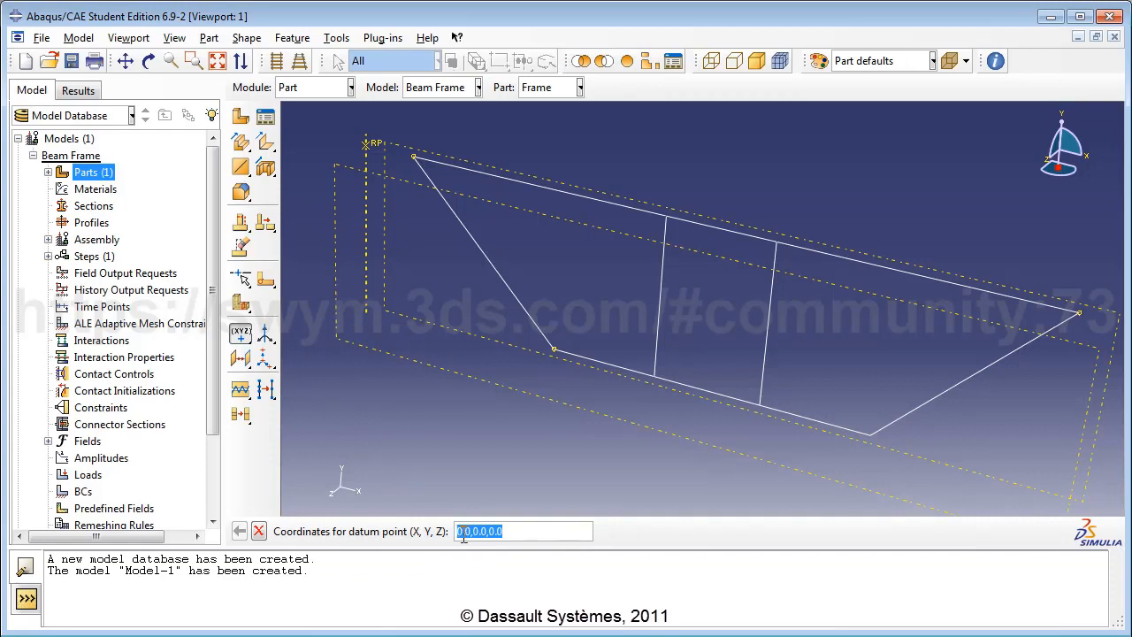
pyautogui.moveTo(463, 533); pyautogui.dragTo(512, 532)
pyautogui.write('1')
pyautogui.press('BackSpace')
pyautogui.write(',1.5')
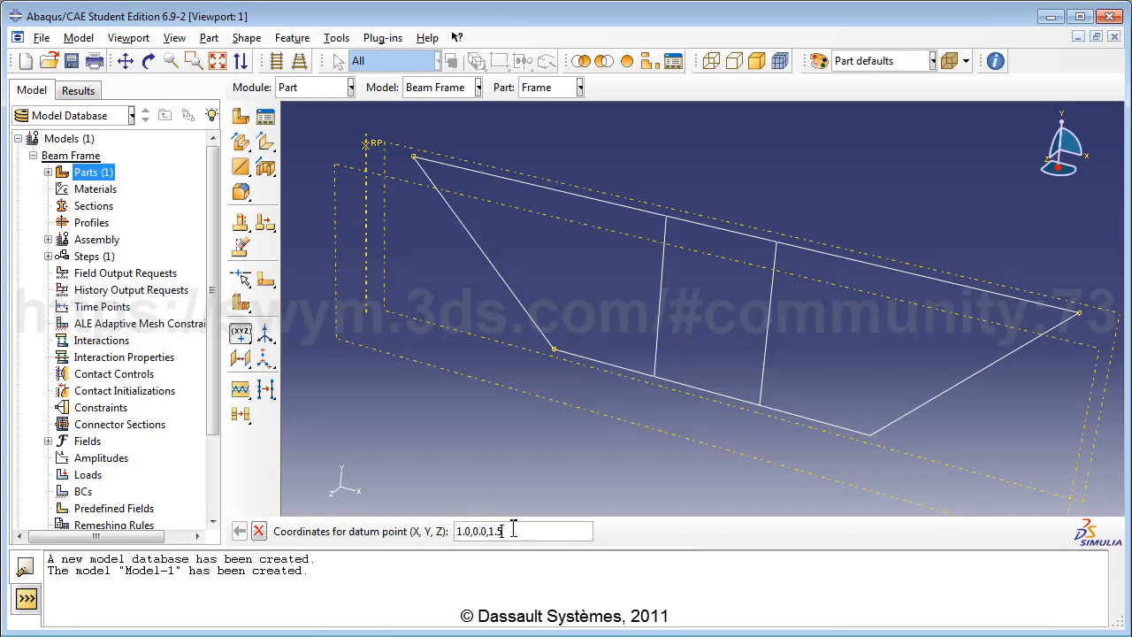
pyautogui.press('Return')
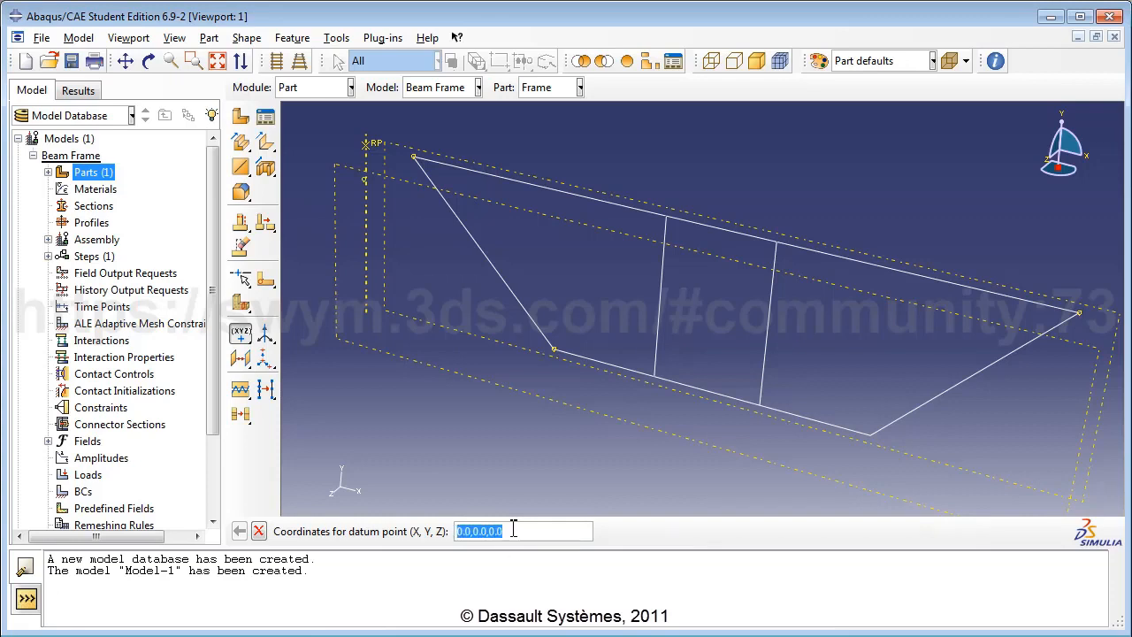
# Step: Create a second datum point at 13.0,0.0,1.5
pyautogui.click(461, 531)
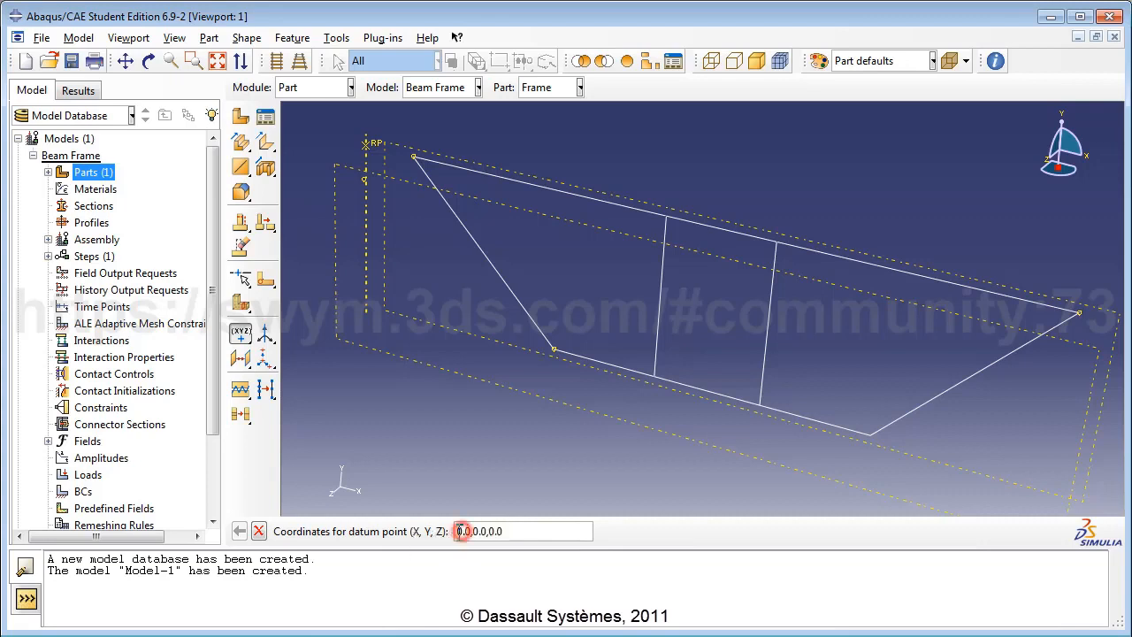
pyautogui.press('BackSpace')
pyautogui.write('13')
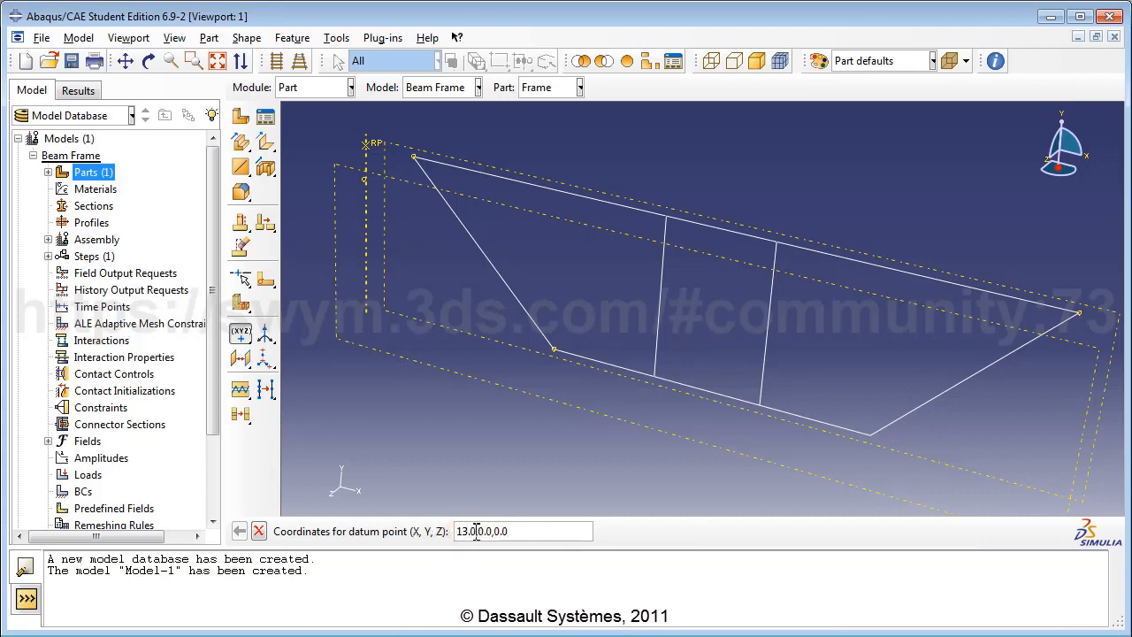
pyautogui.doubleClick(498, 530)
pyautogui.write('1.5')
pyautogui.press('Return')
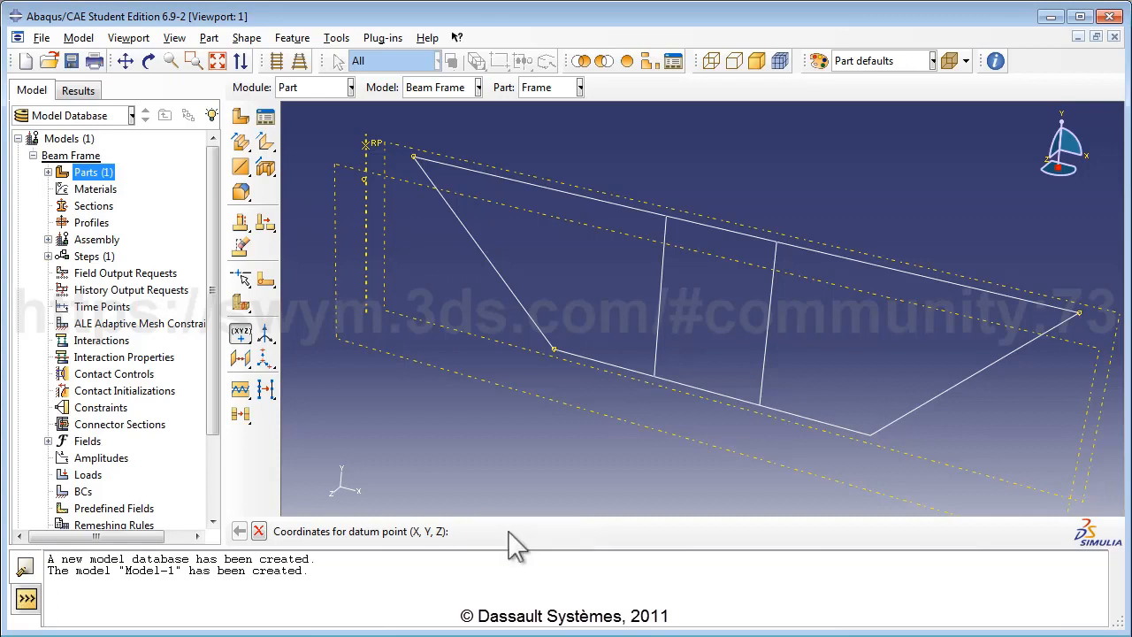
# Step: Create a third datum point at 4.0,-3.0,1.0
pyautogui.doubleClick(461, 531)
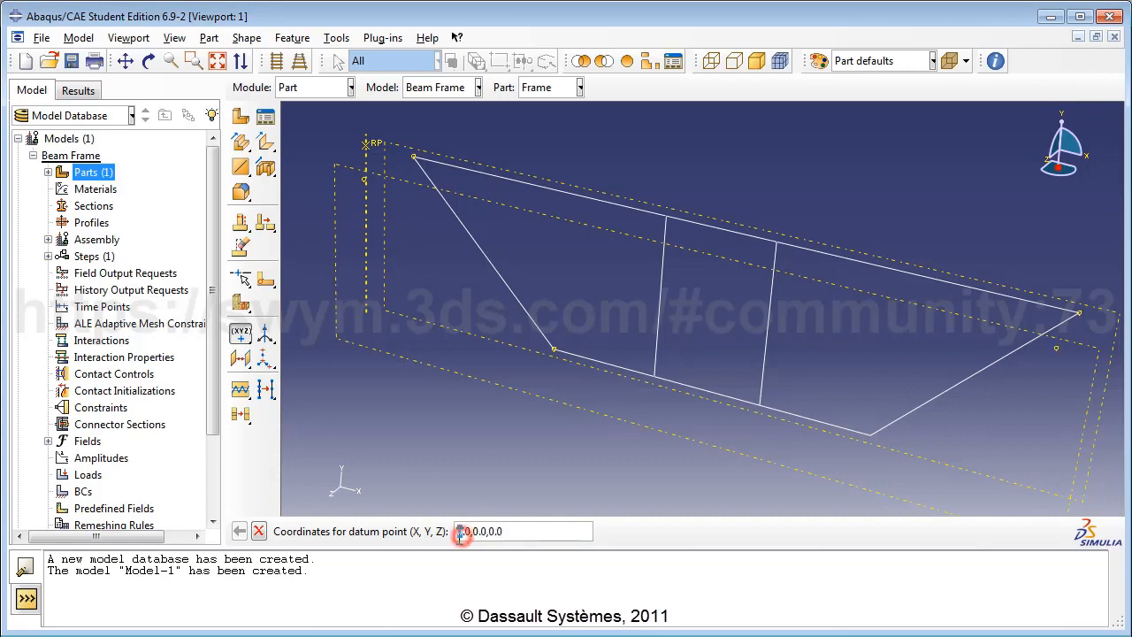
pyautogui.write('4.0')
pyautogui.doubleClick(476, 531)
pyautogui.write('-3')
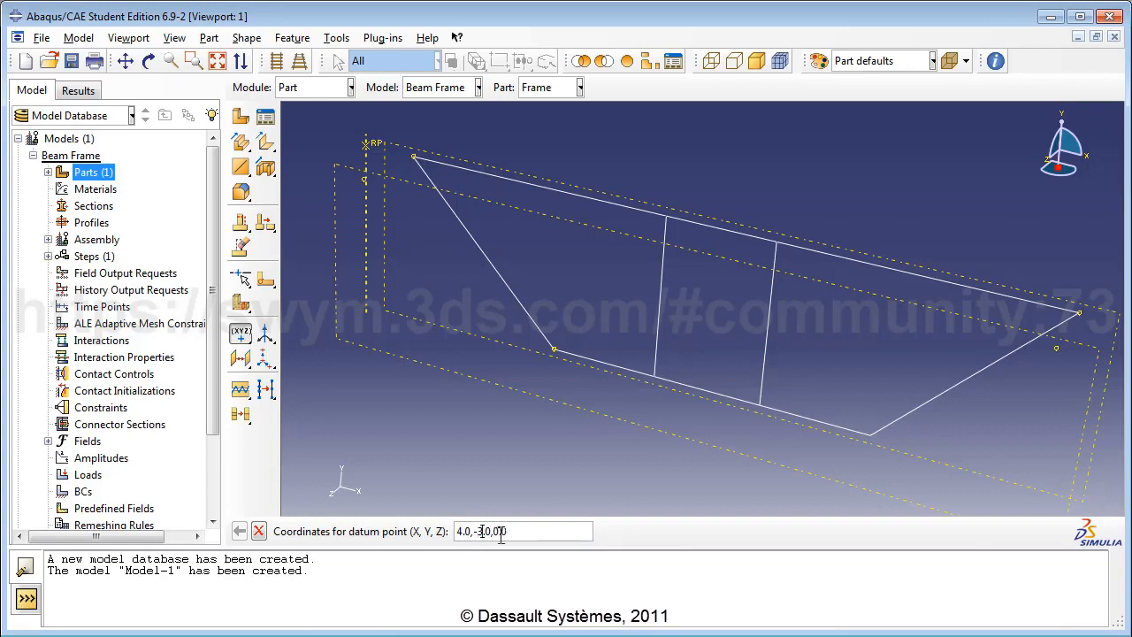
pyautogui.moveTo(494, 532); pyautogui.dragTo(530, 532)
pyautogui.write('1')
pyautogui.press('Return')
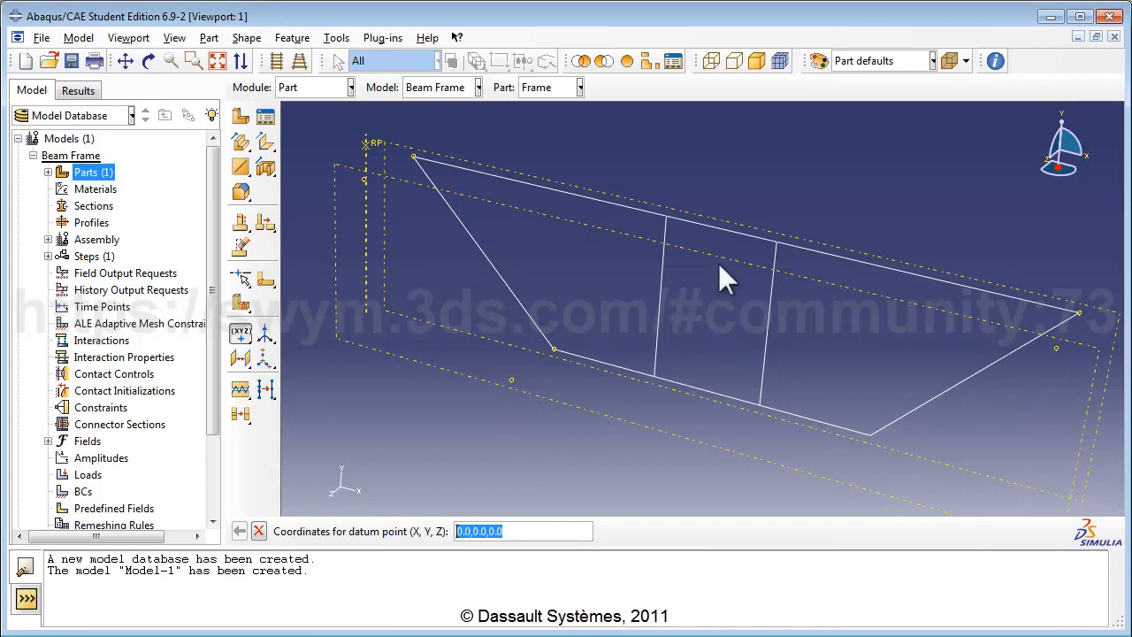
# Step: Start a planar wire sketch on the offset datum plane, with the datum edge vertical on the left
pyautogui.click(242, 169)
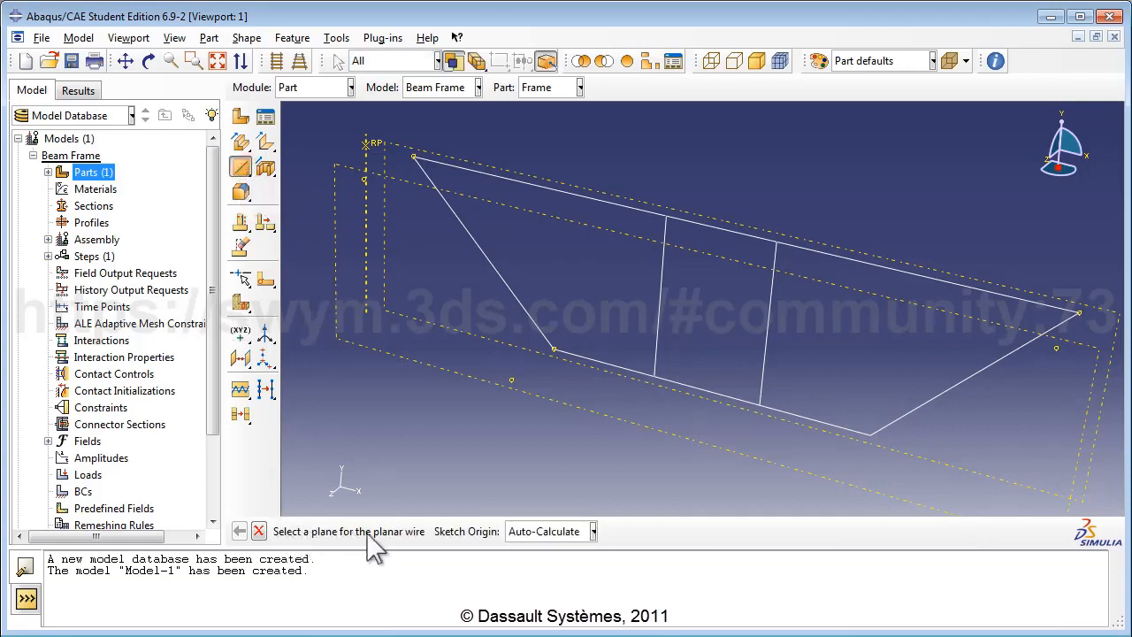
pyautogui.click(376, 350)
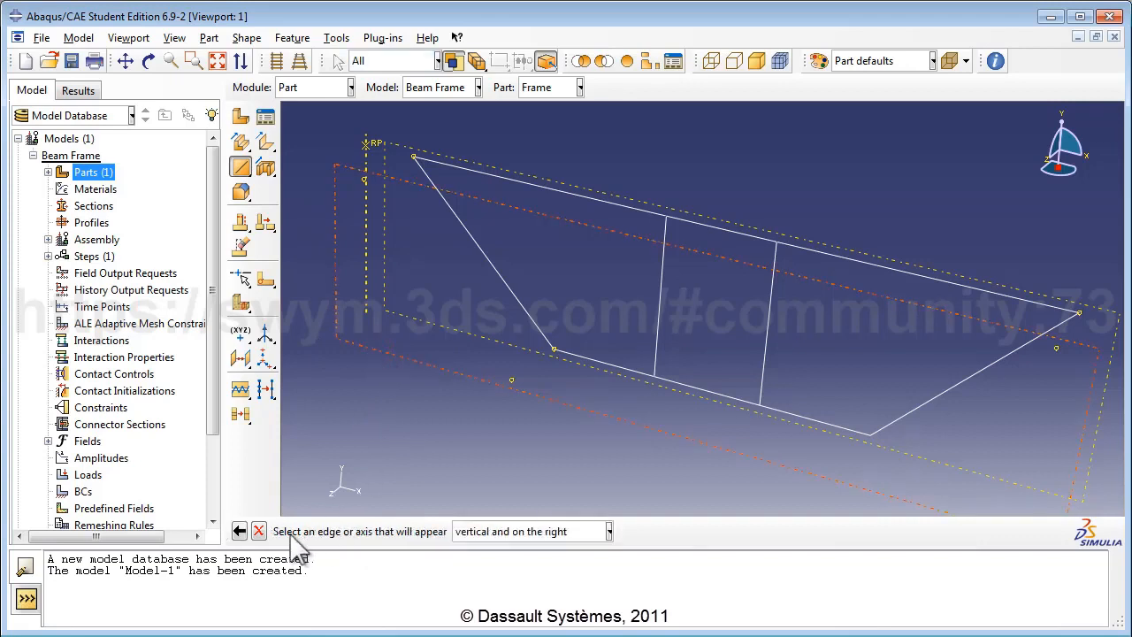
pyautogui.click(610, 531)
pyautogui.click(572, 568)
pyautogui.click(366, 301)
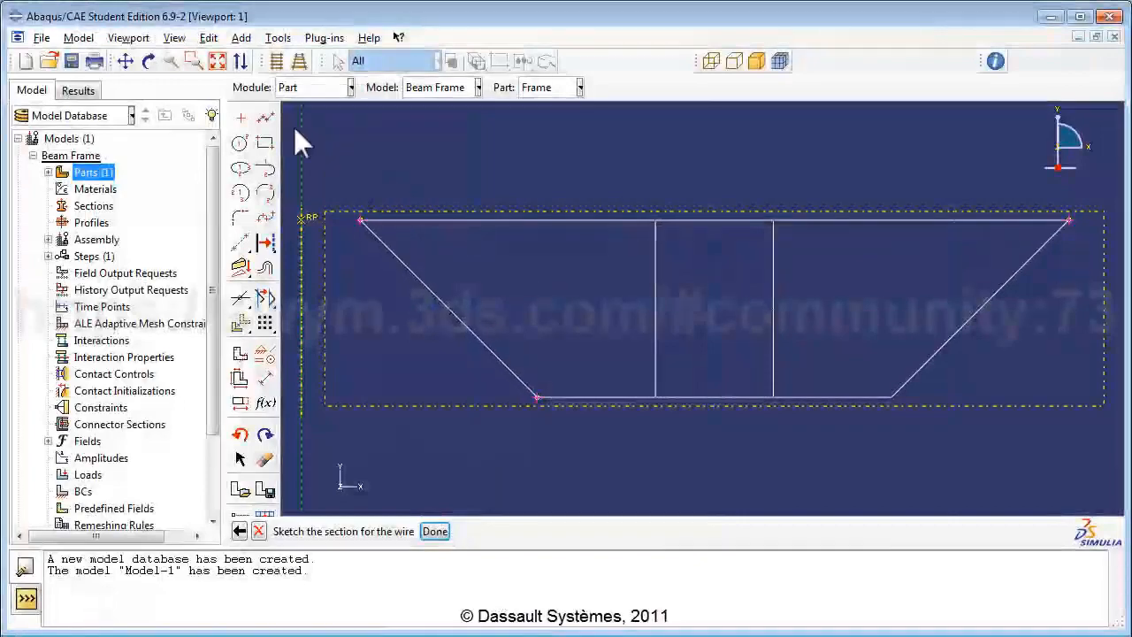
pyautogui.click(147, 61)
# Step: Draw the closed trapezoidal outline with connected lines: left diagonal, bottom, right diagonal, top
pyautogui.moveTo(714, 253); pyautogui.dragTo(670, 311)
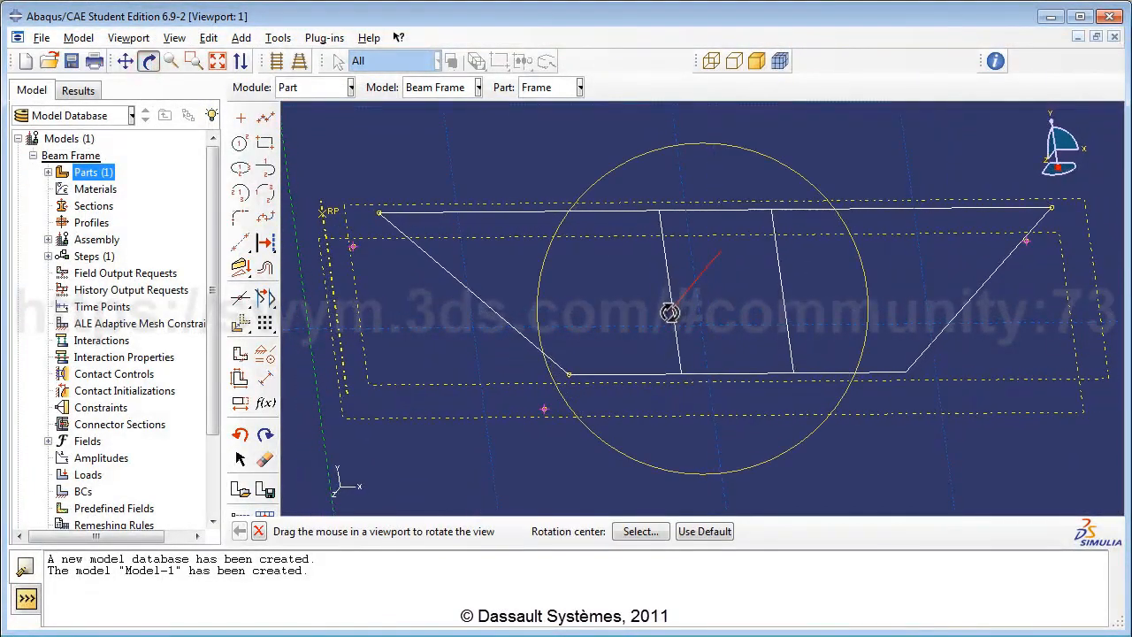
pyautogui.click(149, 64)
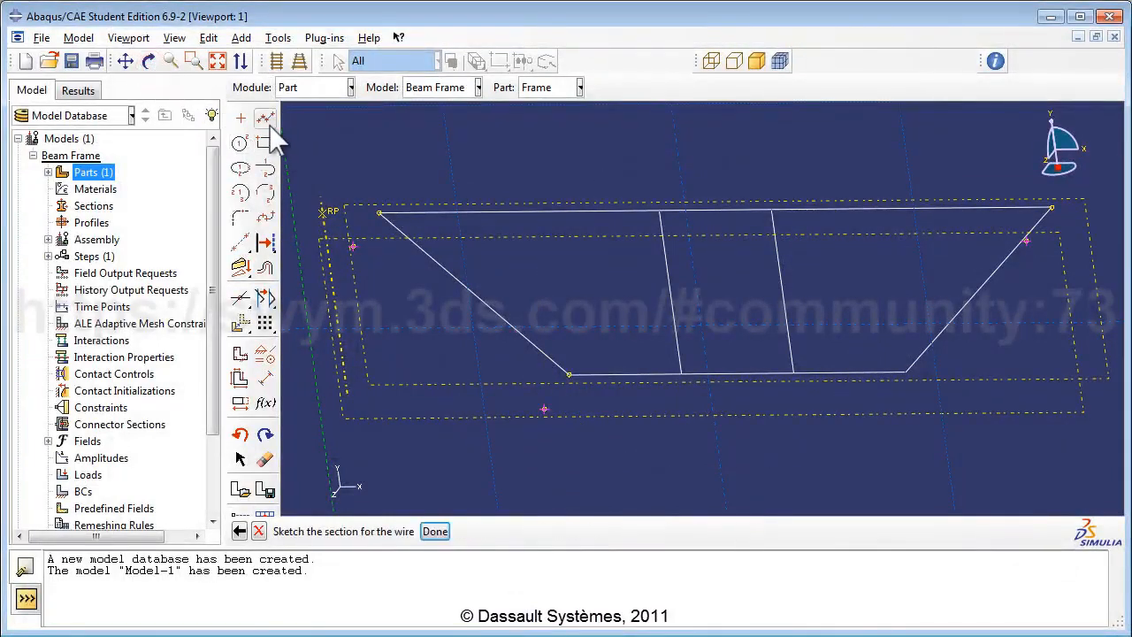
pyautogui.click(265, 118)
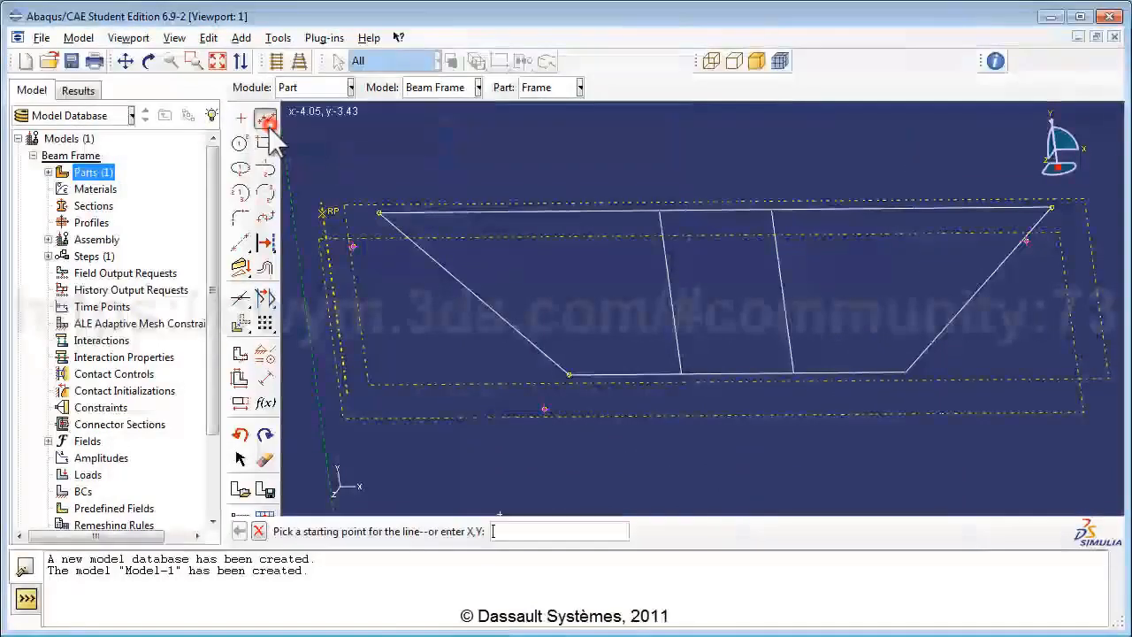
pyautogui.click(352, 245)
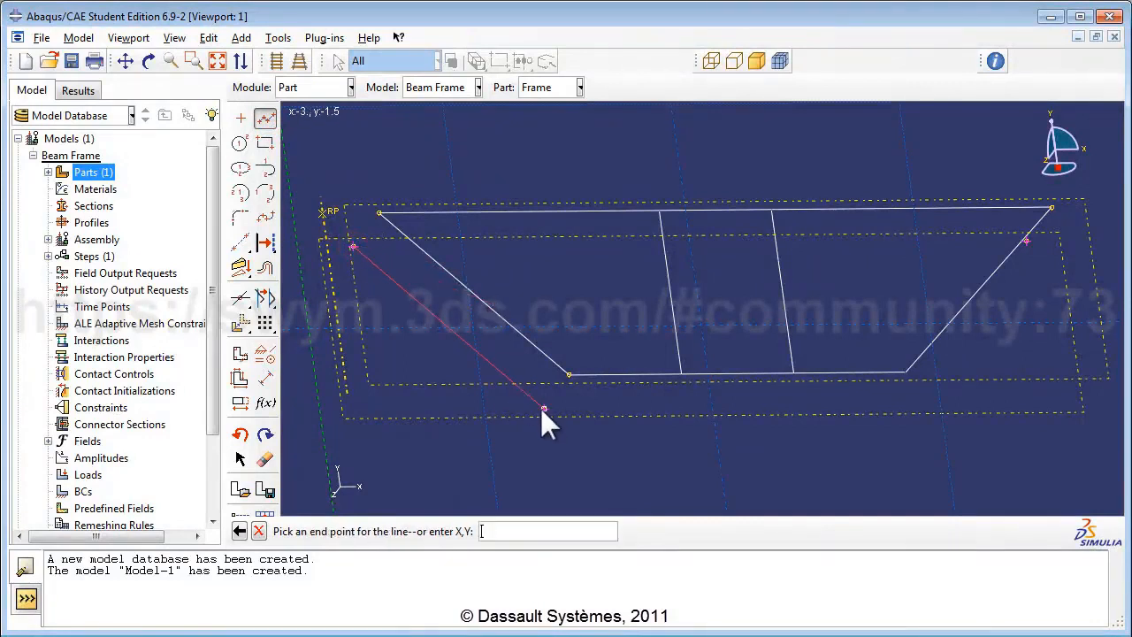
pyautogui.click(544, 408)
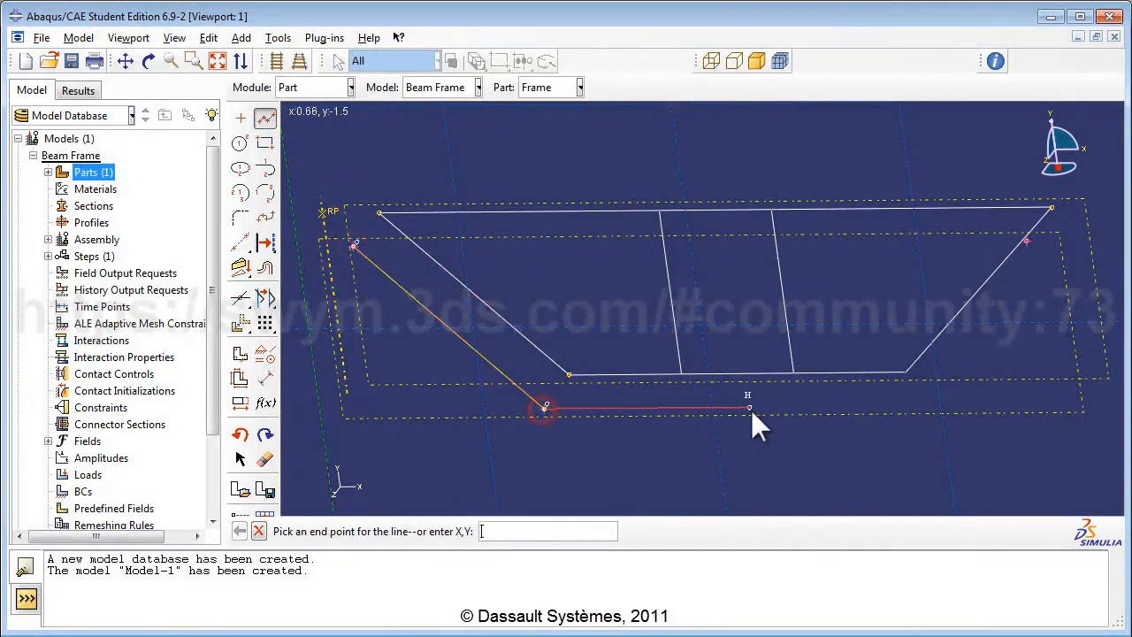
pyautogui.click(858, 408)
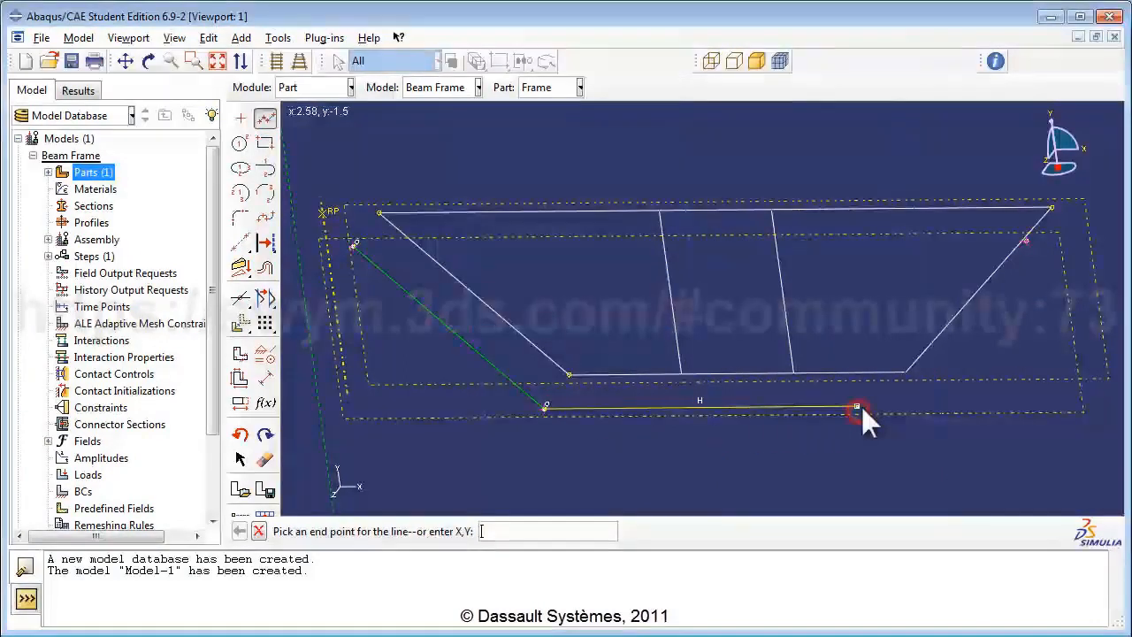
pyautogui.click(1026, 240)
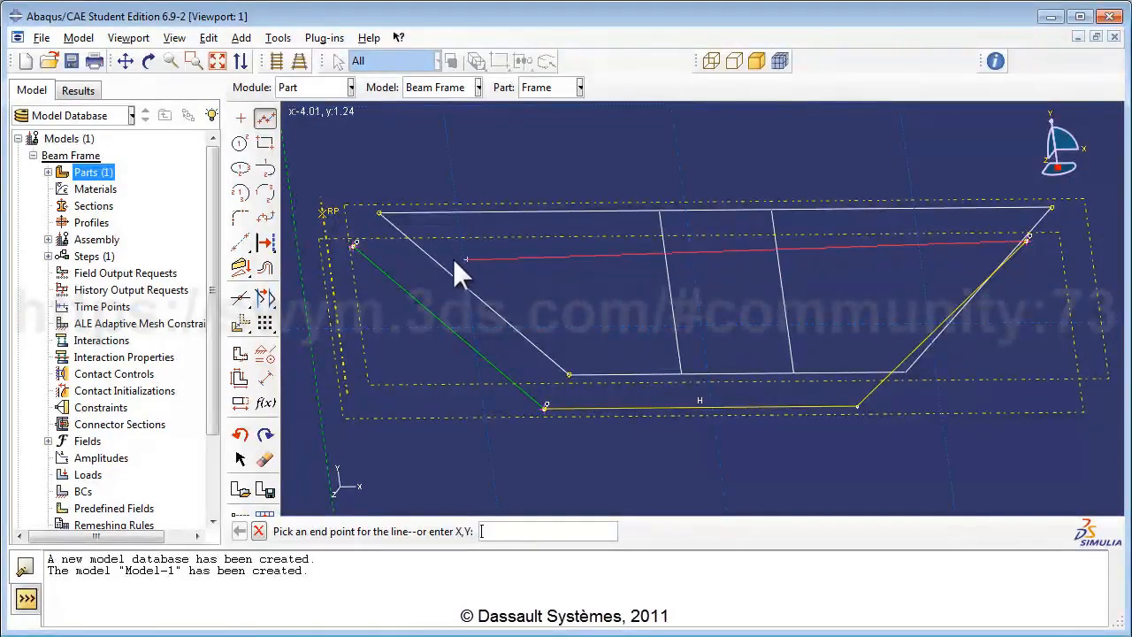
pyautogui.click(354, 247)
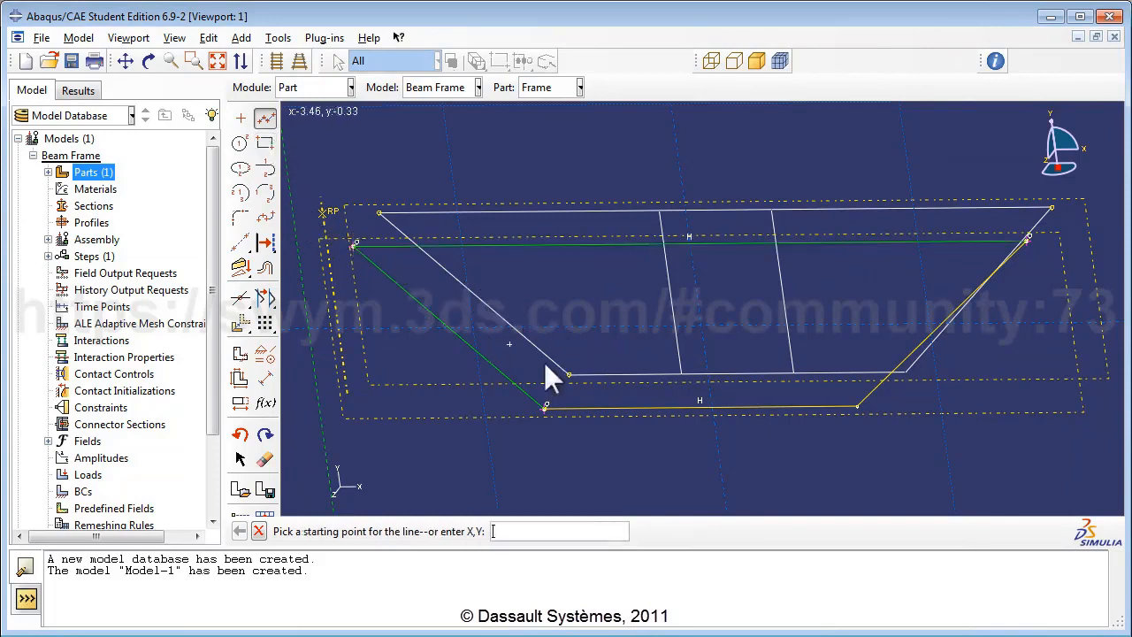
# Step: Add two vertical members spanning from the bottom edge to the top edge
pyautogui.click(626, 409)
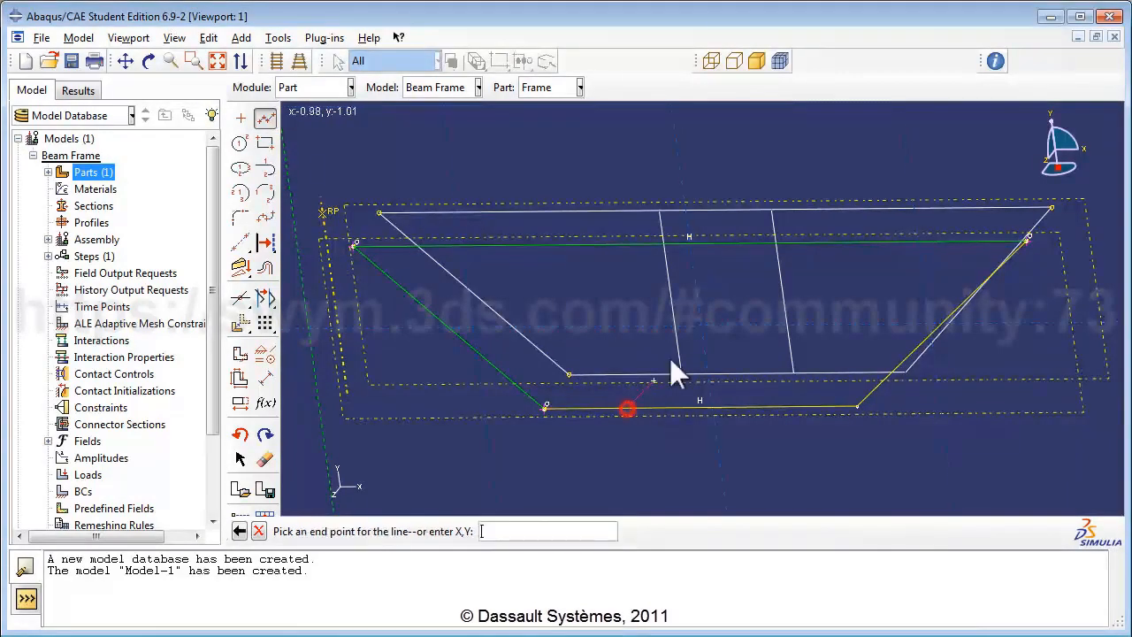
pyautogui.click(604, 245)
pyautogui.rightClick(720, 295)
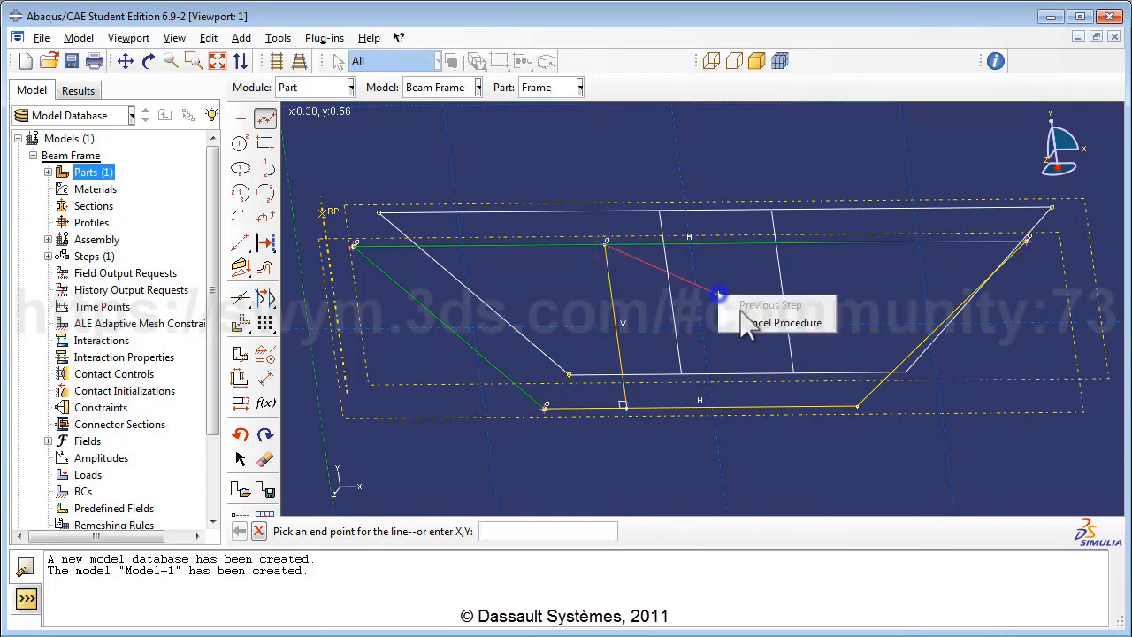
pyautogui.click(743, 318)
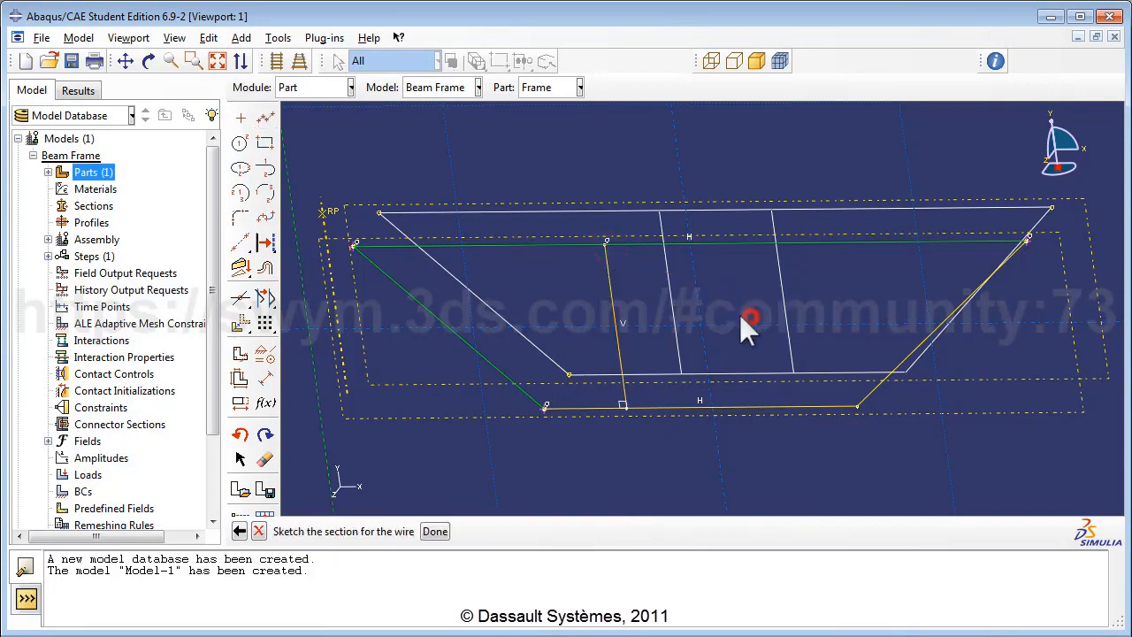
pyautogui.click(264, 118)
pyautogui.click(742, 406)
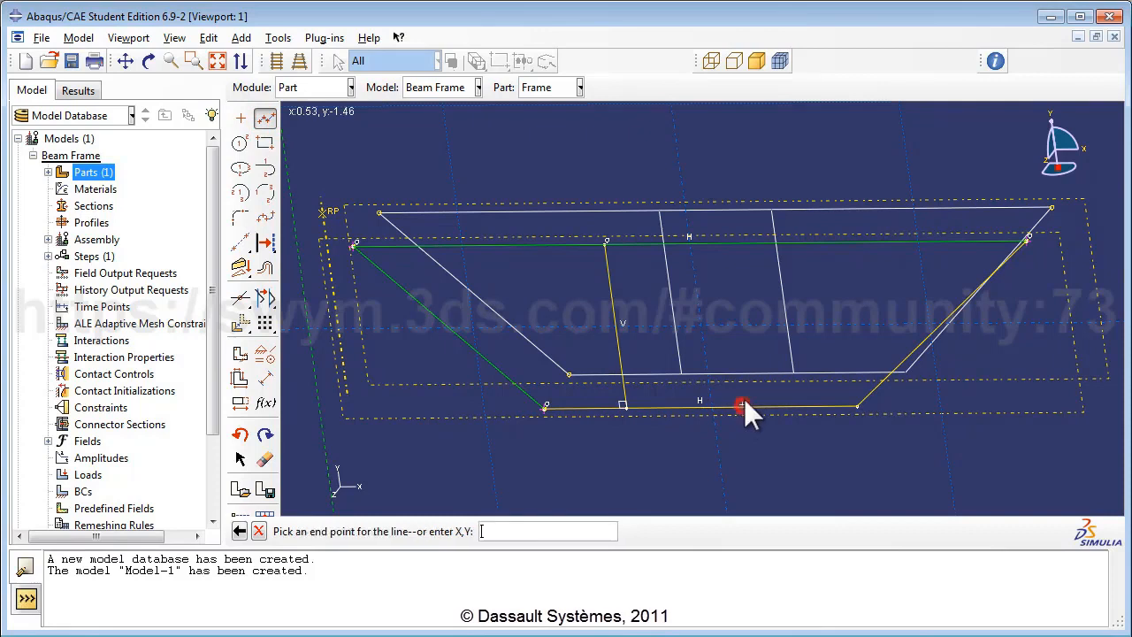
pyautogui.click(719, 244)
pyautogui.rightClick(749, 269)
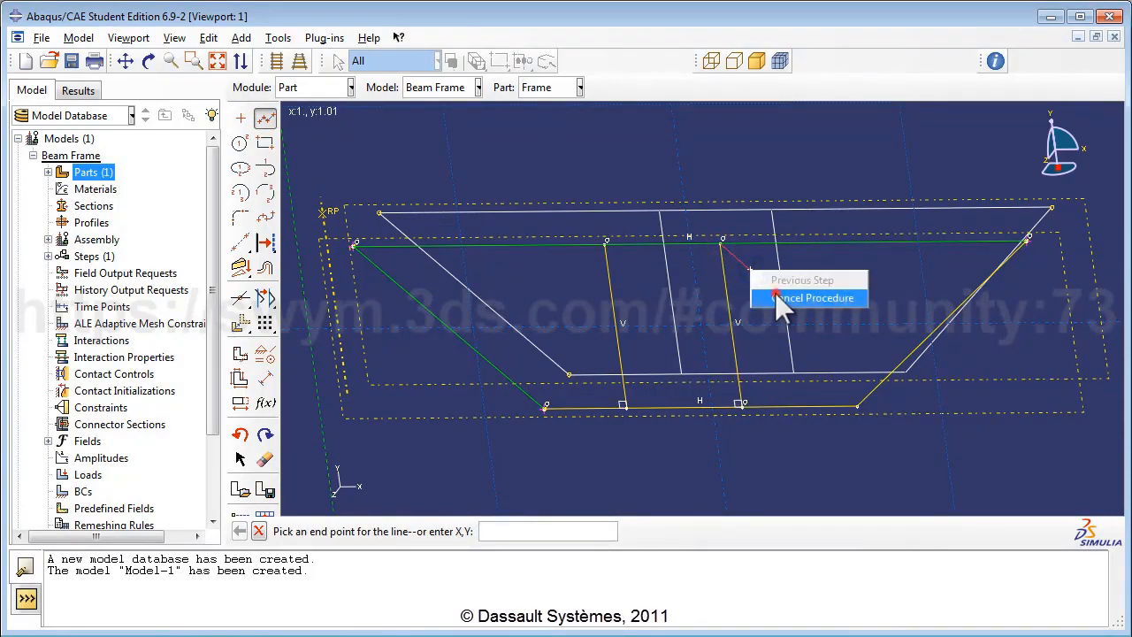
pyautogui.click(775, 297)
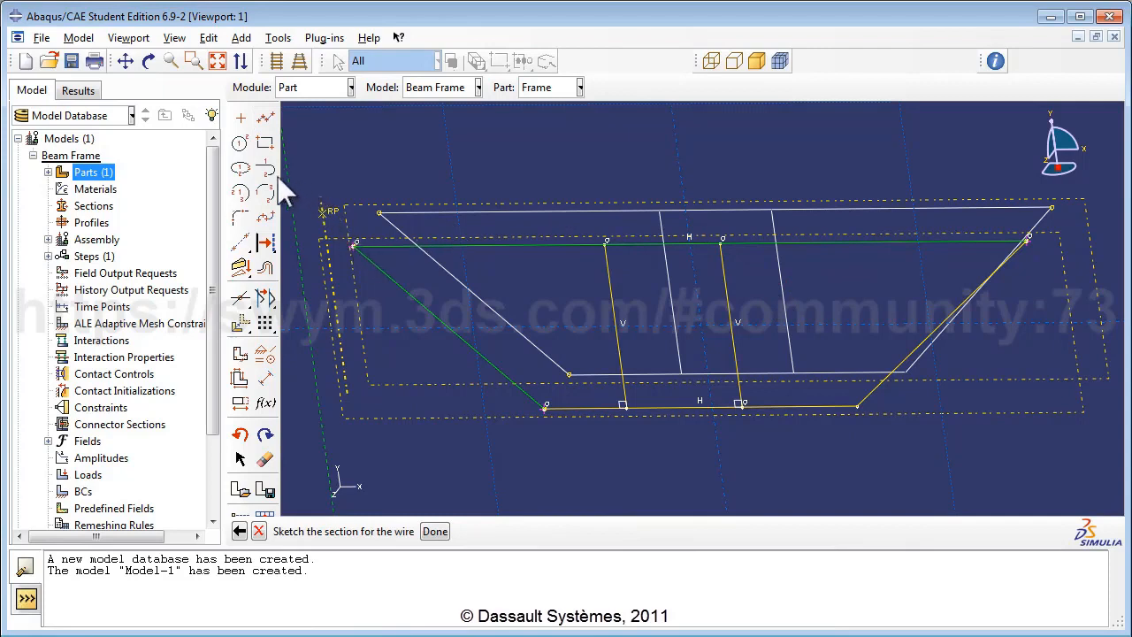
# Step: Dimension the horizontal span between the top-right and bottom-right corners as 3
pyautogui.click(262, 383)
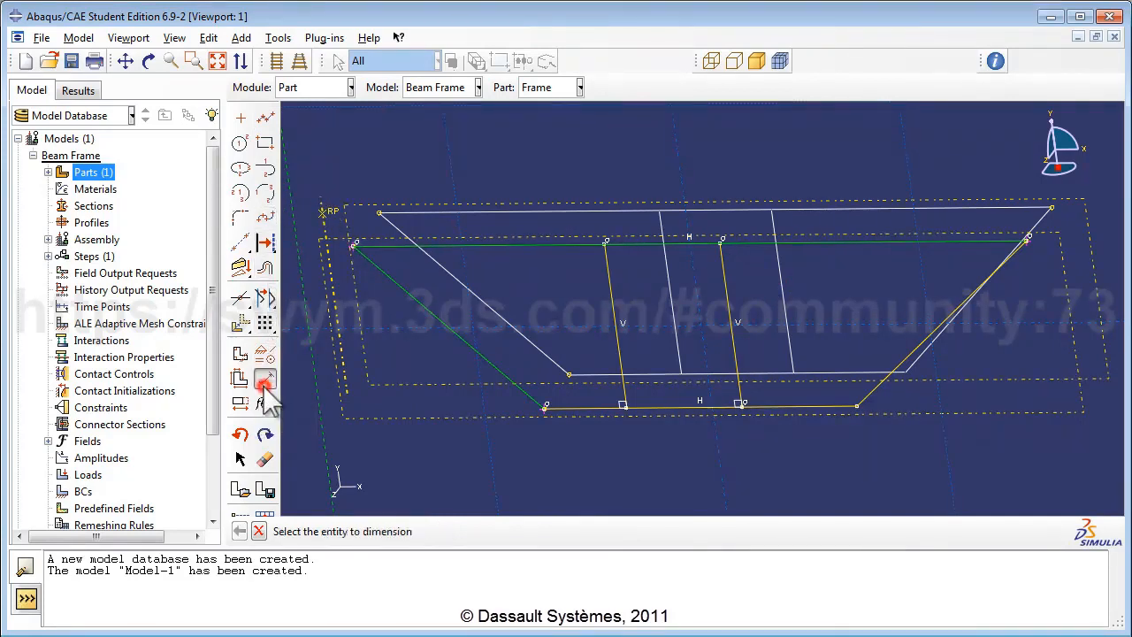
pyautogui.click(1026, 241)
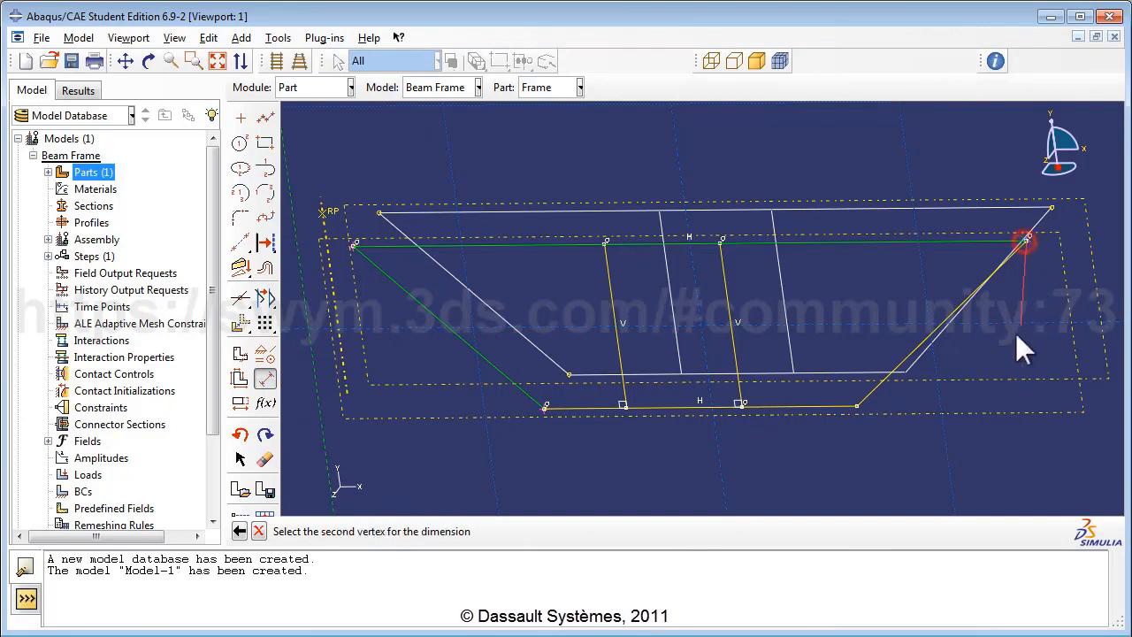
pyautogui.click(856, 407)
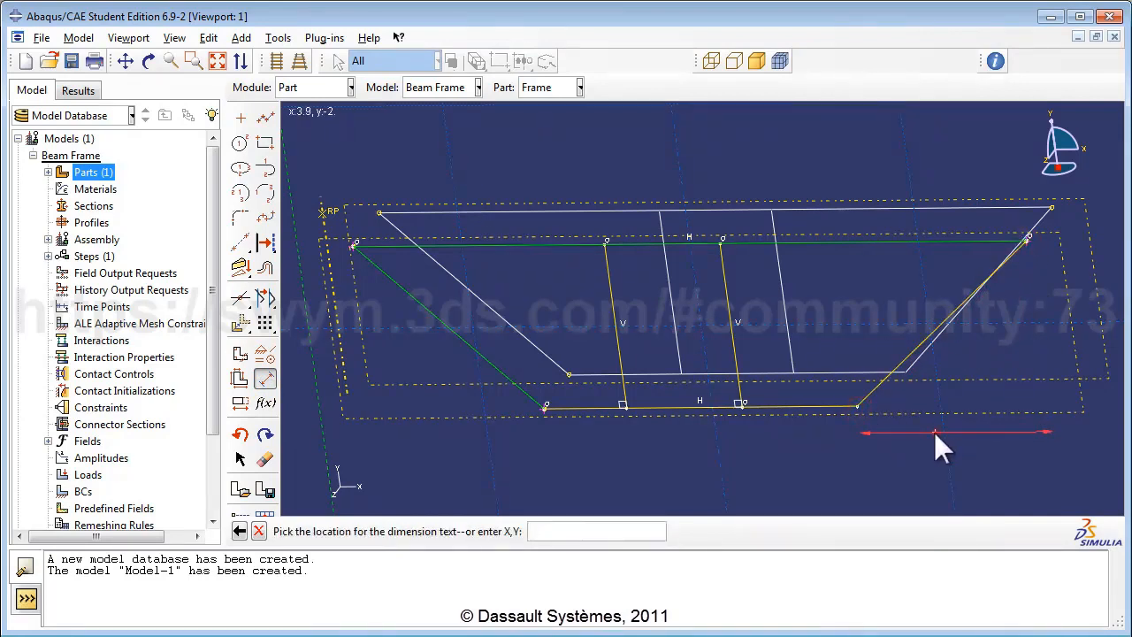
pyautogui.click(935, 433)
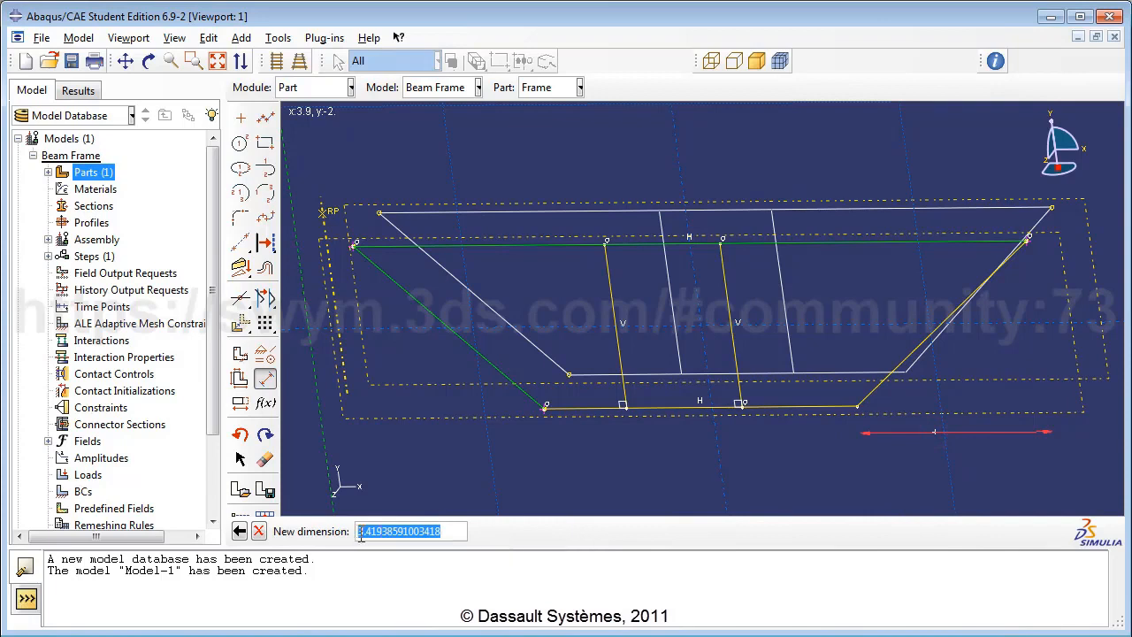
pyautogui.write('3')
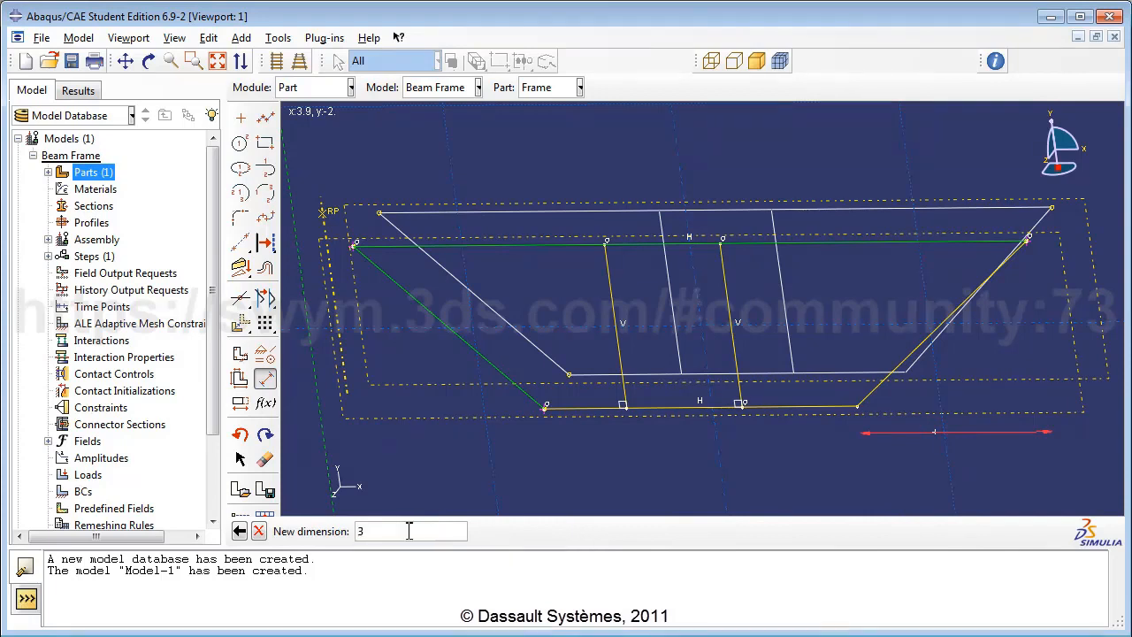
pyautogui.press('Return')
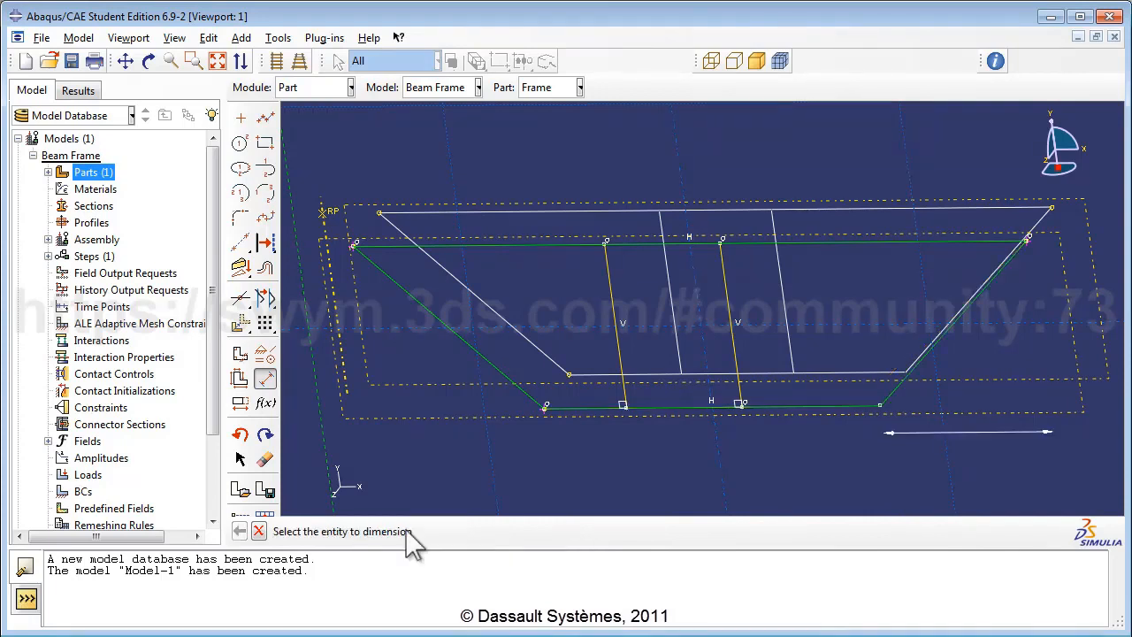
# Step: Split the top and bottom edges at both vertical members
pyautogui.click(239, 298)
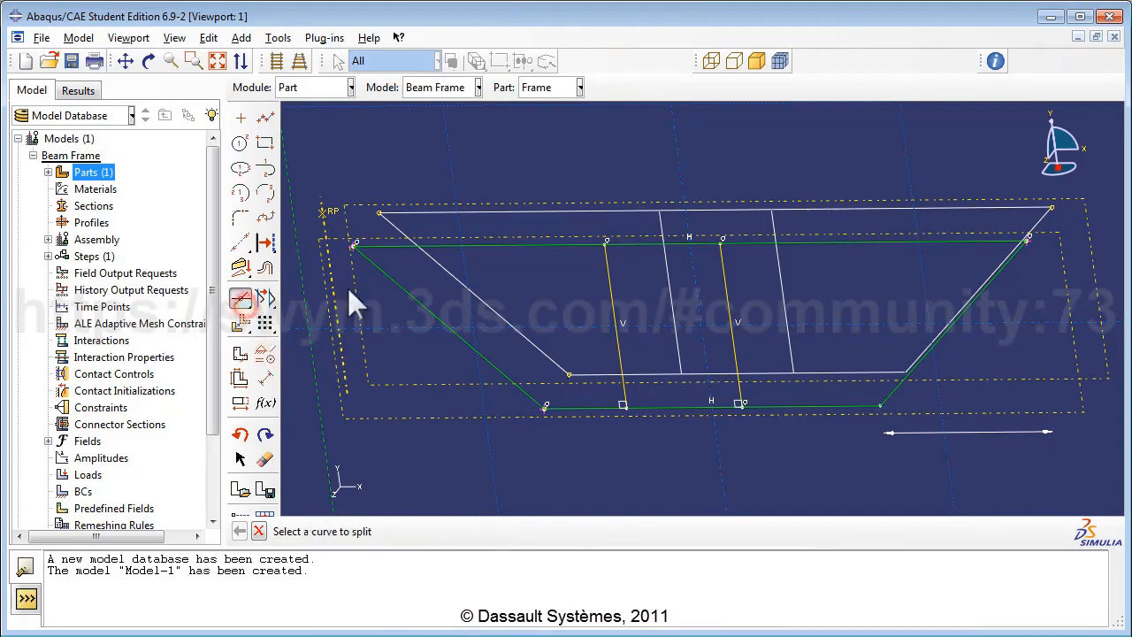
pyautogui.click(493, 245)
pyautogui.click(606, 270)
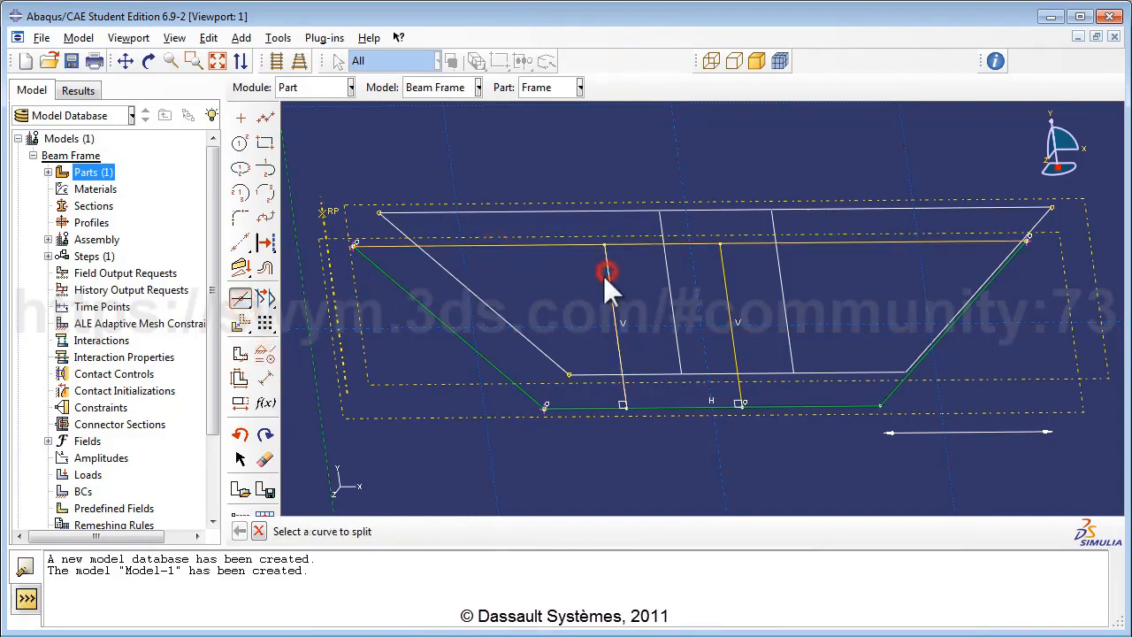
pyautogui.click(677, 243)
pyautogui.click(721, 267)
pyautogui.click(557, 408)
pyautogui.click(620, 360)
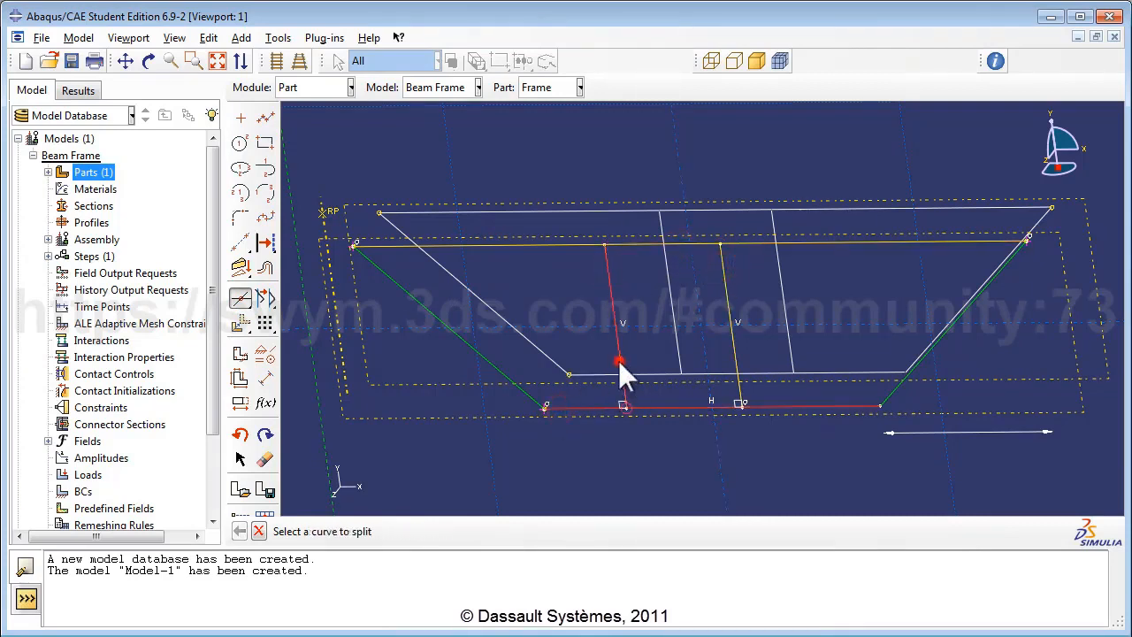
pyautogui.click(687, 407)
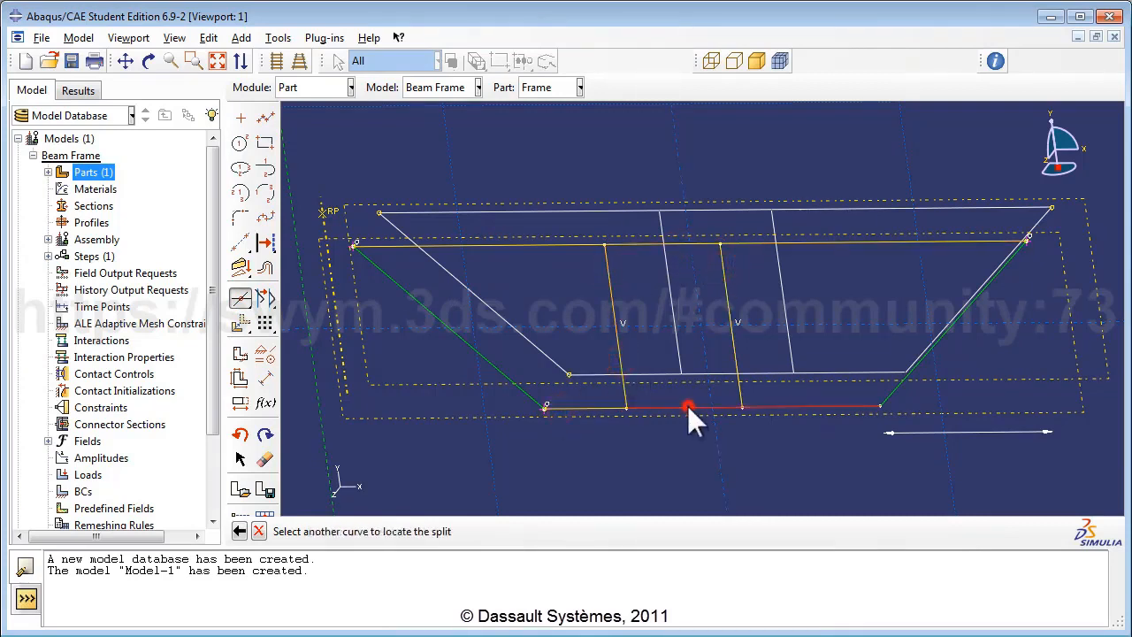
pyautogui.click(736, 365)
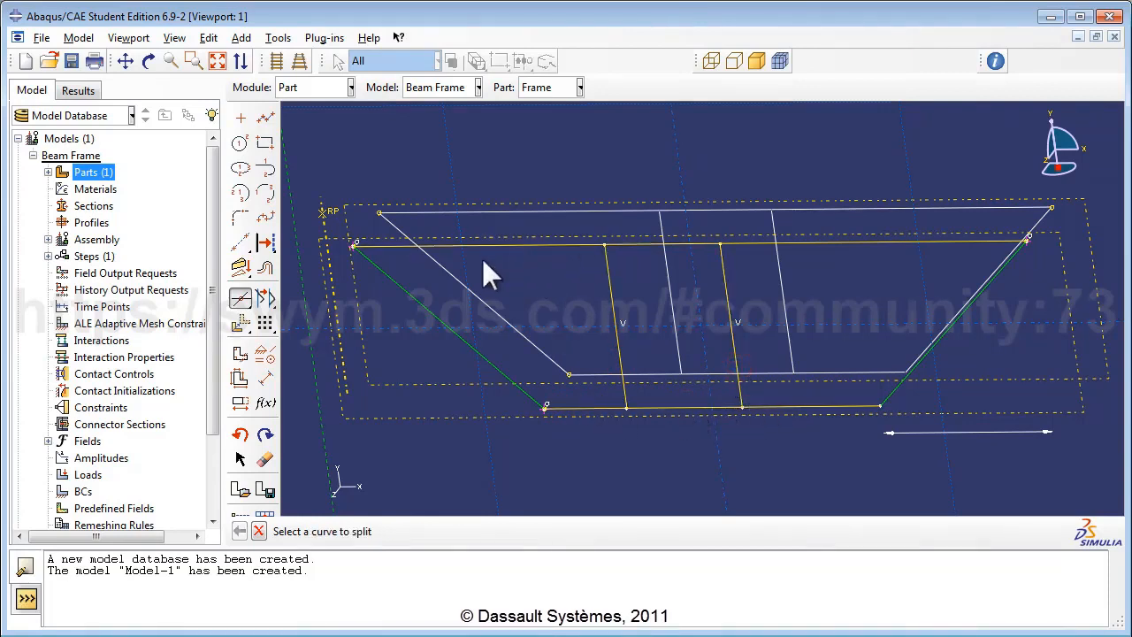
pyautogui.click(265, 378)
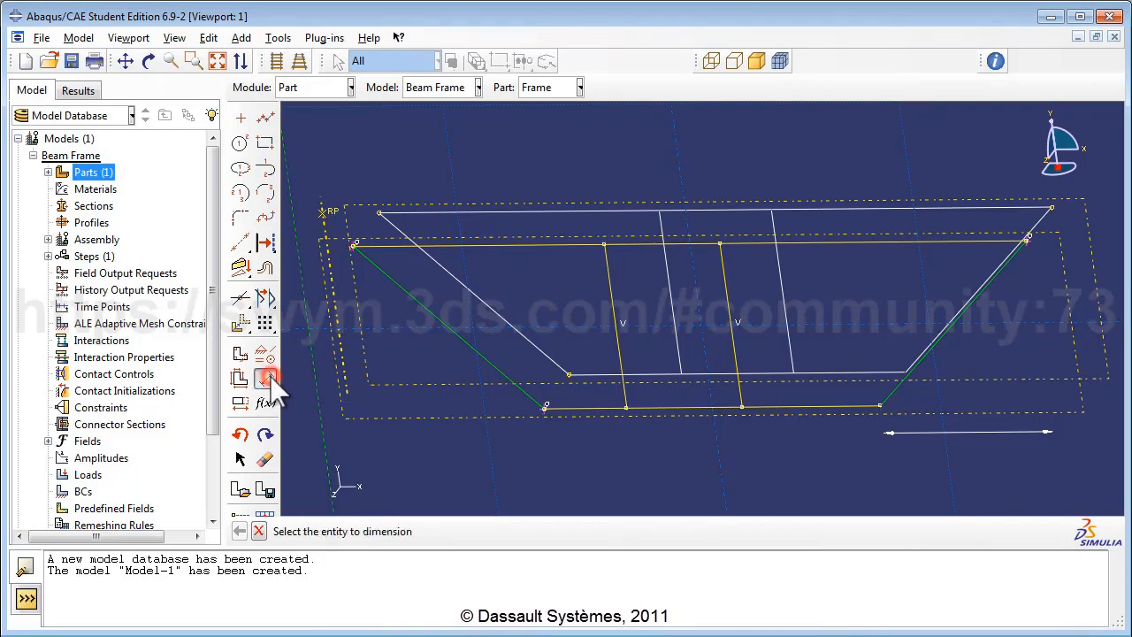
# Step: Set the width of the middle bottom bay to 2
pyautogui.click(676, 406)
pyautogui.click(676, 449)
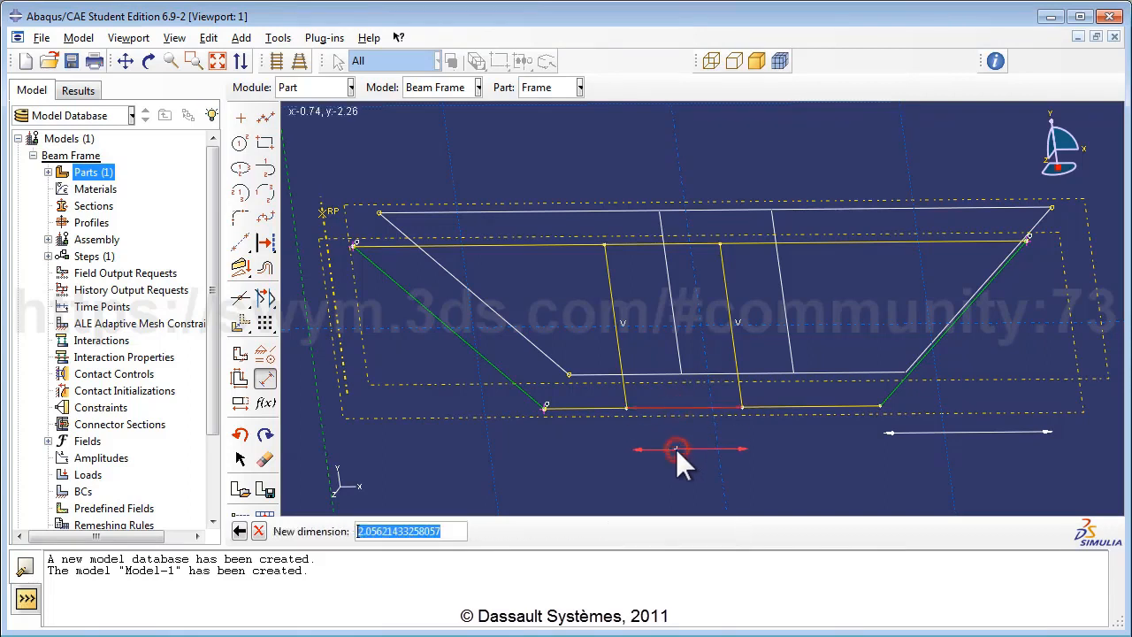
pyautogui.write('2')
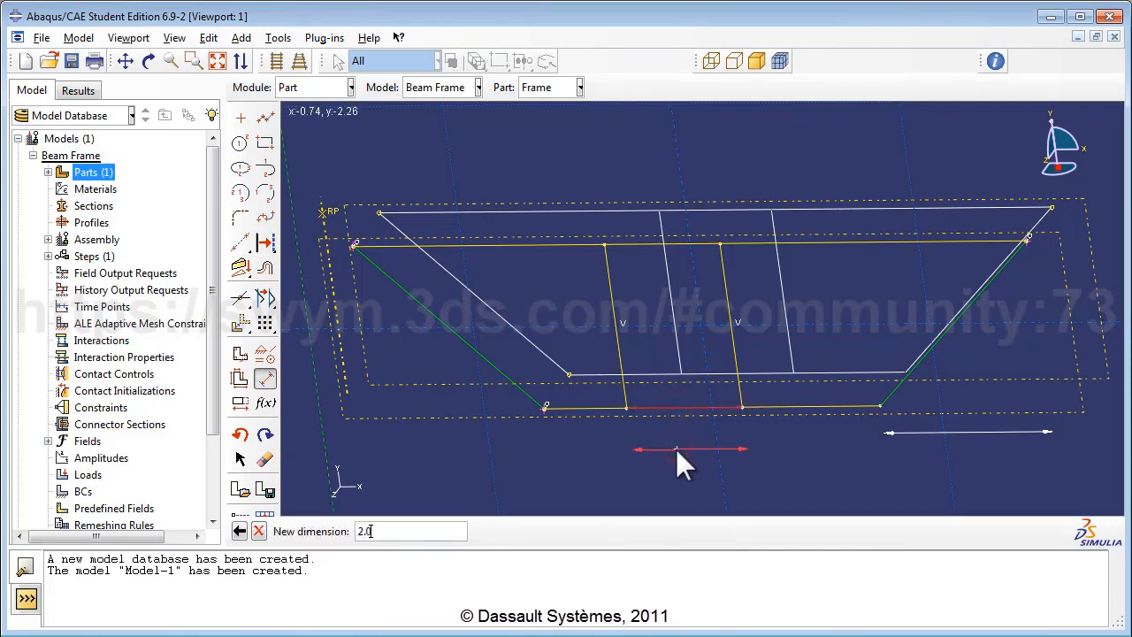
pyautogui.press('Return')
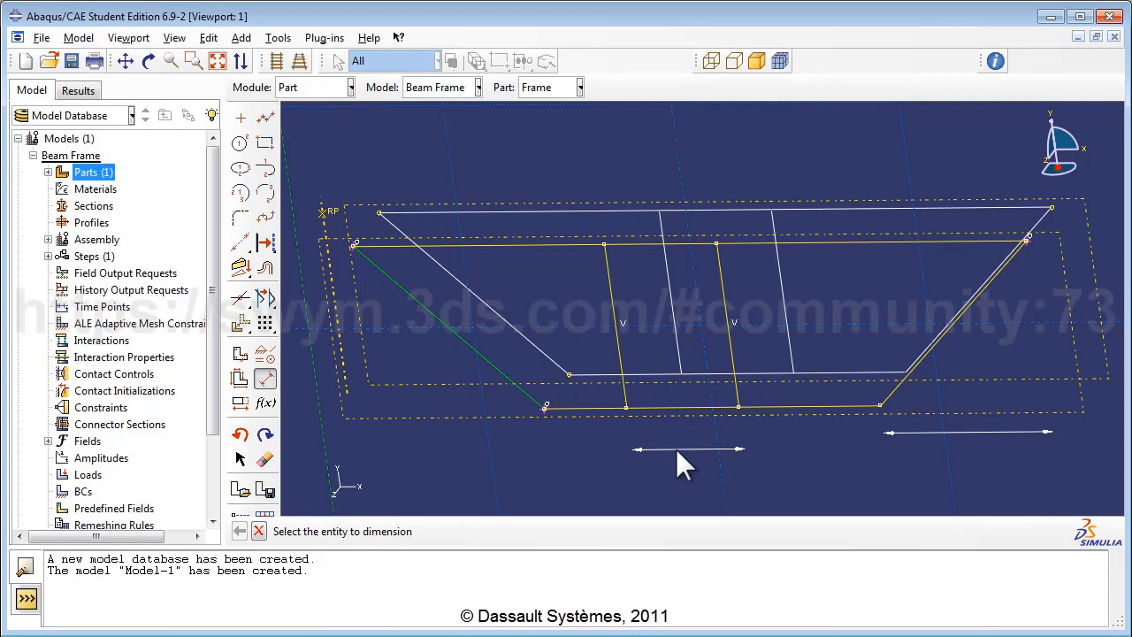
# Step: Constrain the left and right bottom segments of the second frame to equal length
pyautogui.click(265, 353)
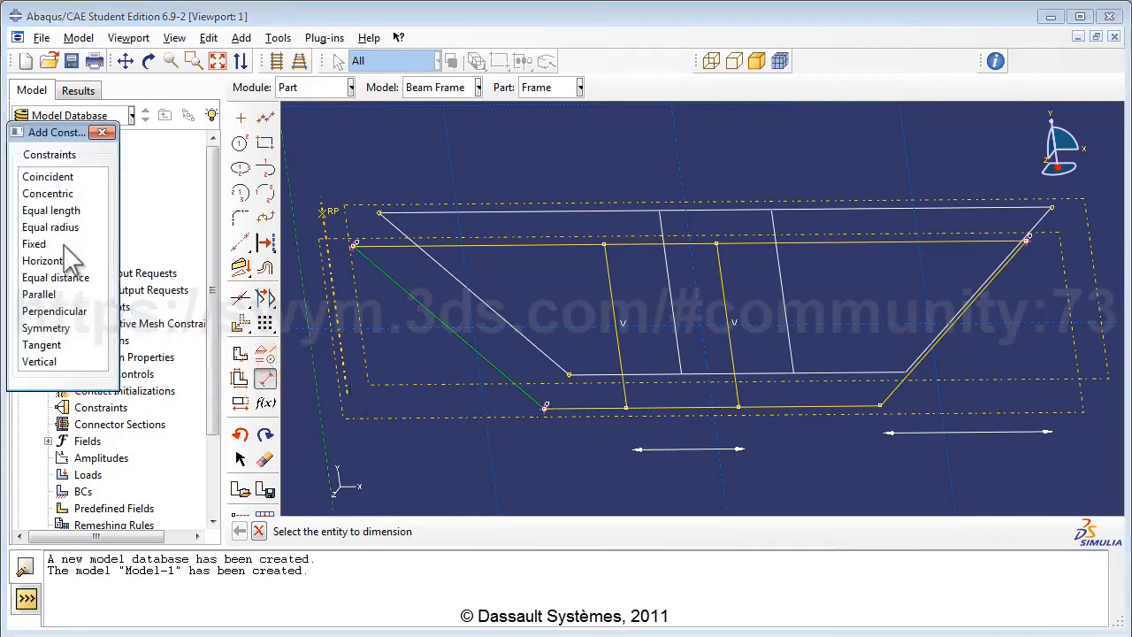
pyautogui.click(58, 212)
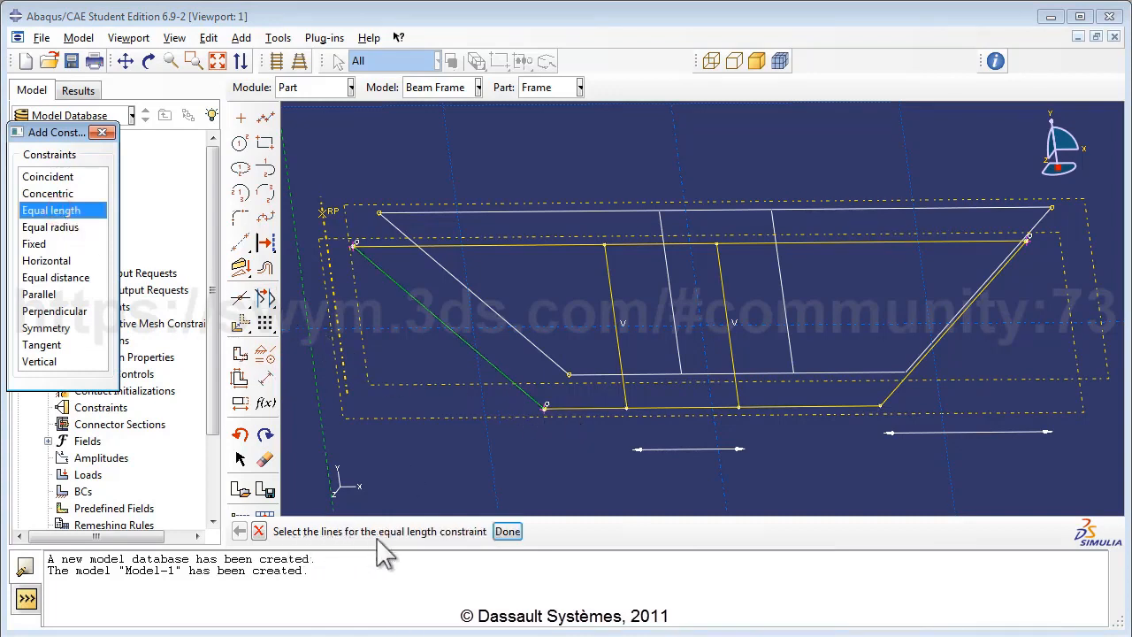
pyautogui.click(587, 406)
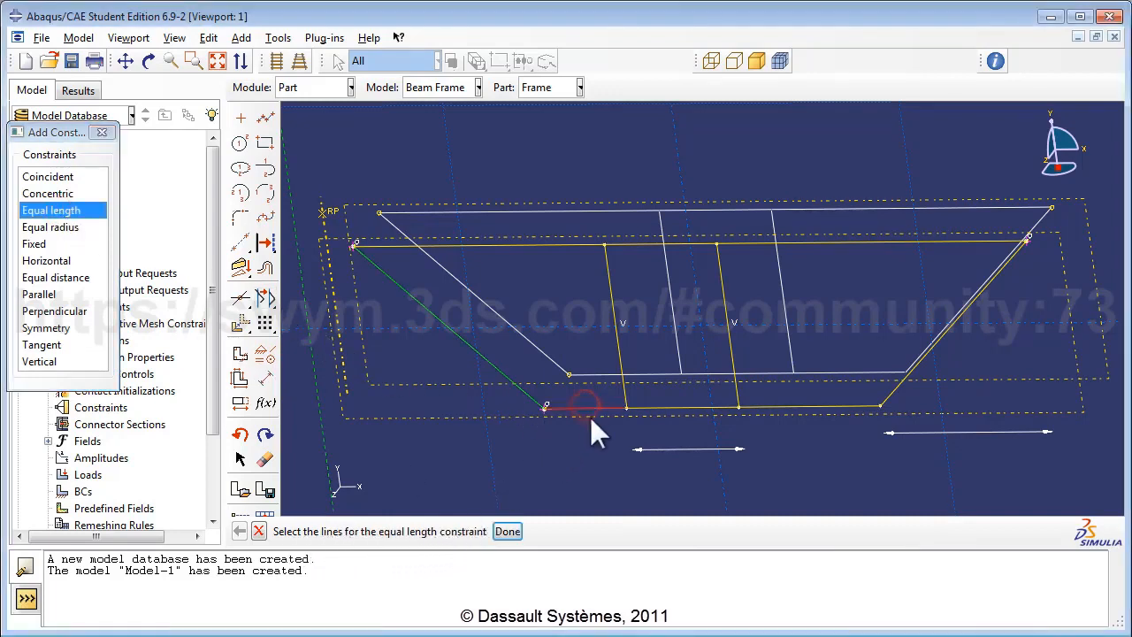
pyautogui.click(816, 406)
pyautogui.click(509, 531)
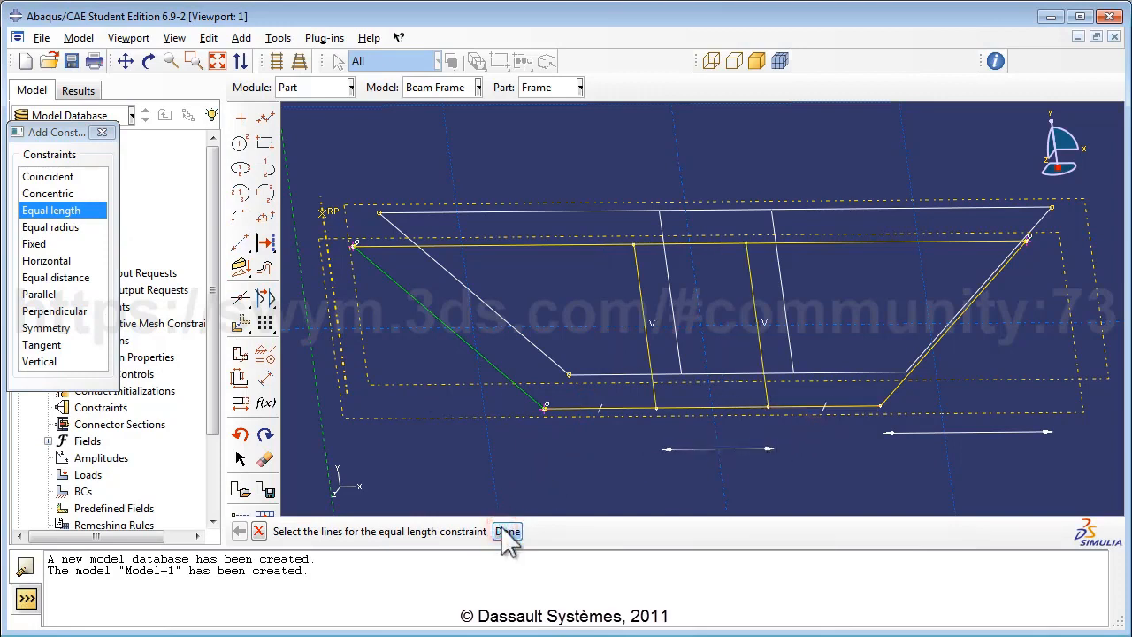
pyautogui.click(101, 132)
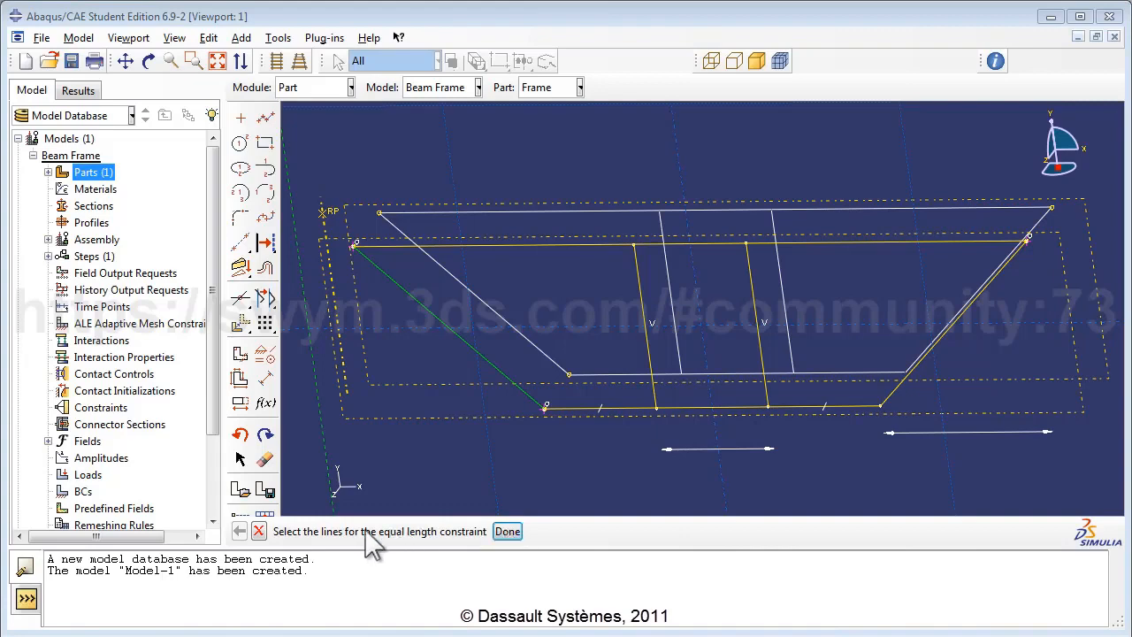
# Step: Finish the Frame wire sketch and orbit the resulting 3D wireframe part to inspect it
pyautogui.click(509, 530)
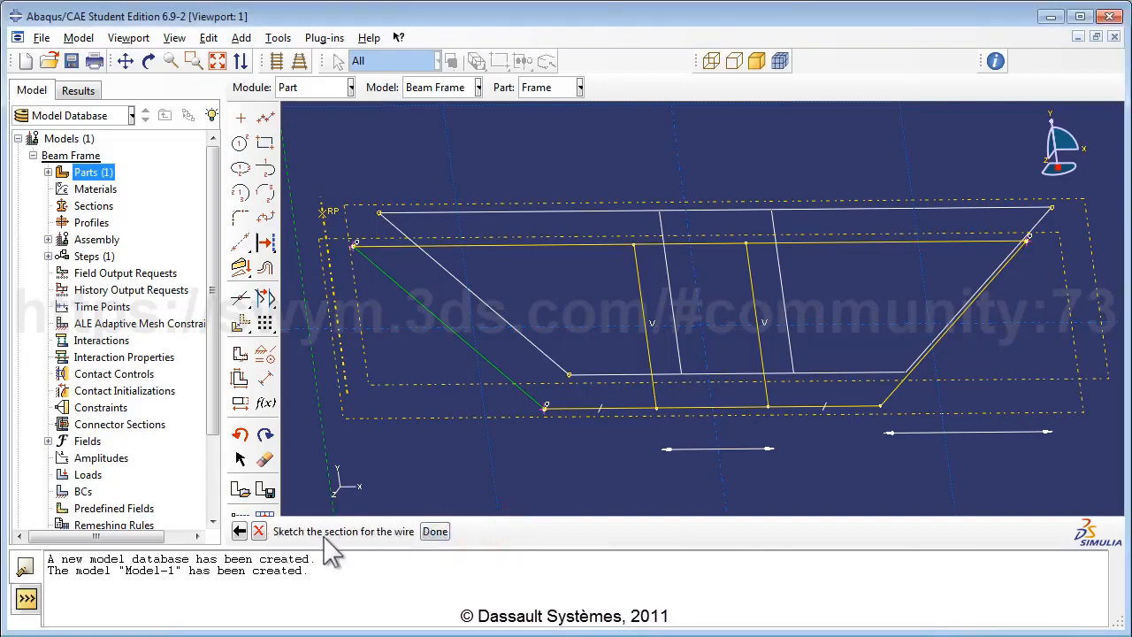
pyautogui.click(435, 532)
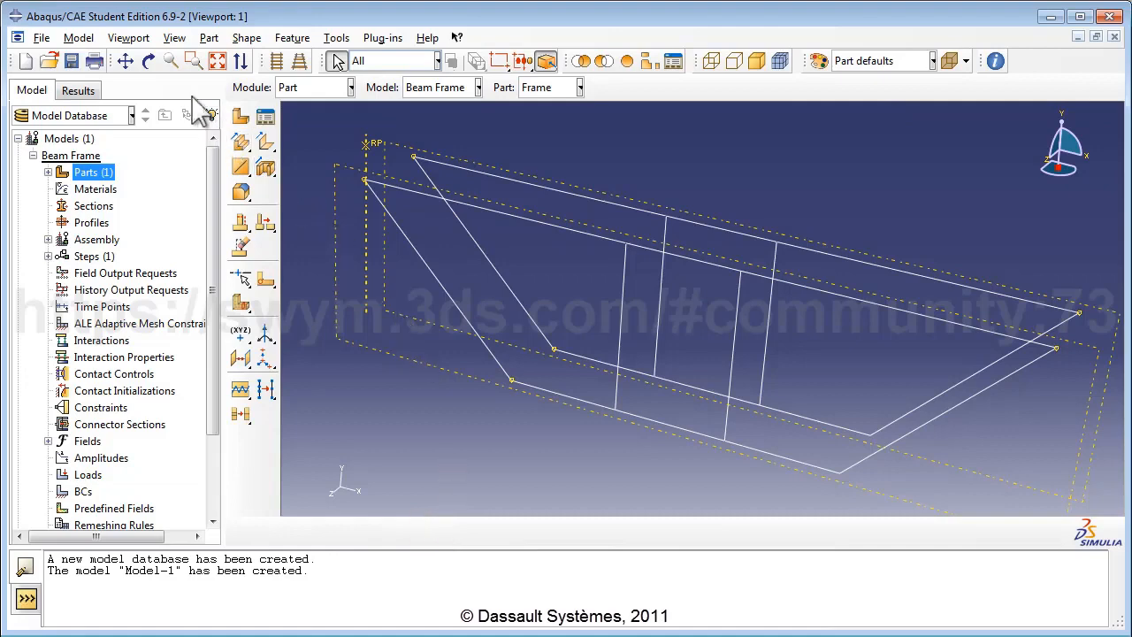
pyautogui.click(149, 60)
pyautogui.moveTo(660, 274)
pyautogui.mouseDown()
pyautogui.moveTo(614, 328)
pyautogui.moveTo(596, 324)
pyautogui.moveTo(645, 304)
pyautogui.moveTo(651, 267)
pyautogui.mouseUp()
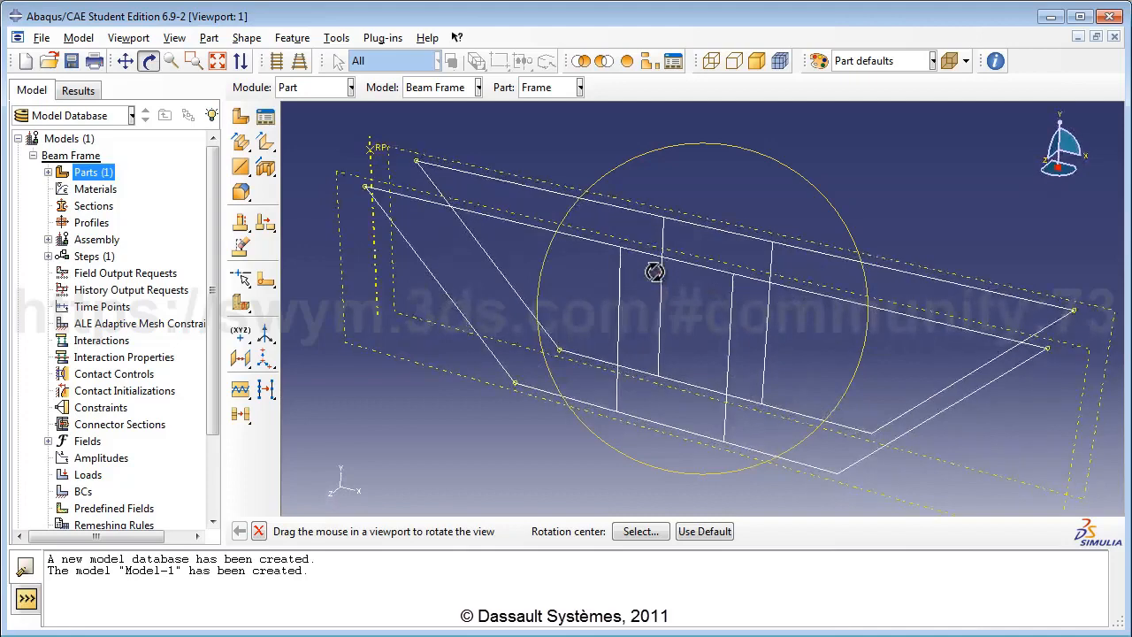
pyautogui.click(150, 61)
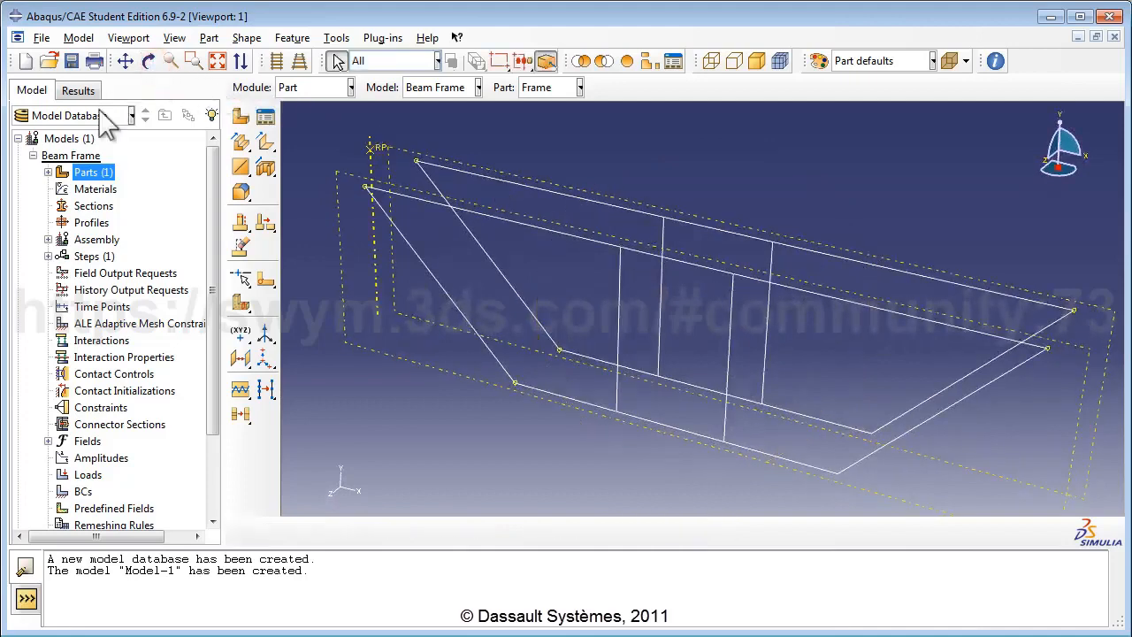
# Step: Create a 3D deformable point part named 'Cross Bracing' with its reference point at 0.0,0.0,0.0
pyautogui.doubleClick(94, 172)
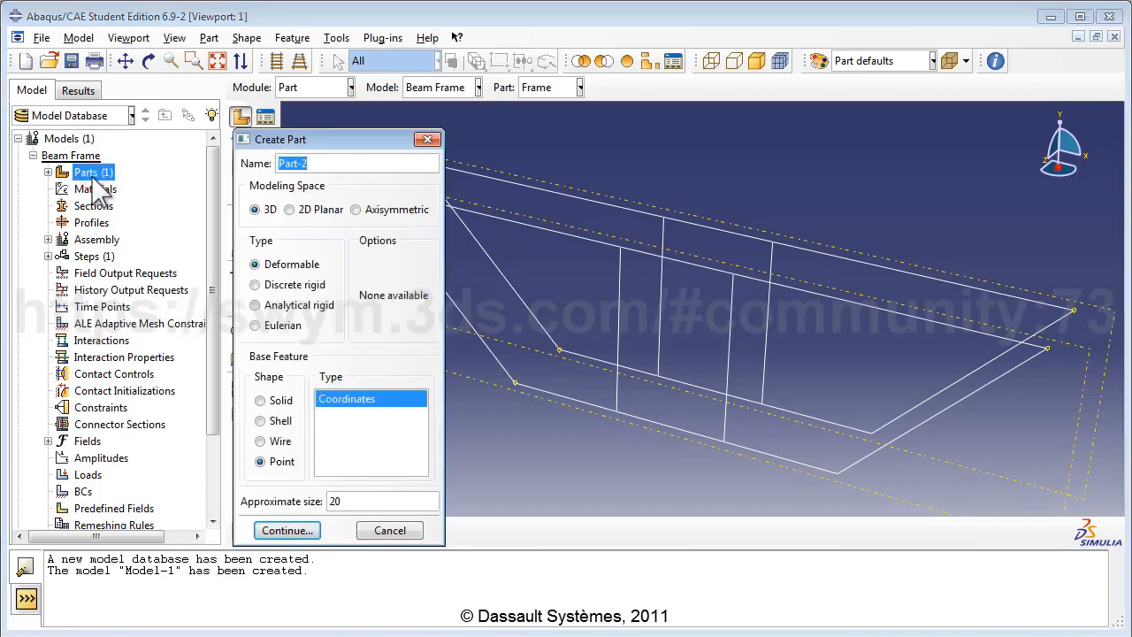
pyautogui.click(329, 163)
pyautogui.doubleClick(330, 162)
pyautogui.write('Cr')
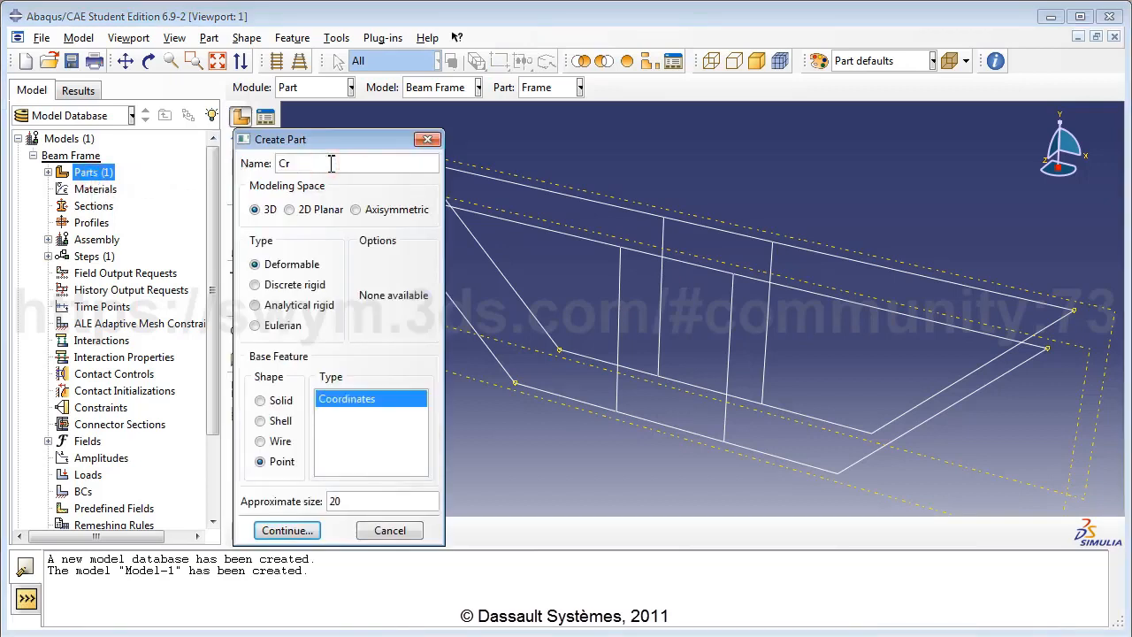
pyautogui.write('oss Bracing')
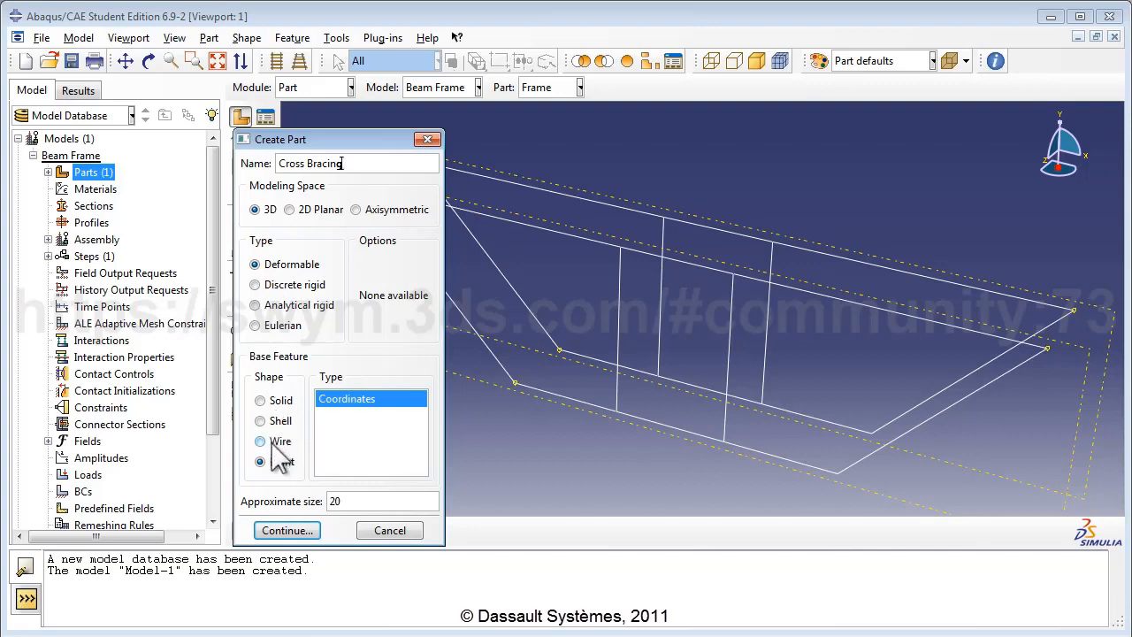
pyautogui.click(347, 501)
pyautogui.click(286, 531)
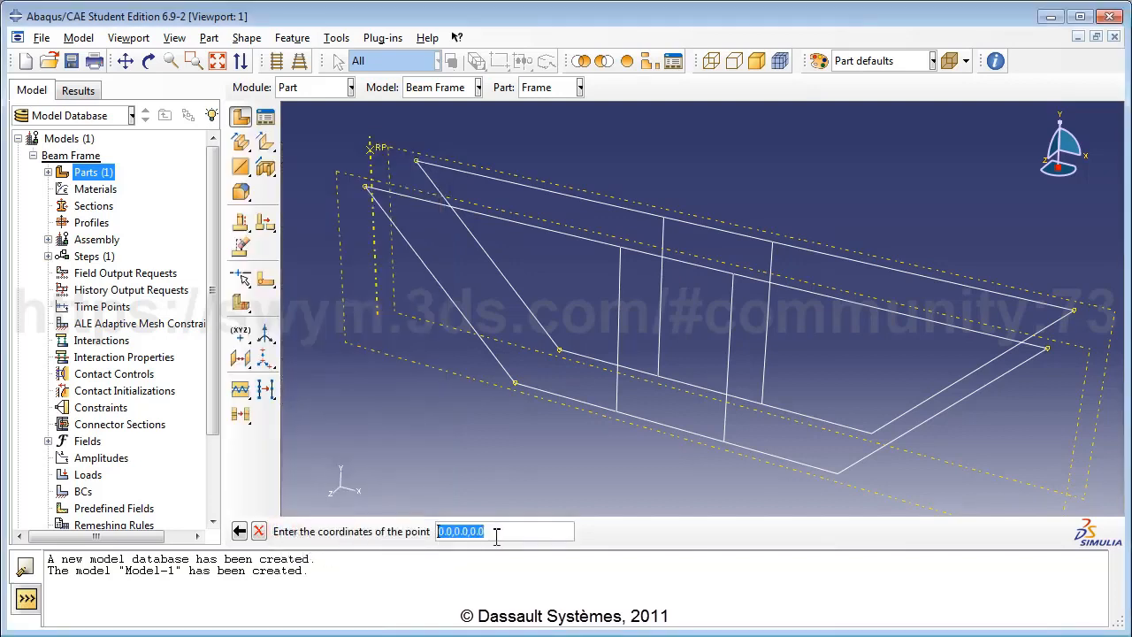
pyautogui.press('Return')
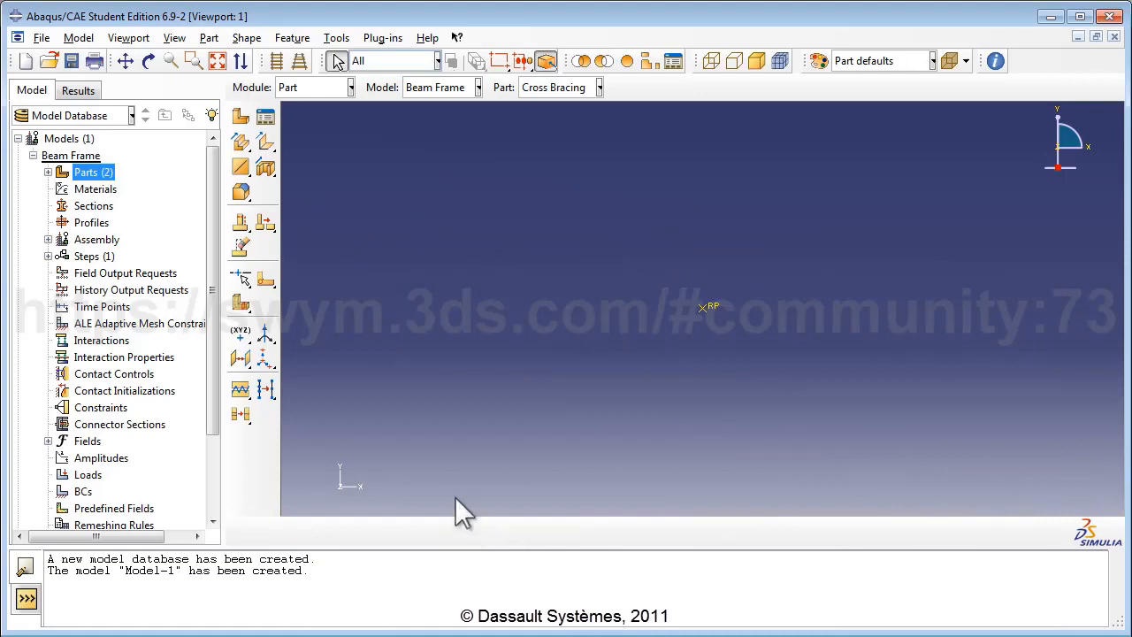
# Step: Add datum points at 1.0,0.0,0.0 and 1.0,0.0,1.5 by entering their coordinates
pyautogui.click(250, 342)
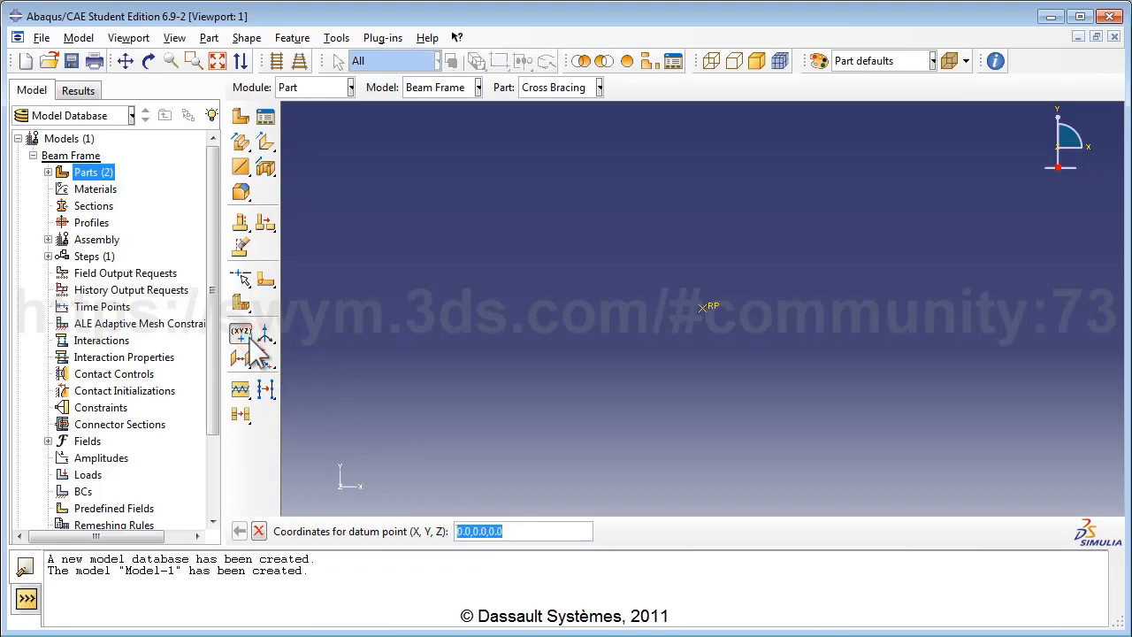
pyautogui.click(457, 531)
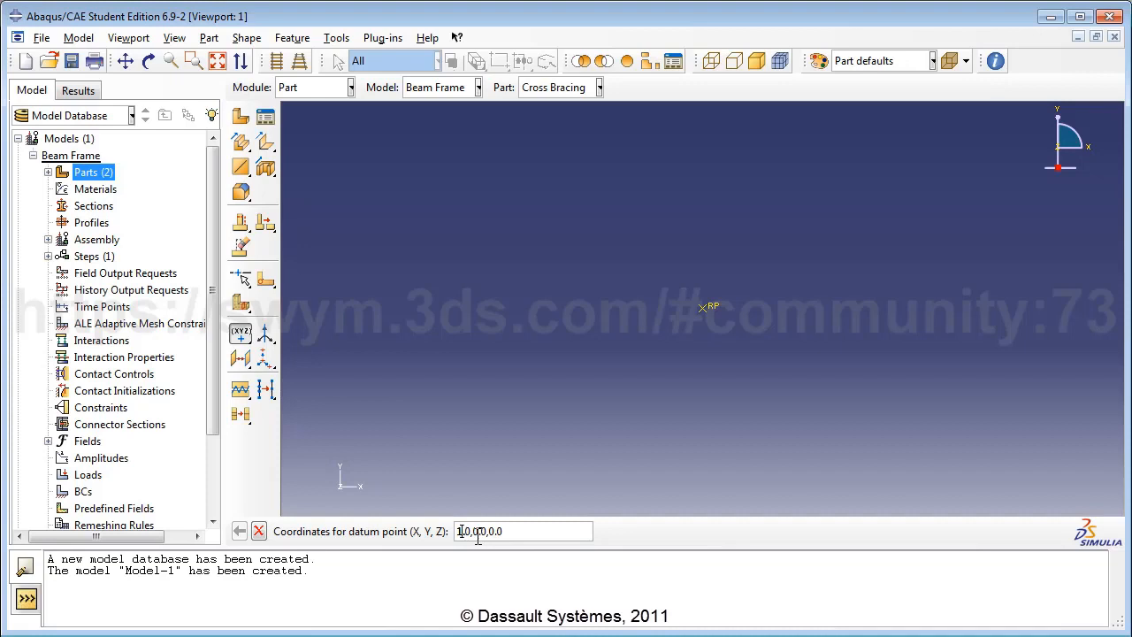
pyautogui.press('Return')
pyautogui.click(458, 531)
pyautogui.write('1')
pyautogui.moveTo(489, 532); pyautogui.dragTo(515, 532)
pyautogui.write('1')
pyautogui.press('Return')
pyautogui.hotkey('alt', 'Tab')
# Step: Add datum points at 4.0,-3.0,0.0 and 4.0,-3.0,1.5 copied from the points list
pyautogui.moveTo(807, 300); pyautogui.dragTo(741, 304)
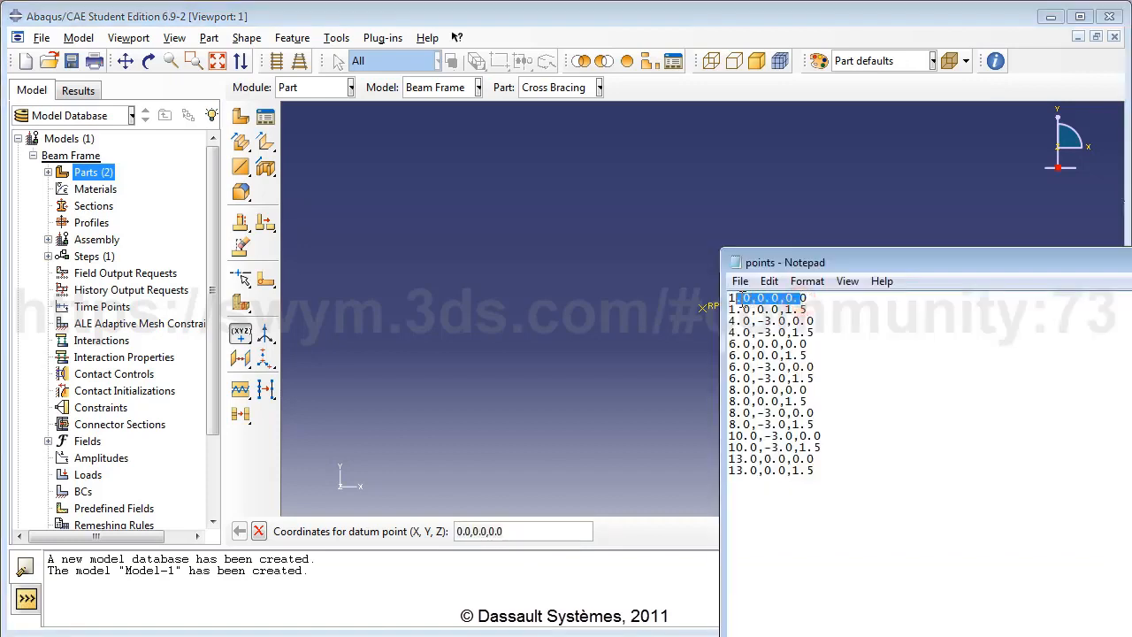
pyautogui.moveTo(810, 310); pyautogui.dragTo(738, 309)
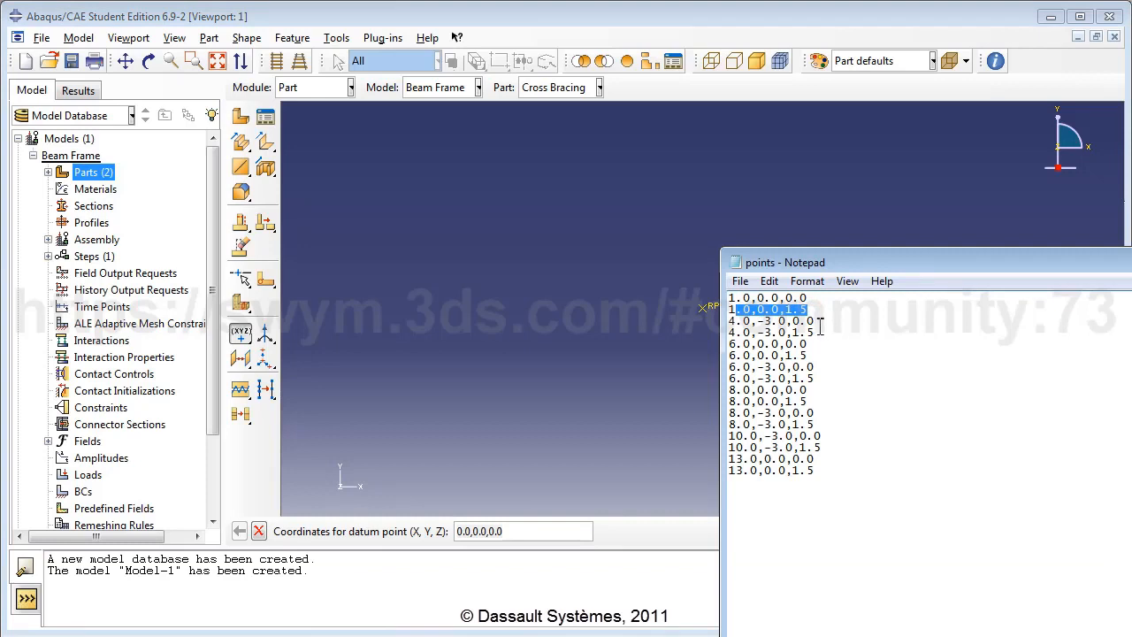
pyautogui.moveTo(815, 320); pyautogui.dragTo(743, 323)
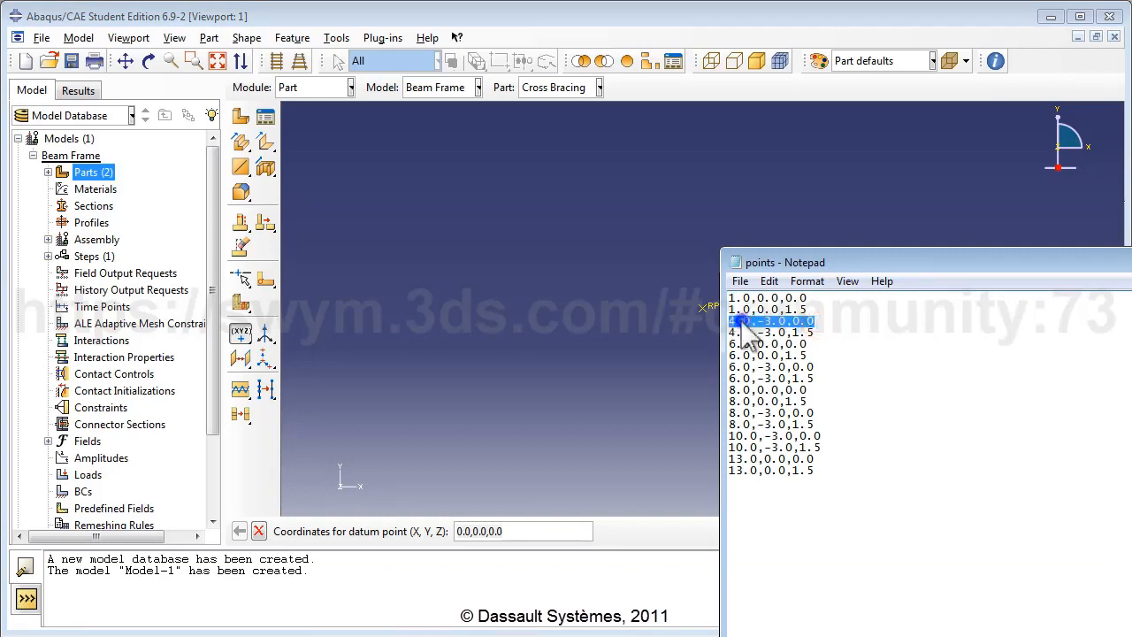
pyautogui.rightClick(743, 323)
pyautogui.click(782, 374)
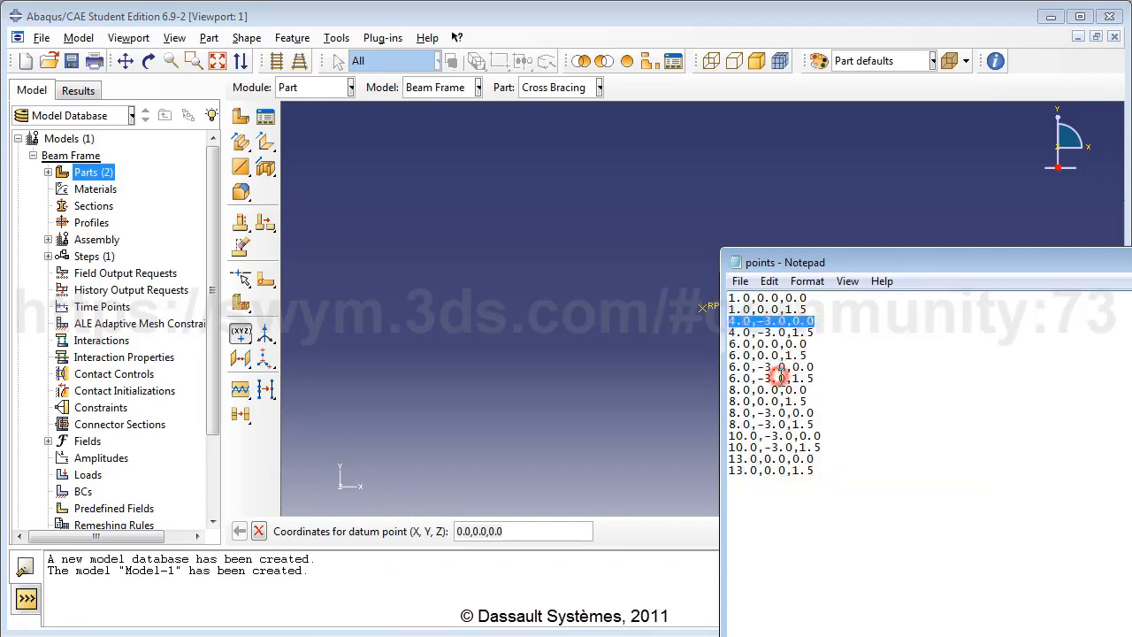
pyautogui.click(554, 529)
pyautogui.tripleClick(534, 529)
pyautogui.hotkey('ctrl', 'v')
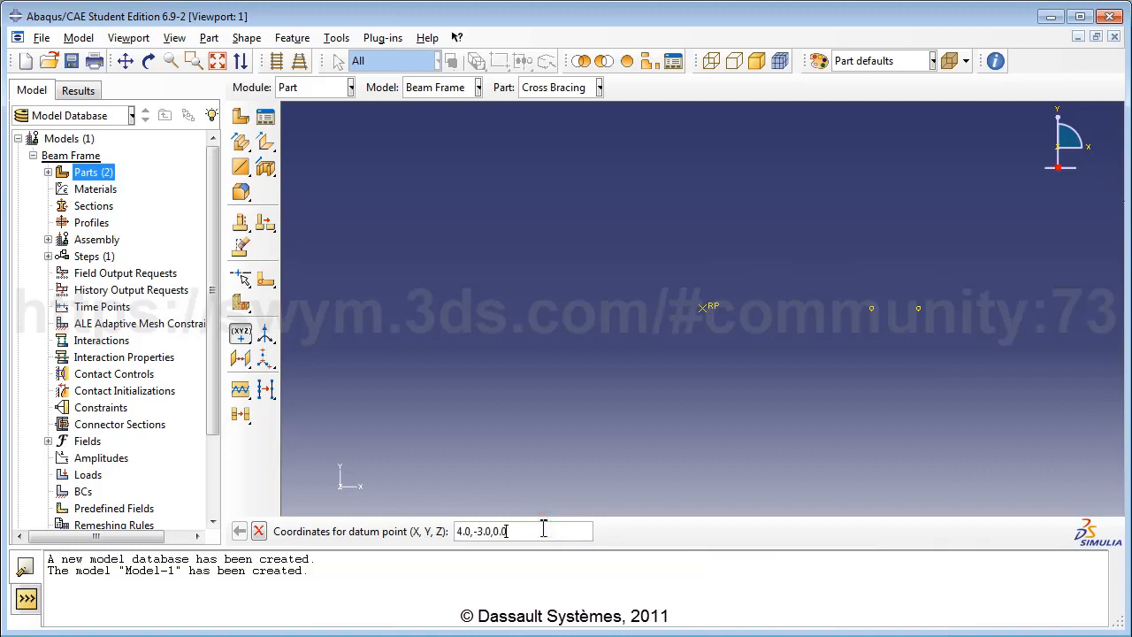
pyautogui.press('Return')
pyautogui.click(1131, 413)
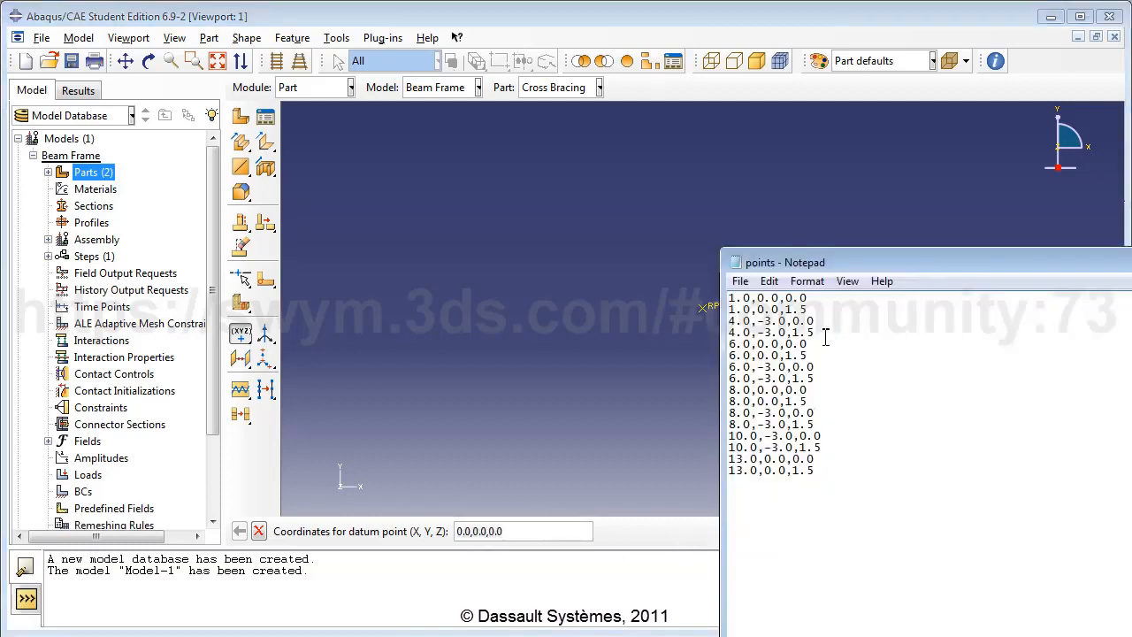
pyautogui.moveTo(814, 332); pyautogui.dragTo(731, 333)
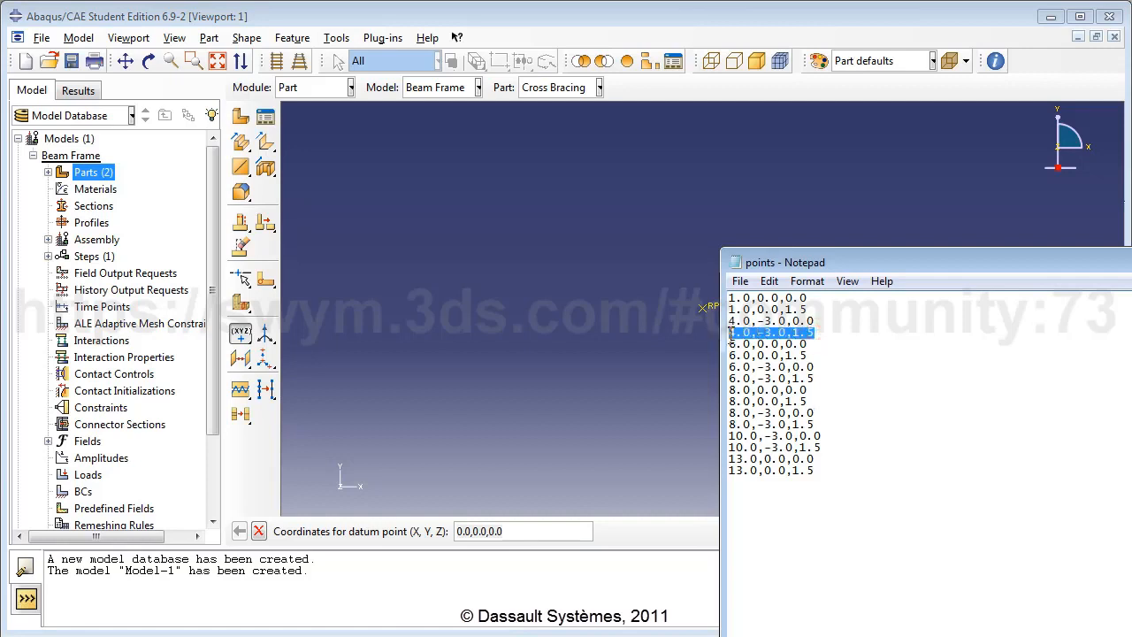
pyautogui.click(560, 530)
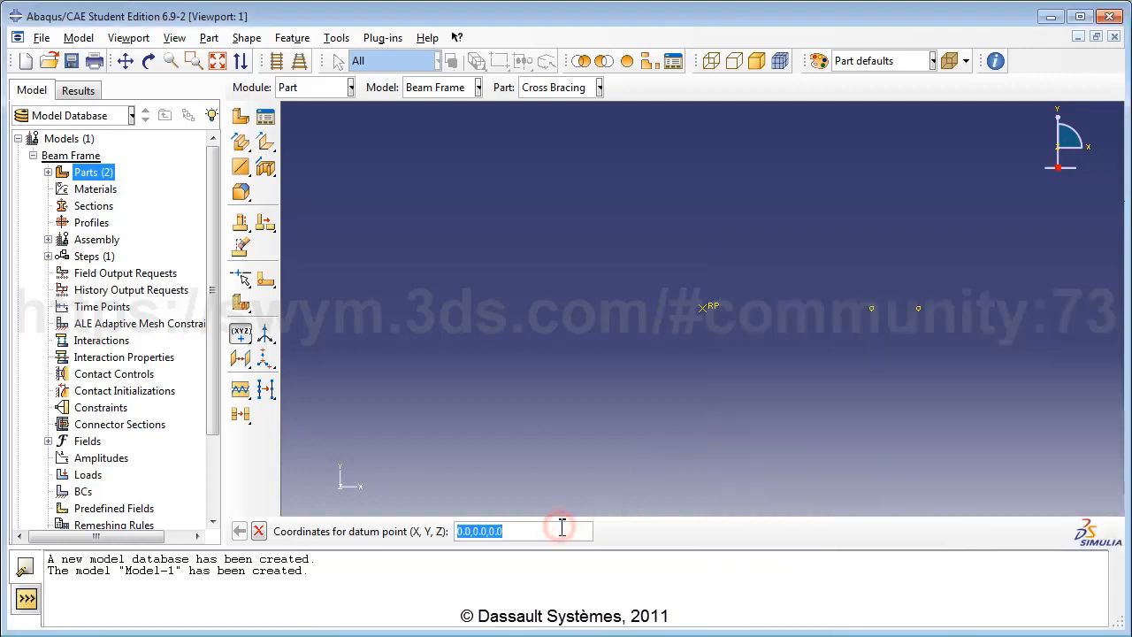
pyautogui.hotkey('ctrl', 'v')
pyautogui.press('Return')
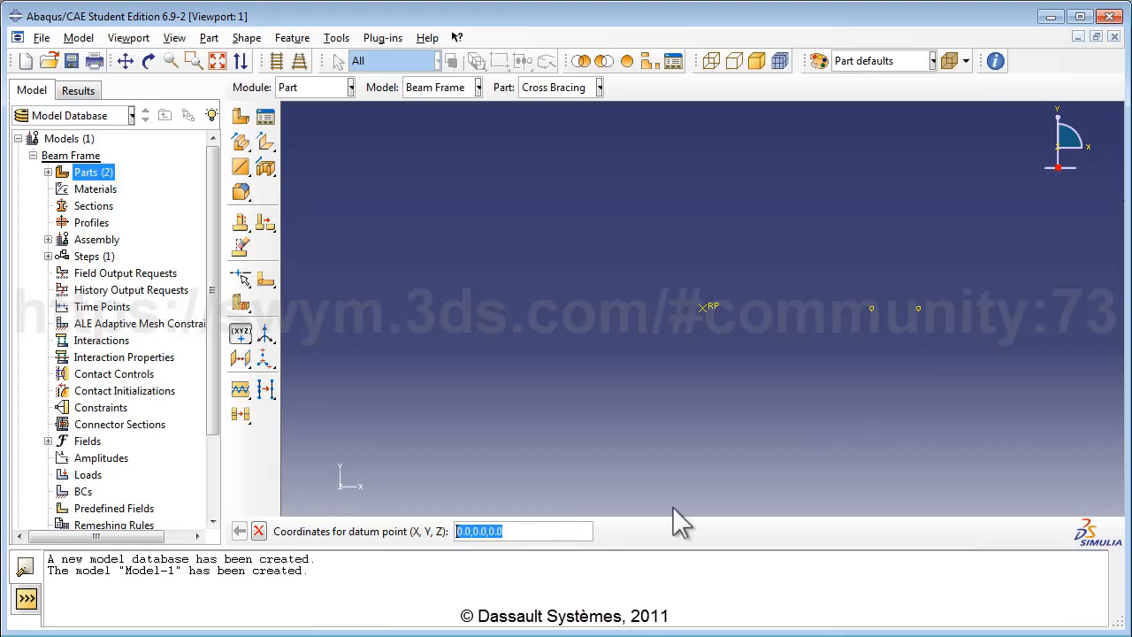
# Step: Add datum points at 6.0,0.0,0.0 and 6.0,0.0,1.5 from the list
pyautogui.click(1009, 366)
pyautogui.moveTo(808, 344); pyautogui.dragTo(733, 356)
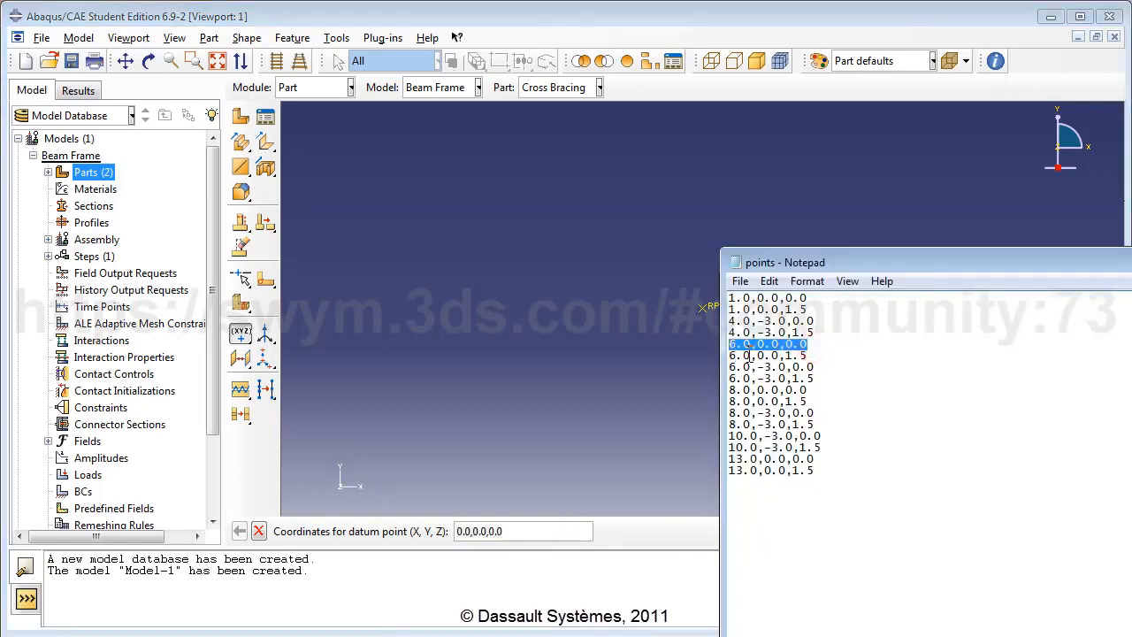
pyautogui.click(566, 523)
pyautogui.tripleClick(566, 523)
pyautogui.hotkey('ctrl', 'v')
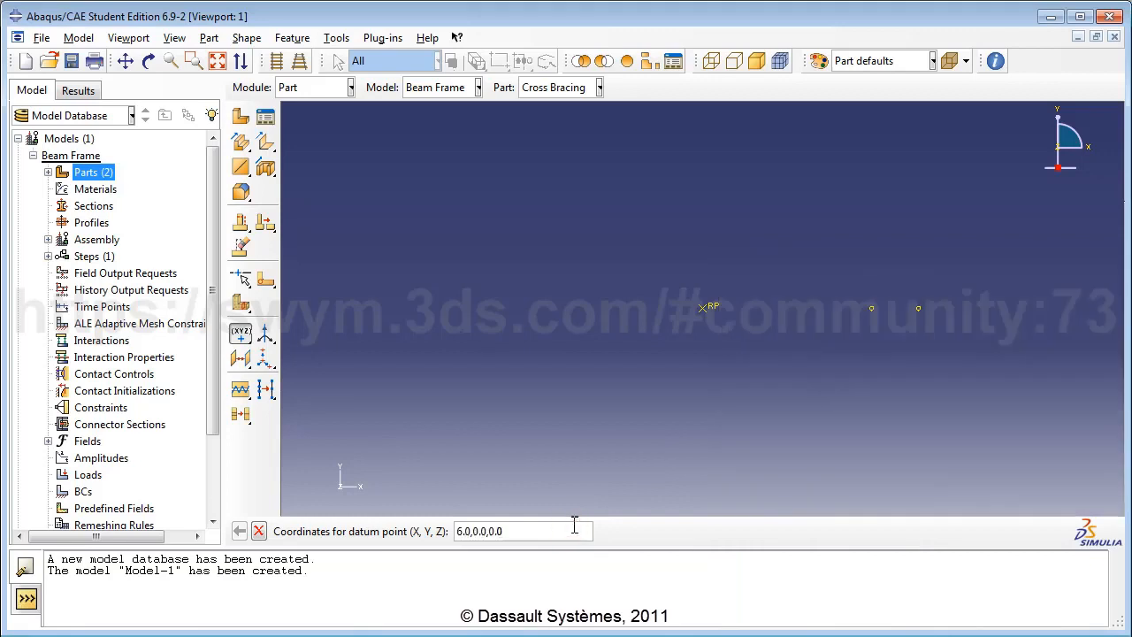
pyautogui.press('Return')
pyautogui.click(1128, 358)
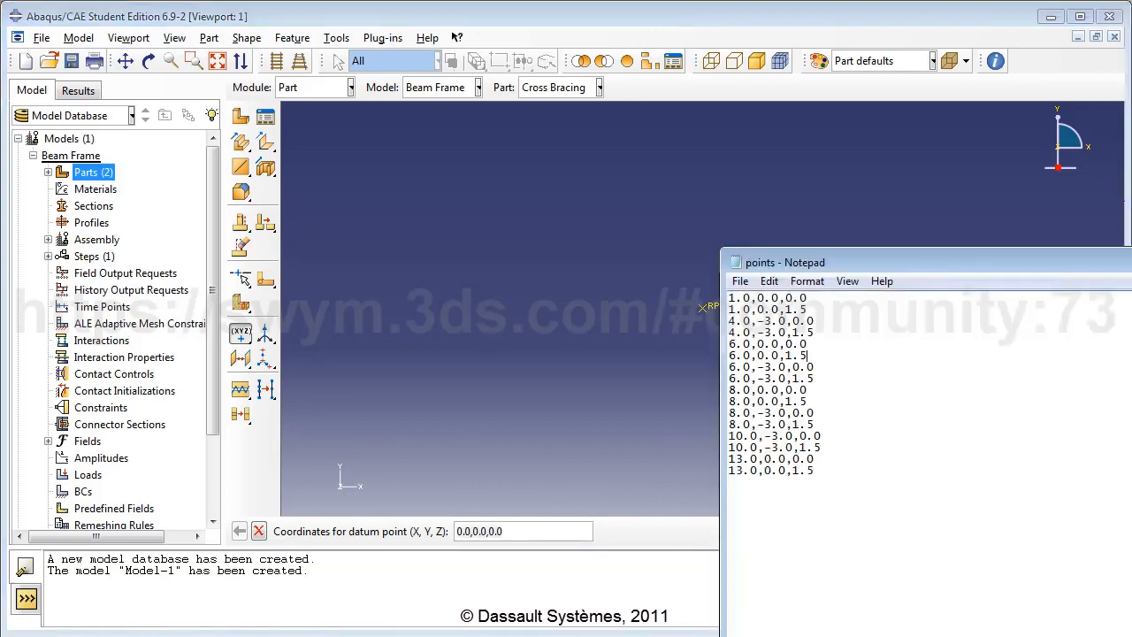
pyautogui.moveTo(814, 355); pyautogui.dragTo(720, 358)
pyautogui.hotkey('ctrl', 'c')
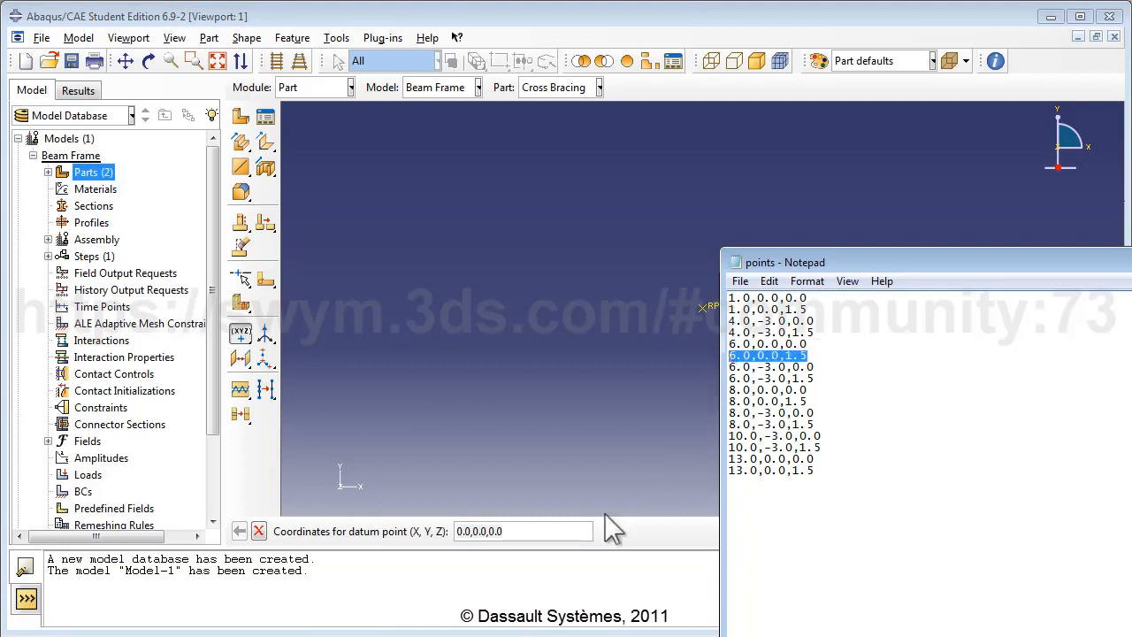
pyautogui.click(563, 531)
pyautogui.hotkey('ctrl', 'v')
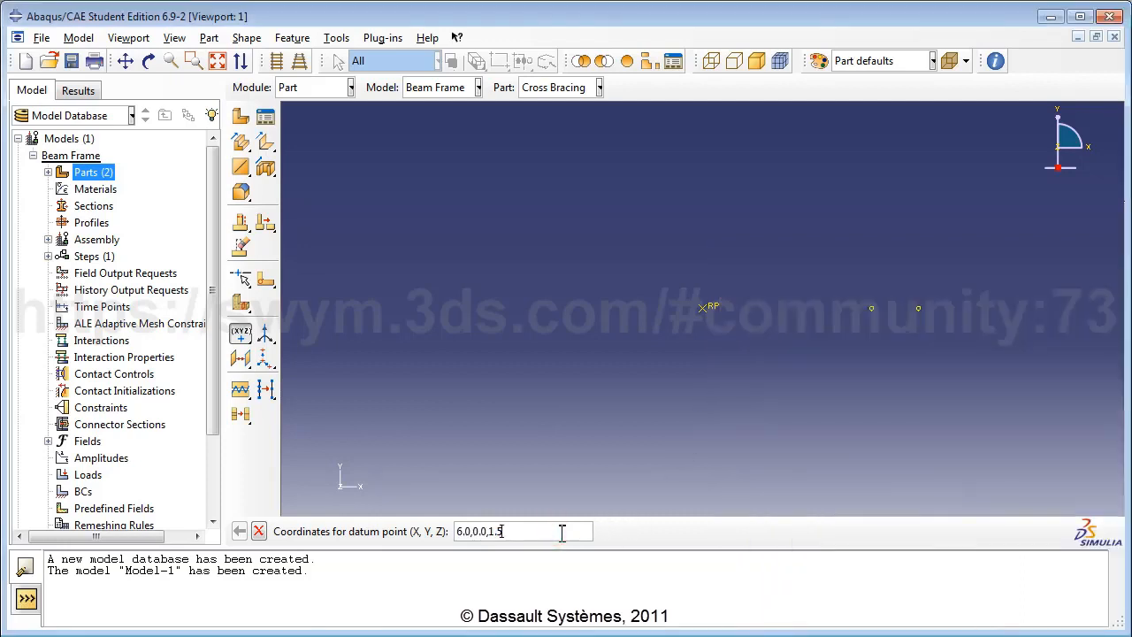
pyautogui.press('Return')
# Step: Add datum points at 6.0,-3.0,0.0 and 6.0,-3.0,1.5 from the list
pyautogui.click(1126, 393)
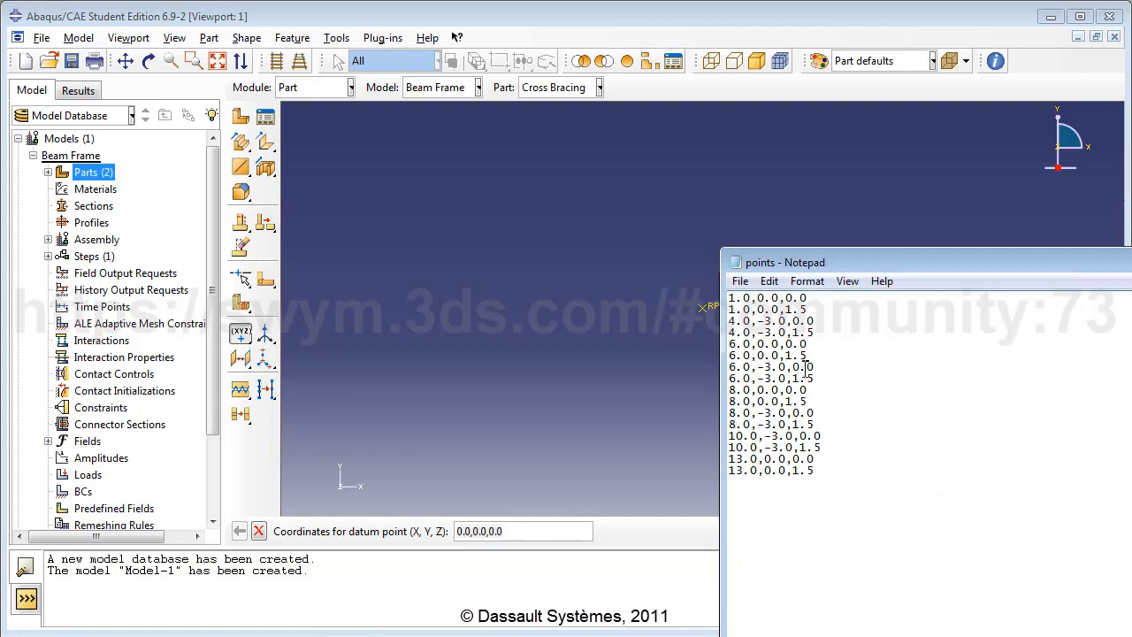
pyautogui.moveTo(815, 367); pyautogui.dragTo(730, 377)
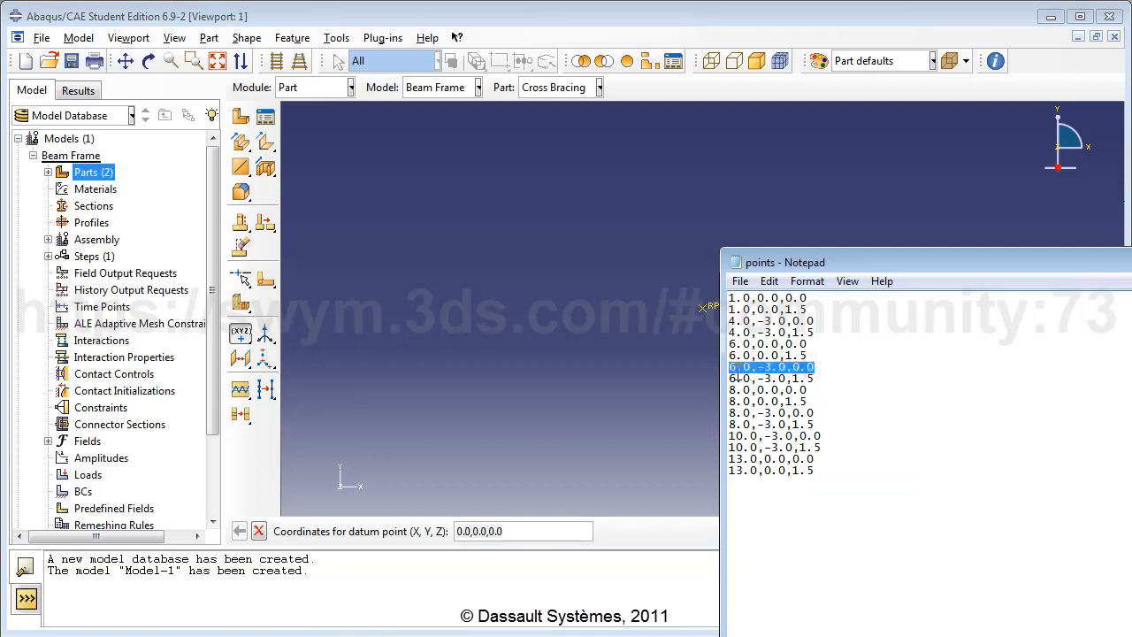
pyautogui.hotkey('ctrl', 'c')
pyautogui.click(548, 526)
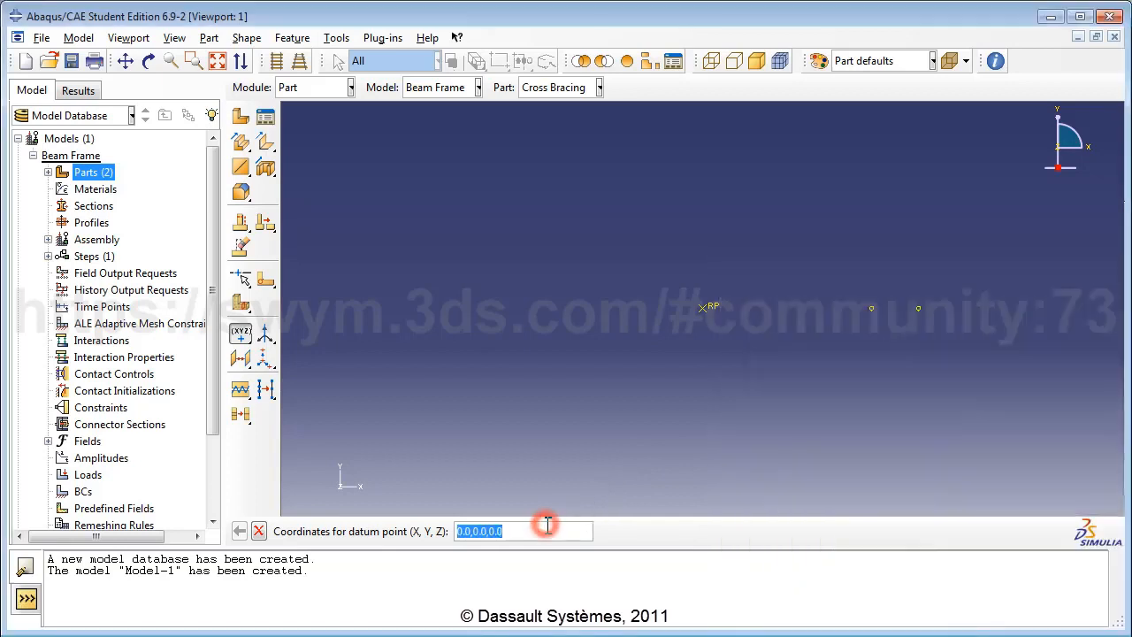
pyautogui.hotkey('ctrl', 'v')
pyautogui.press('Return')
pyautogui.hotkey('alt', 'Tab')
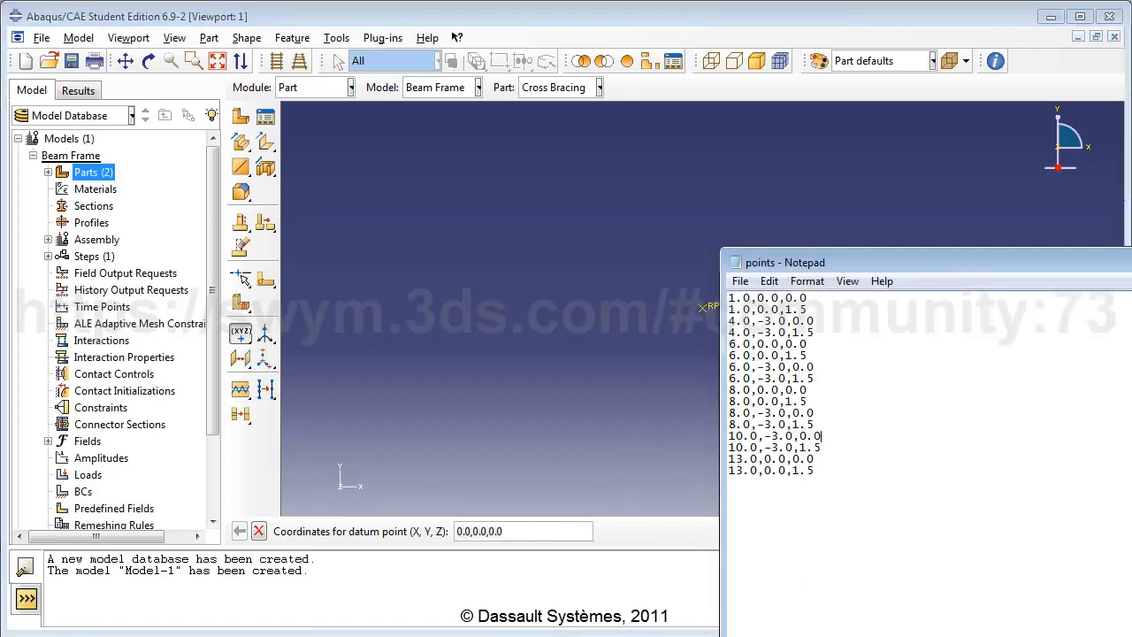
pyautogui.moveTo(814, 378); pyautogui.dragTo(730, 378)
pyautogui.hotkey('ctrl', 'c')
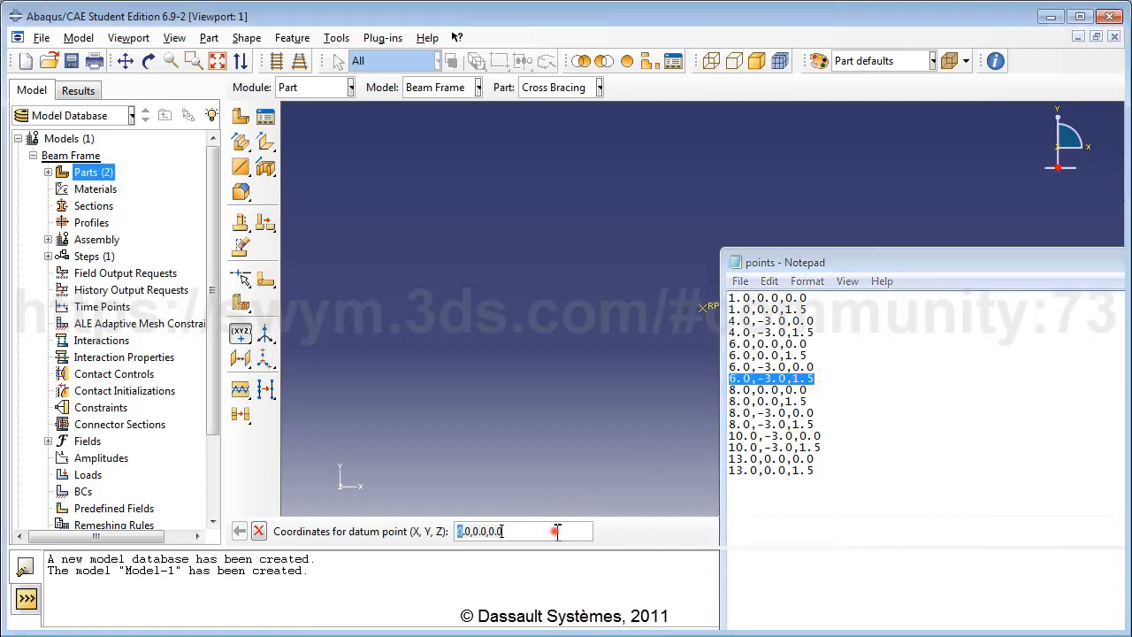
pyautogui.click(557, 530)
pyautogui.hotkey('ctrl', 'v')
pyautogui.press('Return')
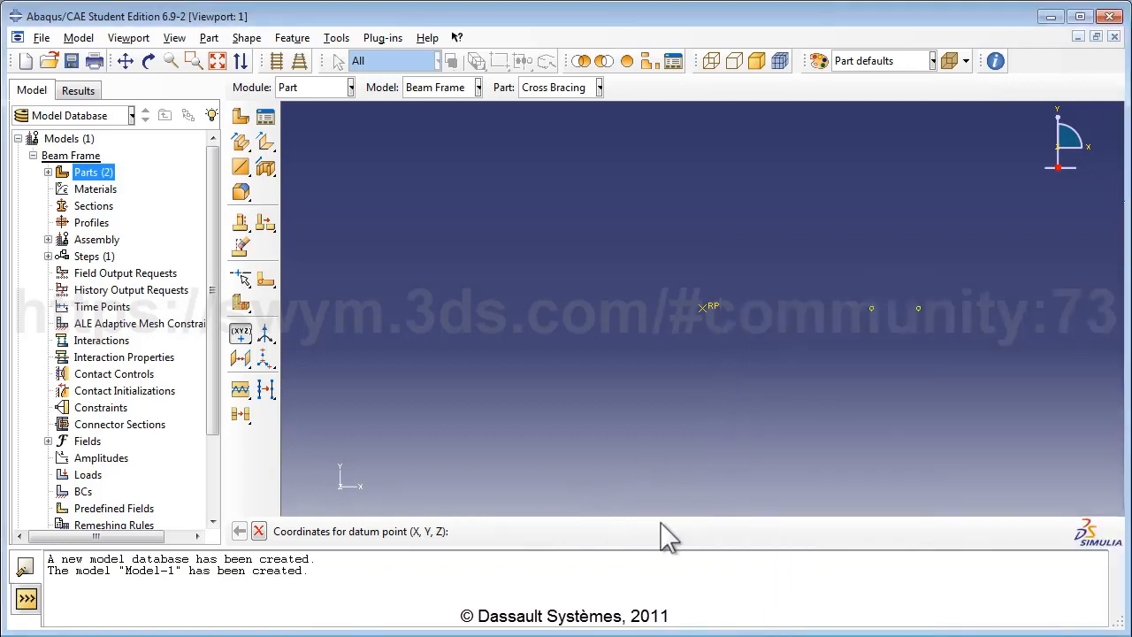
# Step: Add datum points at 8.0,0.0,0.0 and 8.0,0.0,1.5 from the list
pyautogui.hotkey('alt', 'Tab')
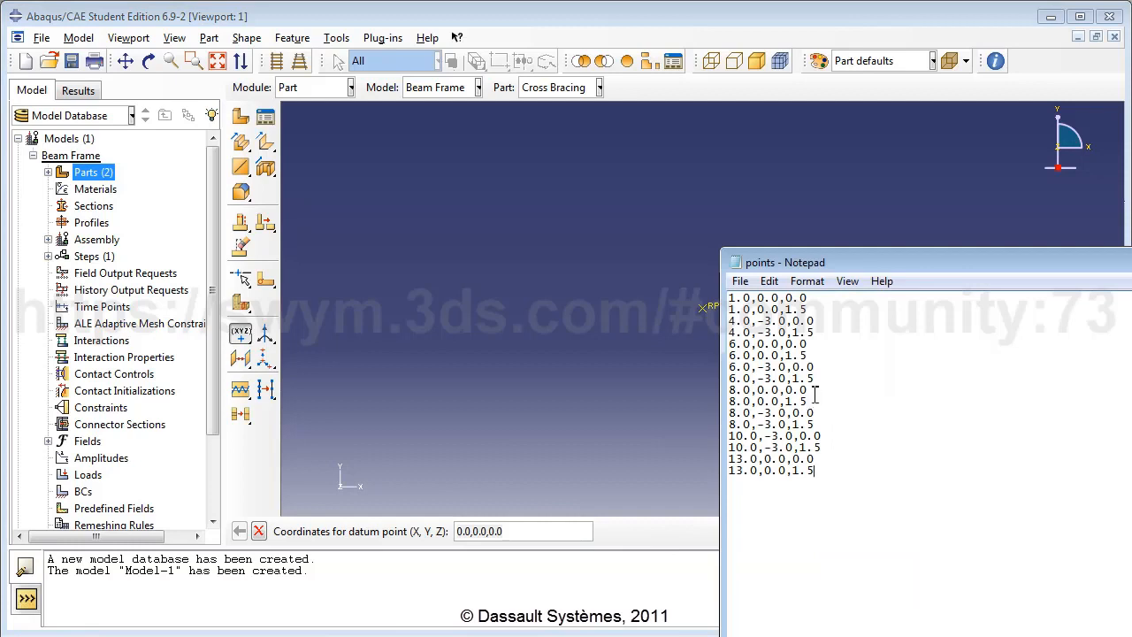
pyautogui.moveTo(812, 391); pyautogui.dragTo(727, 391)
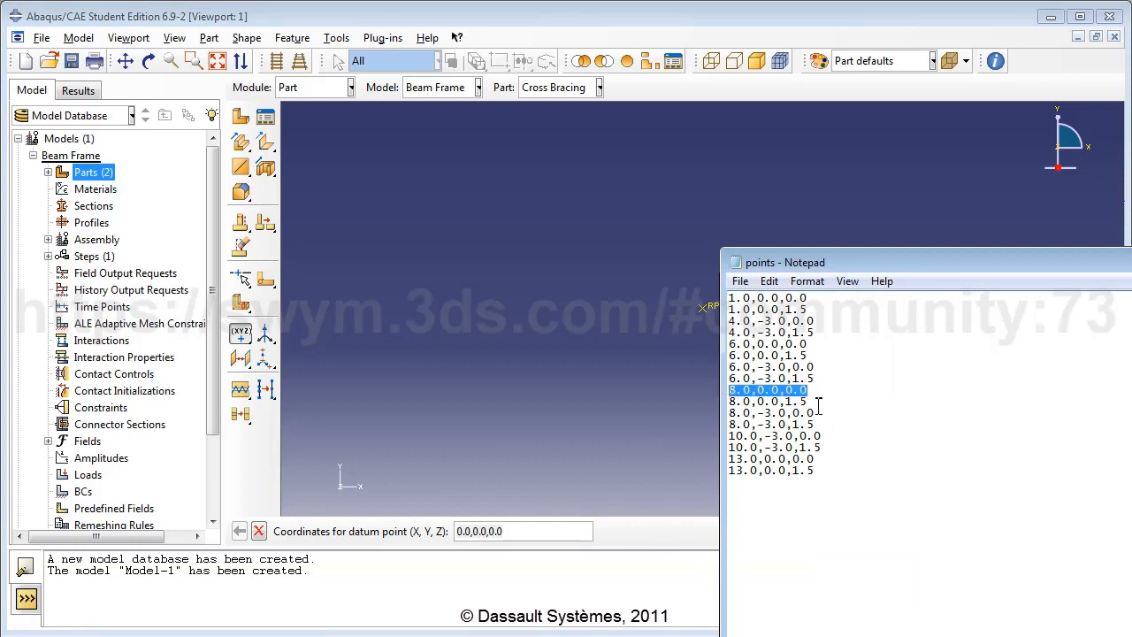
pyautogui.hotkey('ctrl', 'c')
pyautogui.hotkey('alt', 'Tab')
pyautogui.hotkey('ctrl', 'v')
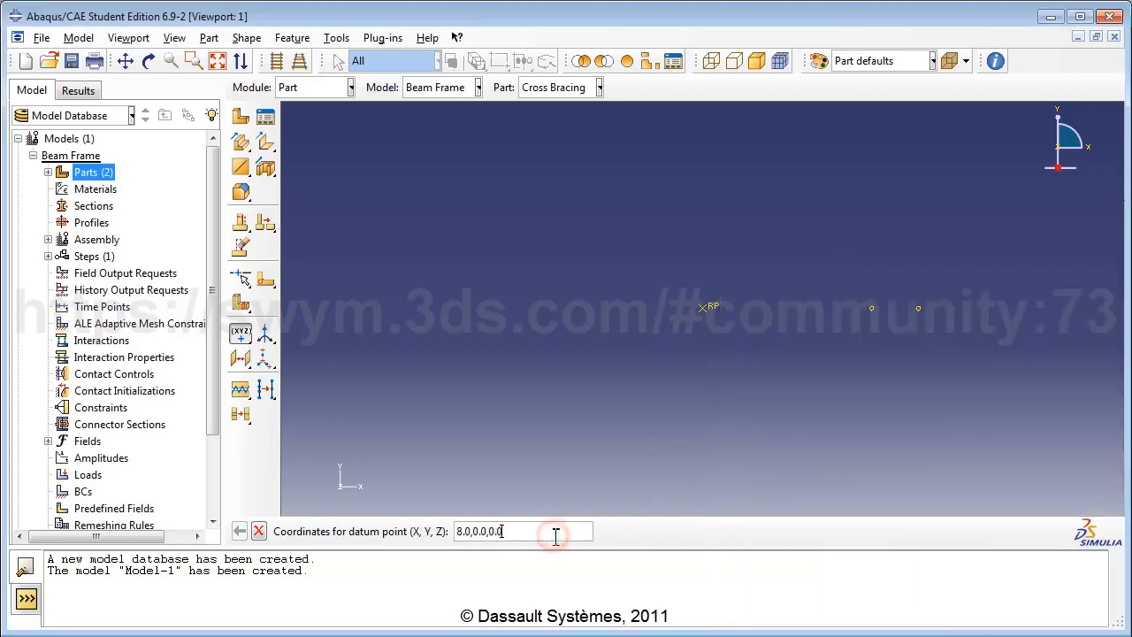
pyautogui.press('Return')
pyautogui.hotkey('alt', 'Tab')
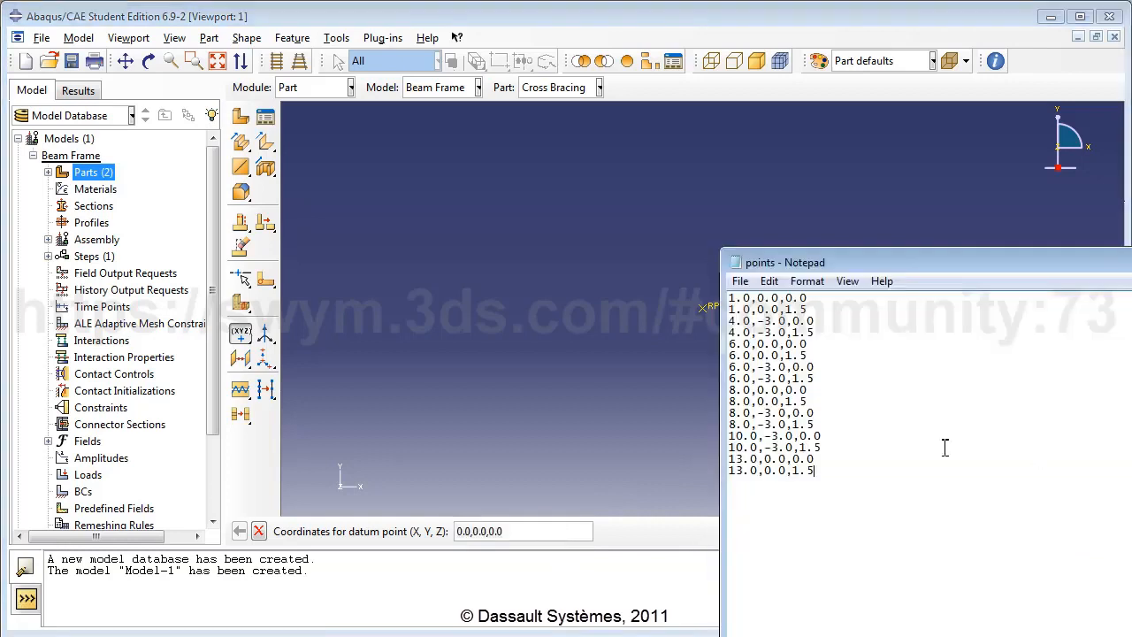
pyautogui.moveTo(811, 402); pyautogui.dragTo(716, 407)
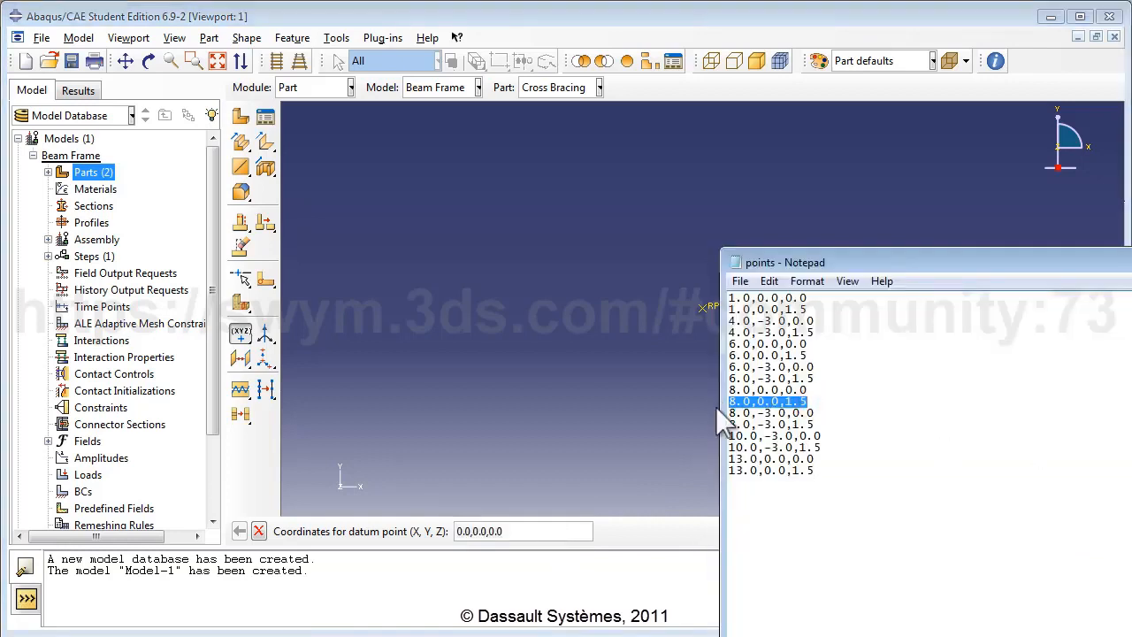
pyautogui.hotkey('ctrl', 'c')
pyautogui.hotkey('alt', 'Tab')
pyautogui.hotkey('ctrl', 'v')
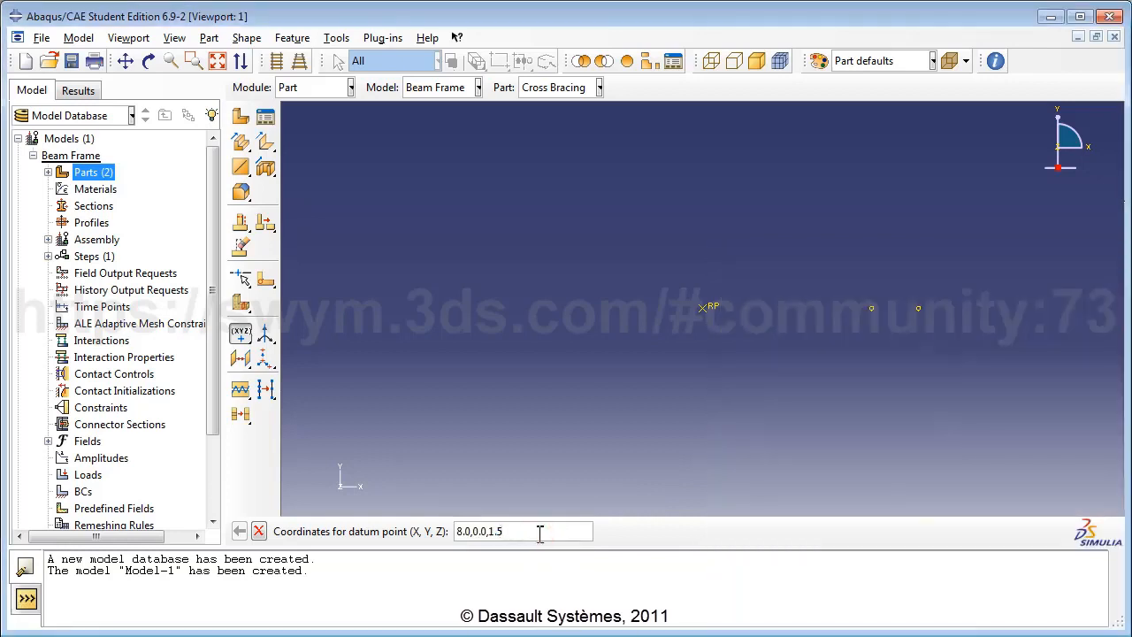
pyautogui.press('Return')
# Step: Add datum points at 8.0,-3.0,0.0 and 8.0,-3.0,1.5 from the list
pyautogui.hotkey('alt', 'Tab')
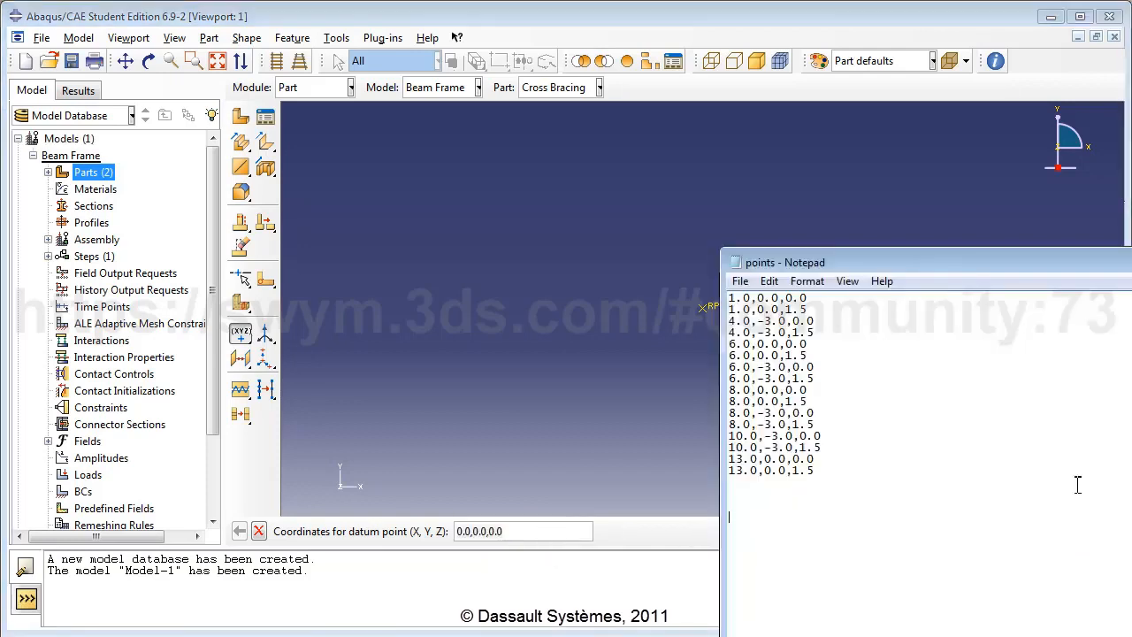
pyautogui.moveTo(818, 417); pyautogui.dragTo(731, 419)
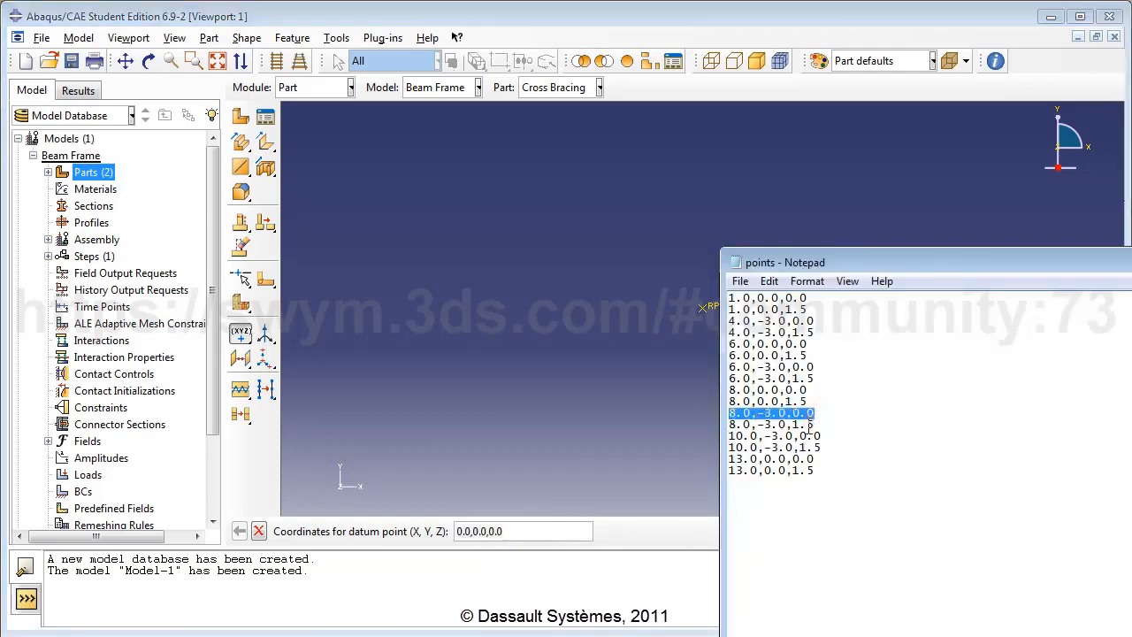
pyautogui.hotkey('ctrl', 'c')
pyautogui.hotkey('alt', 'Tab')
pyautogui.hotkey('ctrl', 'v')
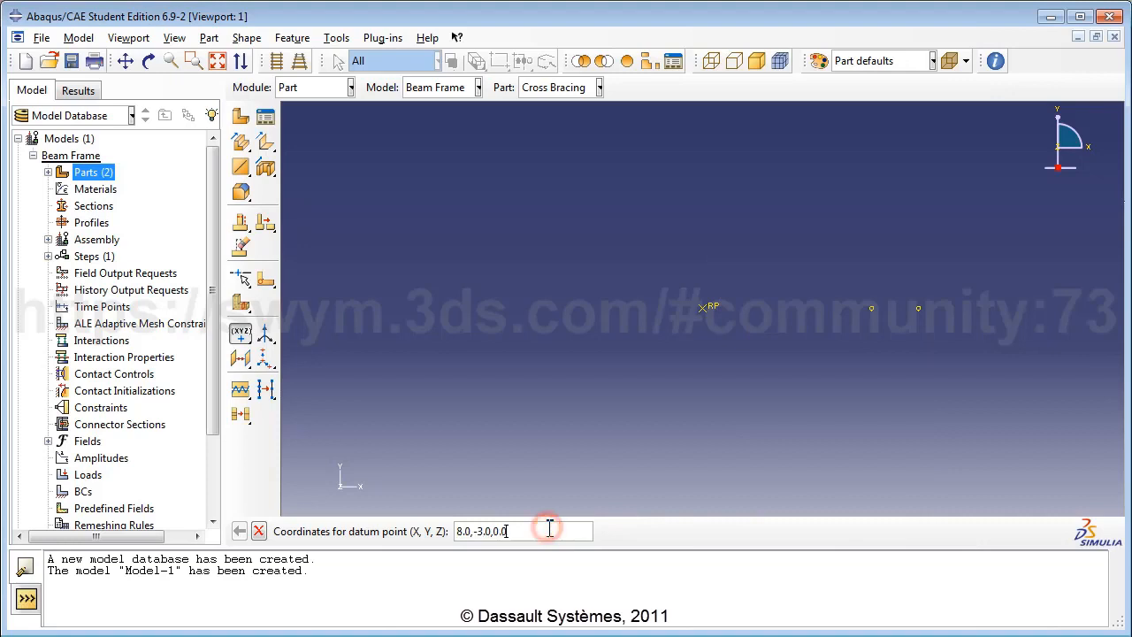
pyautogui.press('Return')
pyautogui.hotkey('alt', 'Tab')
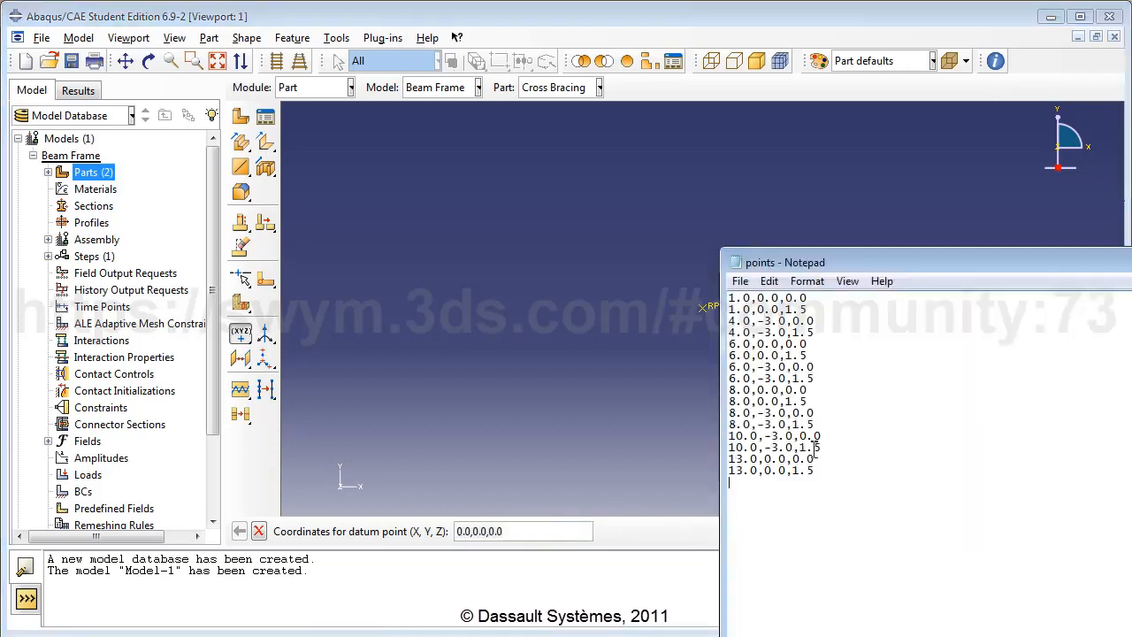
pyautogui.moveTo(730, 425); pyautogui.dragTo(822, 428)
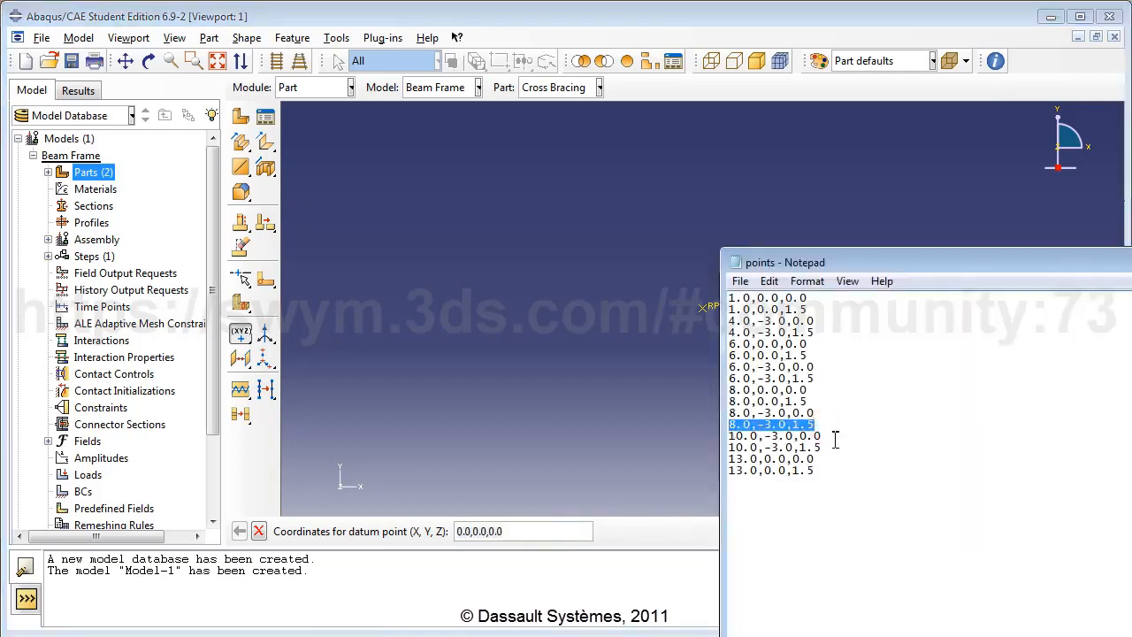
pyautogui.hotkey('ctrl', 'c')
pyautogui.hotkey('alt', 'Tab')
pyautogui.hotkey('ctrl', 'v')
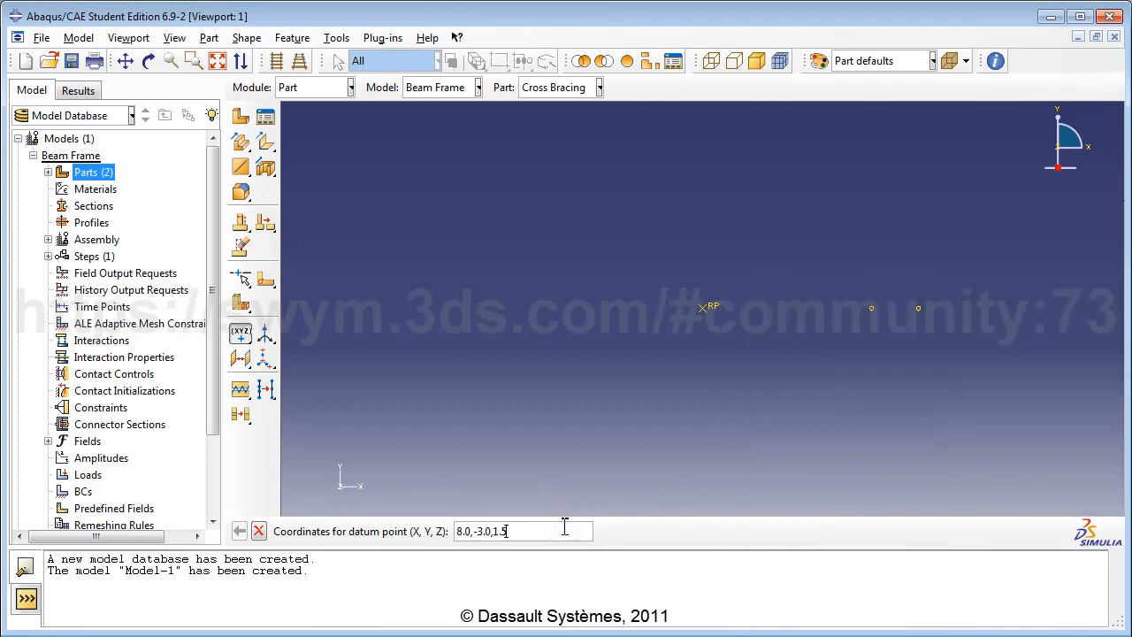
pyautogui.press('Return')
# Step: Add datum points at 10.0,-3.0,0.0 and 10.0,-3.0,1.5 from the list
pyautogui.hotkey('alt', 'Tab')
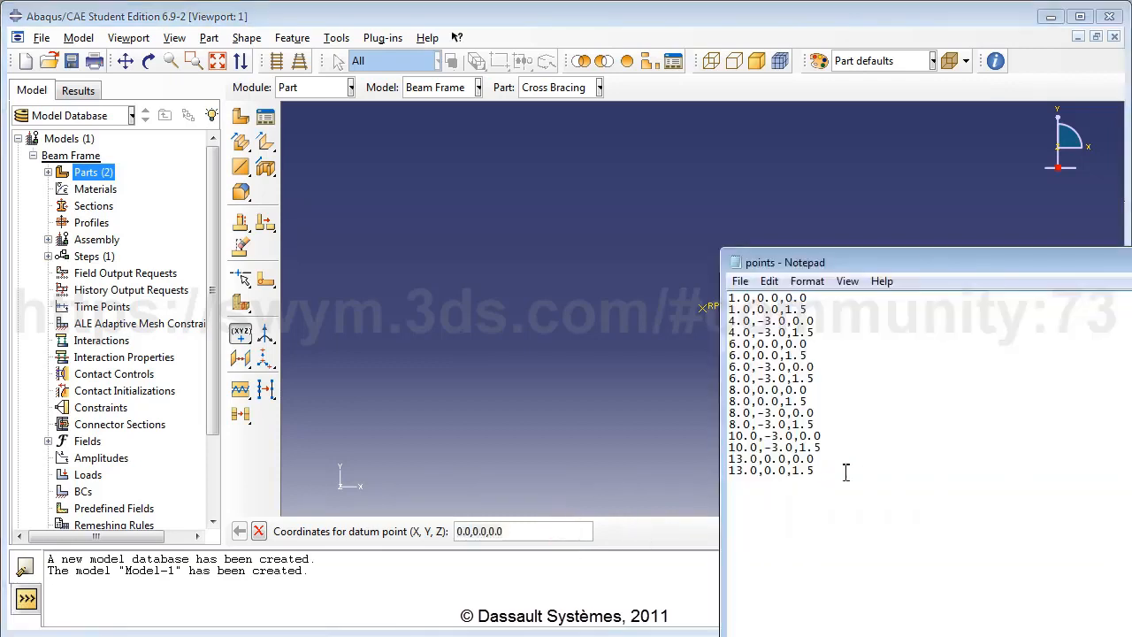
pyautogui.moveTo(832, 437); pyautogui.dragTo(729, 437)
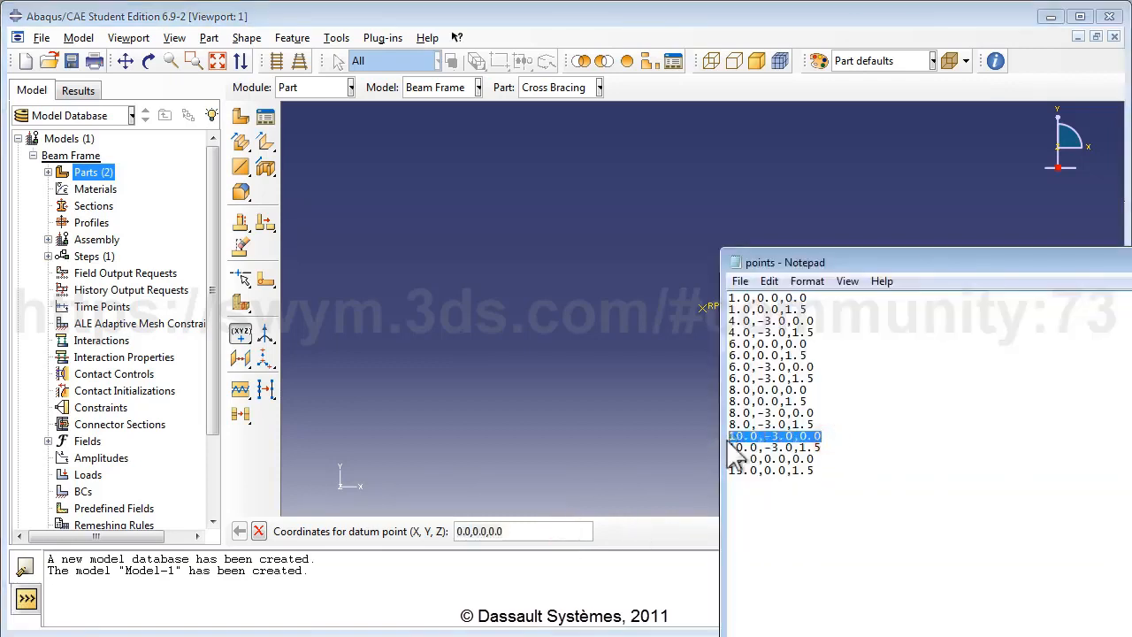
pyautogui.click(543, 531)
pyautogui.hotkey('ctrl', 'v')
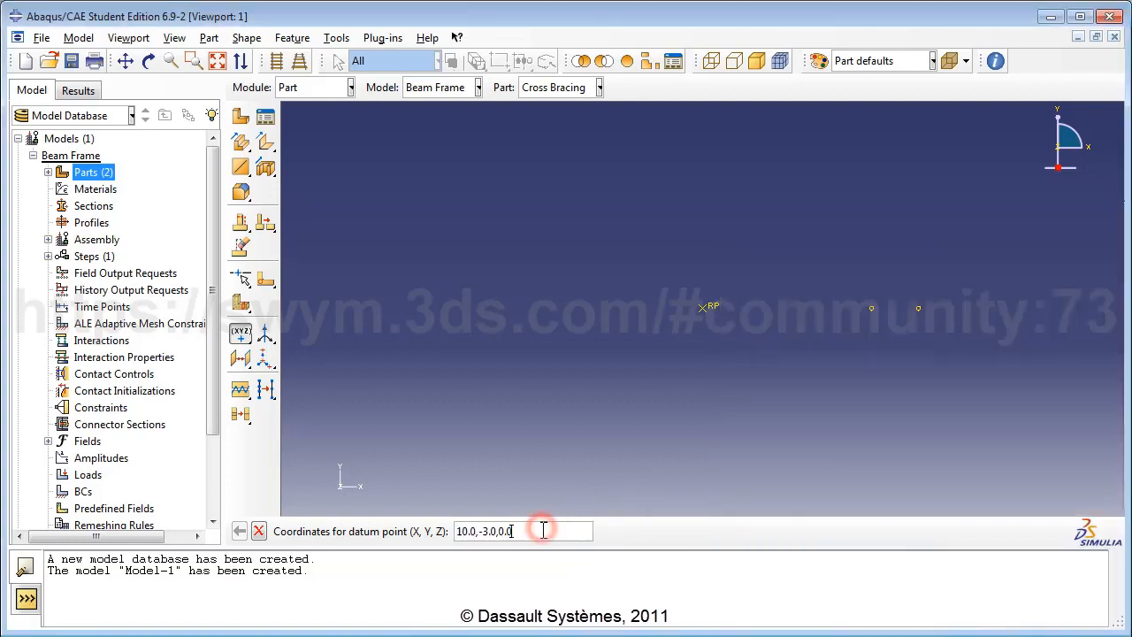
pyautogui.press('Return')
pyautogui.hotkey('alt', 'Tab')
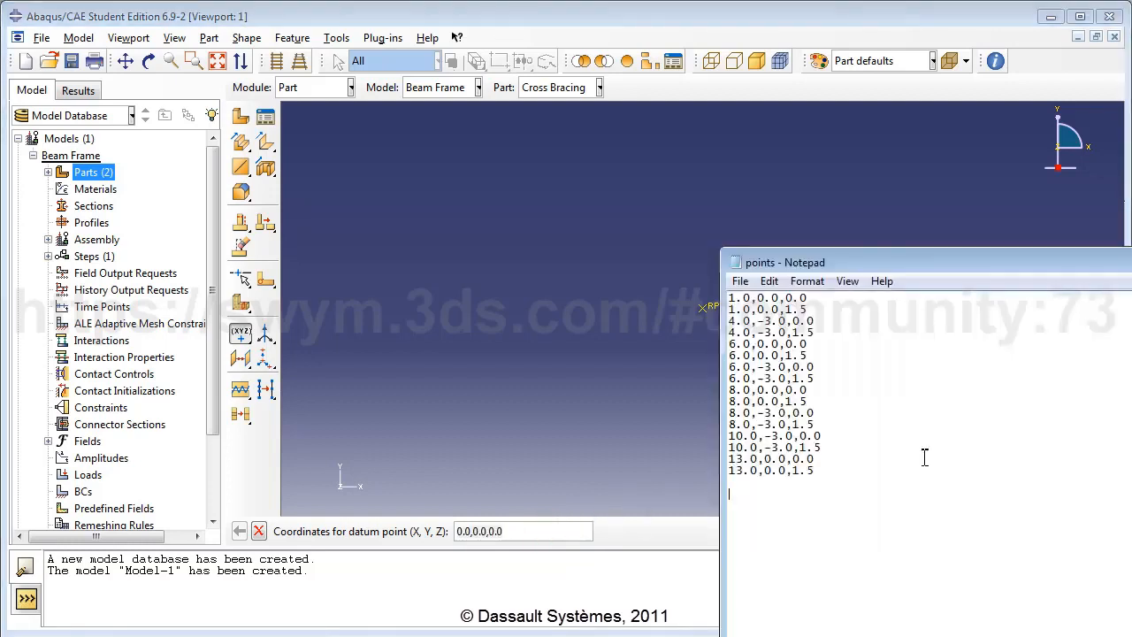
pyautogui.moveTo(824, 448); pyautogui.dragTo(727, 447)
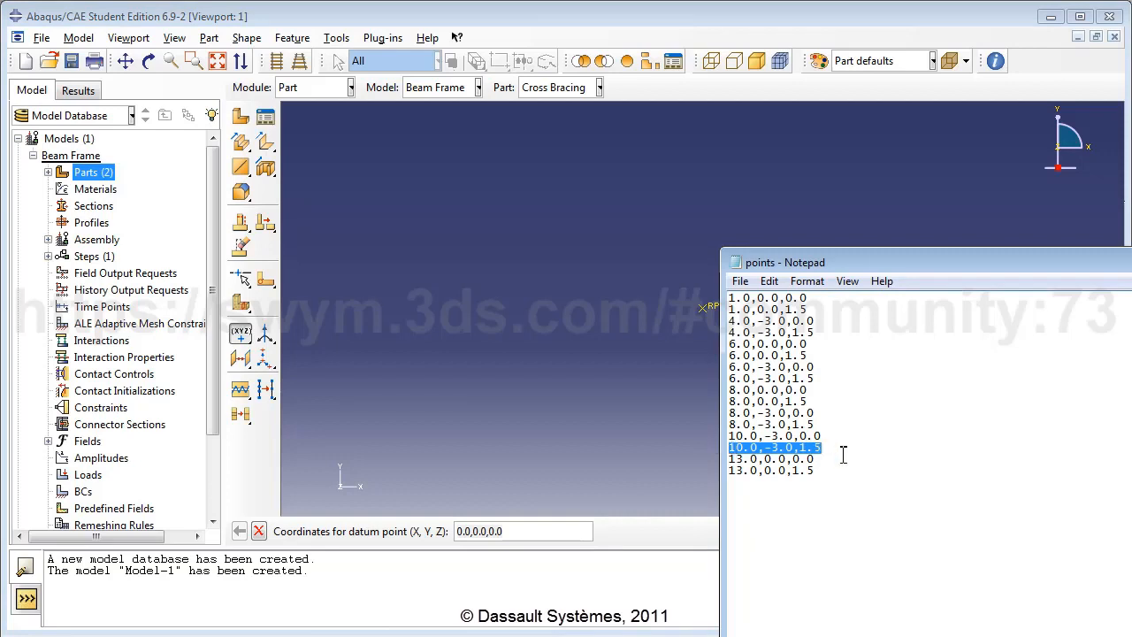
pyautogui.click(557, 530)
pyautogui.hotkey('ctrl', 'v')
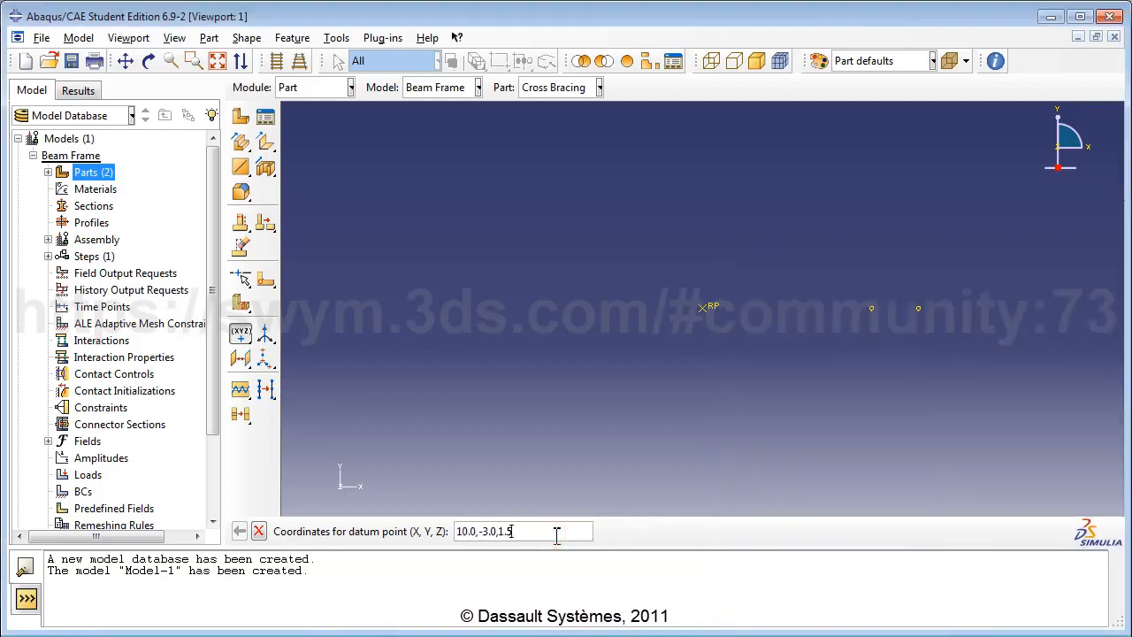
pyautogui.press('Return')
# Step: Add datum points at 13.0,0.0,0.0 and 13.0,0.0,1.5 from the list
pyautogui.hotkey('alt', 'Tab')
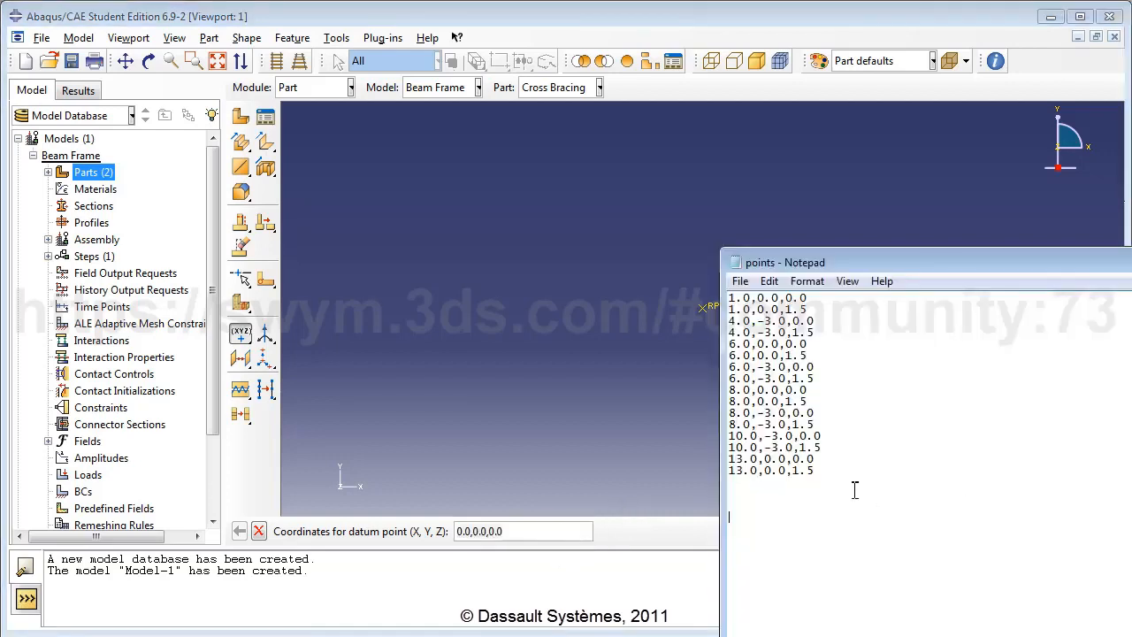
pyautogui.moveTo(826, 459); pyautogui.dragTo(727, 459)
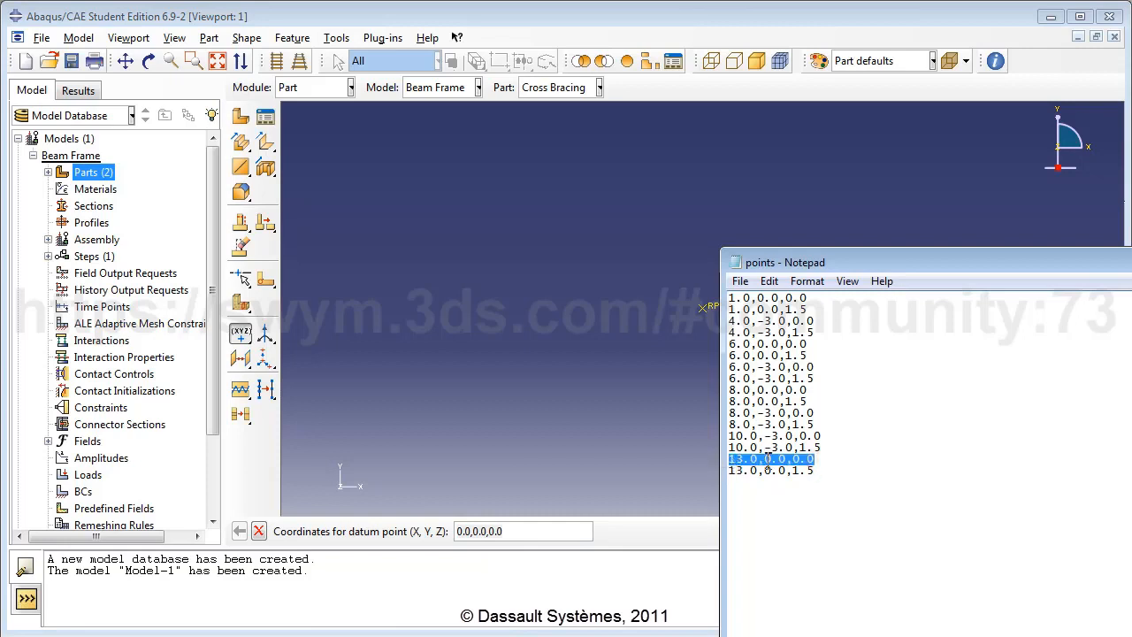
pyautogui.click(559, 532)
pyautogui.hotkey('ctrl', 'v')
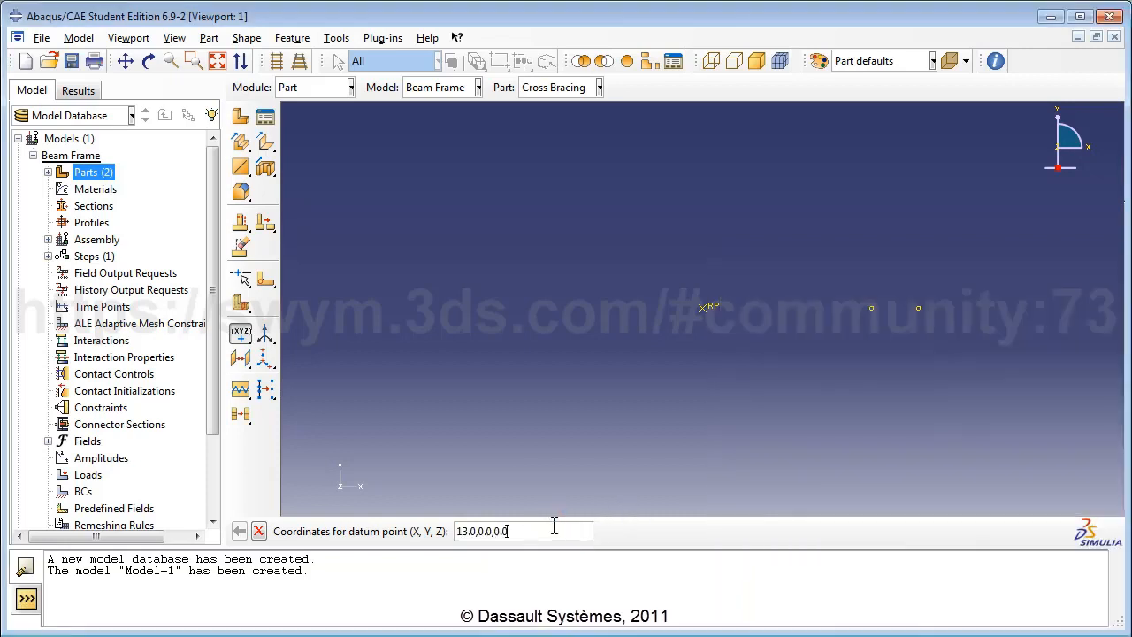
pyautogui.press('Return')
pyautogui.hotkey('alt', 'Tab')
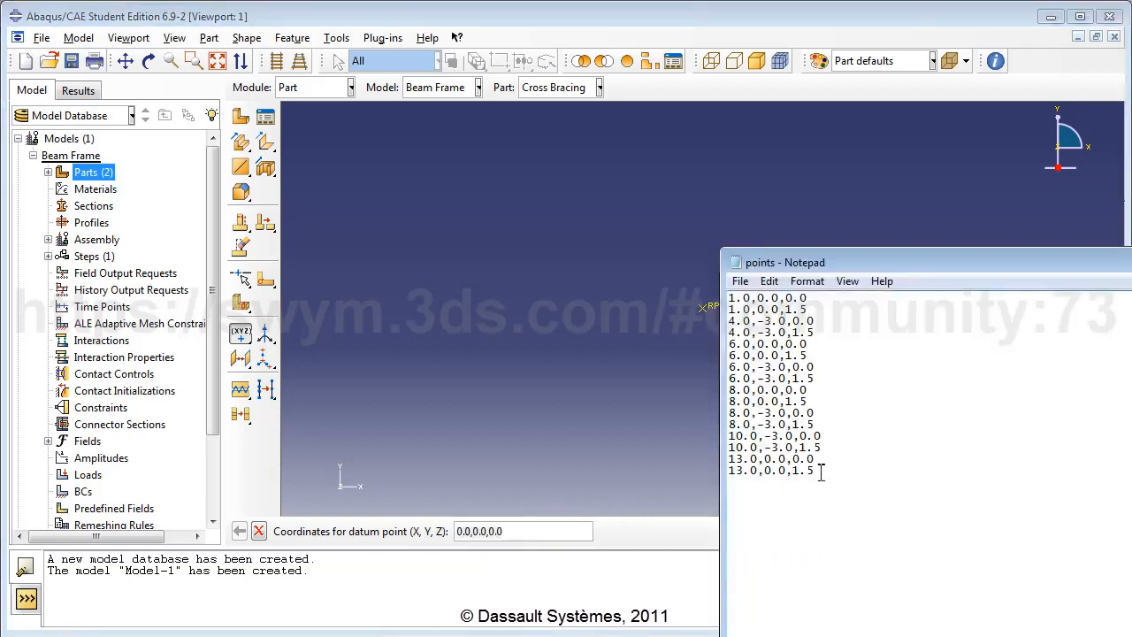
pyautogui.moveTo(817, 471); pyautogui.dragTo(719, 471)
pyautogui.click(559, 531)
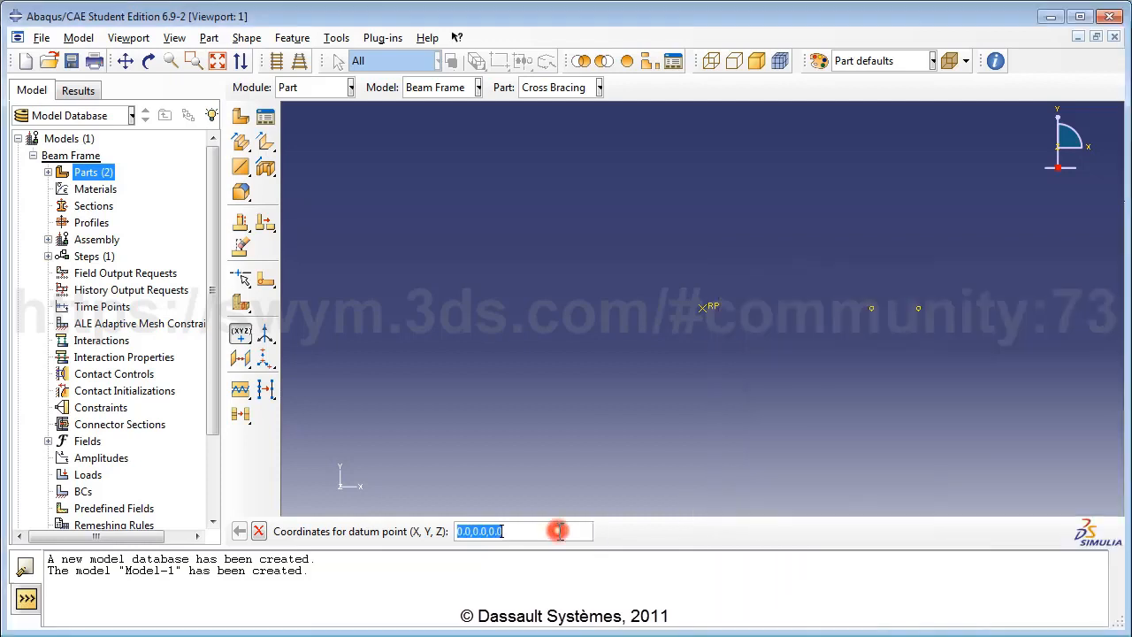
pyautogui.hotkey('ctrl', 'v')
pyautogui.press('Return')
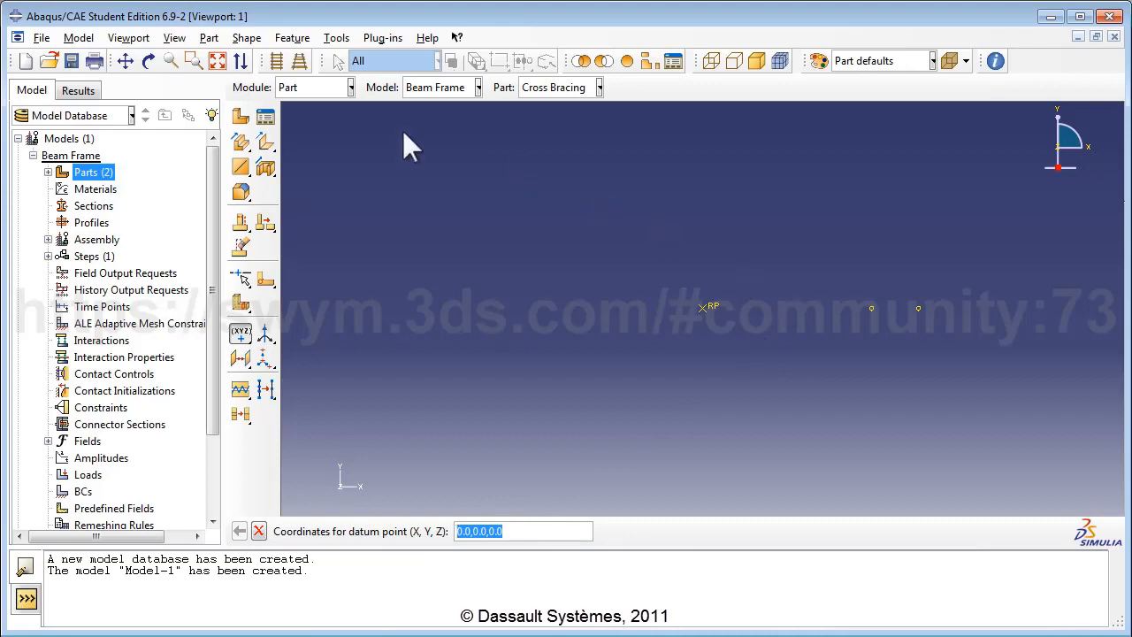
# Step: Fit all datum points in view, compare them with the points list, and close Notepad
pyautogui.click(217, 61)
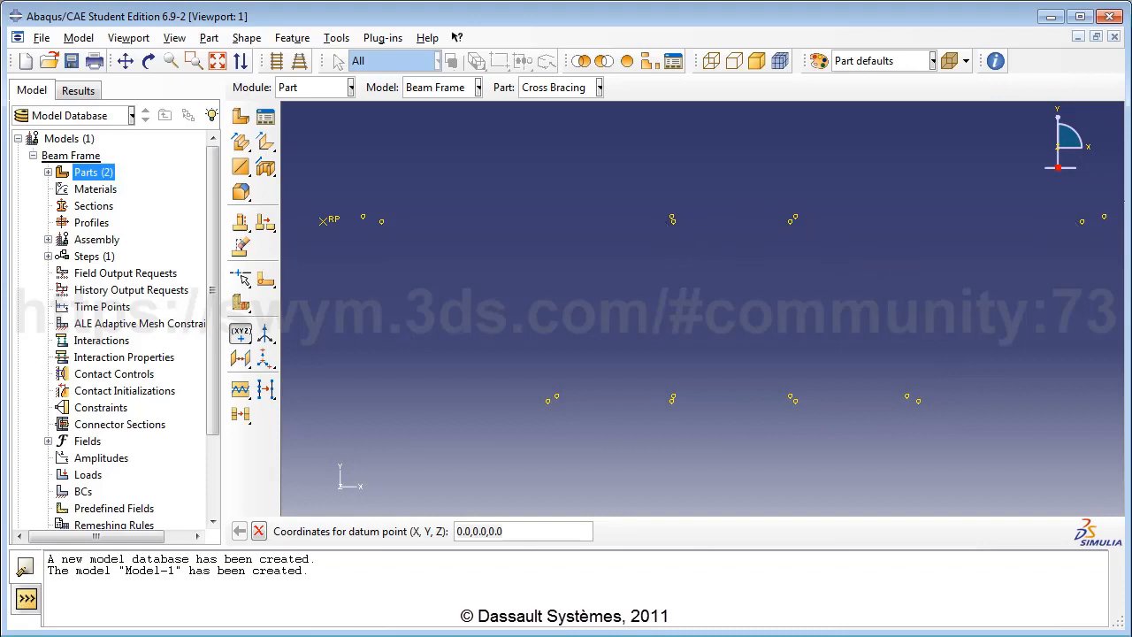
pyautogui.moveTo(1131, 257); pyautogui.dragTo(1051, 244)
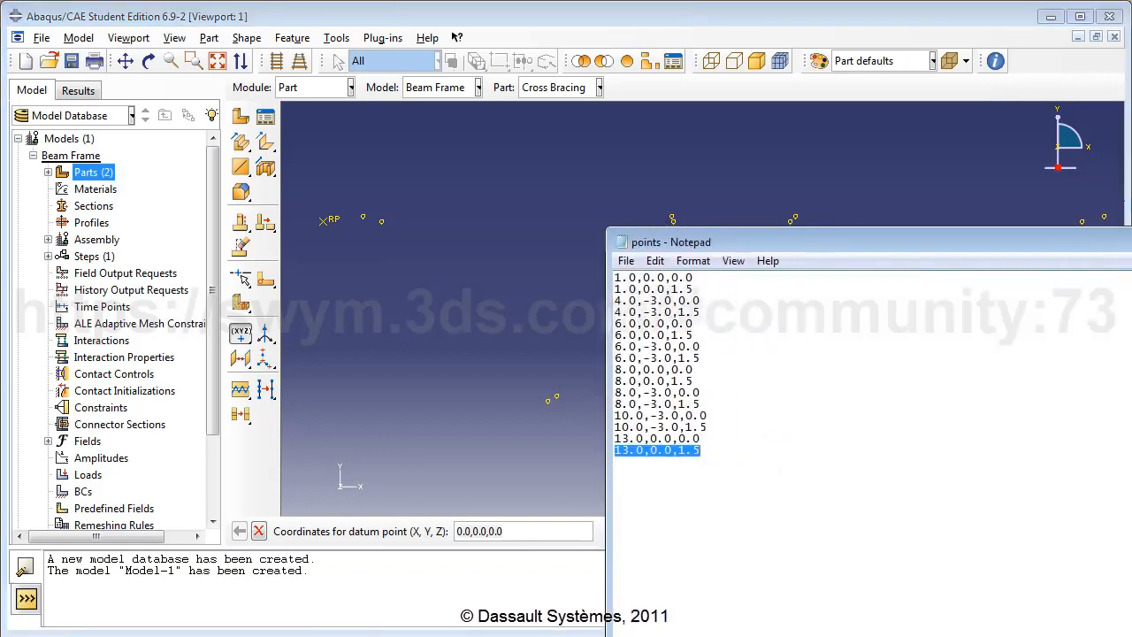
pyautogui.moveTo(1131, 449); pyautogui.dragTo(964, 449)
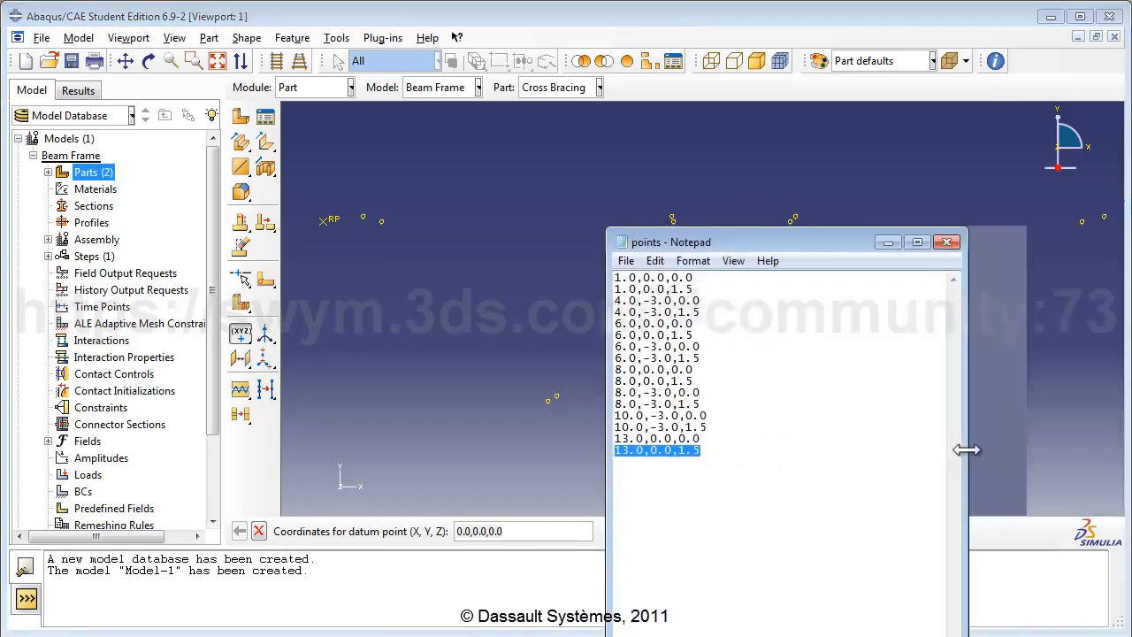
pyautogui.click(945, 243)
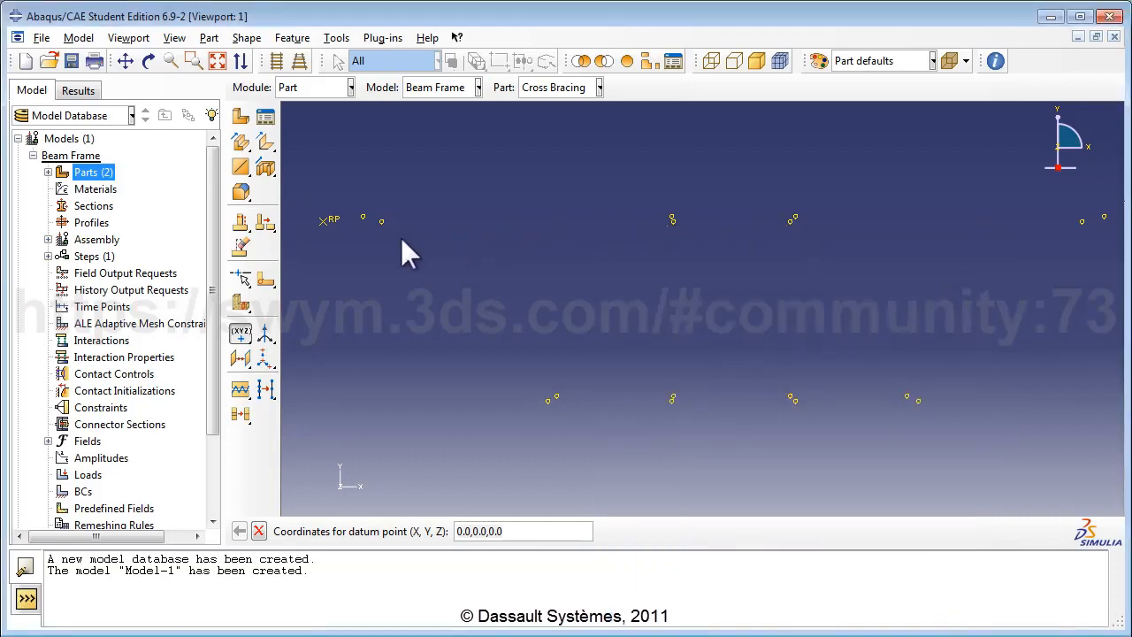
# Step: Start a point-to-point wire feature using disjoint wires and begin adding point pairs
pyautogui.click(248, 173)
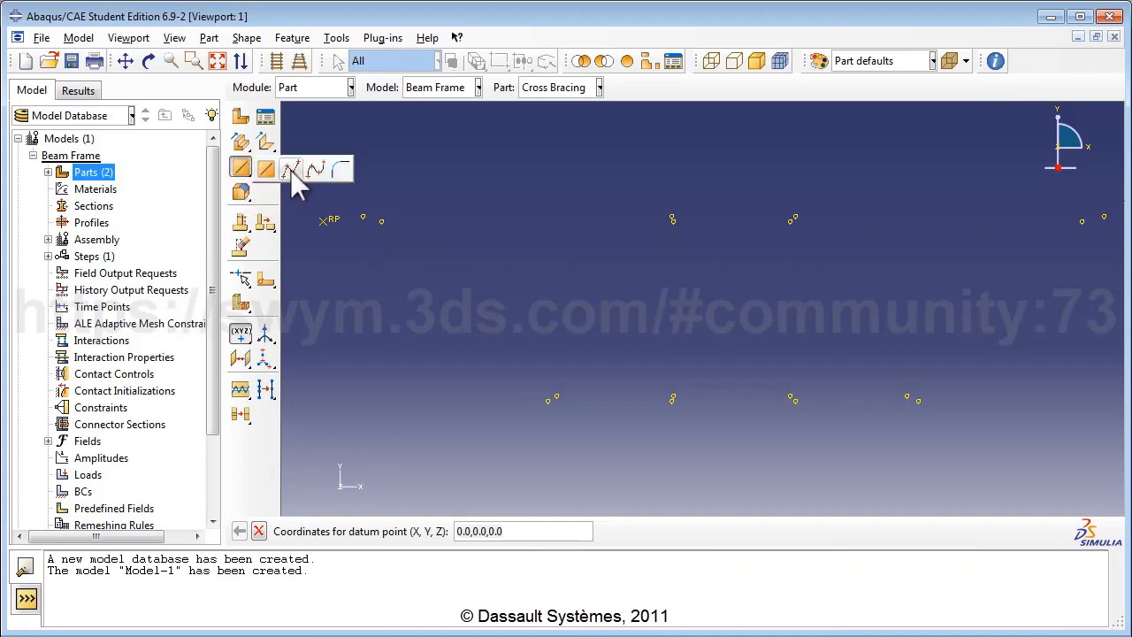
pyautogui.click(292, 170)
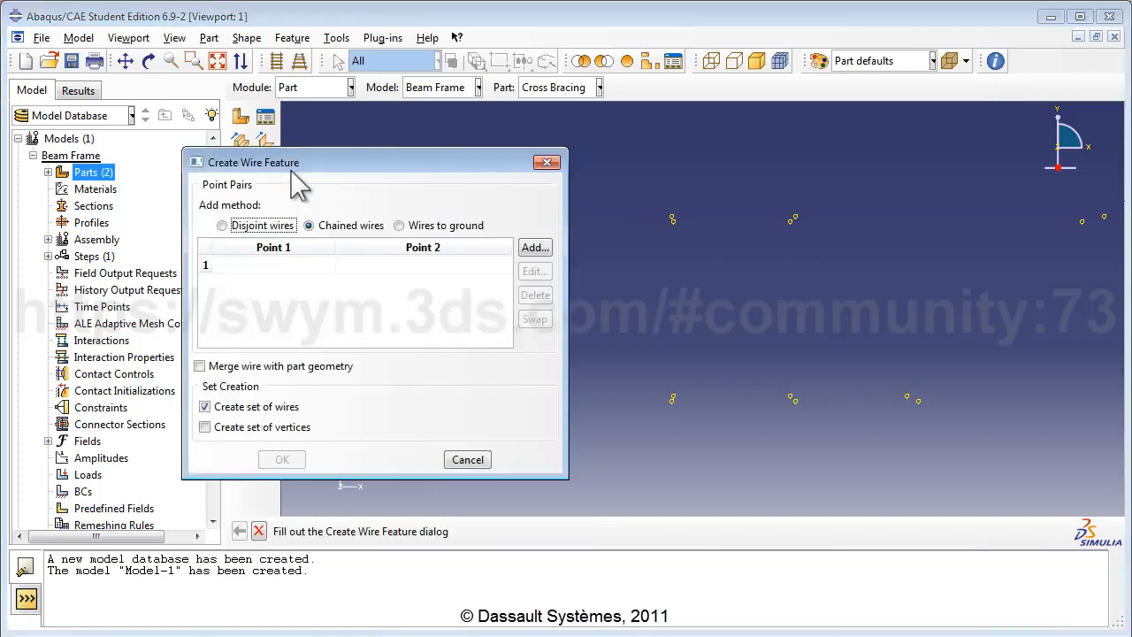
pyautogui.click(260, 227)
pyautogui.click(534, 248)
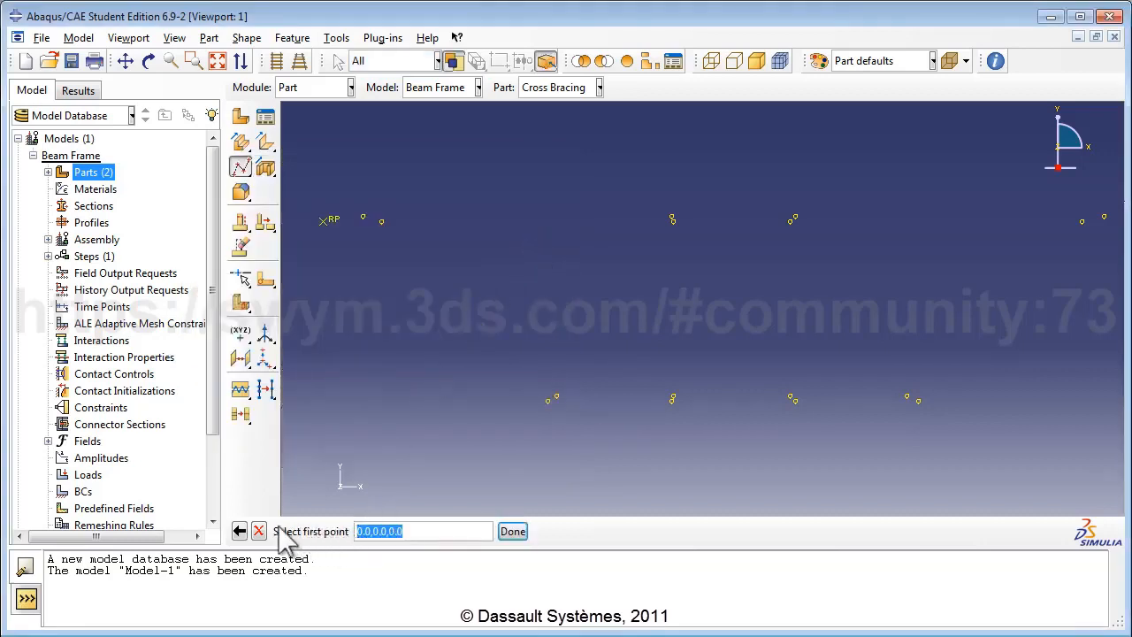
# Step: Rotate the part to 3D and connect the first three pairs of datum points
pyautogui.click(148, 60)
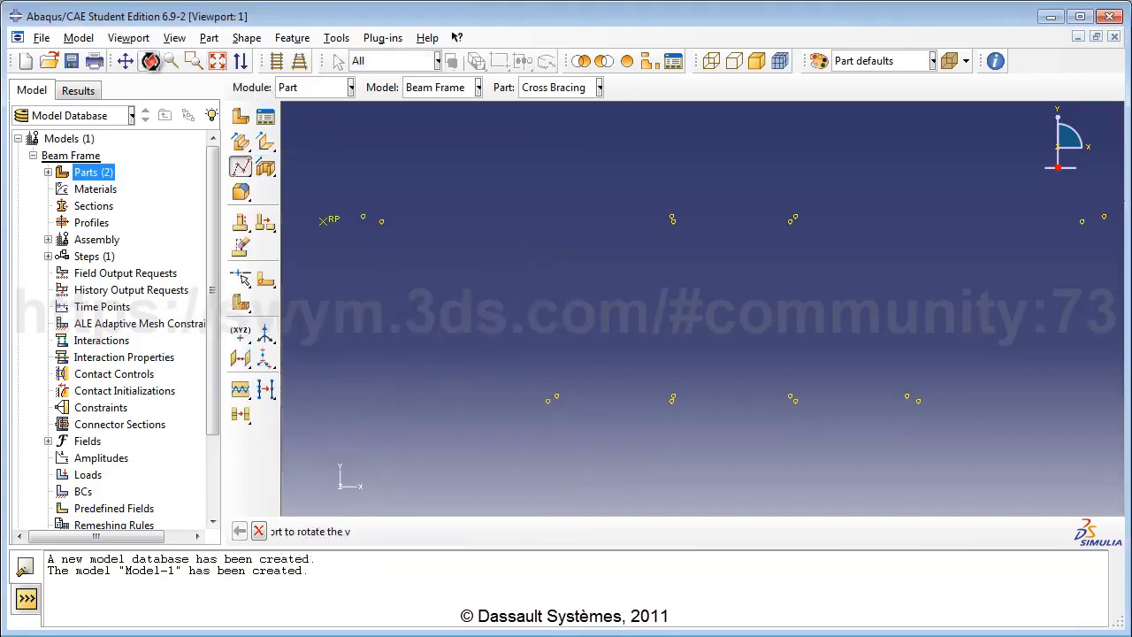
pyautogui.moveTo(724, 308); pyautogui.dragTo(652, 367)
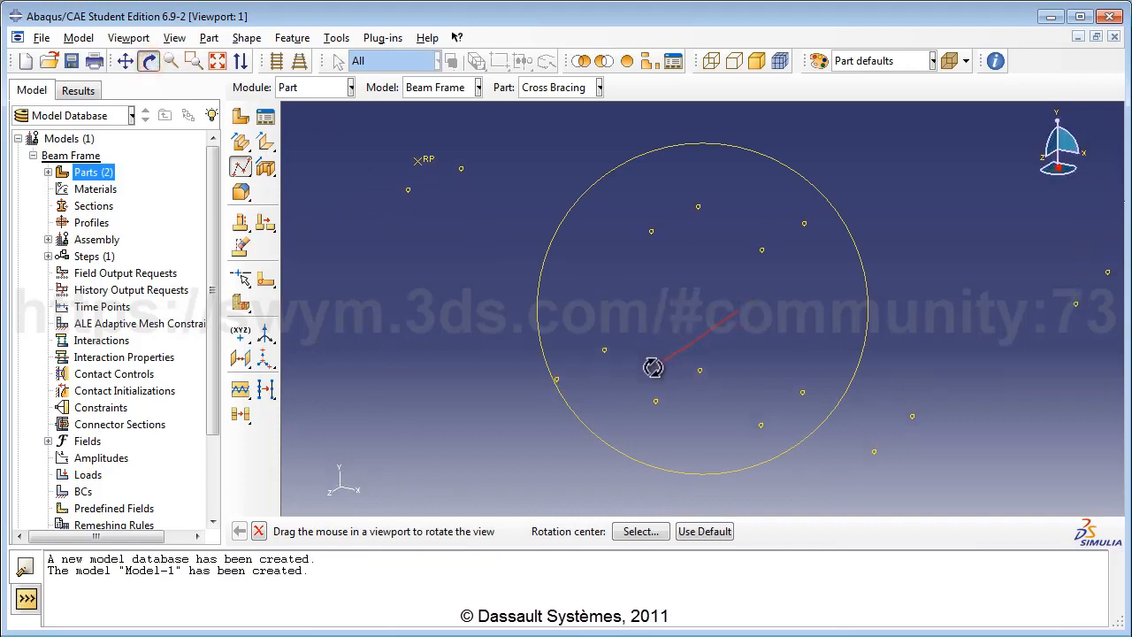
pyautogui.click(150, 64)
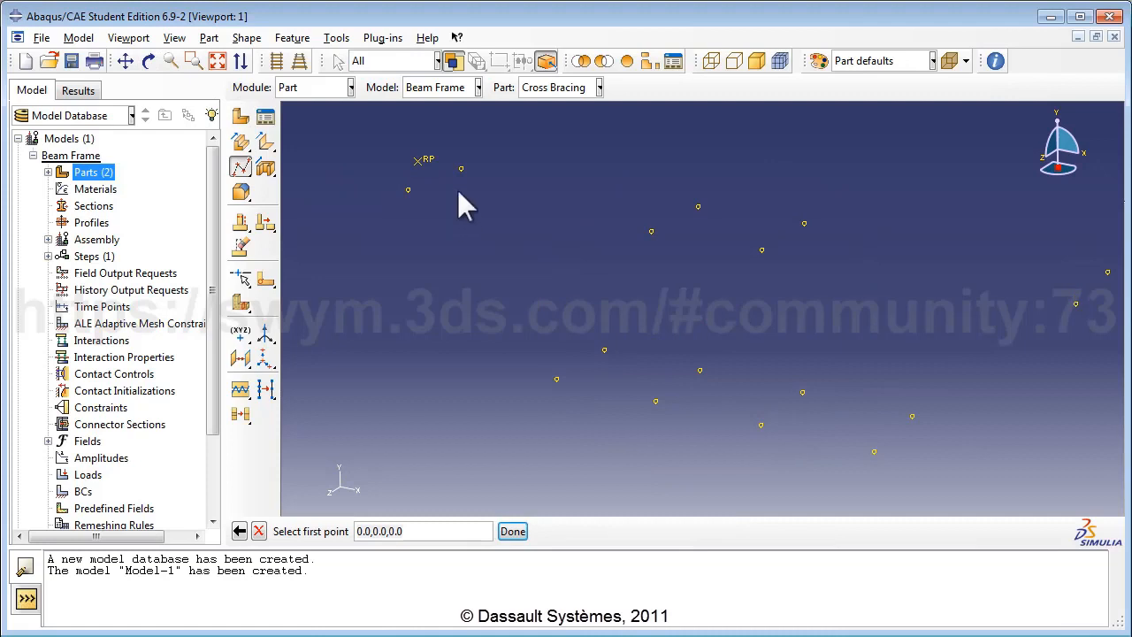
pyautogui.click(459, 168)
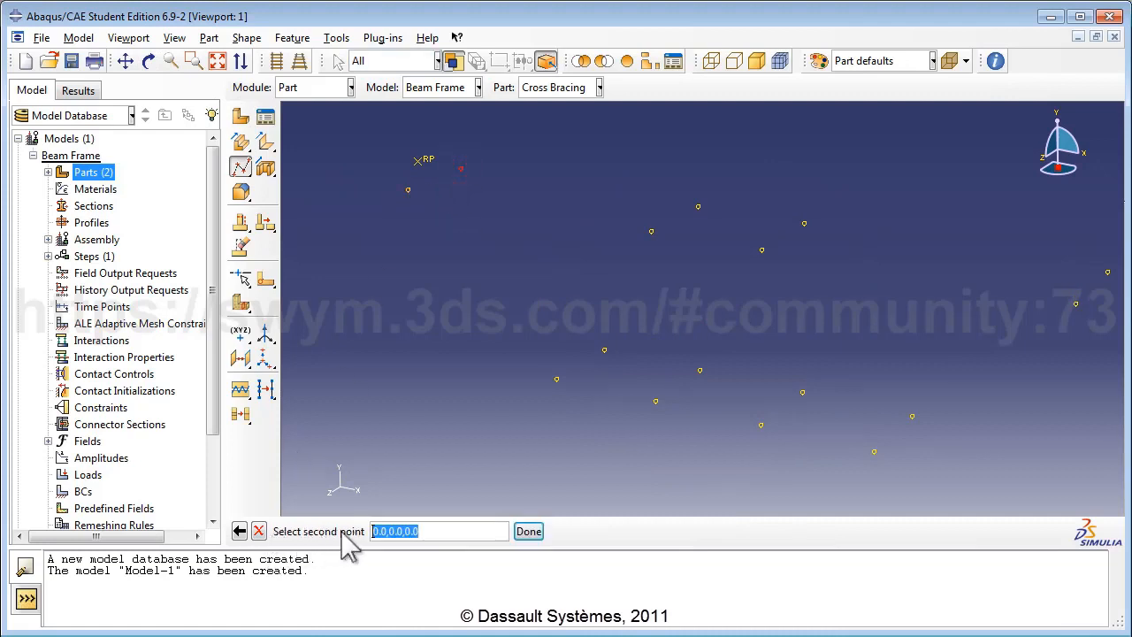
pyautogui.click(407, 189)
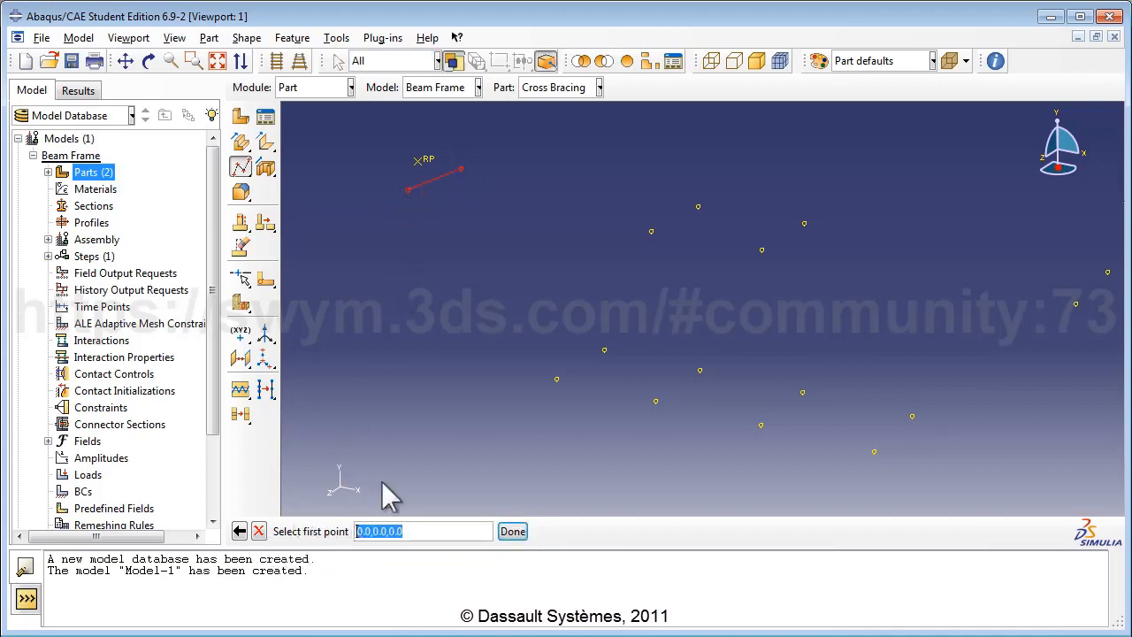
pyautogui.click(698, 207)
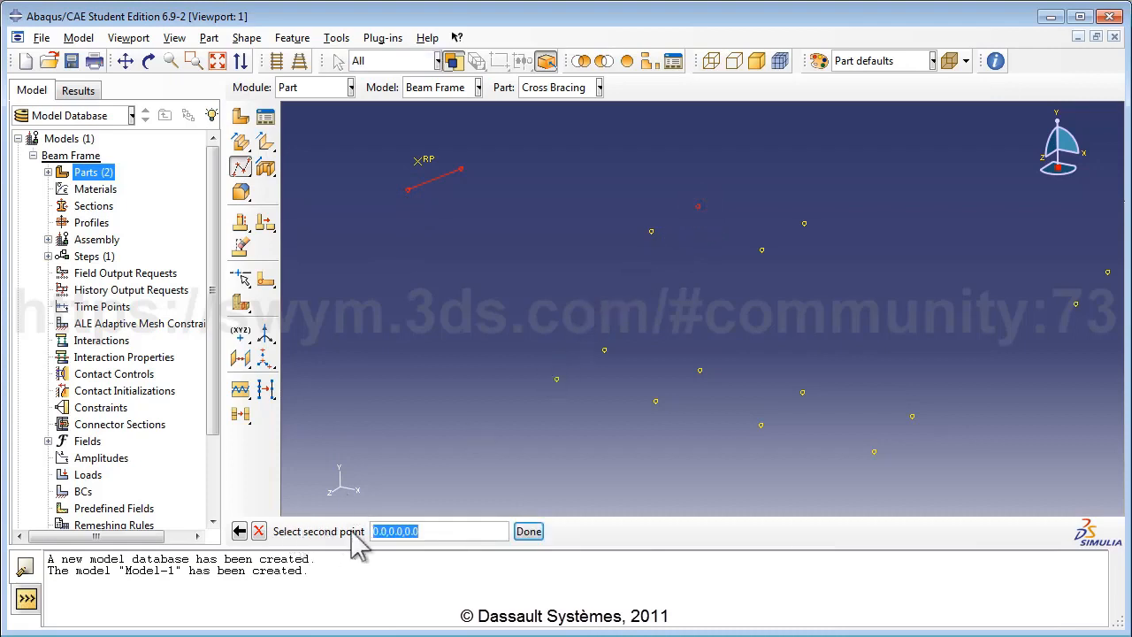
pyautogui.click(651, 232)
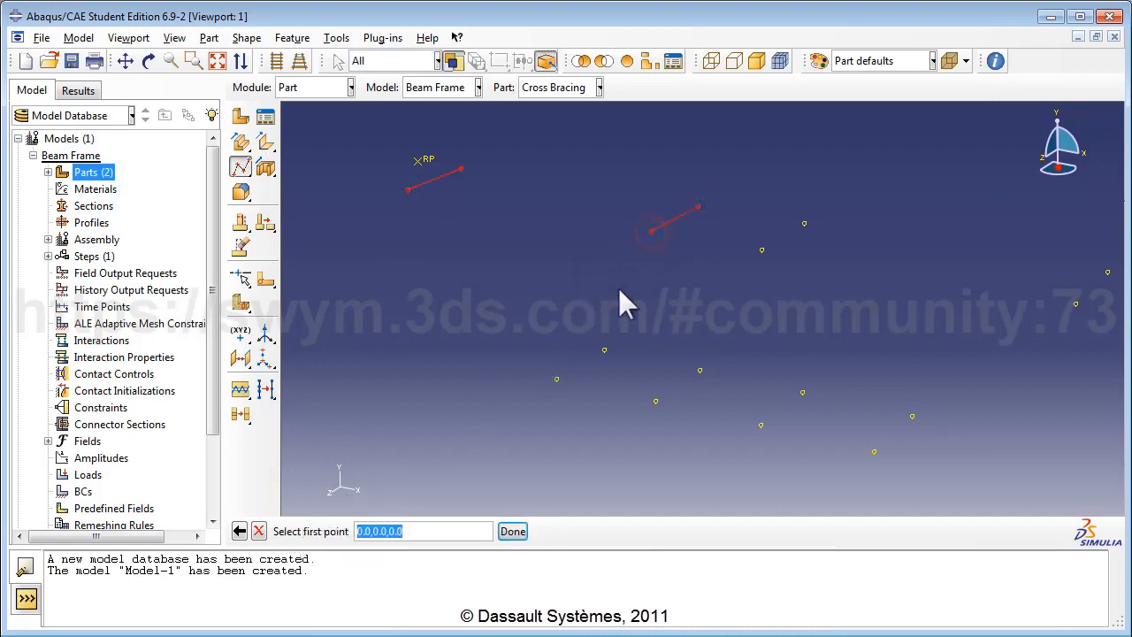
pyautogui.click(604, 349)
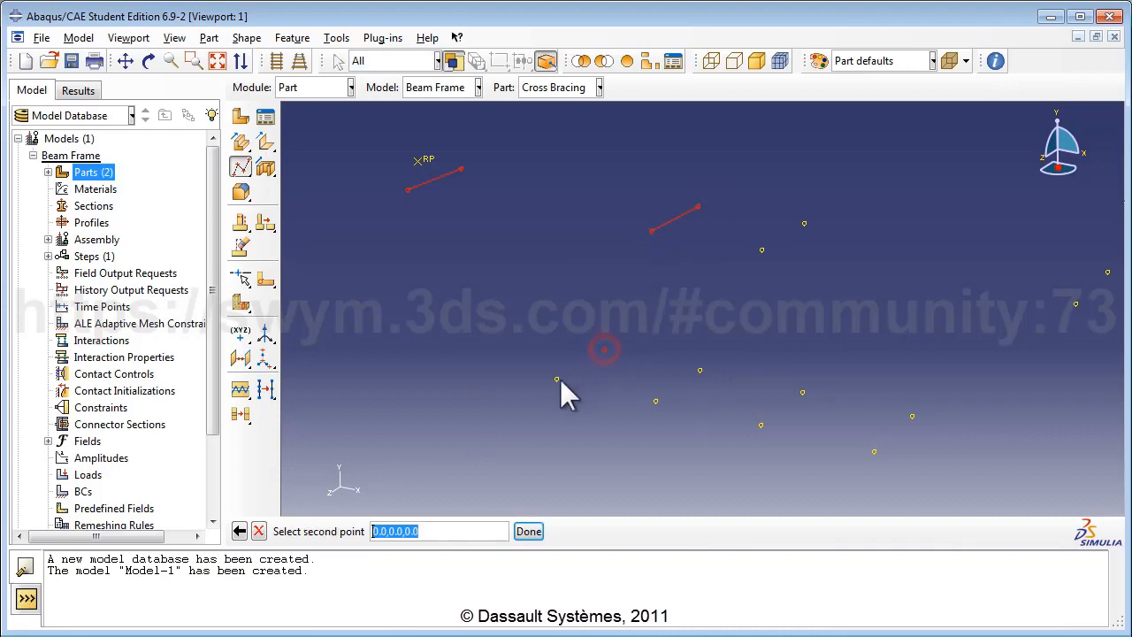
pyautogui.click(556, 378)
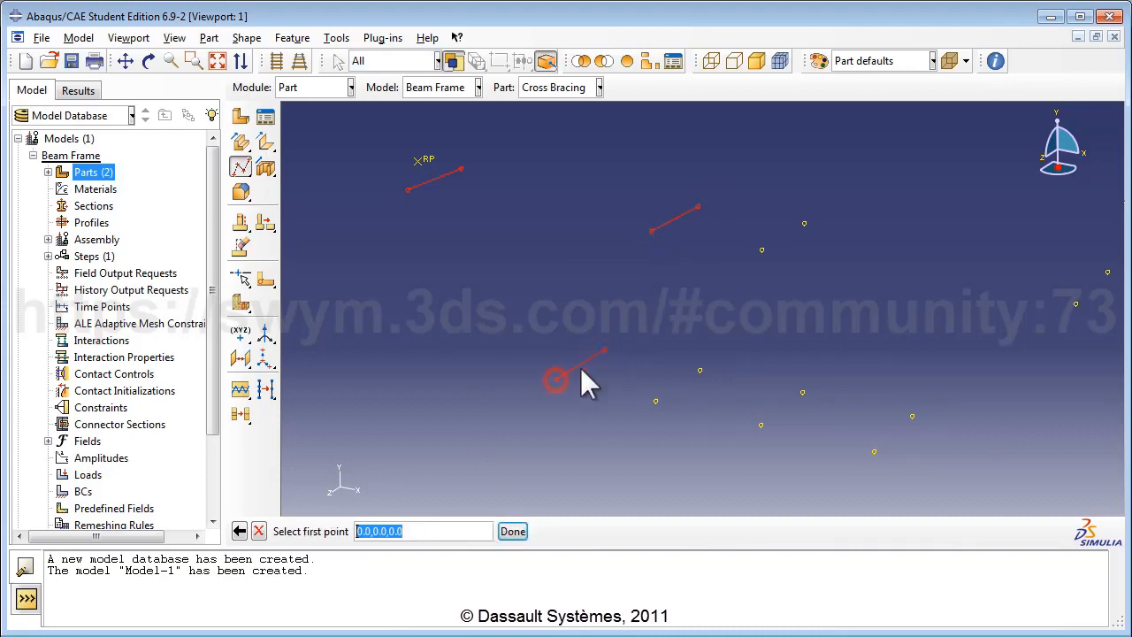
# Step: Connect the remaining datum-point pairs and confirm the eight bracing wires
pyautogui.click(804, 223)
pyautogui.click(761, 251)
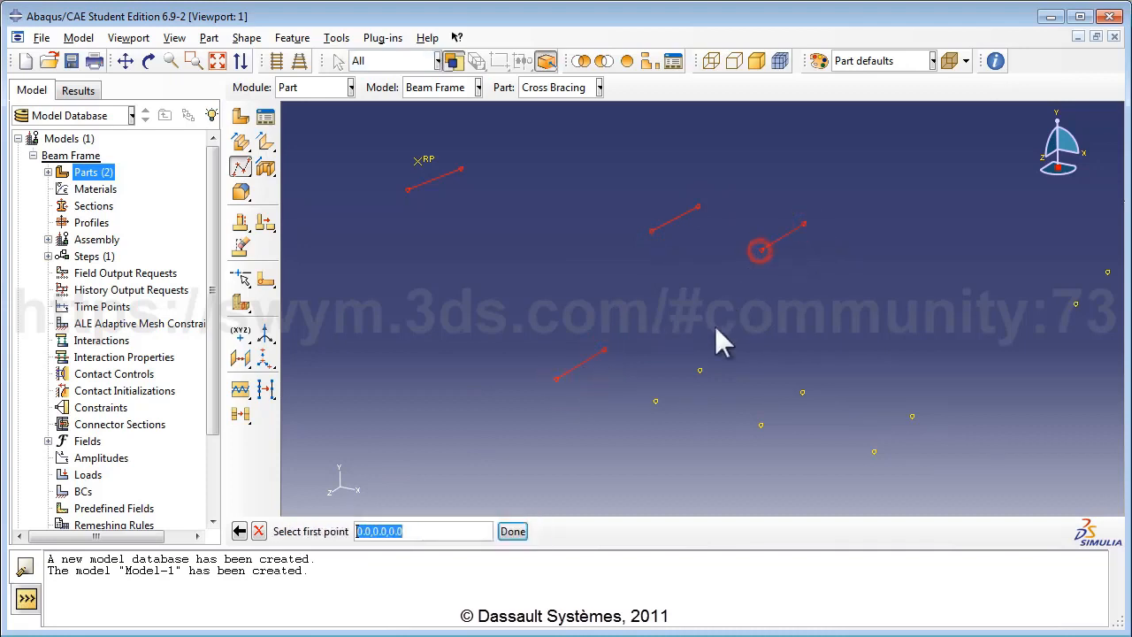
pyautogui.click(700, 370)
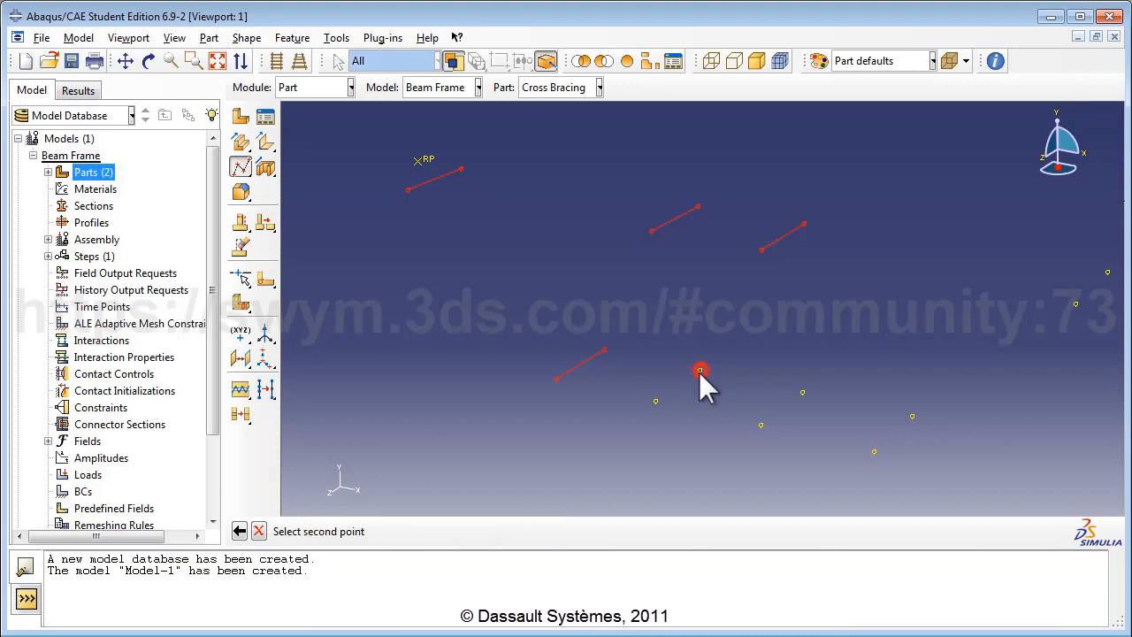
pyautogui.click(655, 402)
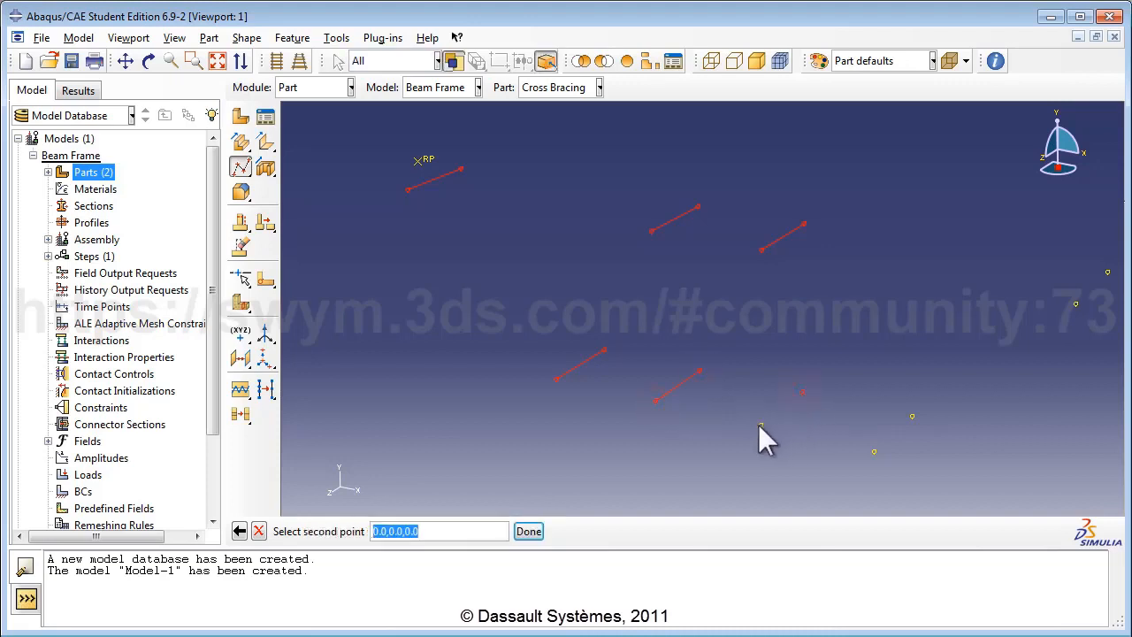
pyautogui.click(758, 424)
pyautogui.click(912, 416)
pyautogui.click(874, 452)
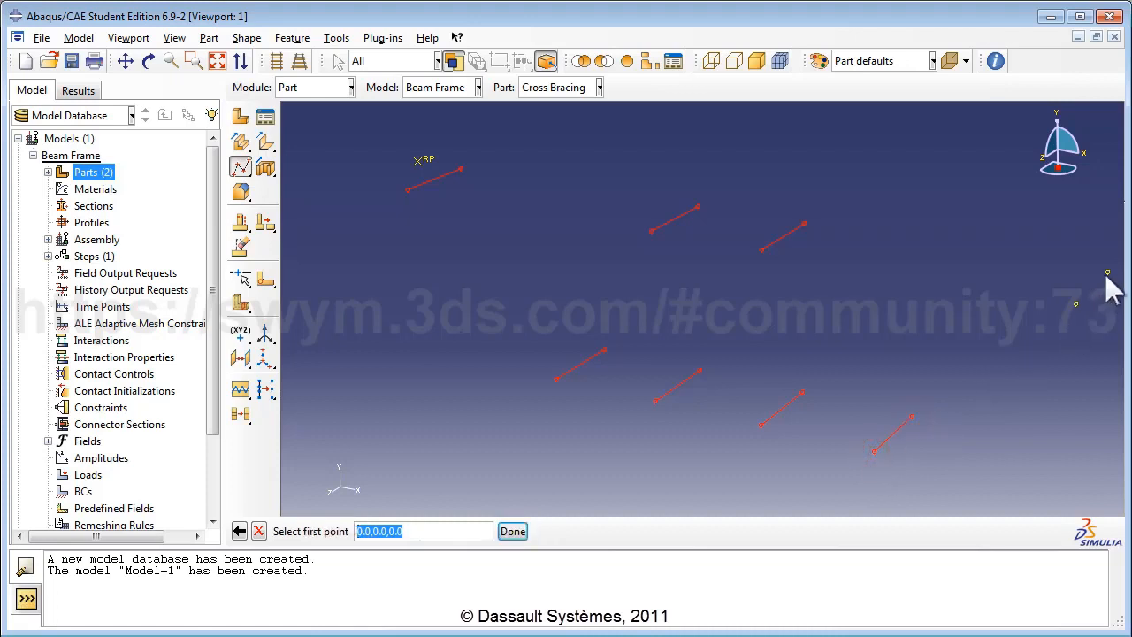
pyautogui.click(1108, 274)
pyautogui.click(1075, 303)
pyautogui.click(517, 530)
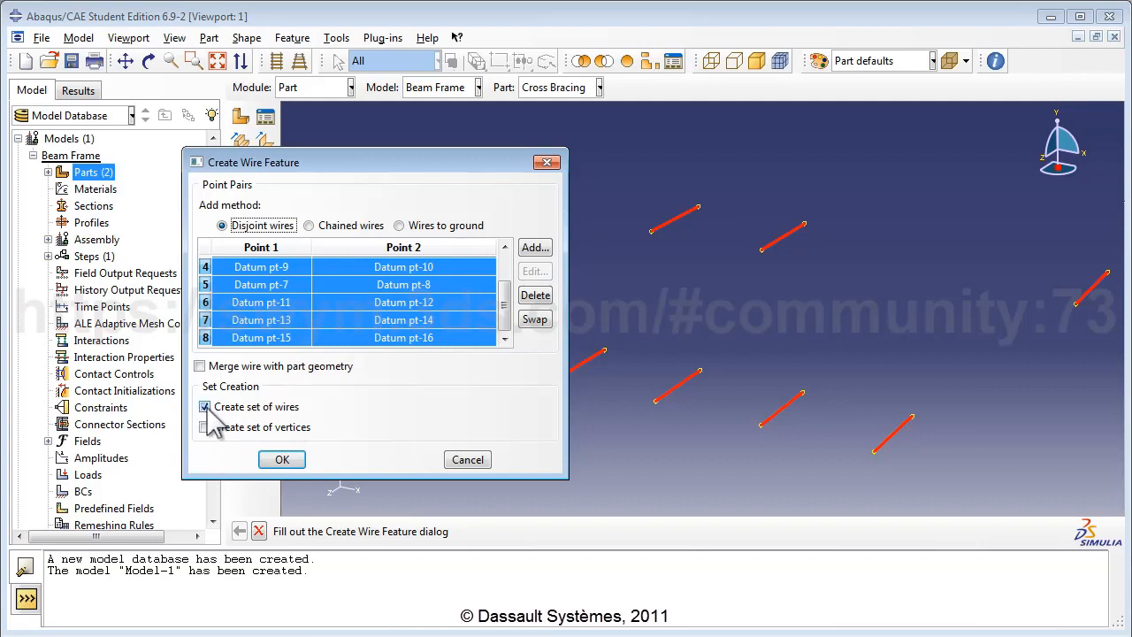
pyautogui.click(282, 460)
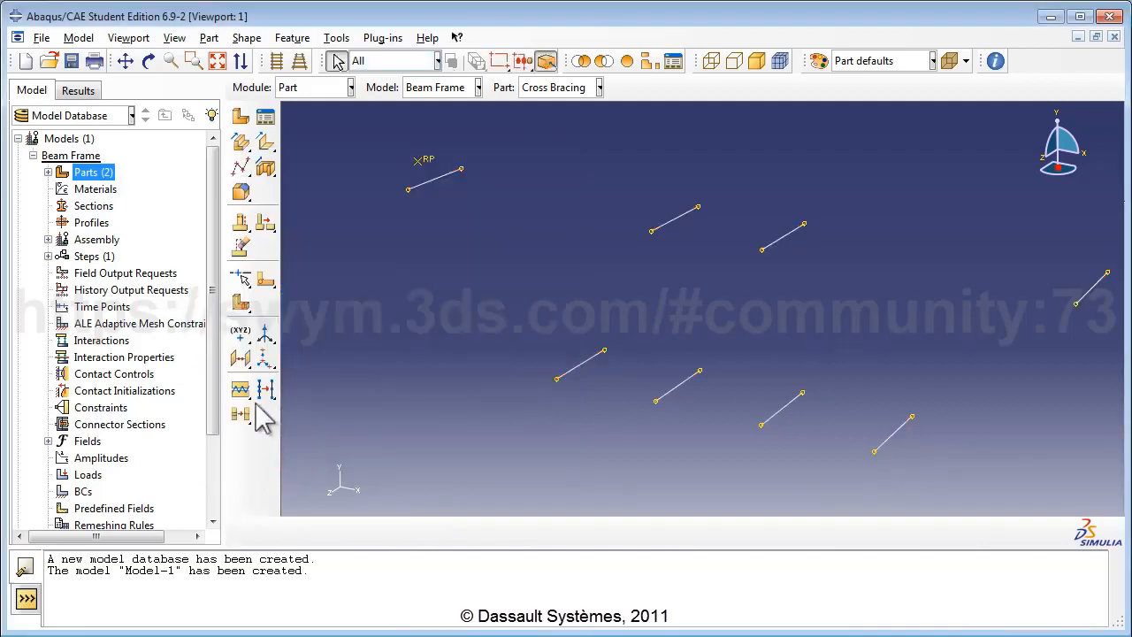
# Step: Save the model database as beamframe1.cae
pyautogui.click(42, 37)
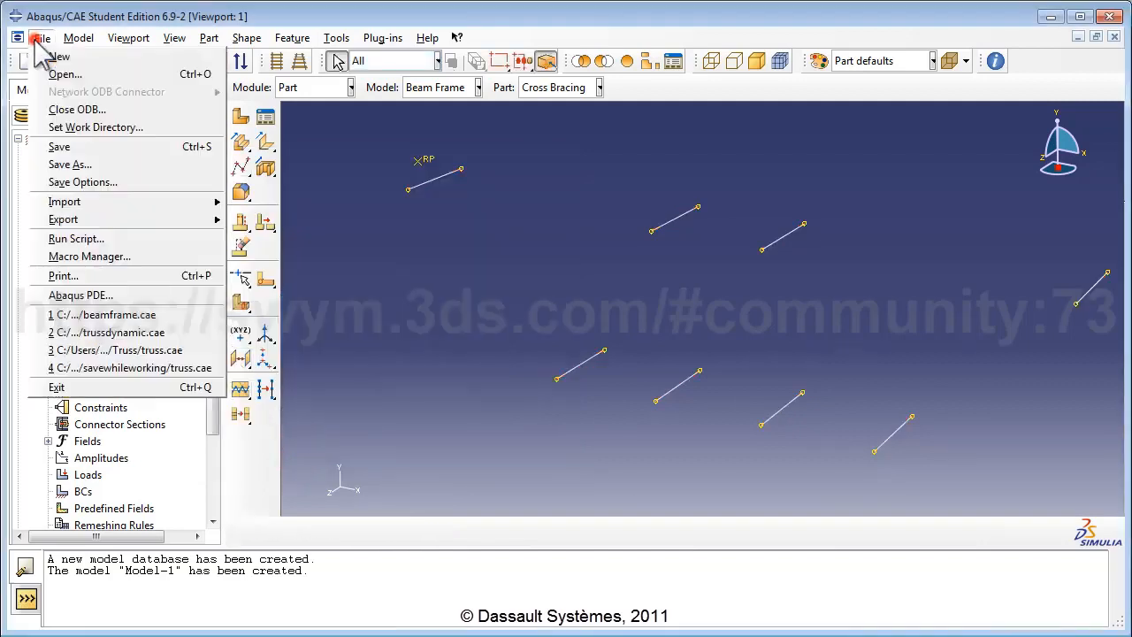
pyautogui.click(60, 146)
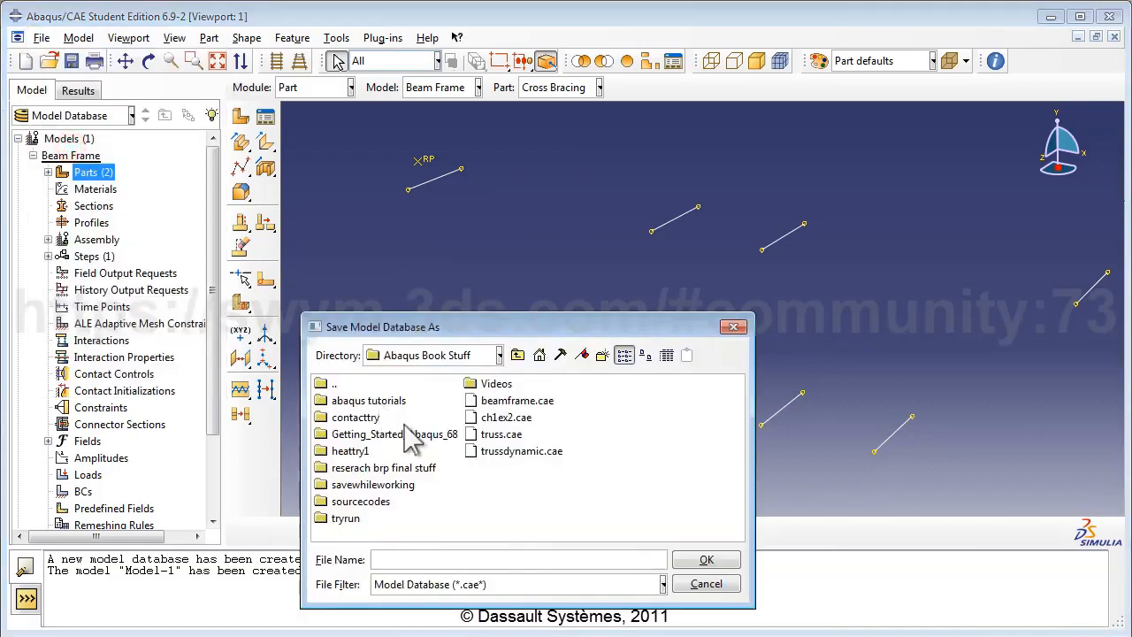
pyautogui.click(389, 559)
pyautogui.write('bea')
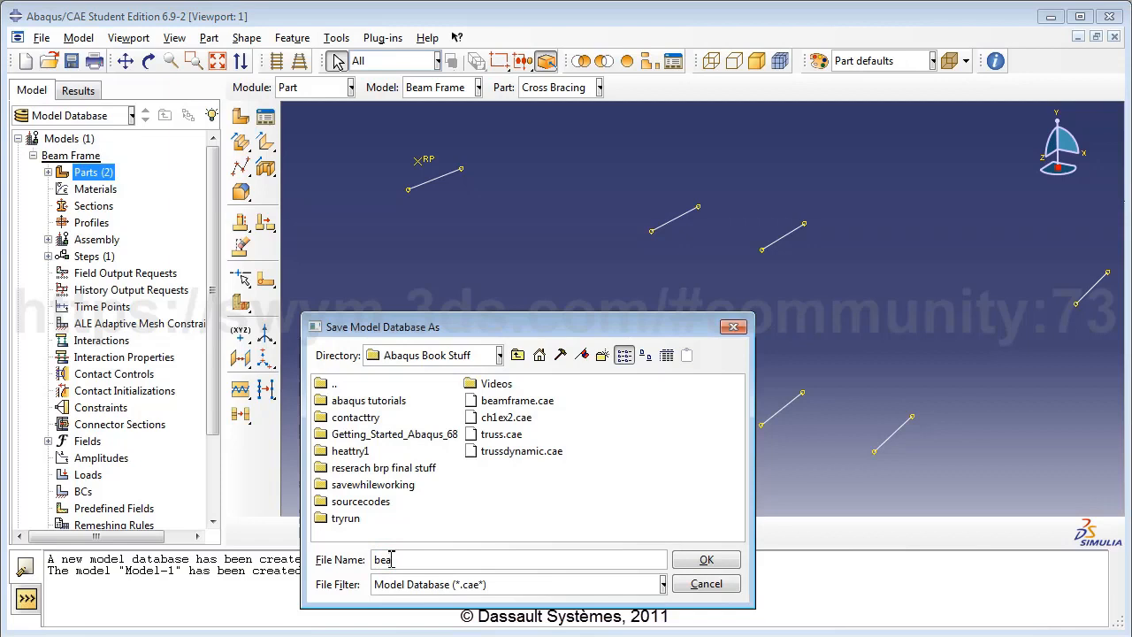
pyautogui.write('mframe1')
pyautogui.click(697, 559)
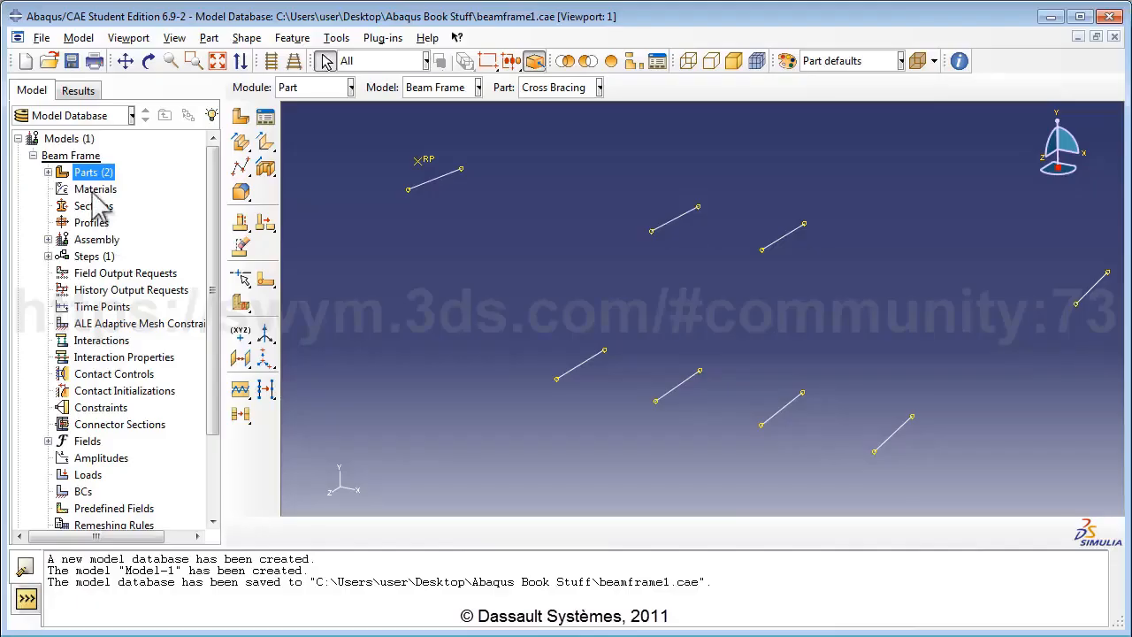
# Step: Create a new material named AISI 1005 Steel with mass density 7872
pyautogui.doubleClick(94, 190)
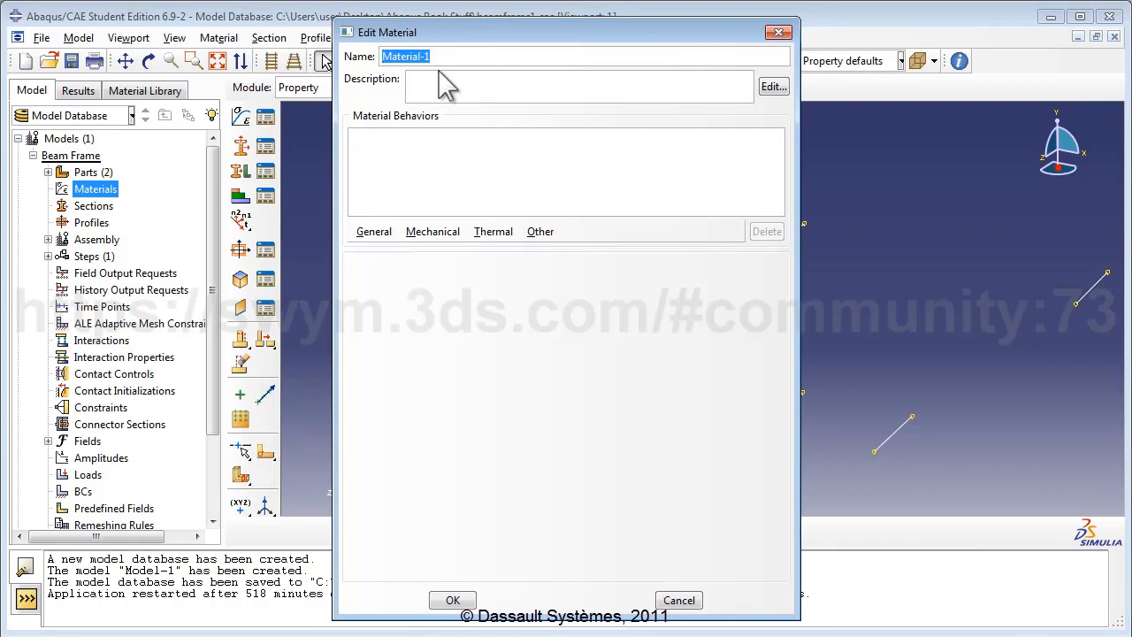
pyautogui.write('AISI 1005 Stee')
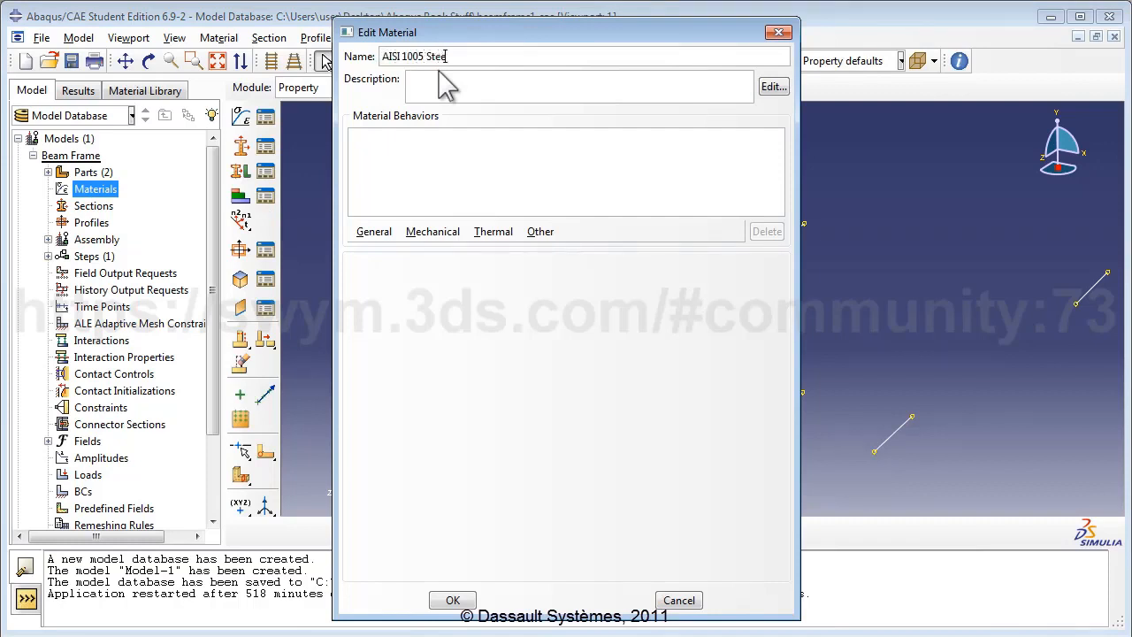
pyautogui.write('l')
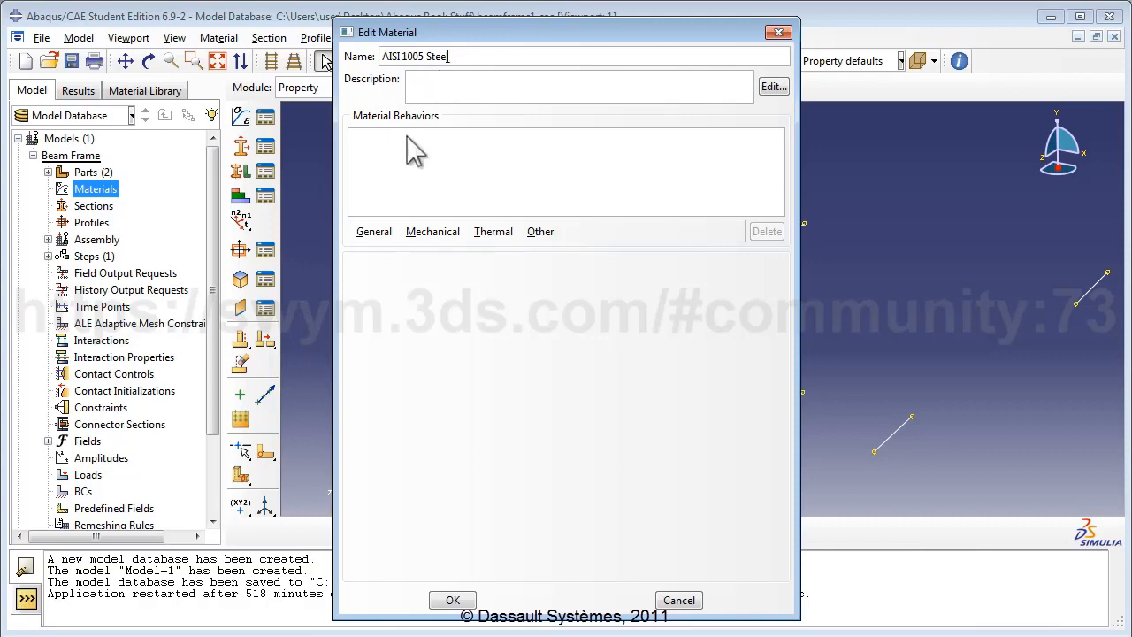
pyautogui.click(375, 232)
pyautogui.click(369, 250)
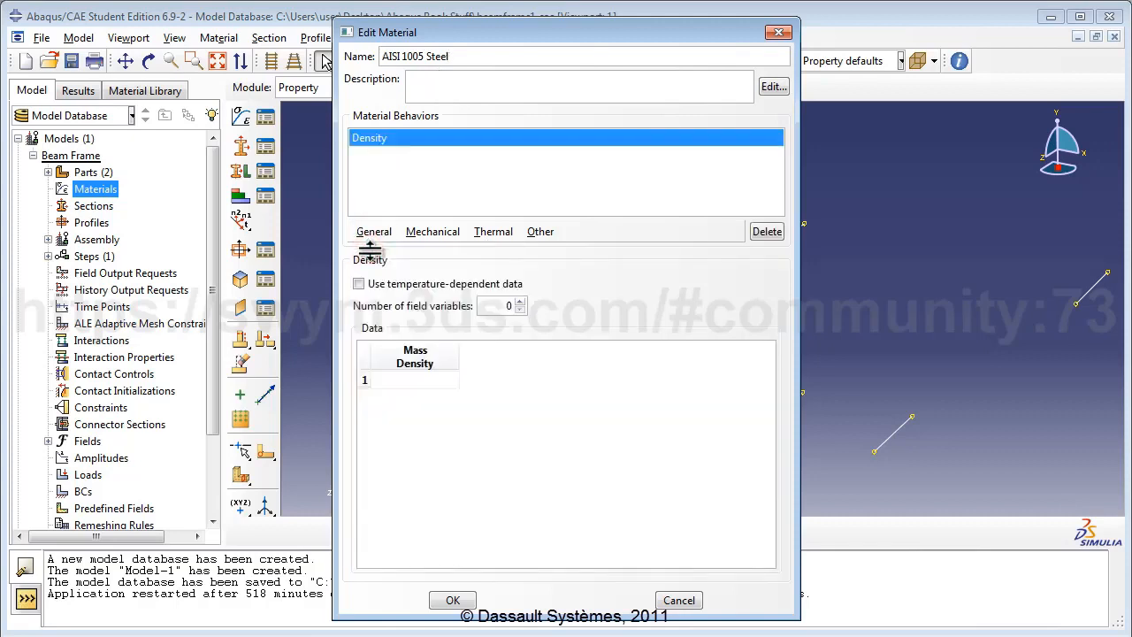
pyautogui.click(428, 381)
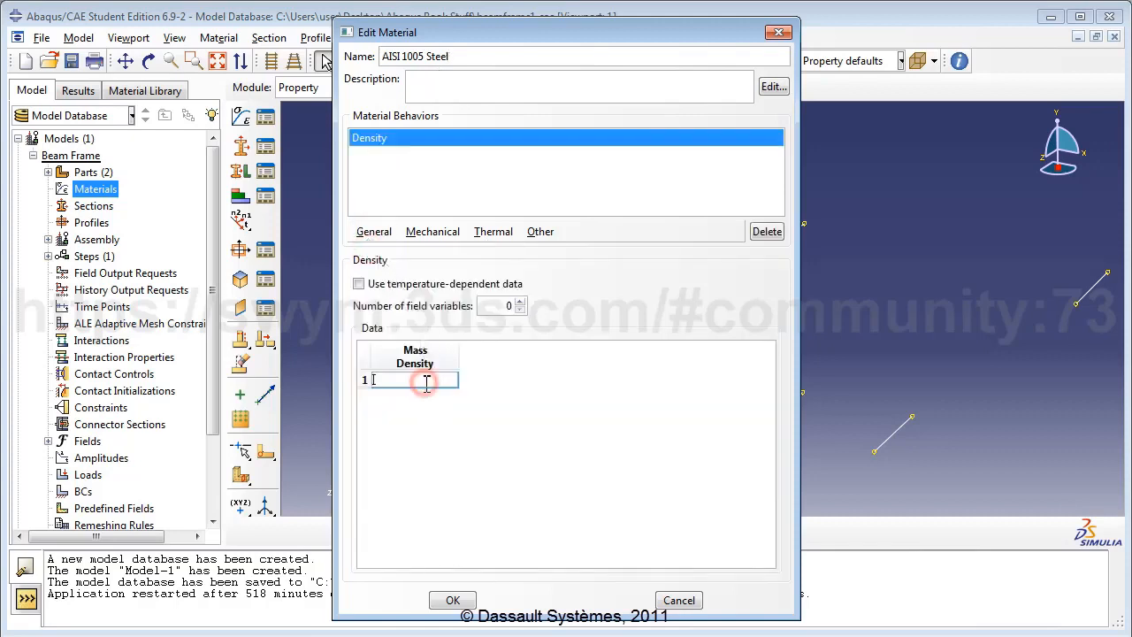
pyautogui.write('7872')
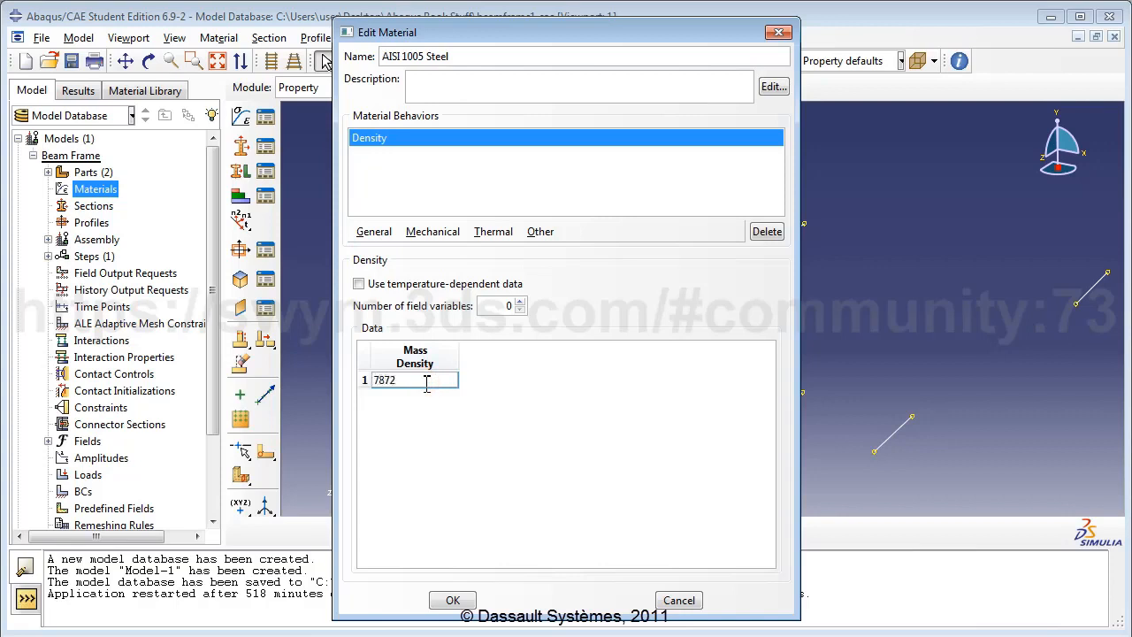
pyautogui.click(485, 394)
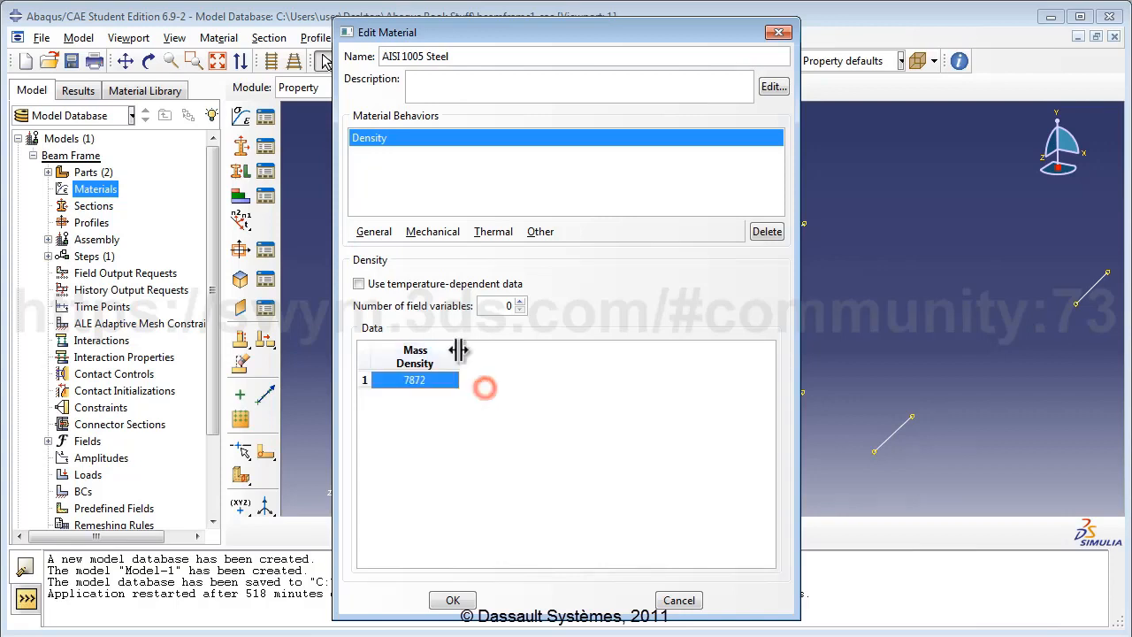
# Step: Add elastic behaviour with Young's modulus 200E9 and Poisson's ratio 0.29, and save the material
pyautogui.click(430, 232)
pyautogui.moveTo(438, 251)
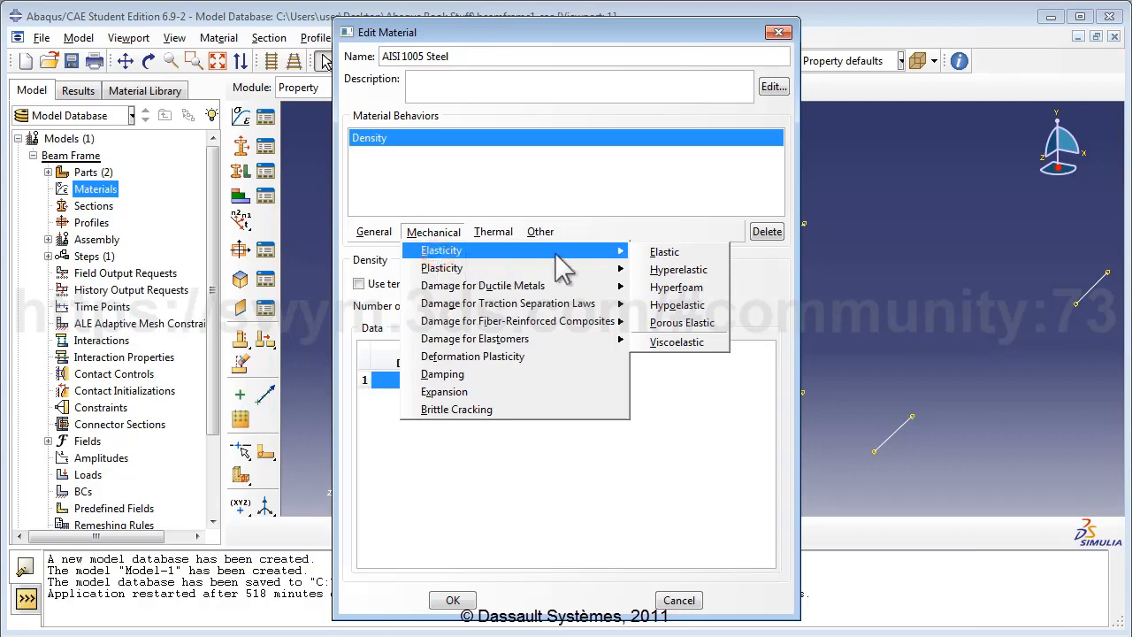
pyautogui.click(659, 253)
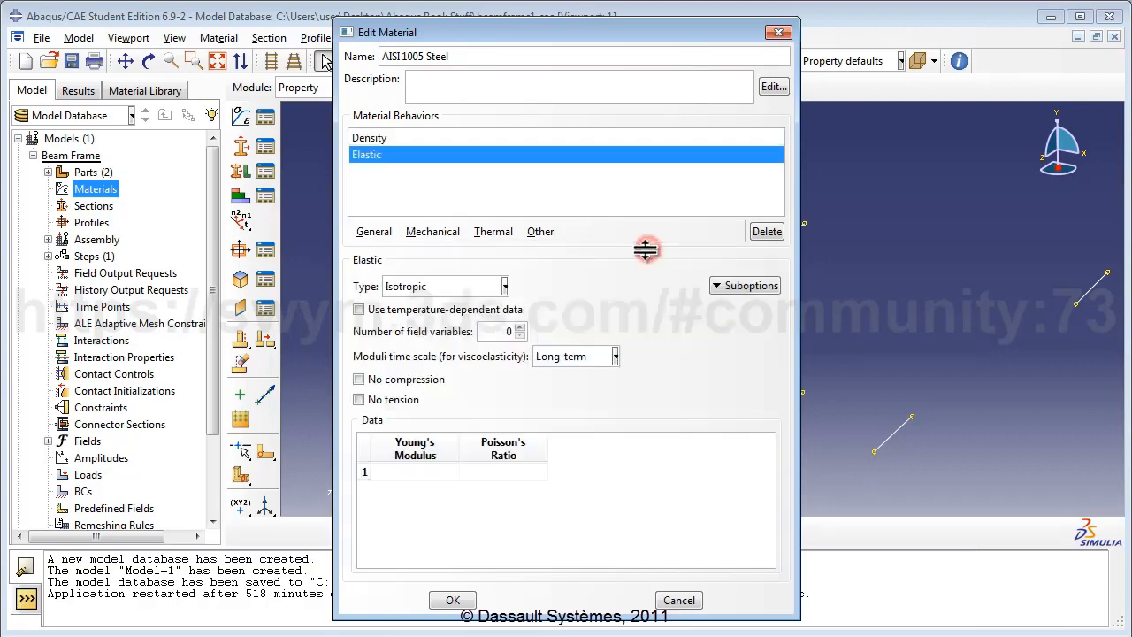
pyautogui.click(415, 469)
pyautogui.write('200E')
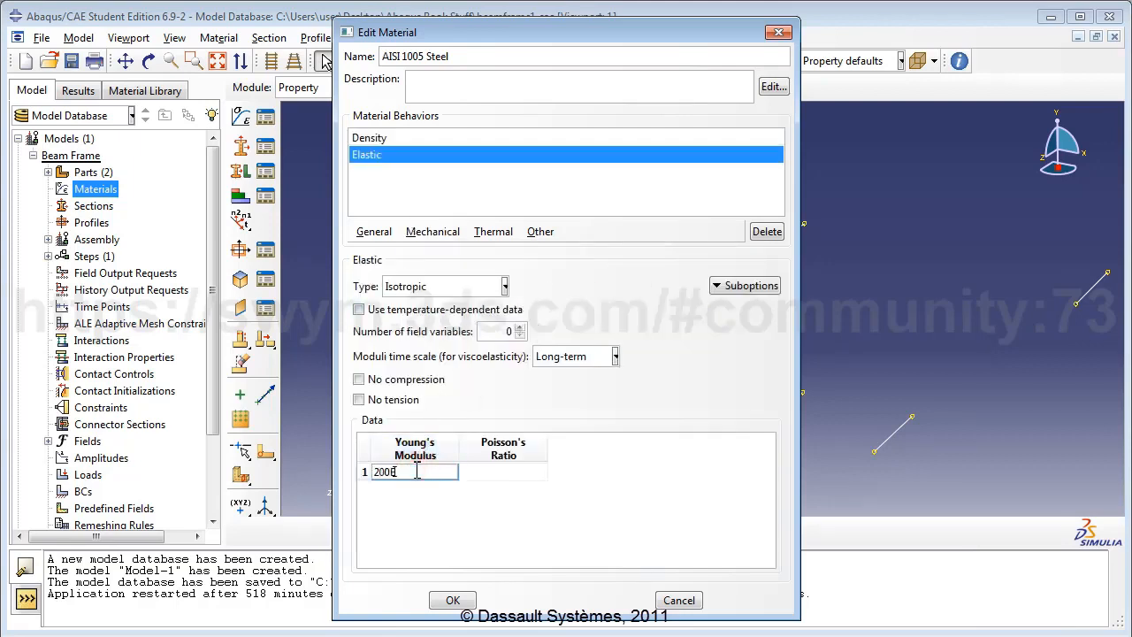
pyautogui.write('9')
pyautogui.click(486, 472)
pyautogui.write('0.29')
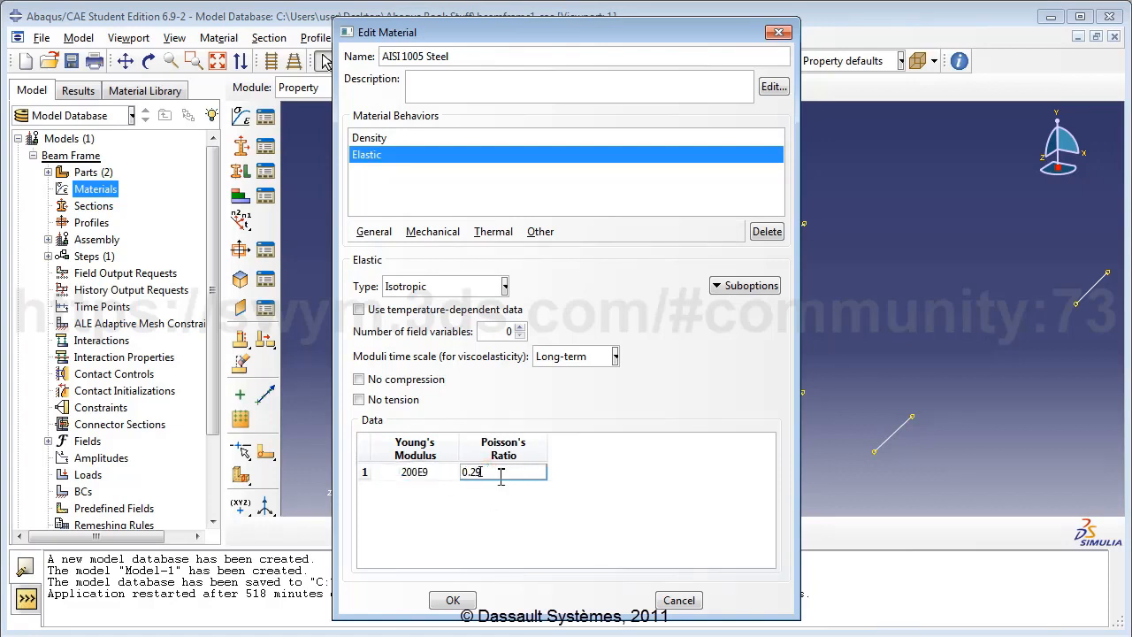
pyautogui.click(561, 510)
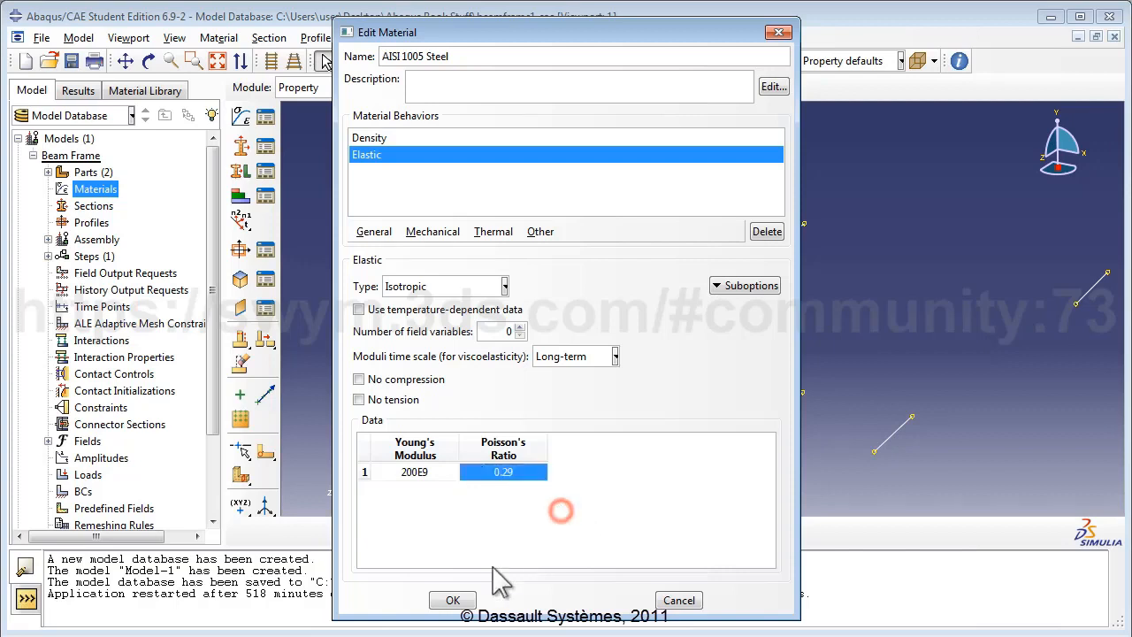
pyautogui.click(450, 600)
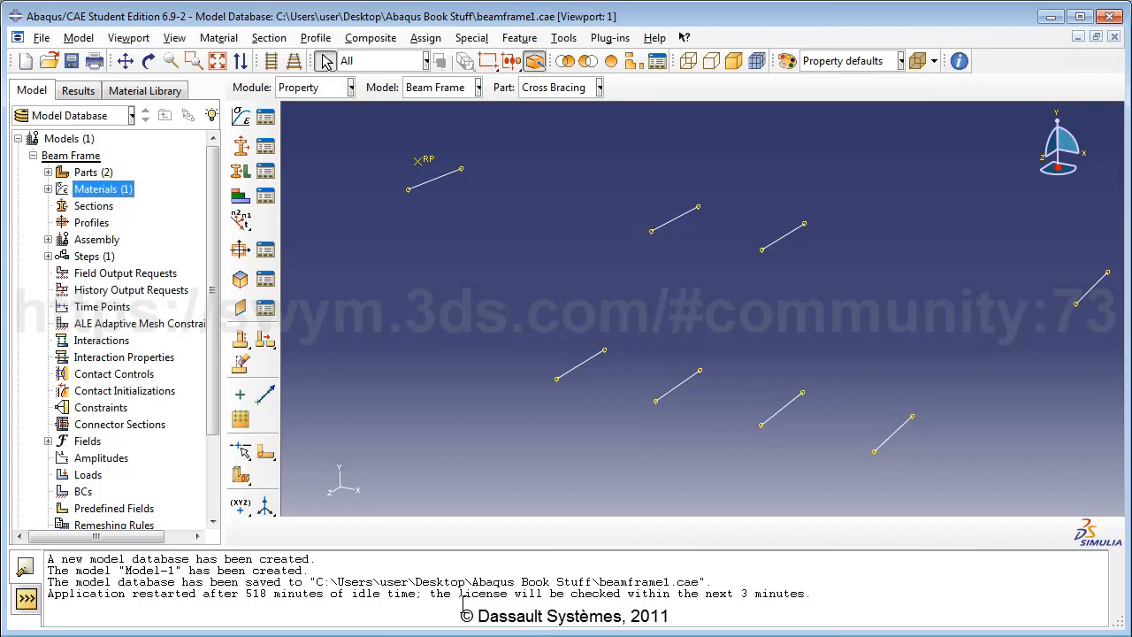
# Step: Create I-profile FrameProfile: l 0.075, h 0.15, b1/b2 0.12, t1/t2 0.02, t3 0.04
pyautogui.doubleClick(92, 223)
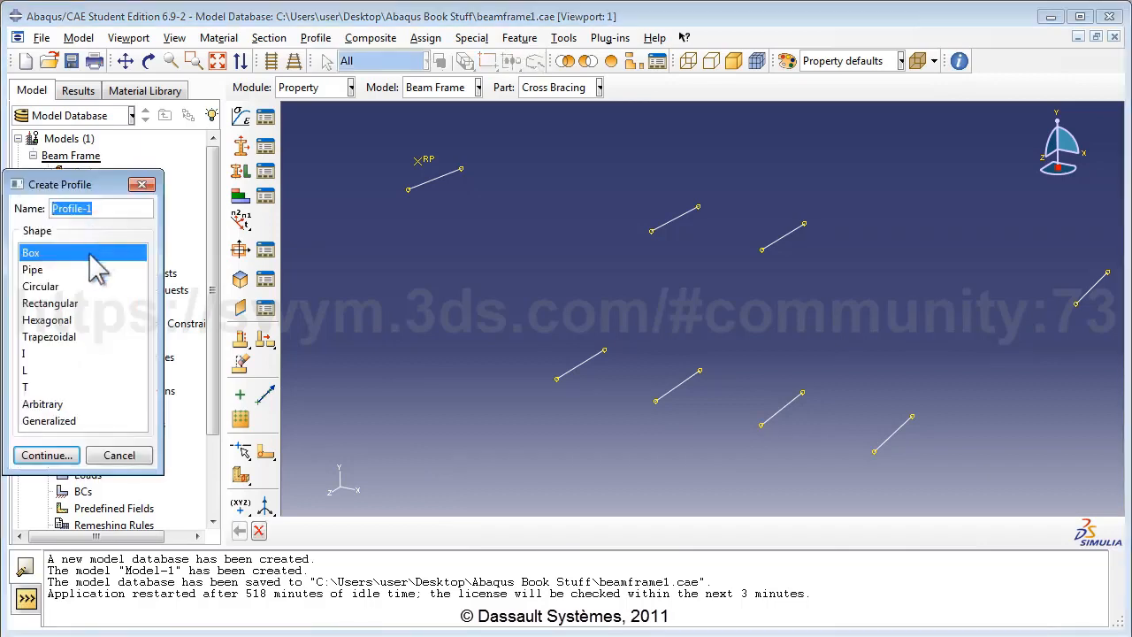
pyautogui.write('Fr')
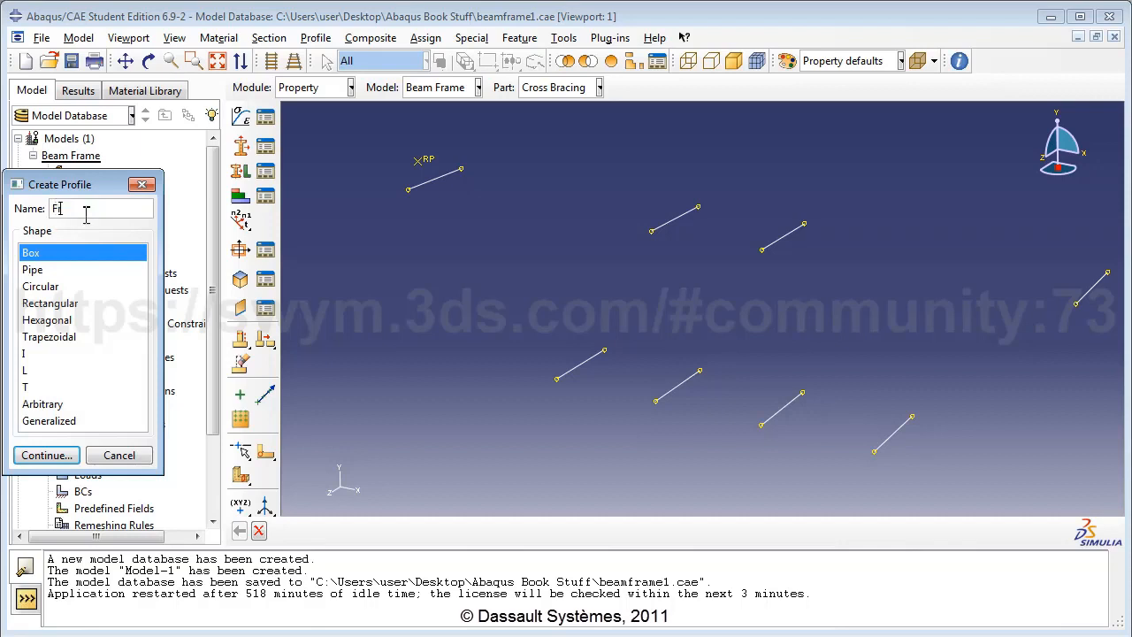
pyautogui.write('ameProfile')
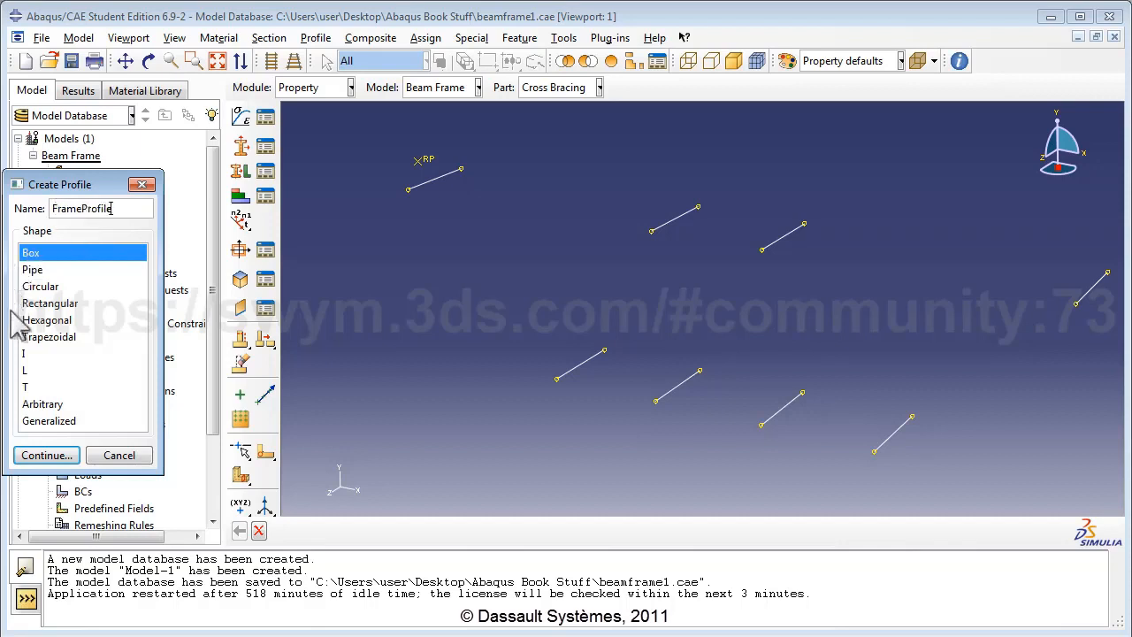
pyautogui.click(27, 354)
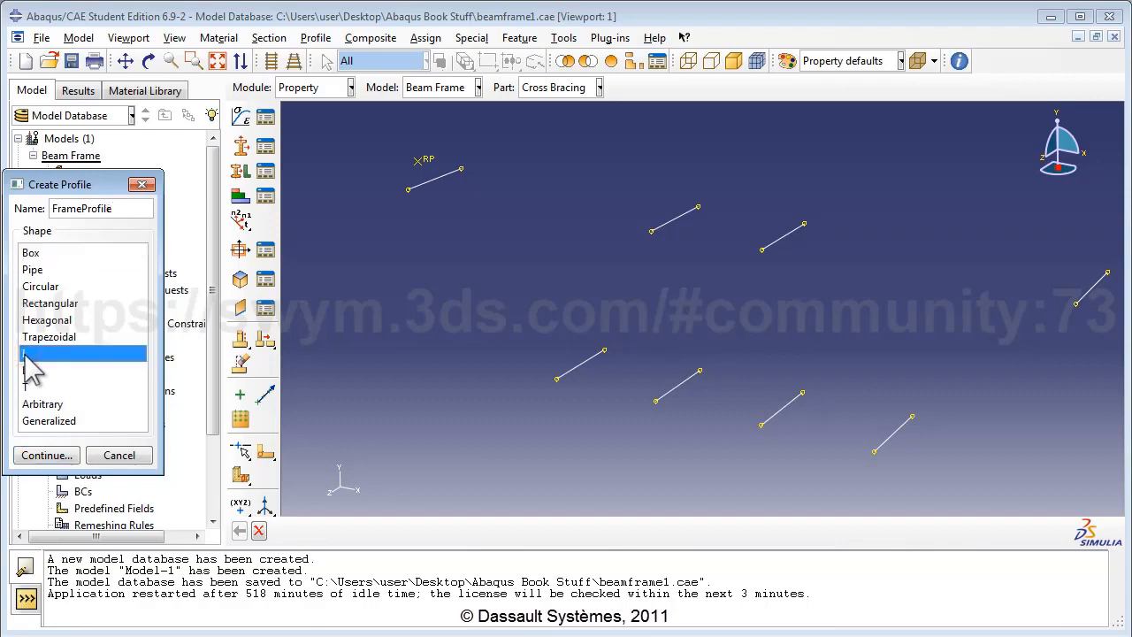
pyautogui.click(60, 456)
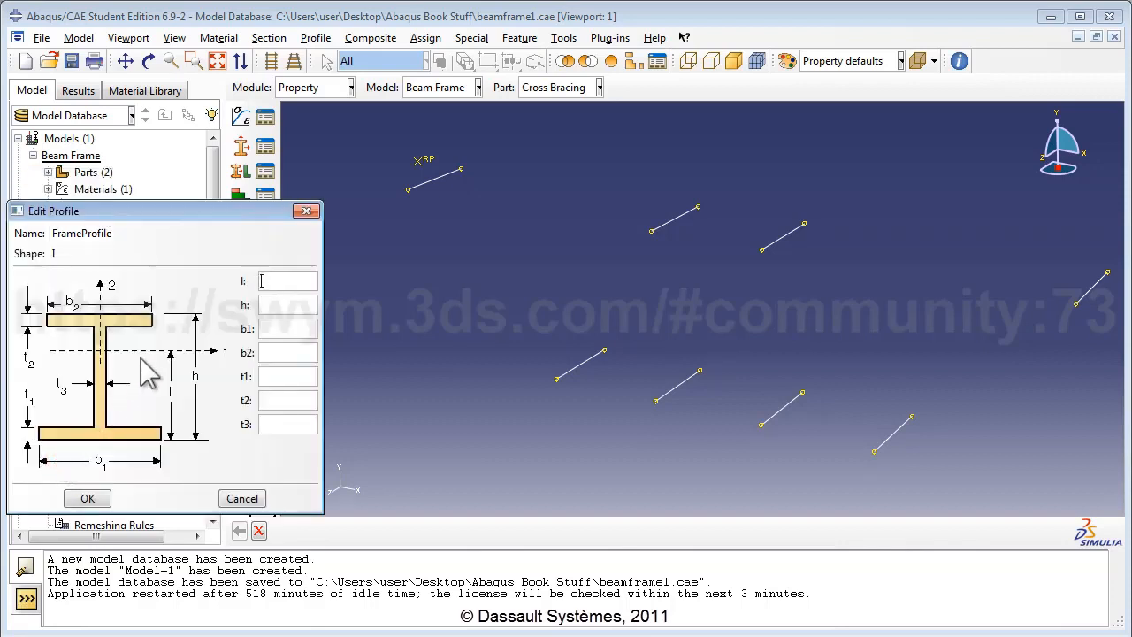
pyautogui.click(279, 282)
pyautogui.write('0')
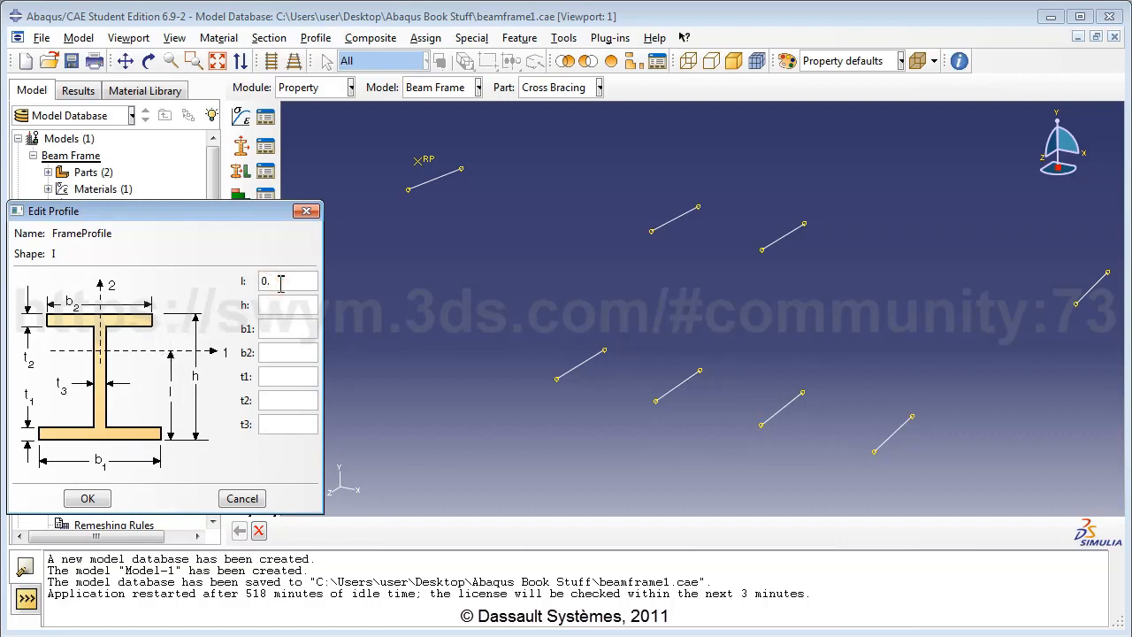
pyautogui.write('.0')
pyautogui.write('76')
pyautogui.write('0.15')
pyautogui.write('0.12')
pyautogui.press('Tab')
pyautogui.write('0.120.020')
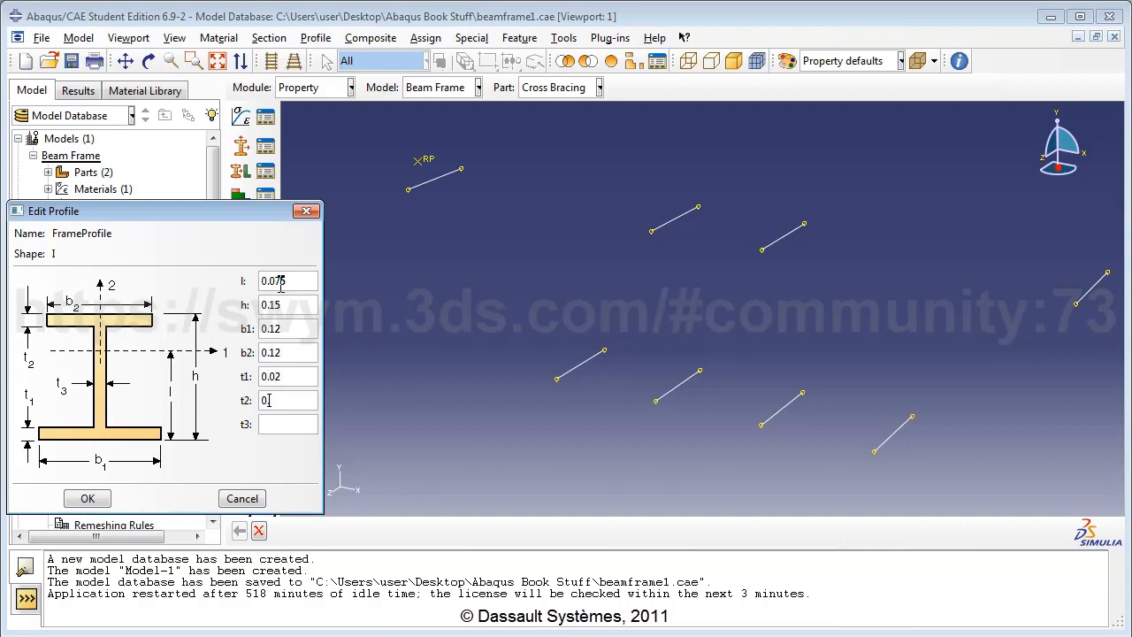
pyautogui.write('.02')
pyautogui.write('0')
pyautogui.write('.04')
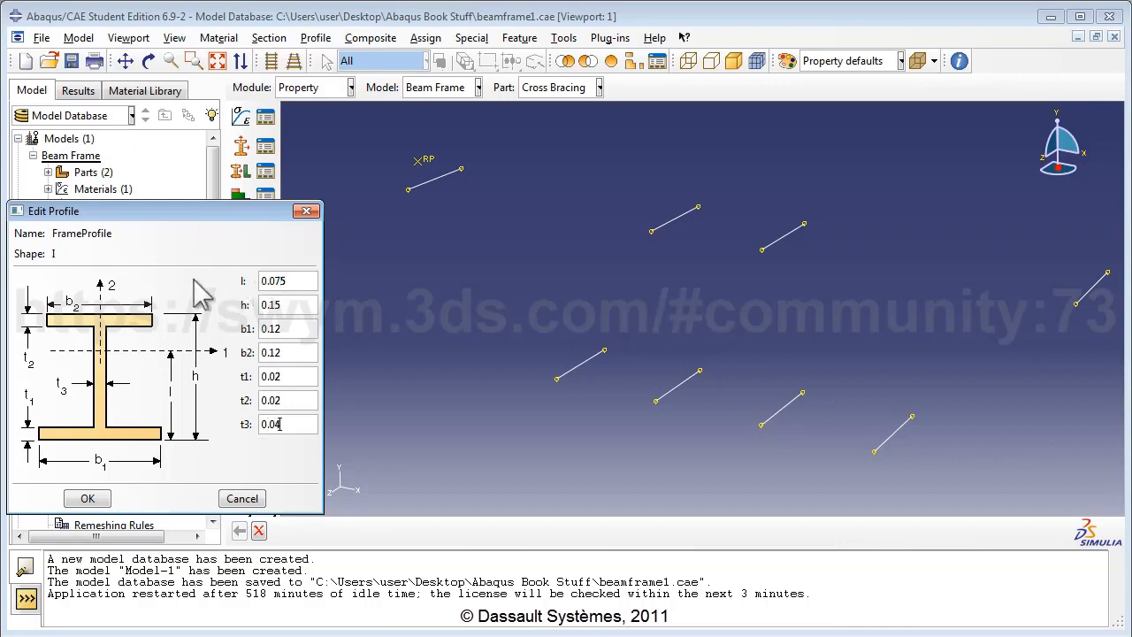
pyautogui.click(87, 499)
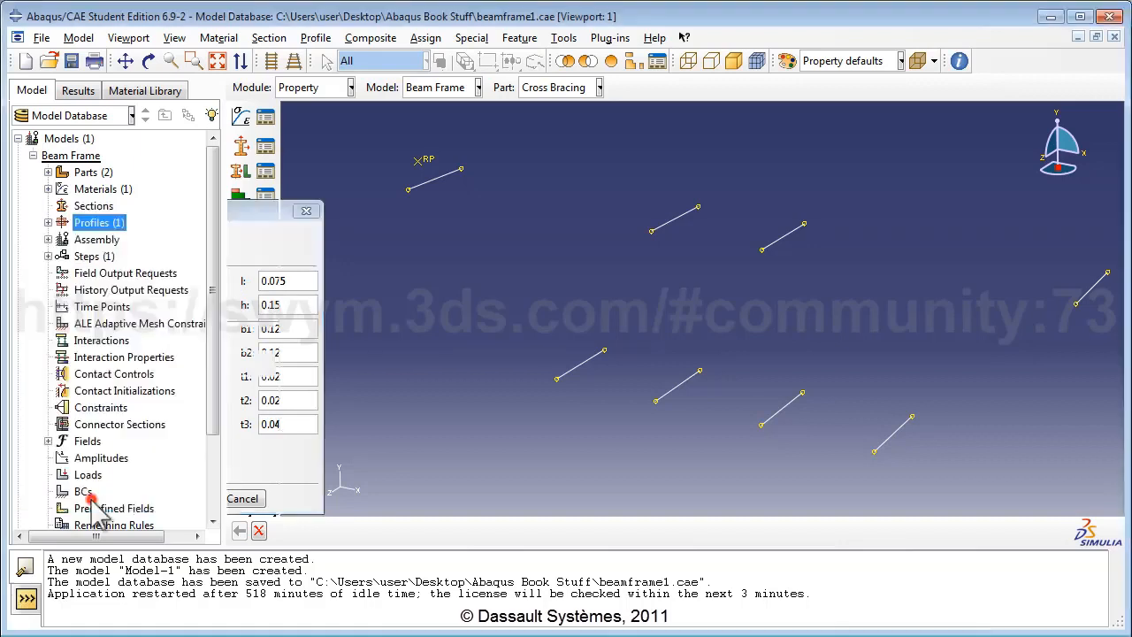
# Step: Create I-profile CrossProfile: l 0.06, h 0.12, b1 0.11, b2 0.08, t1/t2 0.01, t3 0.02
pyautogui.doubleClick(100, 223)
pyautogui.write('Cros')
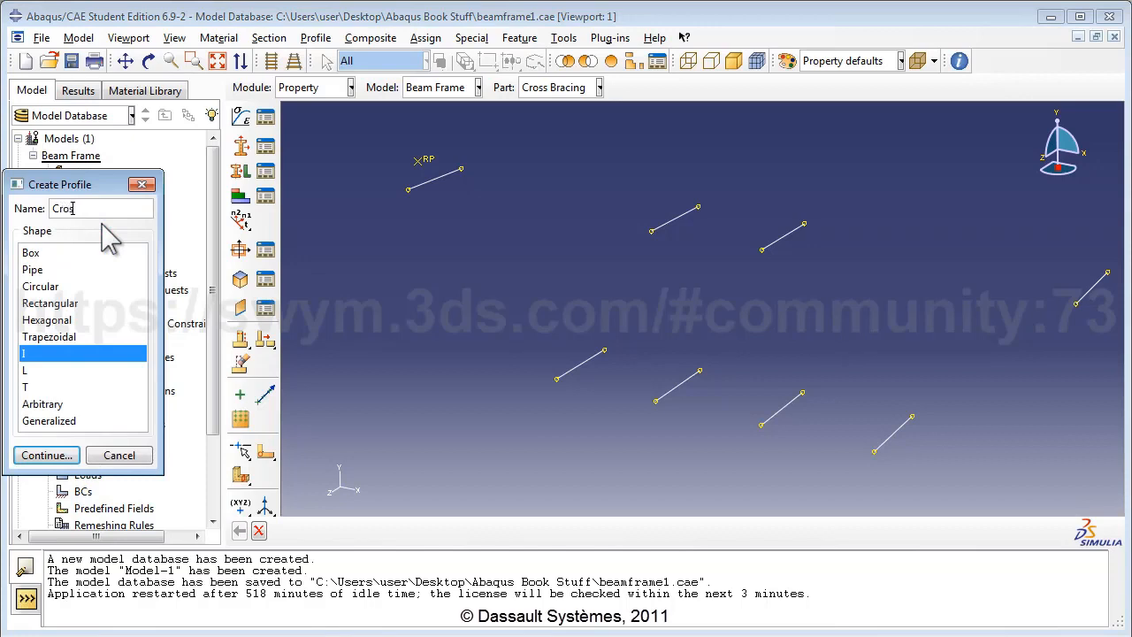
pyautogui.write('sProfile')
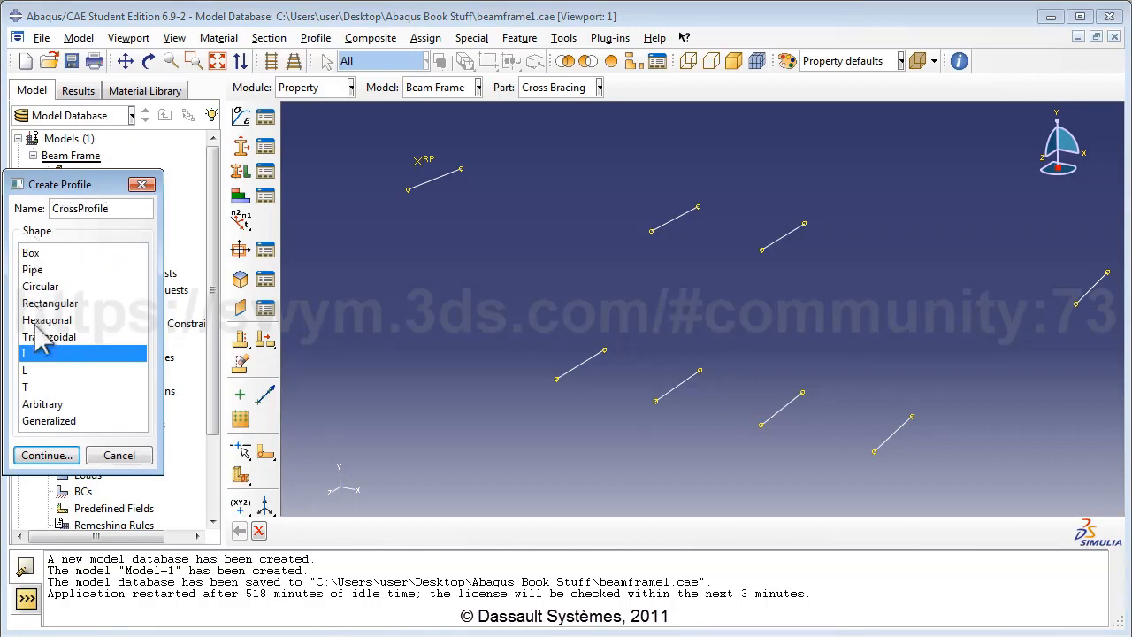
pyautogui.click(38, 455)
pyautogui.click(279, 281)
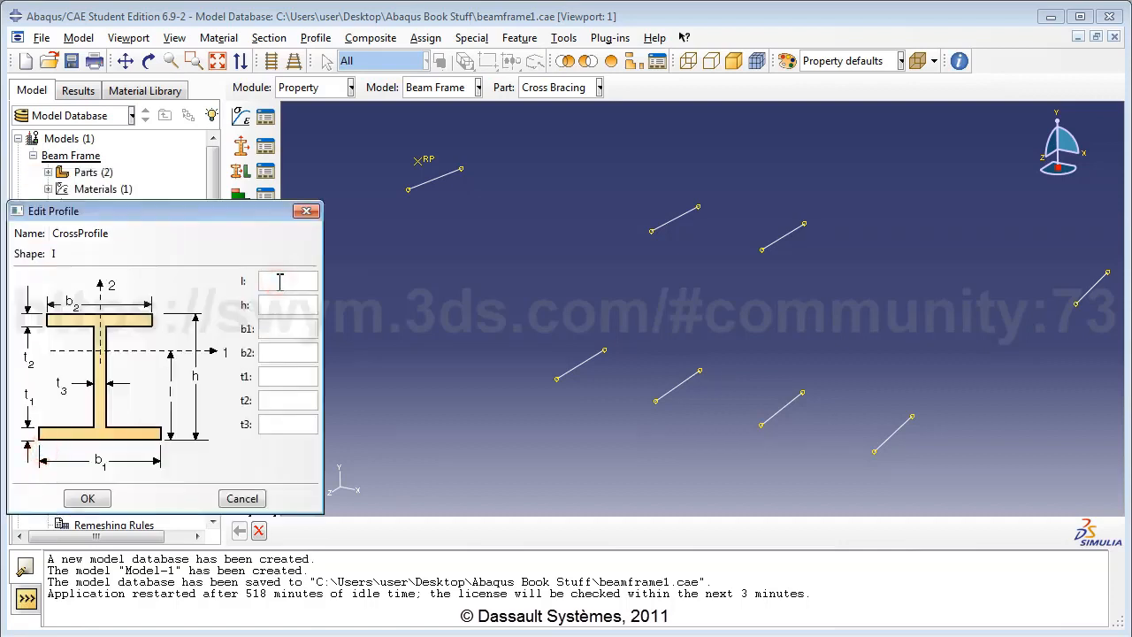
pyautogui.write('0.06')
pyautogui.press('Tab')
pyautogui.write('0.12')
pyautogui.write('0.11')
pyautogui.press('Tab')
pyautogui.write('0.080.')
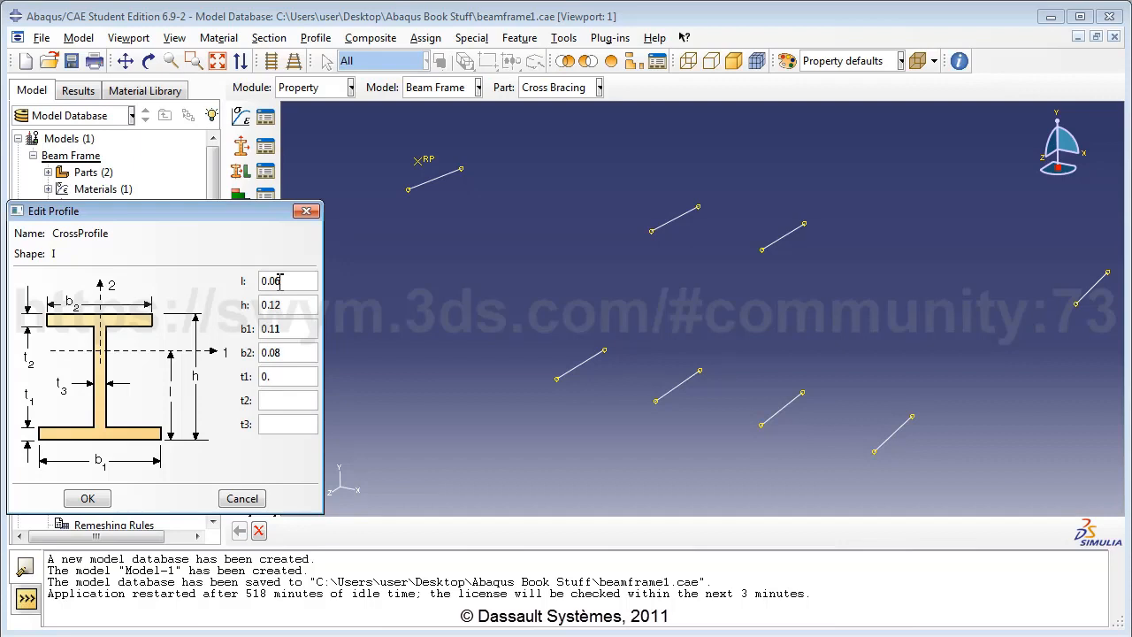
pyautogui.write('010.01')
pyautogui.press('Tab')
pyautogui.write('0.02')
pyautogui.click(86, 498)
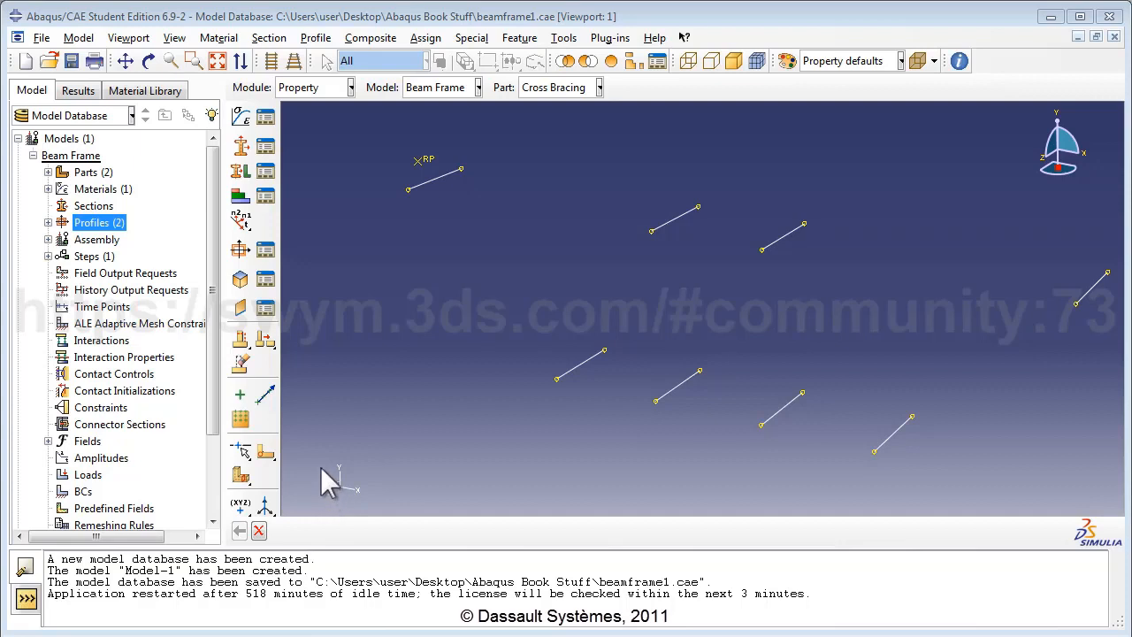
# Step: Start a section named Frame Section with Beam category and Beam type
pyautogui.click(94, 207)
pyautogui.doubleClick(98, 211)
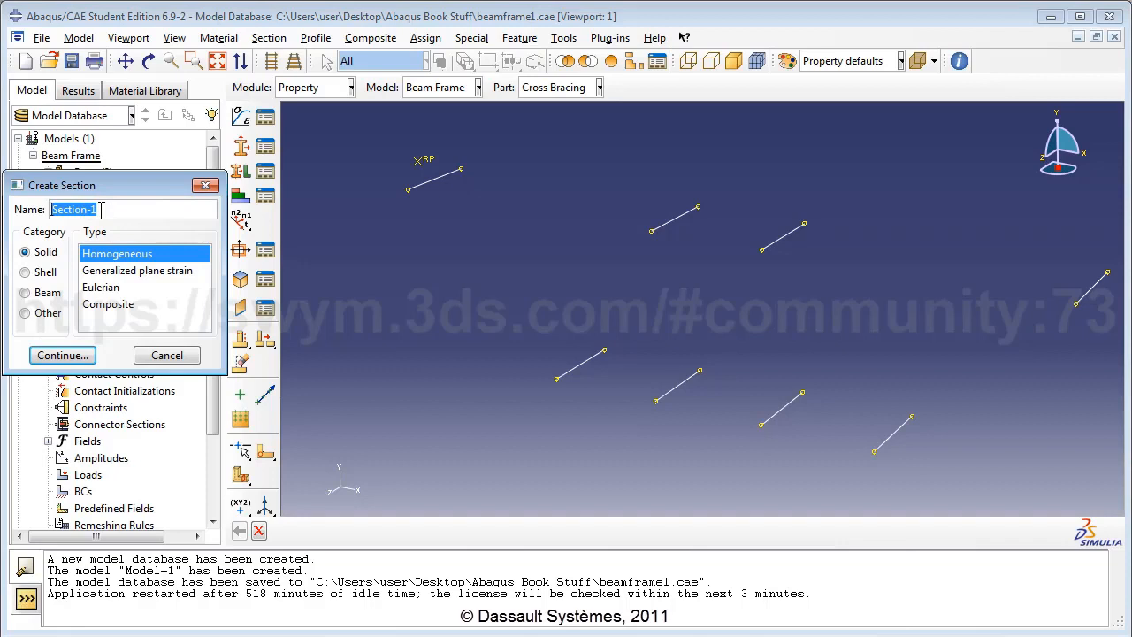
pyautogui.write('FrameSe')
pyautogui.press('BackSpace')
pyautogui.press('BackSpace')
pyautogui.write('Sectio')
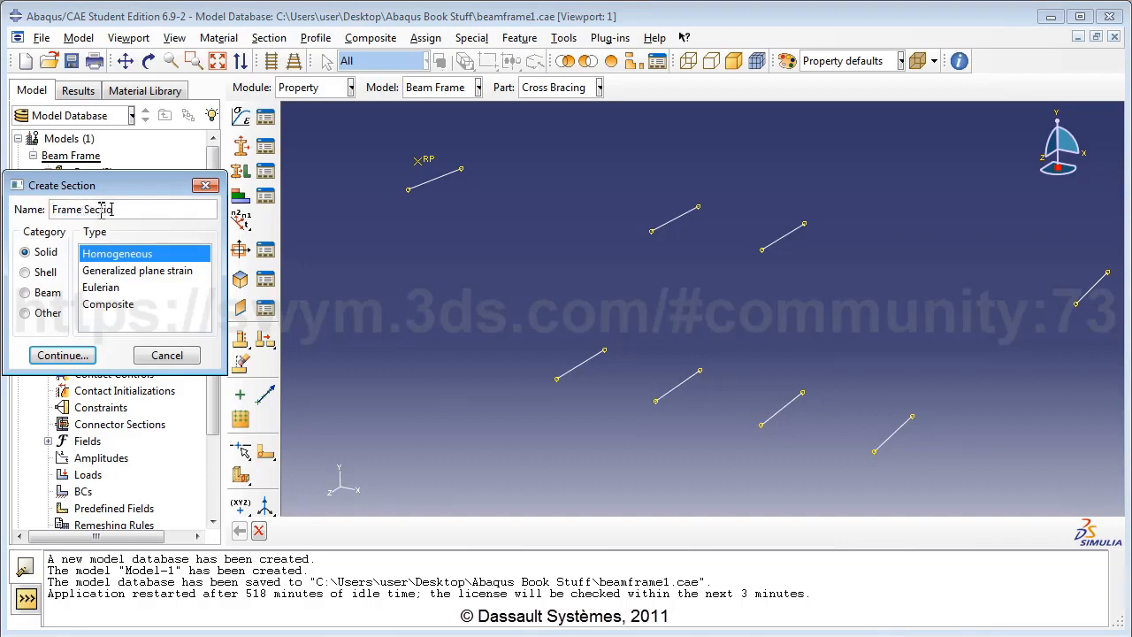
pyautogui.write('n')
pyautogui.click(44, 293)
pyautogui.click(99, 256)
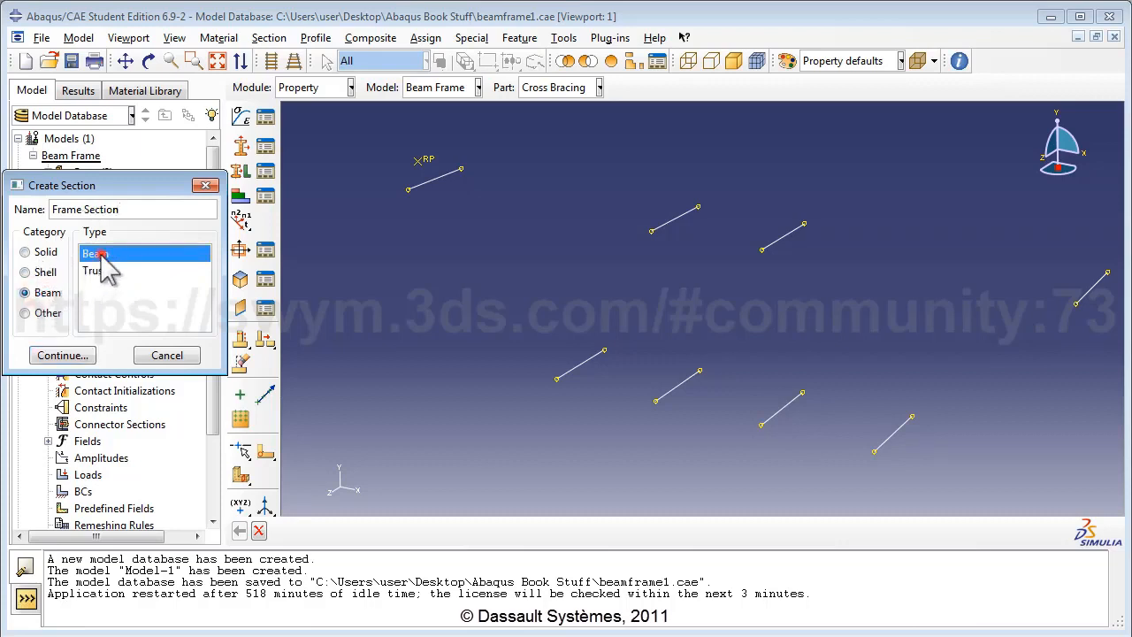
pyautogui.click(84, 356)
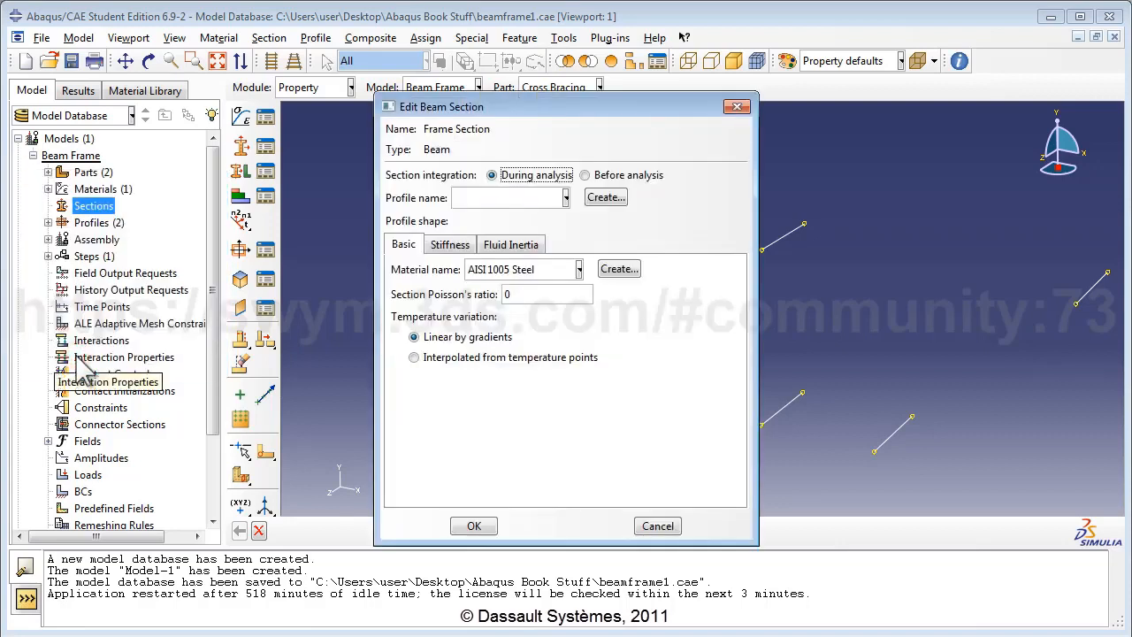
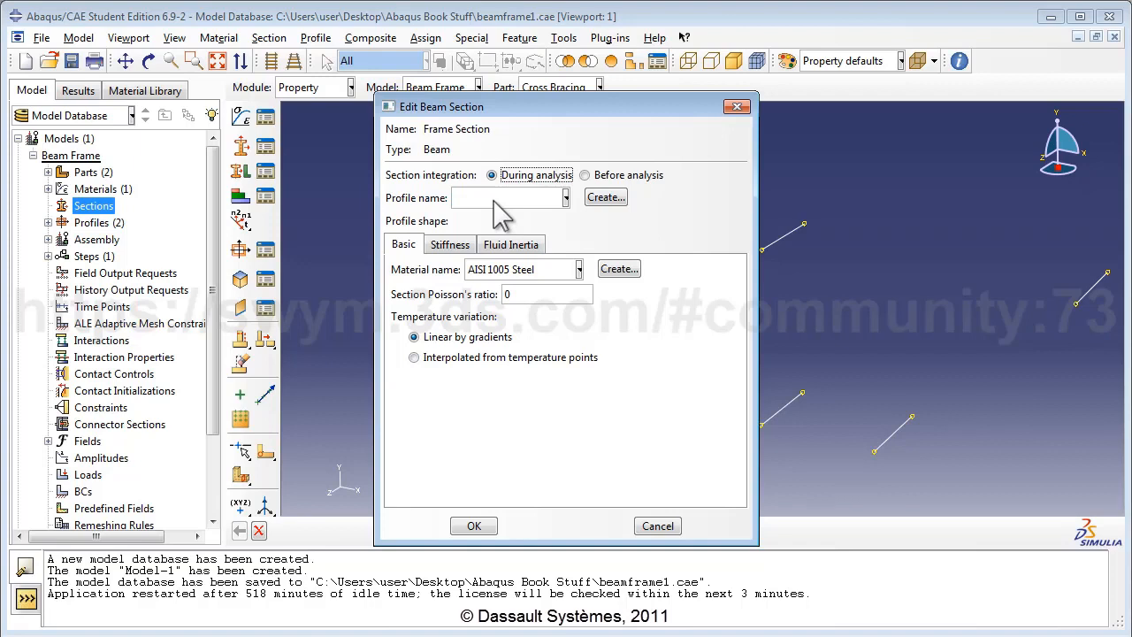
# Step: Give Frame Section the I-shaped FrameProfile with AISI 1005 Steel as its material
pyautogui.click(495, 200)
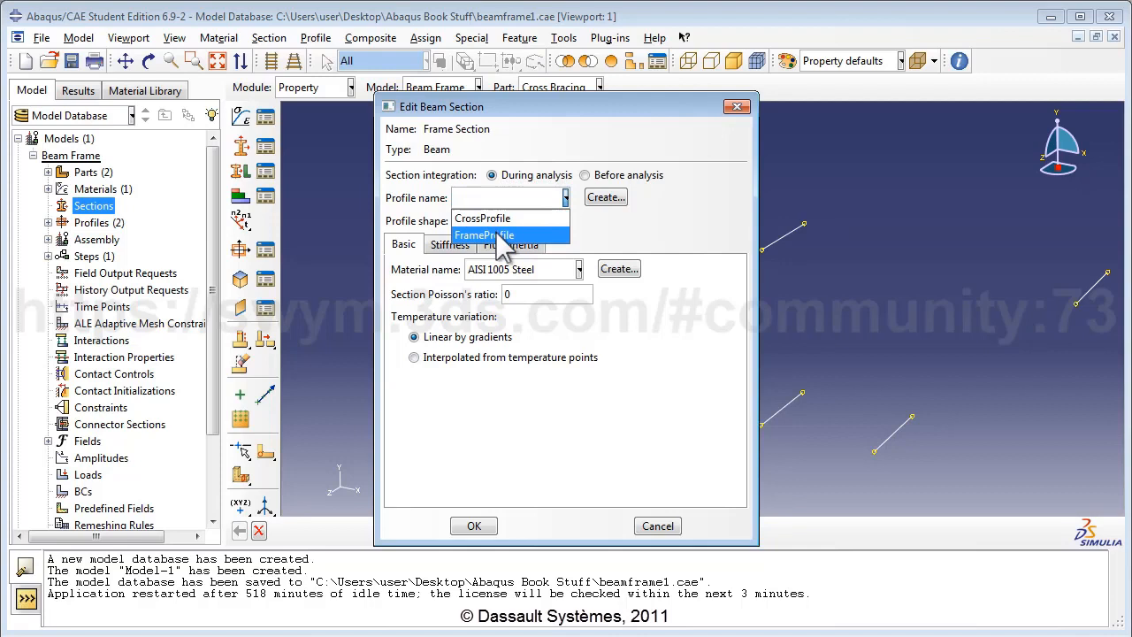
pyautogui.click(503, 235)
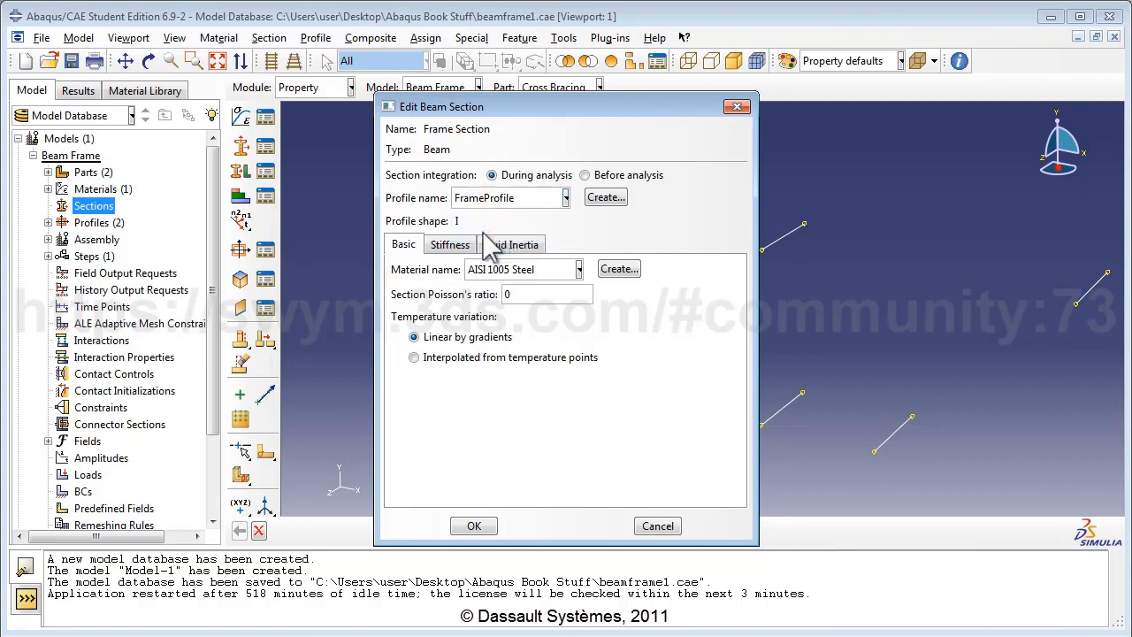
pyautogui.click(525, 270)
pyautogui.click(528, 286)
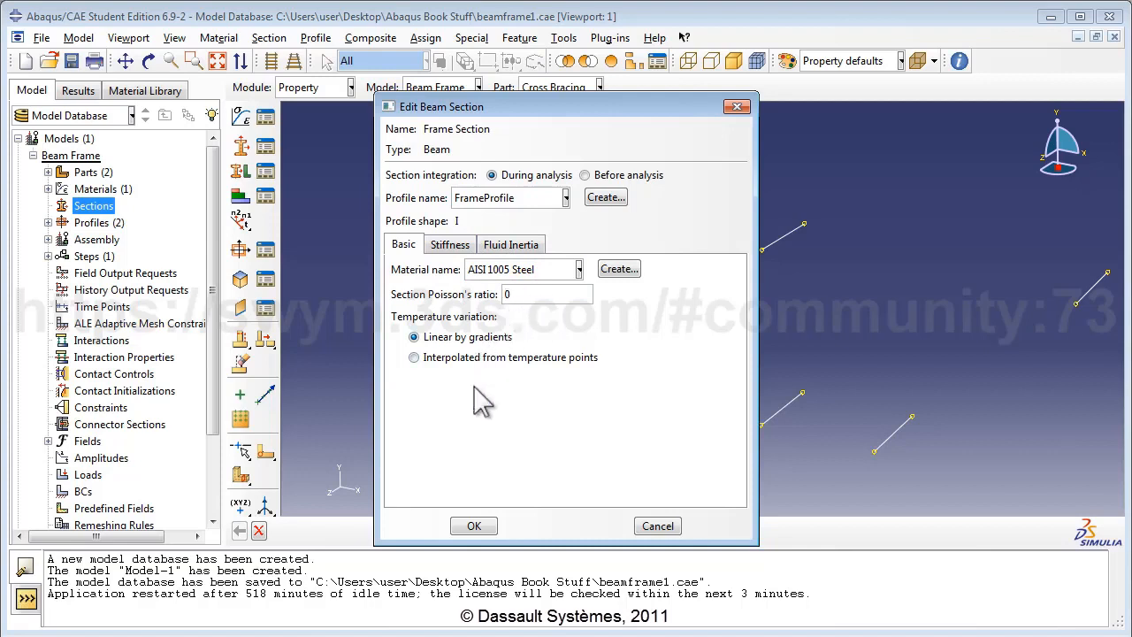
pyautogui.click(471, 527)
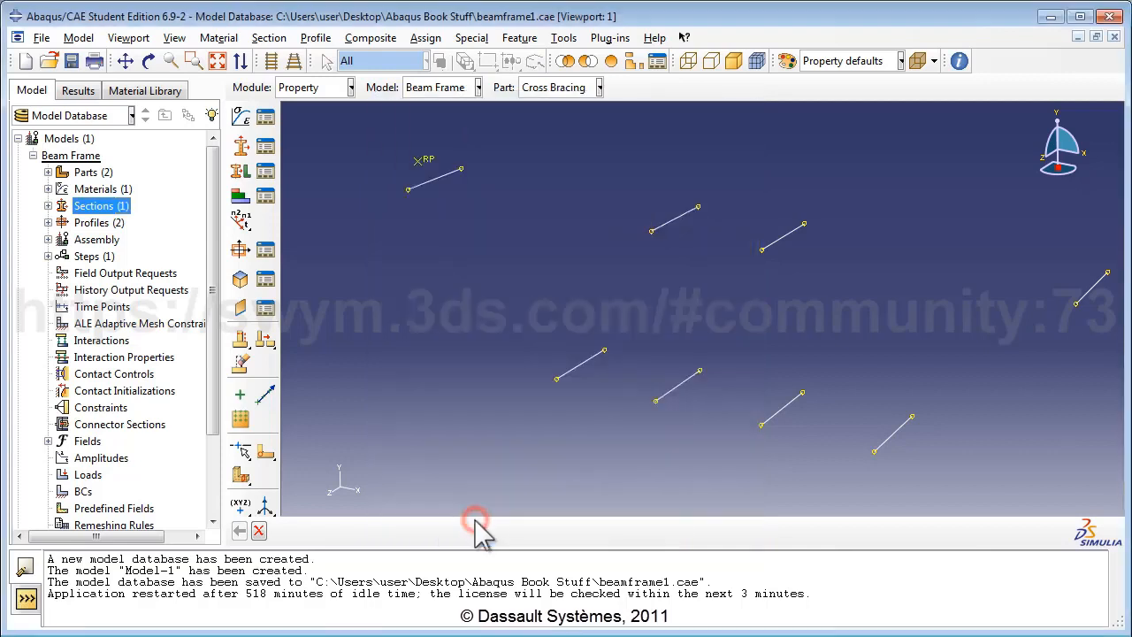
# Step: Create a beam section named 'Cross Section' using CrossProfile and AISI 1005 Steel
pyautogui.doubleClick(113, 207)
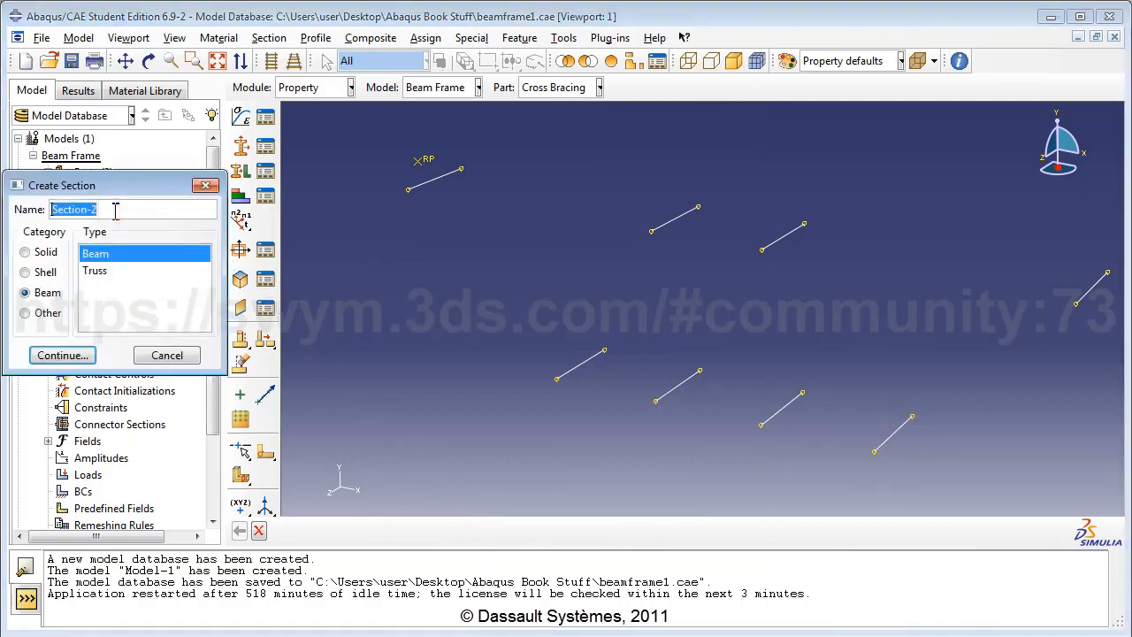
pyautogui.write('Cross')
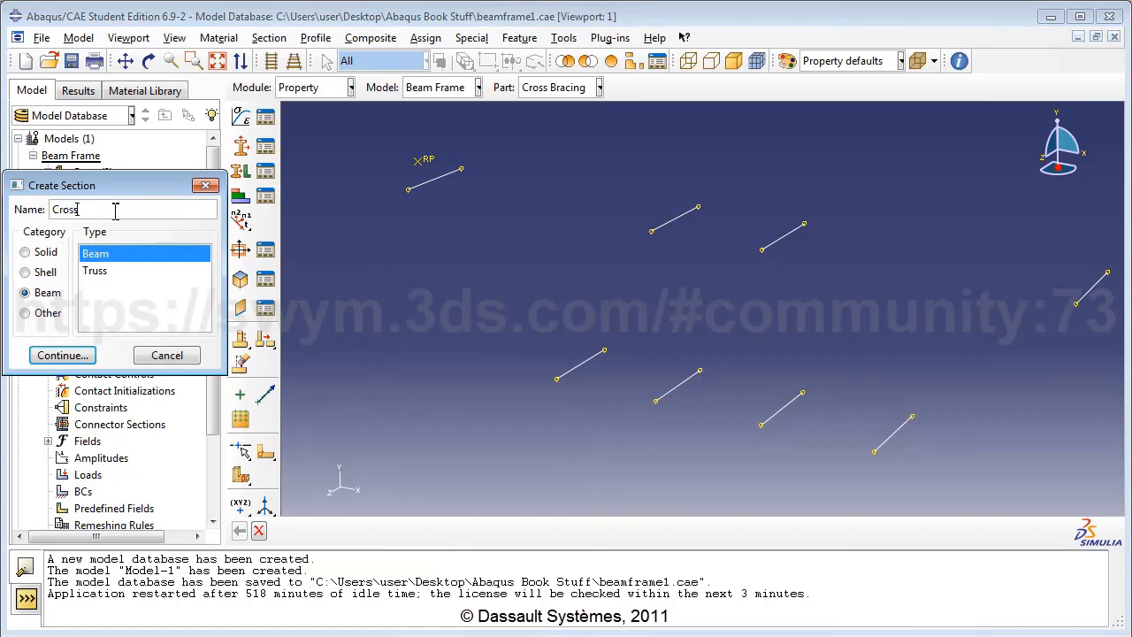
pyautogui.write(' Section')
pyautogui.click(25, 293)
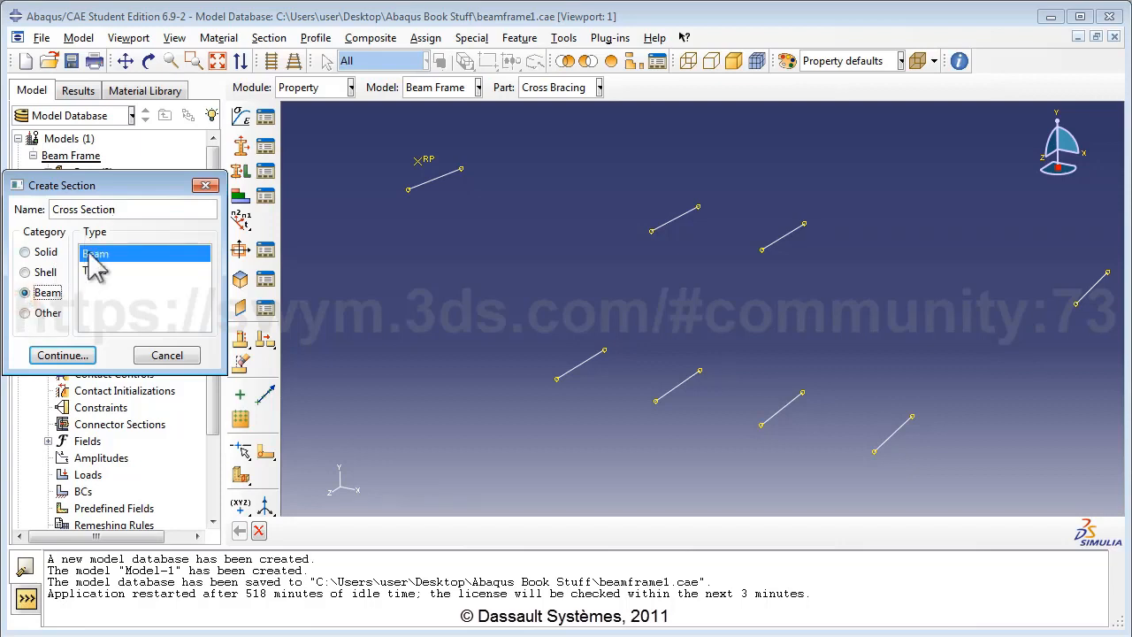
pyautogui.click(82, 356)
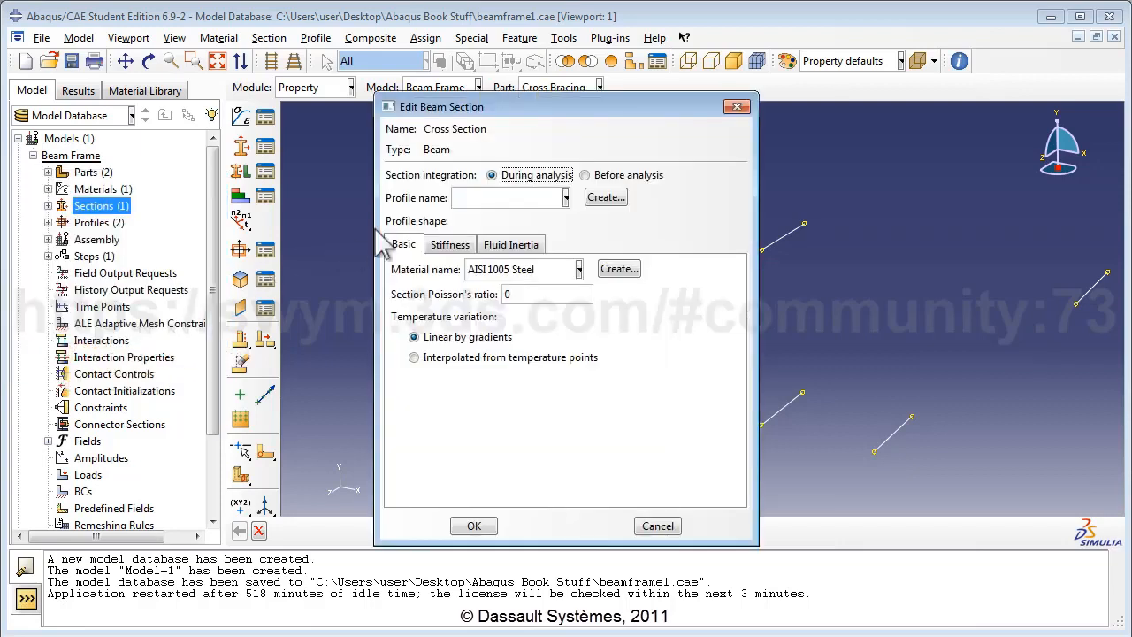
pyautogui.click(479, 200)
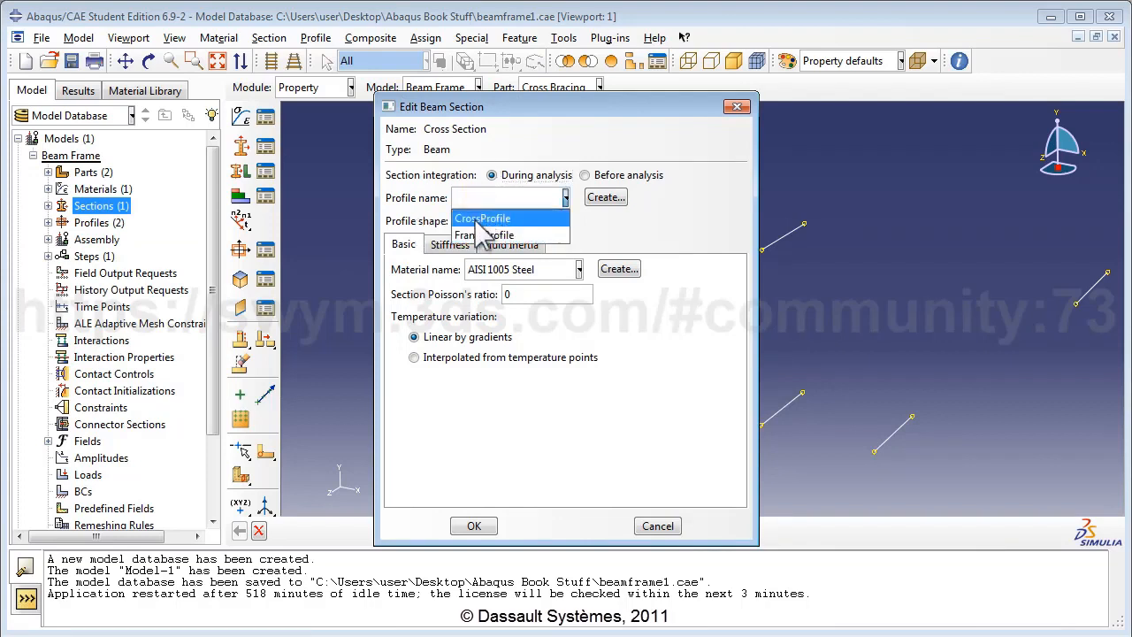
pyautogui.click(479, 218)
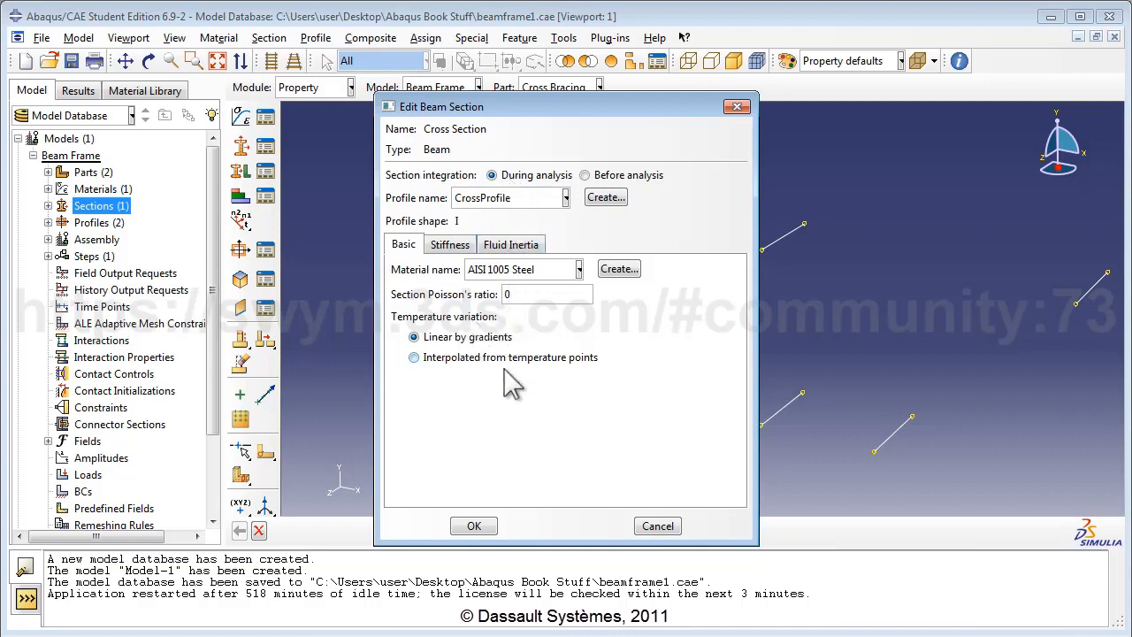
pyautogui.click(473, 527)
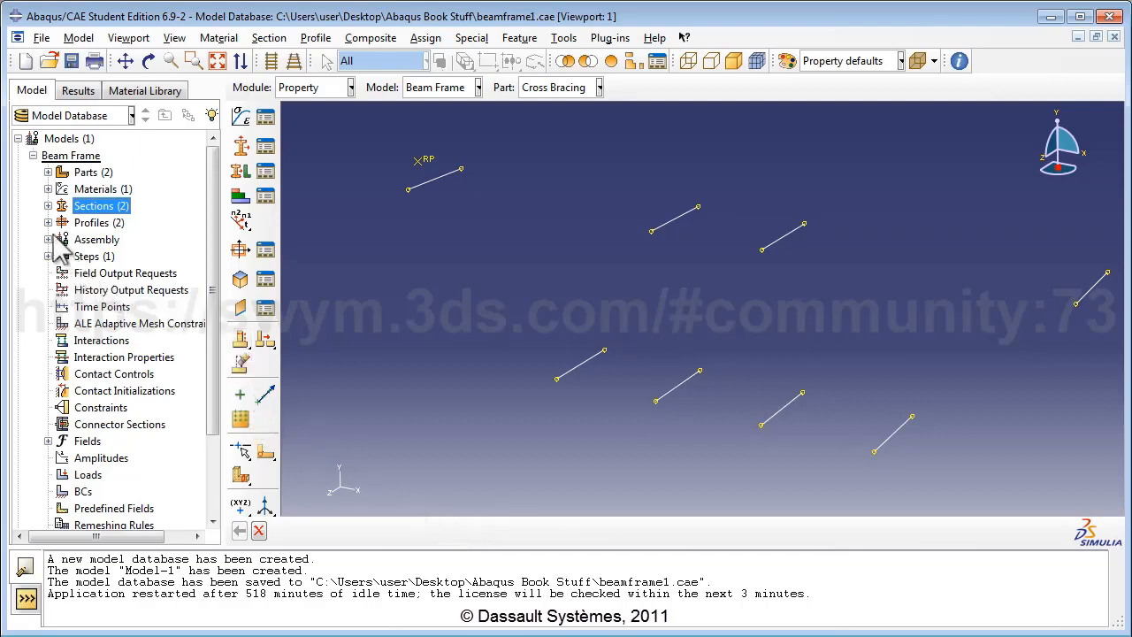
# Step: Assign Cross Section to all eight Cross Bracing members, then show the Frame part's contents
pyautogui.click(48, 172)
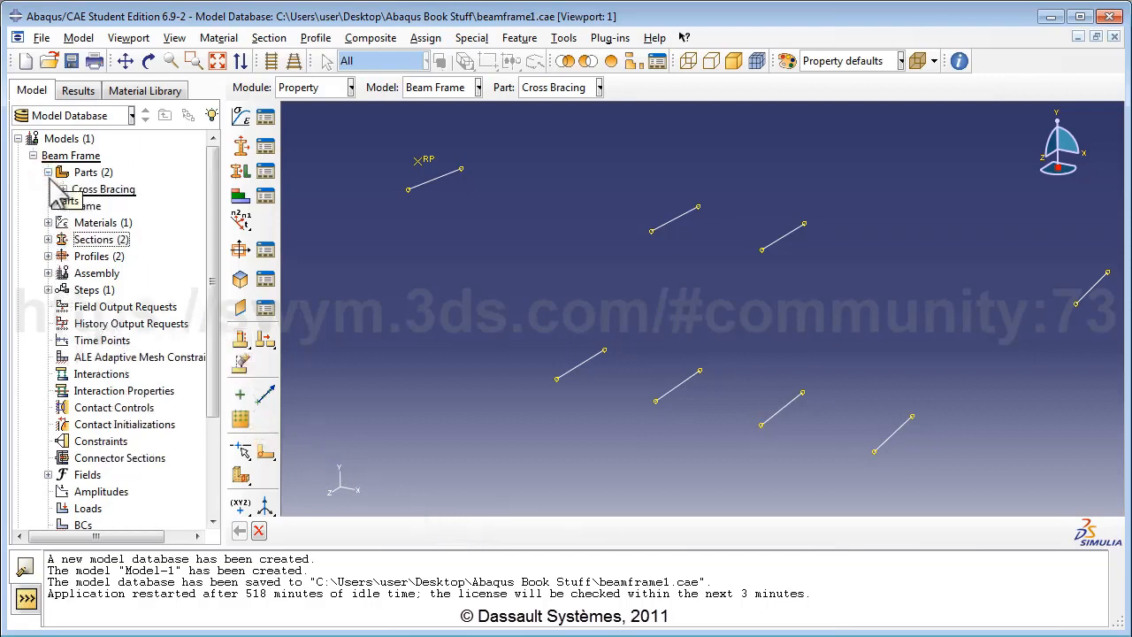
pyautogui.click(62, 190)
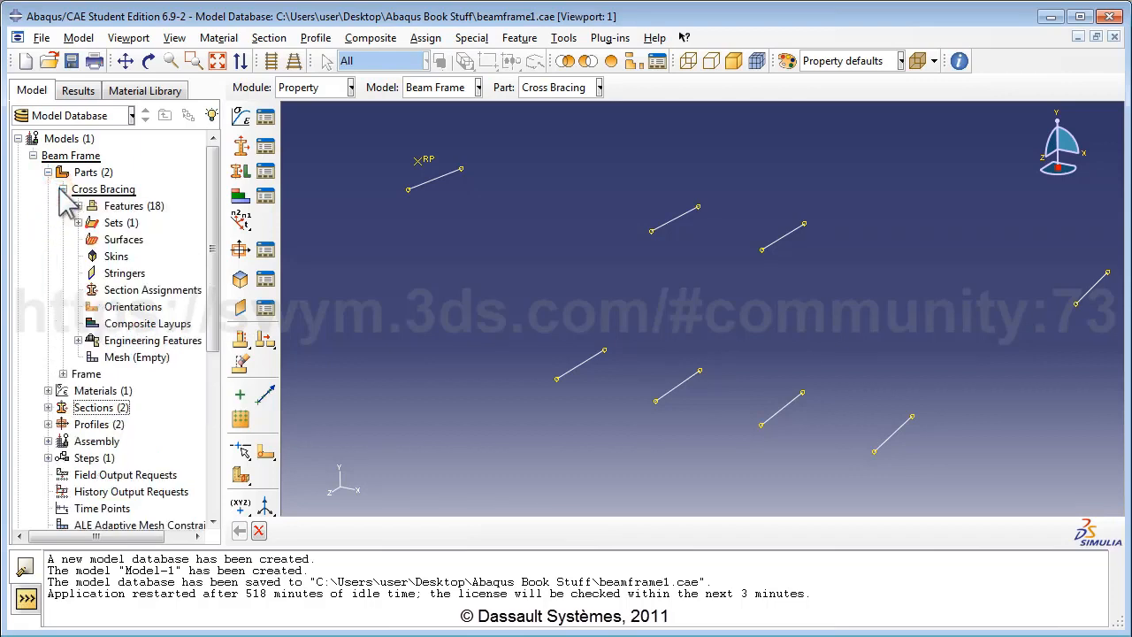
pyautogui.doubleClick(153, 292)
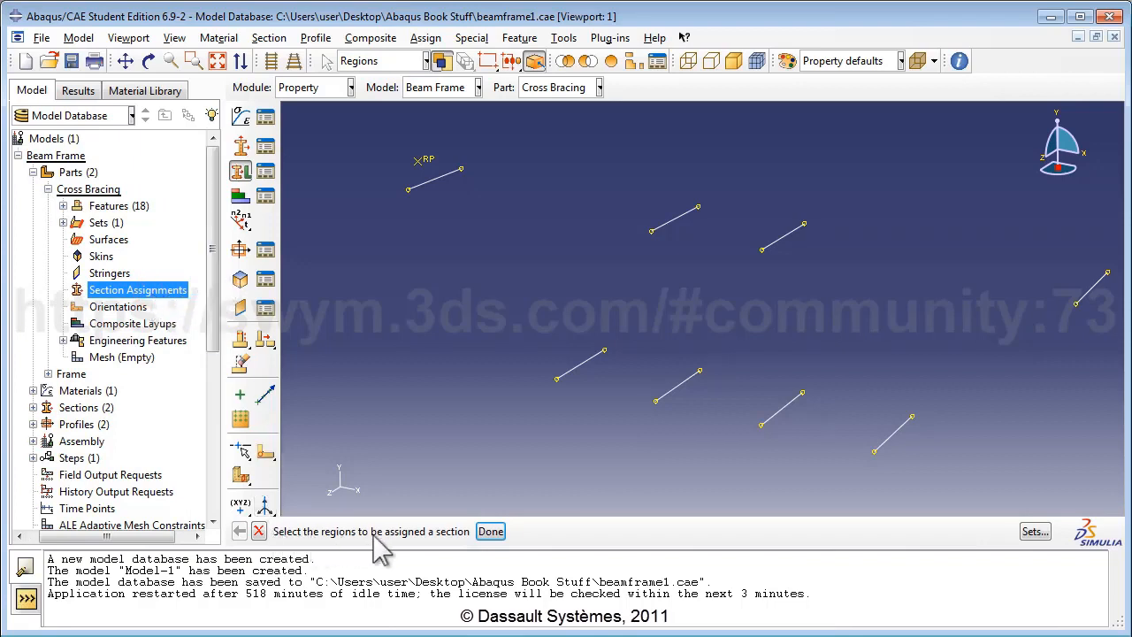
pyautogui.scroll(-2, 554, 309)
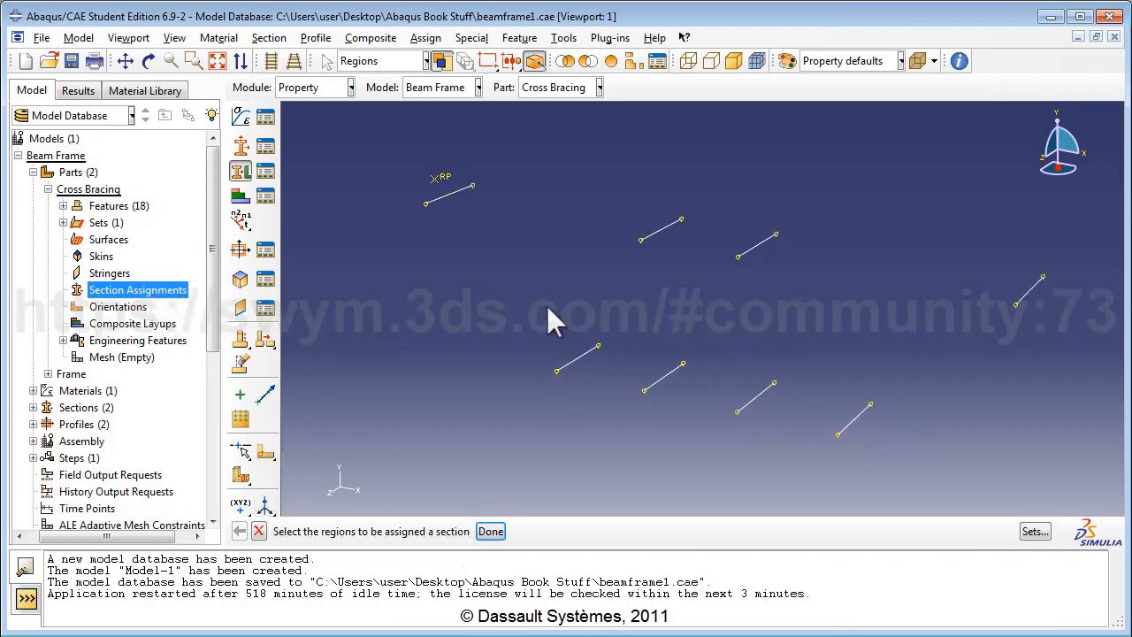
pyautogui.moveTo(378, 152); pyautogui.dragTo(1093, 484)
pyautogui.moveTo(1095, 484); pyautogui.dragTo(1094, 484)
pyautogui.click(491, 532)
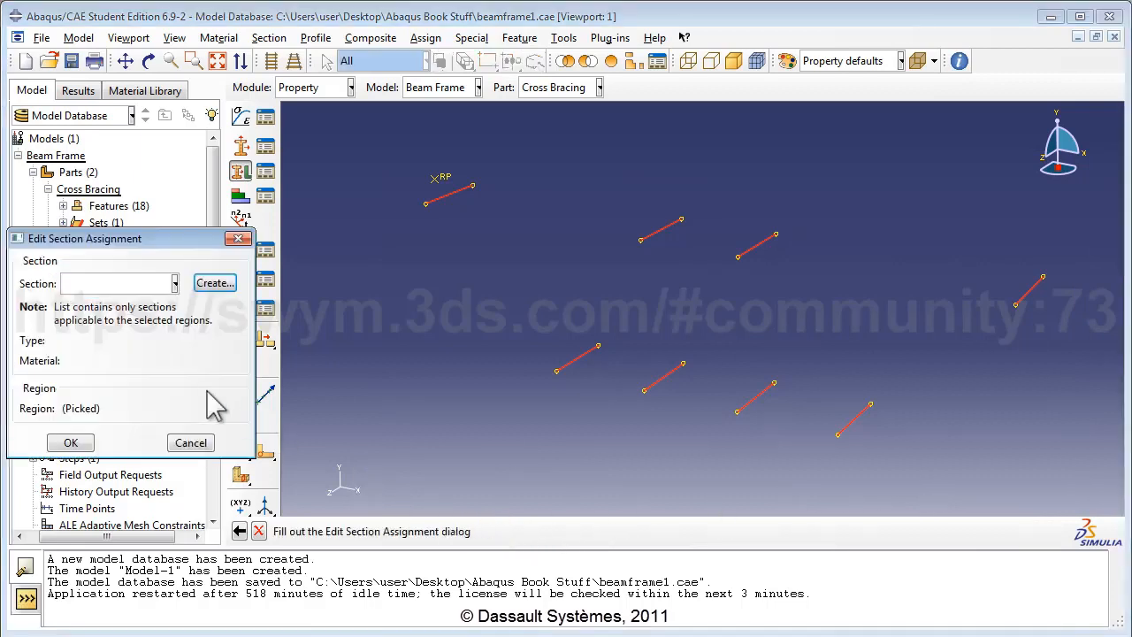
pyautogui.click(133, 283)
pyautogui.click(97, 304)
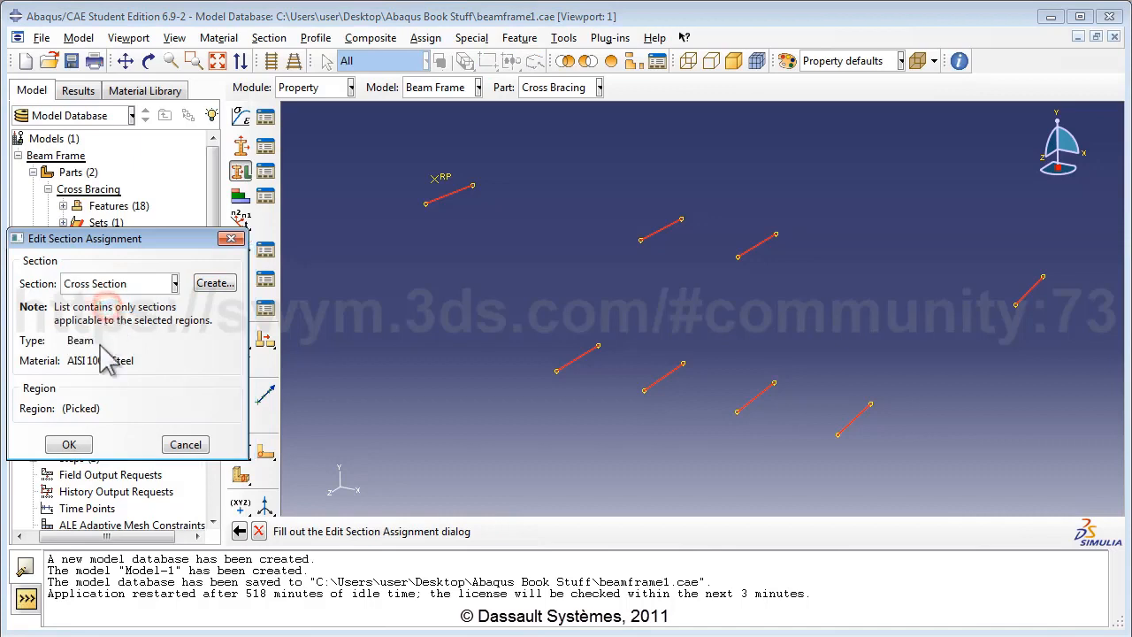
pyautogui.click(72, 442)
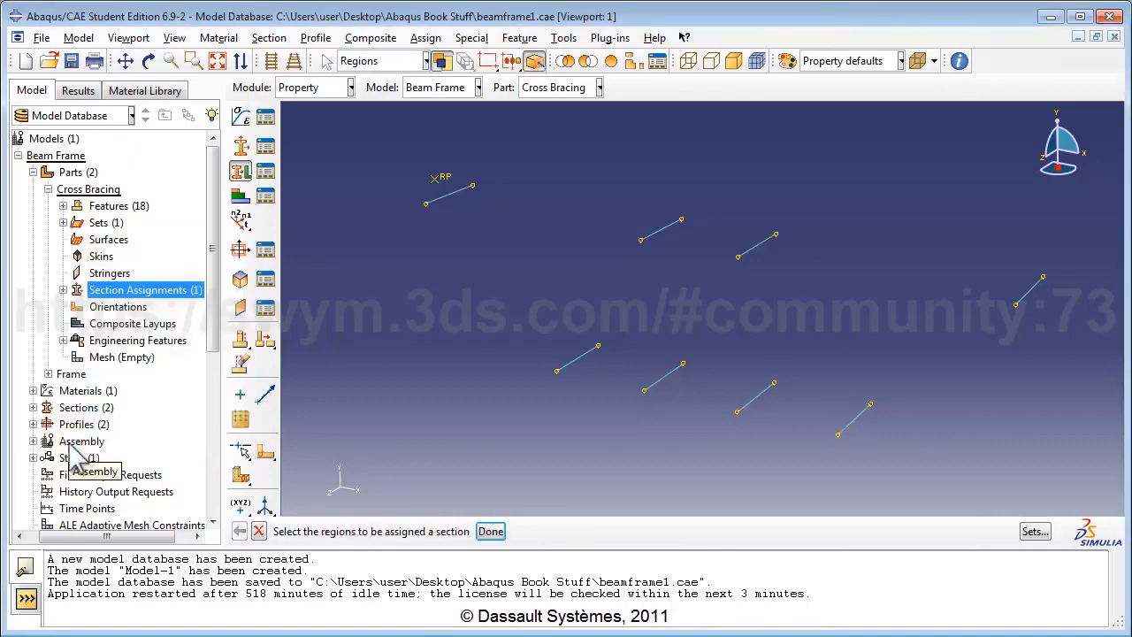
pyautogui.click(48, 189)
pyautogui.click(47, 205)
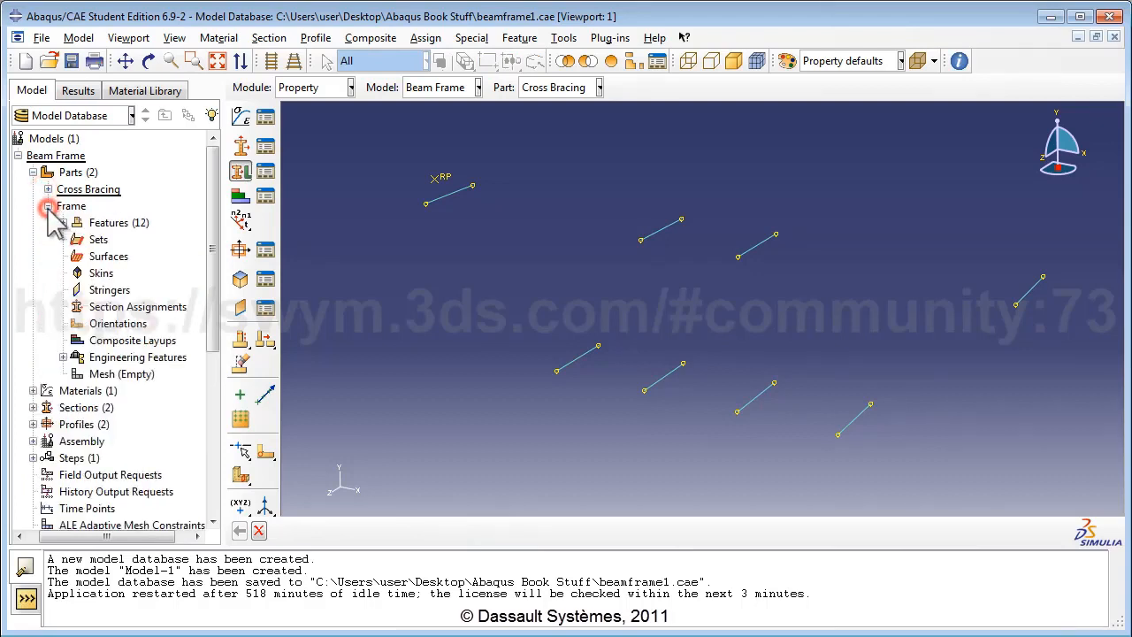
# Step: Assign Frame Section to every member of the Frame part
pyautogui.doubleClick(117, 307)
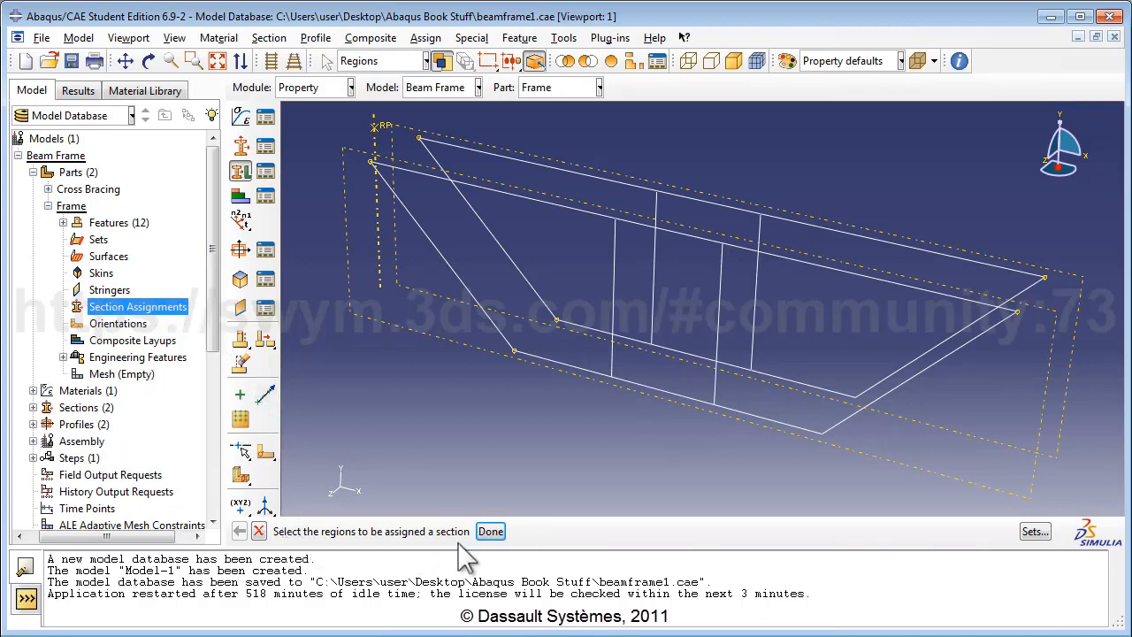
pyautogui.moveTo(297, 125); pyautogui.dragTo(1075, 509)
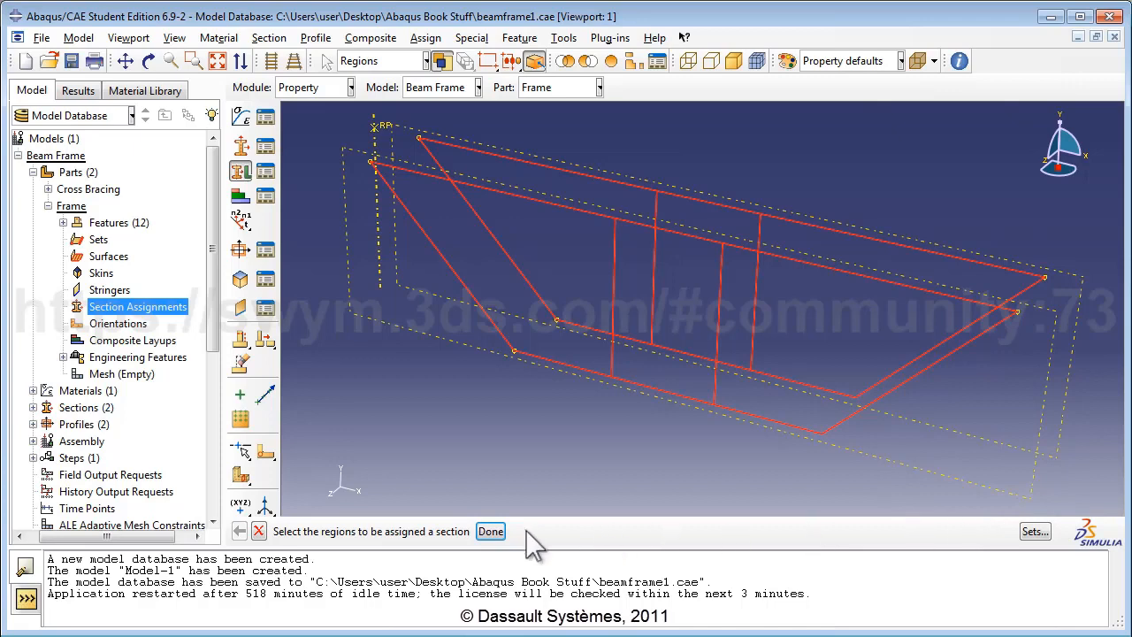
pyautogui.click(491, 531)
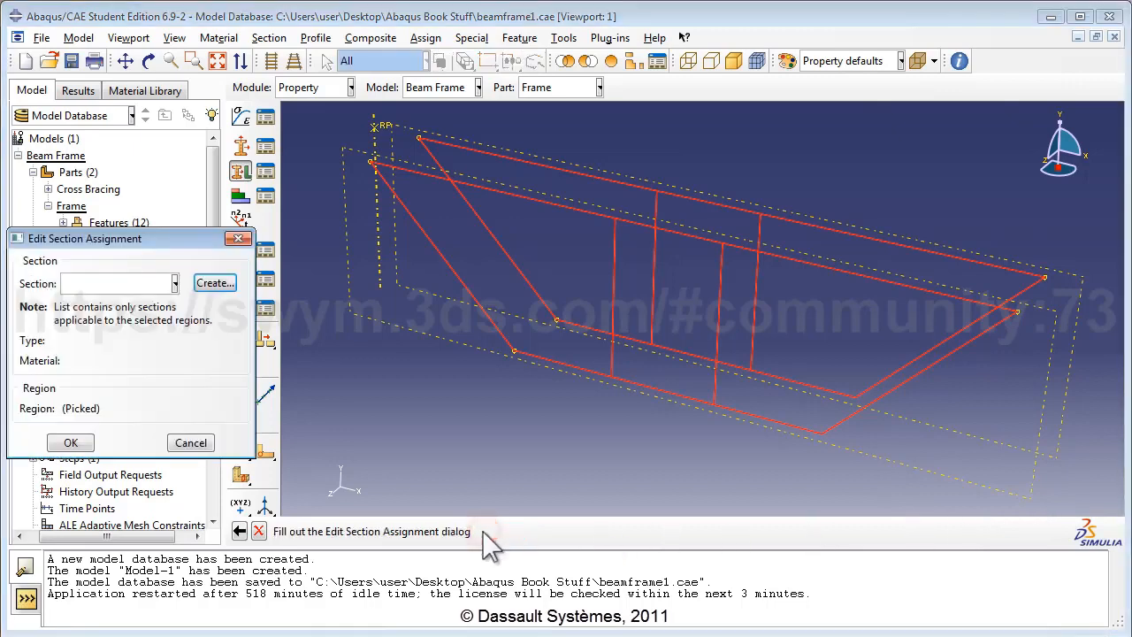
pyautogui.click(175, 283)
pyautogui.click(124, 322)
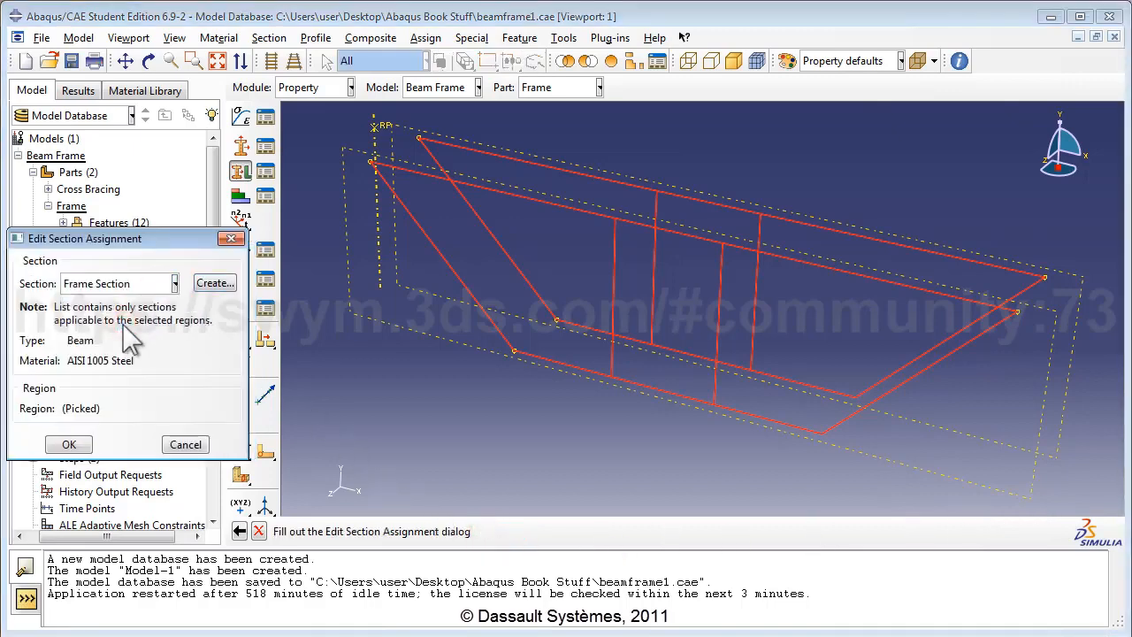
pyautogui.click(78, 447)
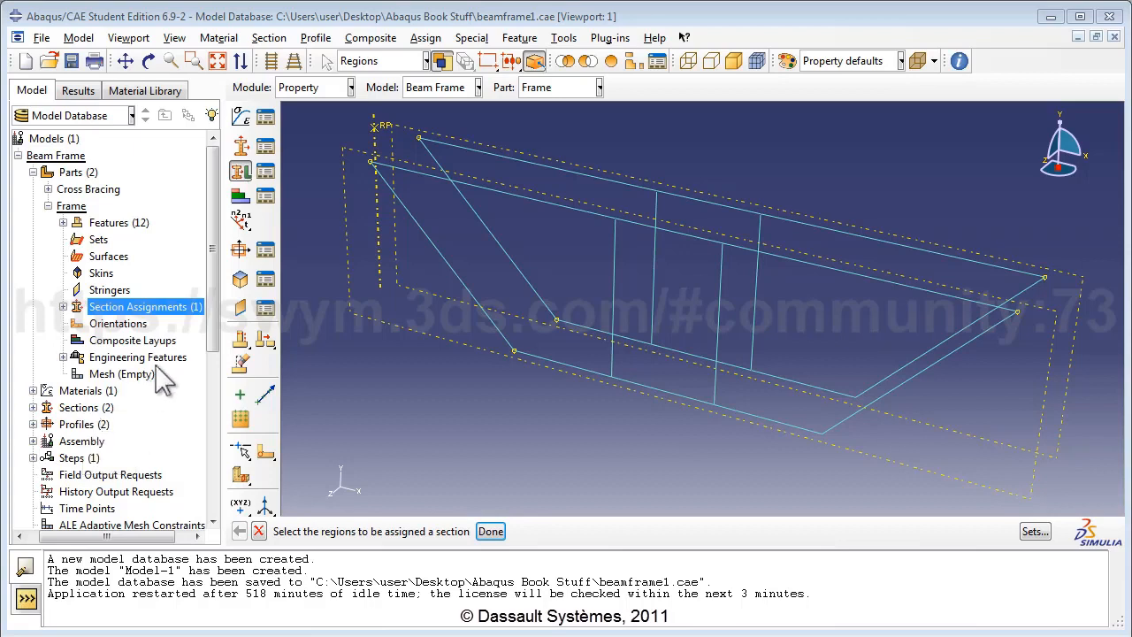
# Step: Display the Cross Bracing part of the Beam Frame model in the Property module
pyautogui.click(334, 89)
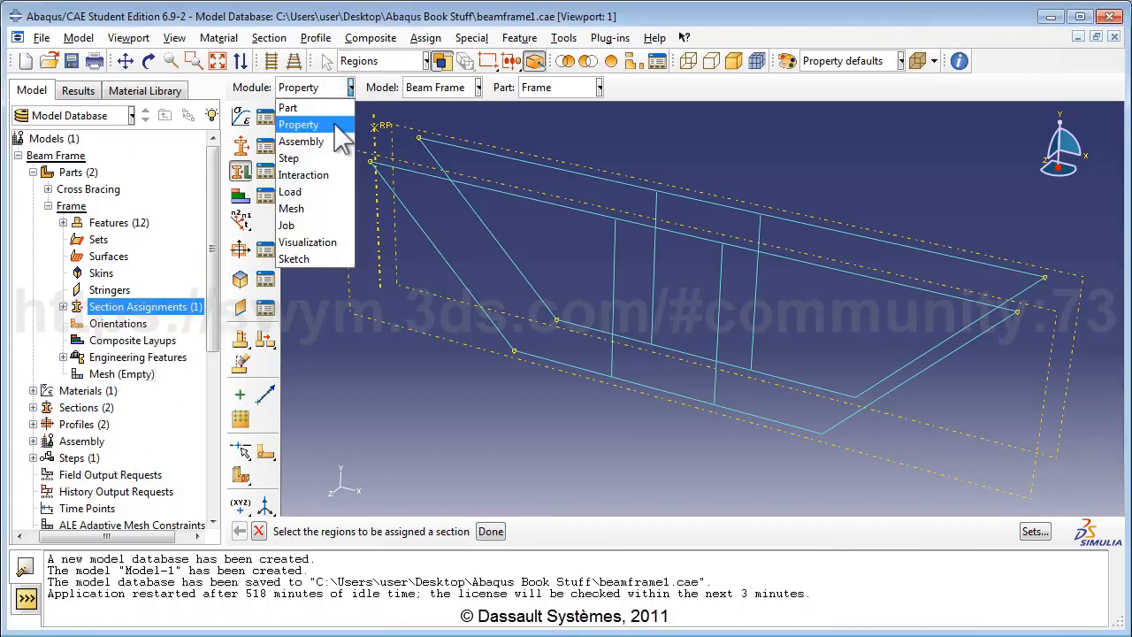
pyautogui.click(333, 123)
pyautogui.click(435, 87)
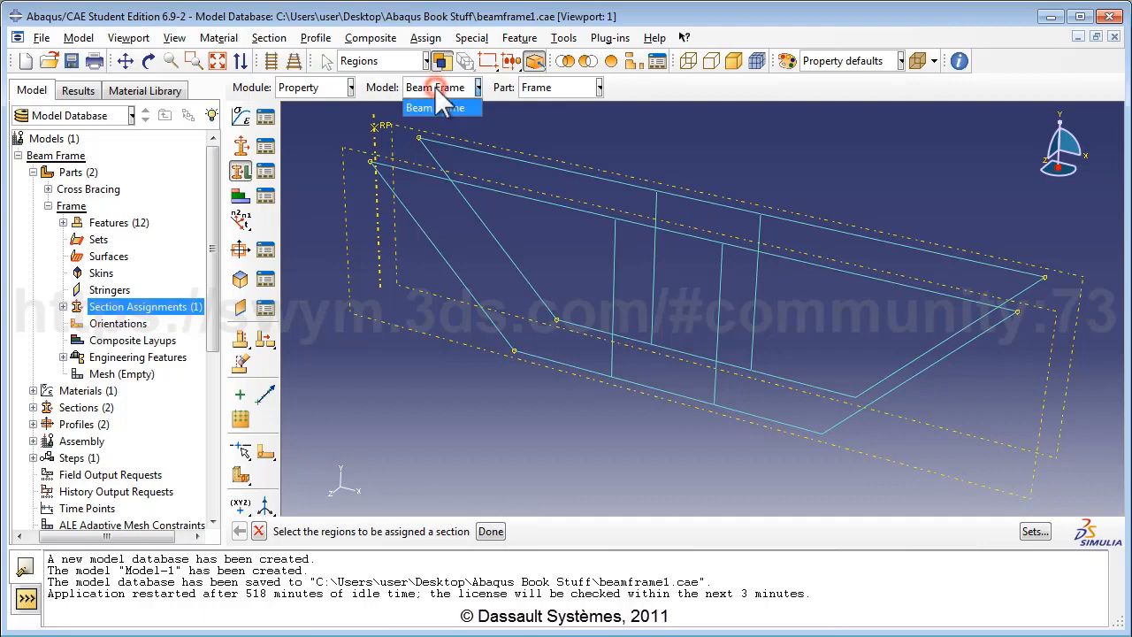
pyautogui.click(434, 87)
pyautogui.click(556, 87)
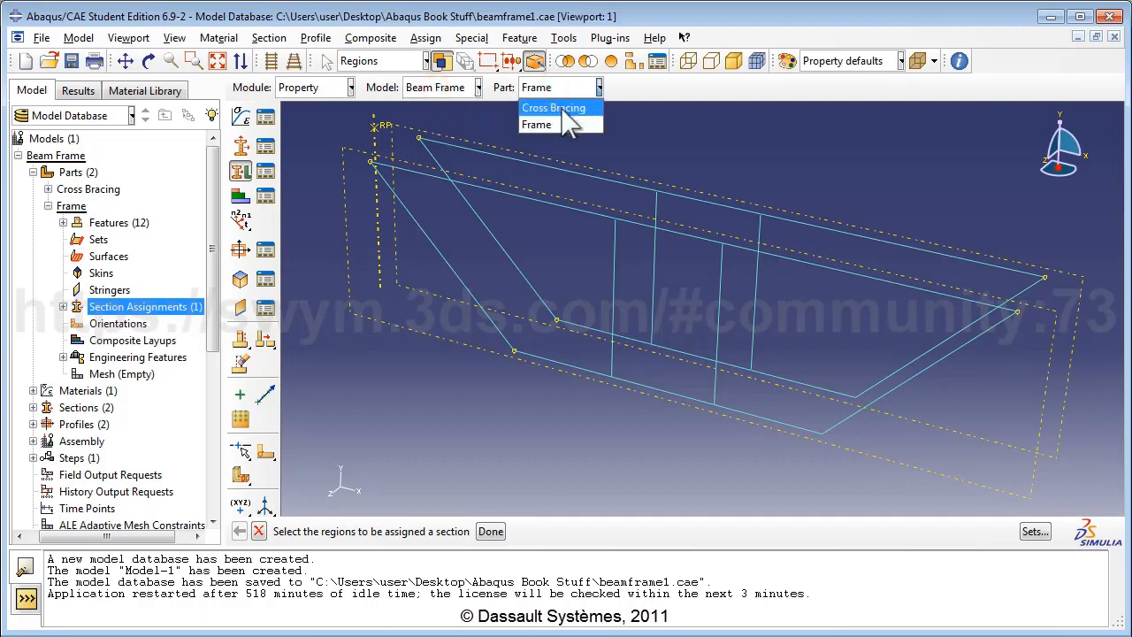
pyautogui.click(553, 108)
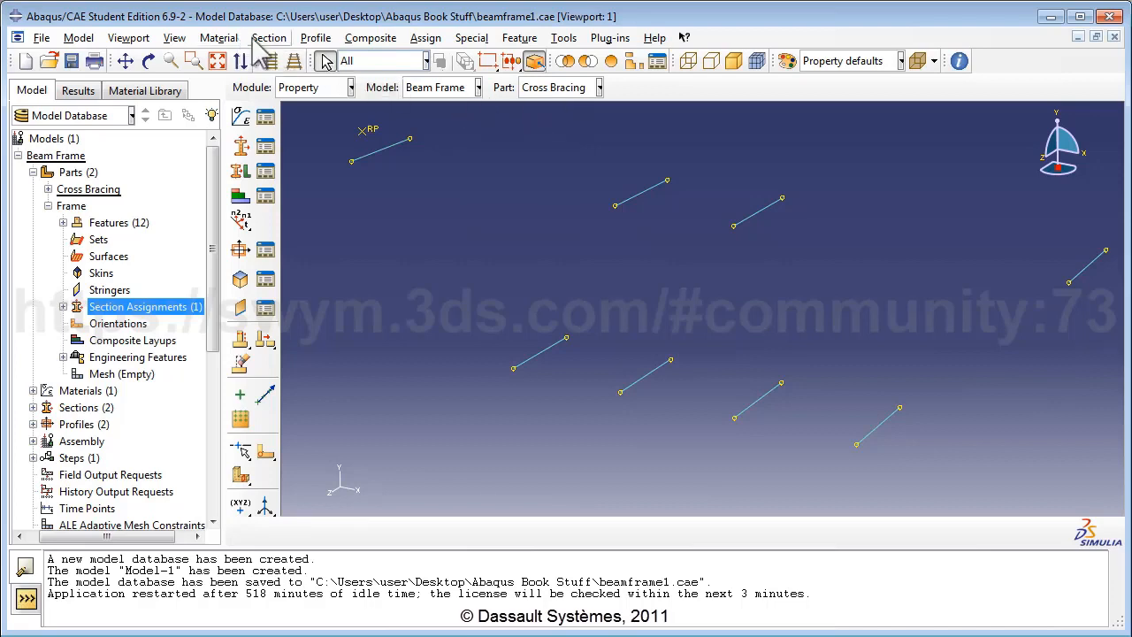
# Step: Select all eight cross-bracing members for a beam section orientation
pyautogui.click(427, 39)
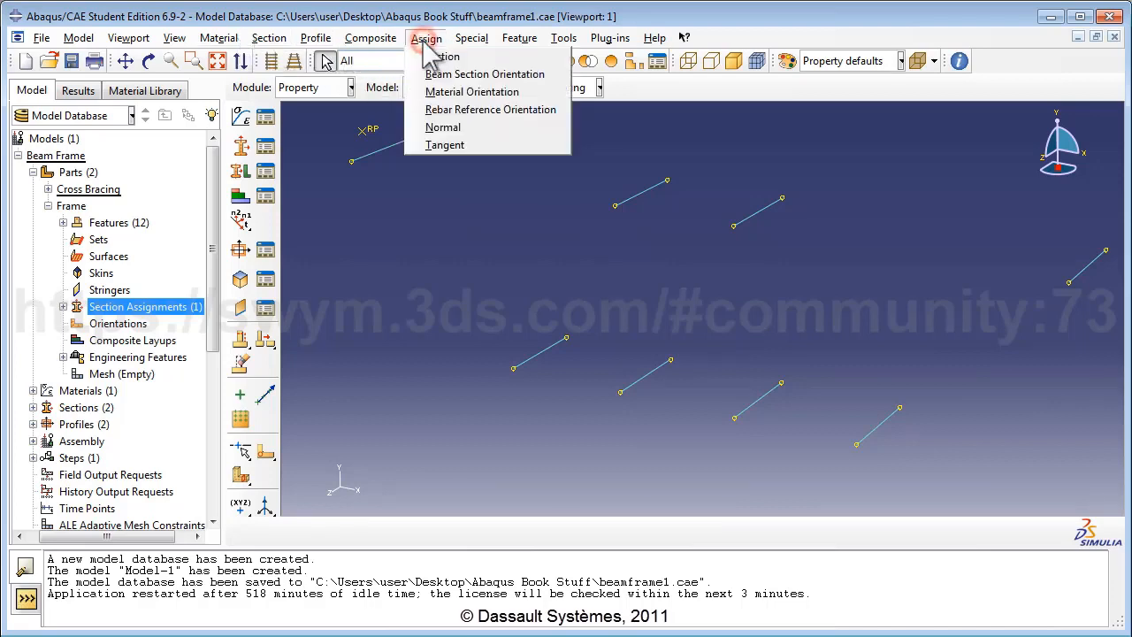
pyautogui.click(475, 76)
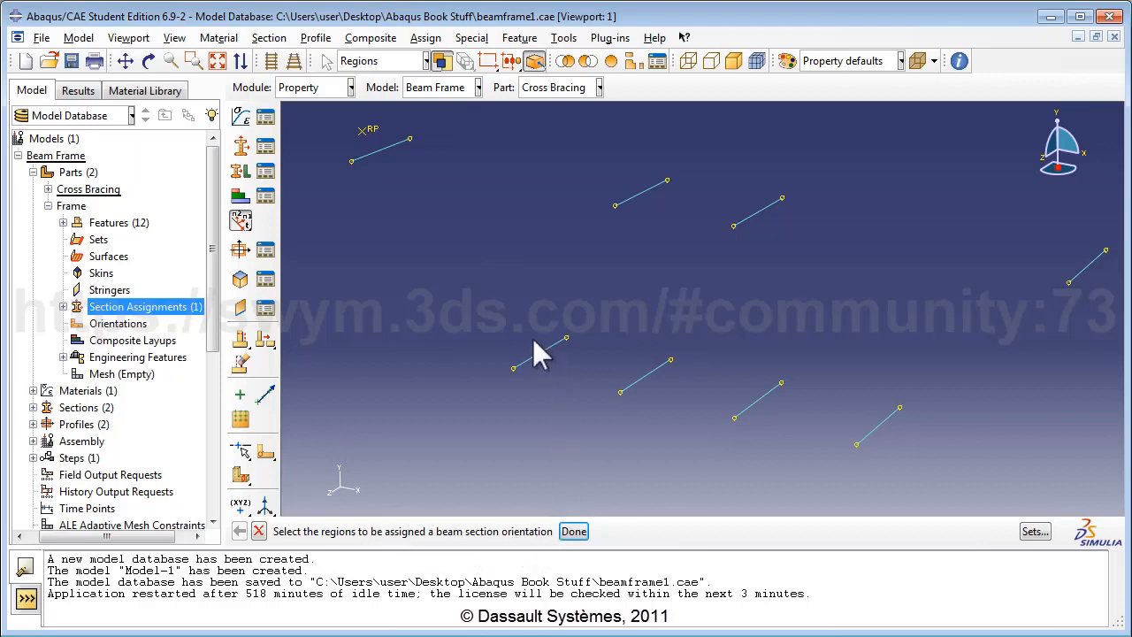
pyautogui.scroll(-3, 533, 338)
pyautogui.moveTo(346, 144); pyautogui.dragTo(1053, 480)
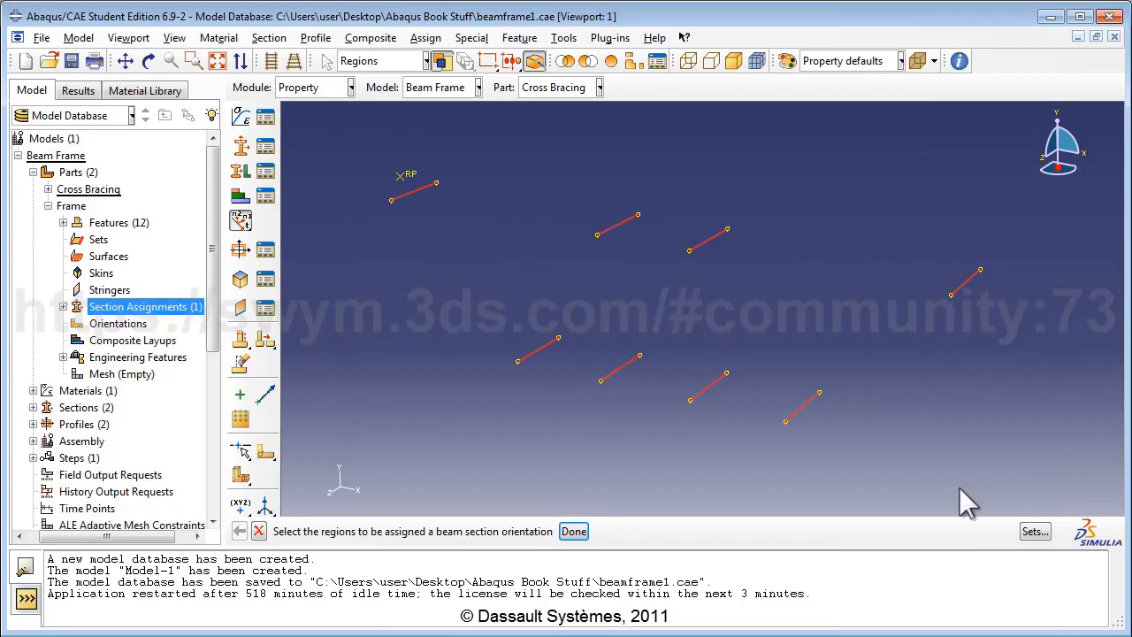
pyautogui.click(573, 533)
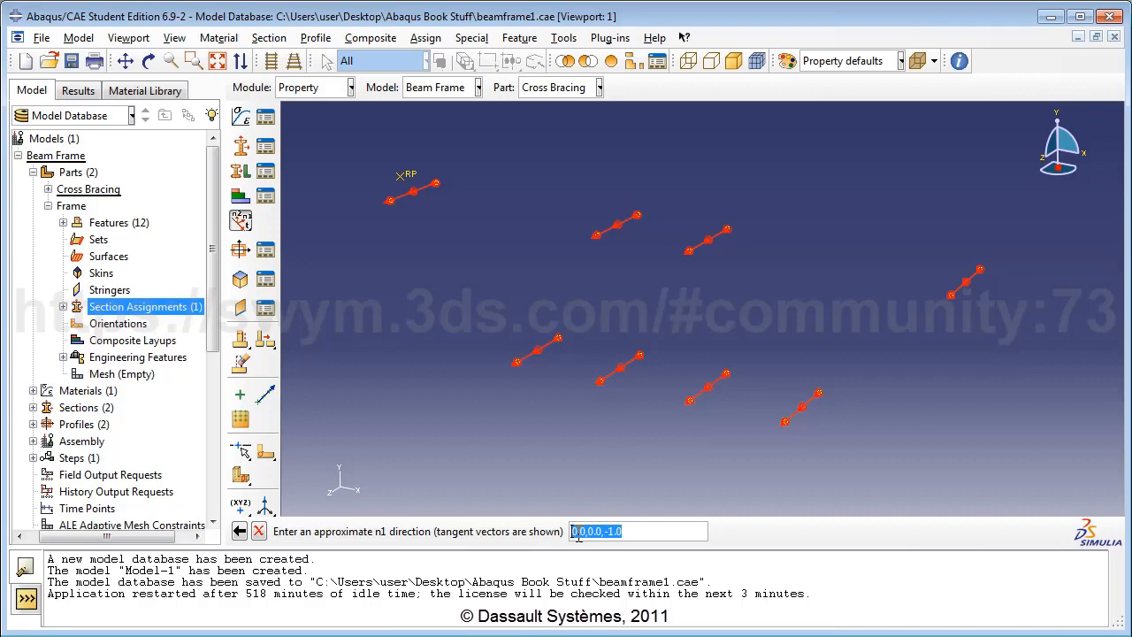
# Step: Orient the cross-bracing beams with an n1 direction of 1.0,0.0,0.0
pyautogui.write('1.0')
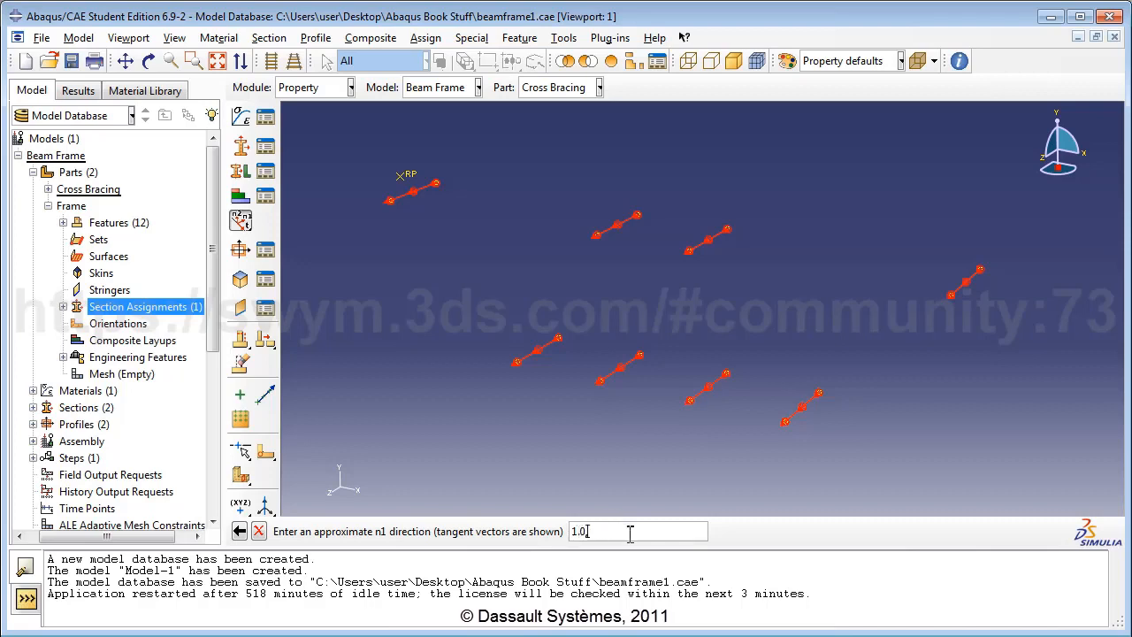
pyautogui.write(',0.0,0.0')
pyautogui.press('Return')
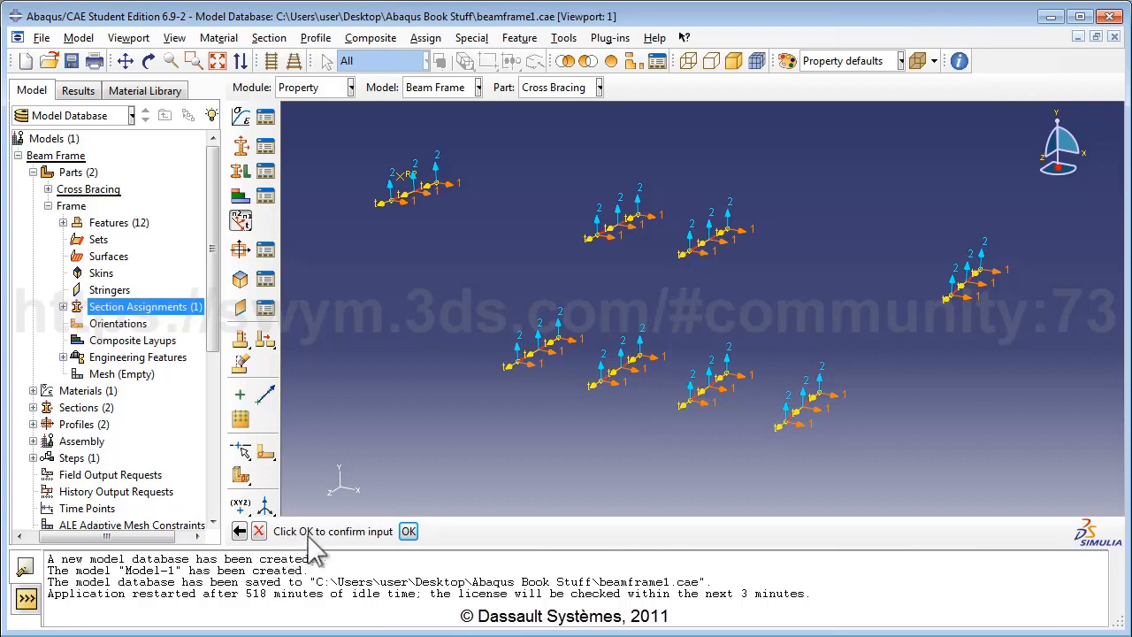
pyautogui.click(406, 532)
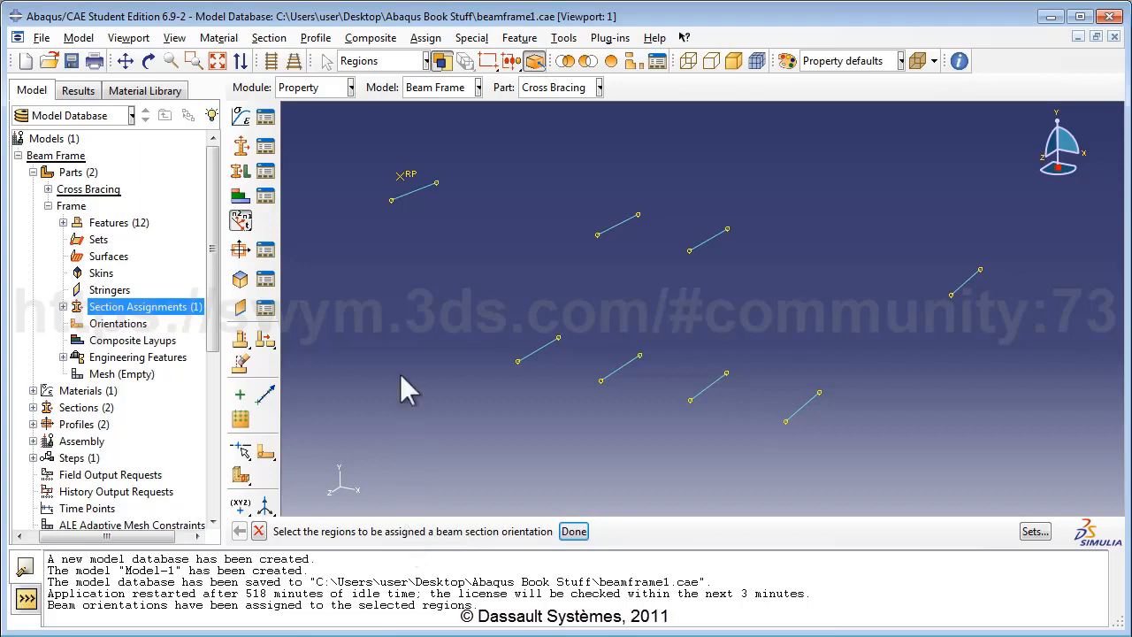
# Step: Turn on Render beam profiles in Part Display Options and auto-fit the bracing into view
pyautogui.click(174, 38)
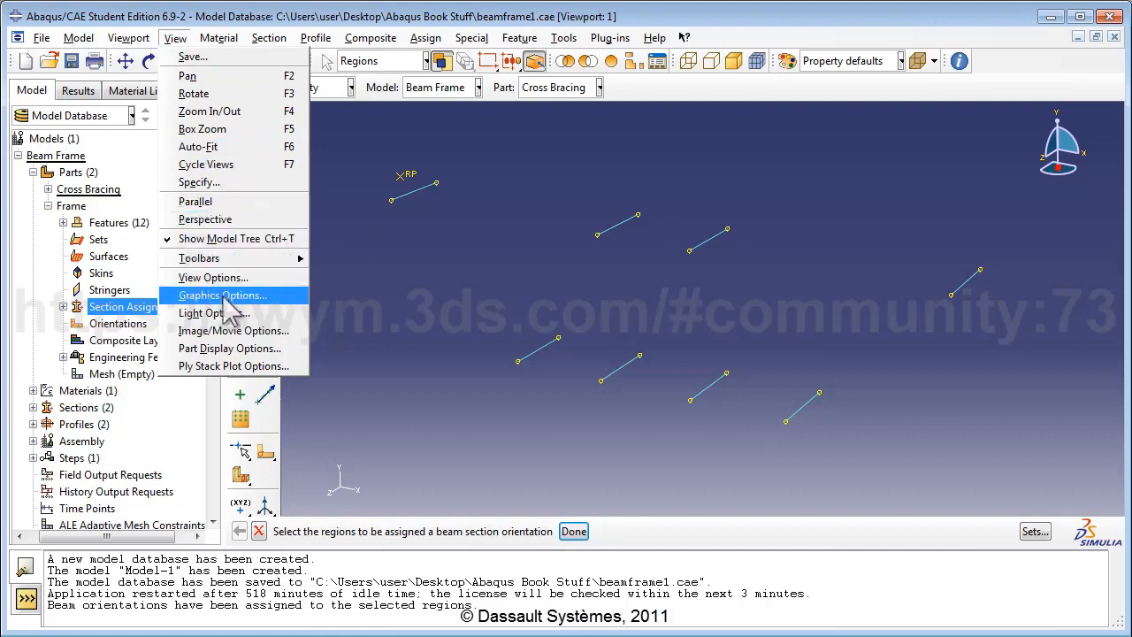
pyautogui.click(231, 348)
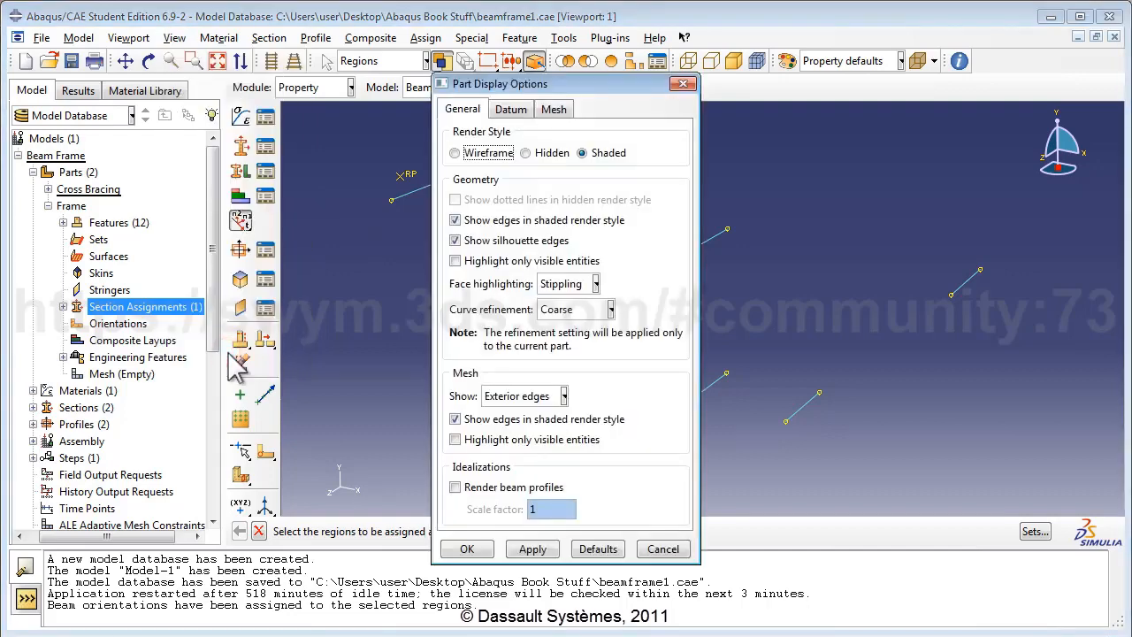
pyautogui.moveTo(522, 89); pyautogui.dragTo(898, 81)
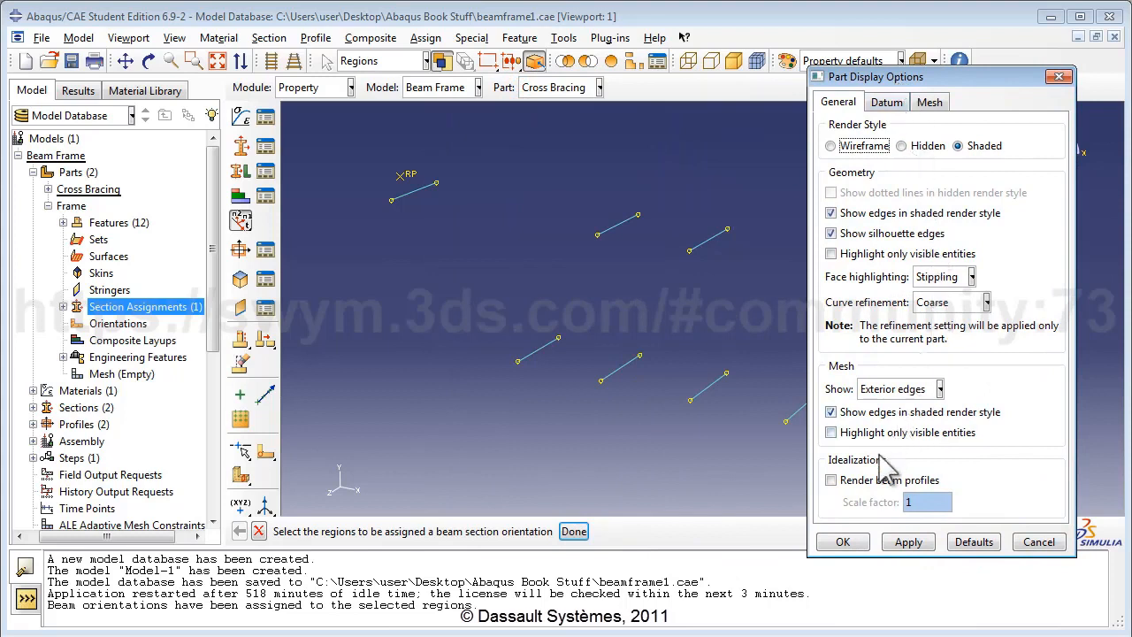
pyautogui.click(863, 480)
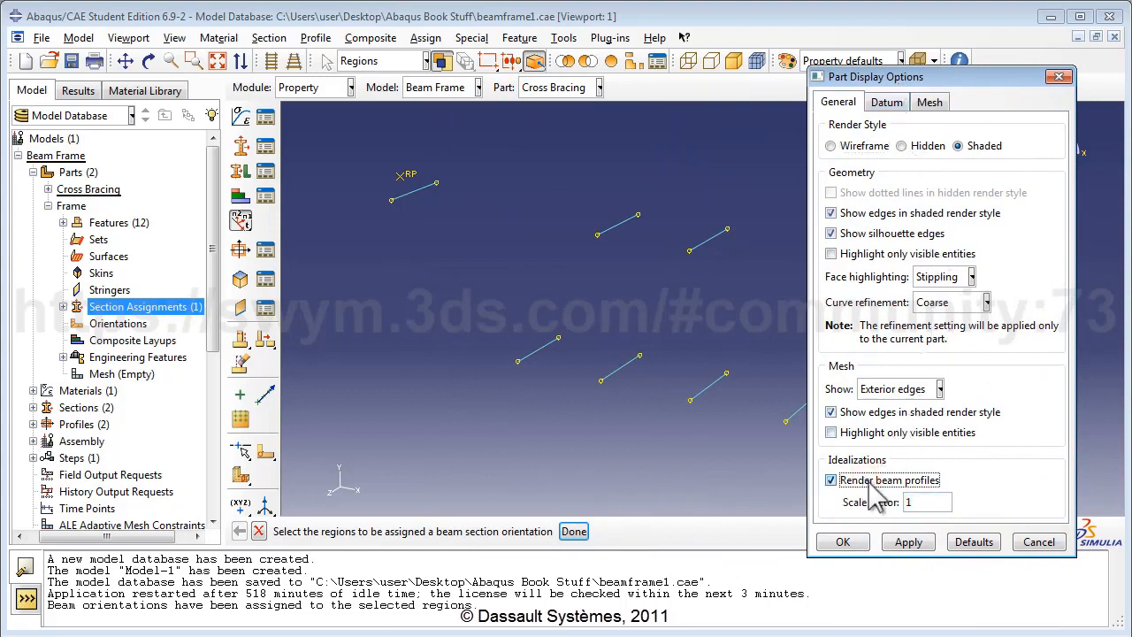
pyautogui.click(843, 542)
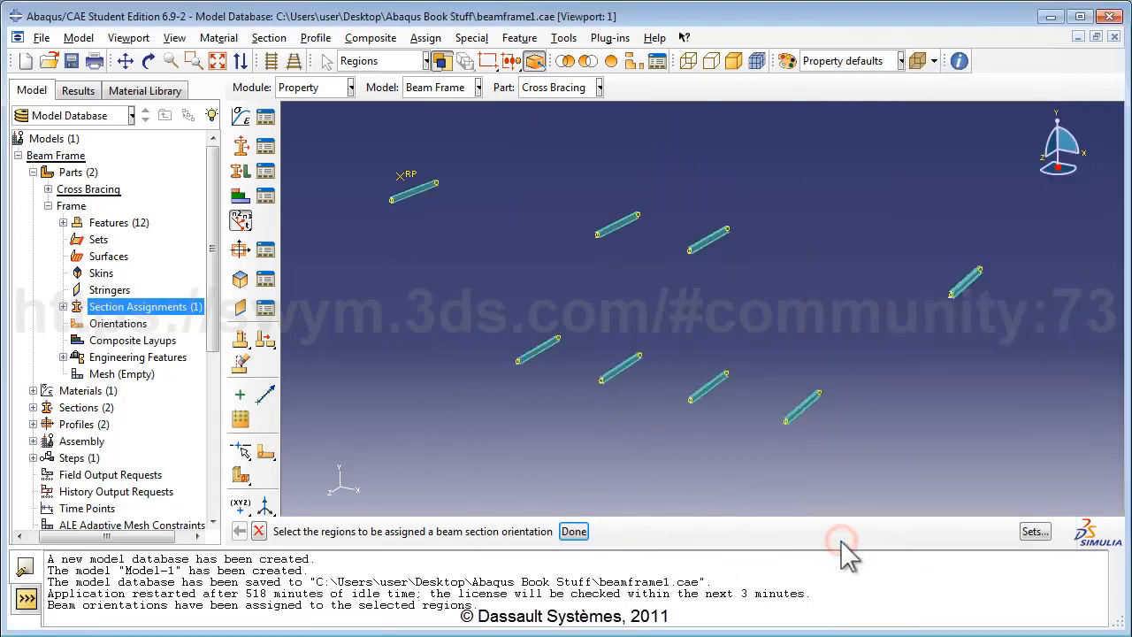
pyautogui.scroll(5, 792, 410)
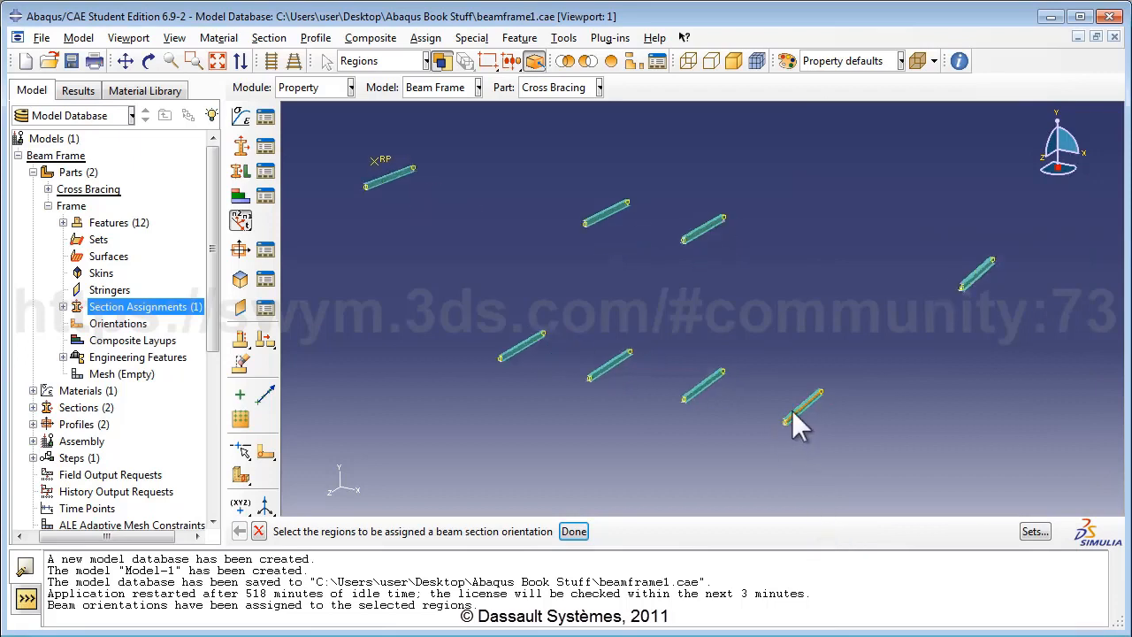
pyautogui.scroll(5, 818, 429)
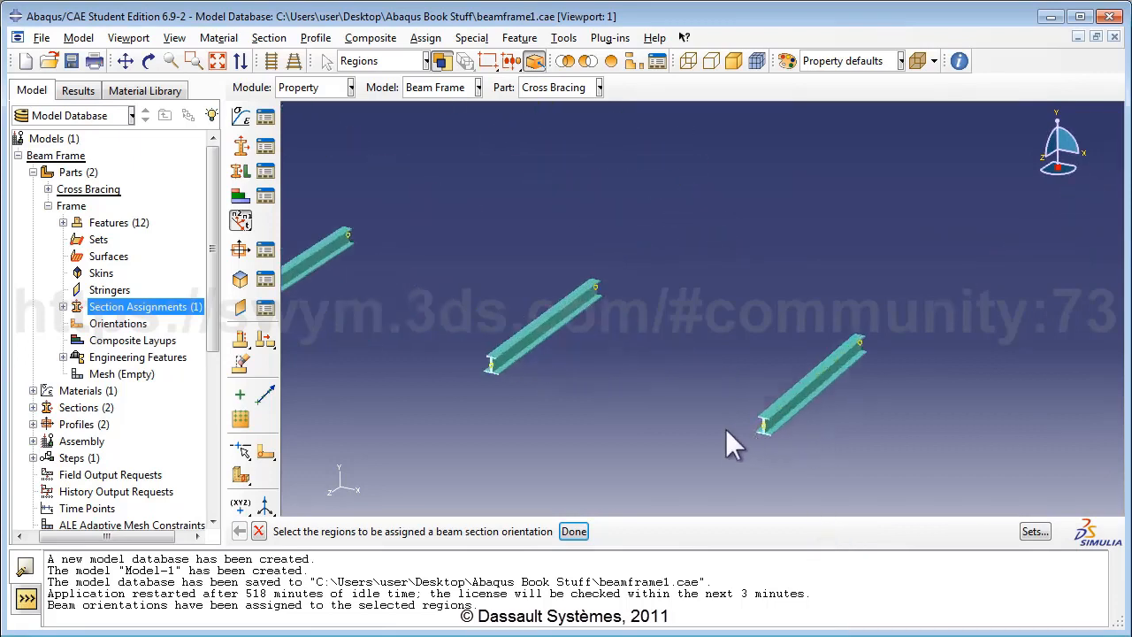
pyautogui.scroll(3, 756, 438)
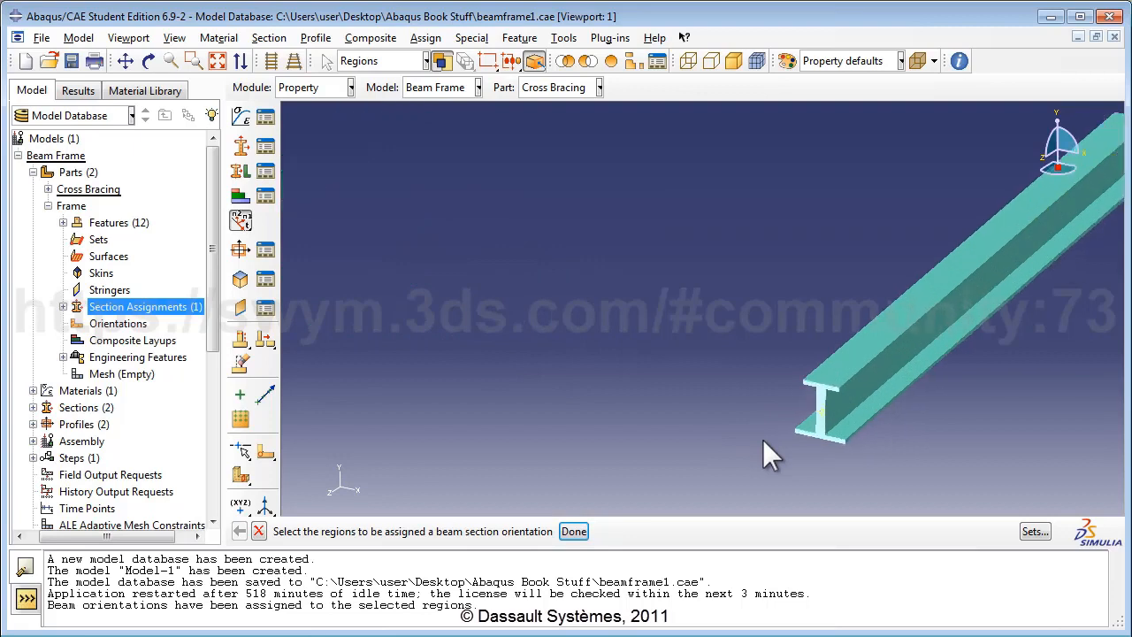
pyautogui.scroll(-5, 764, 442)
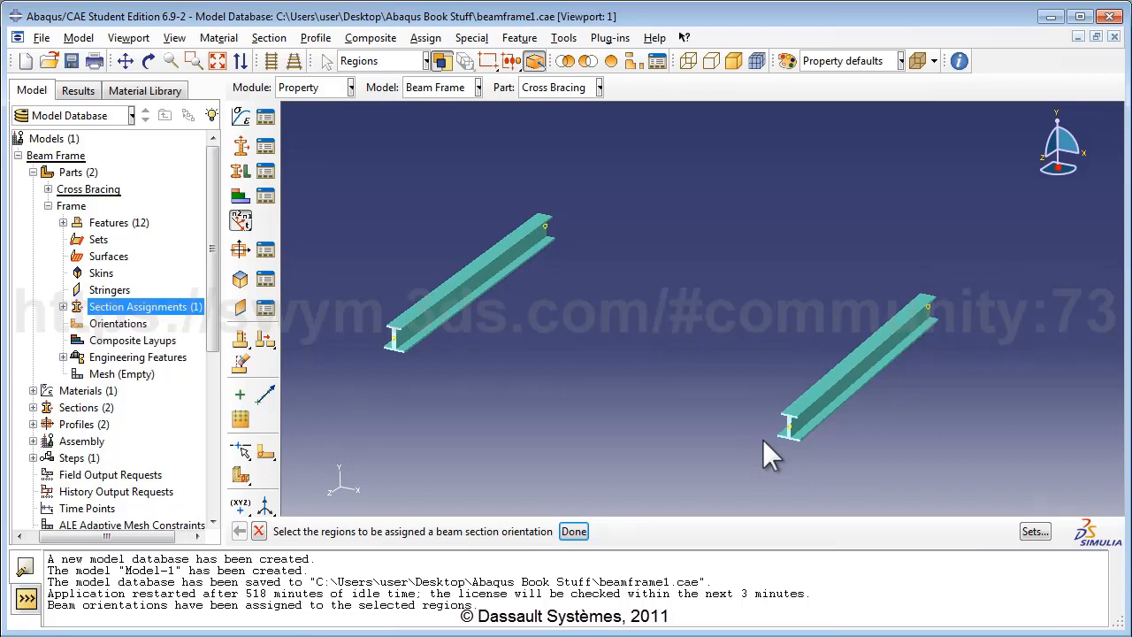
pyautogui.click(222, 64)
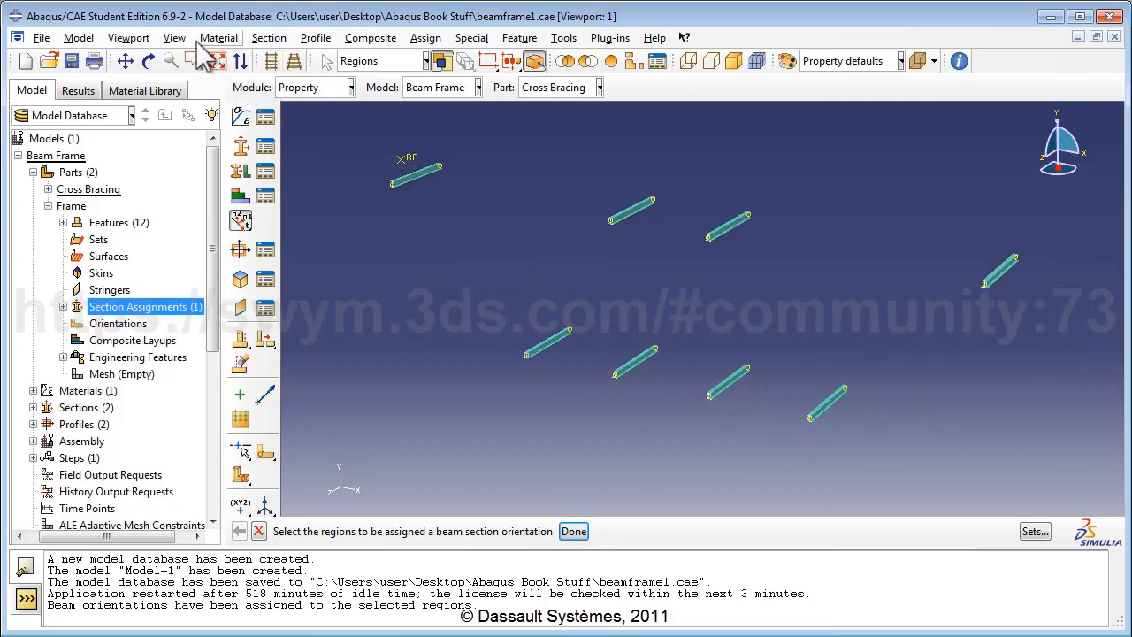
# Step: Switch to the Frame part and give all its members an n1 direction of 0.0,0.0,-1.0
pyautogui.click(544, 87)
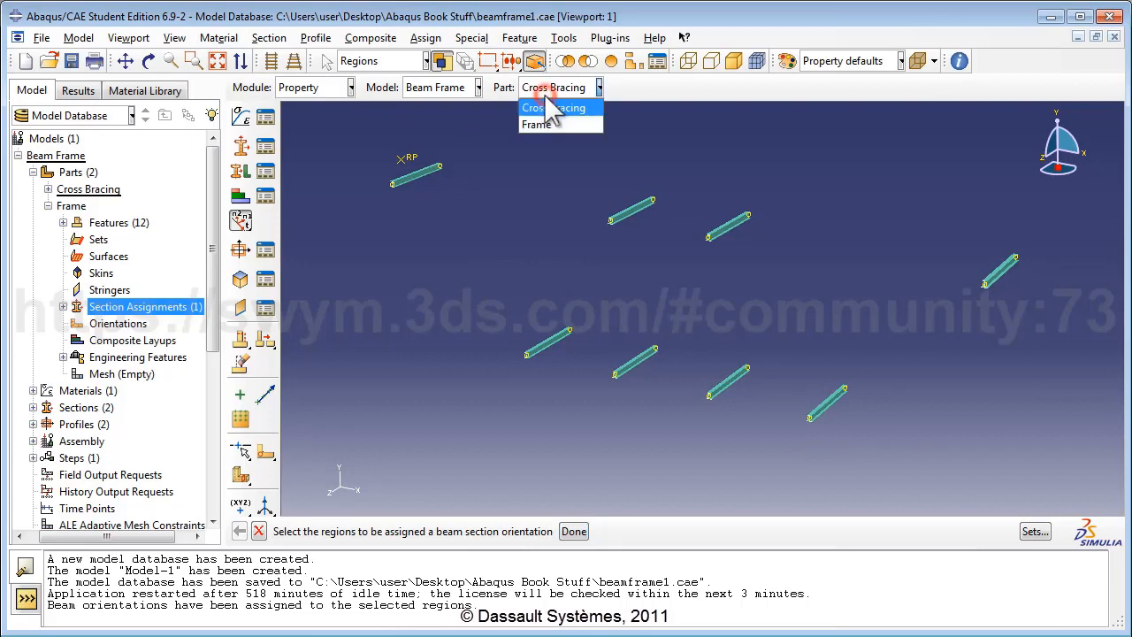
pyautogui.click(548, 124)
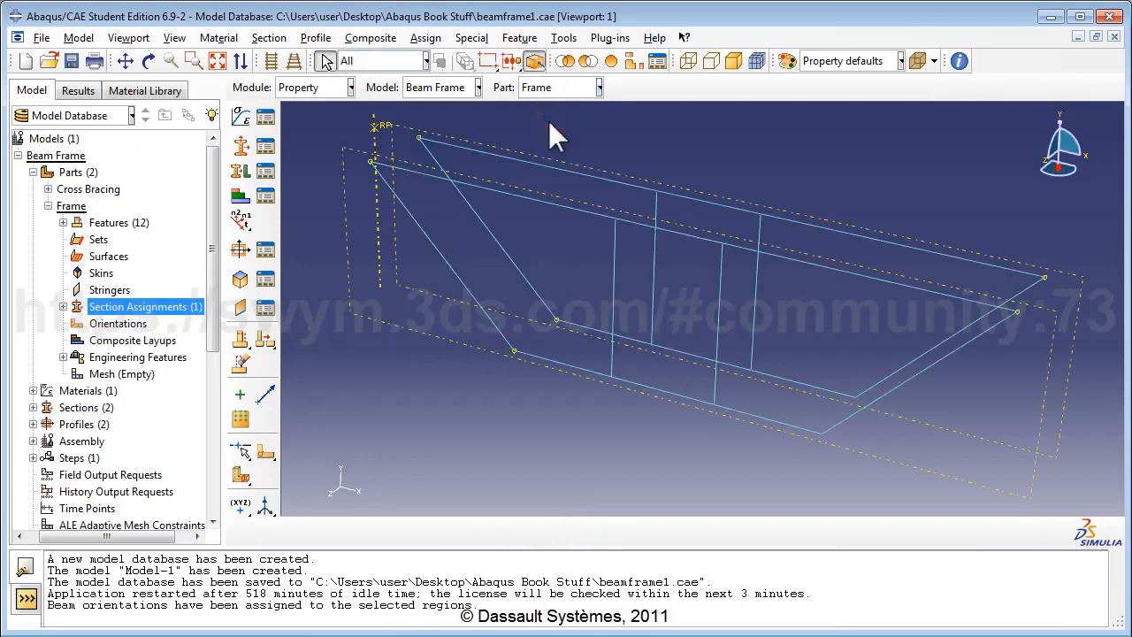
pyautogui.click(425, 38)
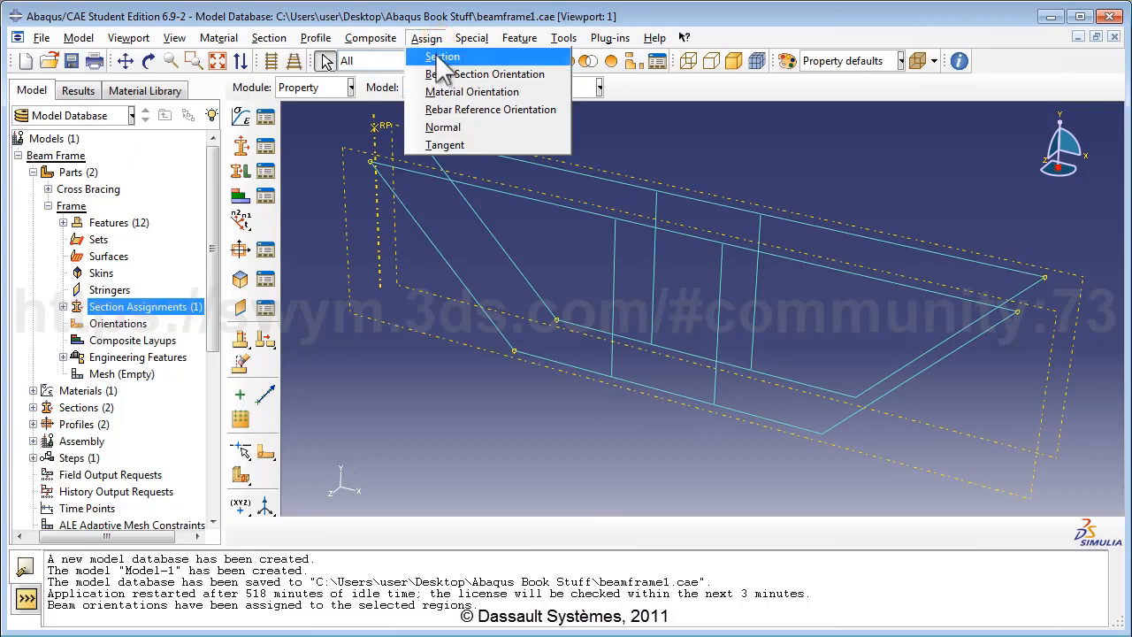
pyautogui.click(447, 75)
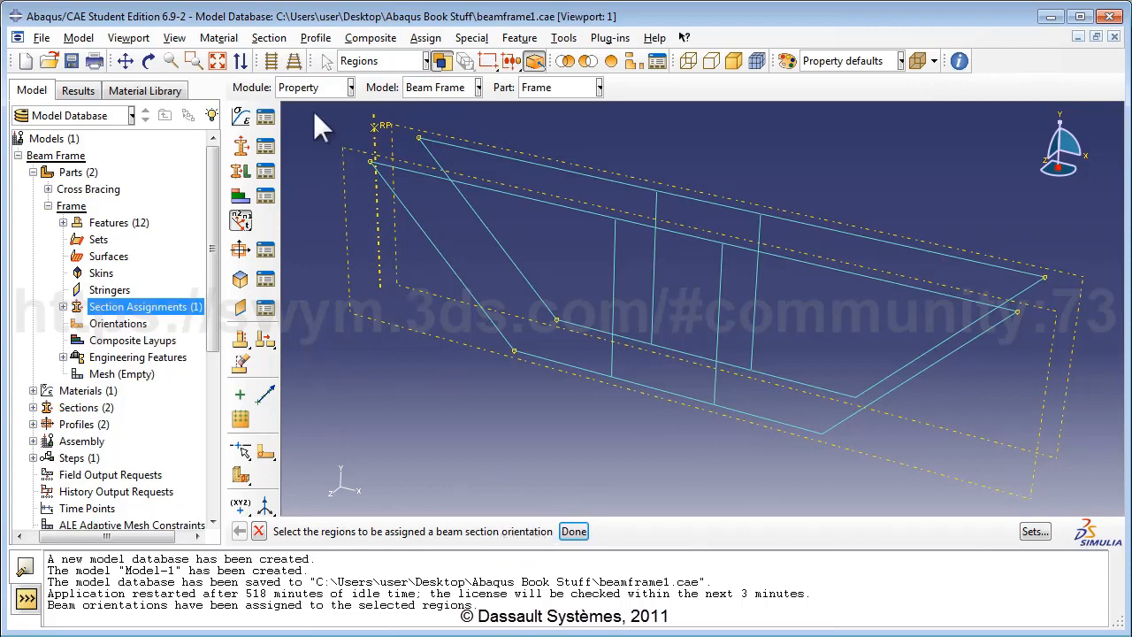
pyautogui.moveTo(314, 113); pyautogui.dragTo(1052, 481)
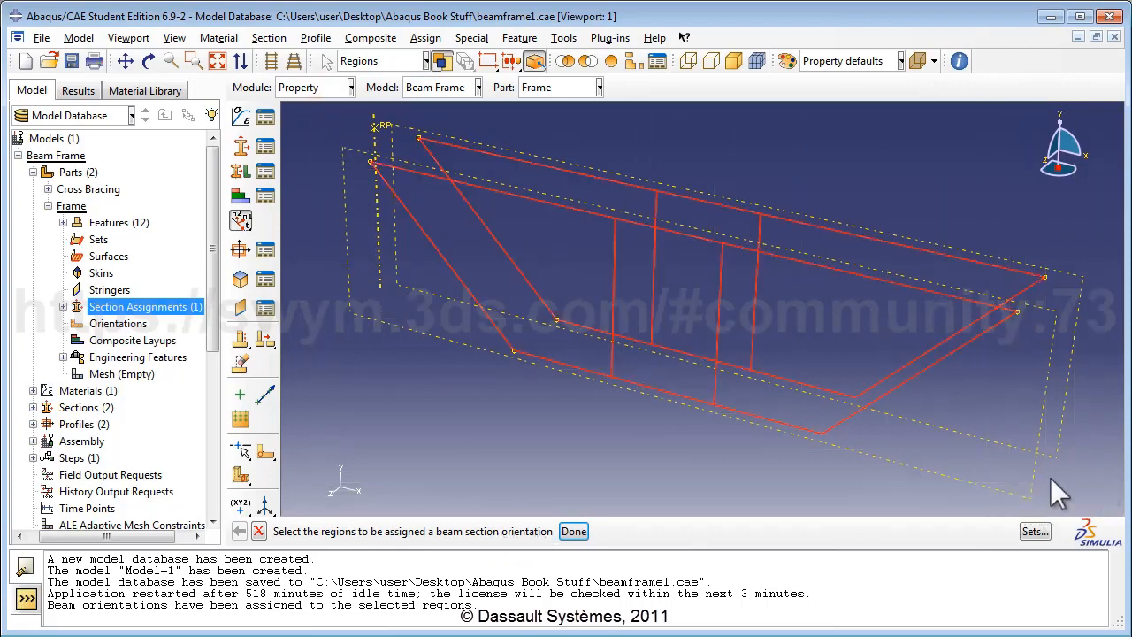
pyautogui.click(573, 531)
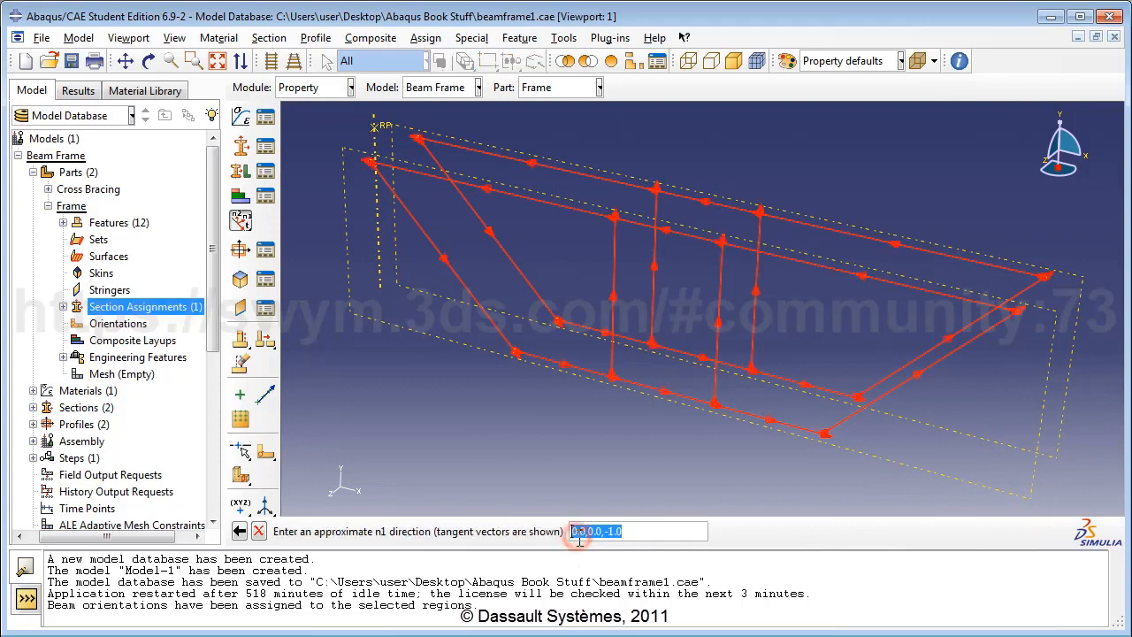
pyautogui.write('0,0')
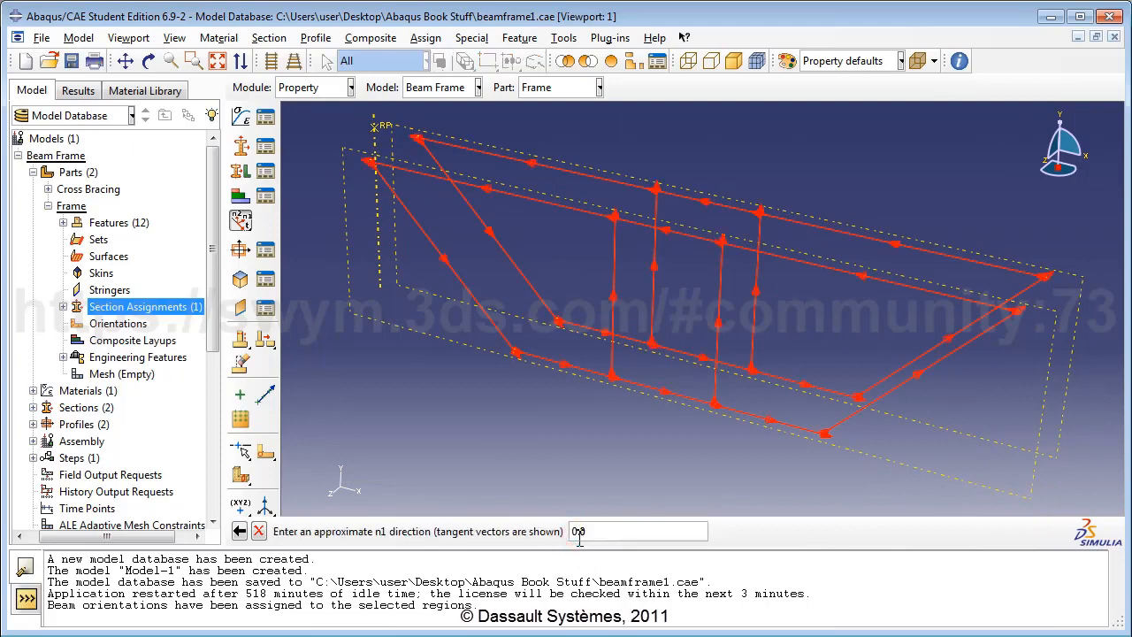
pyautogui.write(',0.0,-1.0')
pyautogui.press('Return')
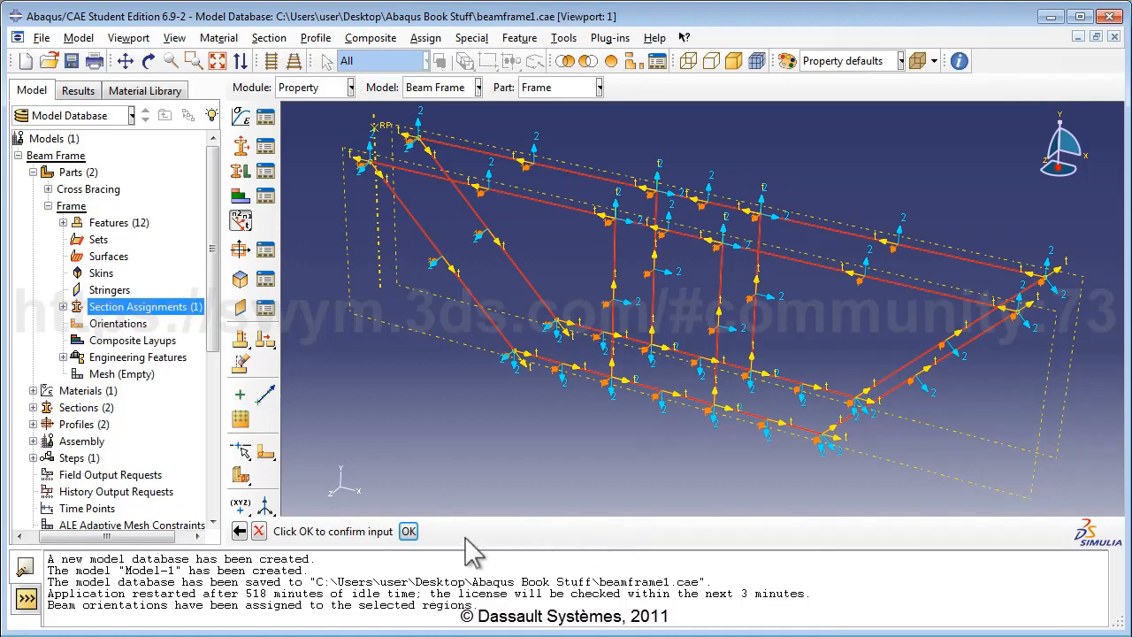
# Step: Confirm the beam section orientation for all Frame members
pyautogui.click(408, 531)
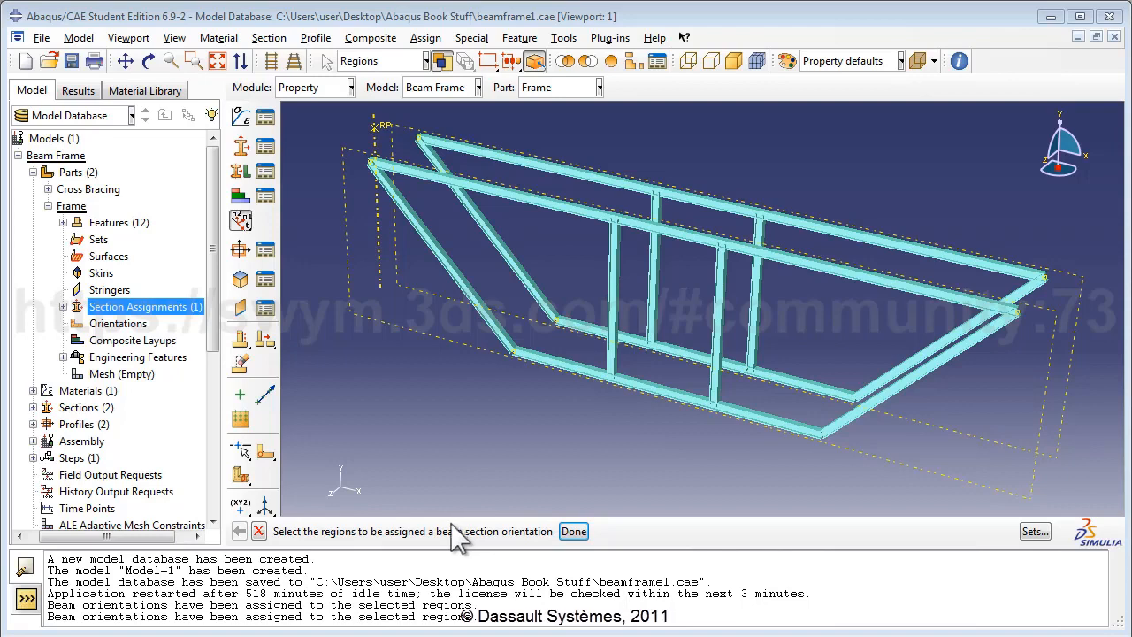
# Step: Turn off Render beam profiles and expand the Assembly branch in the model tree
pyautogui.click(175, 39)
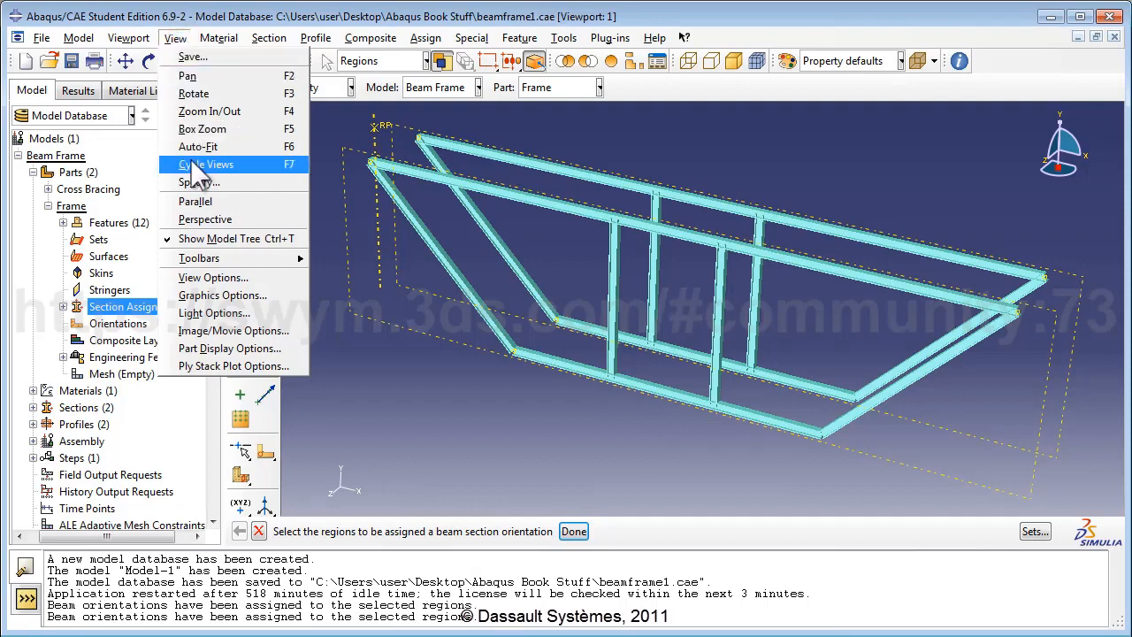
pyautogui.click(213, 346)
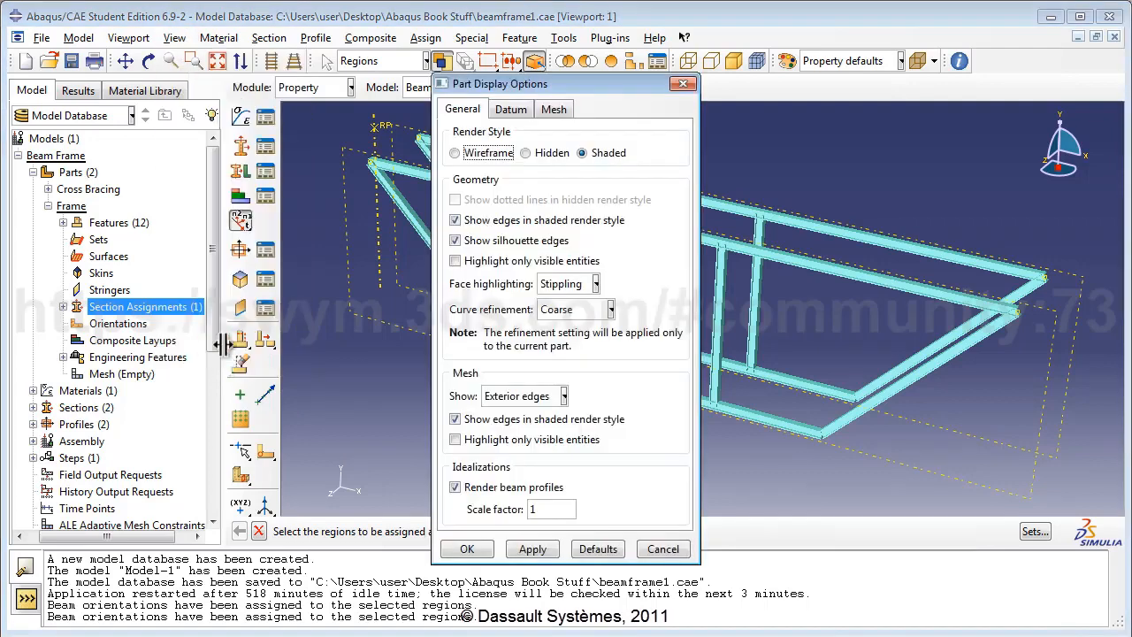
pyautogui.click(506, 488)
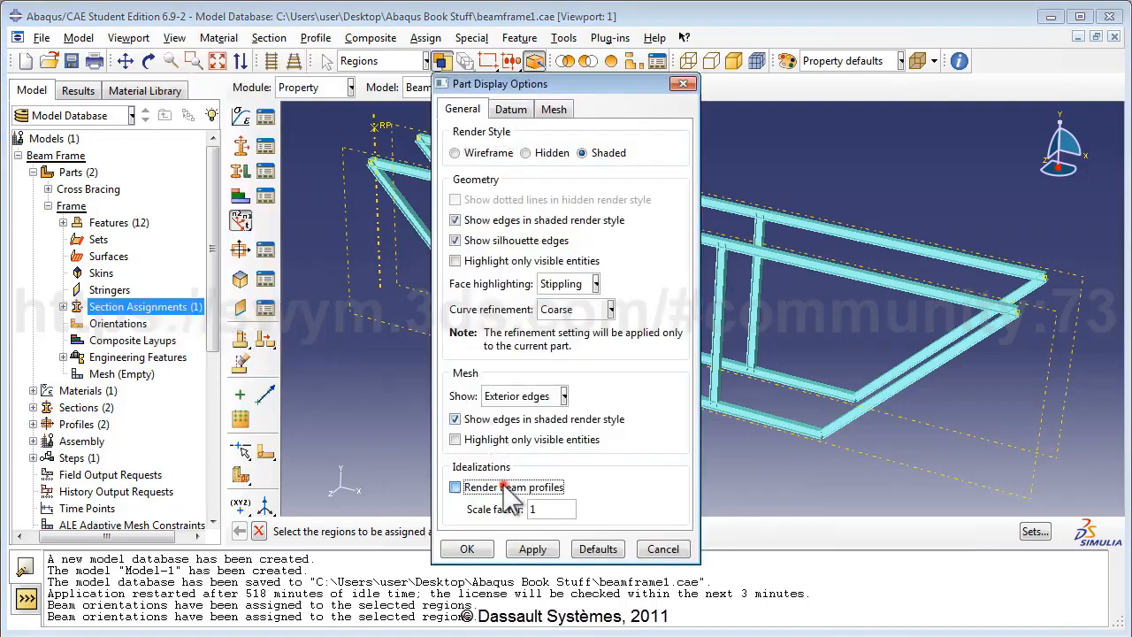
pyautogui.click(469, 550)
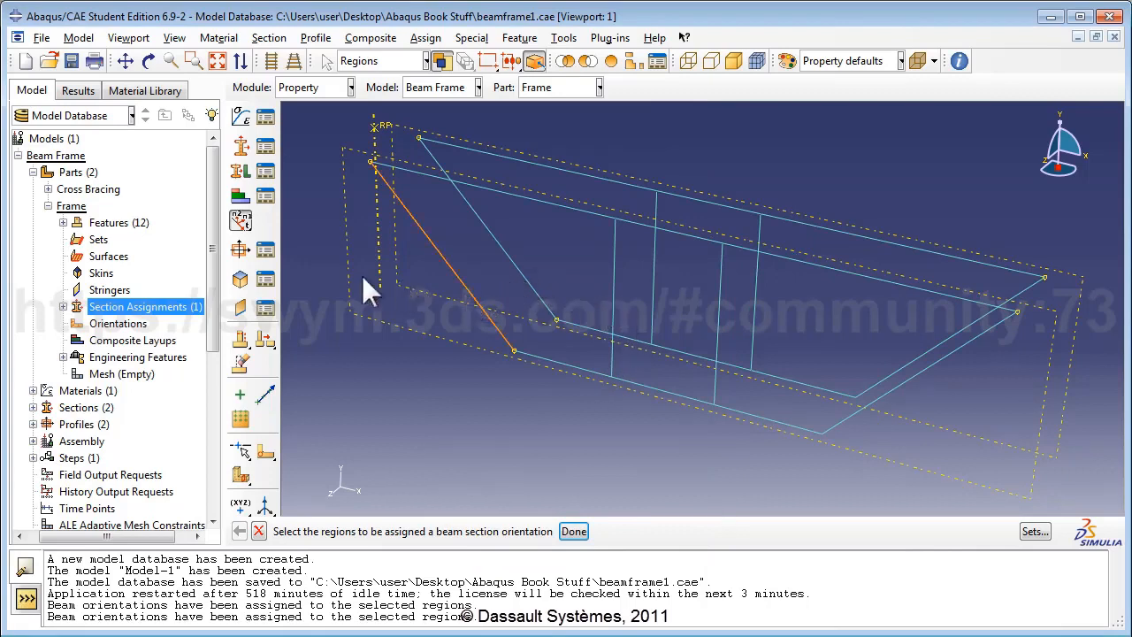
pyautogui.click(61, 443)
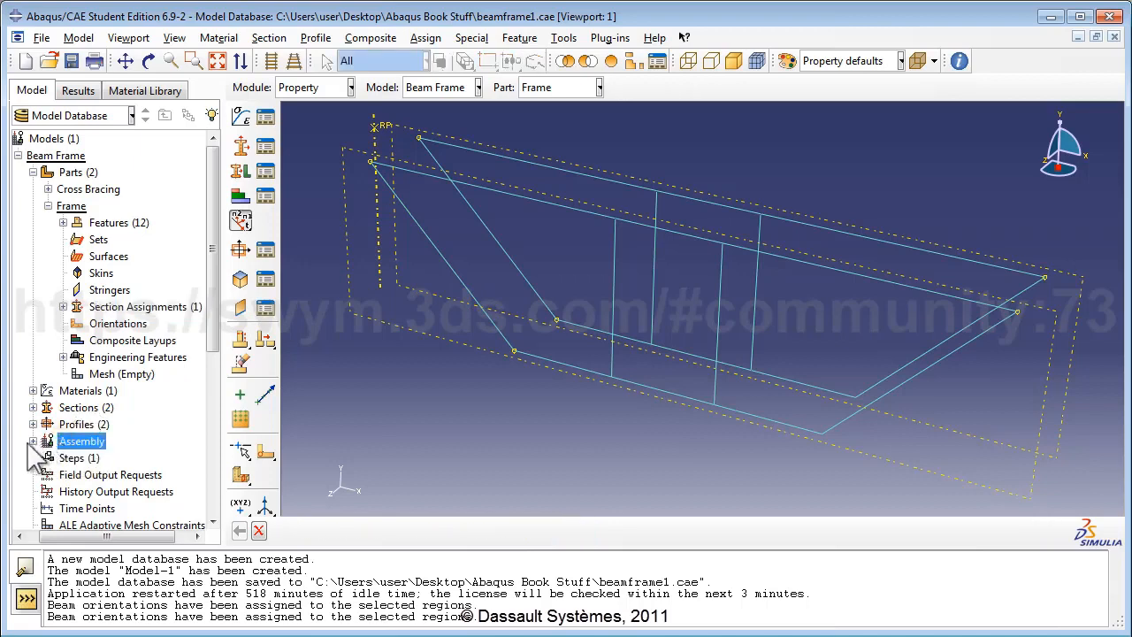
pyautogui.click(33, 441)
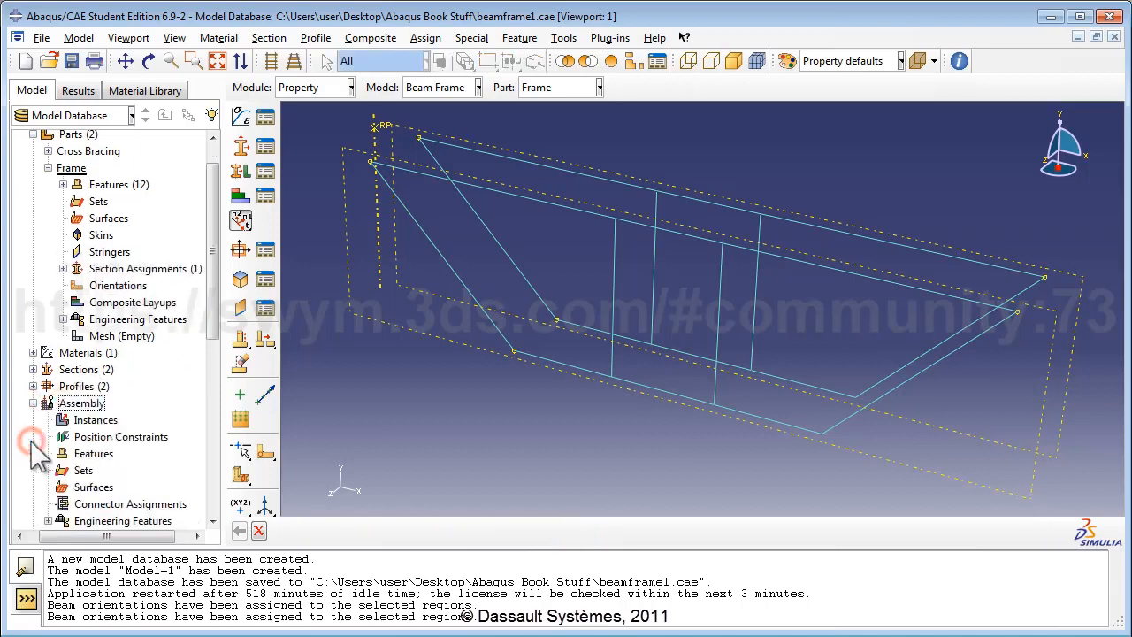
# Step: Add a dependent instance of the Frame part to the assembly
pyautogui.doubleClick(88, 420)
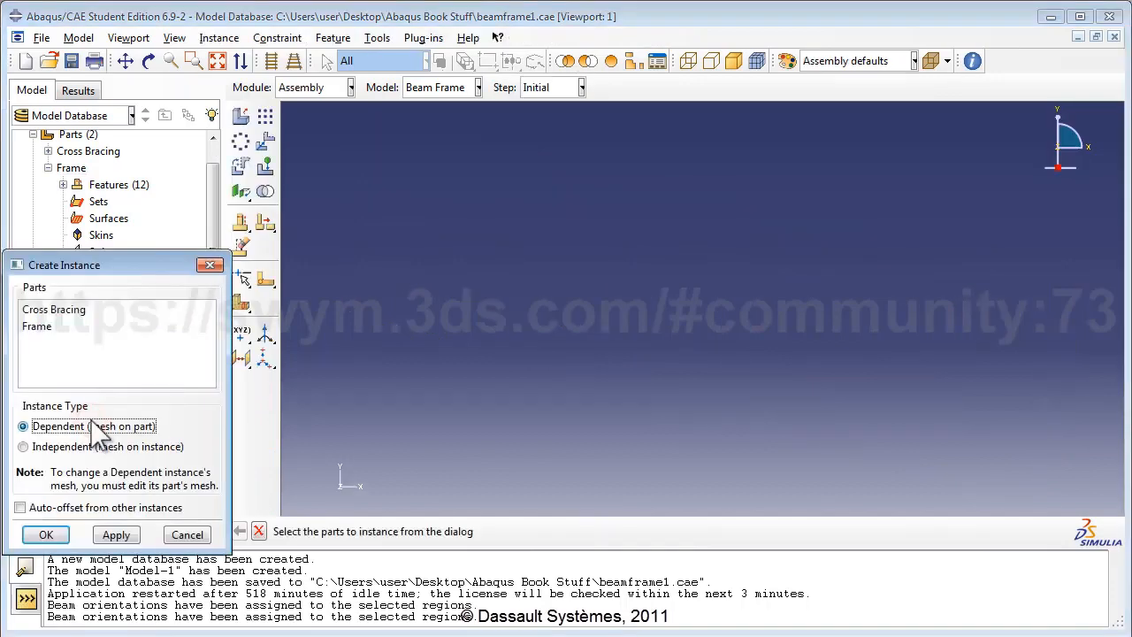
pyautogui.click(37, 326)
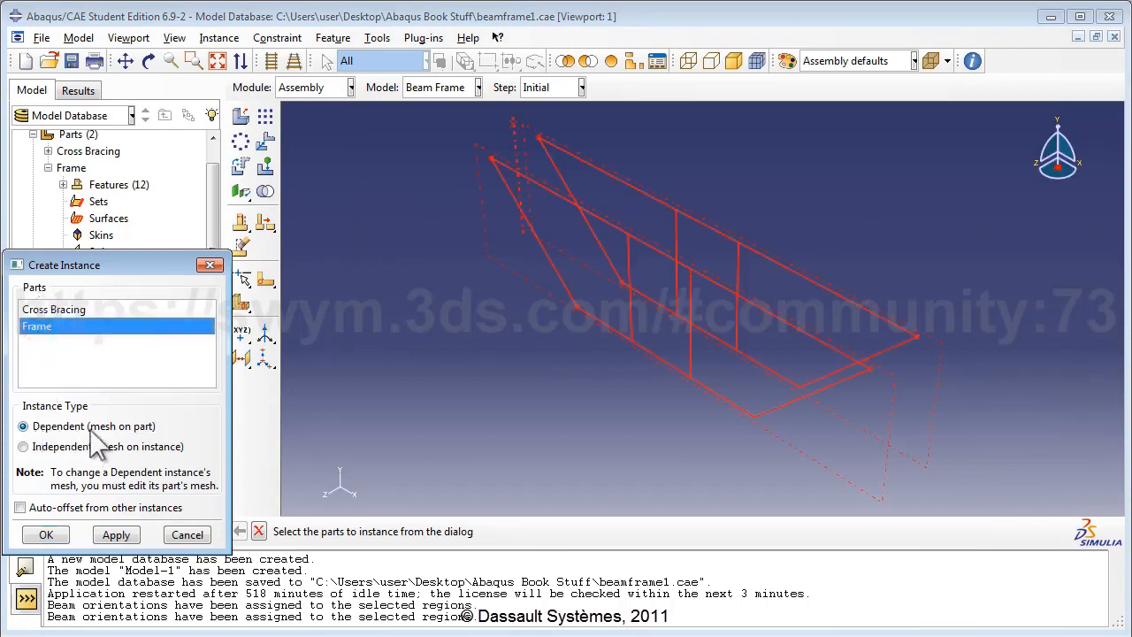
pyautogui.click(40, 427)
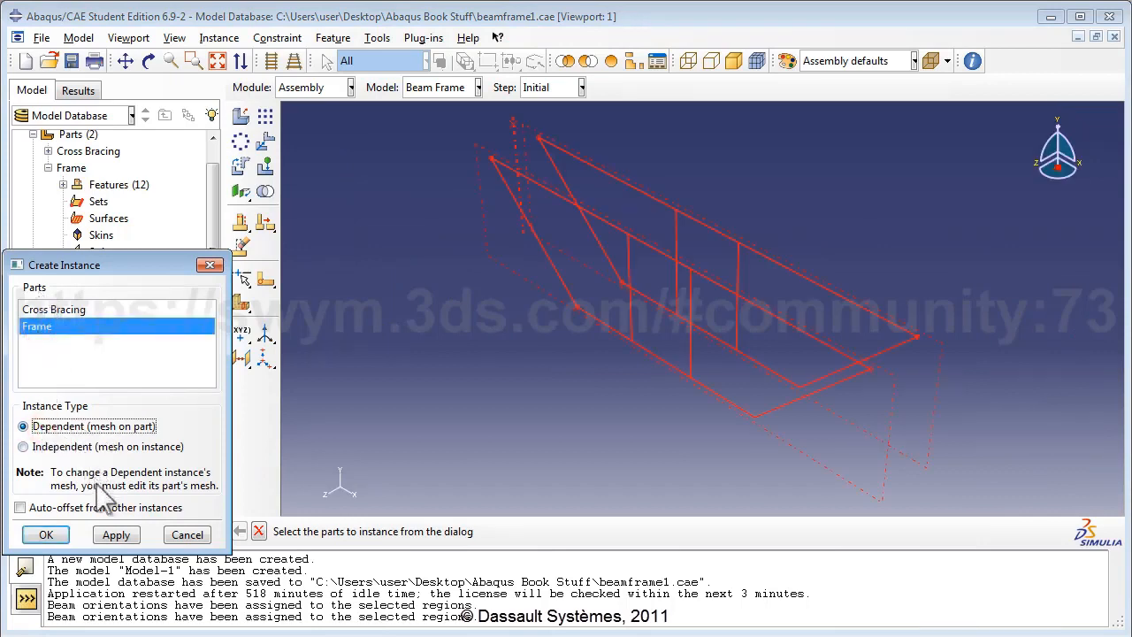
pyautogui.click(46, 535)
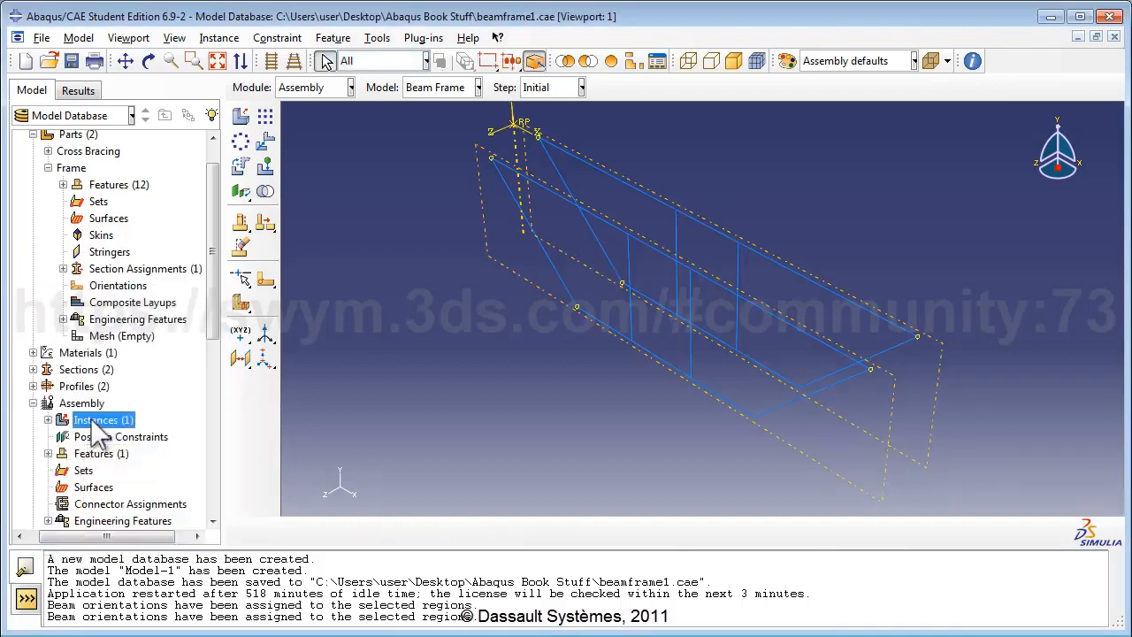
# Step: Add a dependent instance of the Cross Bracing part to the assembly
pyautogui.doubleClick(92, 420)
pyautogui.click(74, 310)
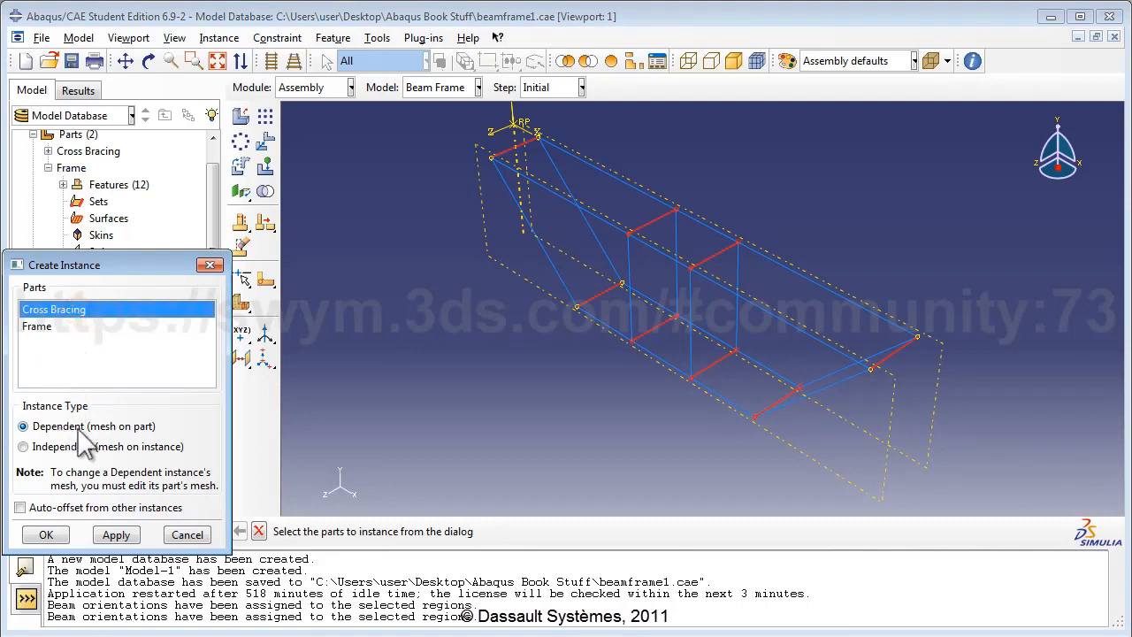
pyautogui.click(56, 534)
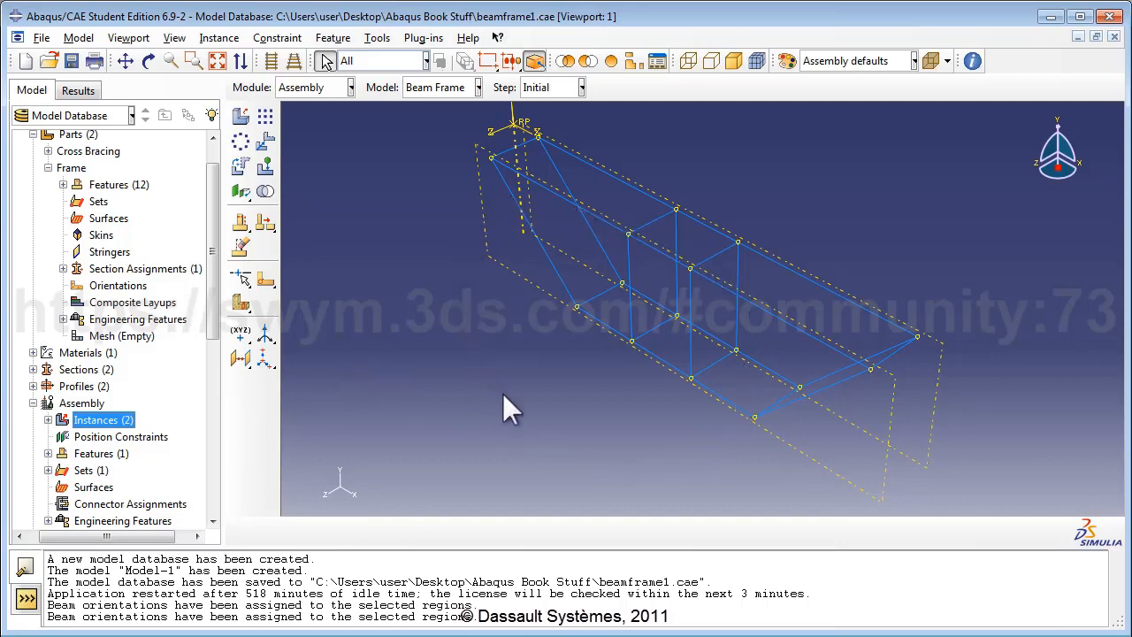
pyautogui.click(172, 38)
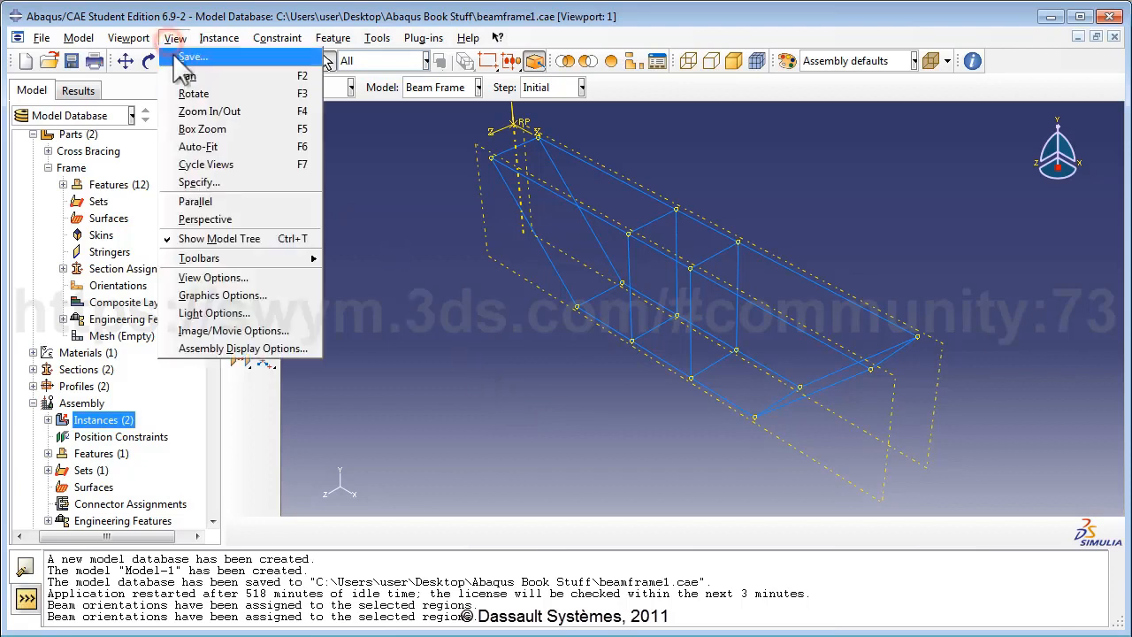
pyautogui.click(273, 347)
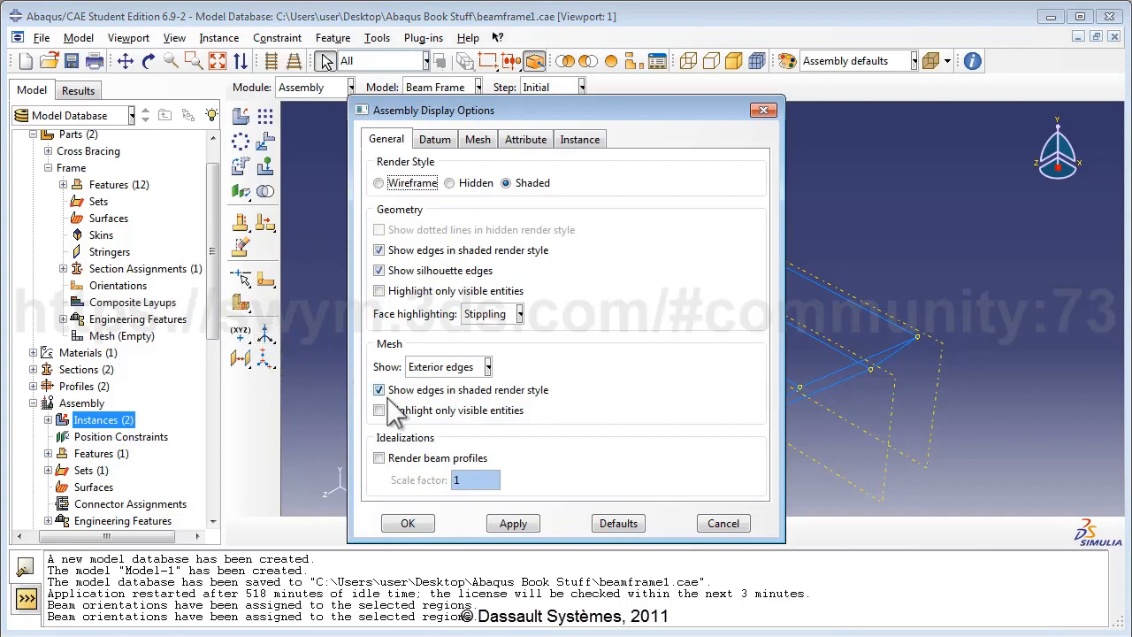
pyautogui.click(383, 457)
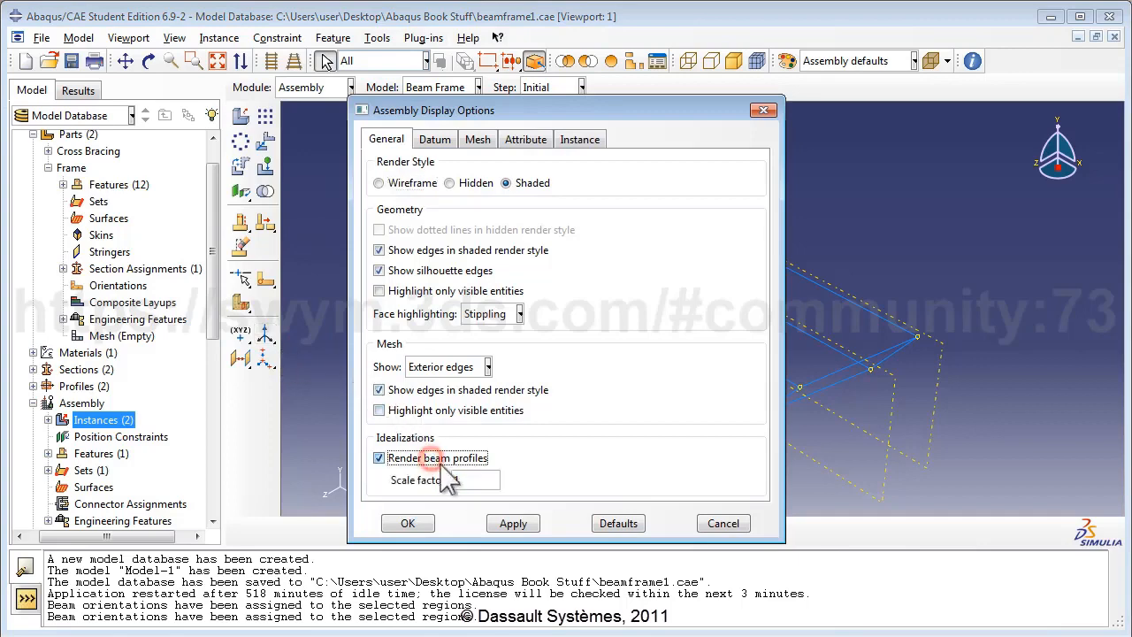
pyautogui.click(515, 527)
pyautogui.moveTo(437, 107); pyautogui.dragTo(913, 115)
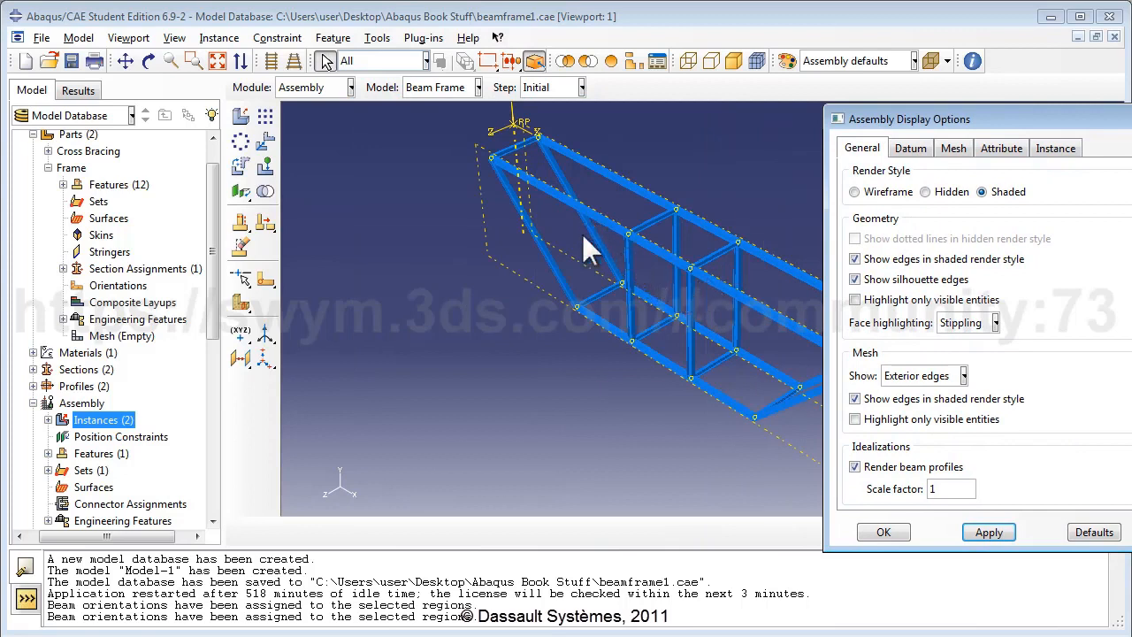
pyautogui.click(854, 466)
pyautogui.click(989, 531)
pyautogui.click(883, 531)
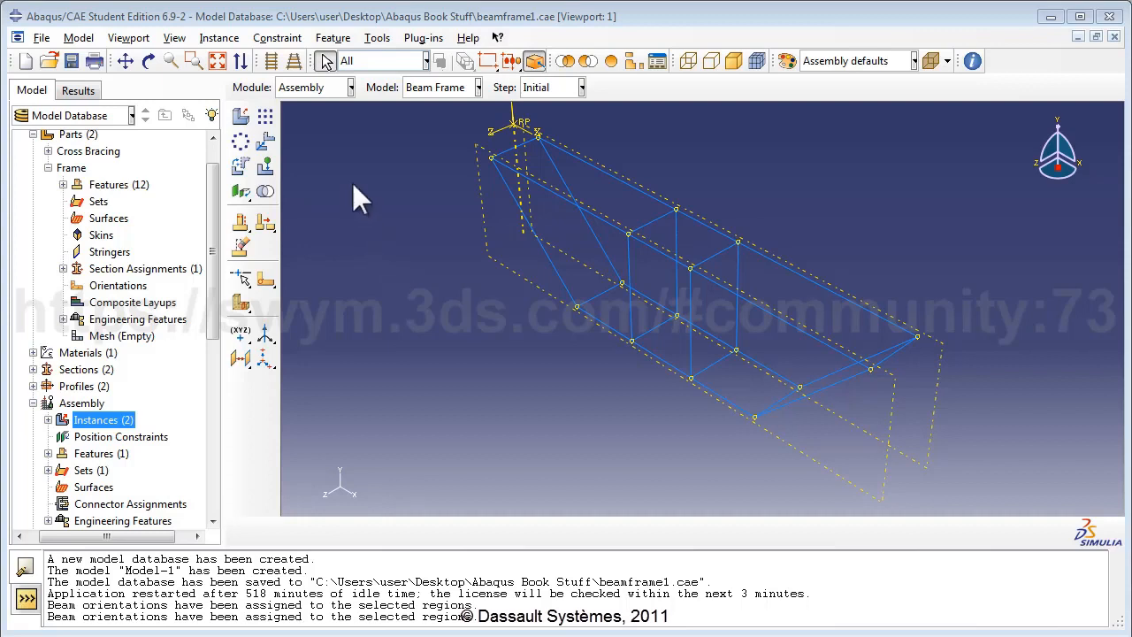
# Step: Switch to the Interaction module and start a new wire feature
pyautogui.click(350, 87)
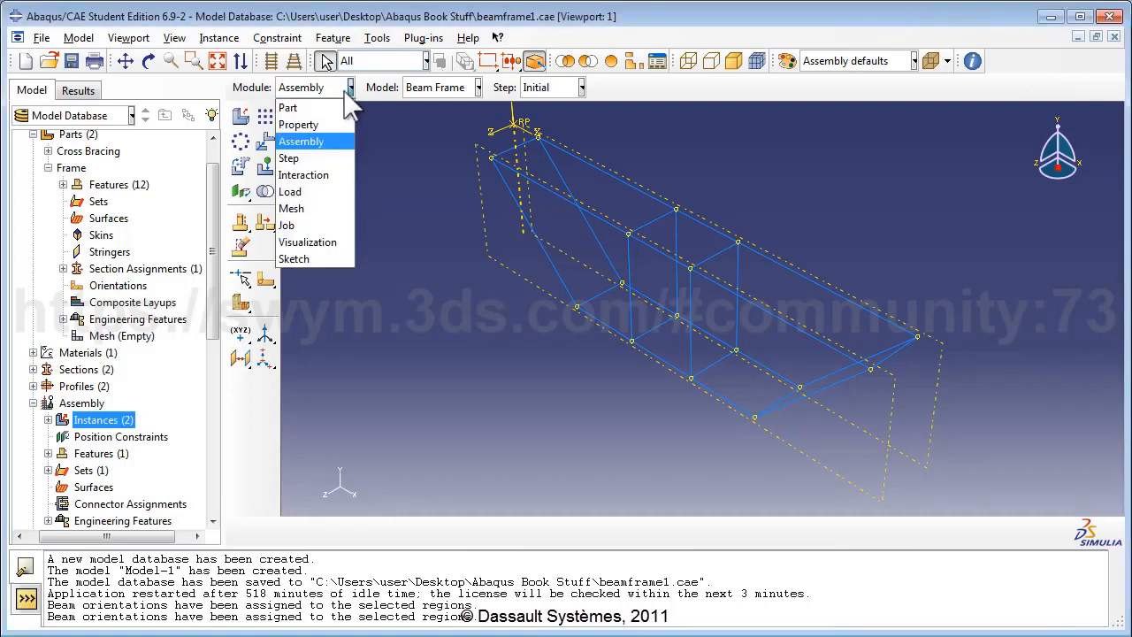
pyautogui.click(328, 174)
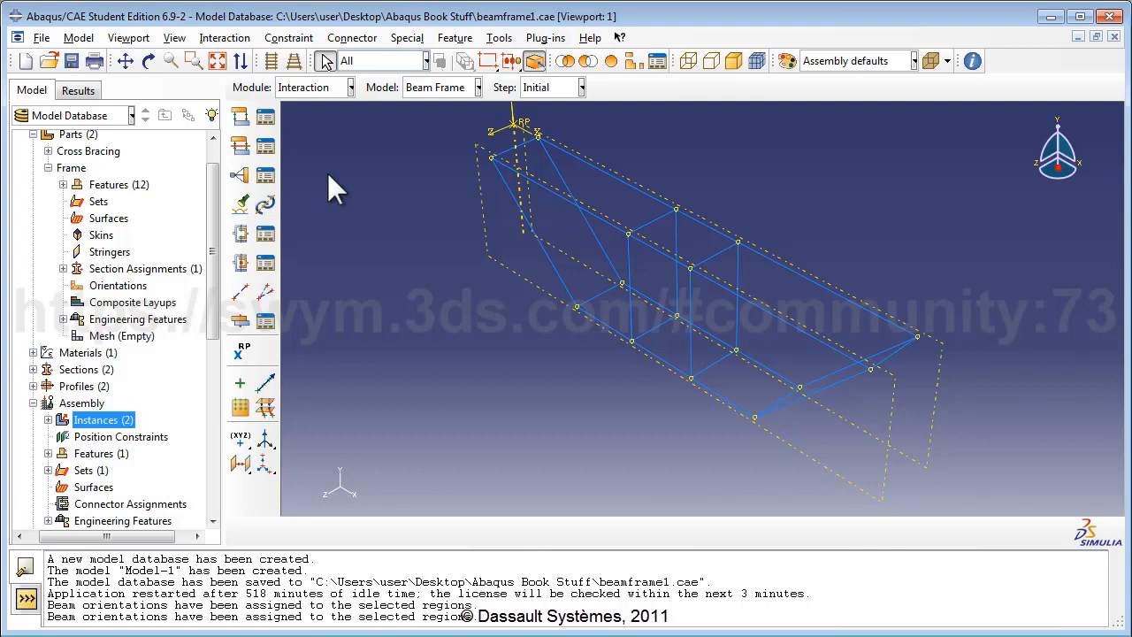
pyautogui.click(241, 293)
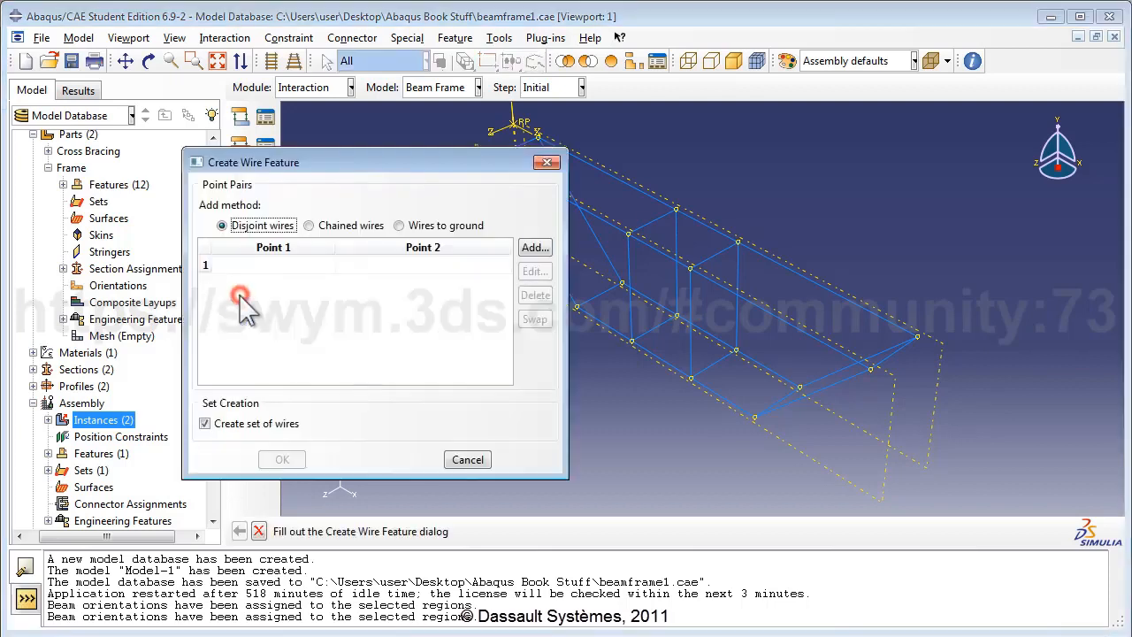
# Step: Pick 12 point pairs joining Cross Bracing vertices to their matching Frame vertices
pyautogui.click(531, 248)
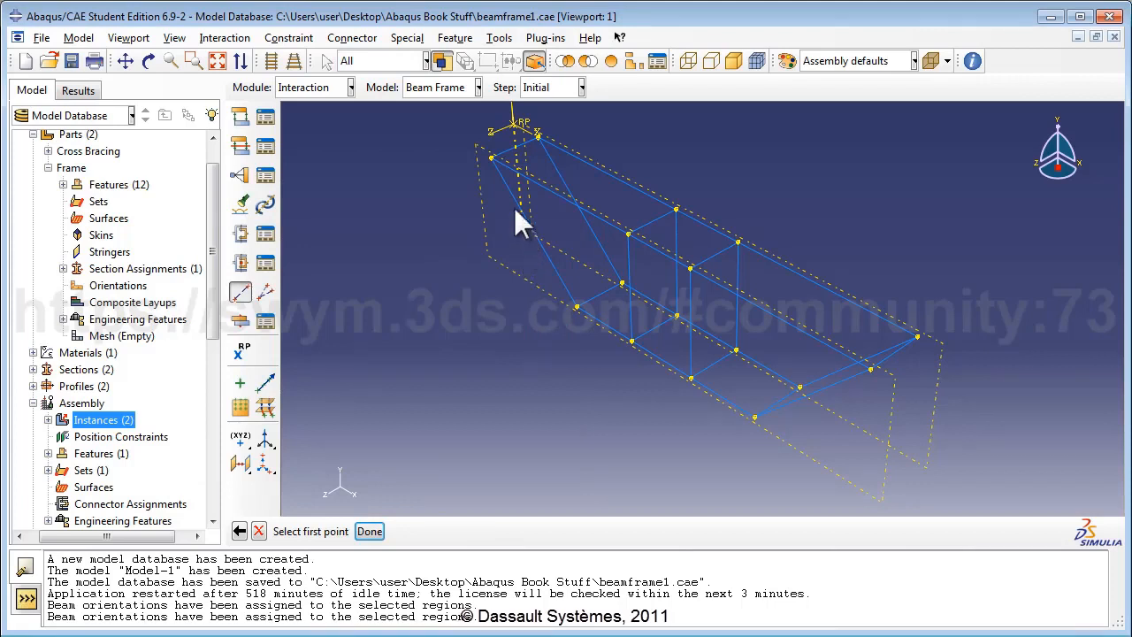
pyautogui.click(490, 157)
pyautogui.click(490, 156)
pyautogui.click(537, 137)
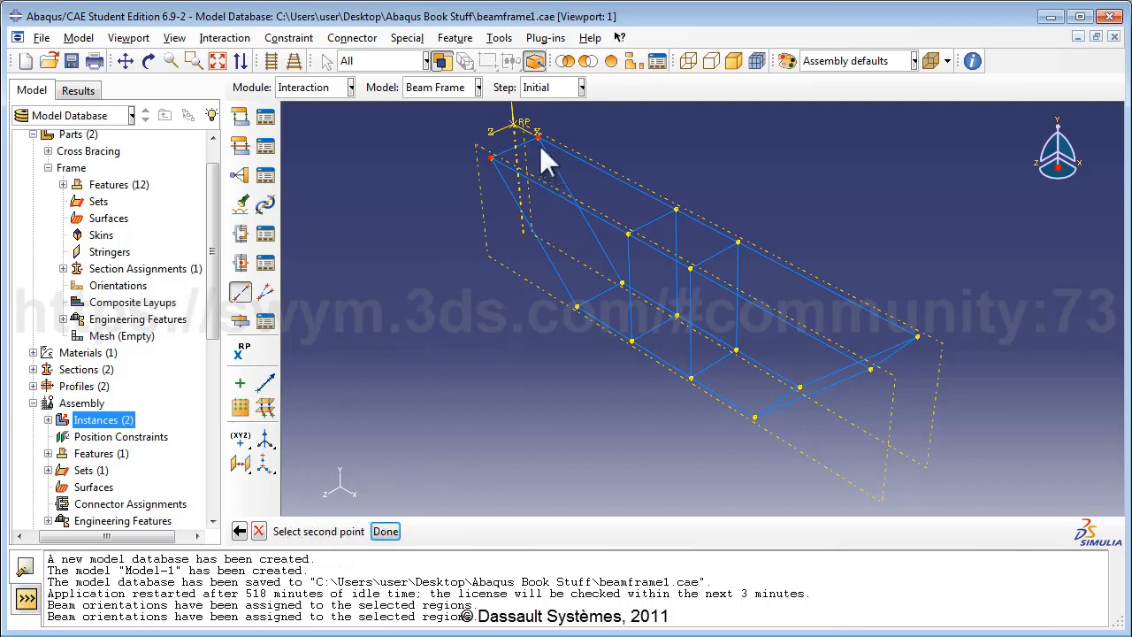
pyautogui.click(537, 137)
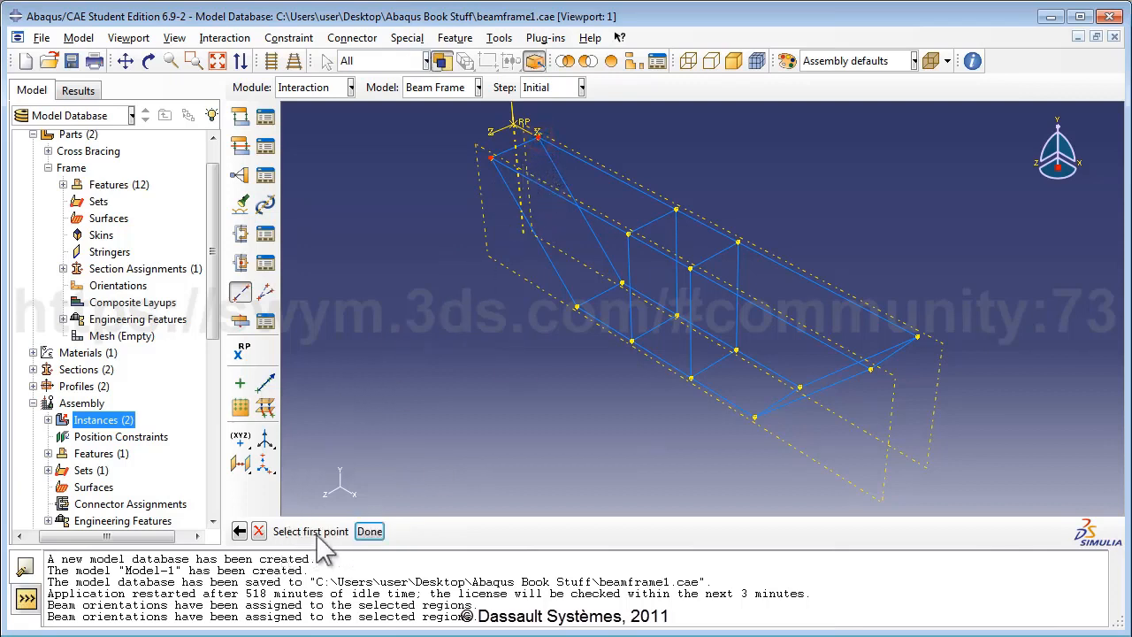
pyautogui.click(576, 306)
pyautogui.click(622, 281)
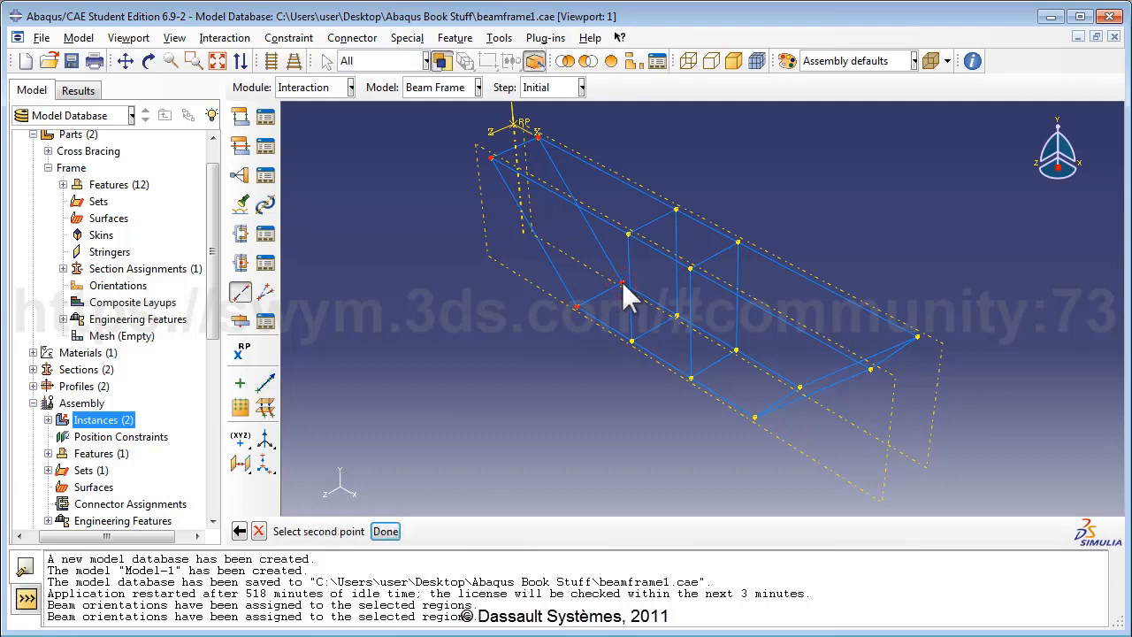
pyautogui.click(626, 232)
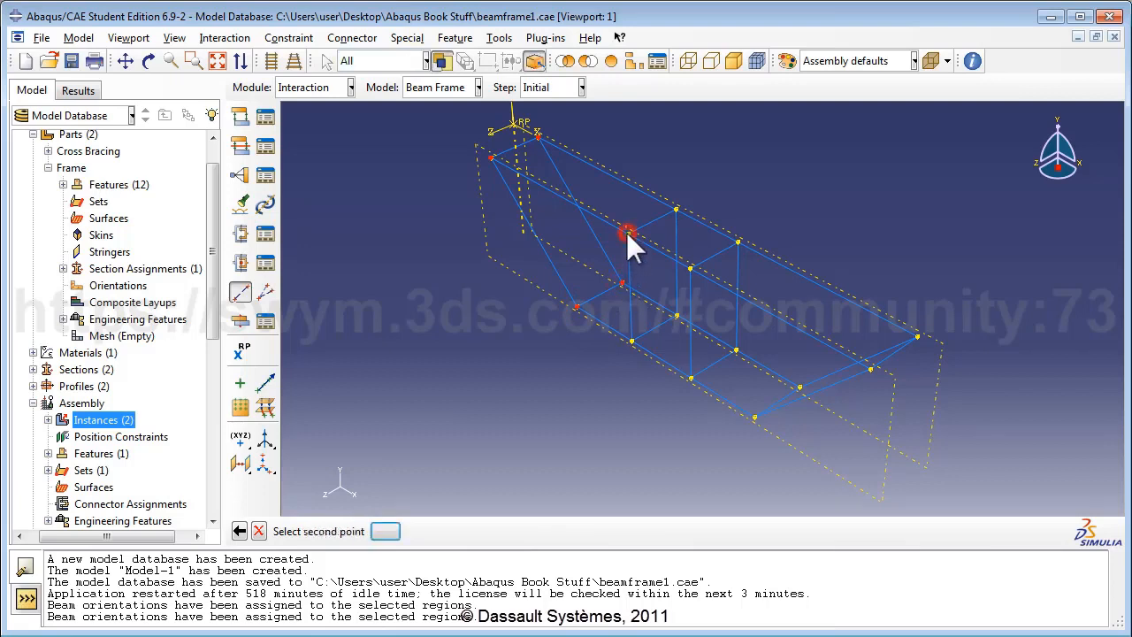
pyautogui.click(676, 210)
pyautogui.click(675, 209)
pyautogui.click(631, 340)
pyautogui.click(631, 340)
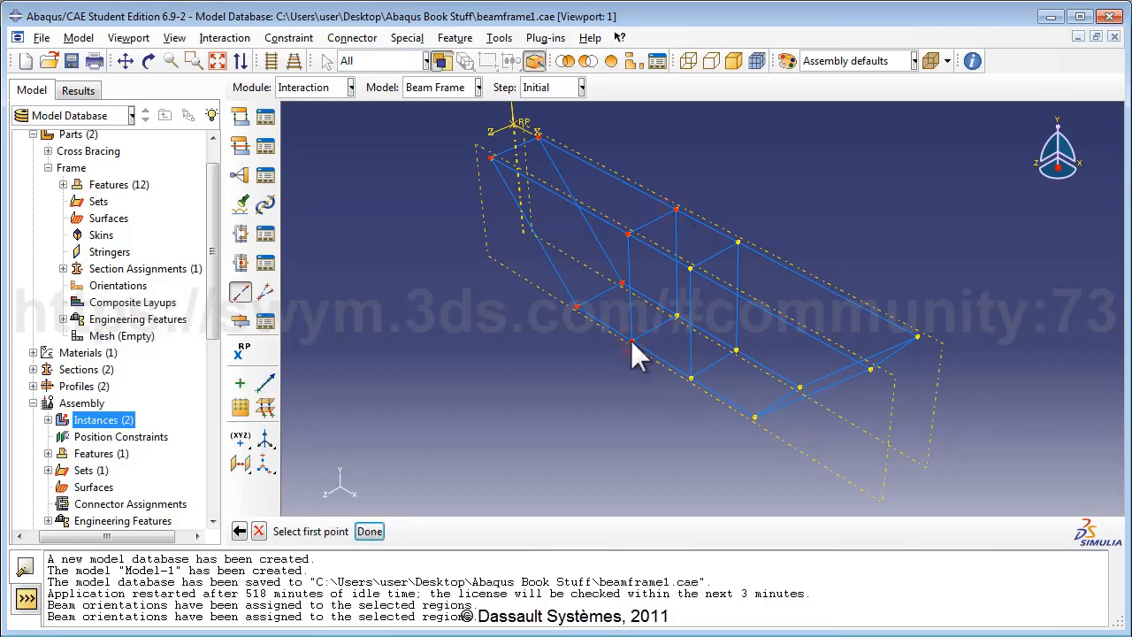
pyautogui.click(676, 315)
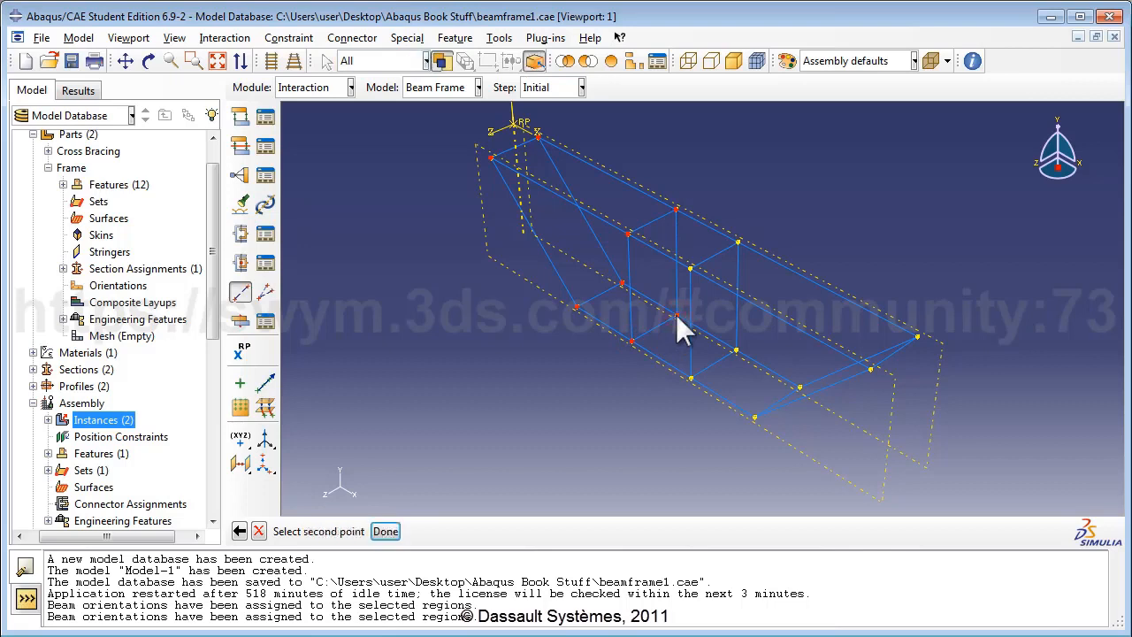
pyautogui.click(675, 315)
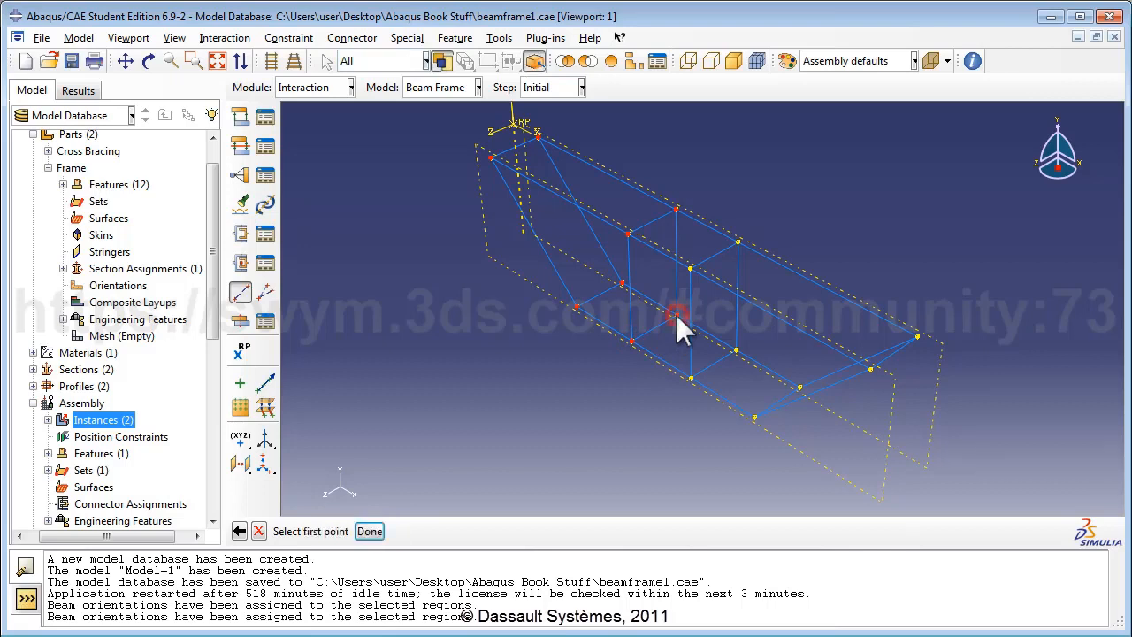
pyautogui.click(754, 416)
pyautogui.click(754, 416)
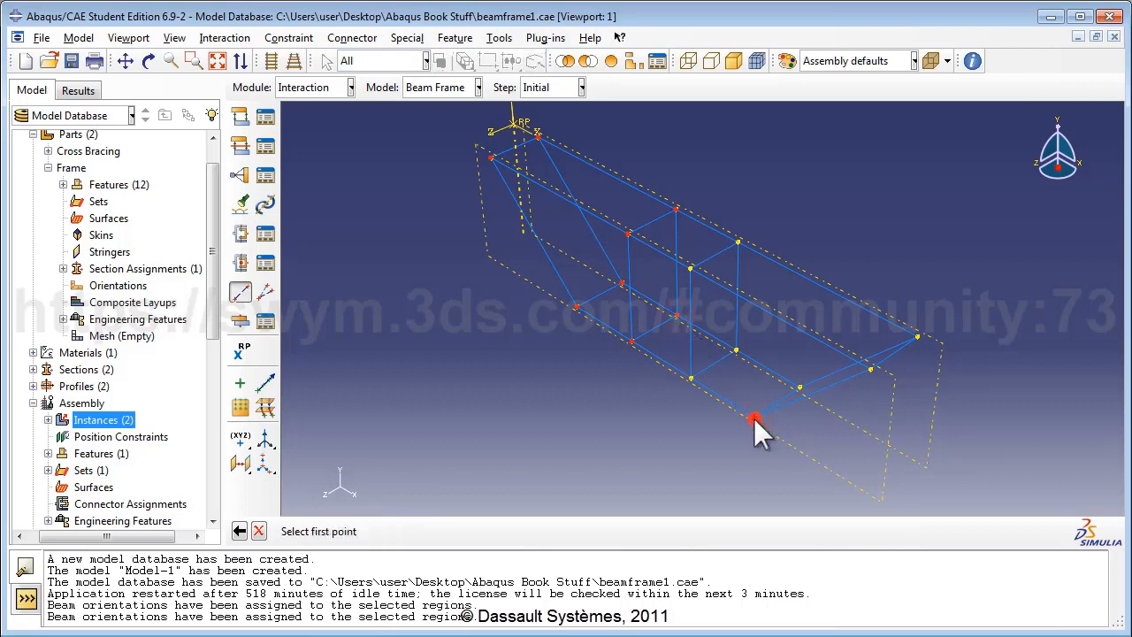
pyautogui.click(800, 388)
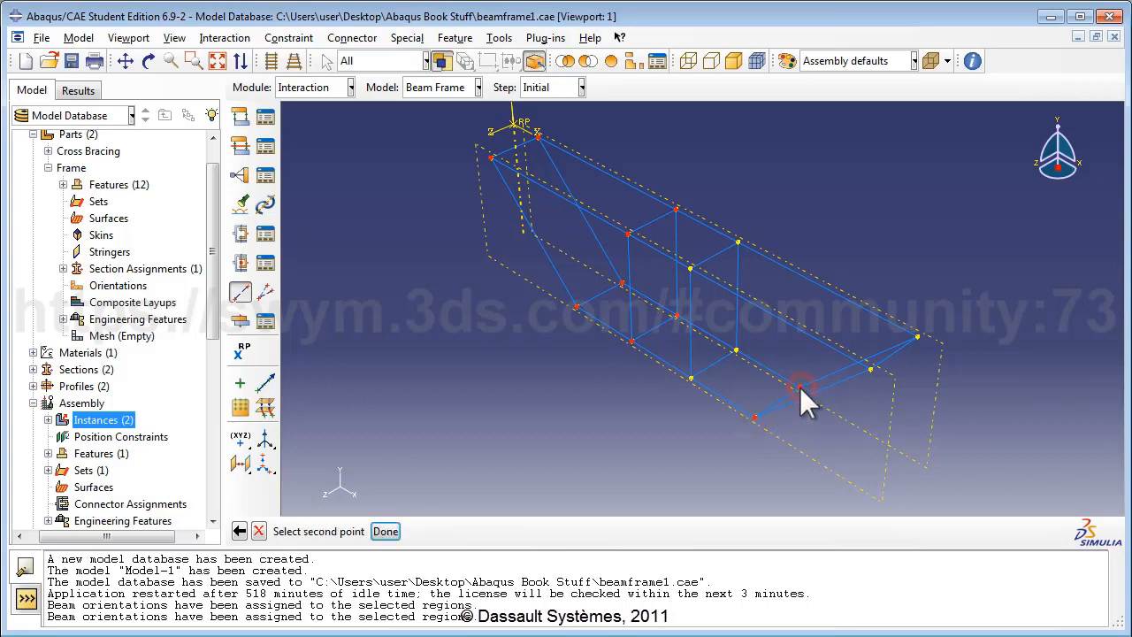
pyautogui.click(799, 386)
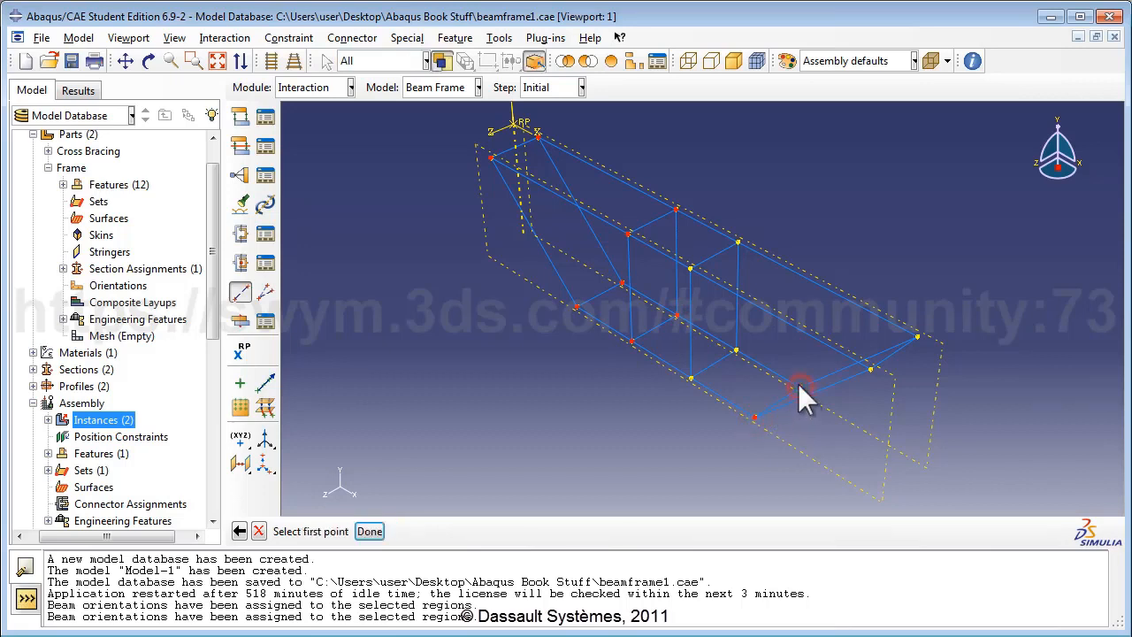
pyautogui.click(871, 370)
pyautogui.click(870, 371)
pyautogui.click(918, 336)
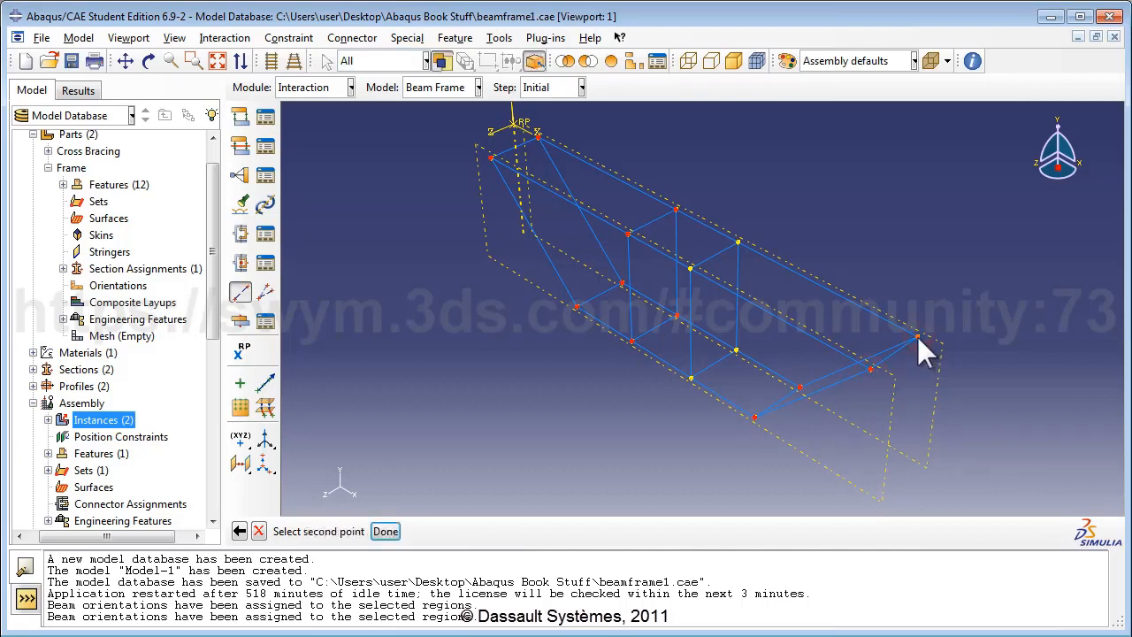
pyautogui.click(917, 337)
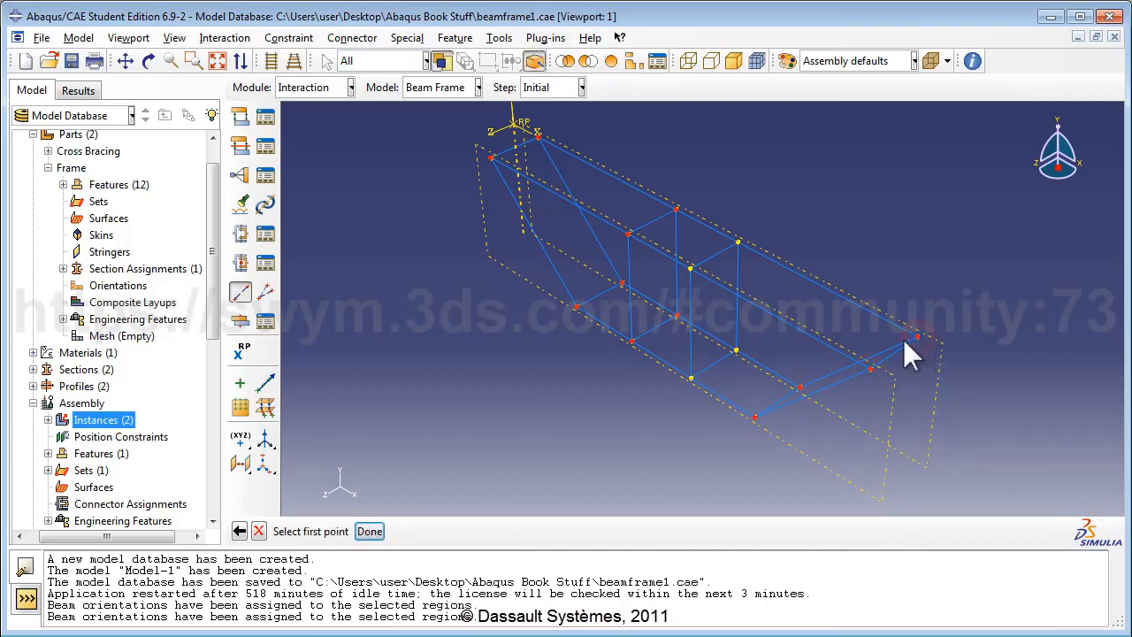
pyautogui.click(370, 532)
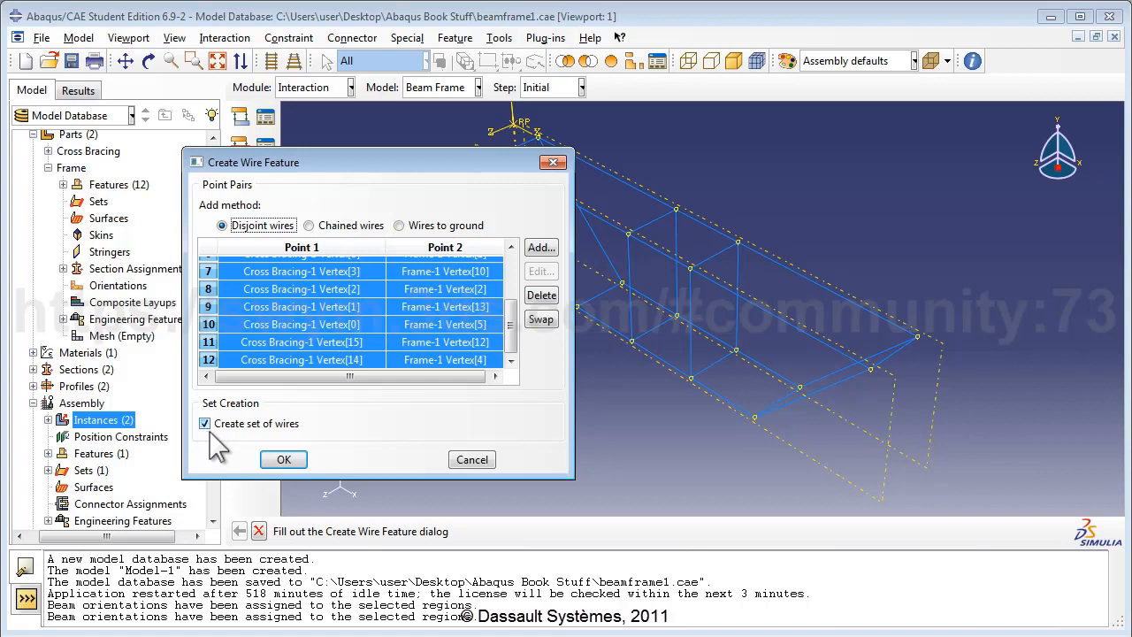
# Step: Create the twelve connecting wires and highlight the new Wire-1-Set-1 under Assembly Sets
pyautogui.click(284, 460)
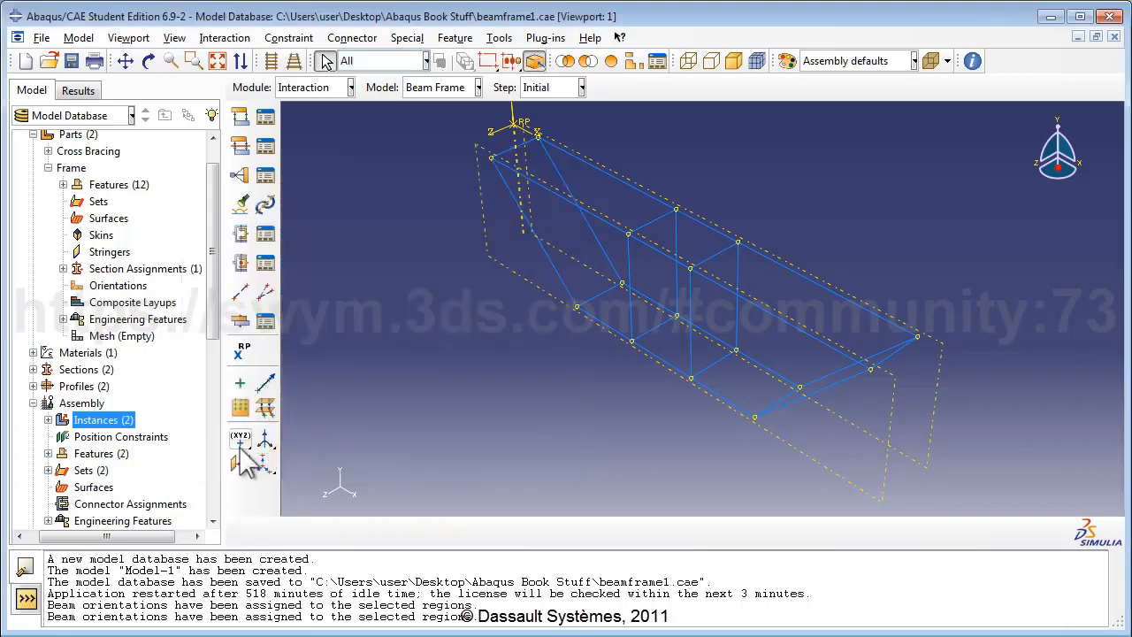
pyautogui.click(49, 470)
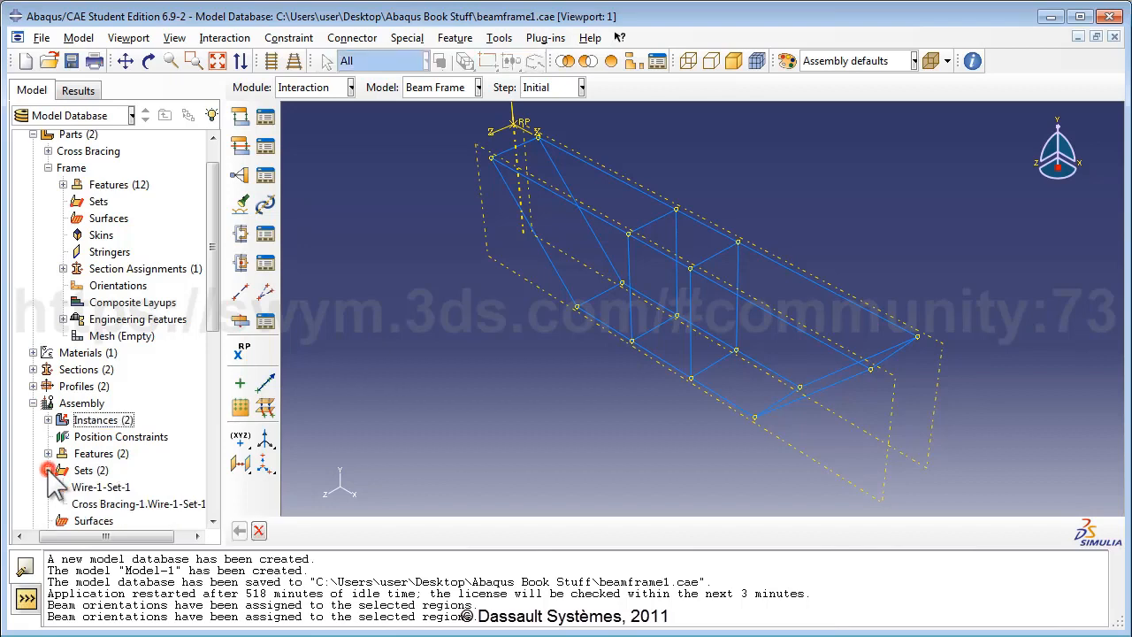
pyautogui.click(104, 488)
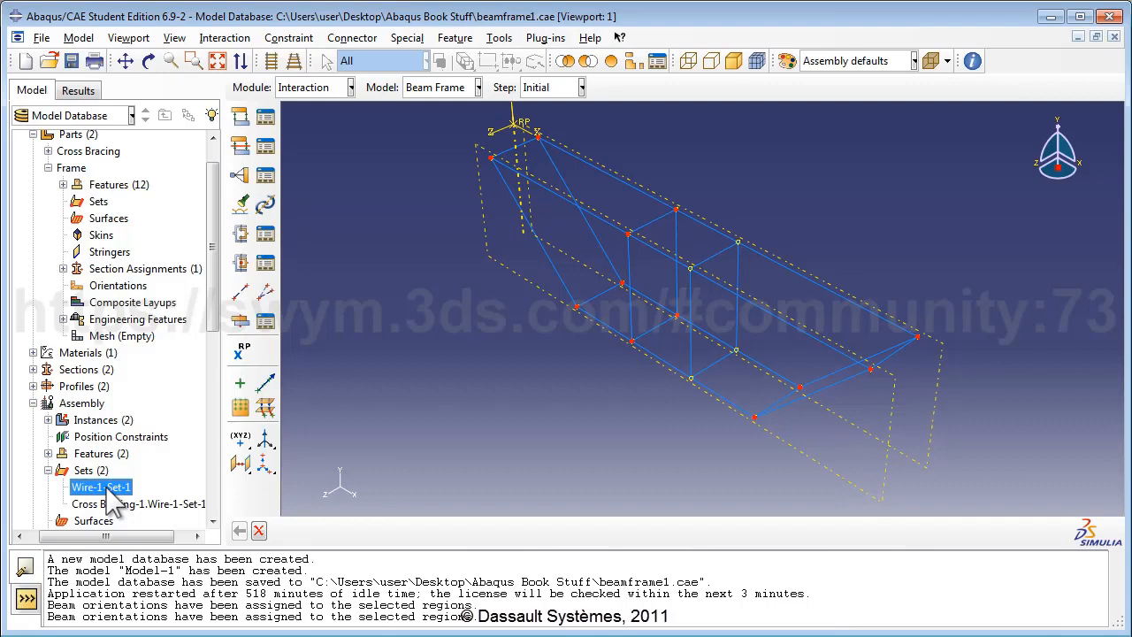
# Step: Rename Wire-1-Set-1 to 'Set of connector wires'
pyautogui.rightClick(108, 494)
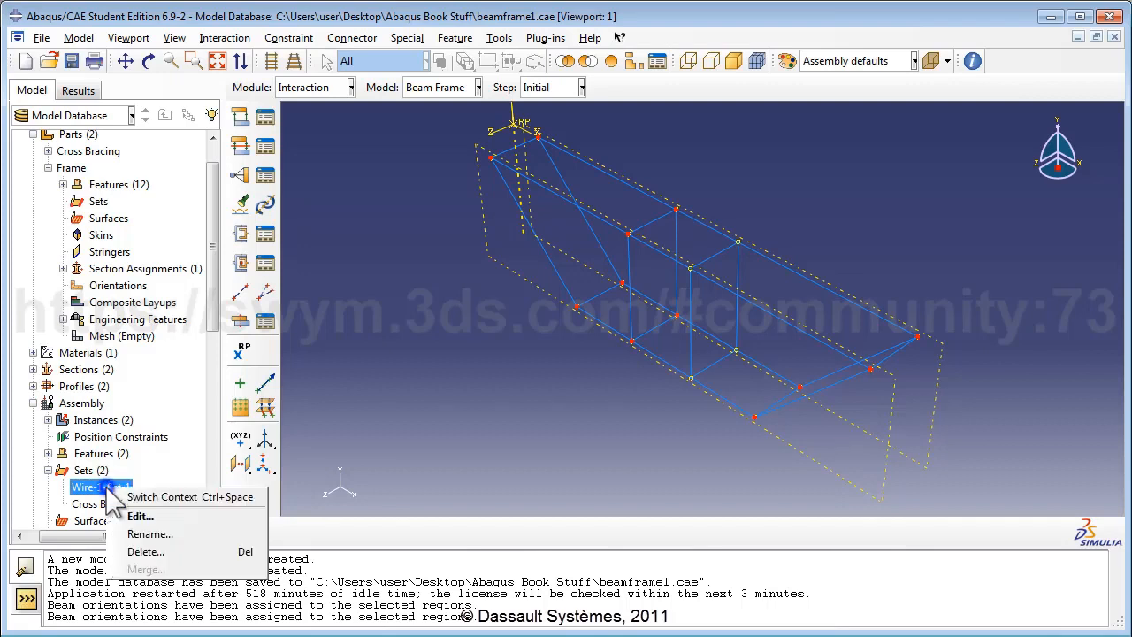
pyautogui.click(147, 531)
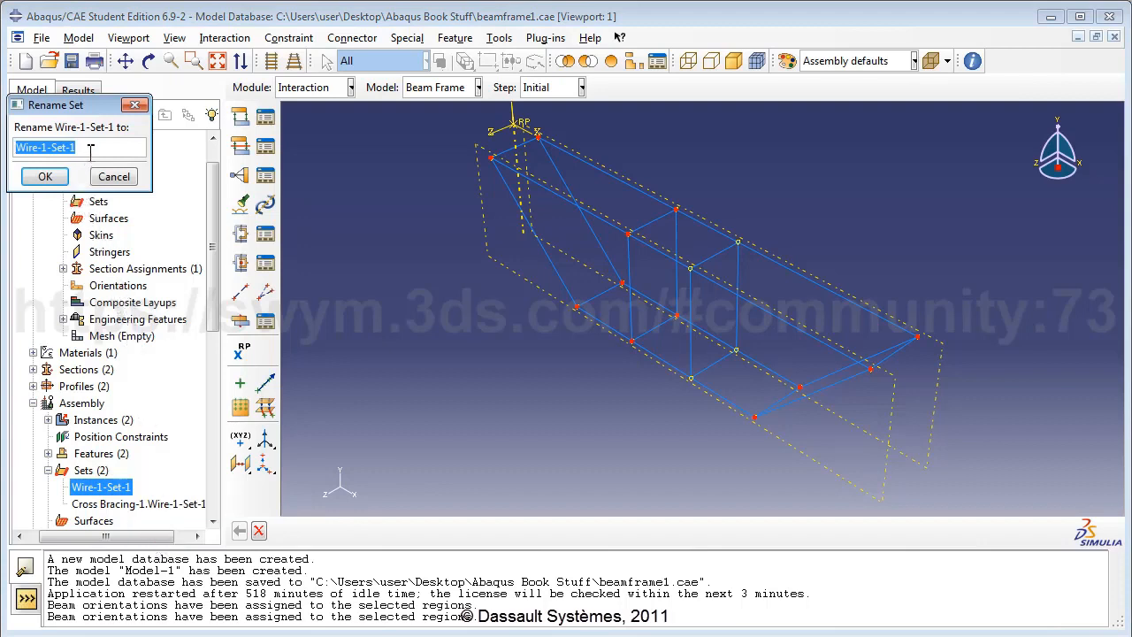
pyautogui.write('Set of co')
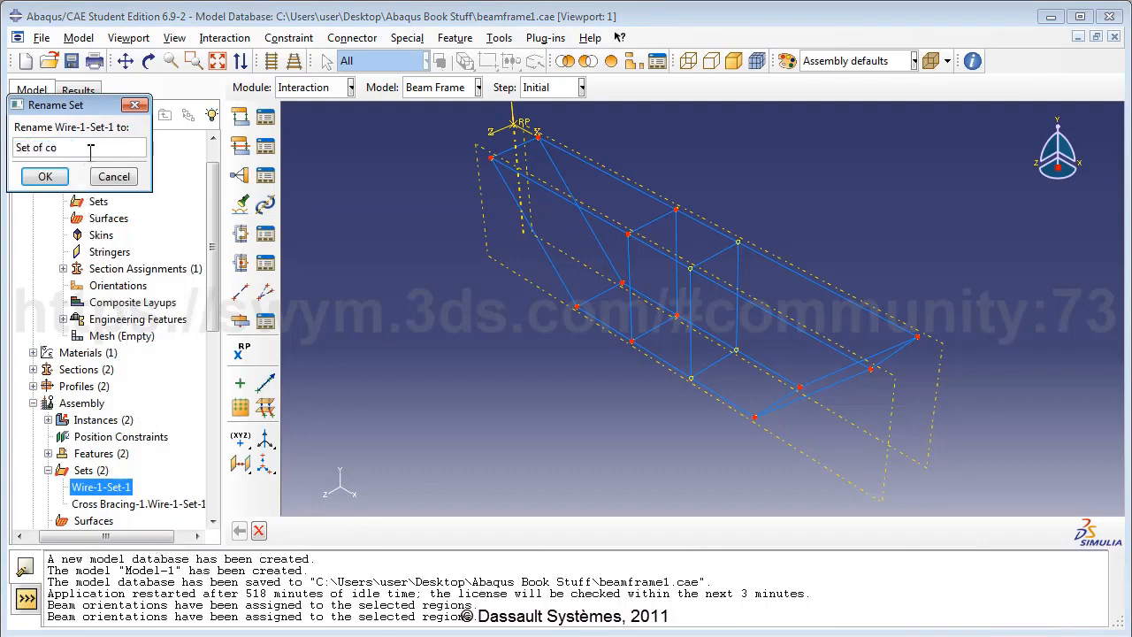
pyautogui.write('nnector wires')
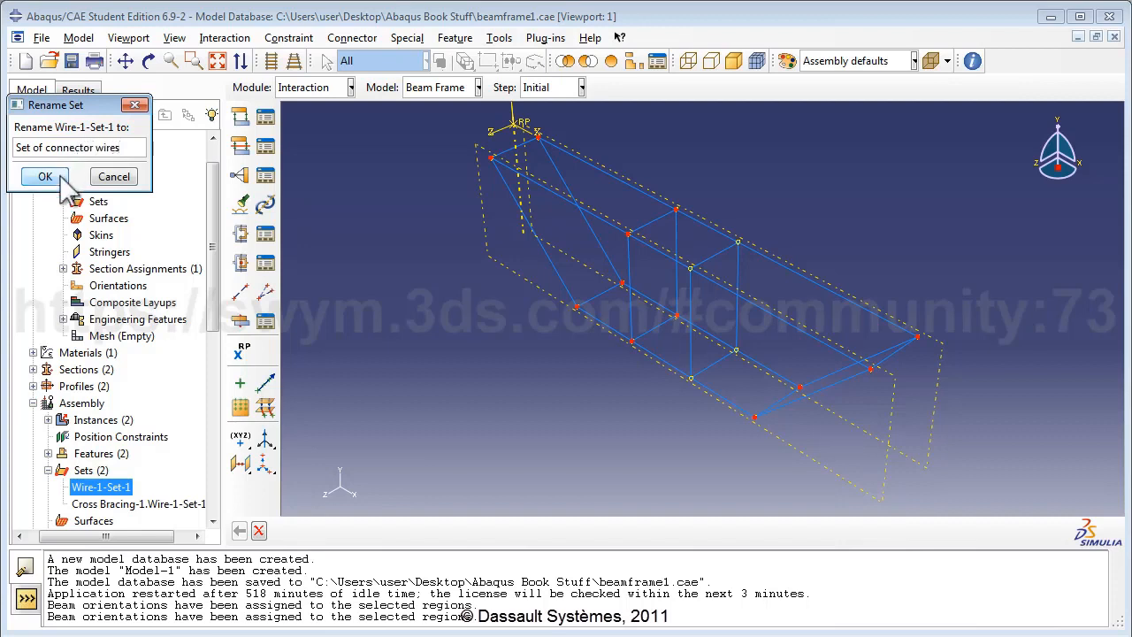
pyautogui.click(60, 176)
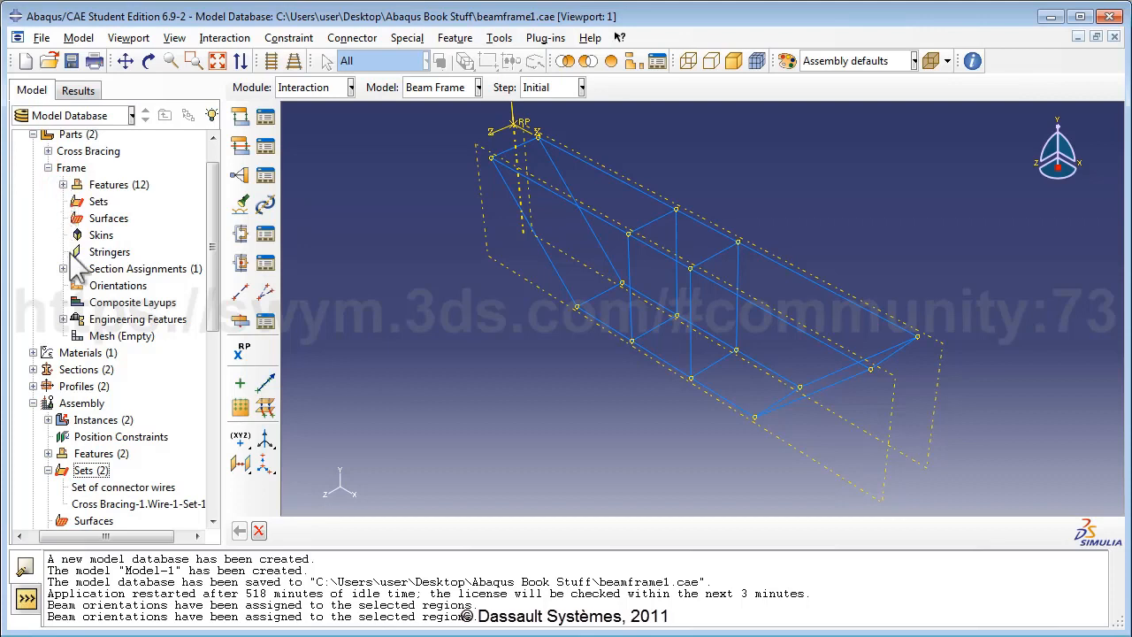
pyautogui.moveTo(216, 315); pyautogui.dragTo(225, 478)
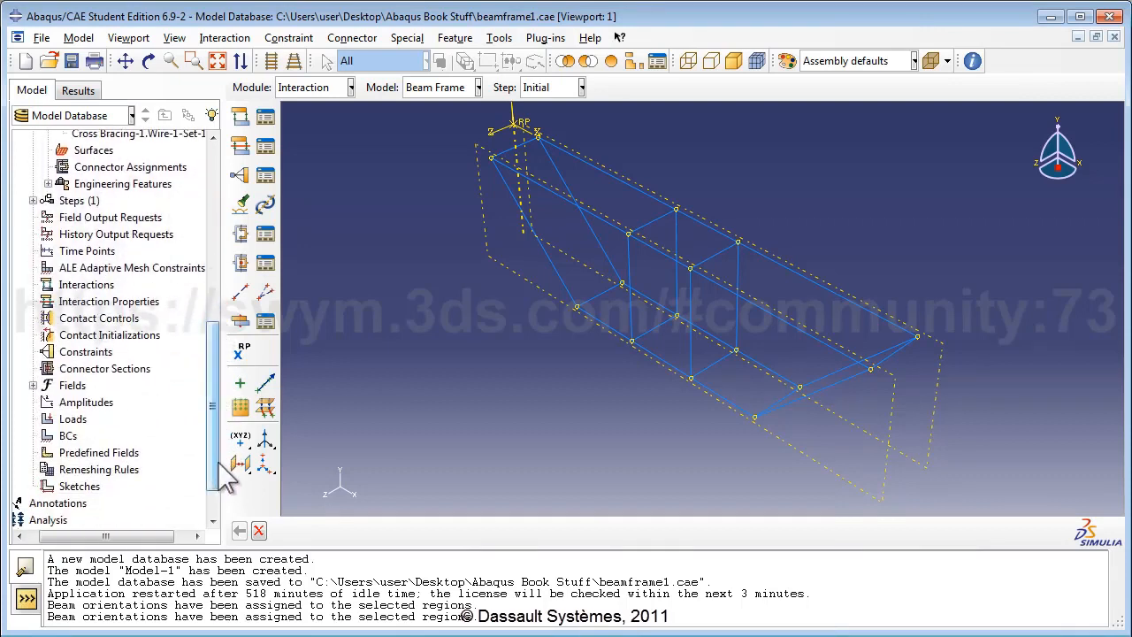
# Step: Create a Basic connector section named FrameCrossConnSect with Join translational type
pyautogui.click(106, 368)
pyautogui.doubleClick(106, 368)
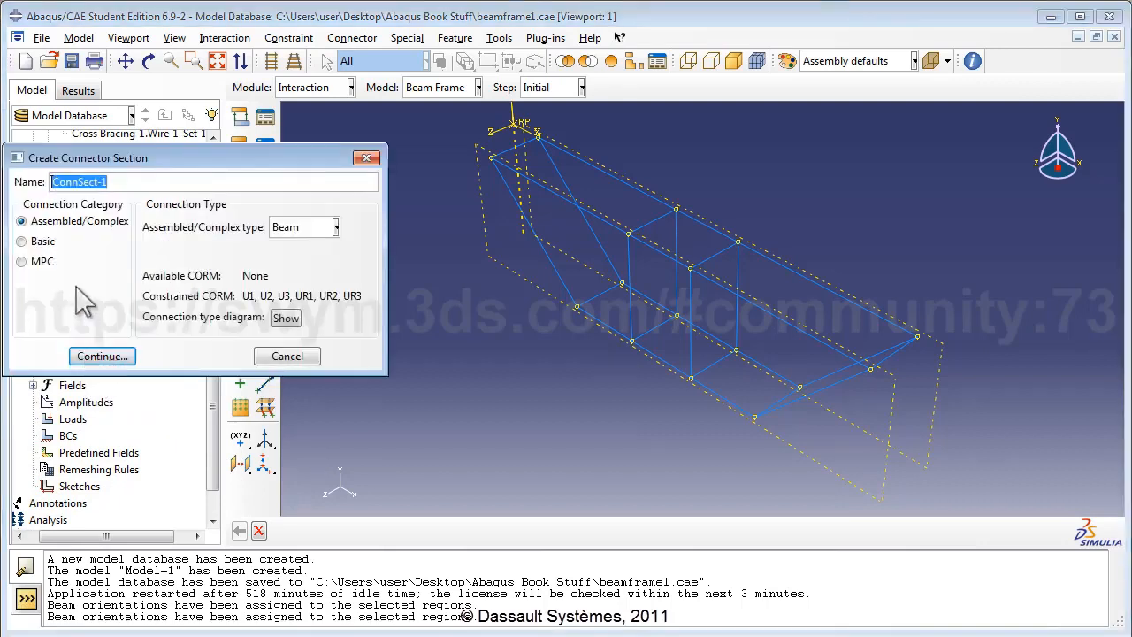
pyautogui.press('BackSpace')
pyautogui.write('Fra')
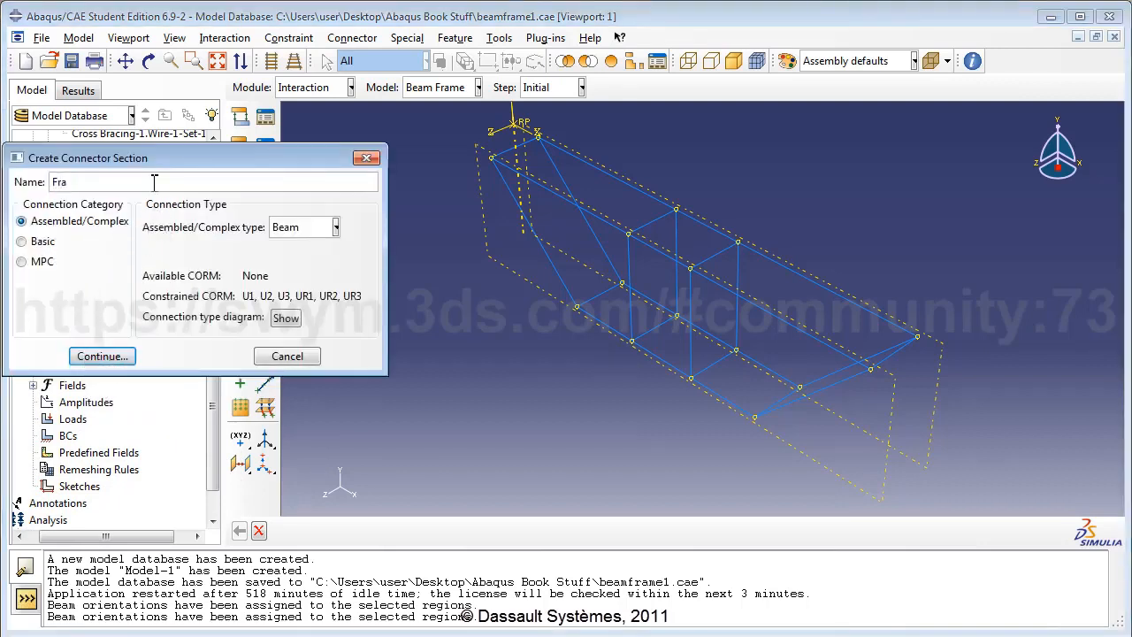
pyautogui.write('meCrossConnSect')
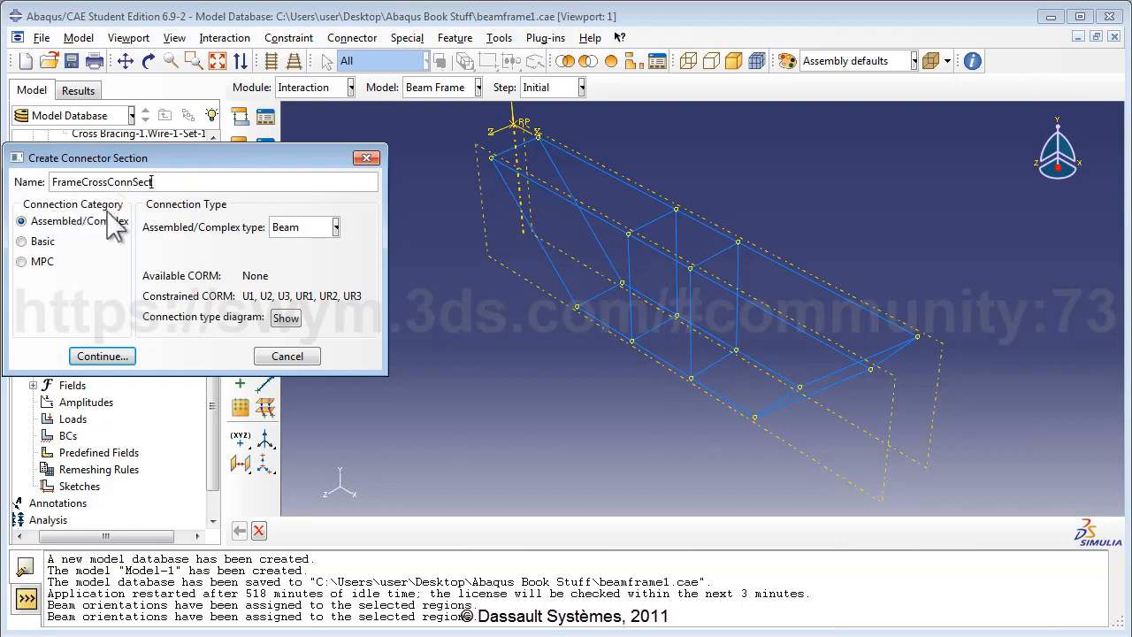
pyautogui.click(37, 242)
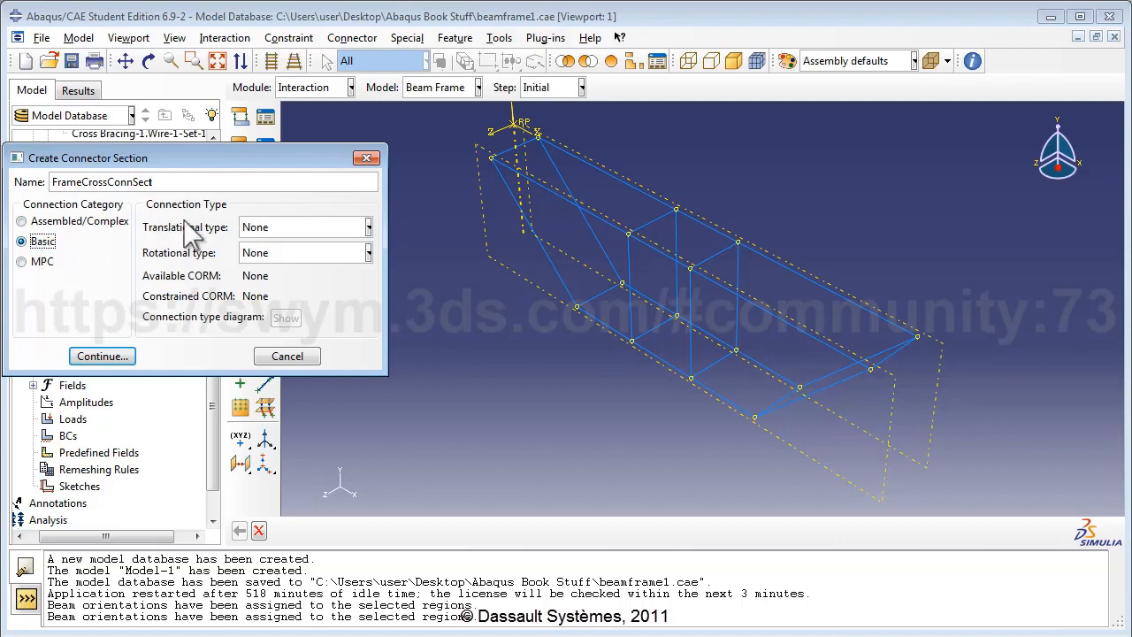
pyautogui.click(252, 227)
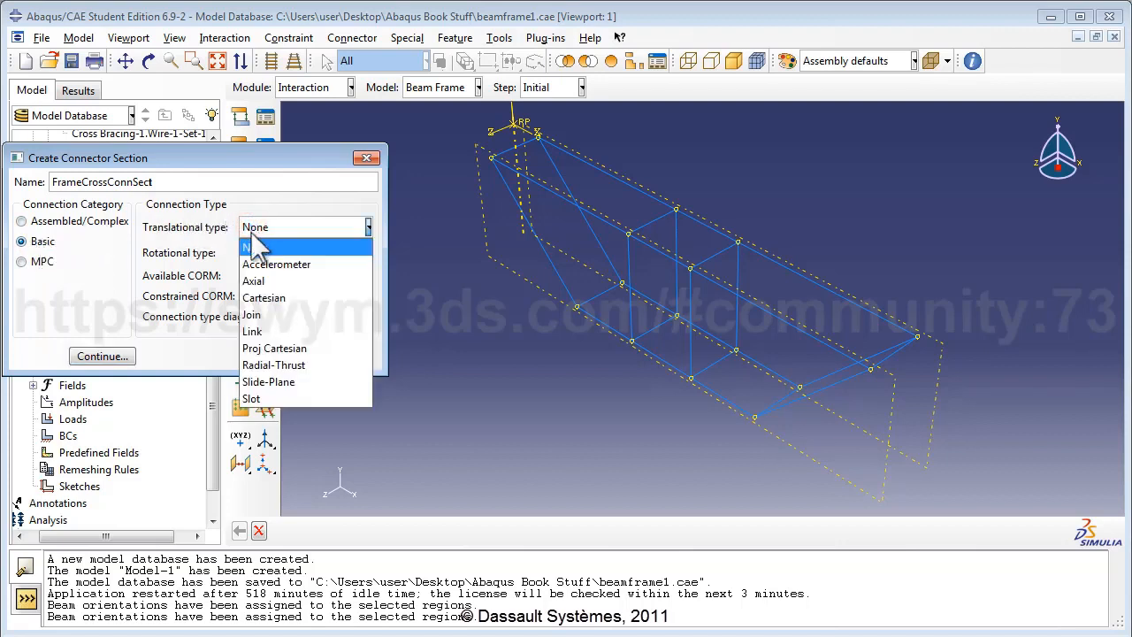
pyautogui.click(264, 314)
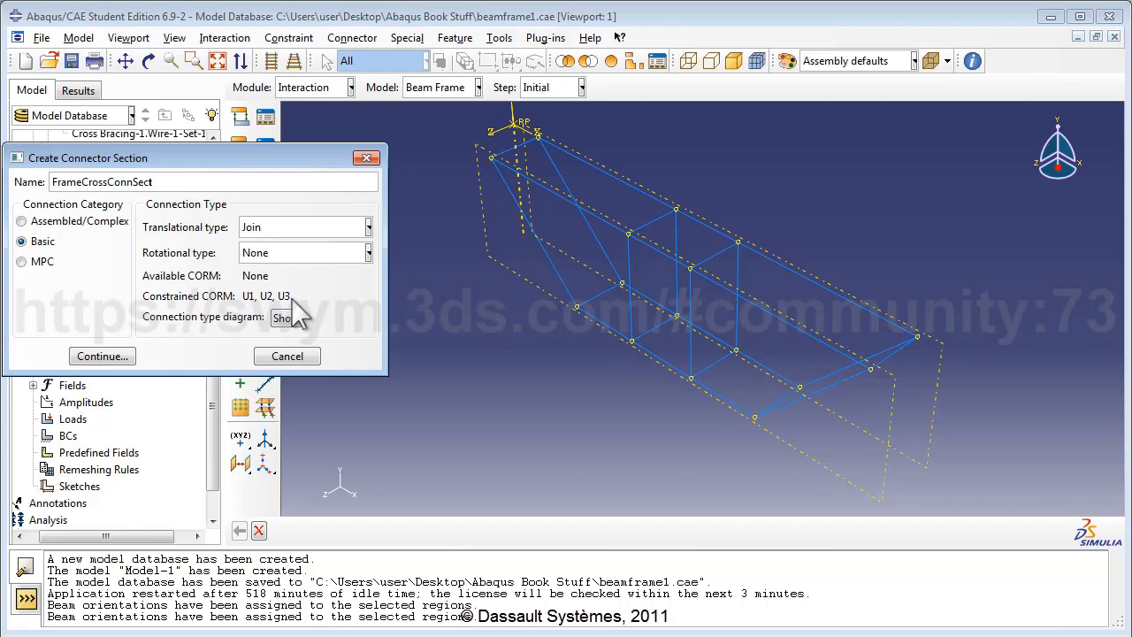
pyautogui.click(115, 356)
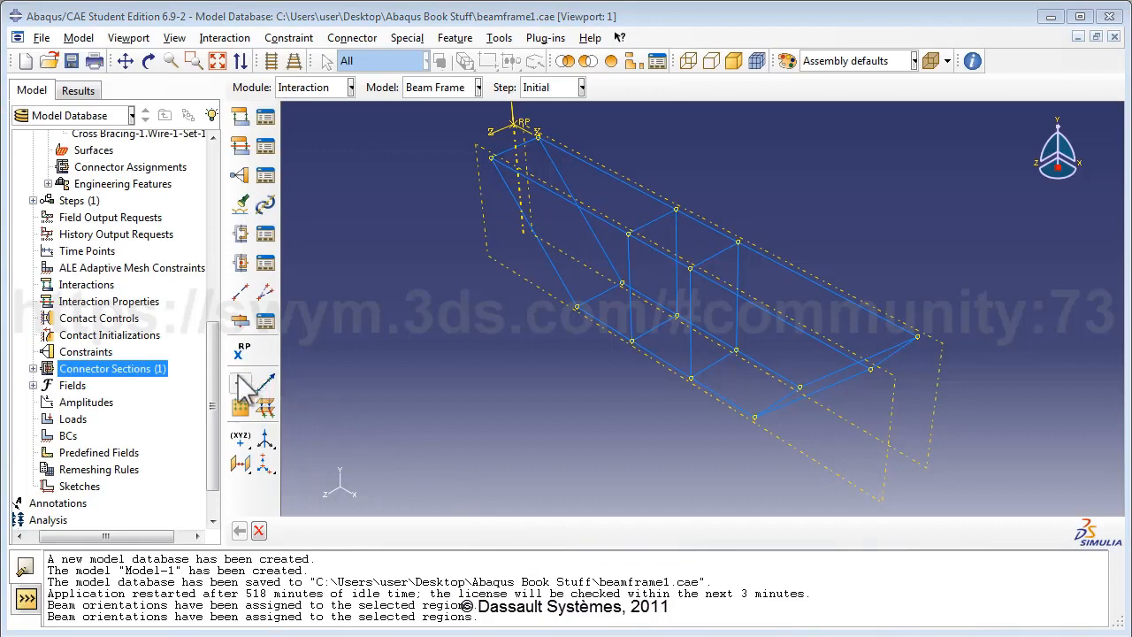
# Step: Start a connector section assignment using 'Set of connector wires' as the region
pyautogui.moveTo(213, 372); pyautogui.dragTo(221, 277)
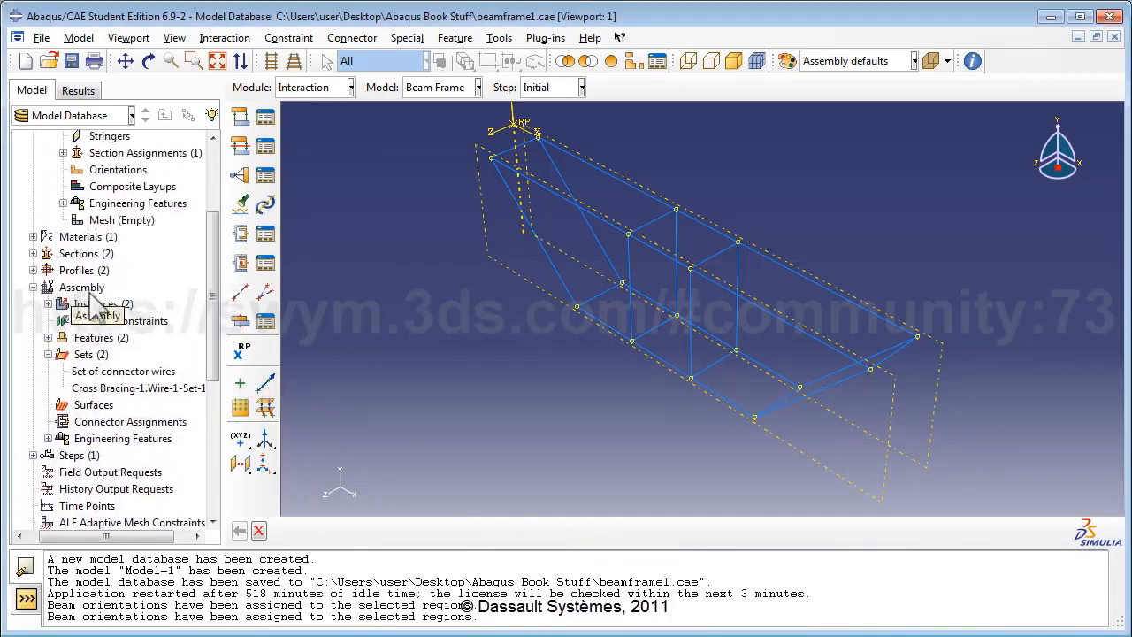
pyautogui.click(48, 354)
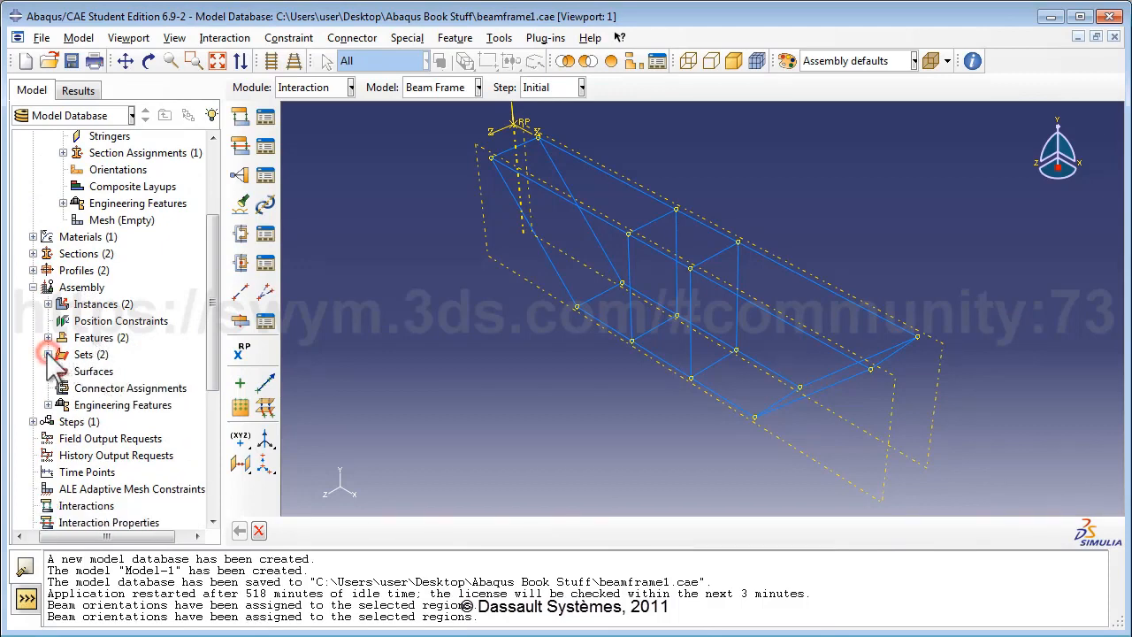
pyautogui.click(112, 389)
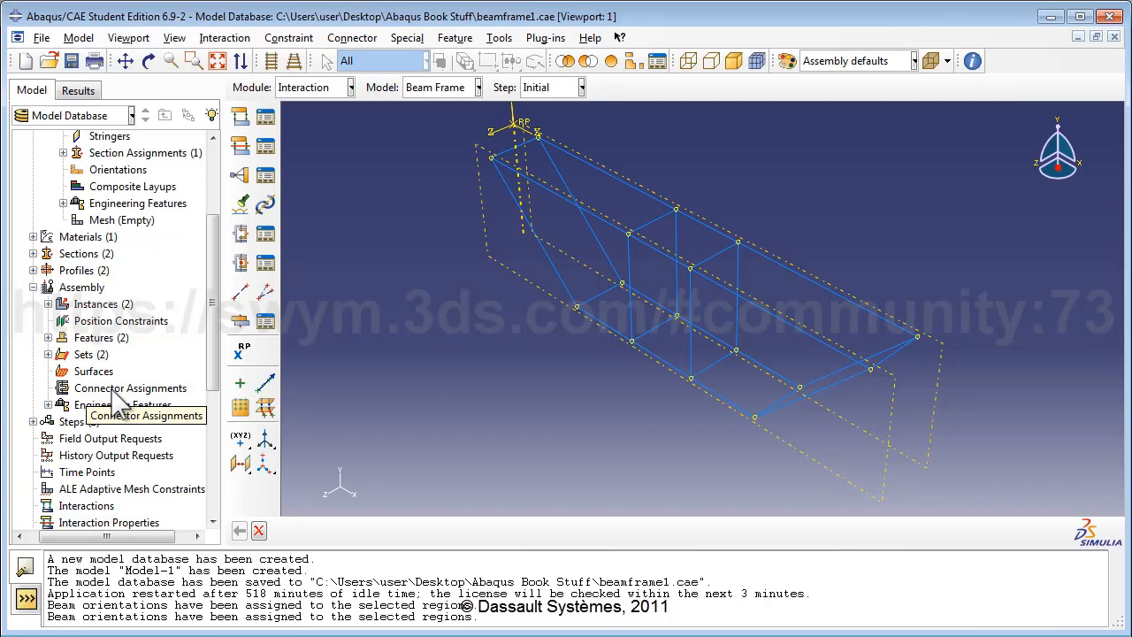
pyautogui.doubleClick(113, 391)
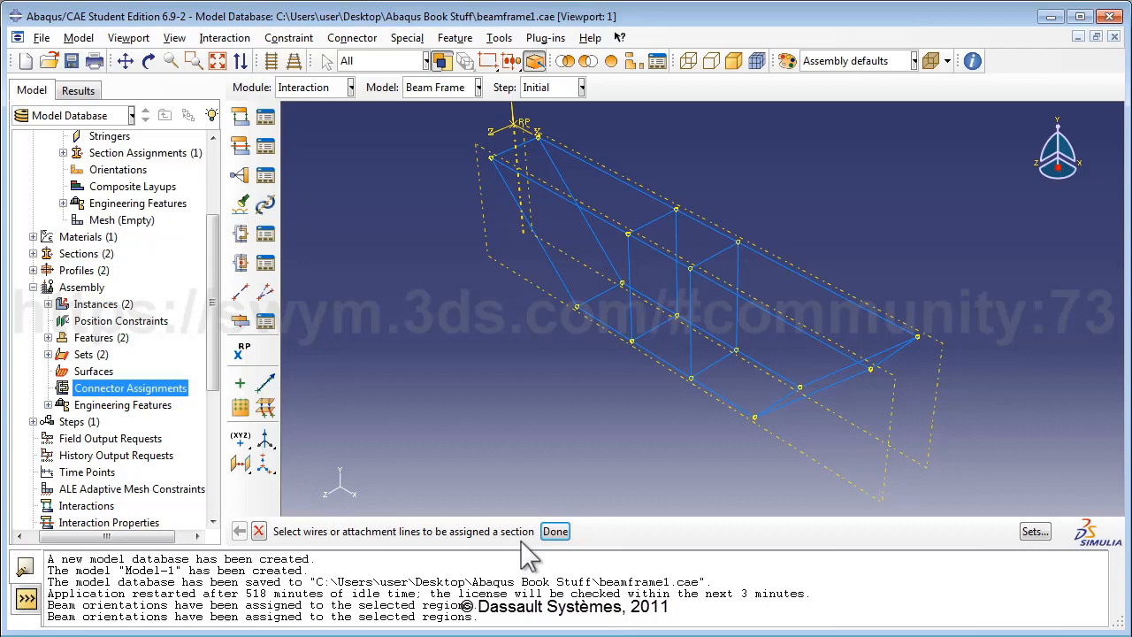
pyautogui.click(1037, 532)
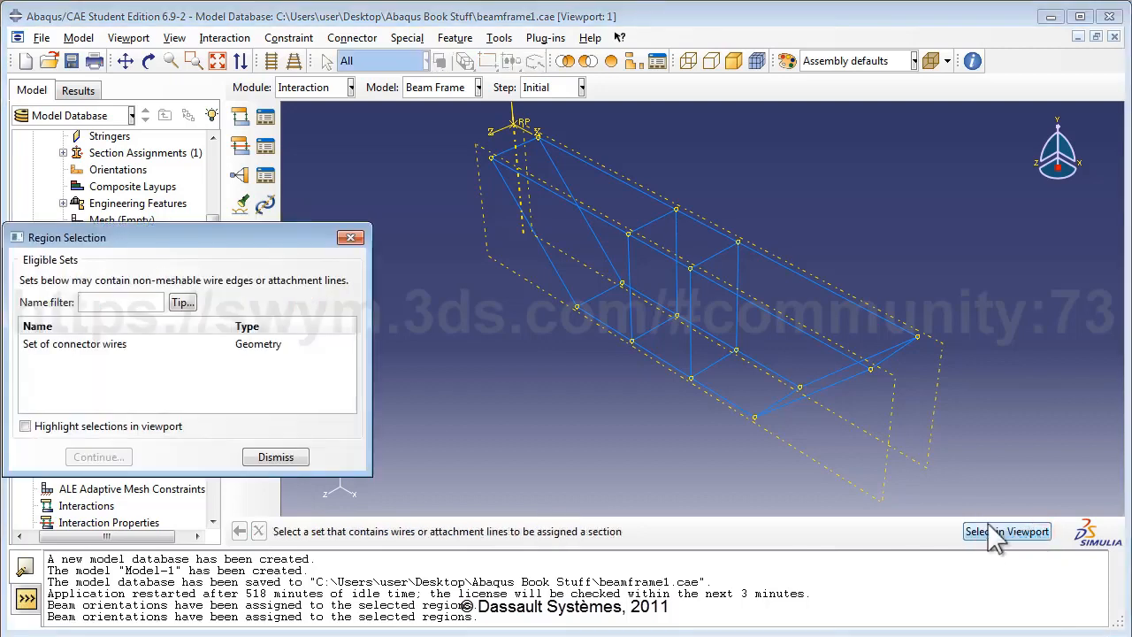
pyautogui.click(99, 345)
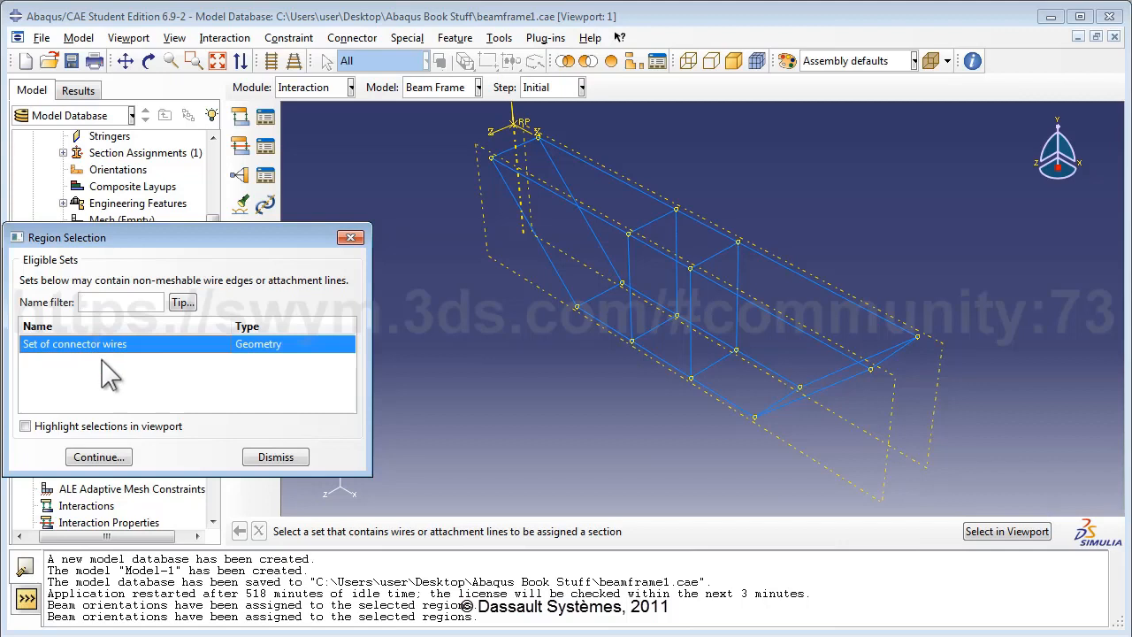
pyautogui.click(75, 423)
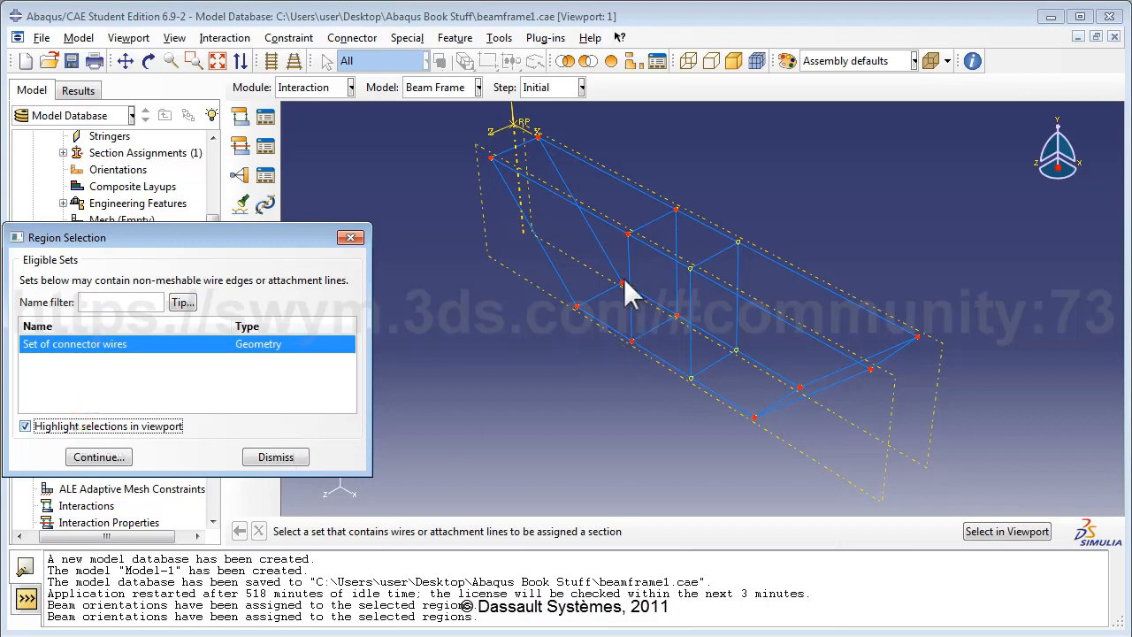
pyautogui.click(133, 425)
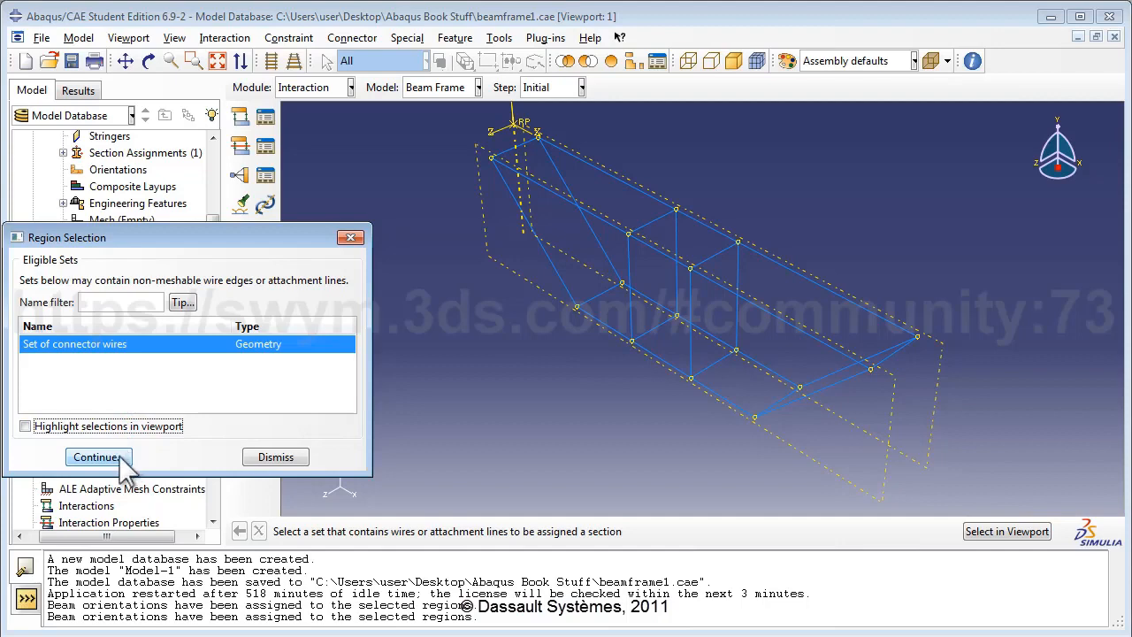
pyautogui.click(96, 457)
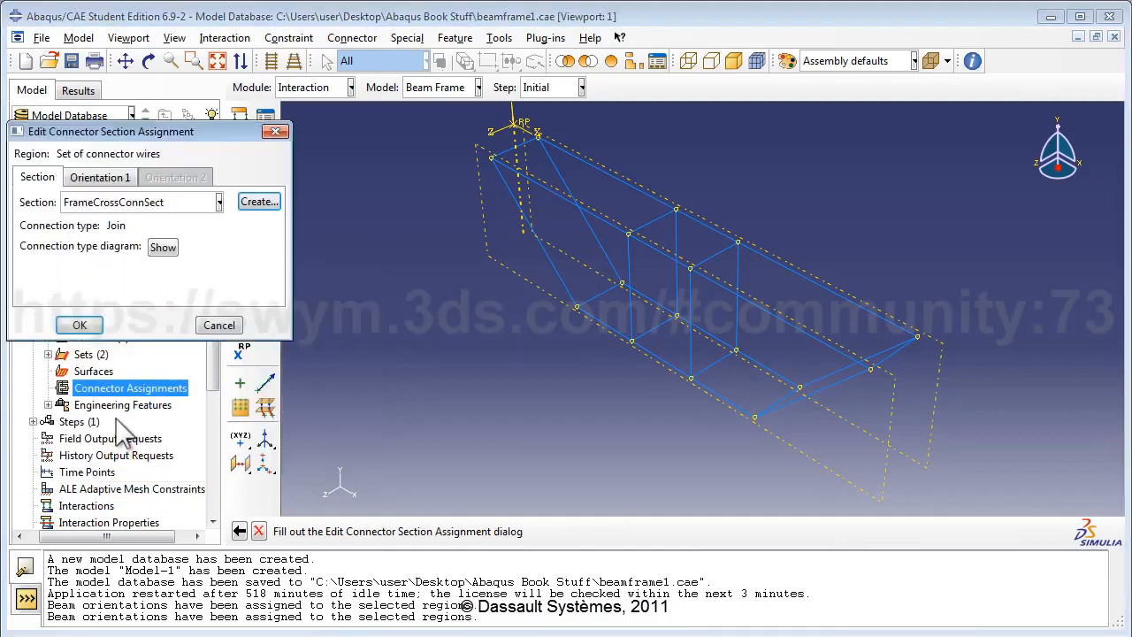
# Step: Assign section FrameCrossConnSect to the connector wires
pyautogui.click(88, 202)
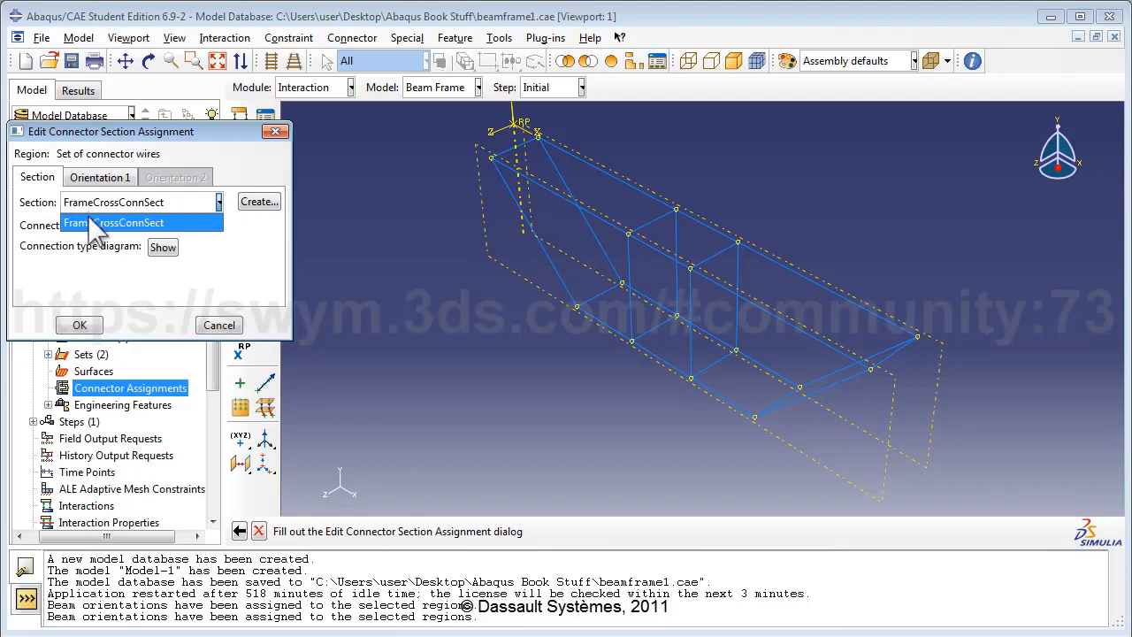
pyautogui.click(89, 219)
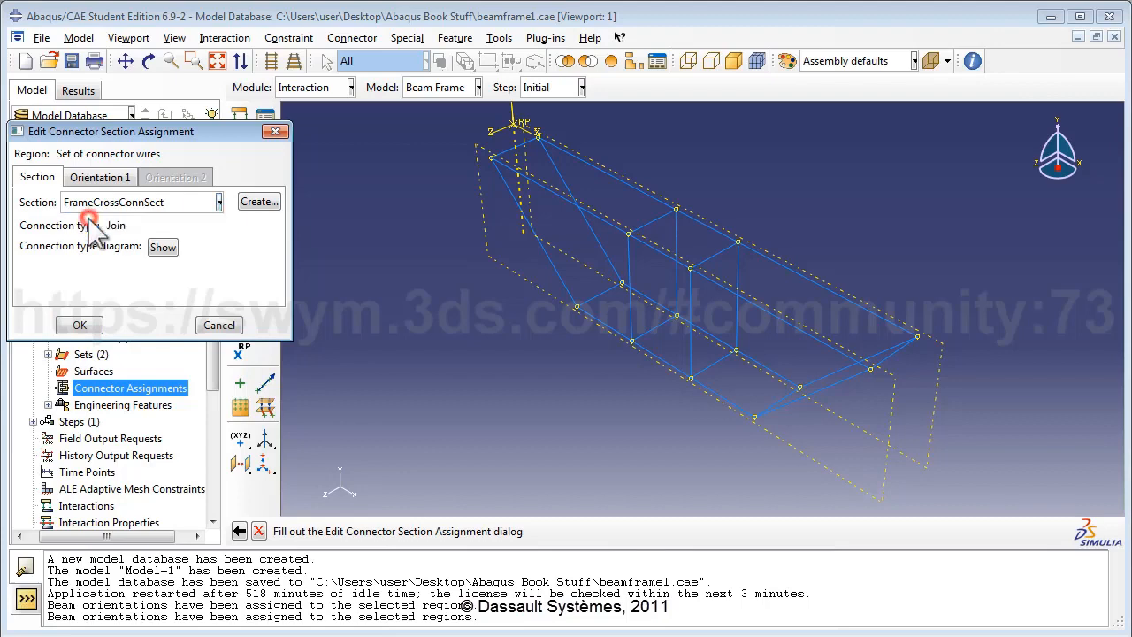
pyautogui.click(78, 324)
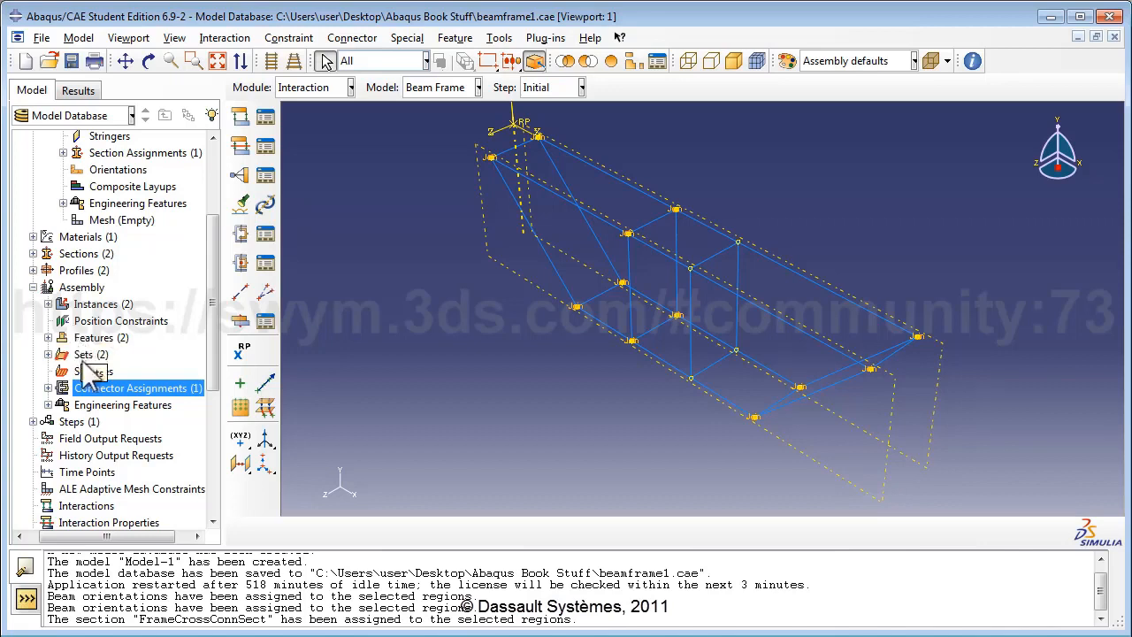
# Step: Suppress the Frame-1 instance so only the cross bracing is displayed
pyautogui.click(48, 304)
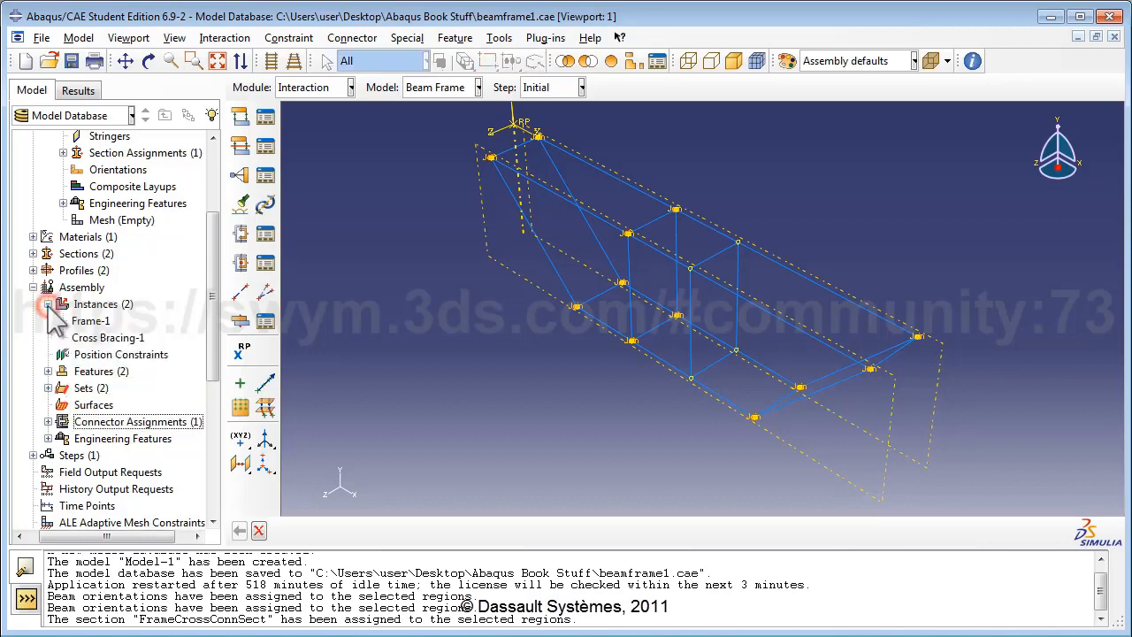
pyautogui.click(99, 323)
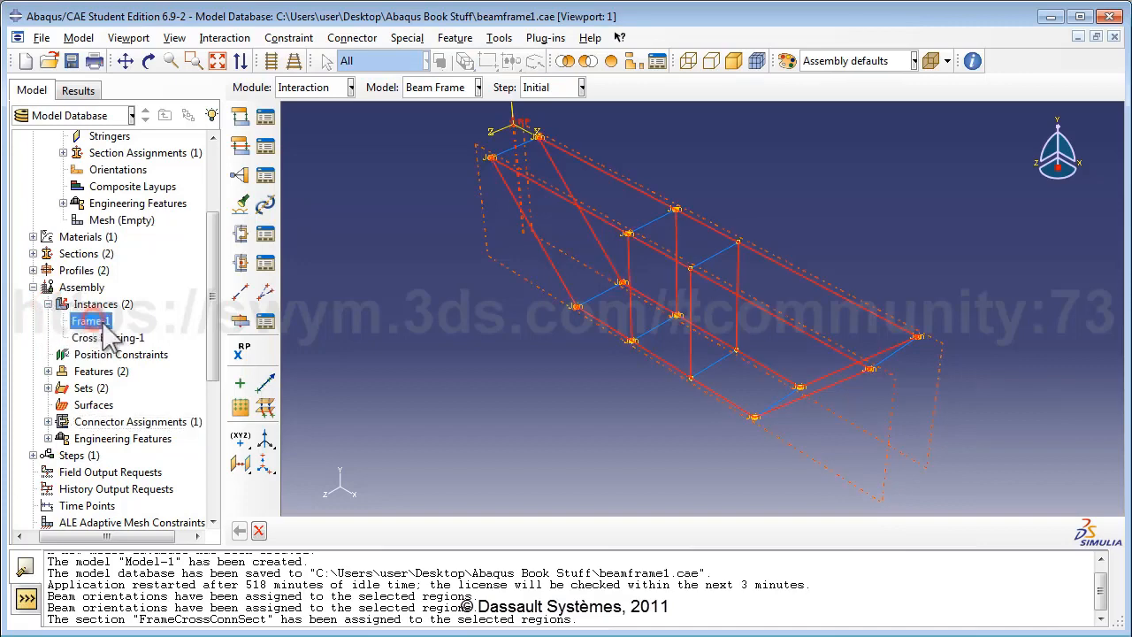
pyautogui.rightClick(105, 324)
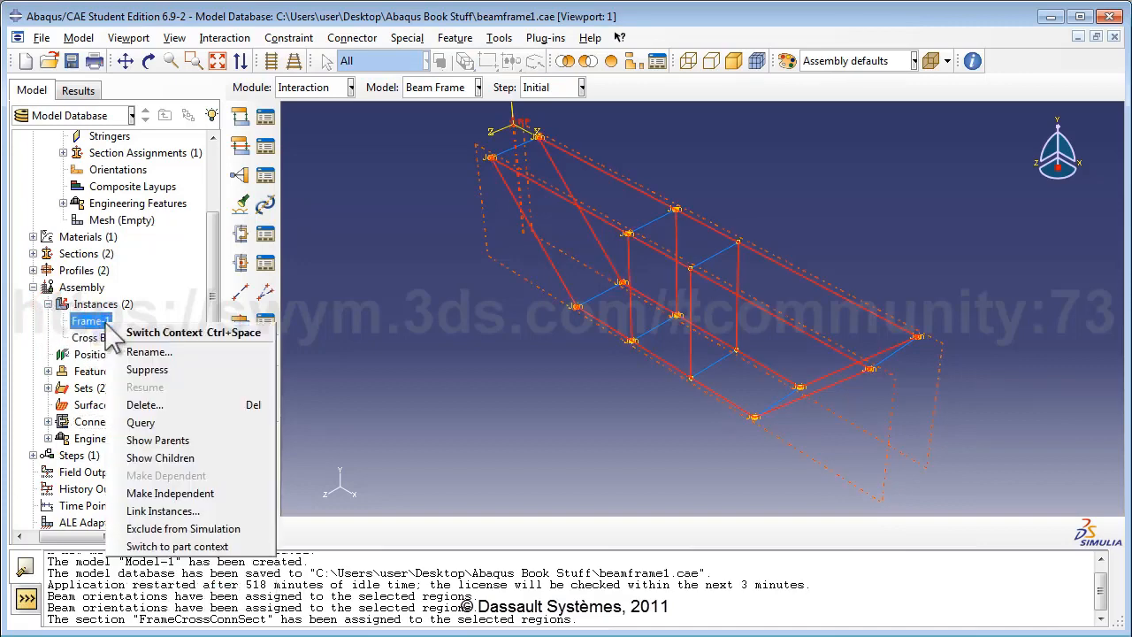
pyautogui.click(173, 365)
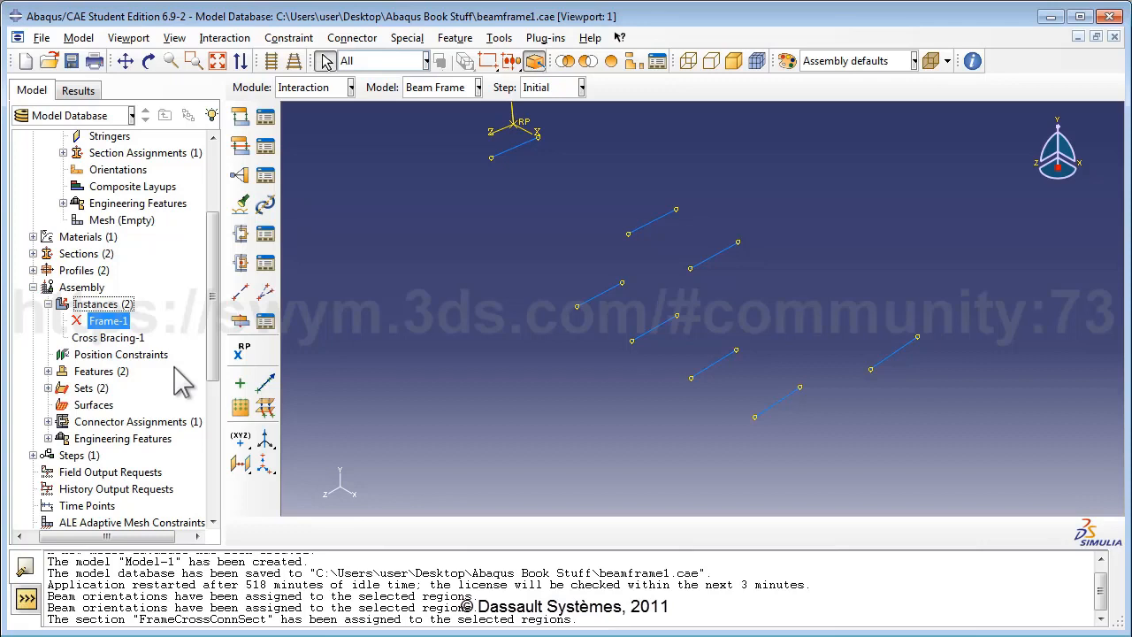
# Step: Create a single-vertex assembly set named crossnode1 on a cross-bracing vertex
pyautogui.doubleClick(91, 388)
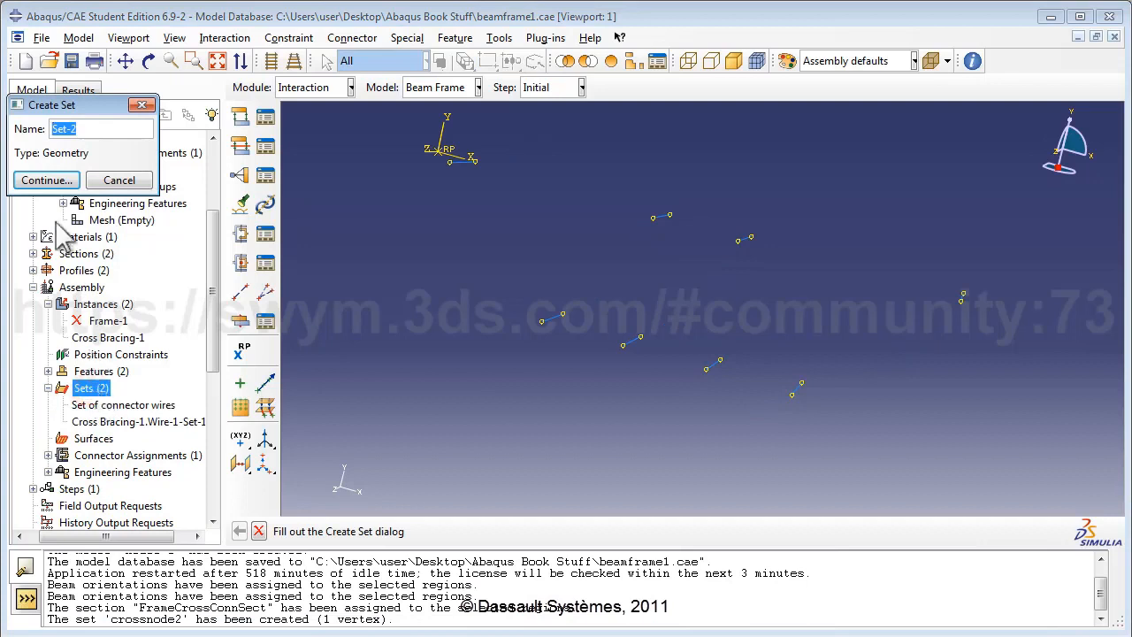
pyautogui.write('cros')
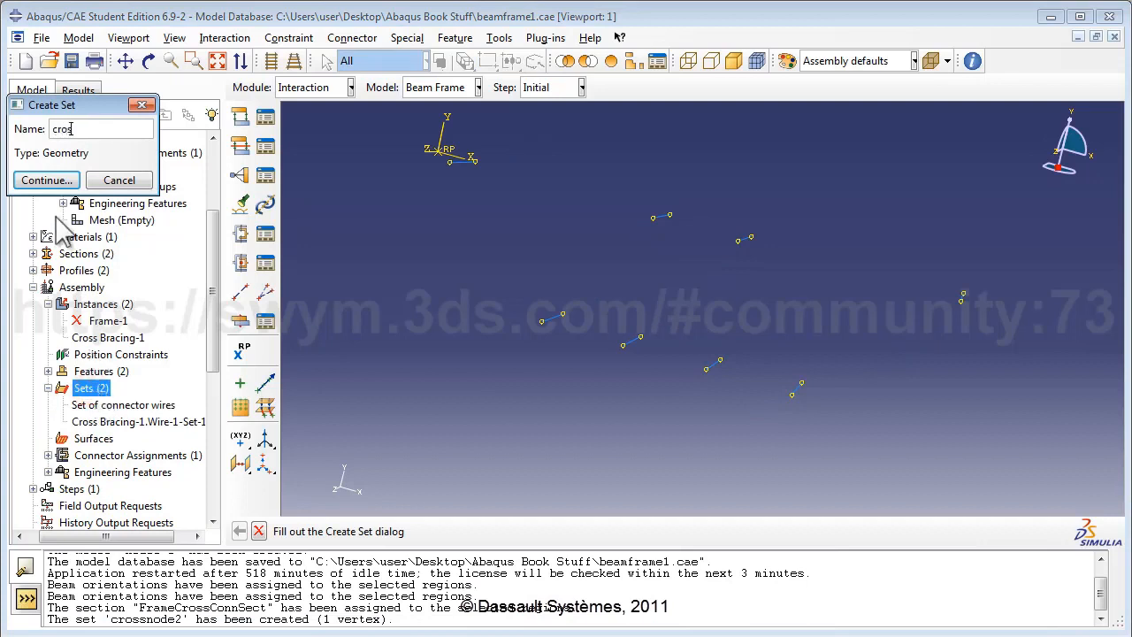
pyautogui.write('snode1')
pyautogui.click(47, 179)
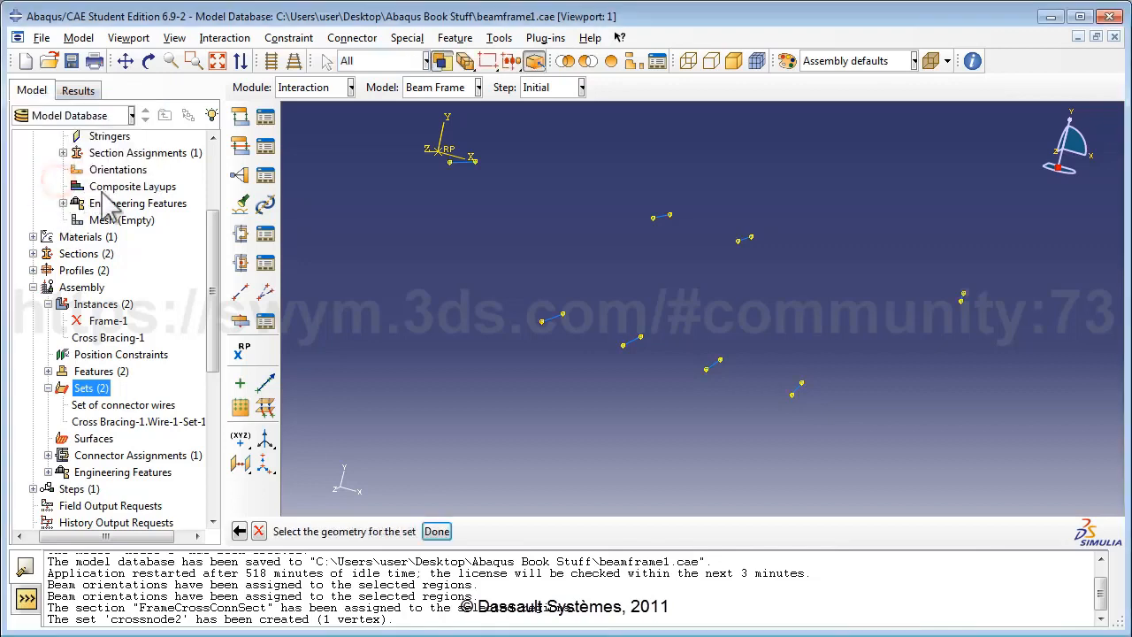
pyautogui.click(736, 240)
pyautogui.click(442, 531)
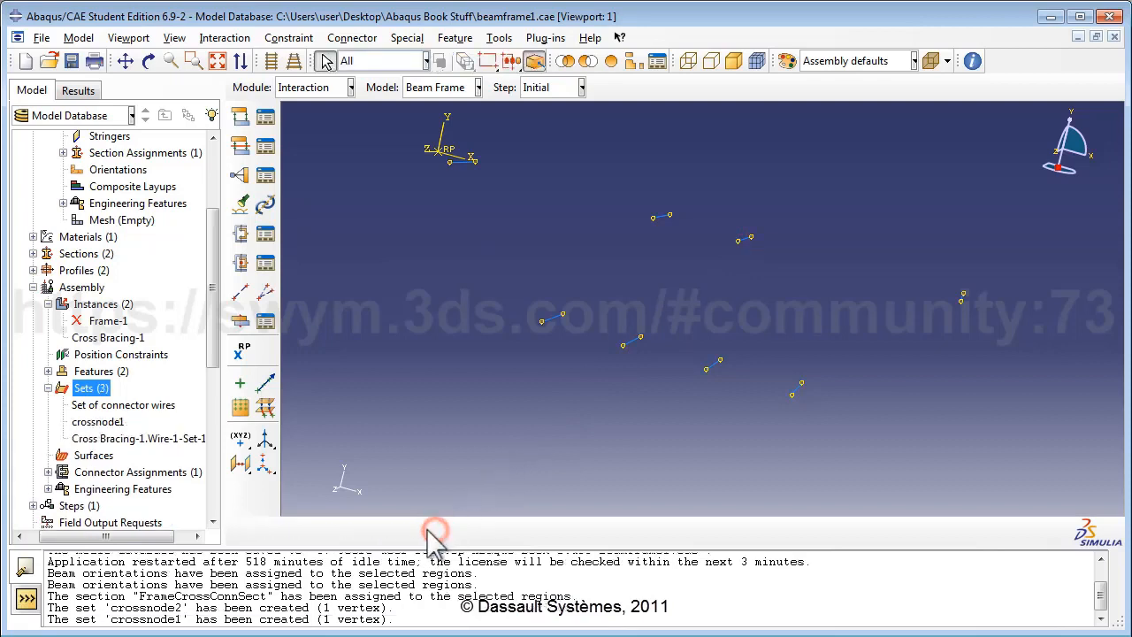
# Step: Create a second single-vertex set, crossnode2, on the remaining bracing vertex
pyautogui.click(104, 390)
pyautogui.click(105, 390)
pyautogui.write('crossno')
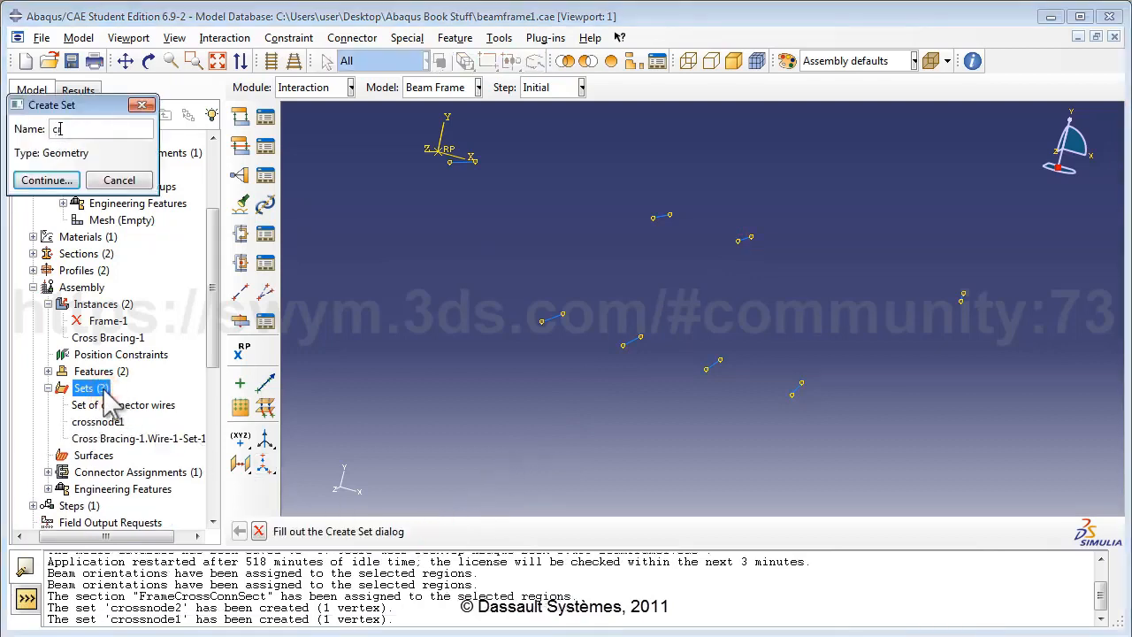
pyautogui.write('de2')
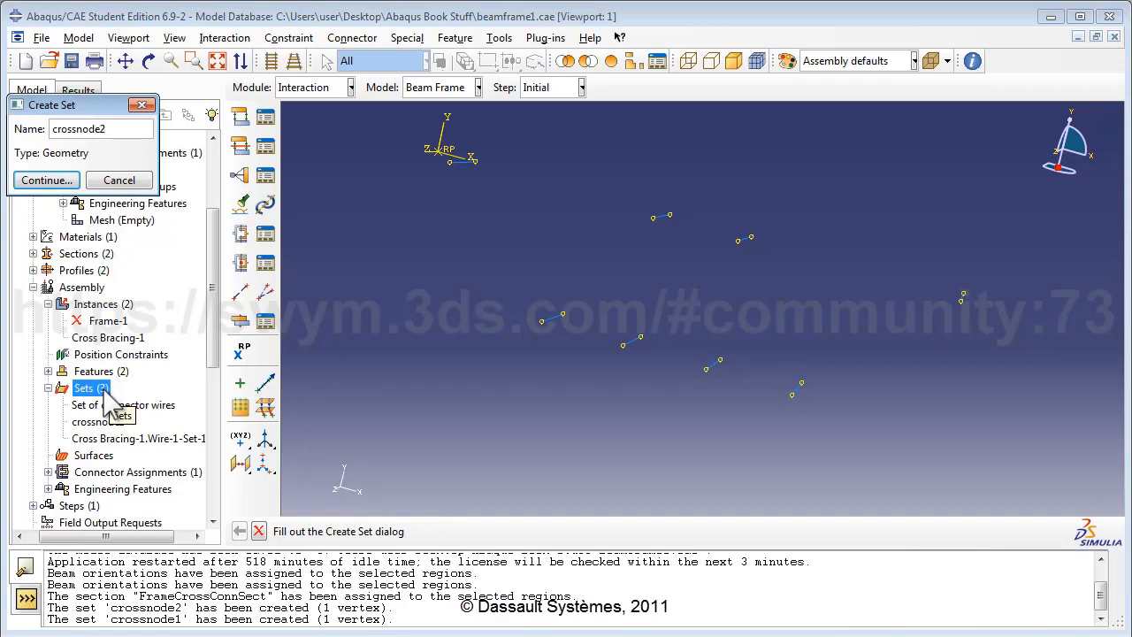
pyautogui.click(47, 180)
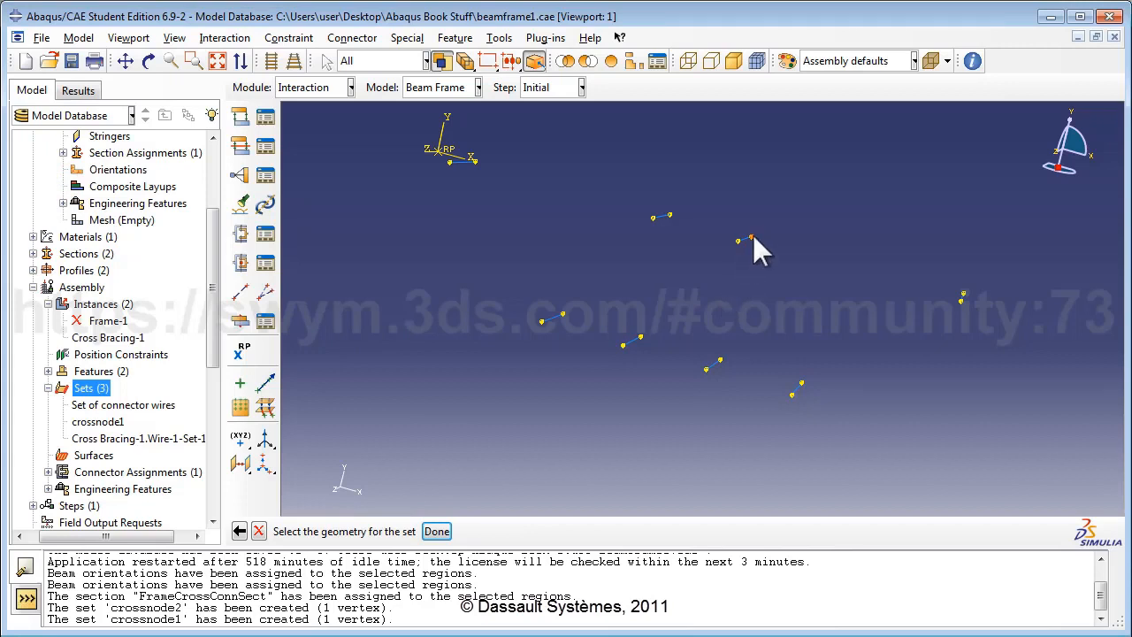
pyautogui.click(751, 237)
pyautogui.click(437, 531)
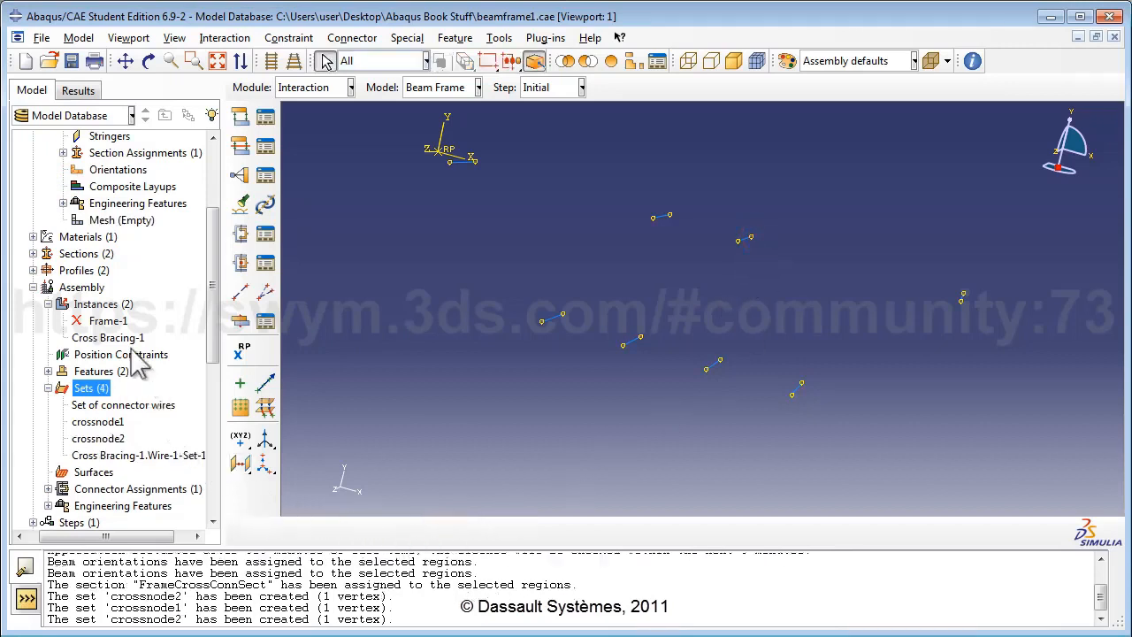
# Step: Resume the Frame-1 instance and suppress the Cross Bracing-1 instance
pyautogui.click(110, 322)
pyautogui.rightClick(112, 325)
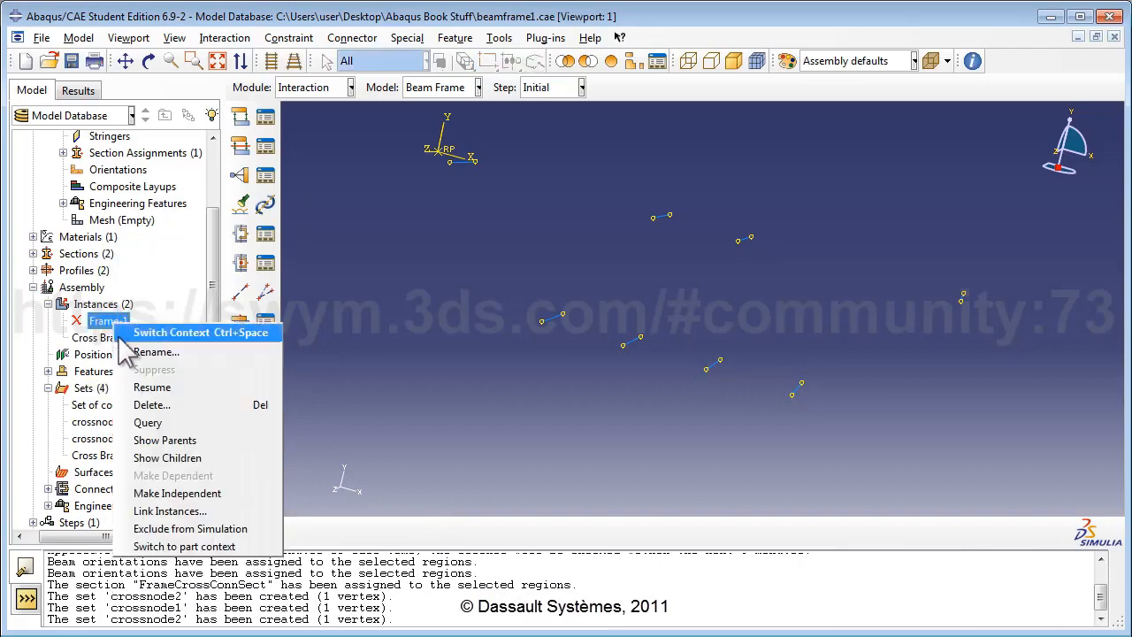
pyautogui.click(146, 384)
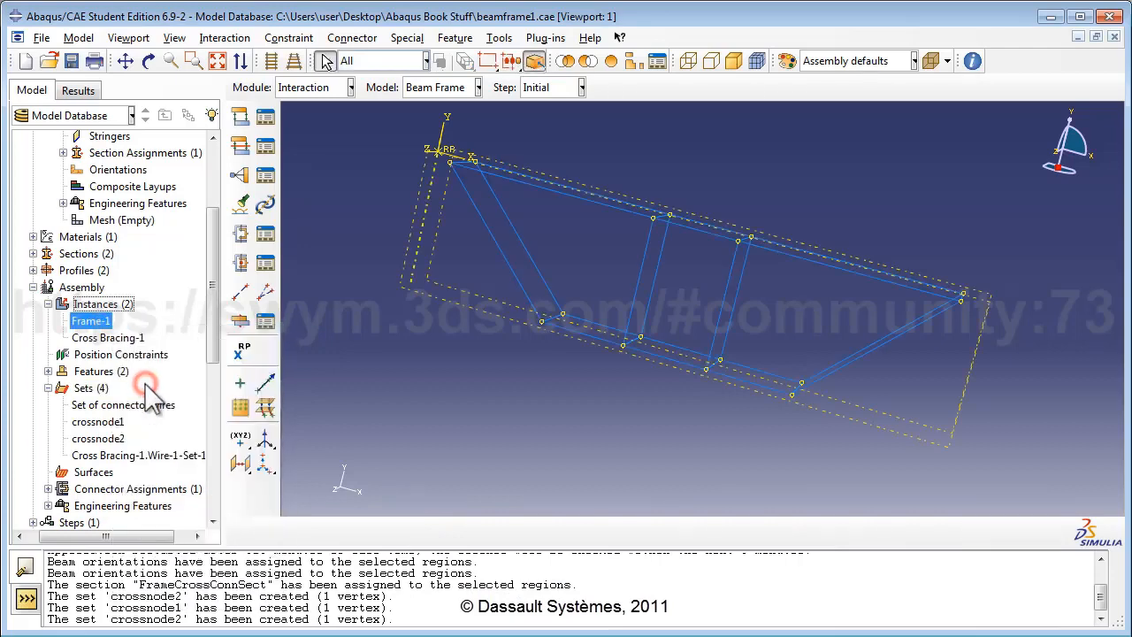
pyautogui.click(115, 338)
pyautogui.rightClick(118, 341)
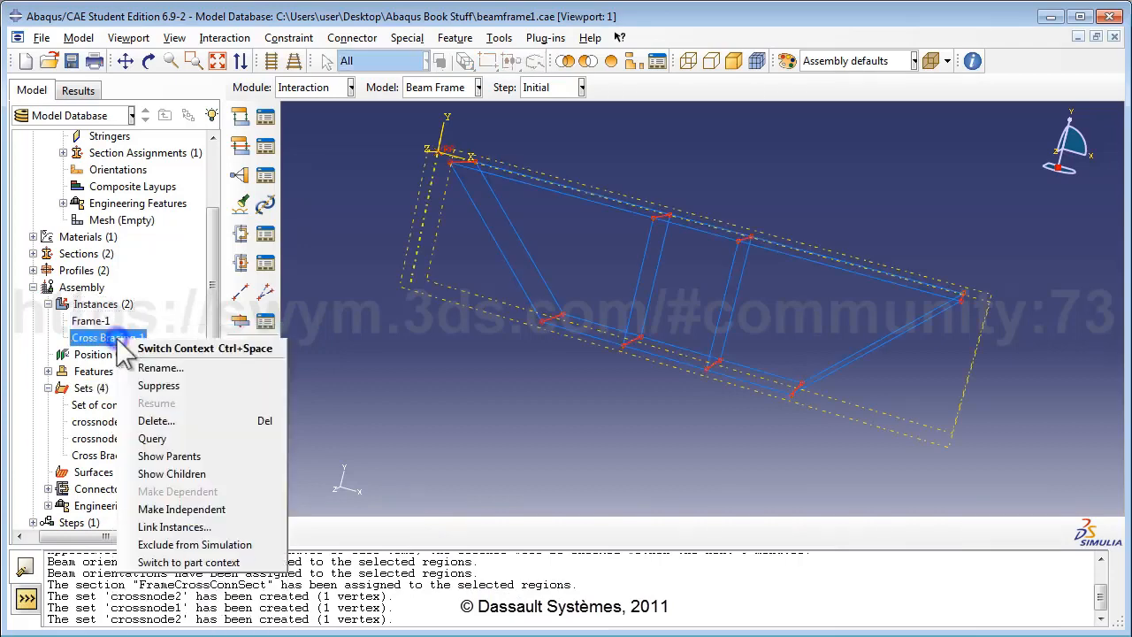
pyautogui.click(147, 386)
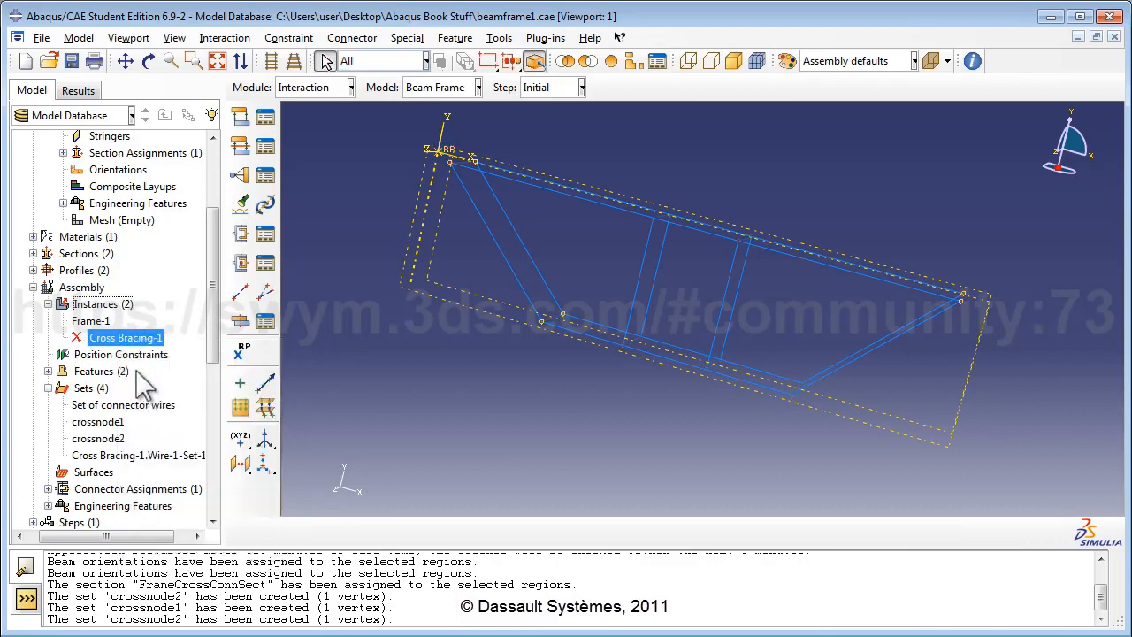
# Step: Create the single-vertex sets framenode1 and framenode2 from frame vertices
pyautogui.doubleClick(85, 388)
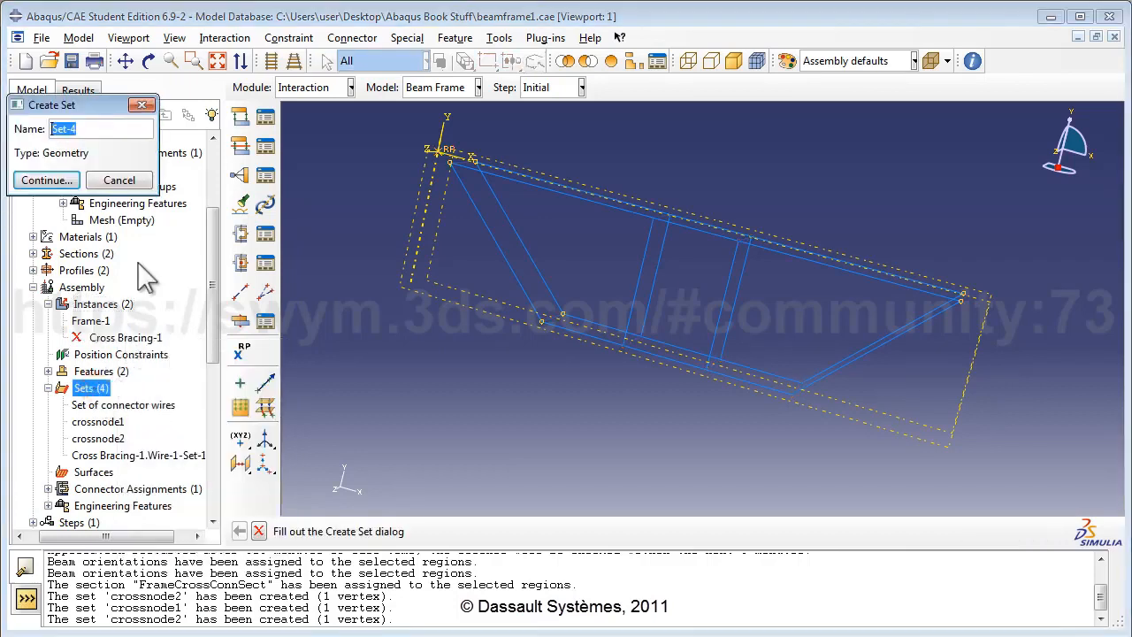
pyautogui.write('framenode1')
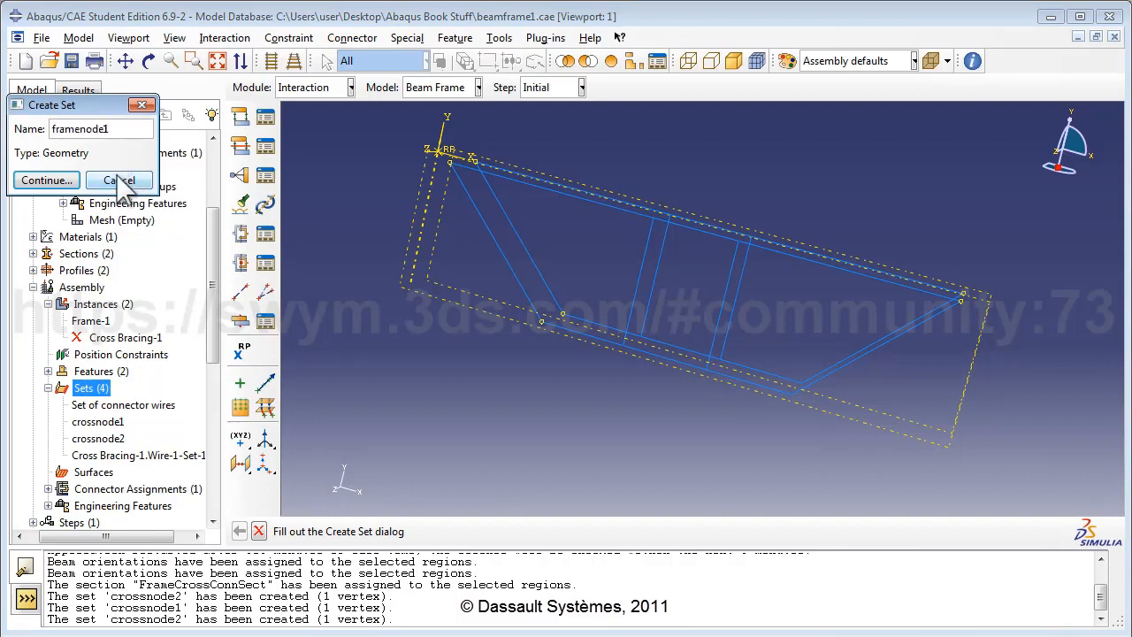
pyautogui.click(70, 183)
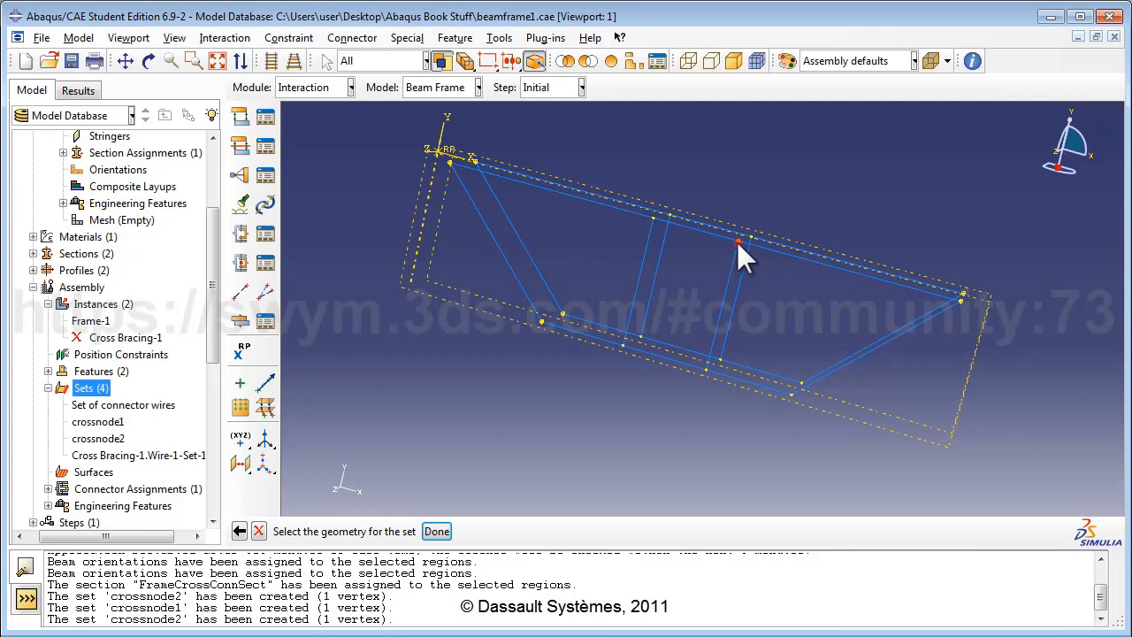
pyautogui.click(436, 531)
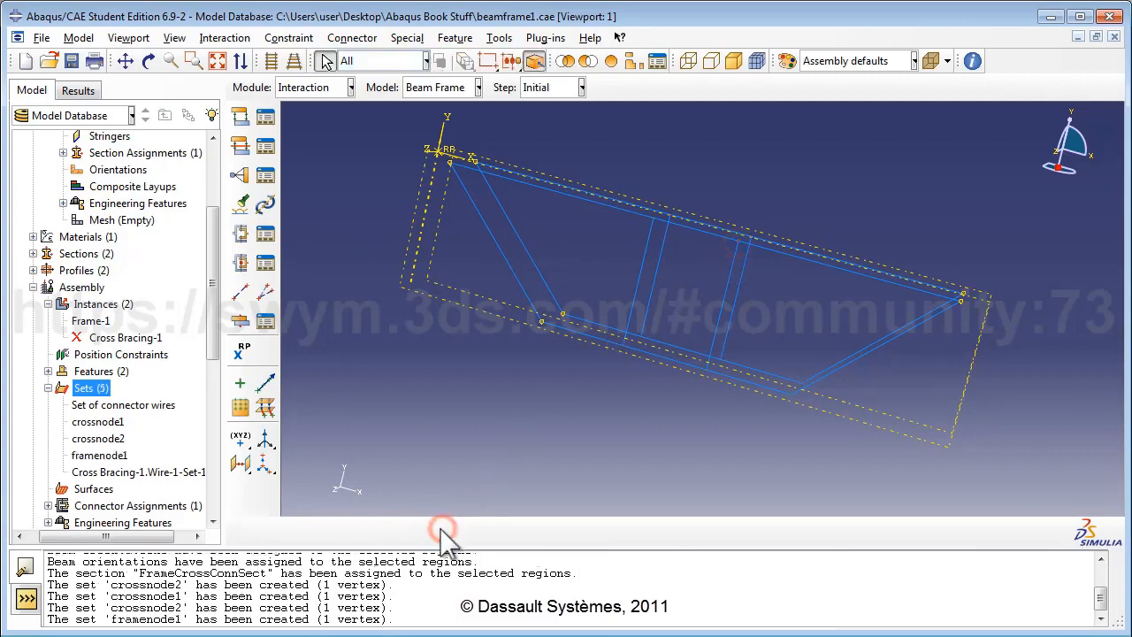
pyautogui.doubleClick(105, 394)
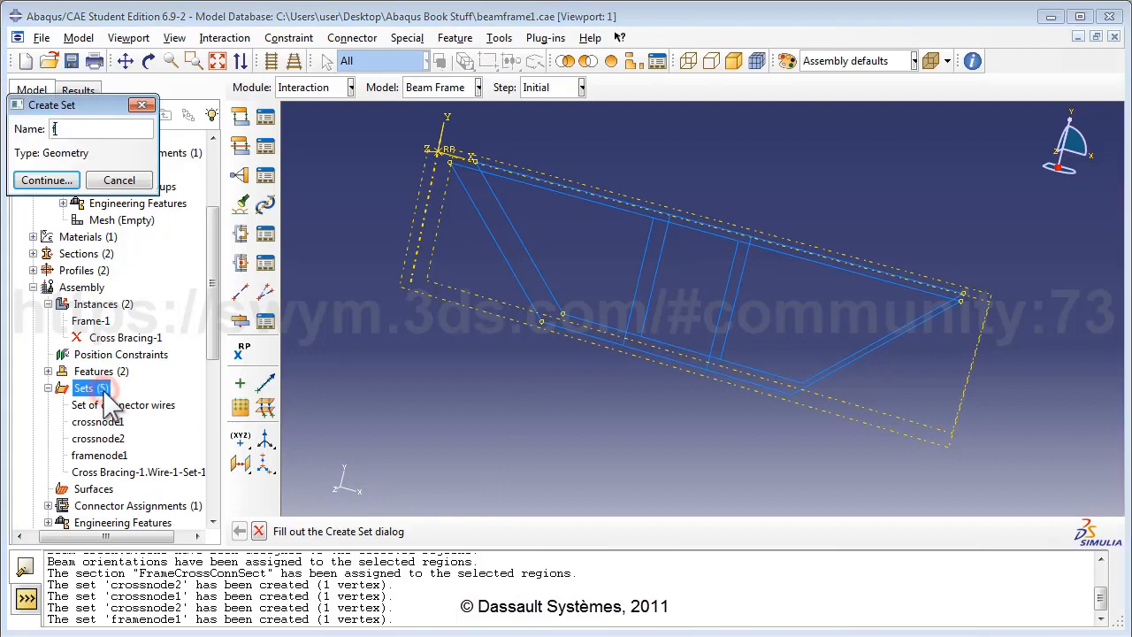
pyautogui.write('framenode2')
pyautogui.click(51, 180)
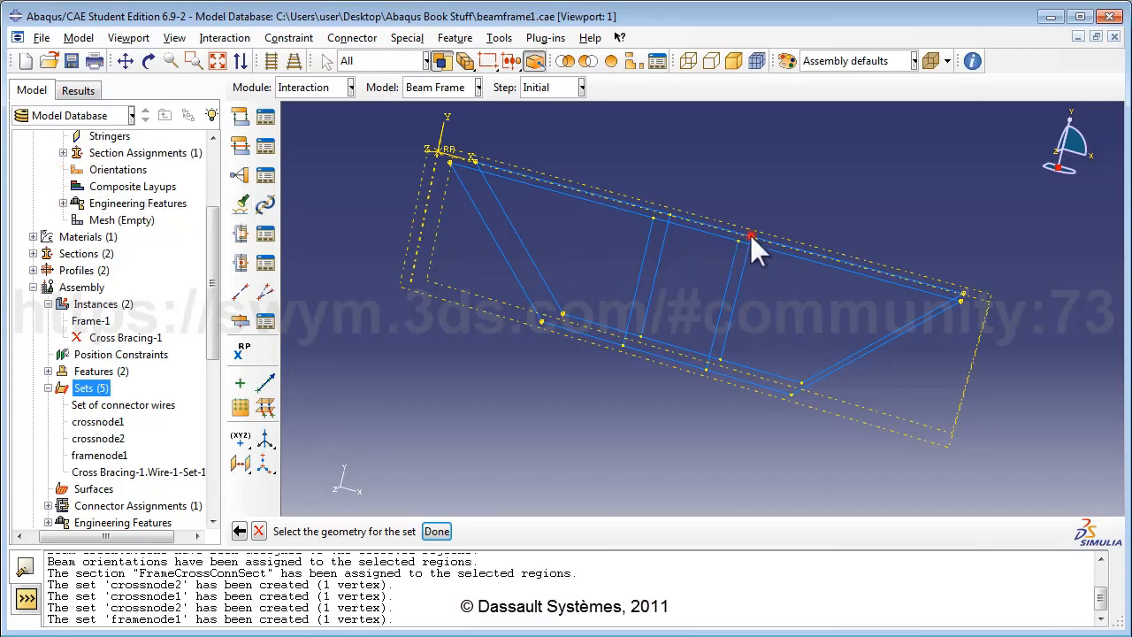
pyautogui.click(436, 531)
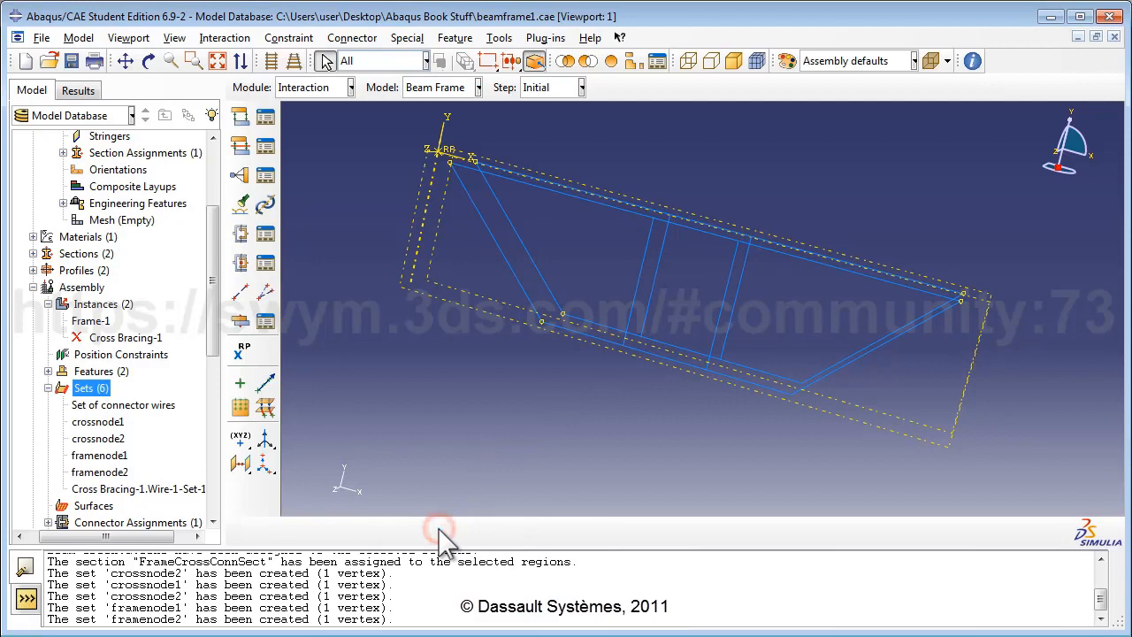
# Step: Resume Cross Bracing-1 and collapse the Assembly and Frame part branches in the model tree
pyautogui.rightClick(158, 339)
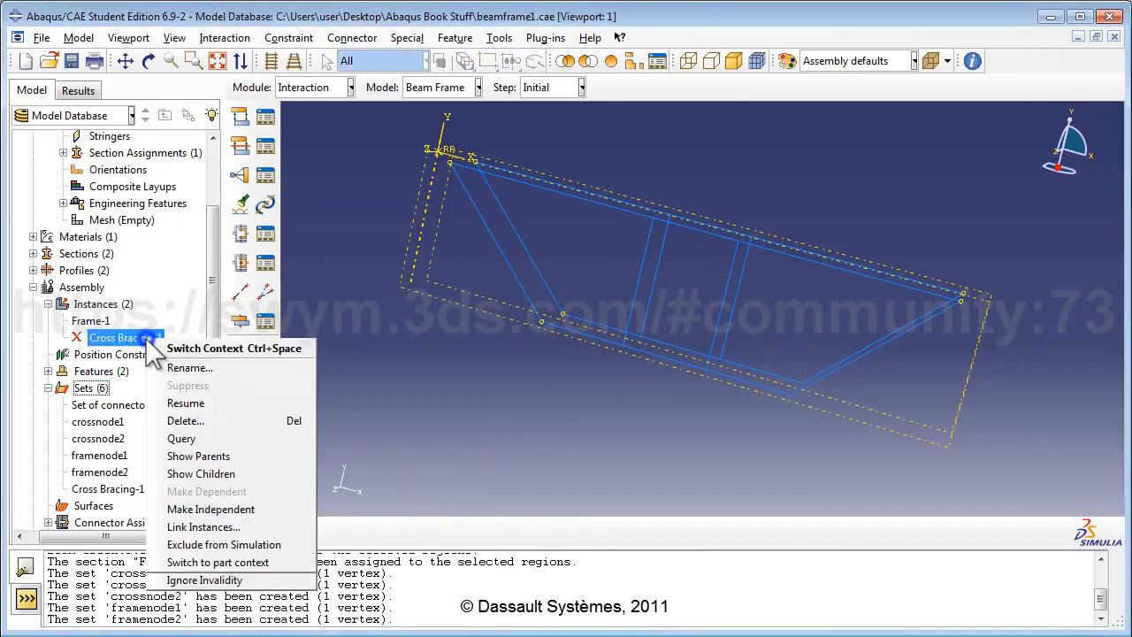
pyautogui.click(185, 404)
pyautogui.click(49, 304)
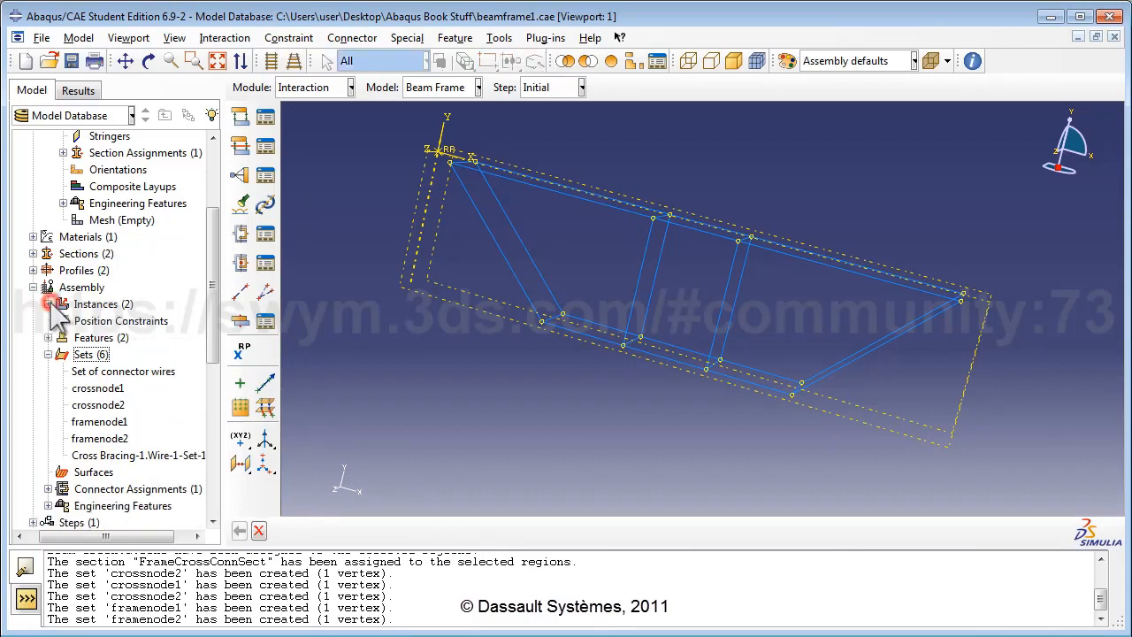
pyautogui.click(33, 288)
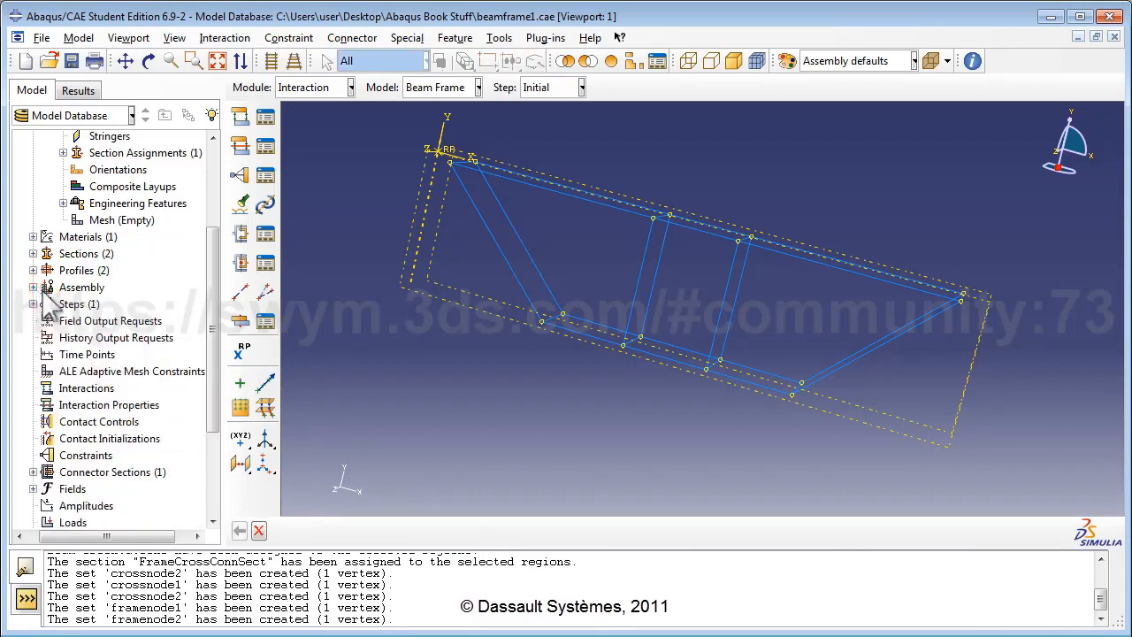
pyautogui.scroll(3, 43, 299)
pyautogui.click(48, 205)
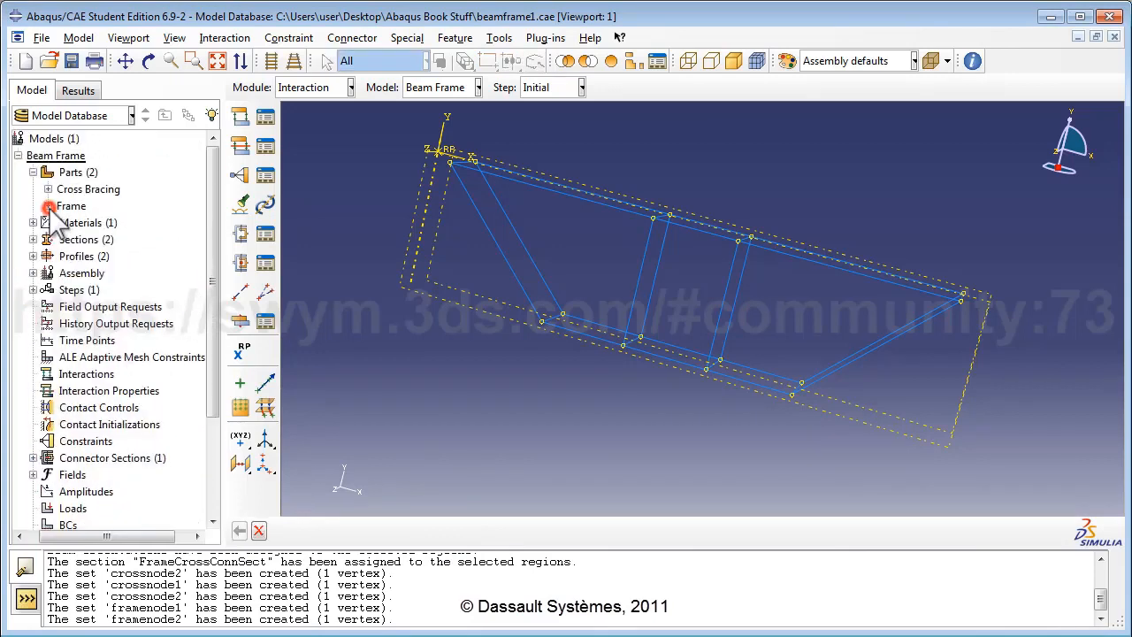
pyautogui.scroll(-3, 127, 305)
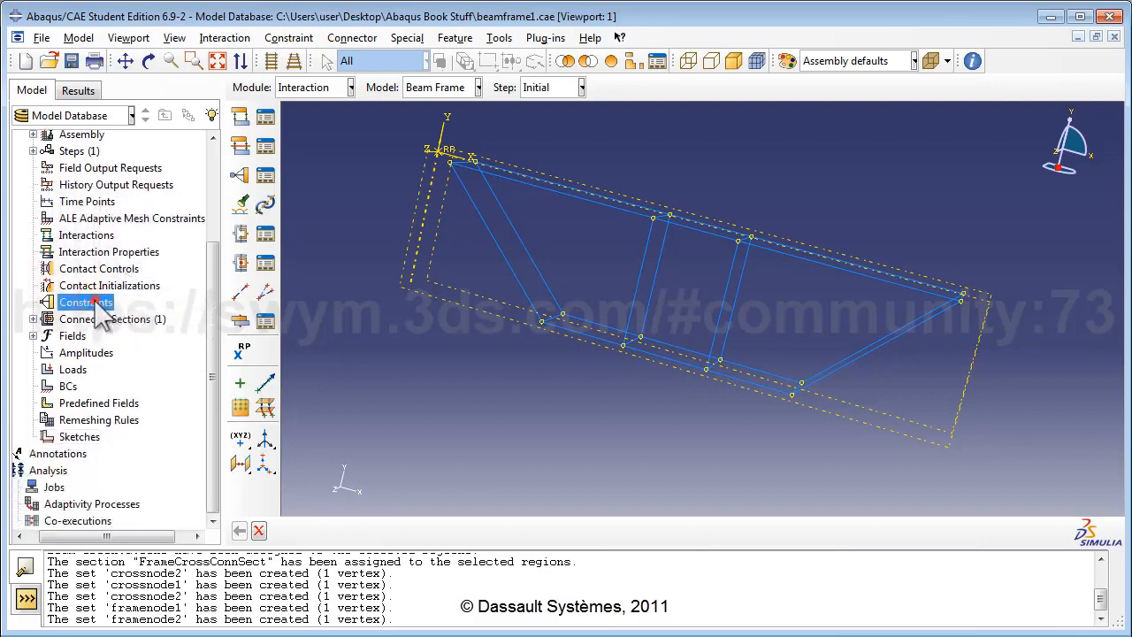
# Step: Start a constraint named JoinConstraint1 and choose the Equation type
pyautogui.doubleClick(87, 302)
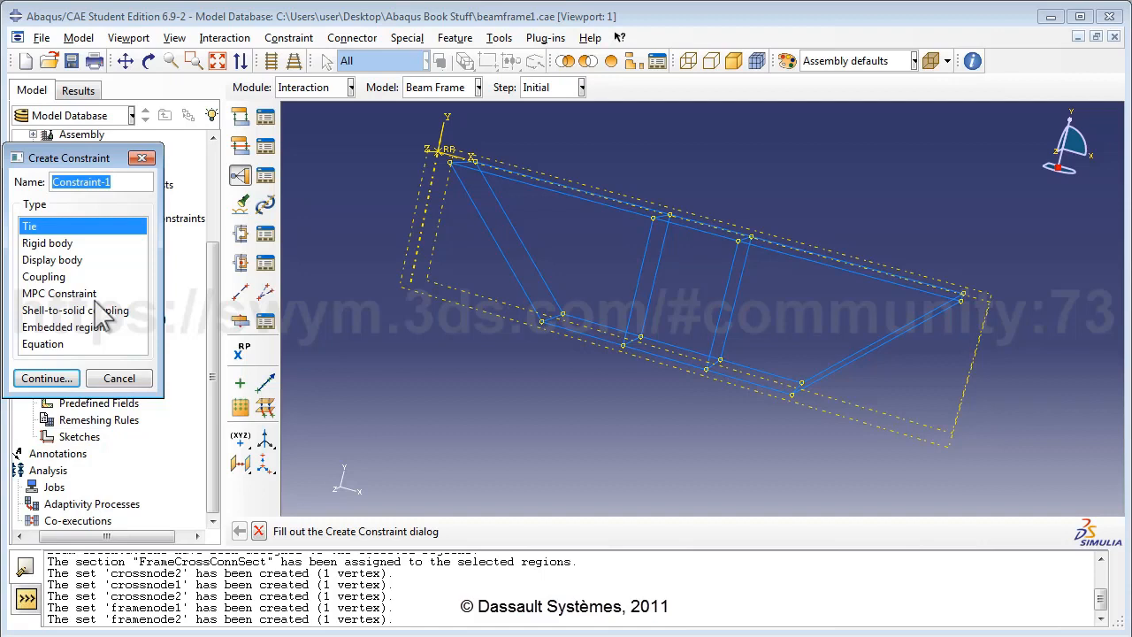
pyautogui.write('JoinC')
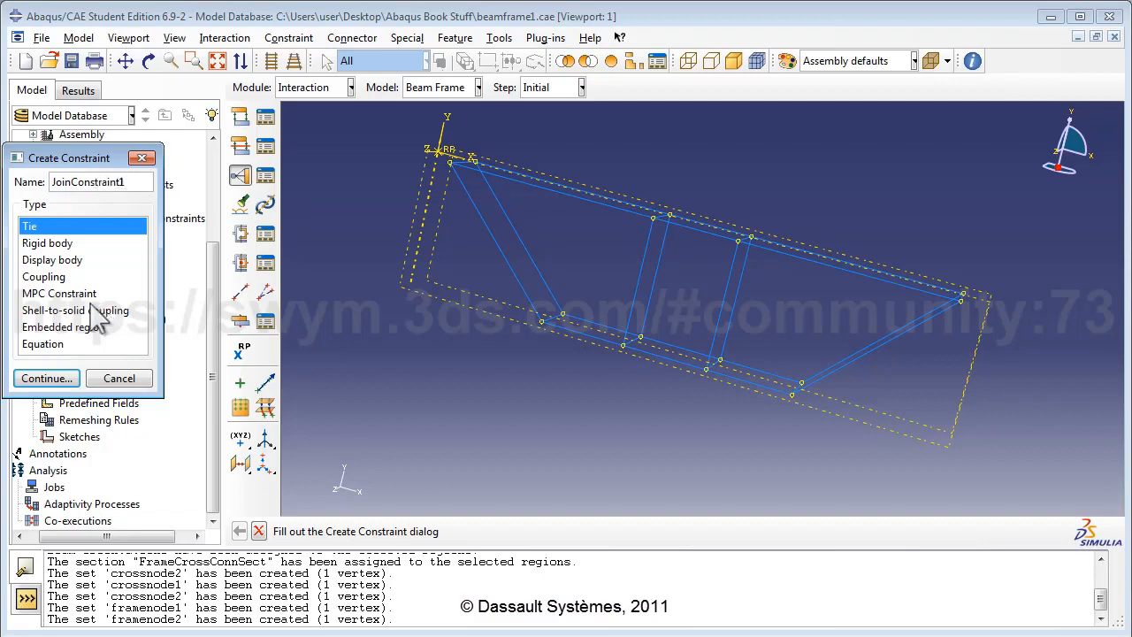
pyautogui.click(69, 345)
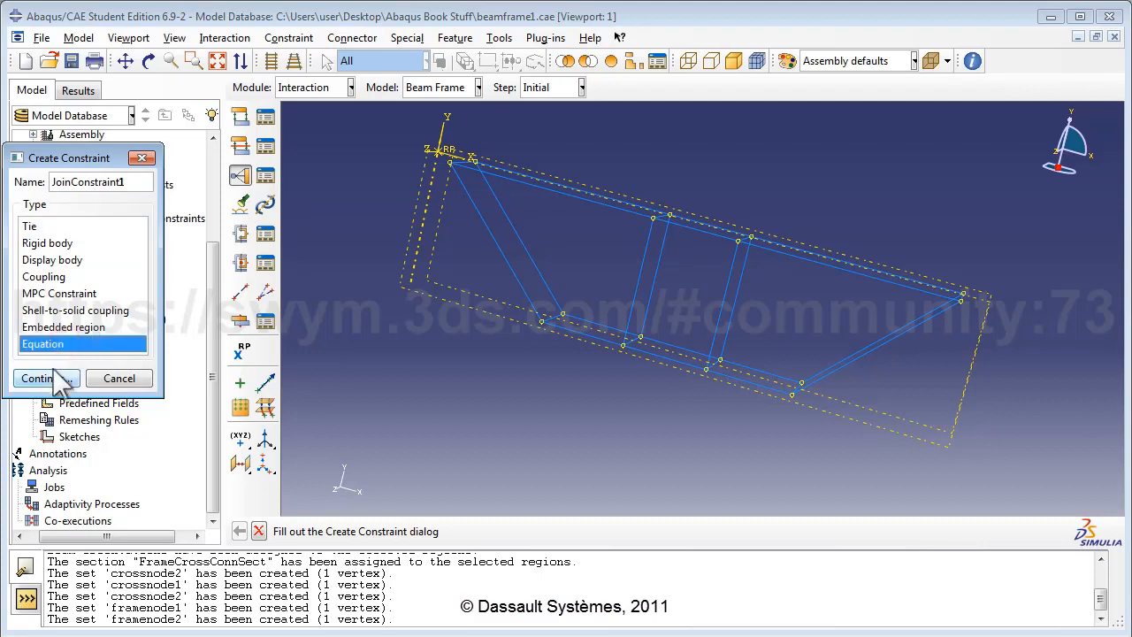
# Step: Enter the first equation term: coefficient 1, set crossnode1, DOF 1
pyautogui.click(53, 378)
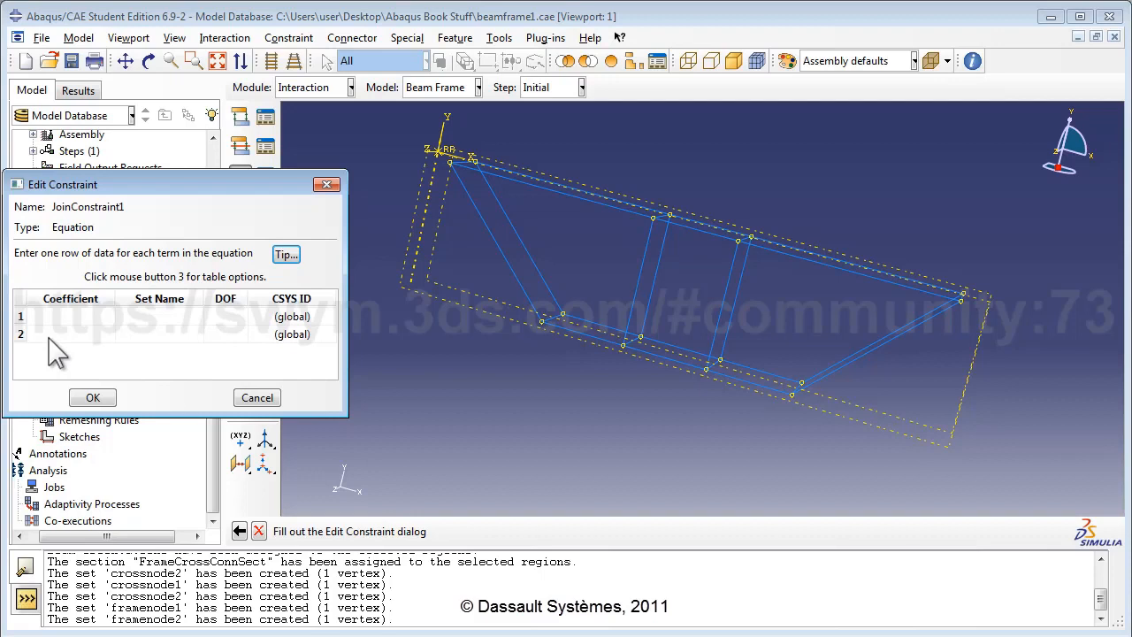
pyautogui.click(65, 317)
pyautogui.click(160, 316)
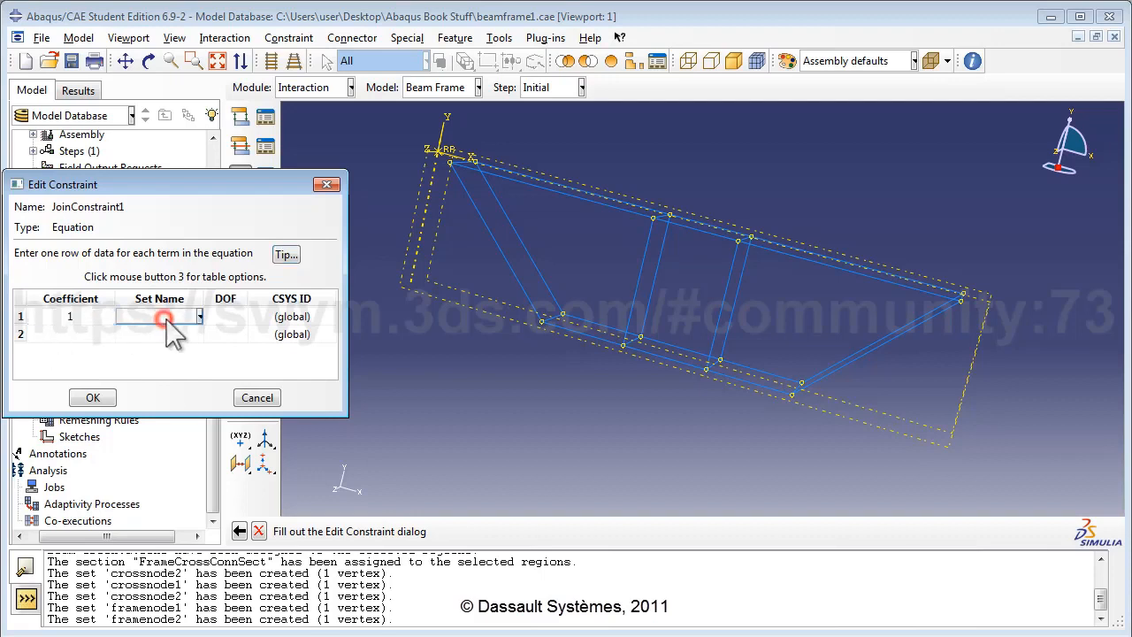
pyautogui.click(170, 351)
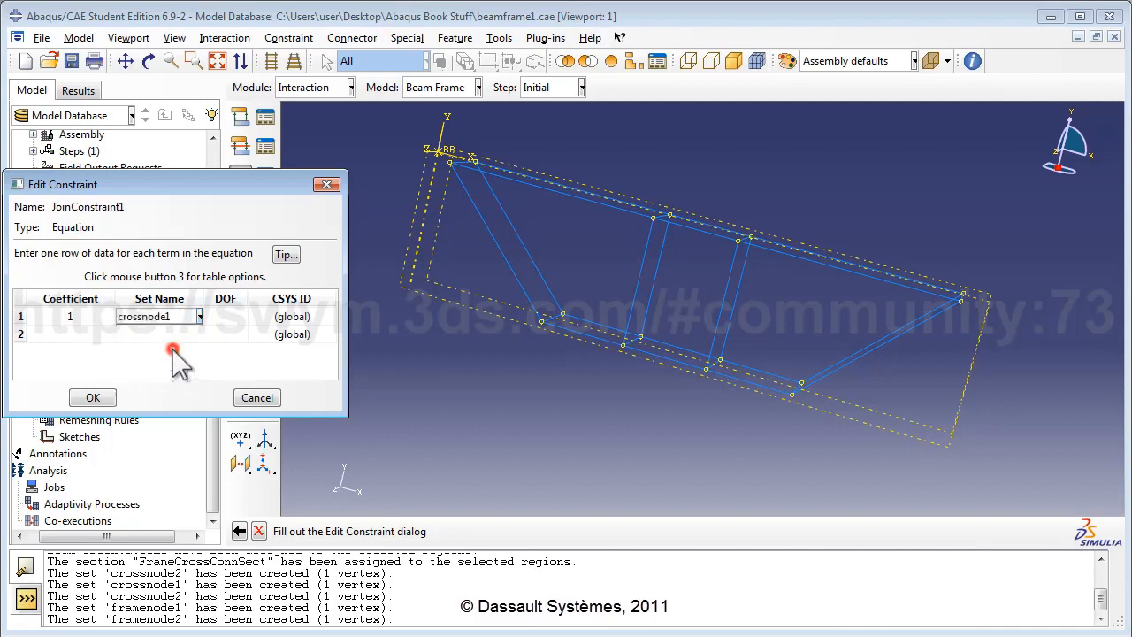
pyautogui.click(228, 317)
pyautogui.write('1')
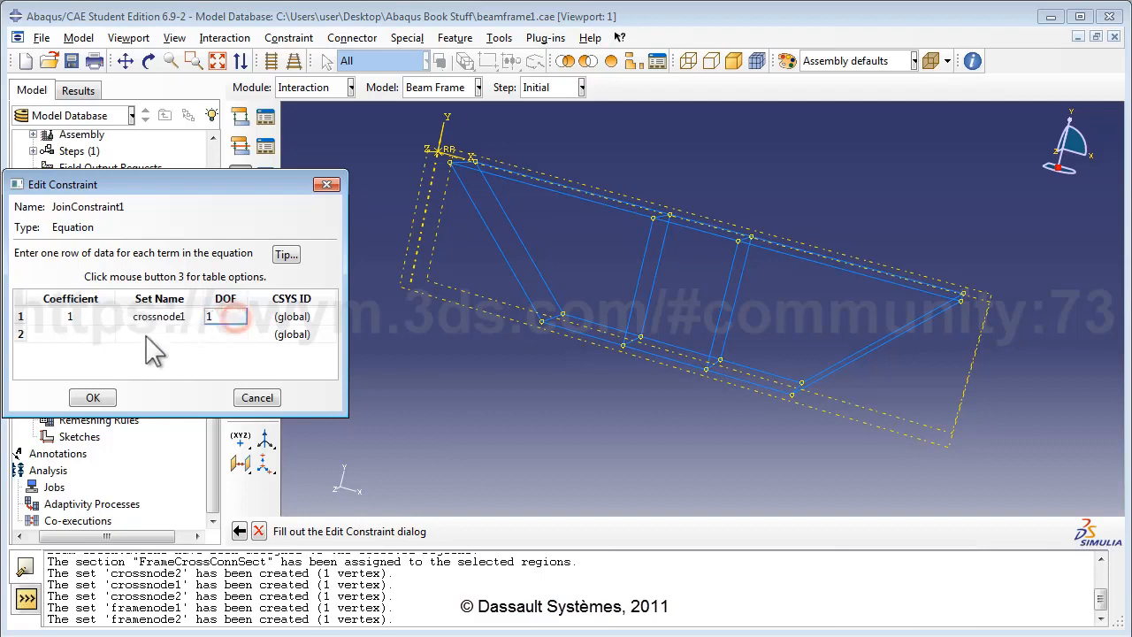
# Step: Enter the second equation term: coefficient -1, set framenode1, DOF 1
pyautogui.click(103, 335)
pyautogui.write('-1')
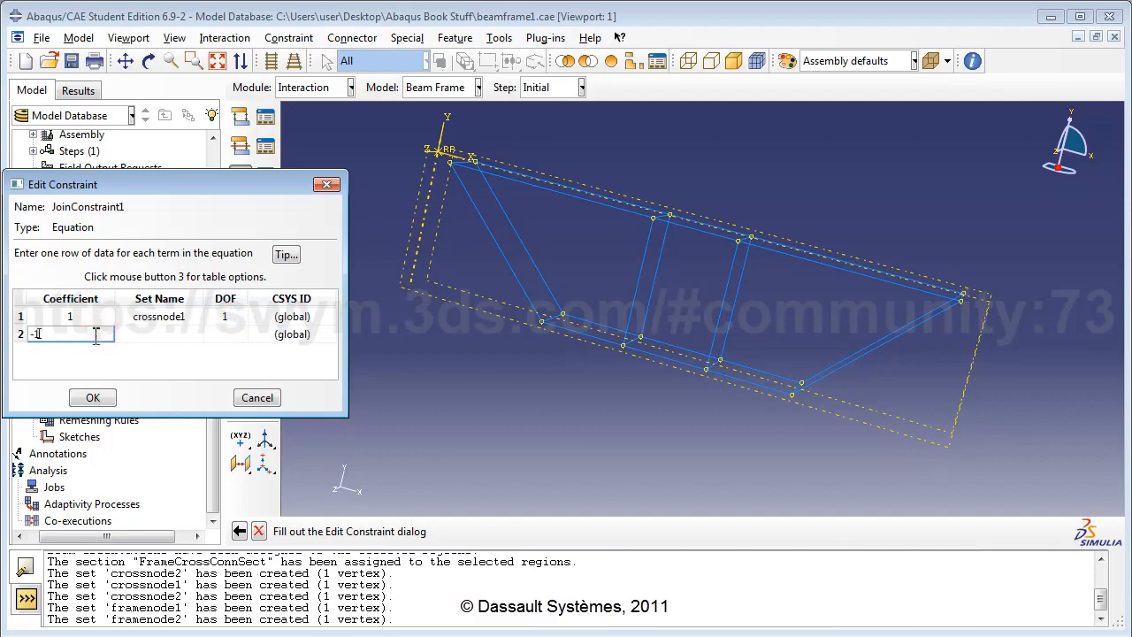
pyautogui.click(172, 334)
pyautogui.click(199, 334)
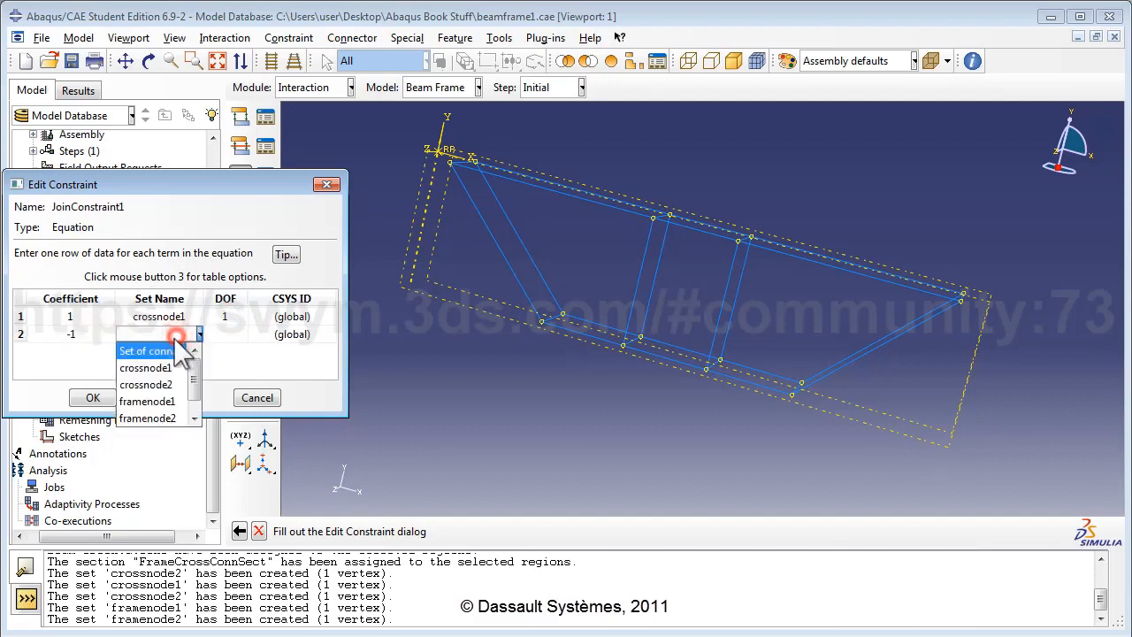
pyautogui.click(152, 401)
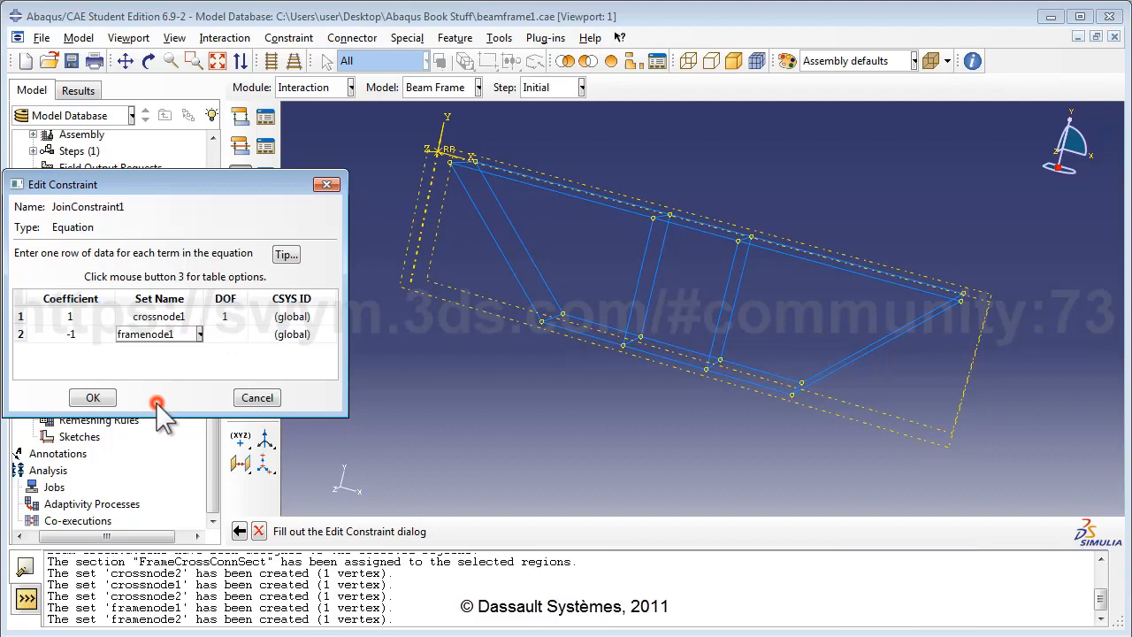
pyautogui.click(230, 336)
pyautogui.write('1')
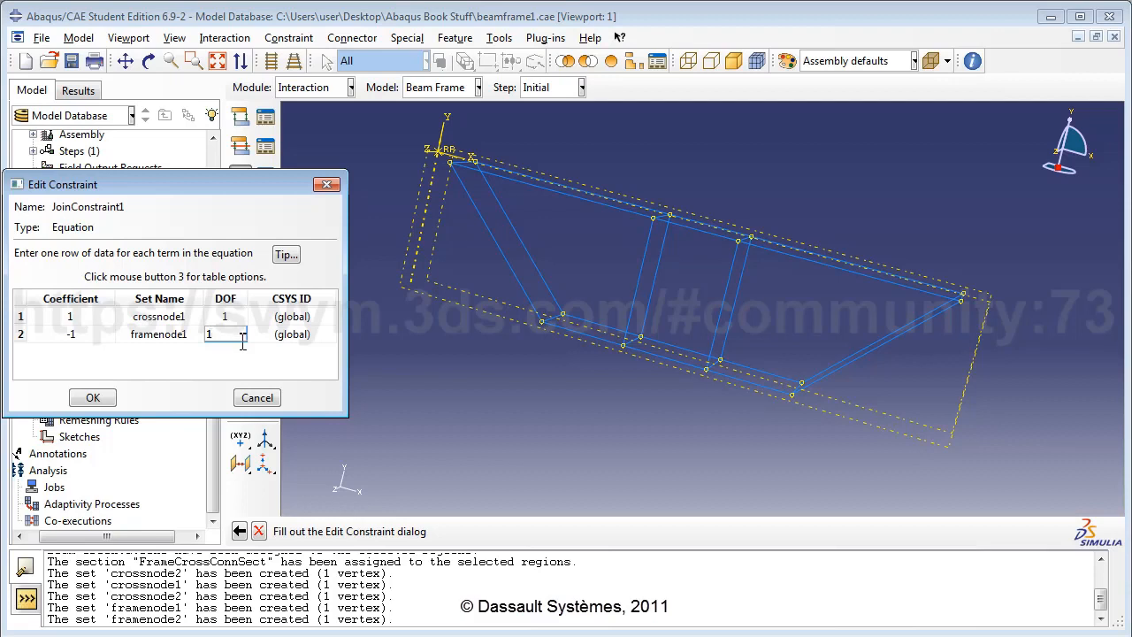
# Step: Save JoinConstraint1 and begin Equation constraint JoinConstraint2
pyautogui.click(96, 395)
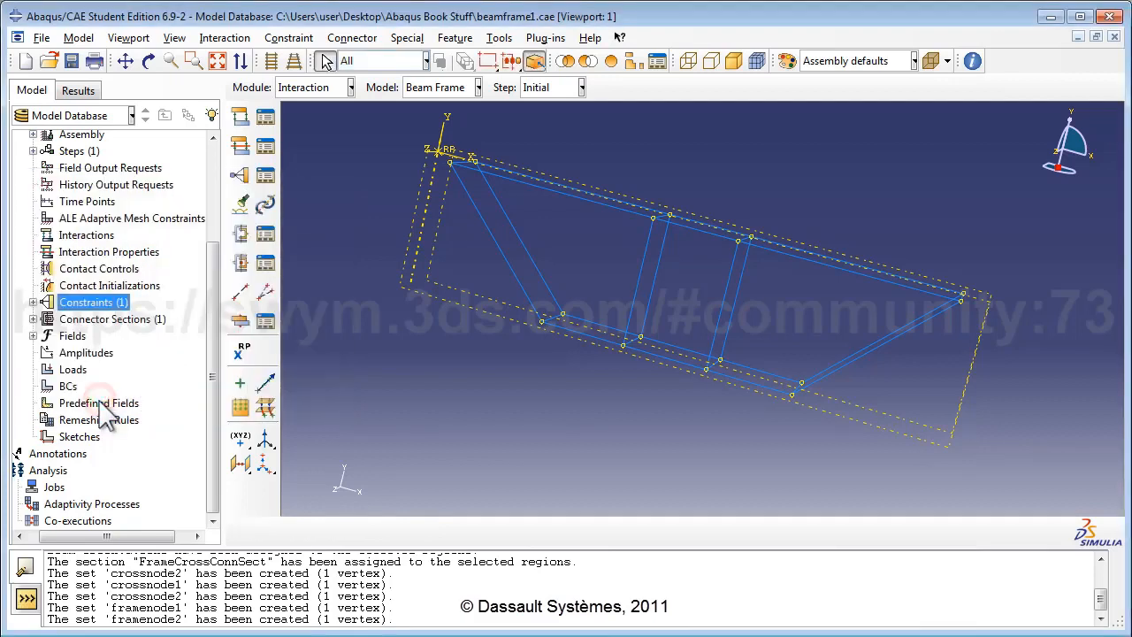
pyautogui.doubleClick(102, 304)
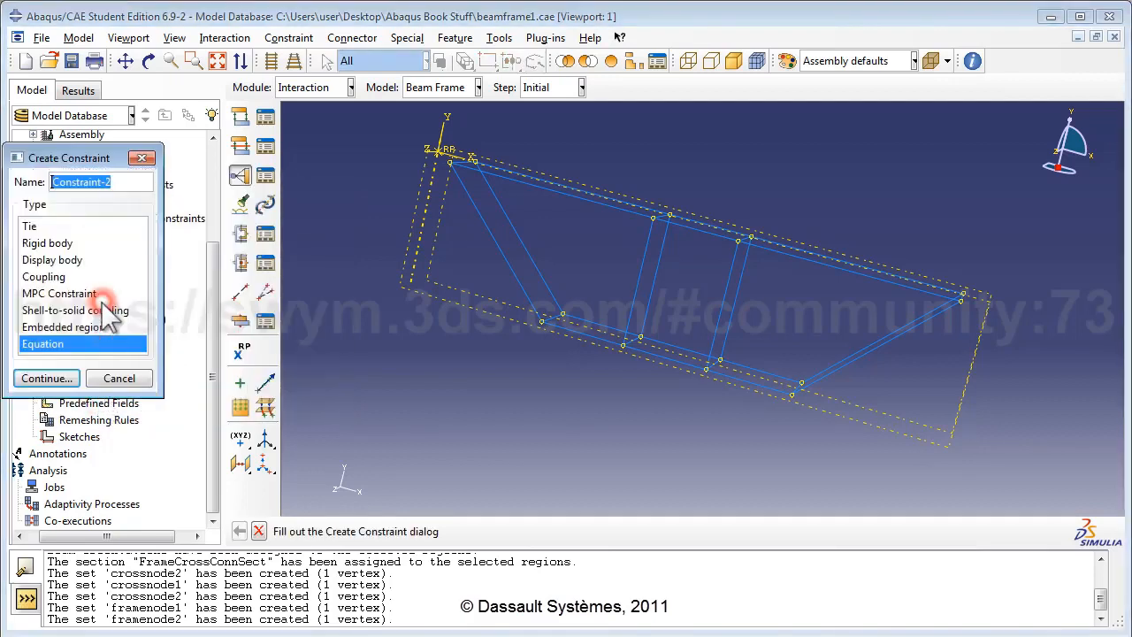
pyautogui.write('JoinConst')
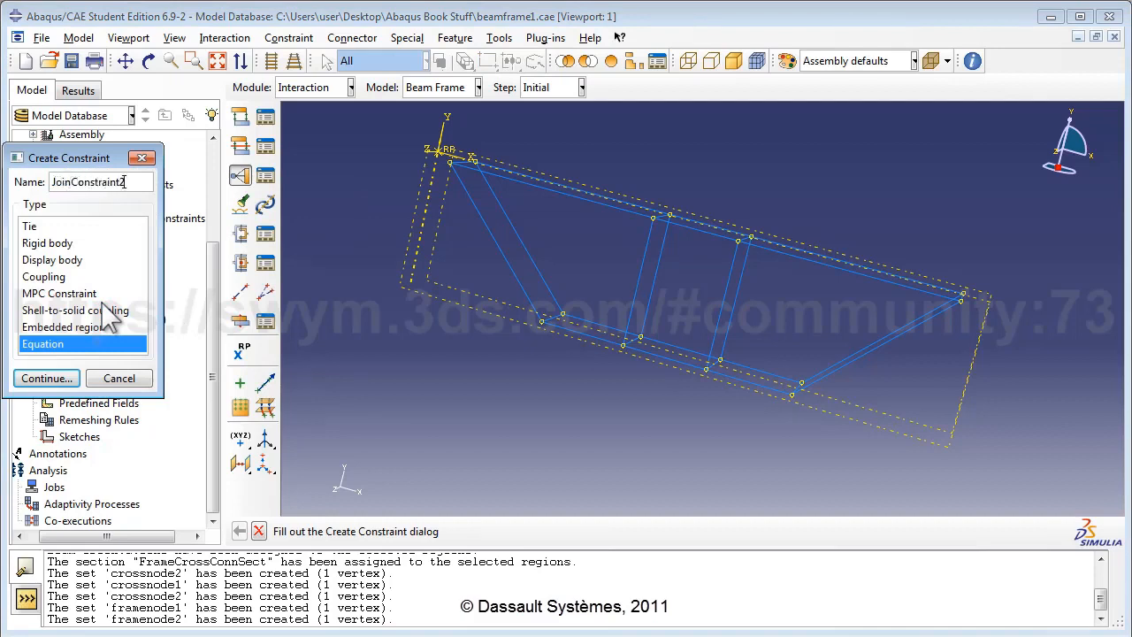
pyautogui.click(49, 378)
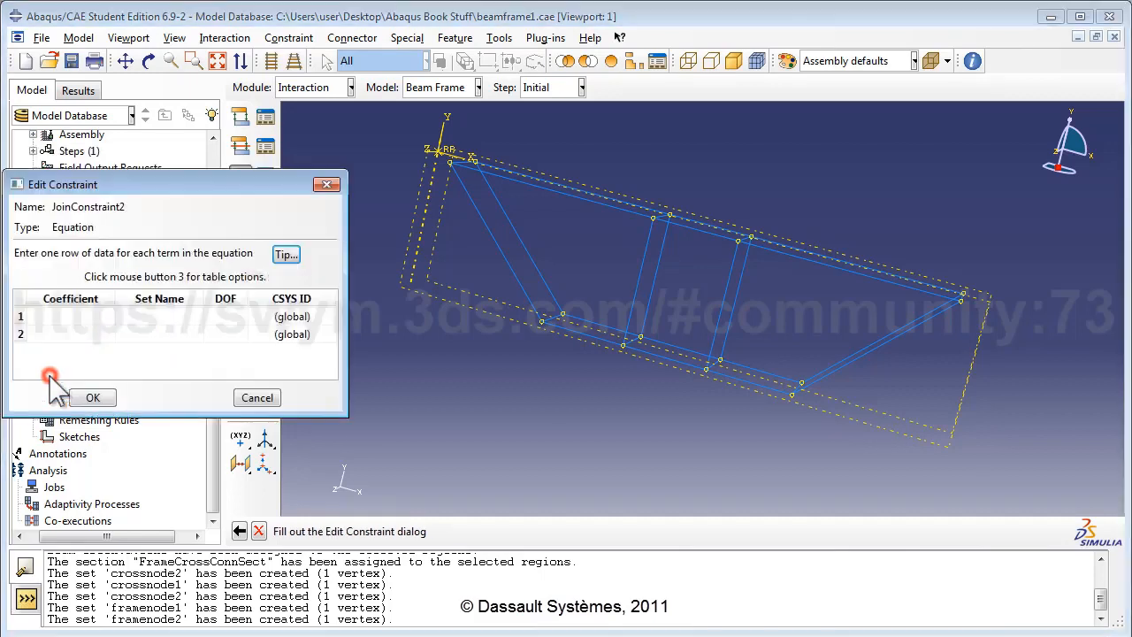
# Step: Enter the first term: coefficient 1, set crossnode1, DOF 2
pyautogui.click(84, 315)
pyautogui.write('1')
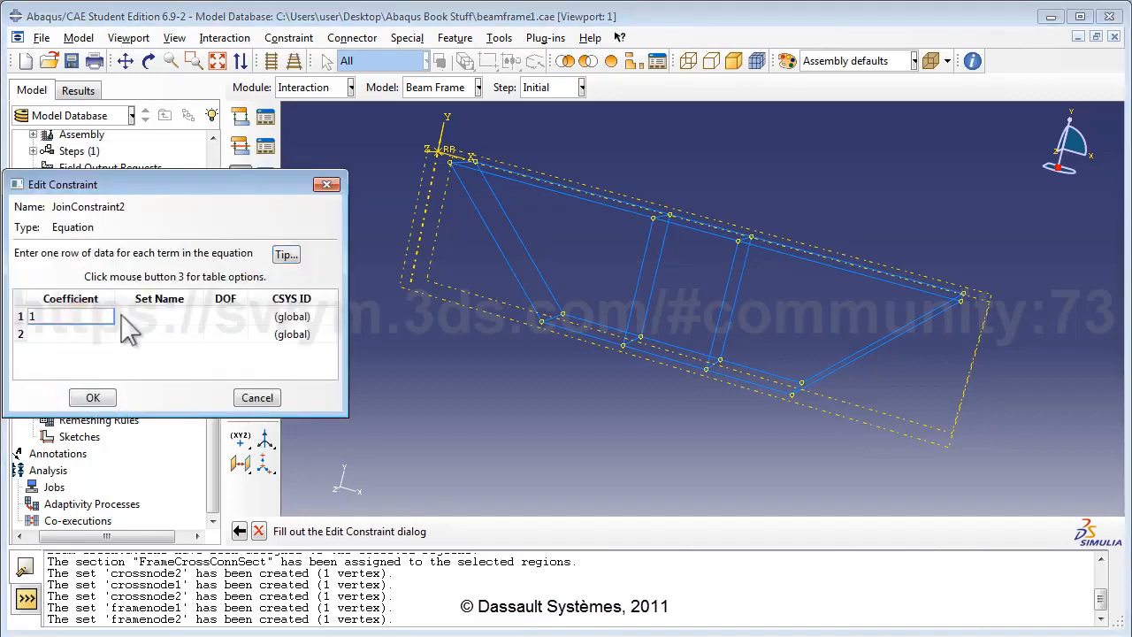
pyautogui.click(134, 315)
pyautogui.click(145, 317)
pyautogui.click(147, 349)
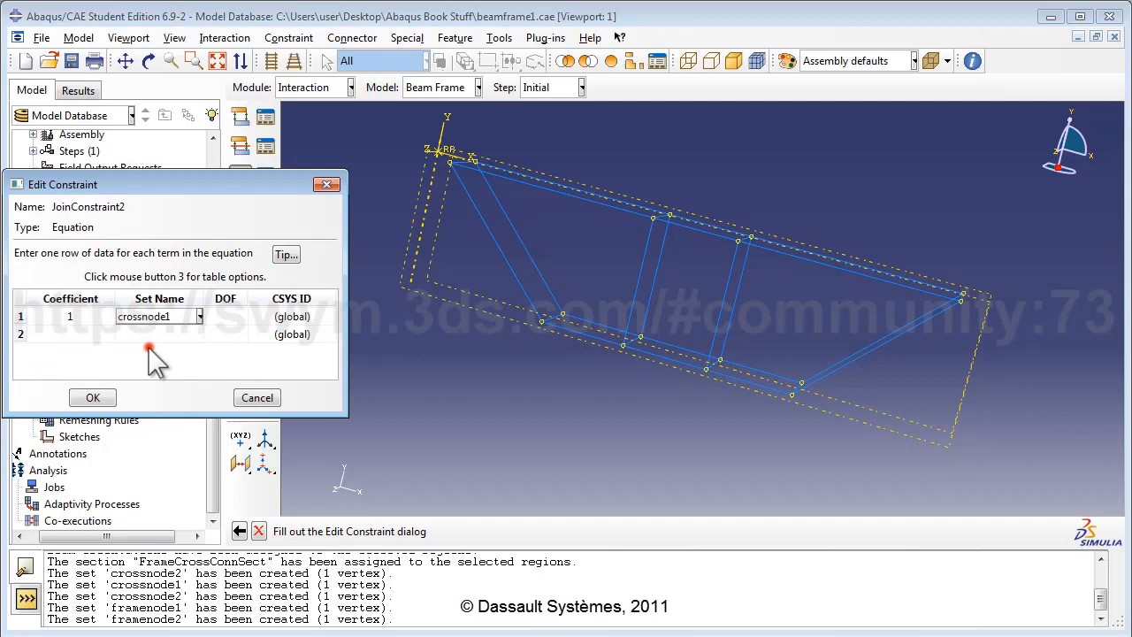
pyautogui.click(217, 316)
pyautogui.write('2')
# Step: Enter the second term as -1, framenode1, DOF 2, and save JoinConstraint2
pyautogui.click(89, 332)
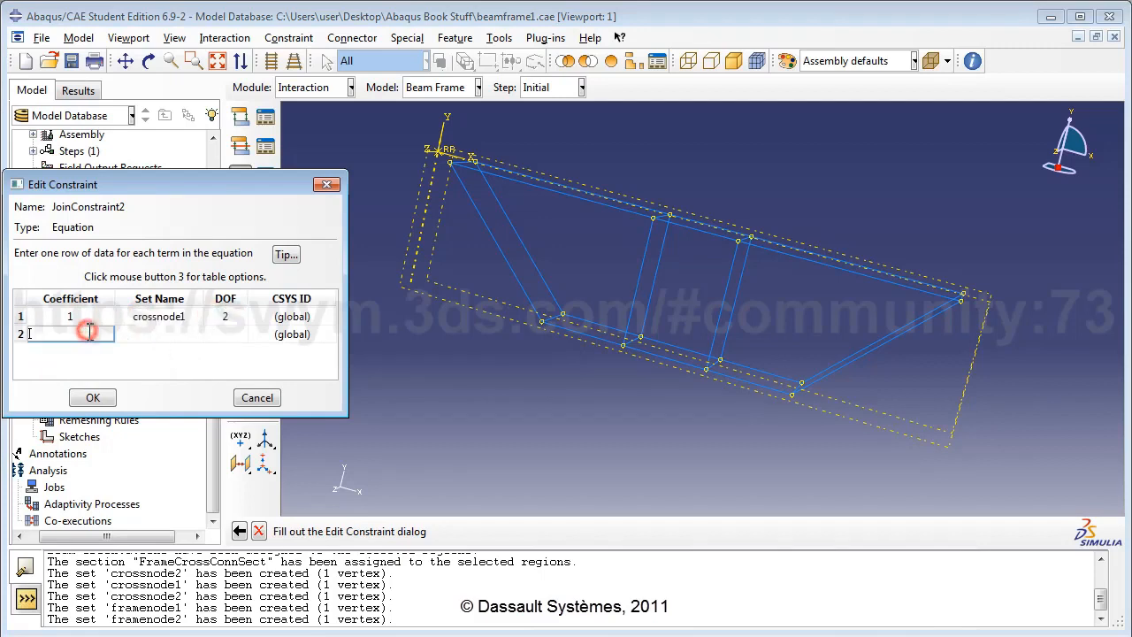
pyautogui.click(141, 333)
pyautogui.click(144, 334)
pyautogui.click(157, 402)
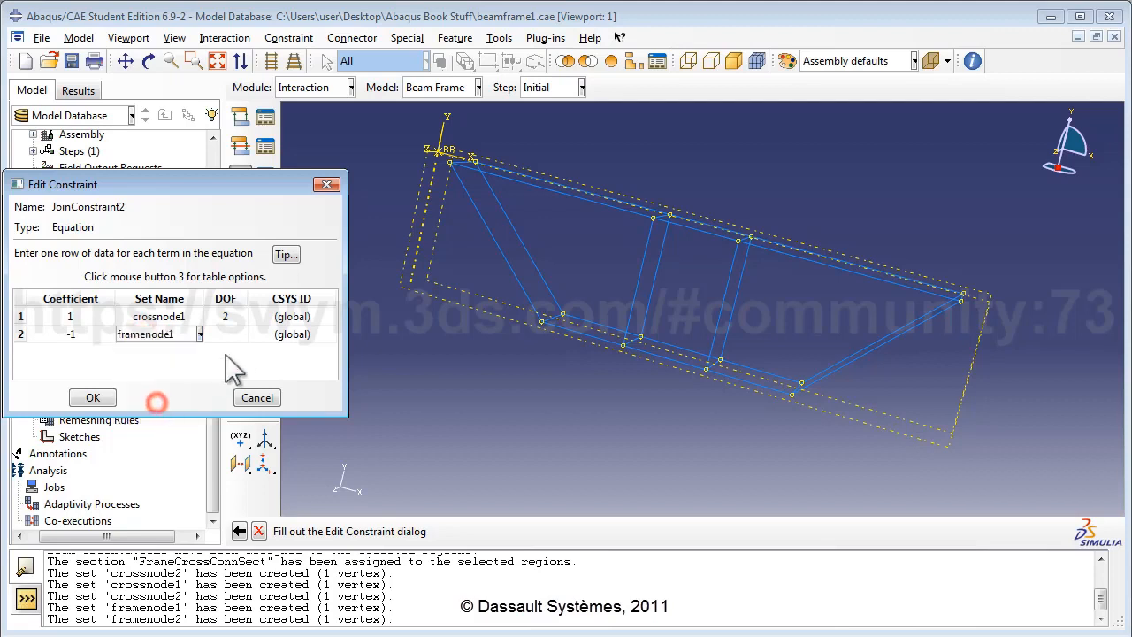
pyautogui.click(237, 335)
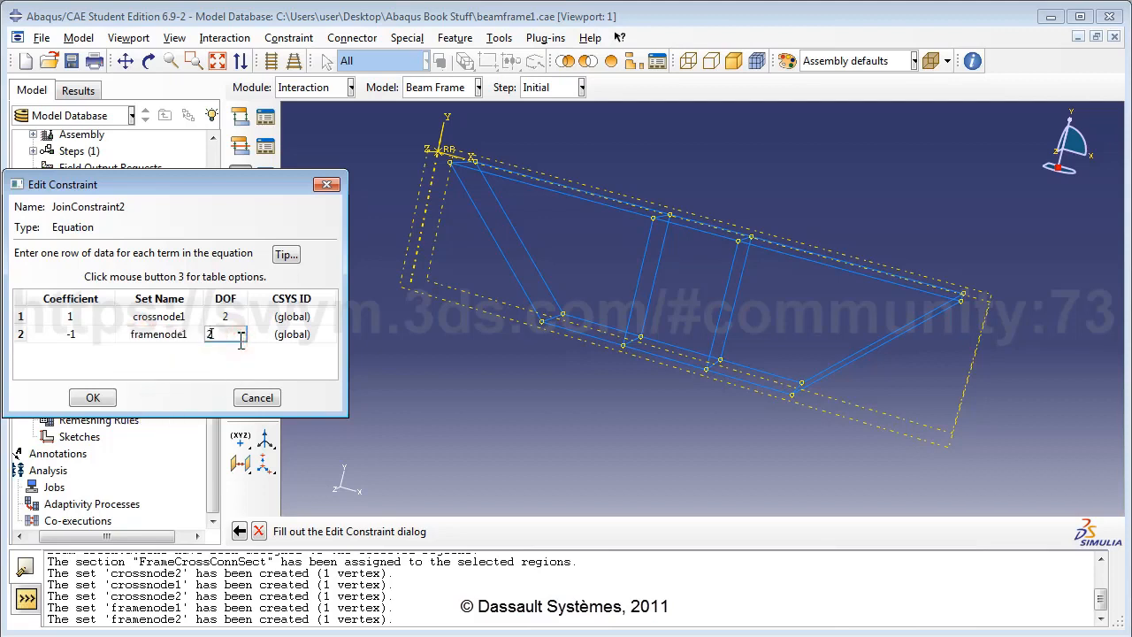
pyautogui.click(157, 364)
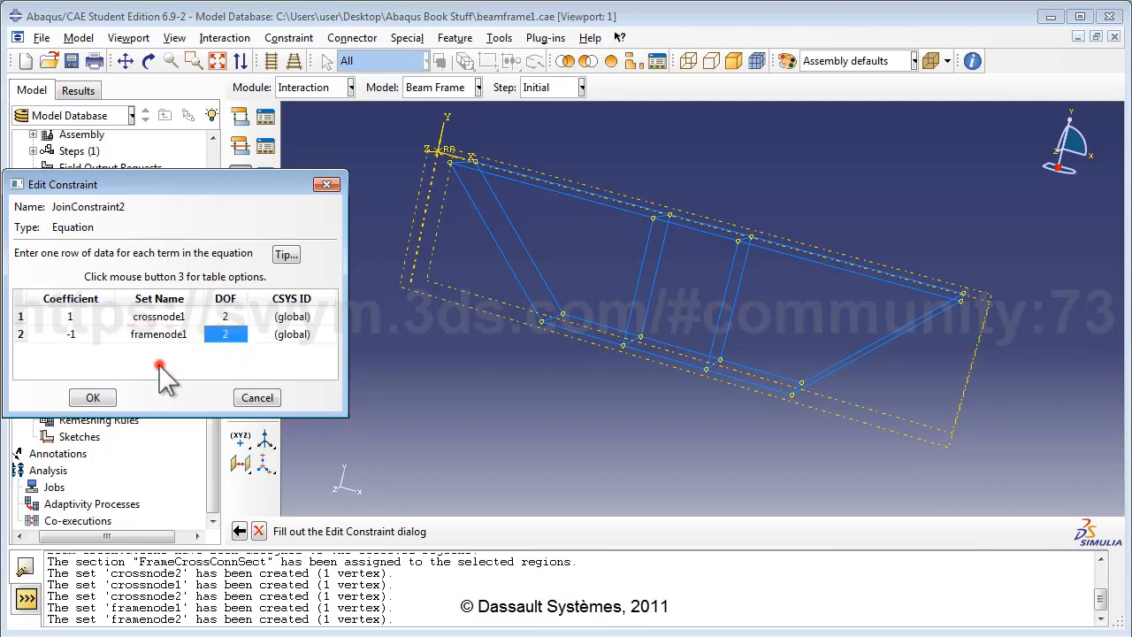
pyautogui.click(93, 398)
# Step: Start Equation constraint JoinConstraint3 with term coefficients 1 and -1
pyautogui.doubleClick(97, 301)
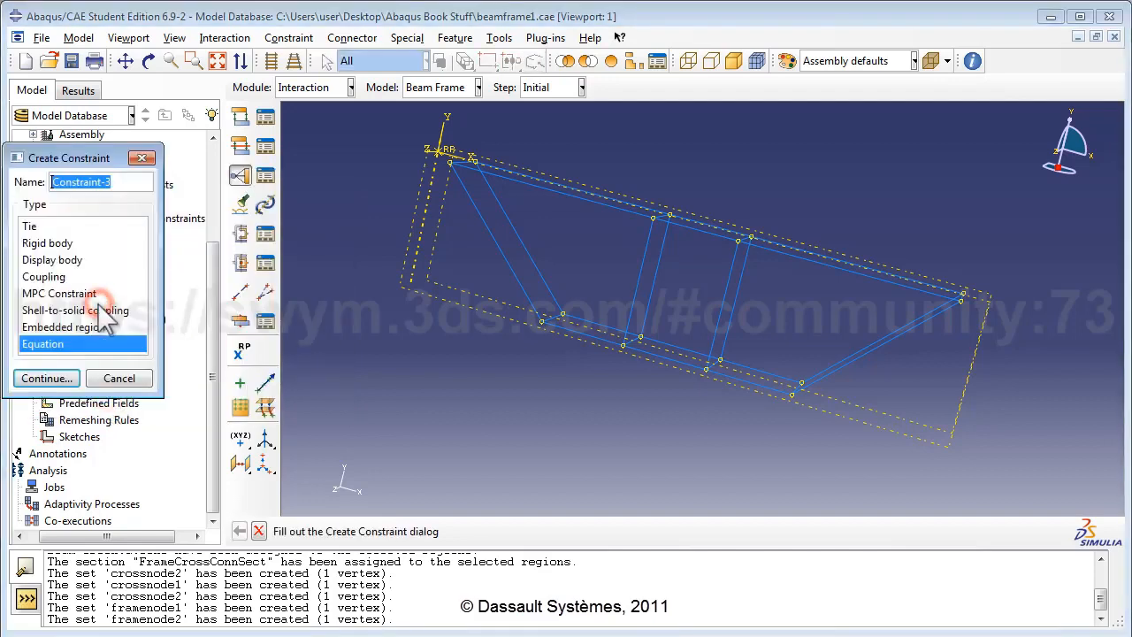
pyautogui.write('c')
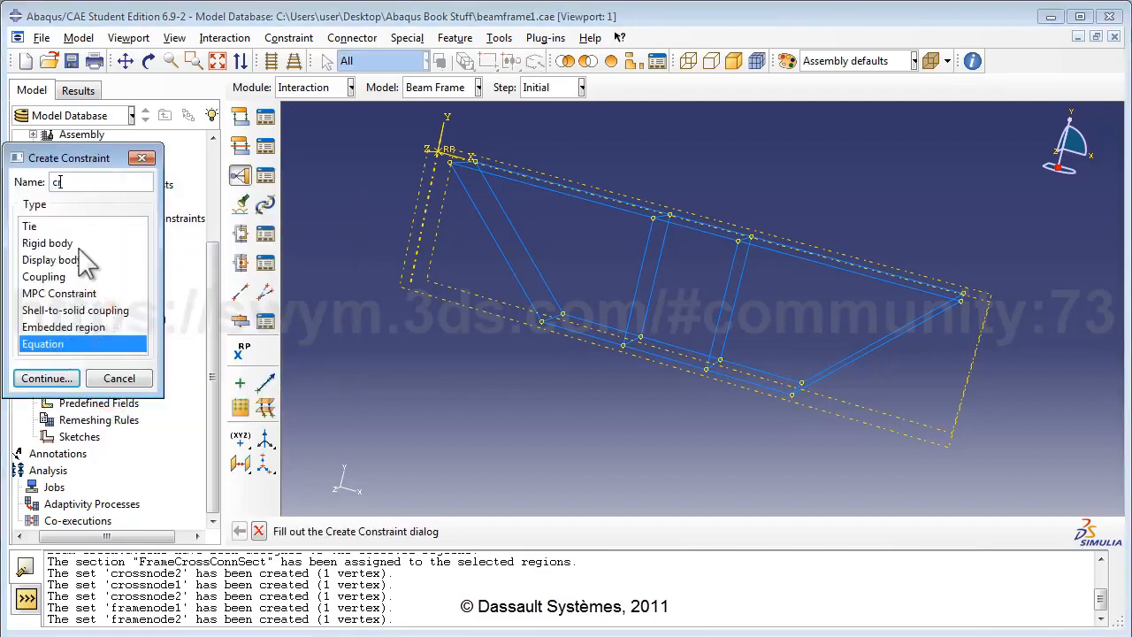
pyautogui.write('ro')
pyautogui.write('Constraint3')
pyautogui.click(44, 378)
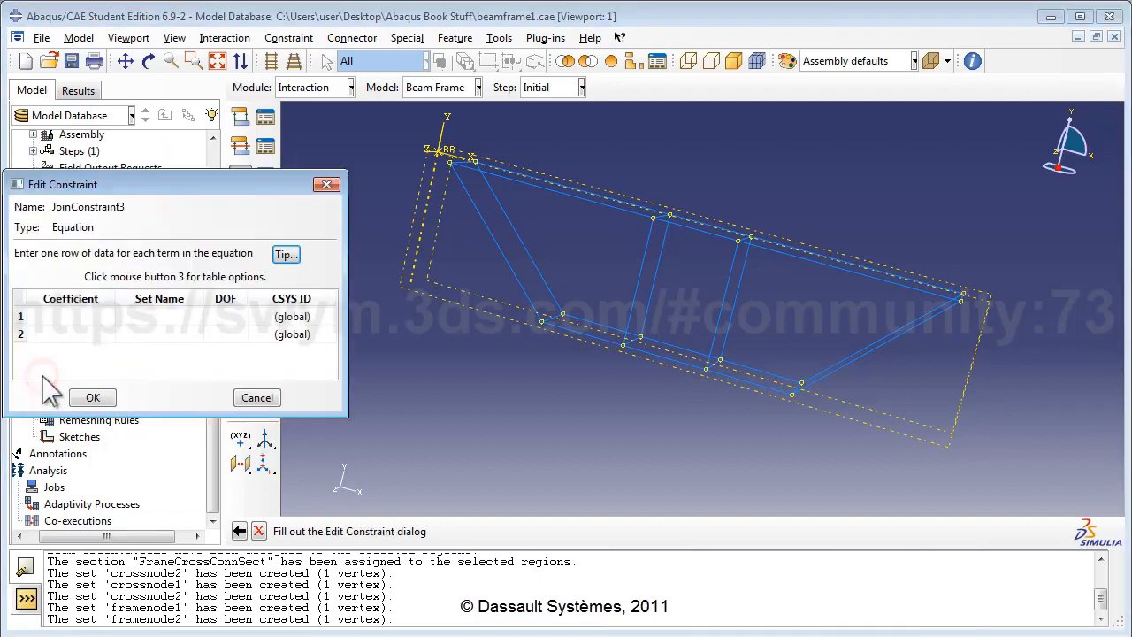
pyautogui.click(83, 316)
pyautogui.write('1')
pyautogui.click(87, 334)
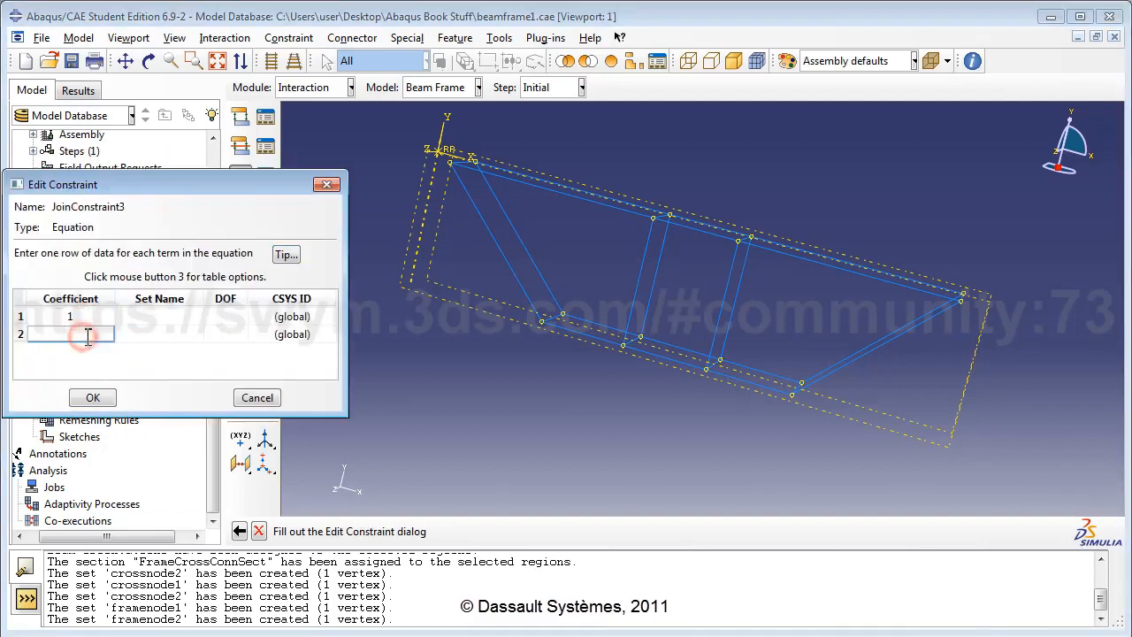
pyautogui.write('-1')
# Step: Assign crossnode1 and framenode1 to the terms, both DOF 3, and save JoinConstraint3
pyautogui.click(167, 316)
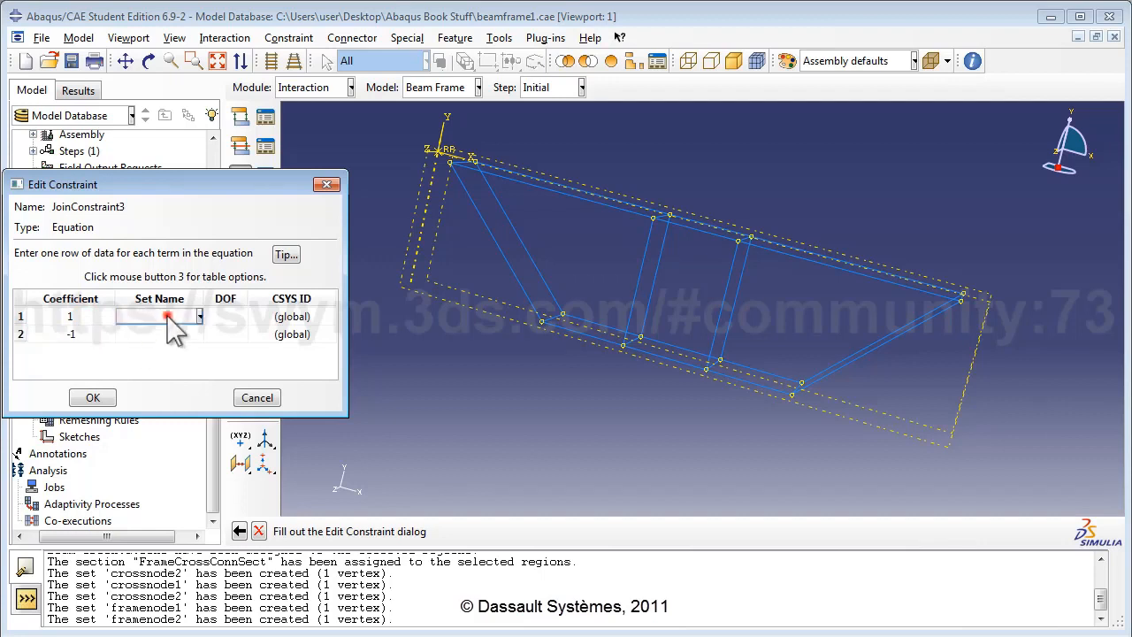
pyautogui.click(199, 316)
pyautogui.click(155, 346)
pyautogui.click(194, 334)
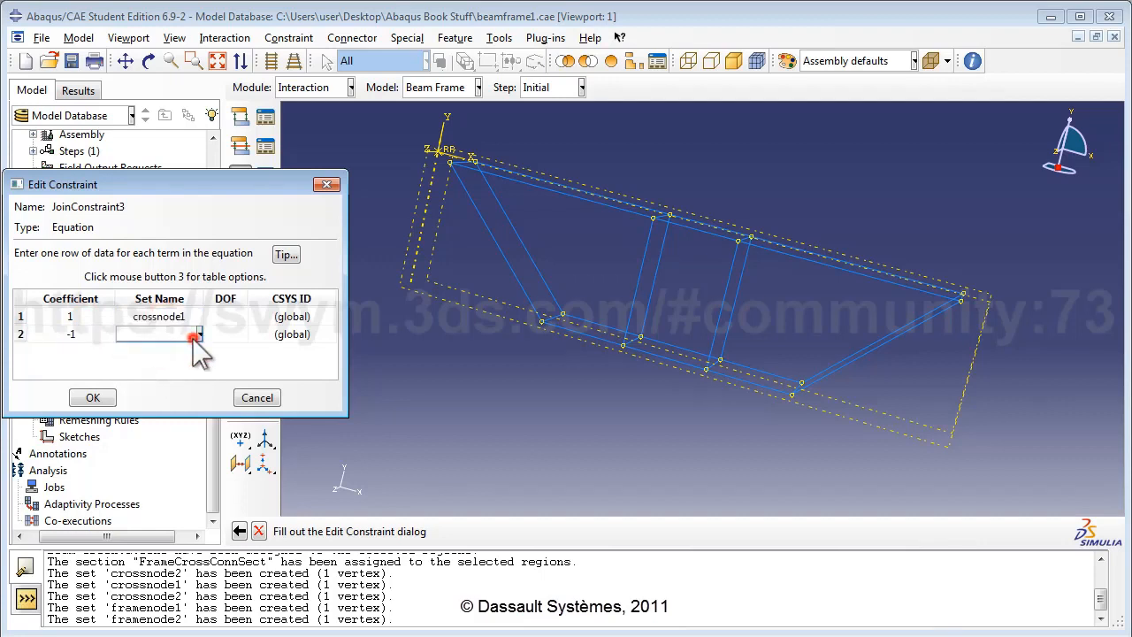
pyautogui.click(198, 335)
pyautogui.click(155, 399)
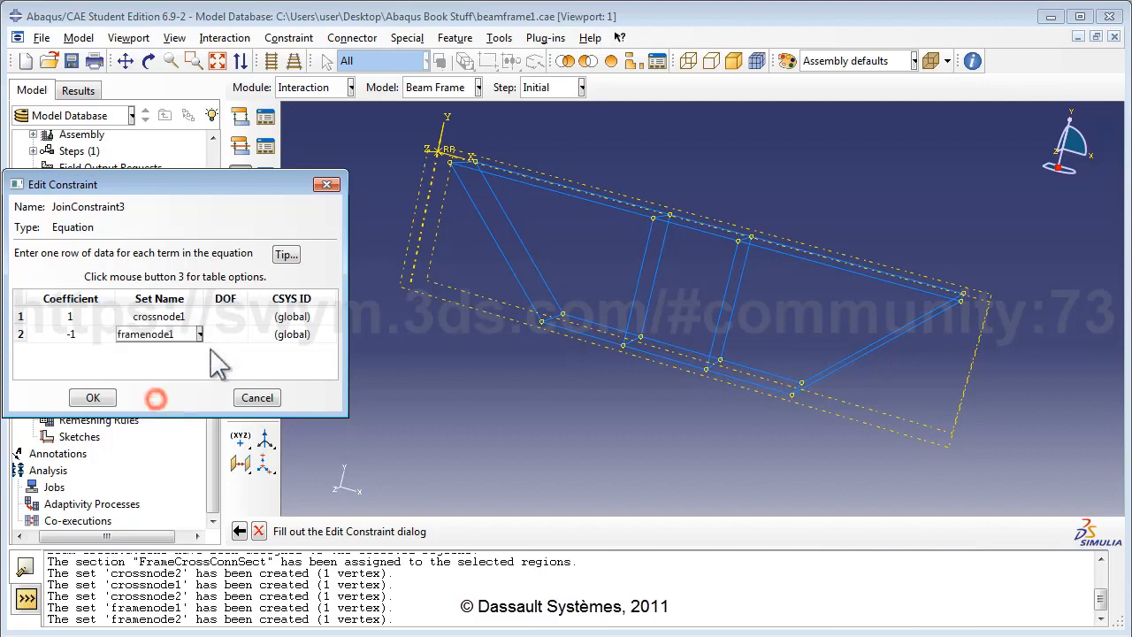
pyautogui.click(232, 316)
pyautogui.write('3')
pyautogui.click(241, 335)
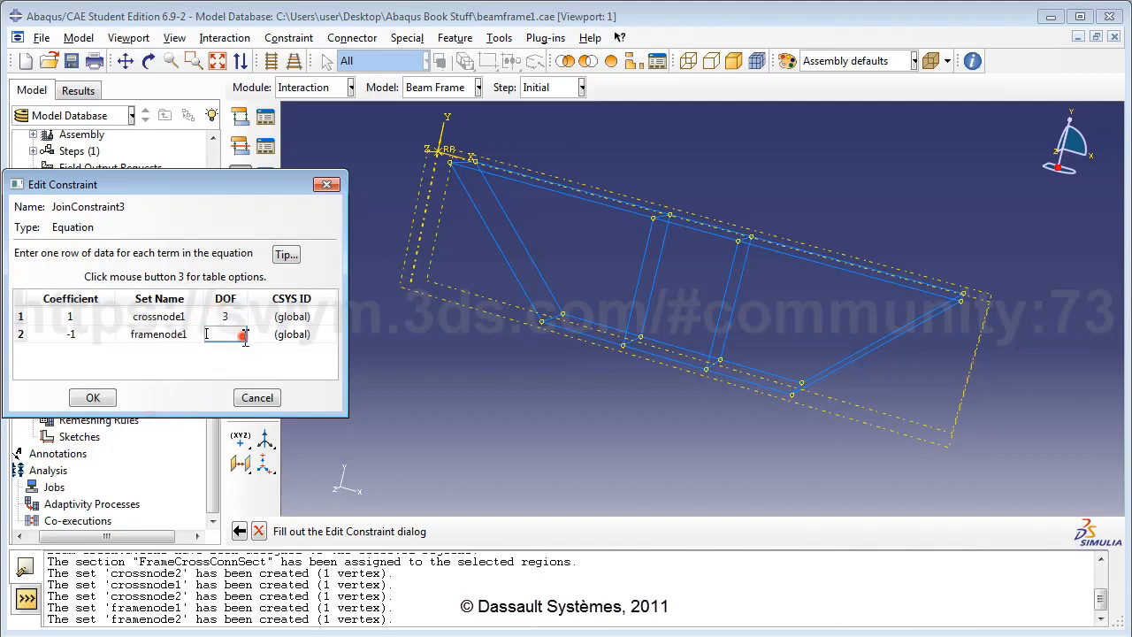
pyautogui.write('3')
pyautogui.click(93, 398)
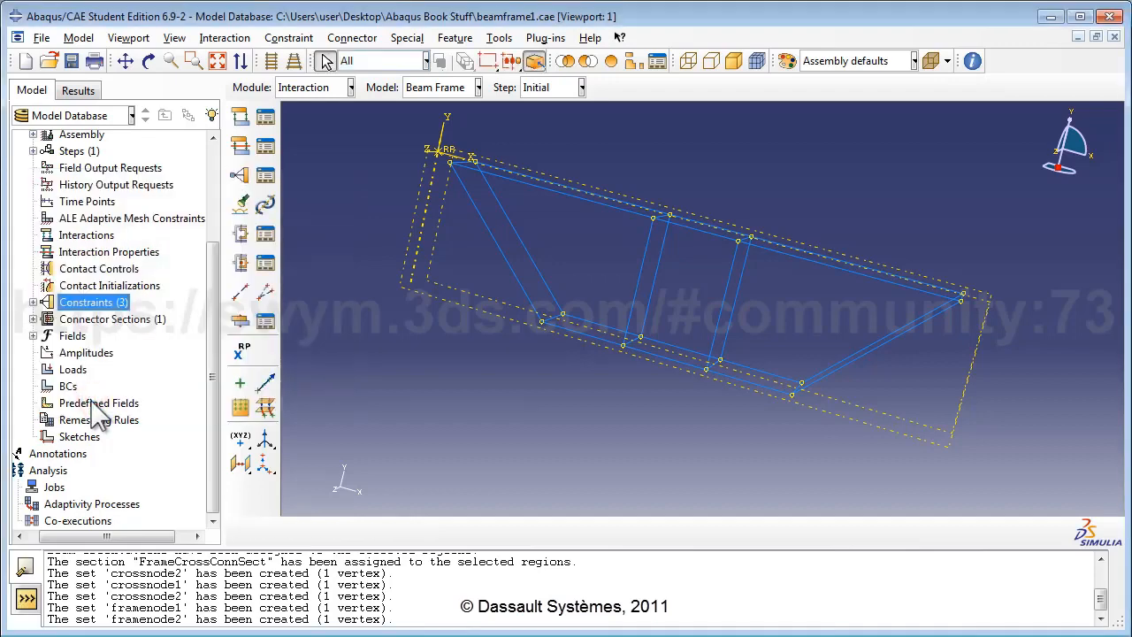
# Step: Start Equation constraint JoinConstraint4 with first term 1, crossnode2, DOF 1
pyautogui.doubleClick(112, 309)
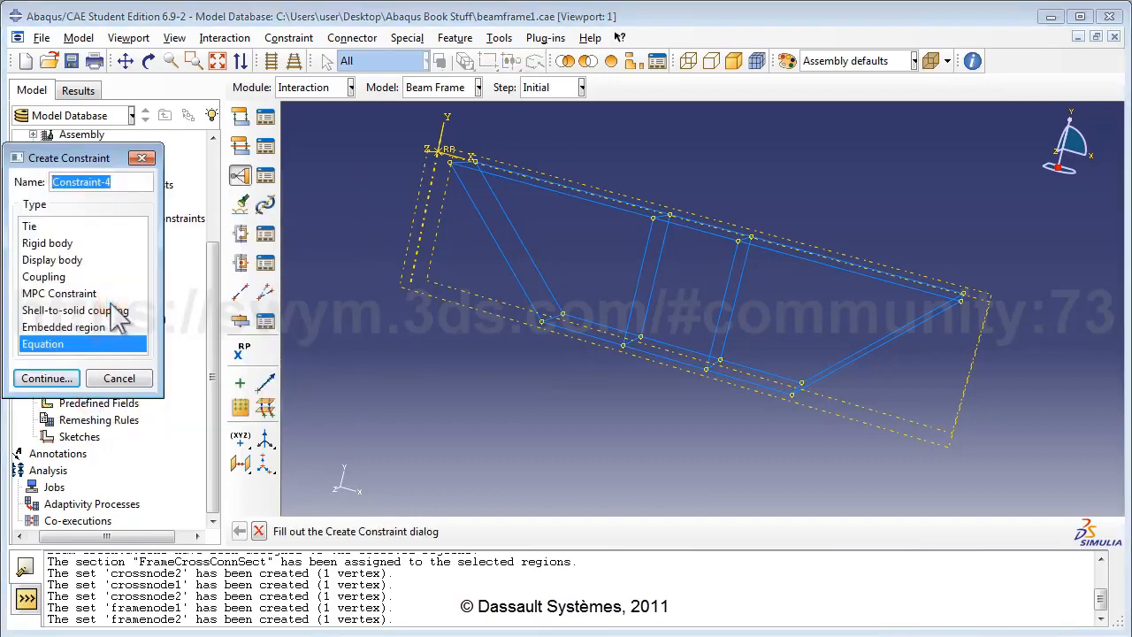
pyautogui.write('Joi')
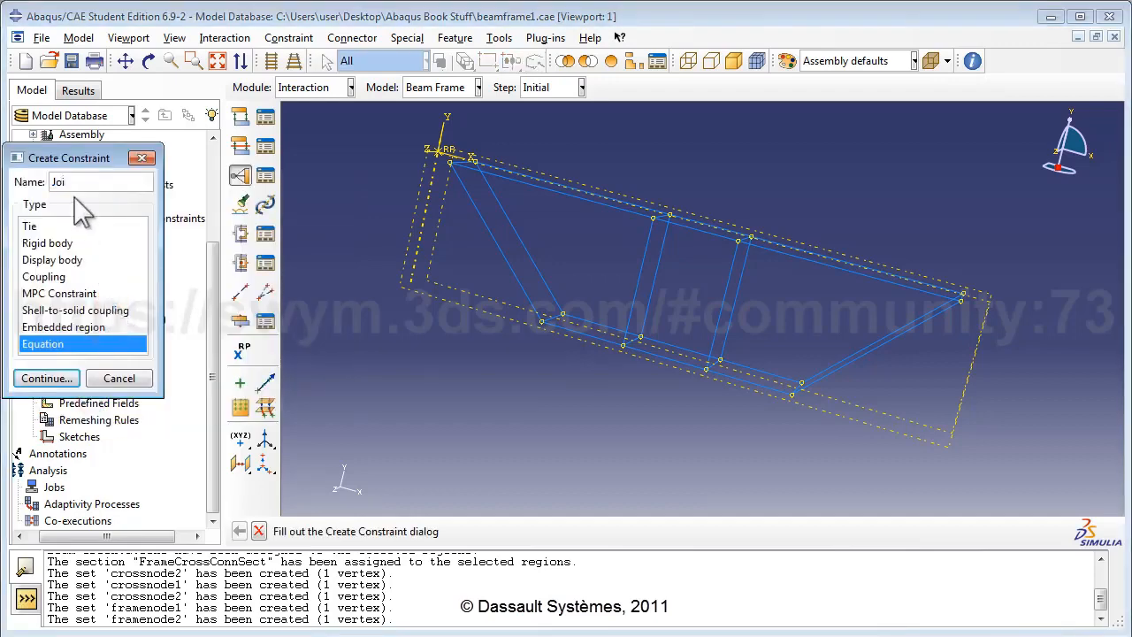
pyautogui.write('nConstraint3')
pyautogui.press('BackSpace')
pyautogui.write('4')
pyautogui.click(42, 378)
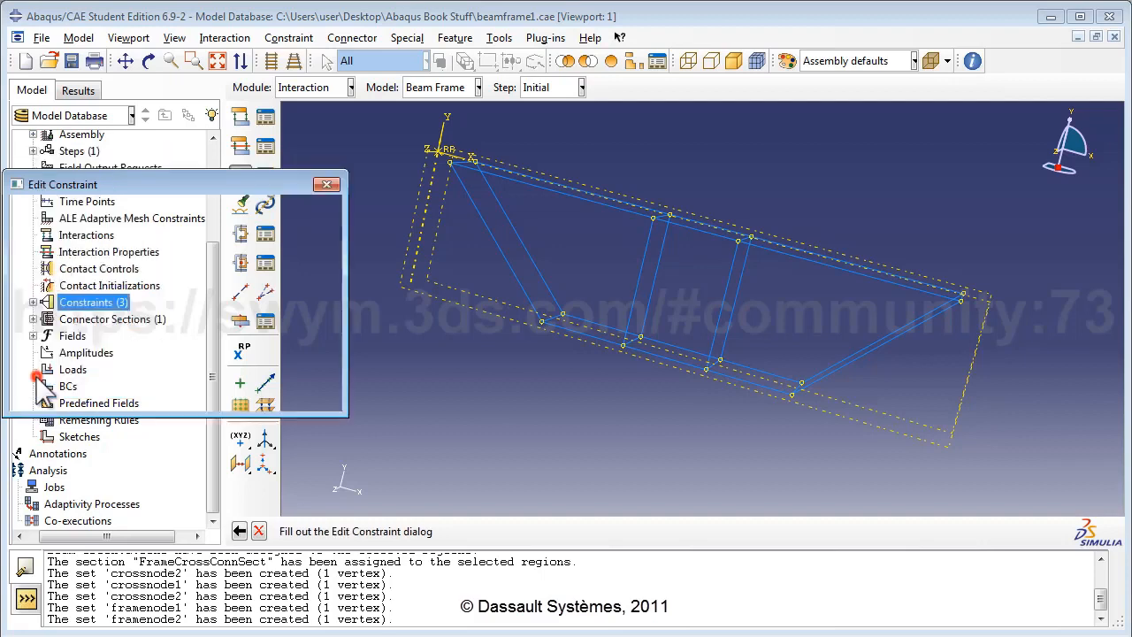
pyautogui.click(73, 316)
pyautogui.write('1')
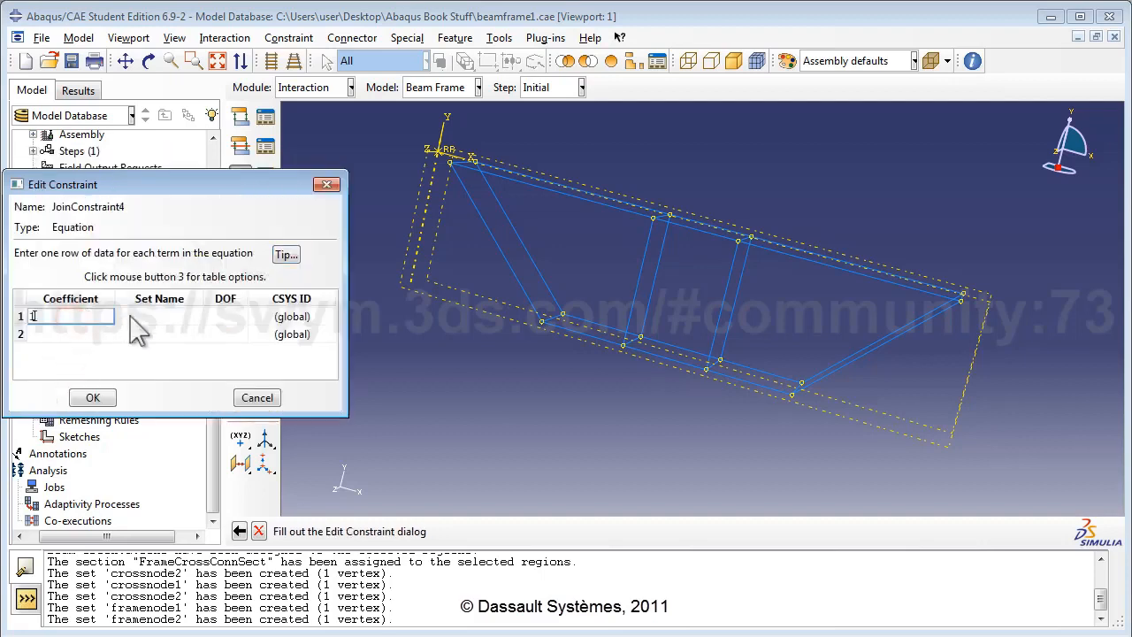
pyautogui.click(153, 316)
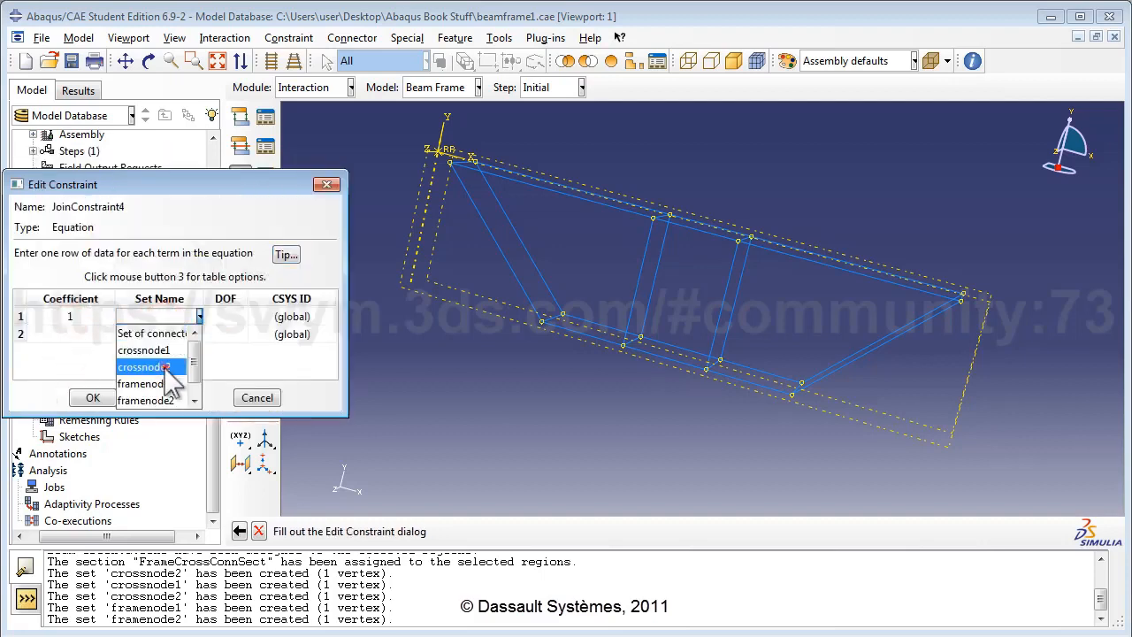
pyautogui.click(164, 366)
pyautogui.click(231, 316)
pyautogui.write('1')
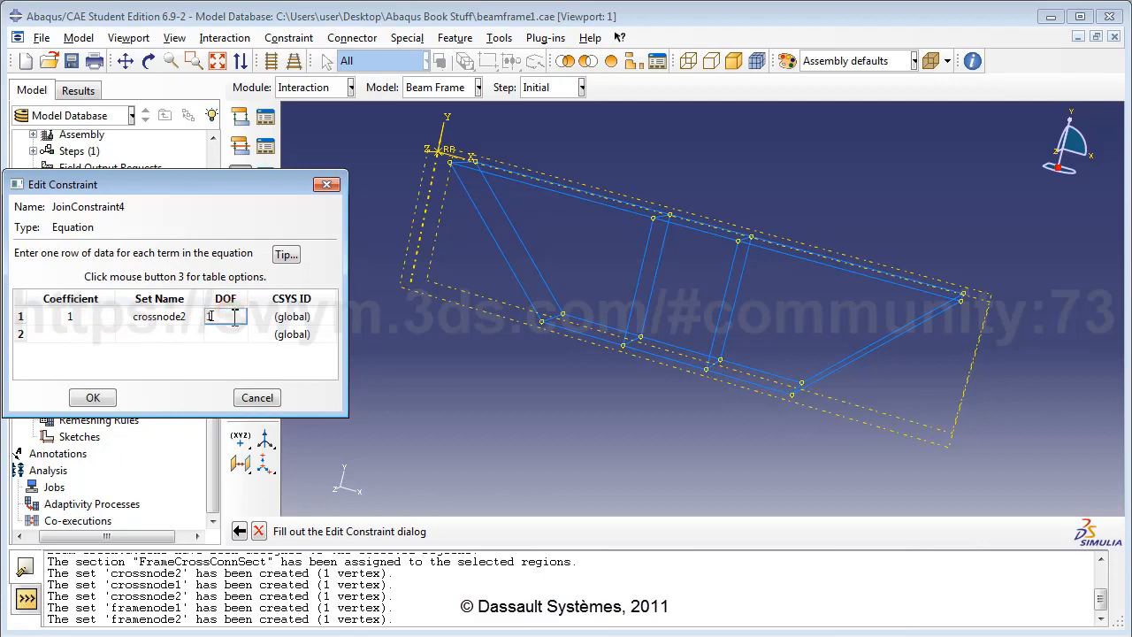
# Step: Enter the second term as -1, framenode2, DOF 1, and save JoinConstraint4
pyautogui.click(103, 335)
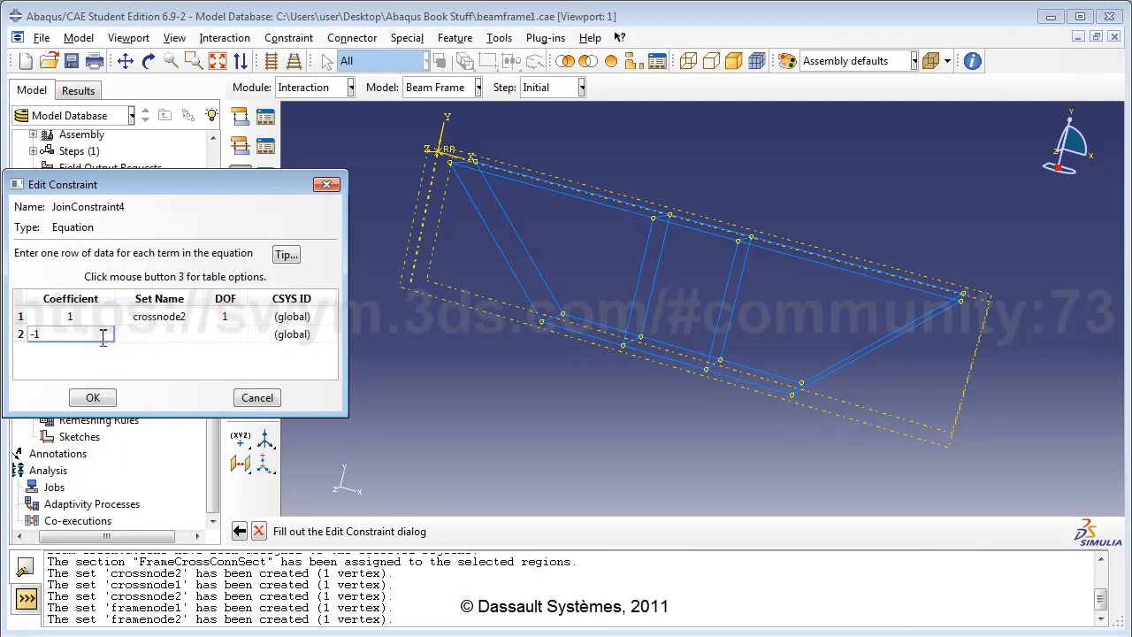
pyautogui.click(152, 336)
pyautogui.click(156, 335)
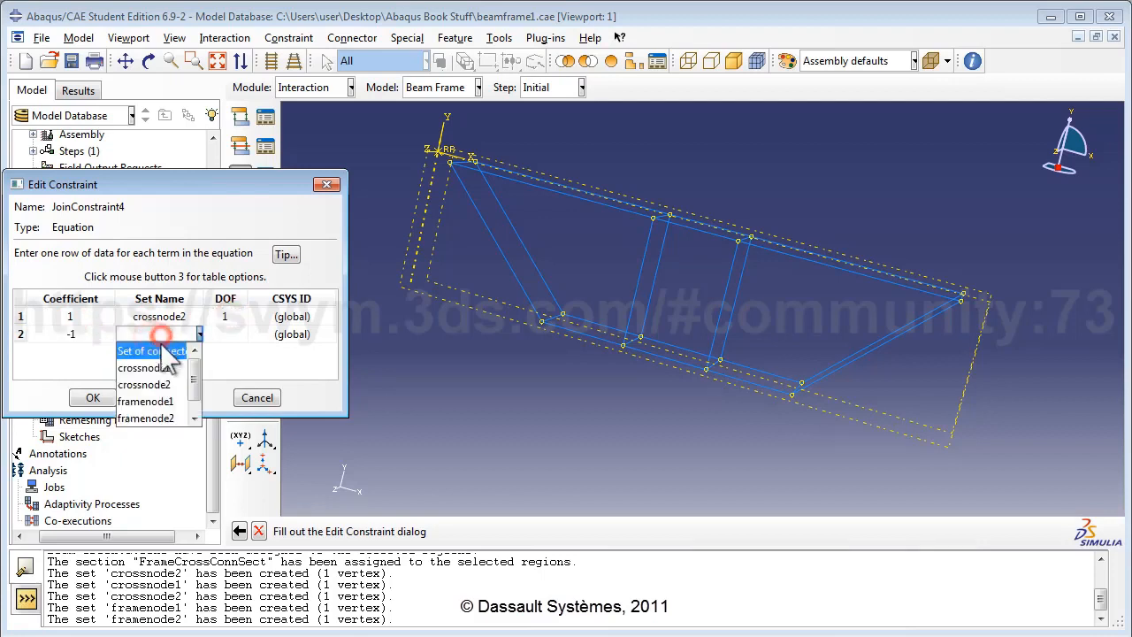
pyautogui.click(165, 418)
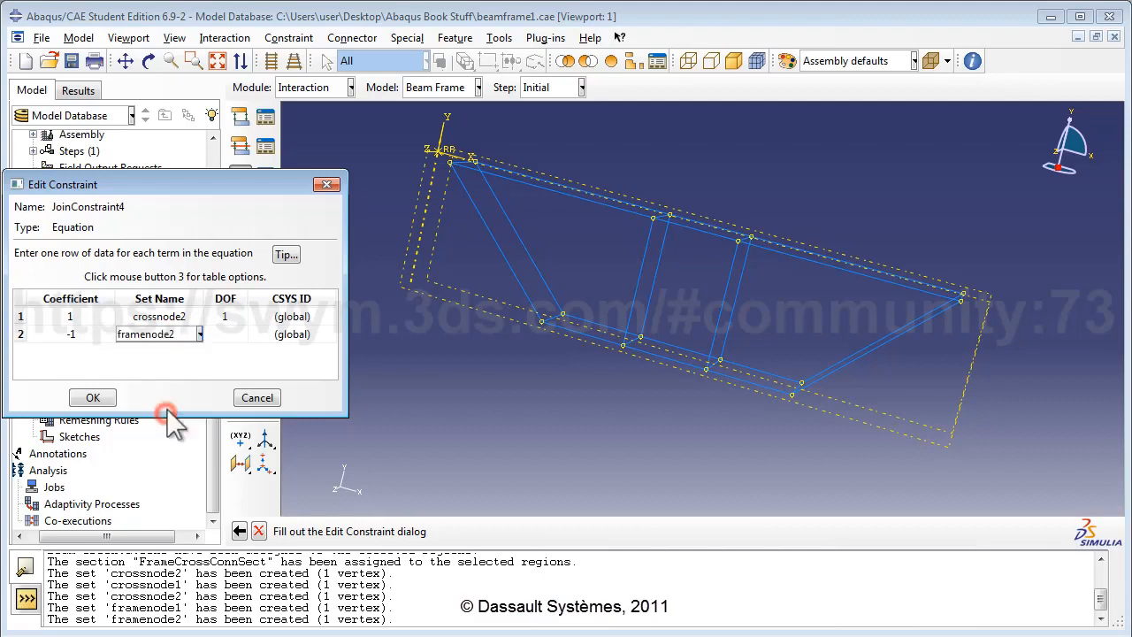
pyautogui.click(229, 334)
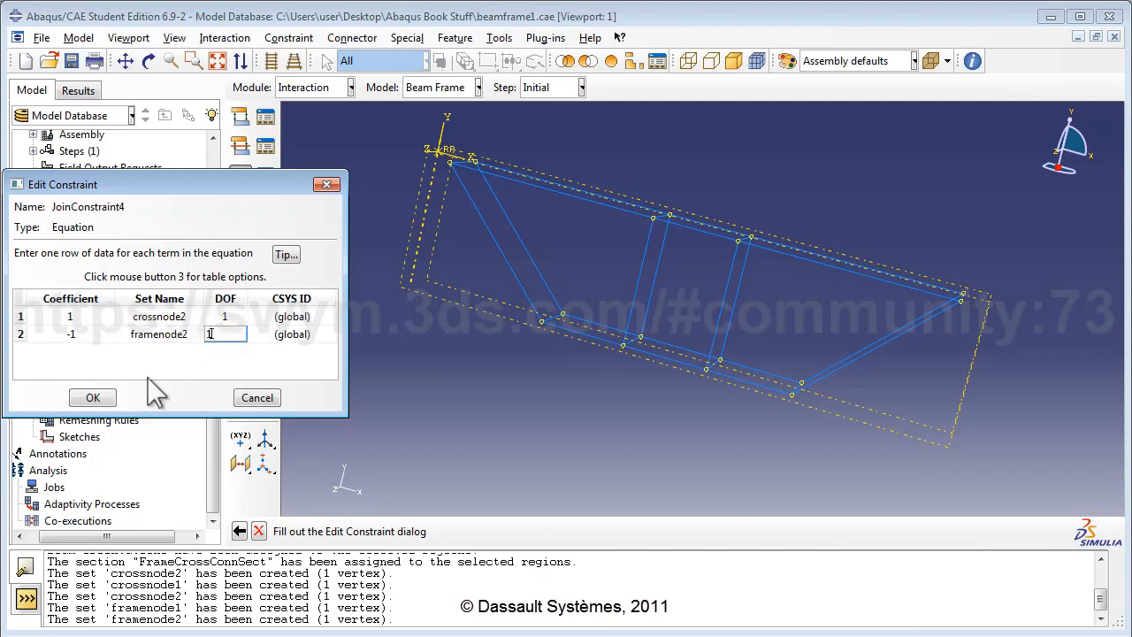
pyautogui.click(93, 397)
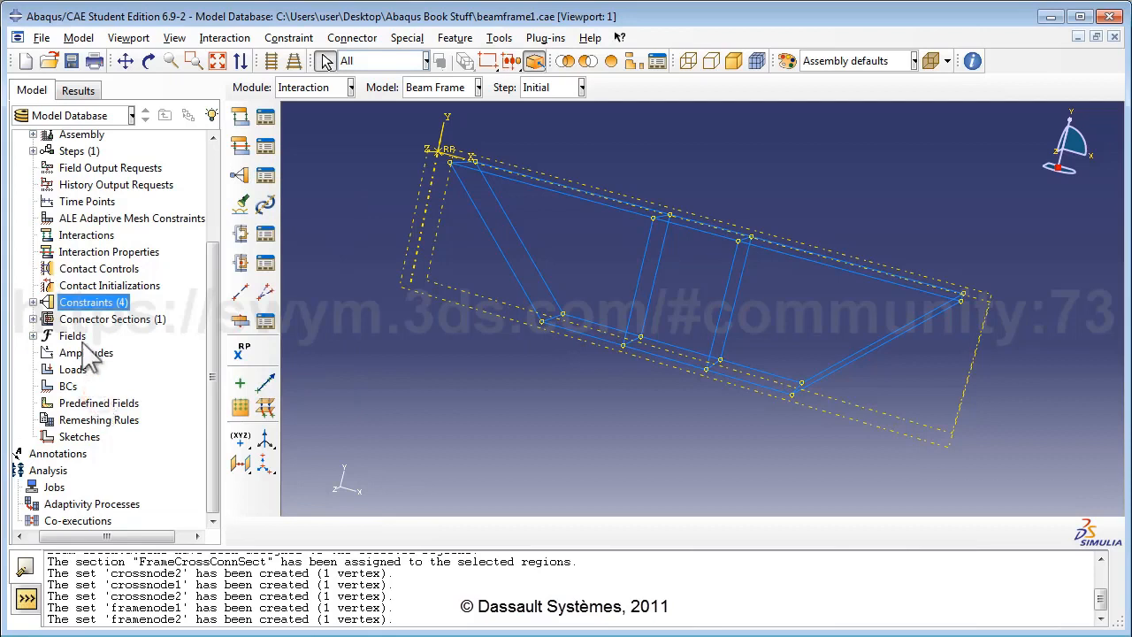
pyautogui.doubleClick(84, 301)
# Step: Name the constraint JoinConstraint5 and enter first term 1, crossnode2, DOF 2
pyautogui.press('BackSpace')
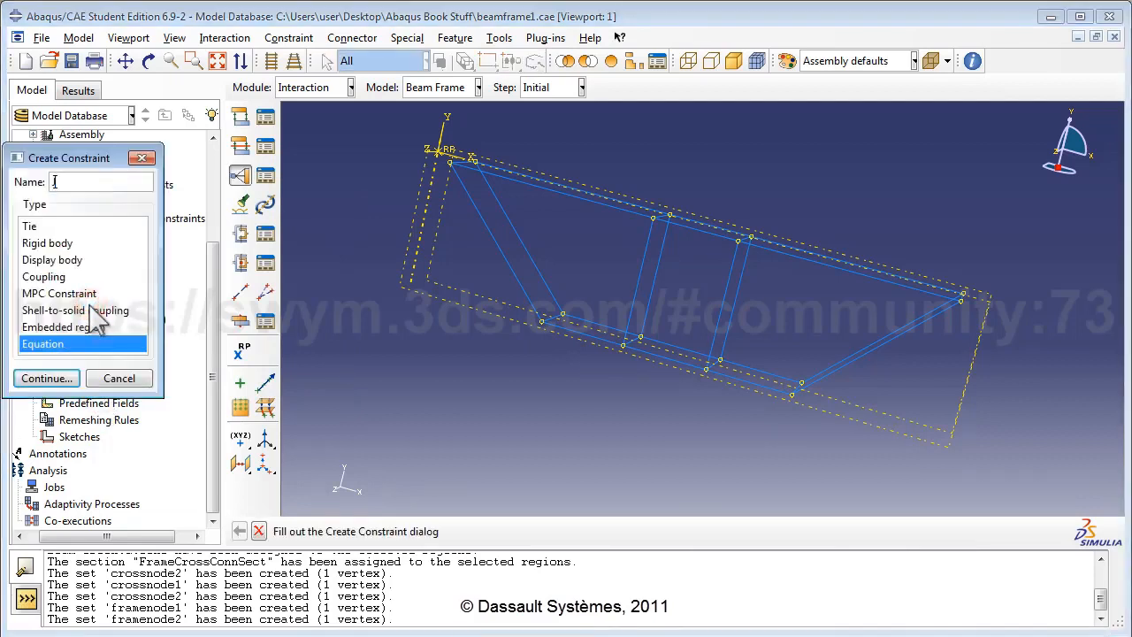
pyautogui.write('JoinConstraint5')
pyautogui.press('Return')
pyautogui.doubleClick(95, 317)
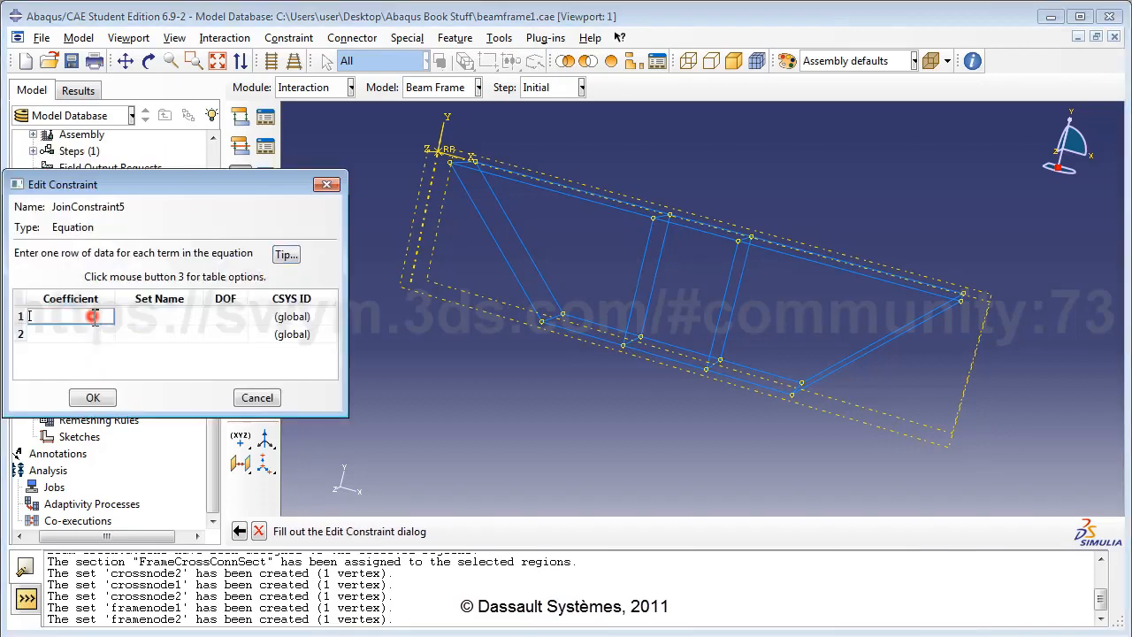
pyautogui.write('1')
pyautogui.click(158, 320)
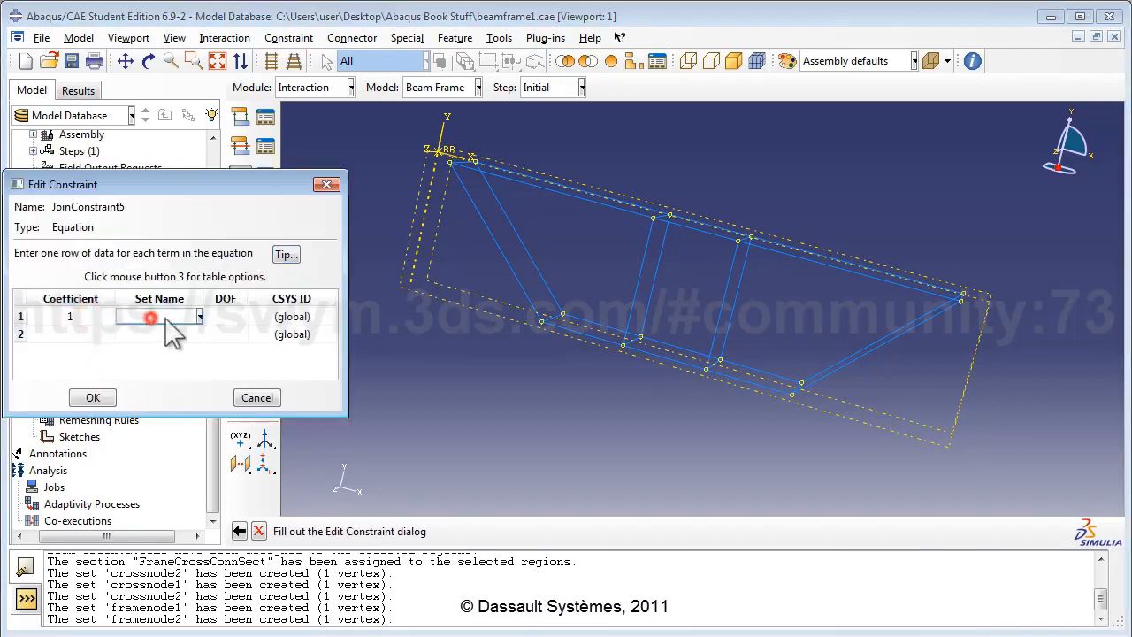
pyautogui.click(148, 367)
pyautogui.click(226, 316)
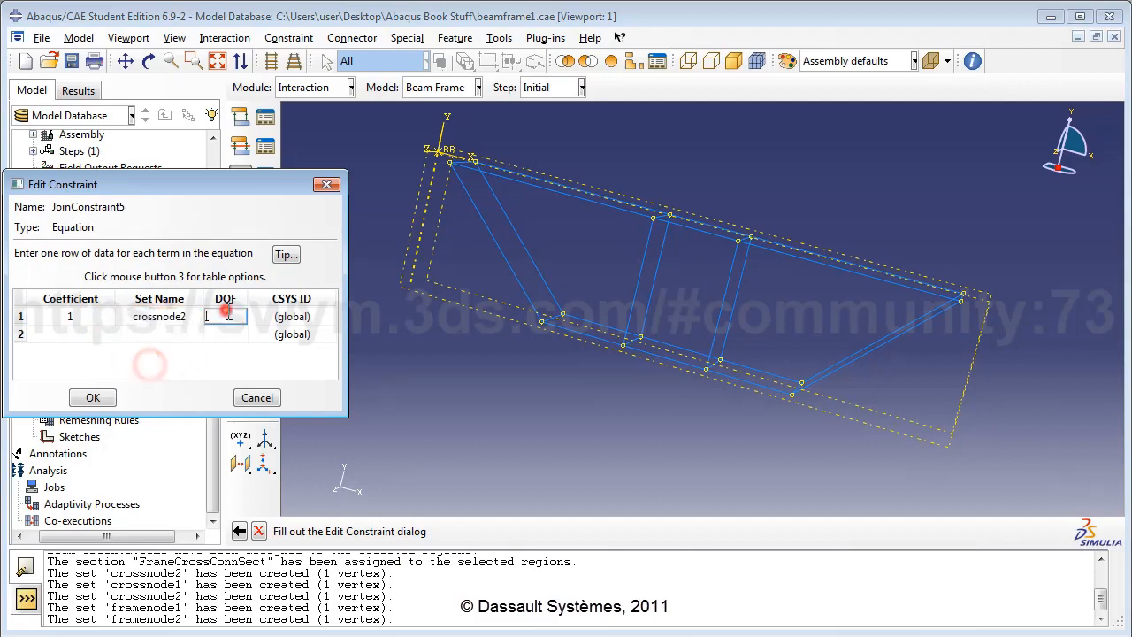
pyautogui.write('2')
# Step: Enter the second term as -1, framenode2, DOF 2, and save JoinConstraint5
pyautogui.doubleClick(98, 335)
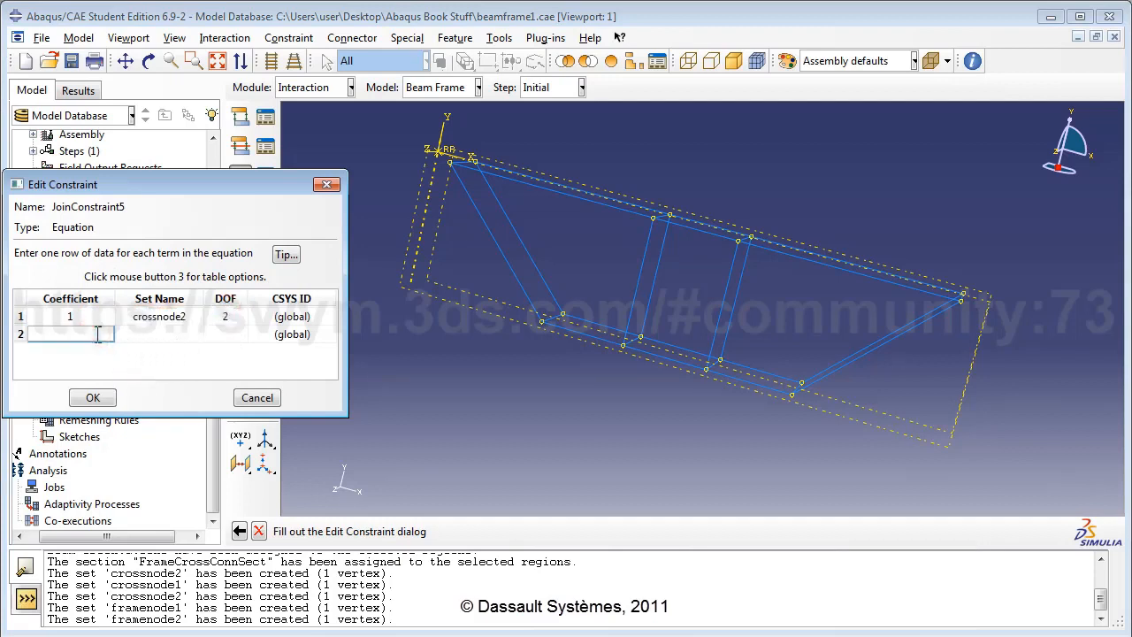
pyautogui.click(181, 335)
pyautogui.click(199, 334)
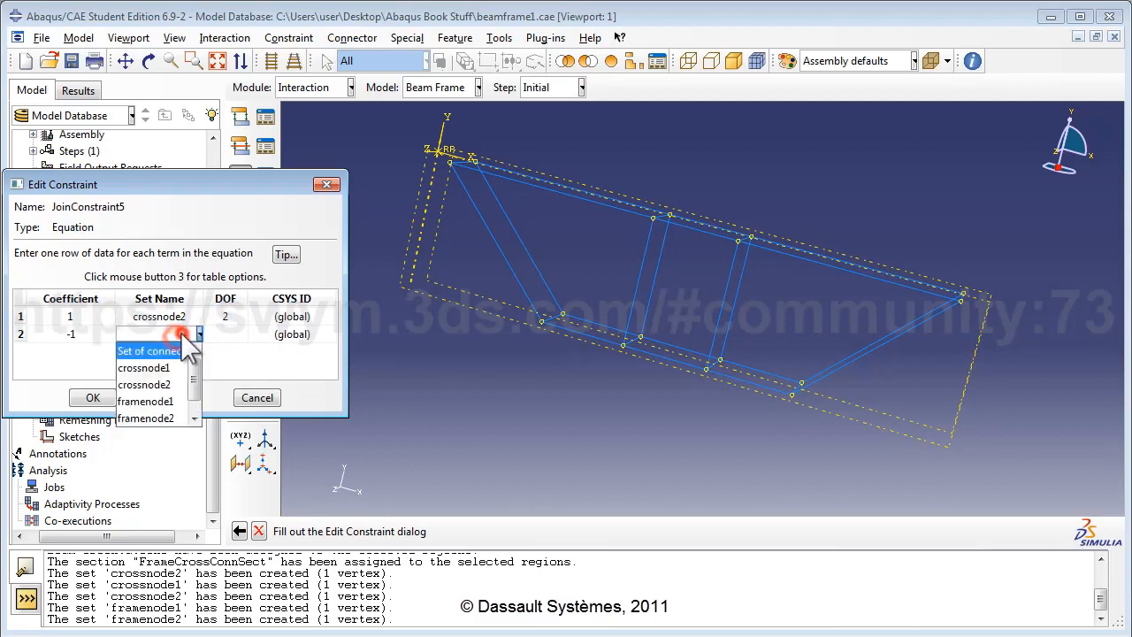
pyautogui.click(168, 418)
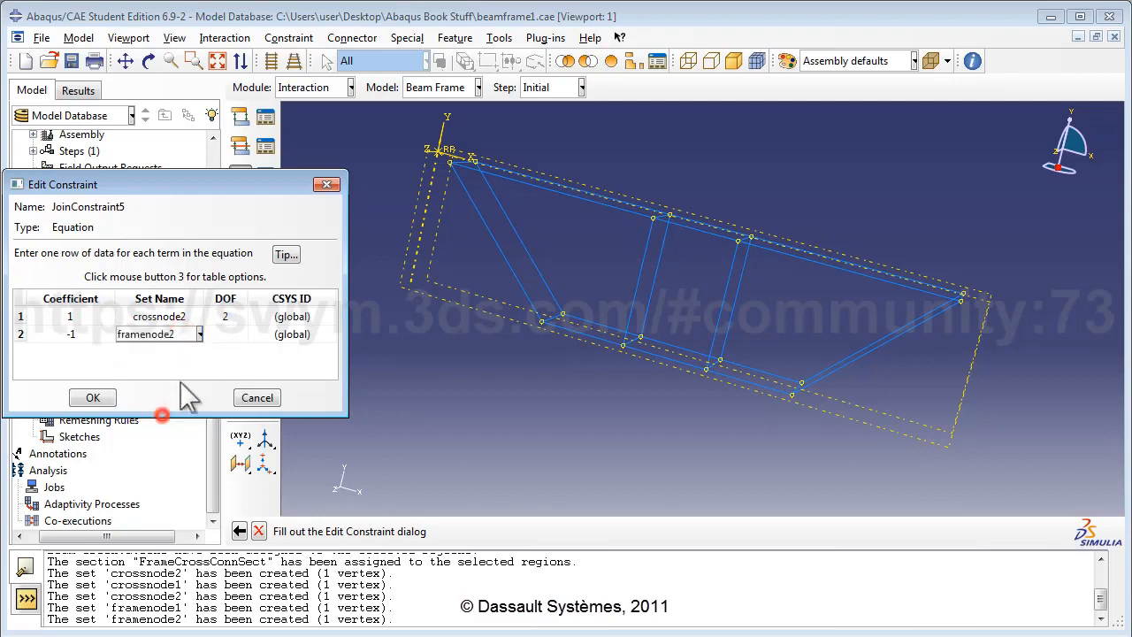
pyautogui.click(233, 334)
pyautogui.write('2')
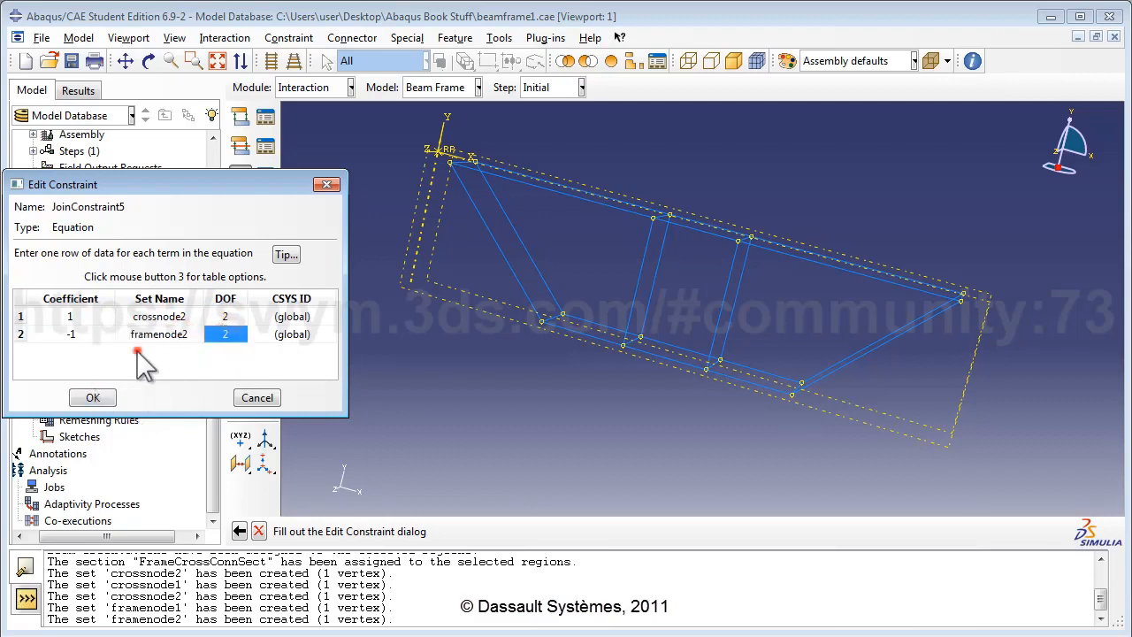
pyautogui.click(93, 398)
pyautogui.doubleClick(93, 303)
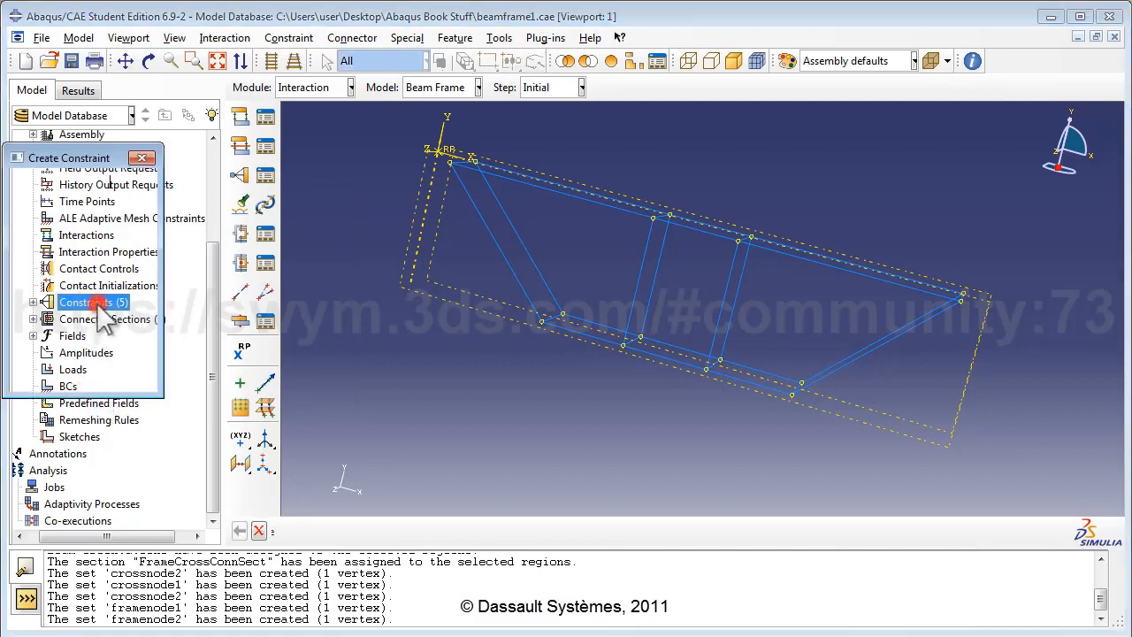
# Step: Name the constraint JoinConstraint6 and enter first term 1, crossnode2, DOF 3
pyautogui.press('BackSpace')
pyautogui.write('JoinC')
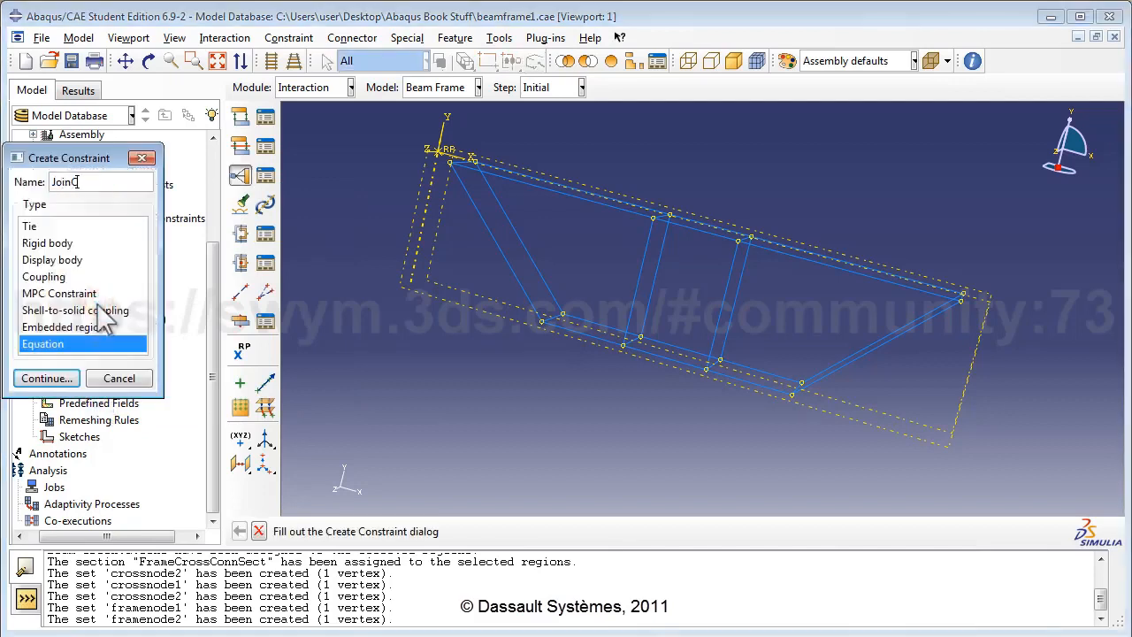
pyautogui.write('onstraint6')
pyautogui.click(45, 378)
pyautogui.click(81, 316)
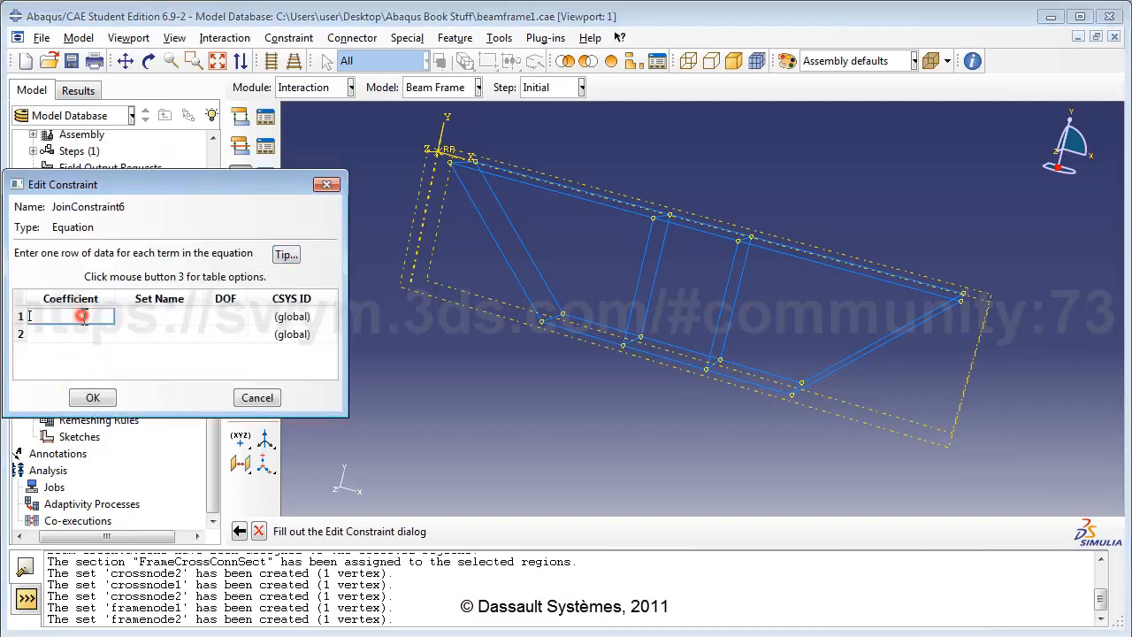
pyautogui.write('1')
pyautogui.click(155, 316)
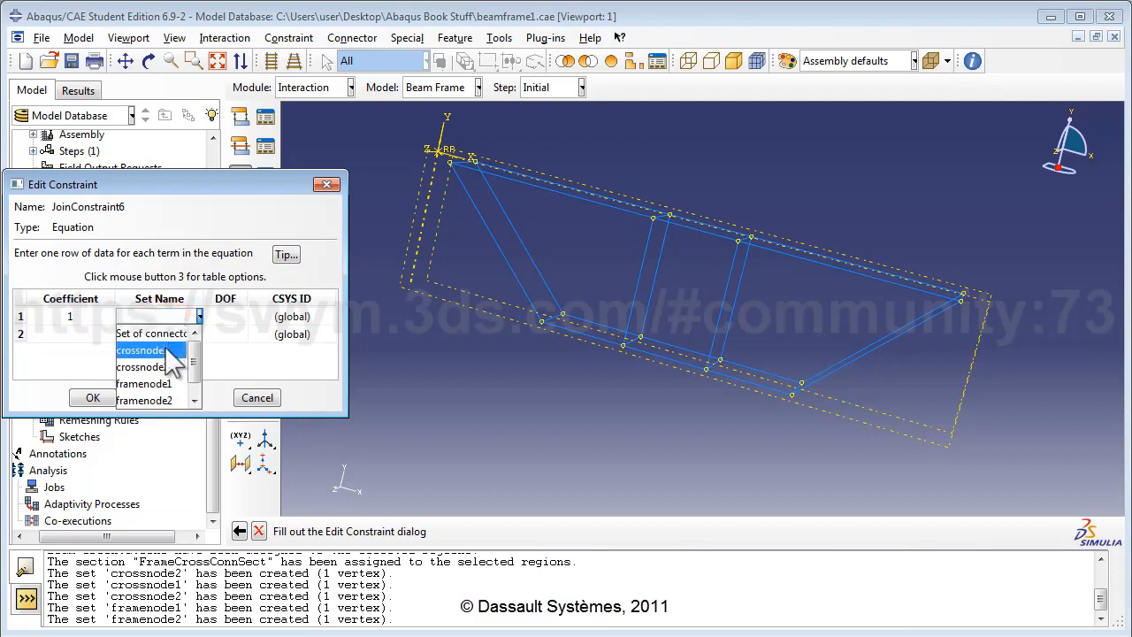
pyautogui.click(167, 366)
pyautogui.click(226, 315)
pyautogui.write('3')
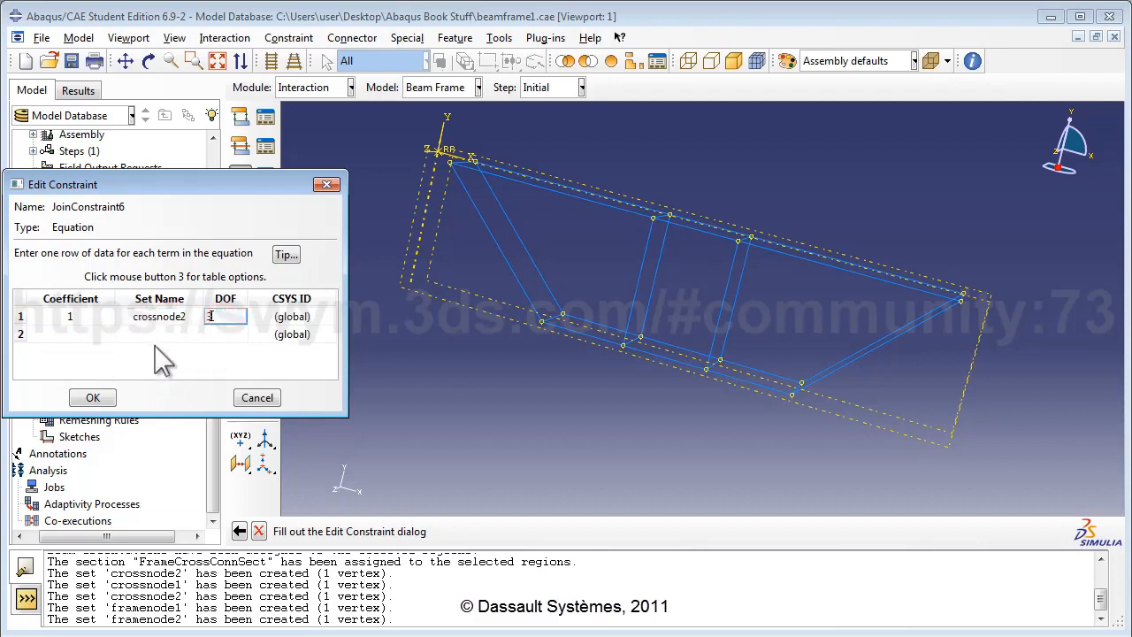
# Step: Enter the second term as -1, framenode2, DOF 3, and save JoinConstraint6
pyautogui.click(215, 334)
pyautogui.write('3')
pyautogui.click(66, 334)
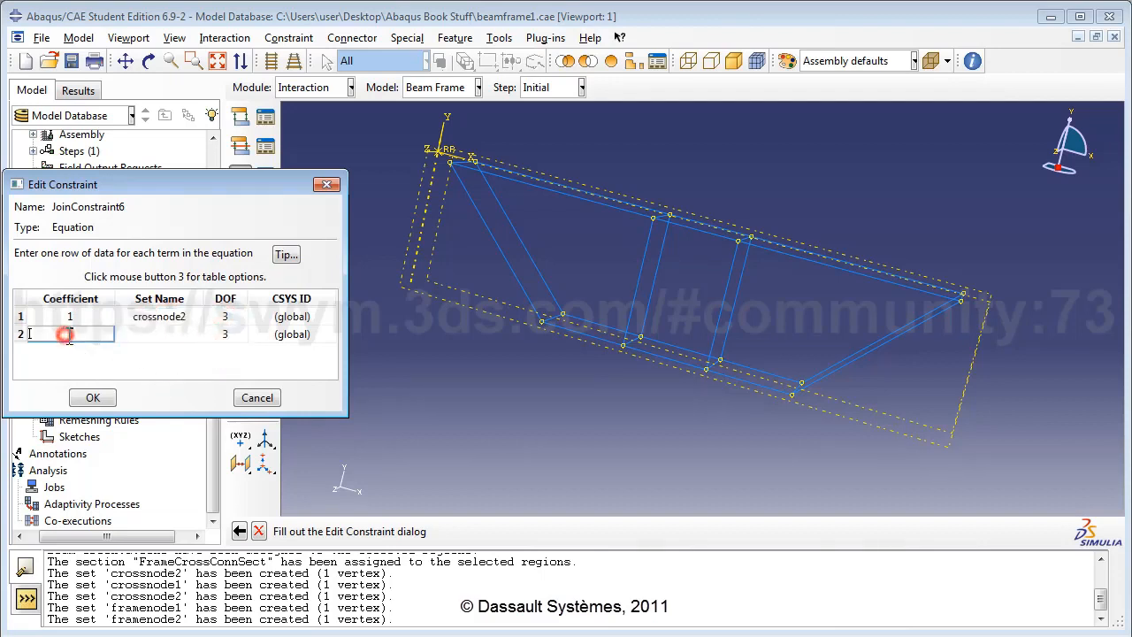
pyautogui.write('-1')
pyautogui.click(196, 334)
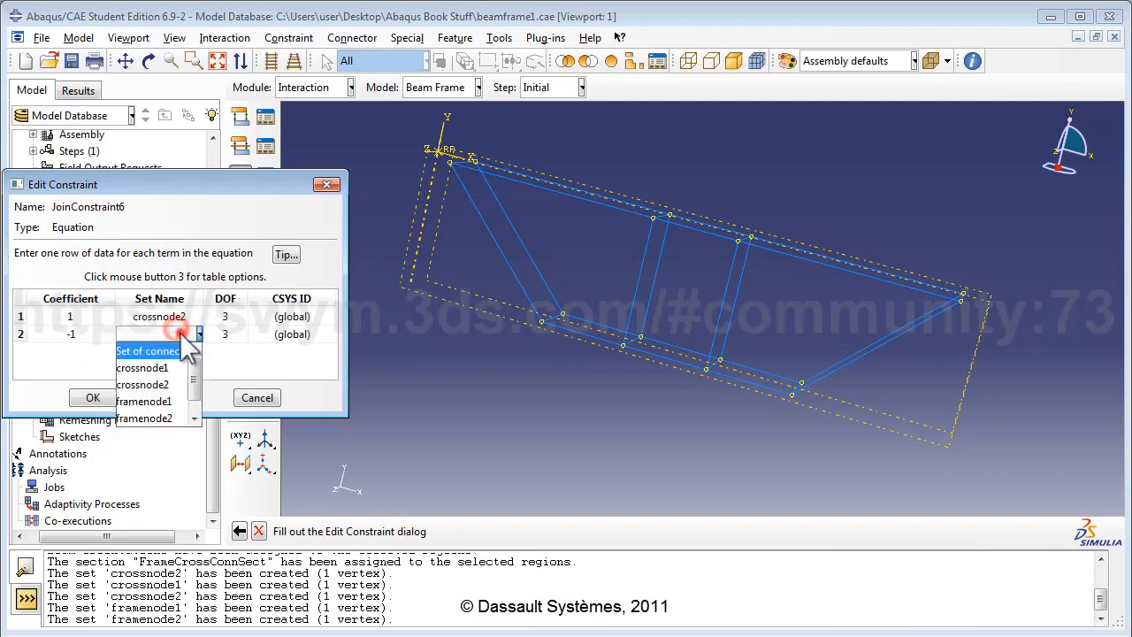
pyautogui.click(146, 418)
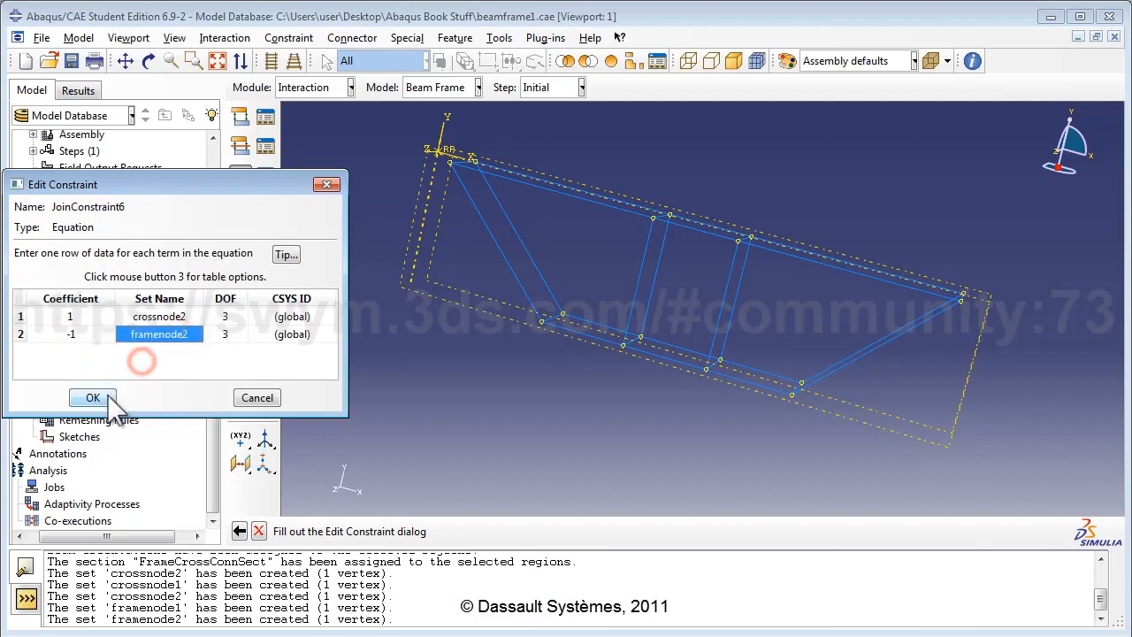
pyautogui.click(104, 398)
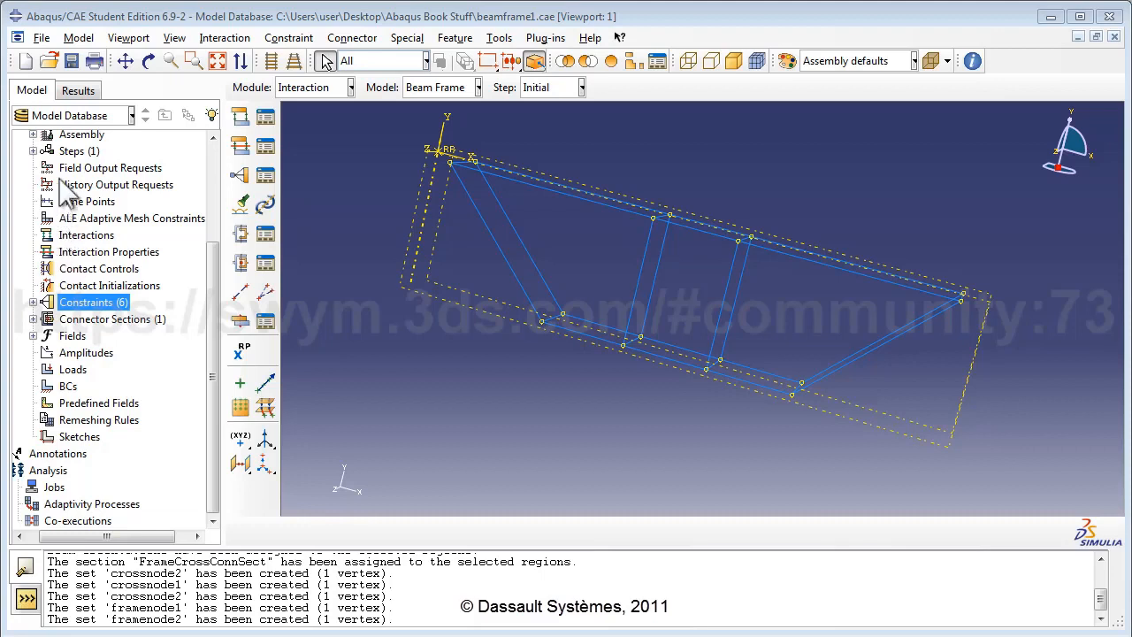
pyautogui.doubleClick(75, 154)
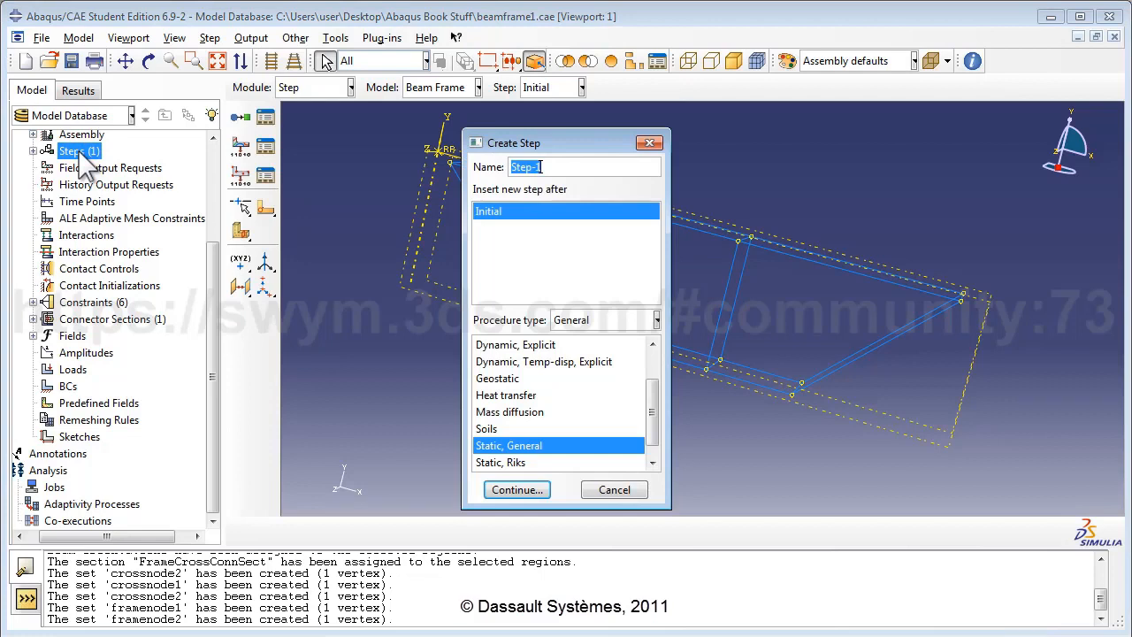
# Step: Create the Static, General step 'Apply Loads', described as the step where loads are applied
pyautogui.write('Apply')
pyautogui.write('Loads')
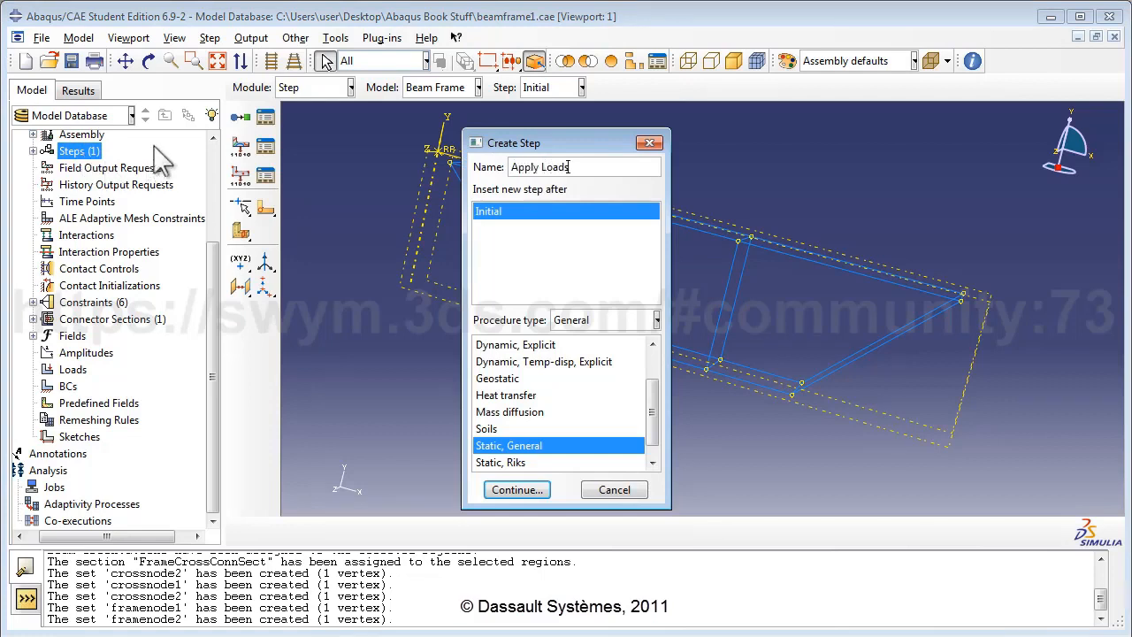
pyautogui.click(513, 213)
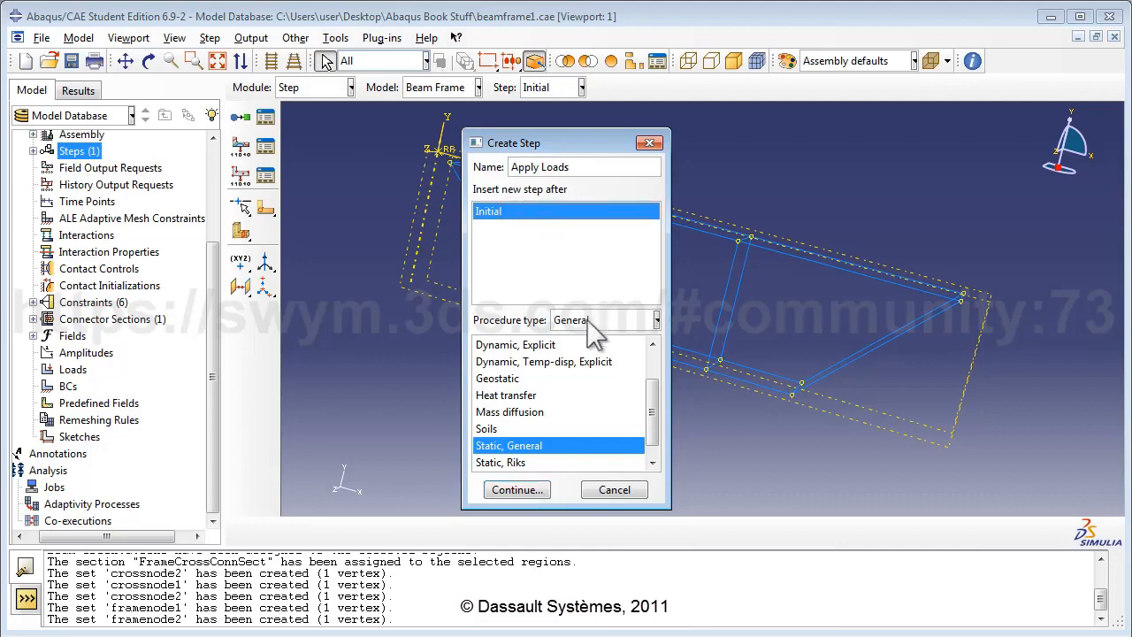
pyautogui.click(517, 489)
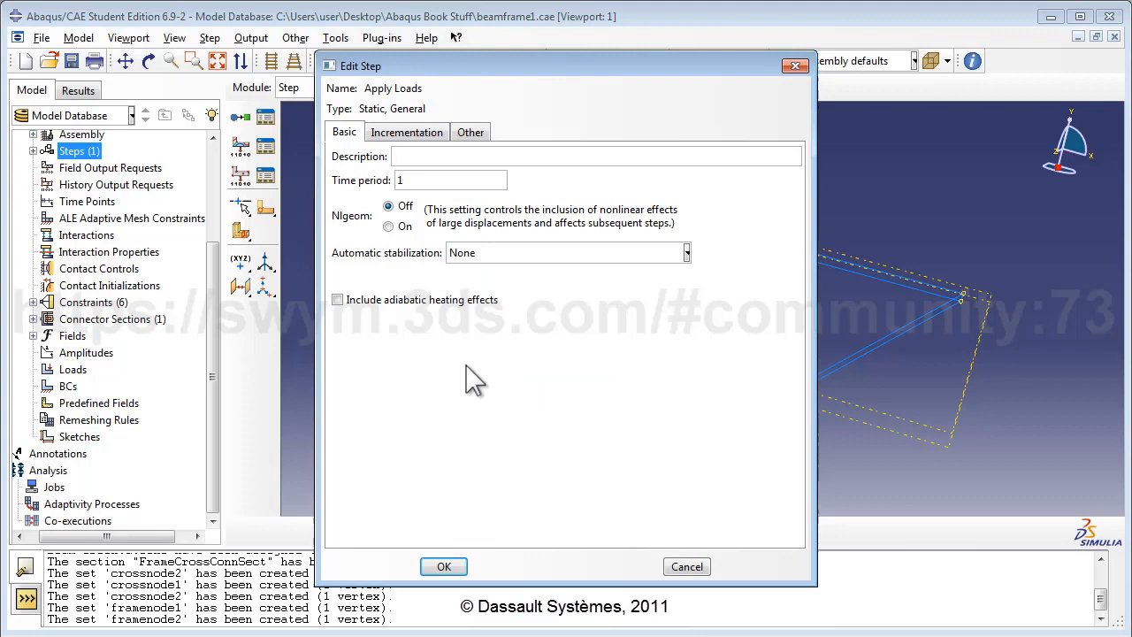
pyautogui.click(450, 155)
pyautogui.write('Loads are applied in this step')
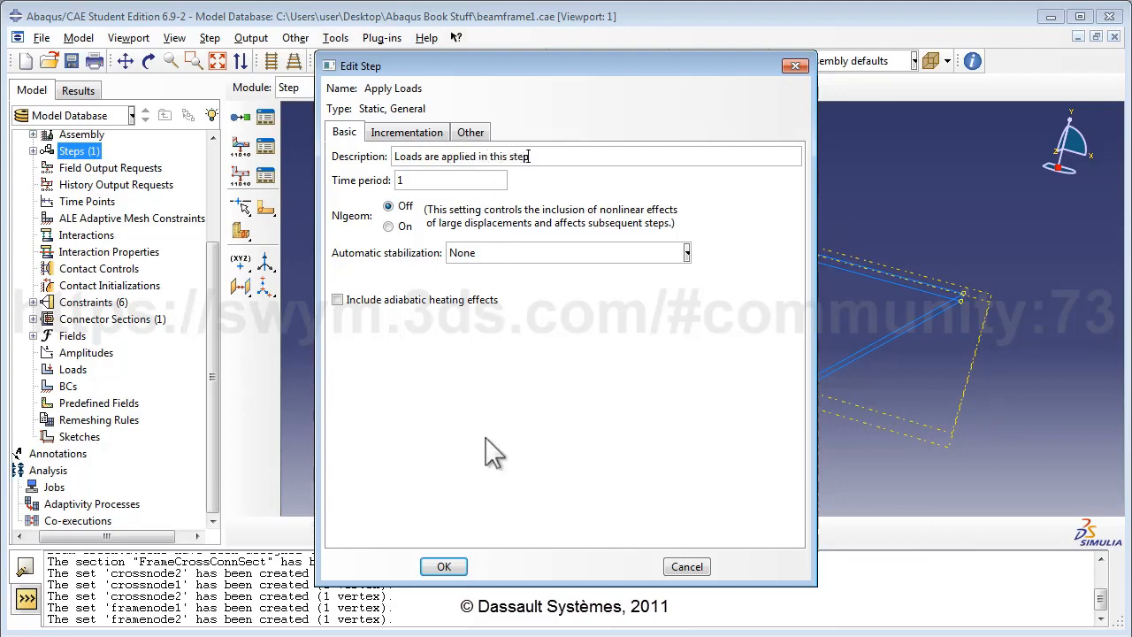
pyautogui.click(444, 567)
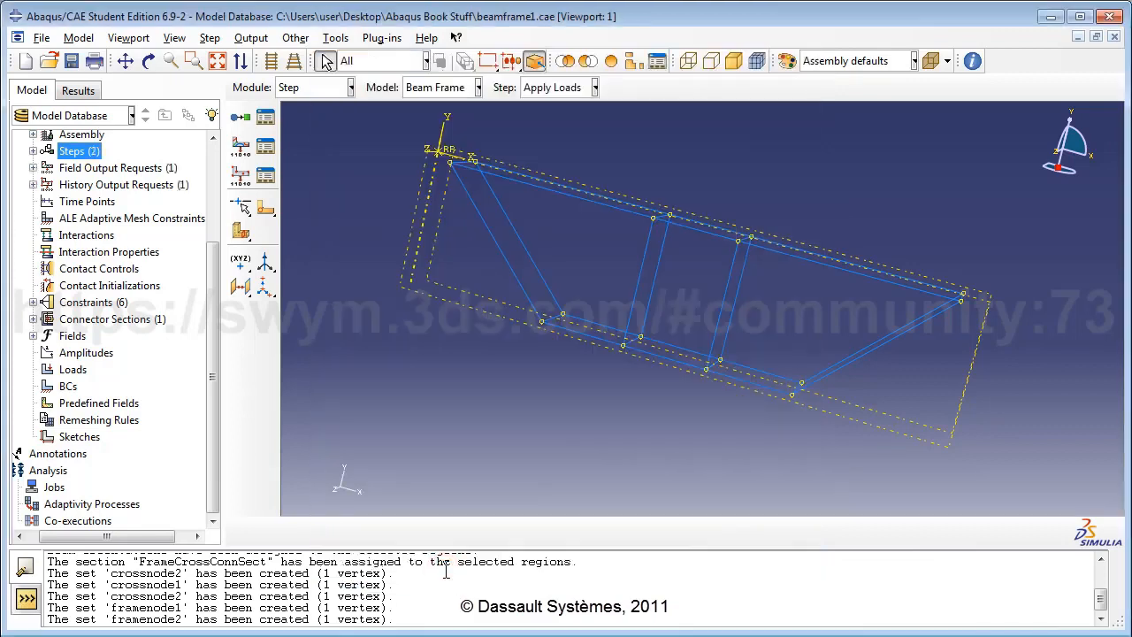
# Step: Begin a Line load named CrossLoad1 in Apply Loads, picking its region in the viewport
pyautogui.doubleClick(72, 369)
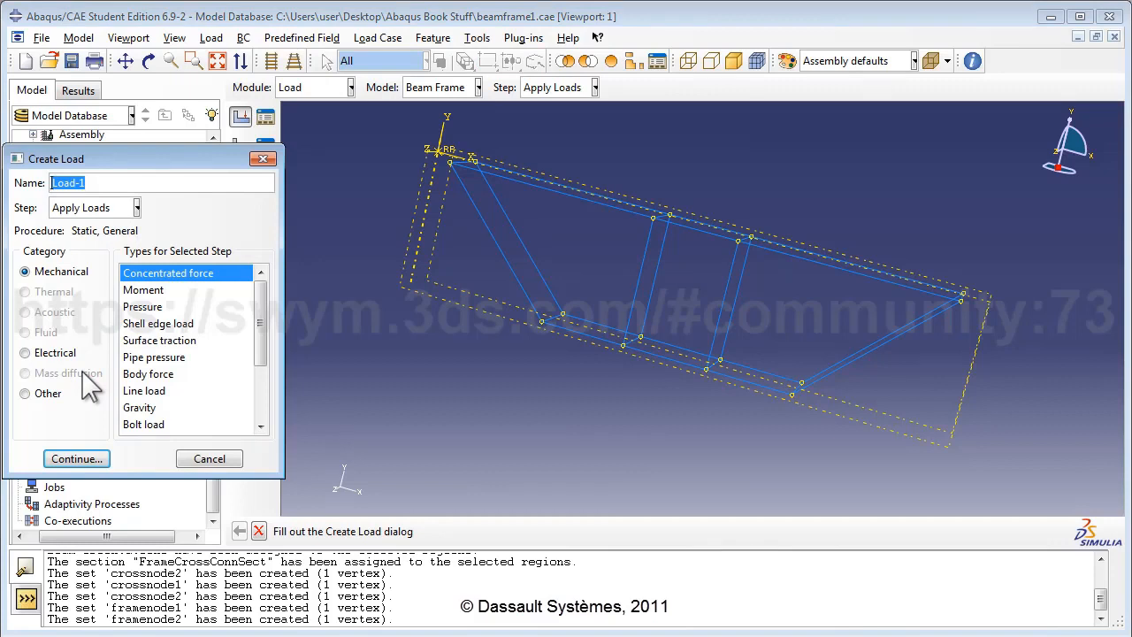
pyautogui.write('Cross')
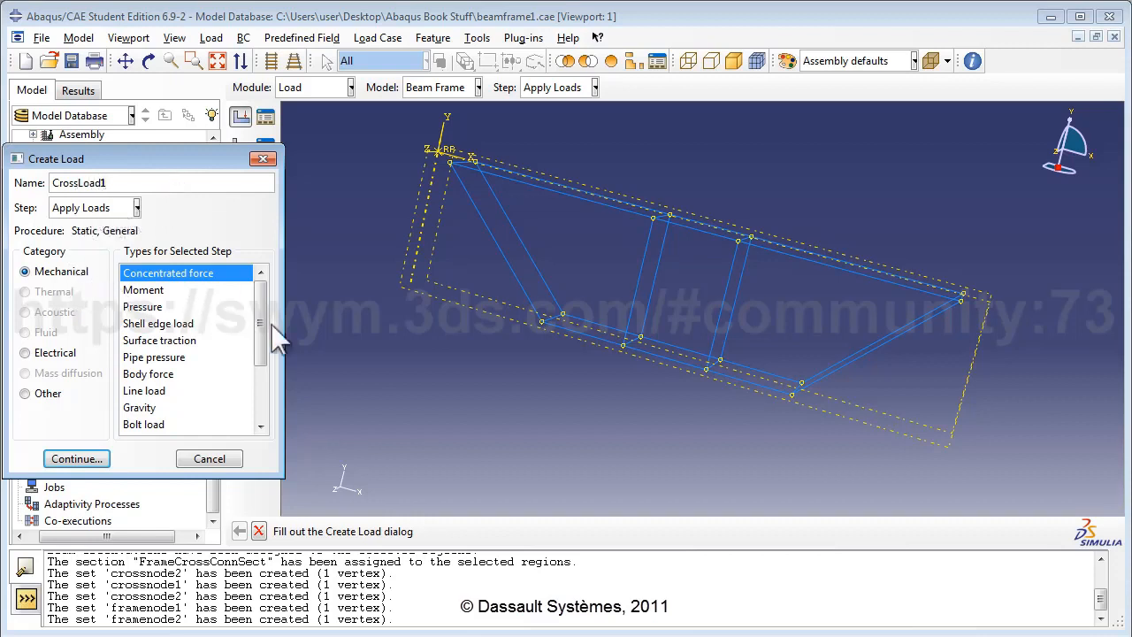
pyautogui.moveTo(263, 341); pyautogui.dragTo(261, 354)
pyautogui.click(149, 372)
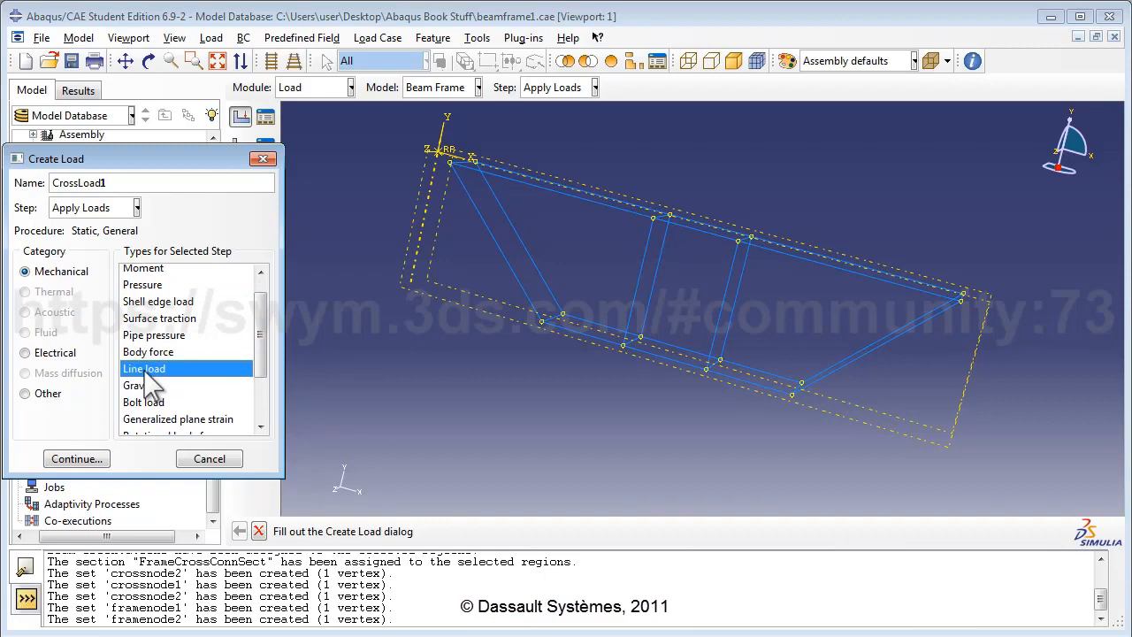
pyautogui.click(71, 458)
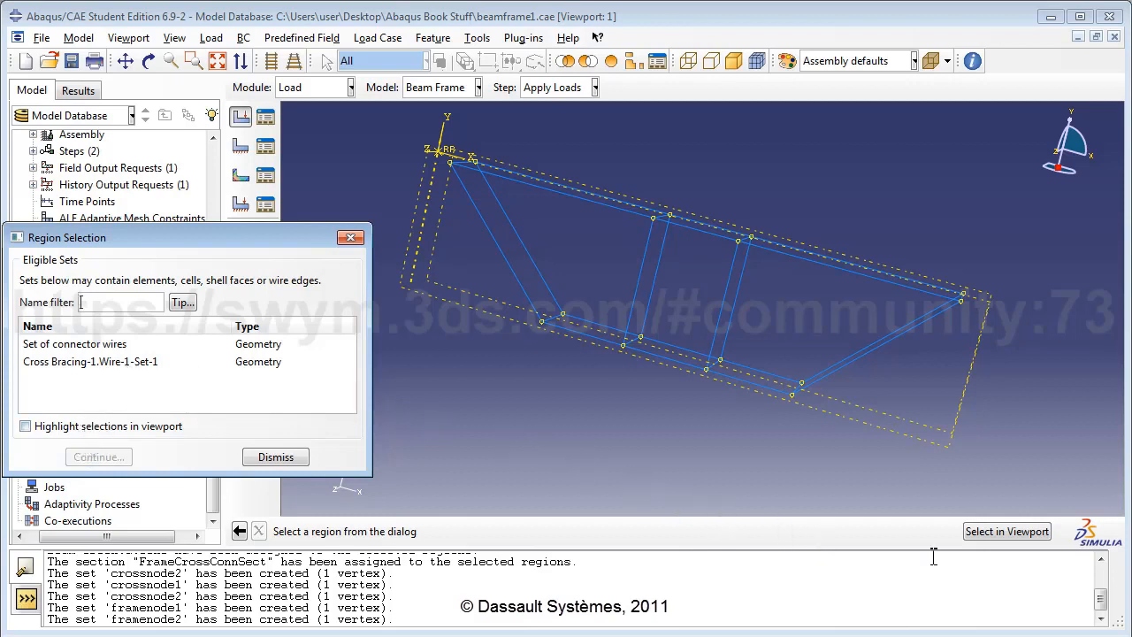
pyautogui.click(1007, 532)
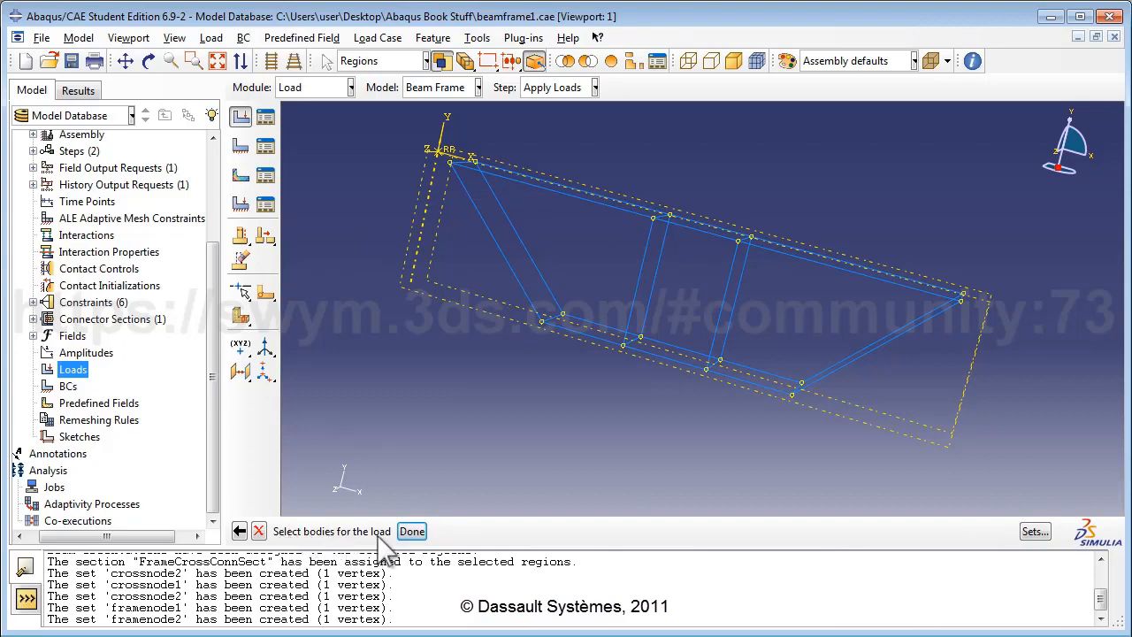
pyautogui.click(148, 61)
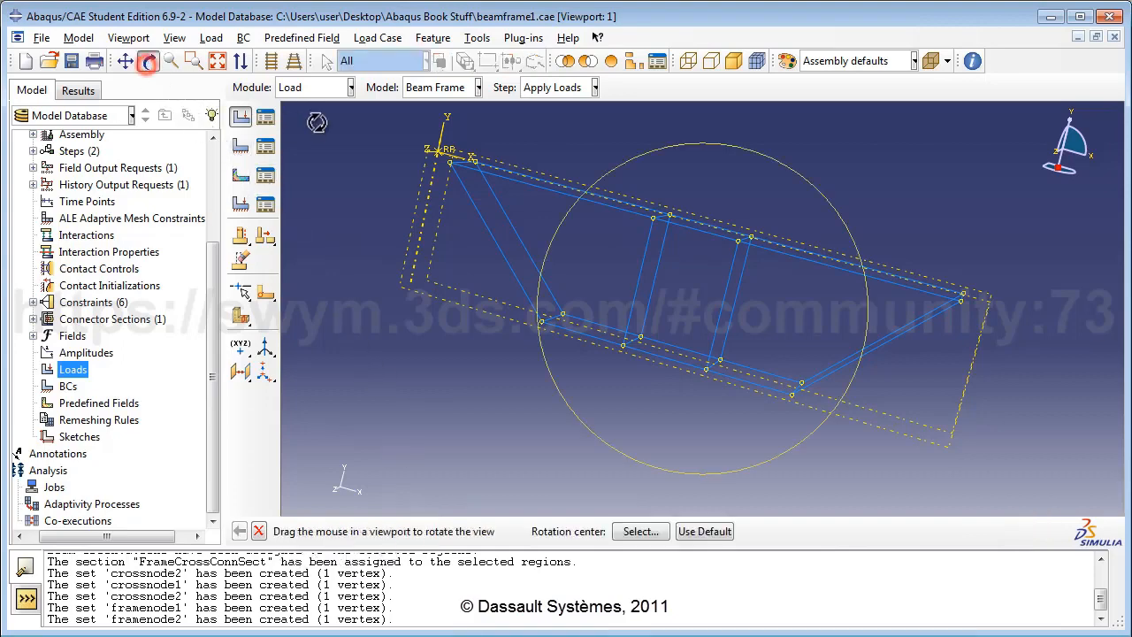
# Step: Apply CrossLoad1 as a -100 Component 2 line load on the upper bracing member
pyautogui.moveTo(725, 279); pyautogui.dragTo(680, 337)
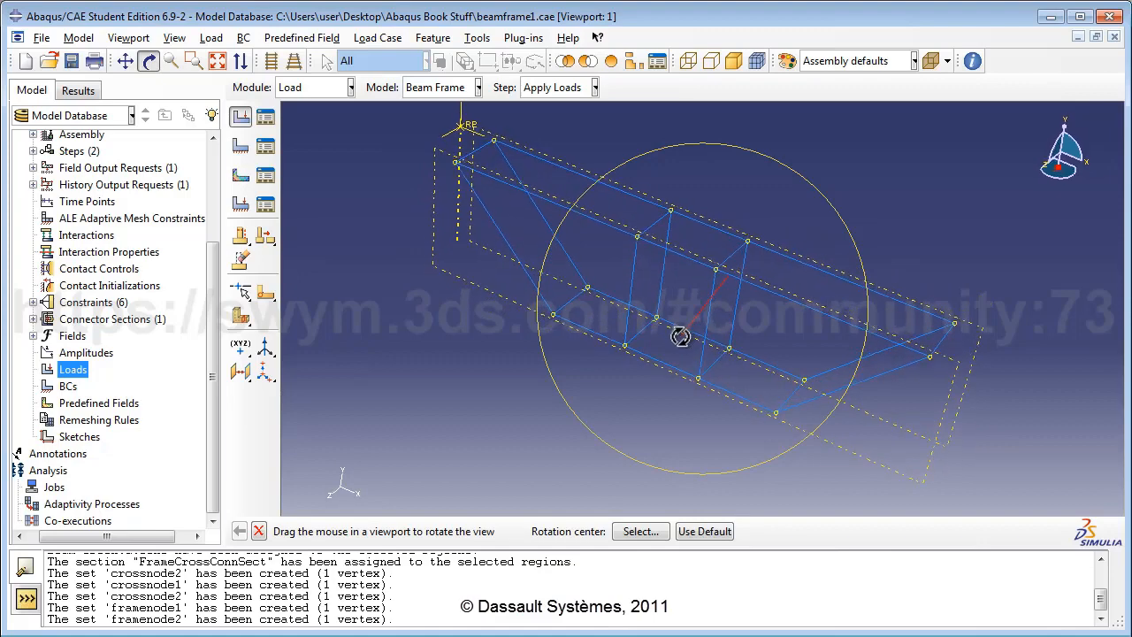
pyautogui.click(148, 61)
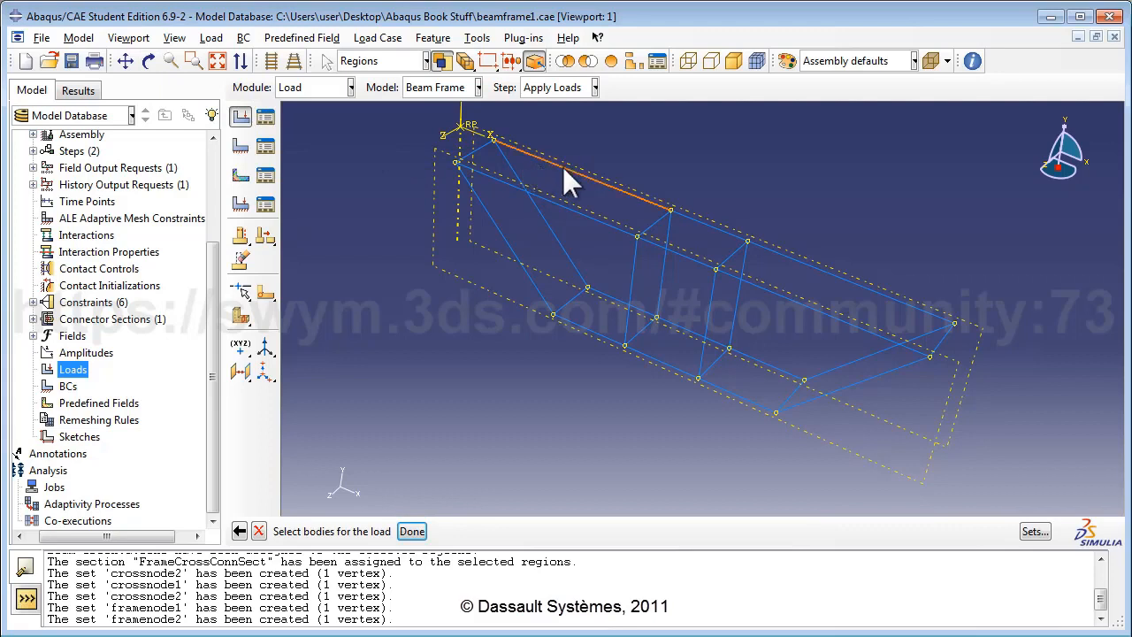
pyautogui.click(412, 533)
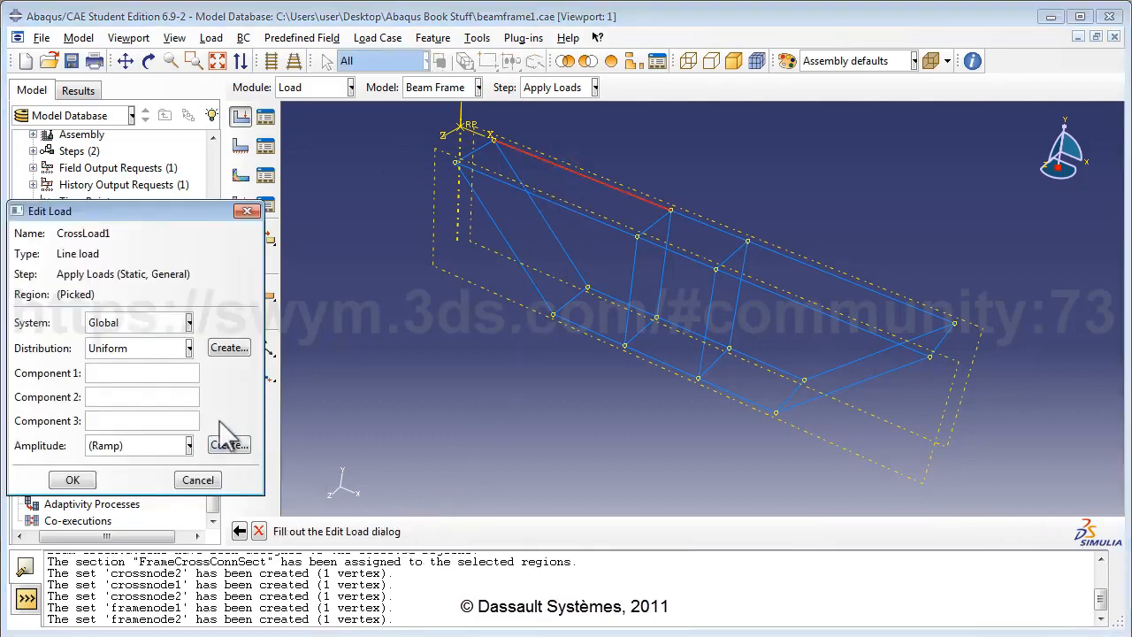
pyautogui.click(176, 401)
pyautogui.write('-1000')
pyautogui.click(72, 479)
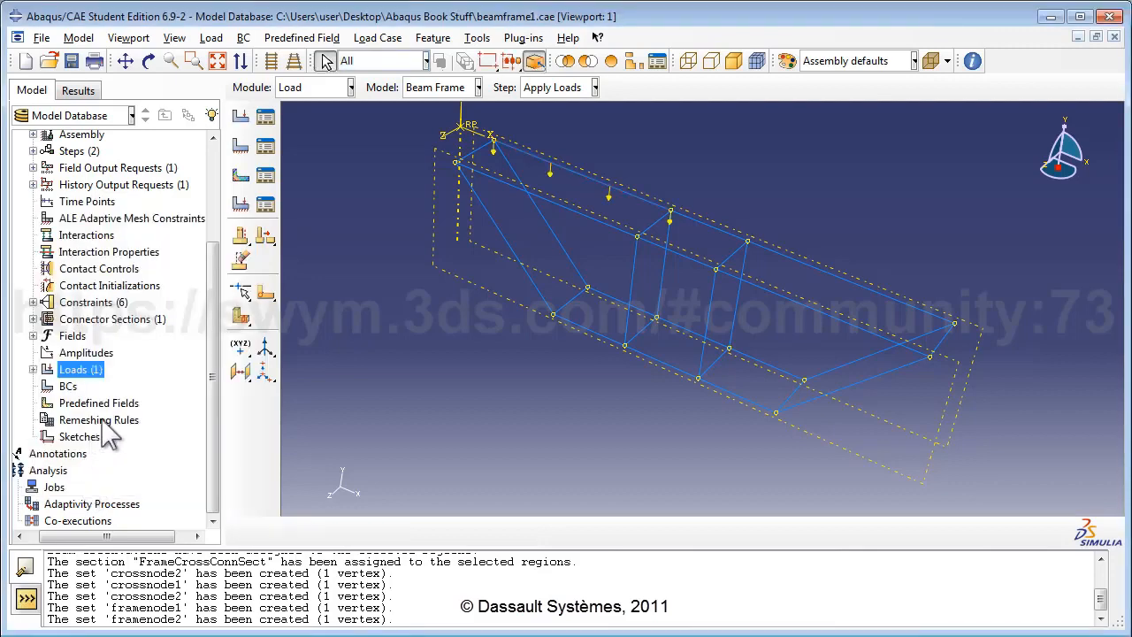
# Step: Create CrossLoad2, a -1000 Component 2 line load on the long member near the frame's right end
pyautogui.doubleClick(72, 370)
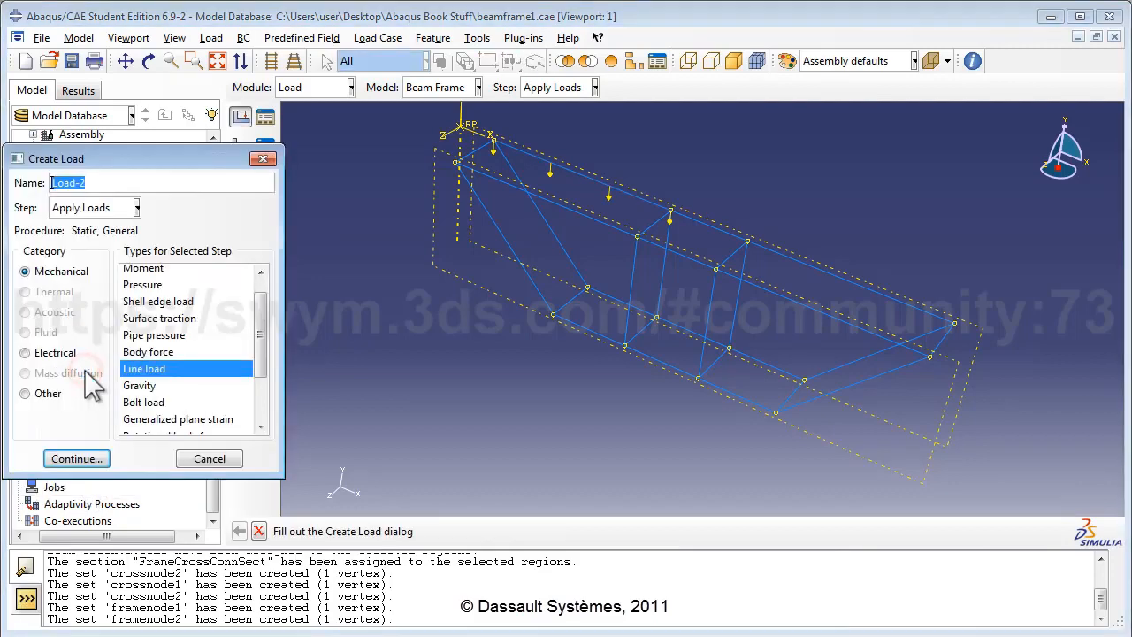
pyautogui.write('C')
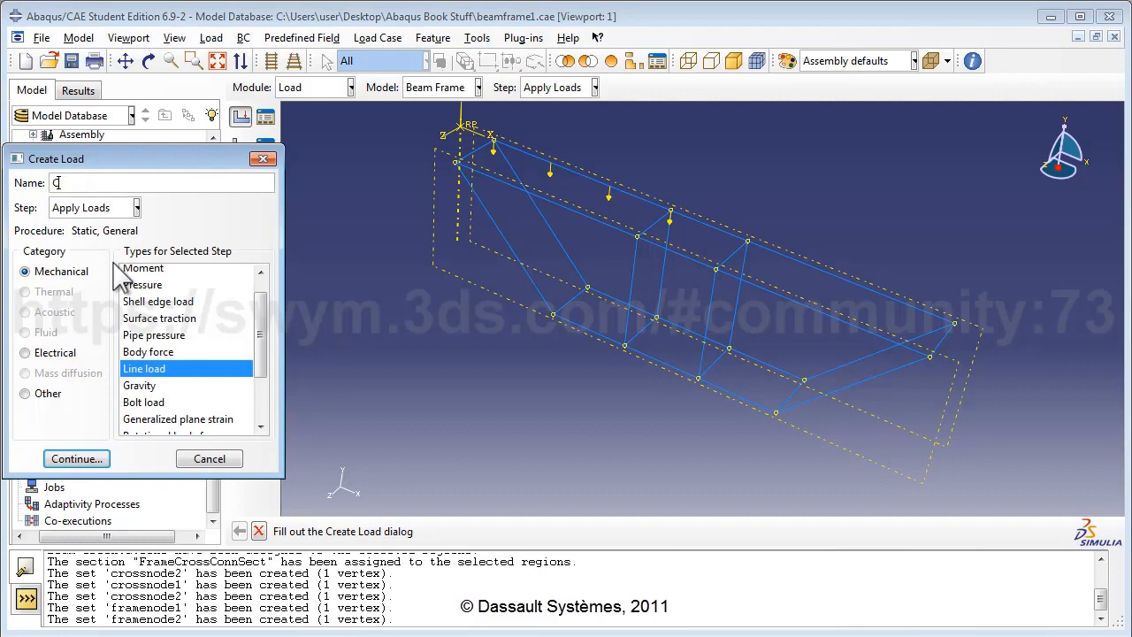
pyautogui.write('rossLoad2')
pyautogui.click(76, 459)
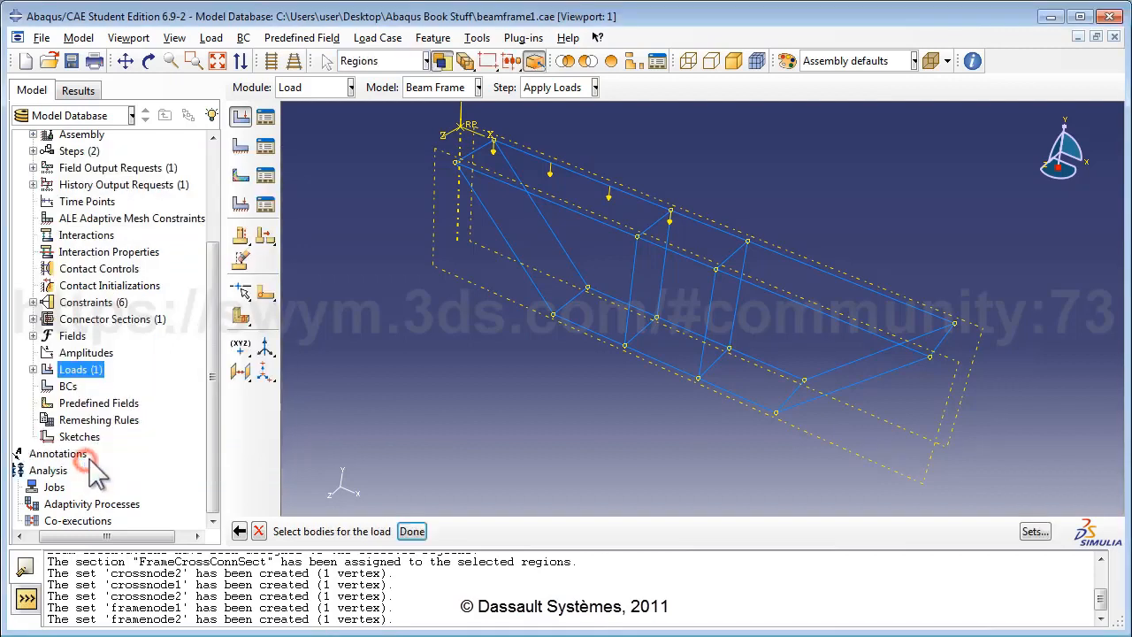
pyautogui.click(783, 299)
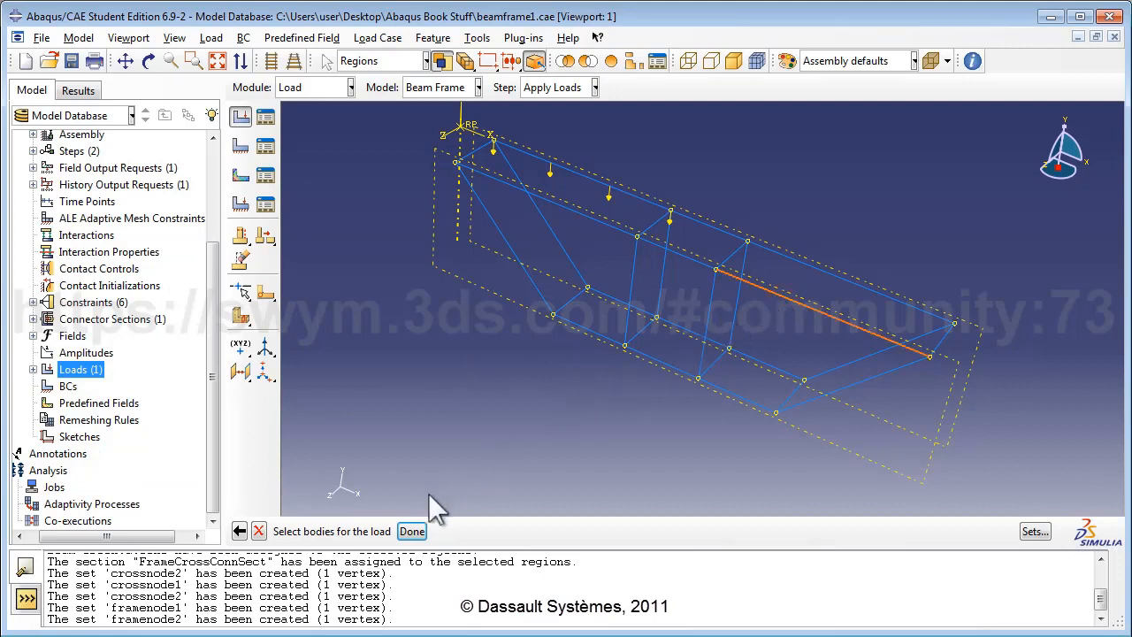
pyautogui.click(409, 531)
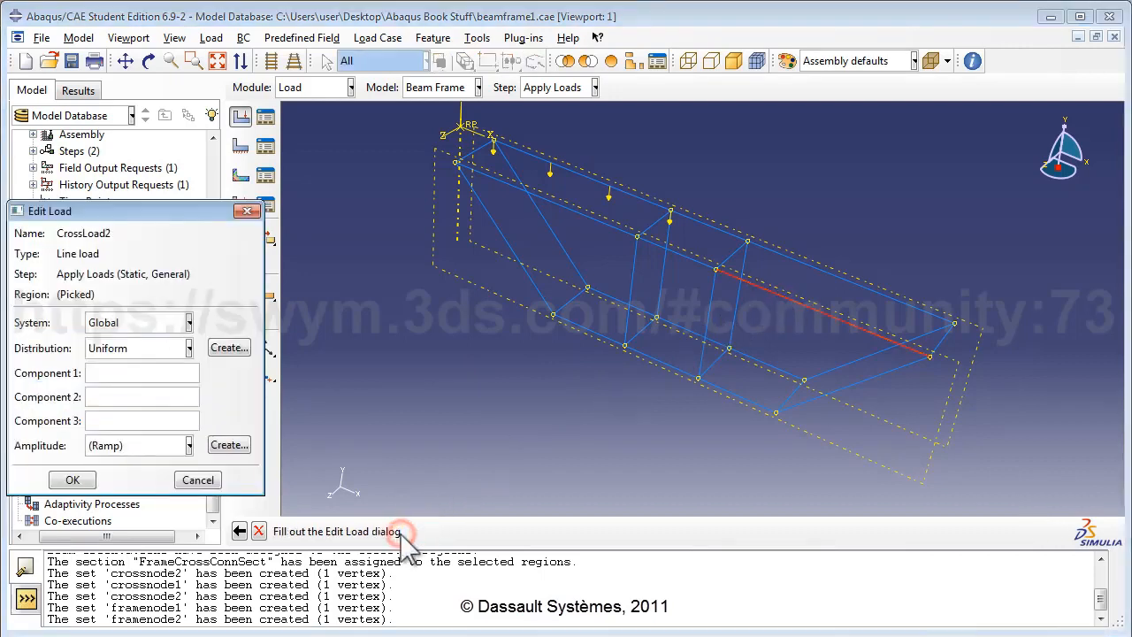
pyautogui.click(149, 396)
pyautogui.write('-1000')
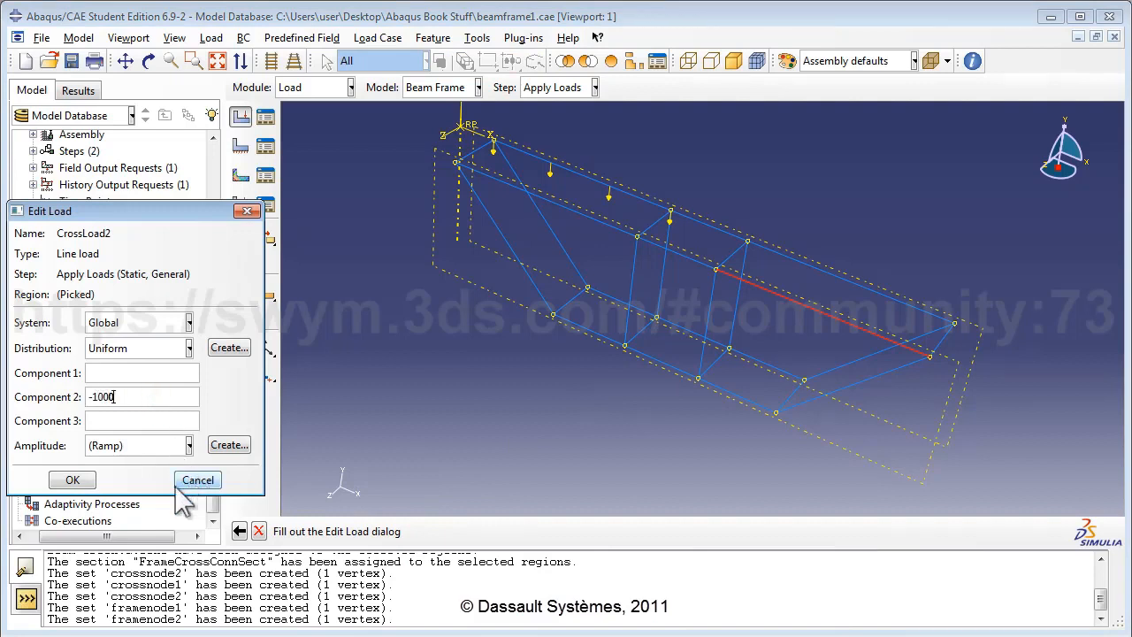
pyautogui.click(90, 480)
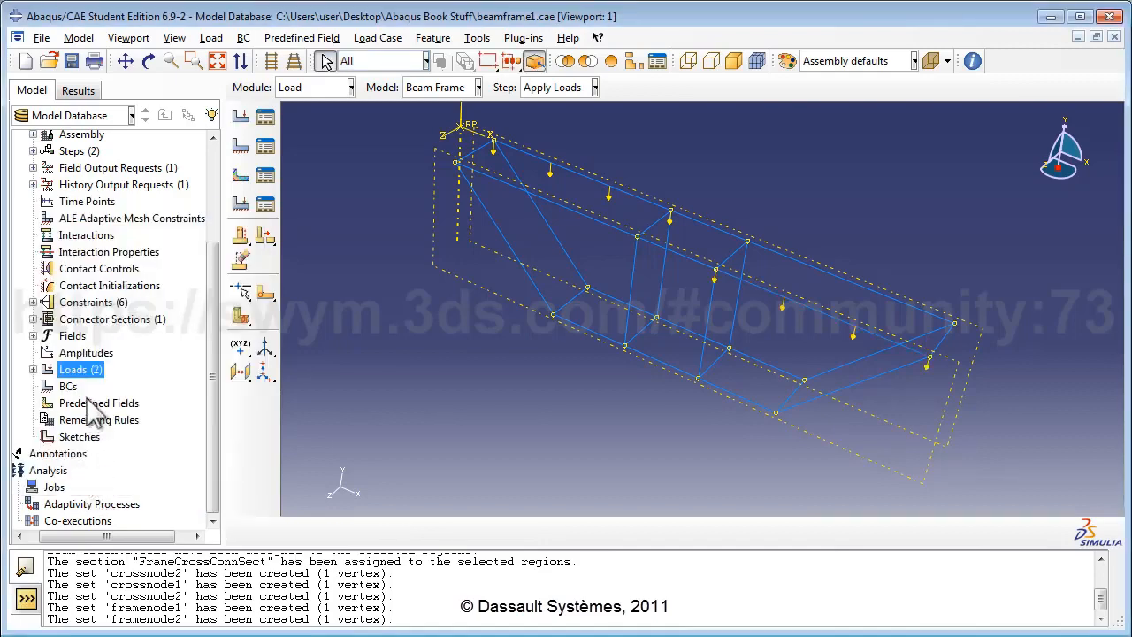
pyautogui.click(78, 372)
# Step: Create FrameLoad1, a -1500 Component 2 line load on the short upper frame member
pyautogui.doubleClick(78, 371)
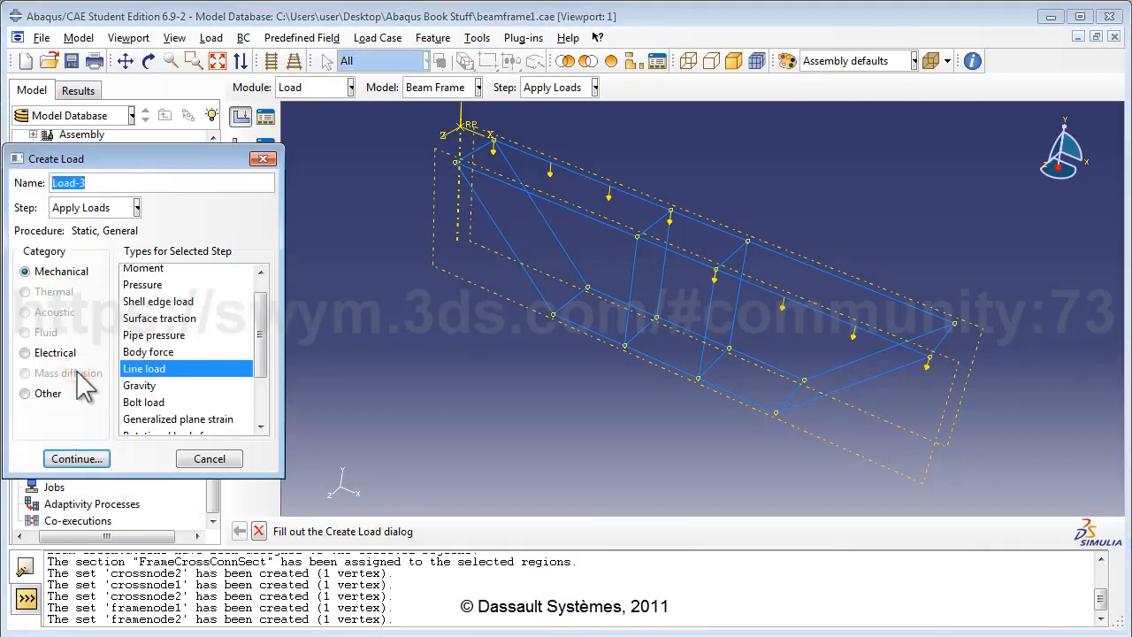
pyautogui.write('FrameLoad1')
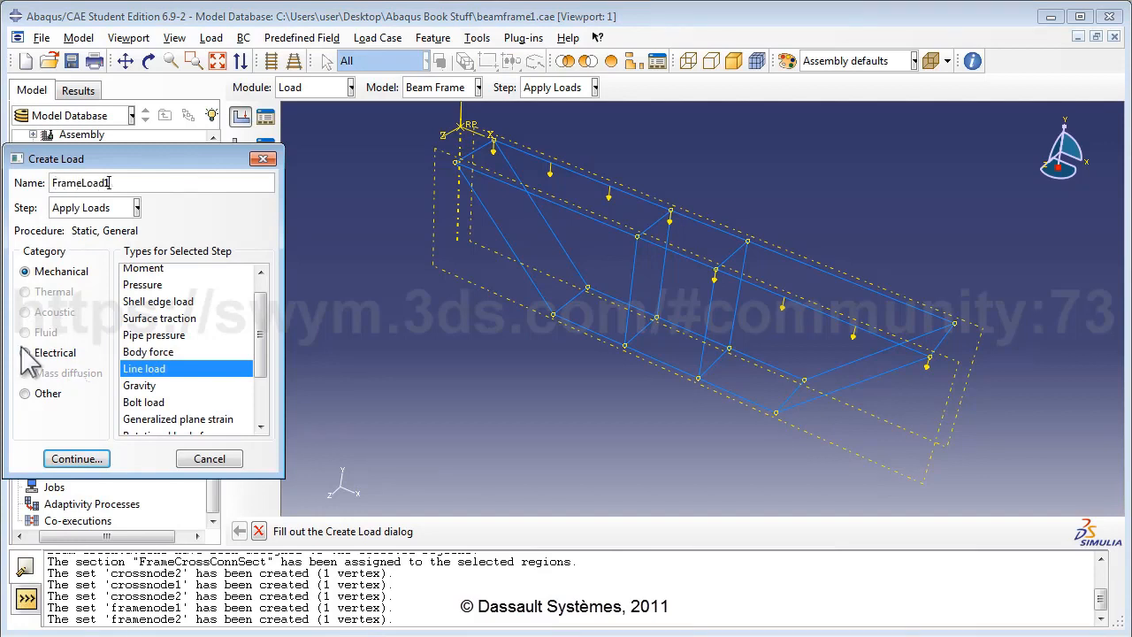
pyautogui.click(57, 458)
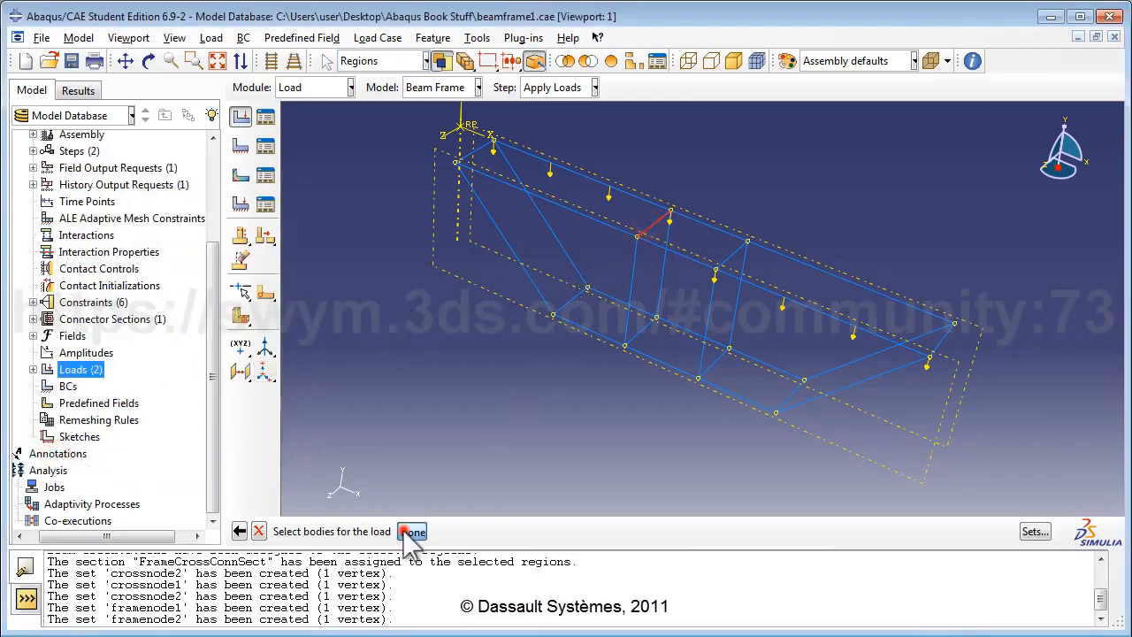
pyautogui.click(412, 530)
pyautogui.click(140, 397)
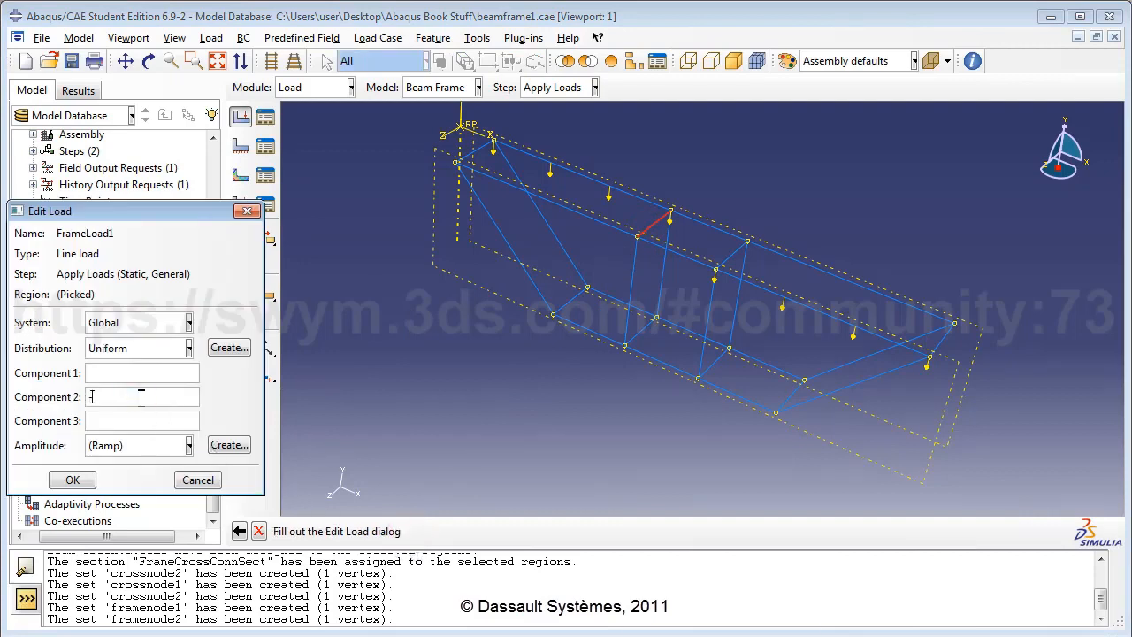
pyautogui.write('-1500')
pyautogui.click(72, 479)
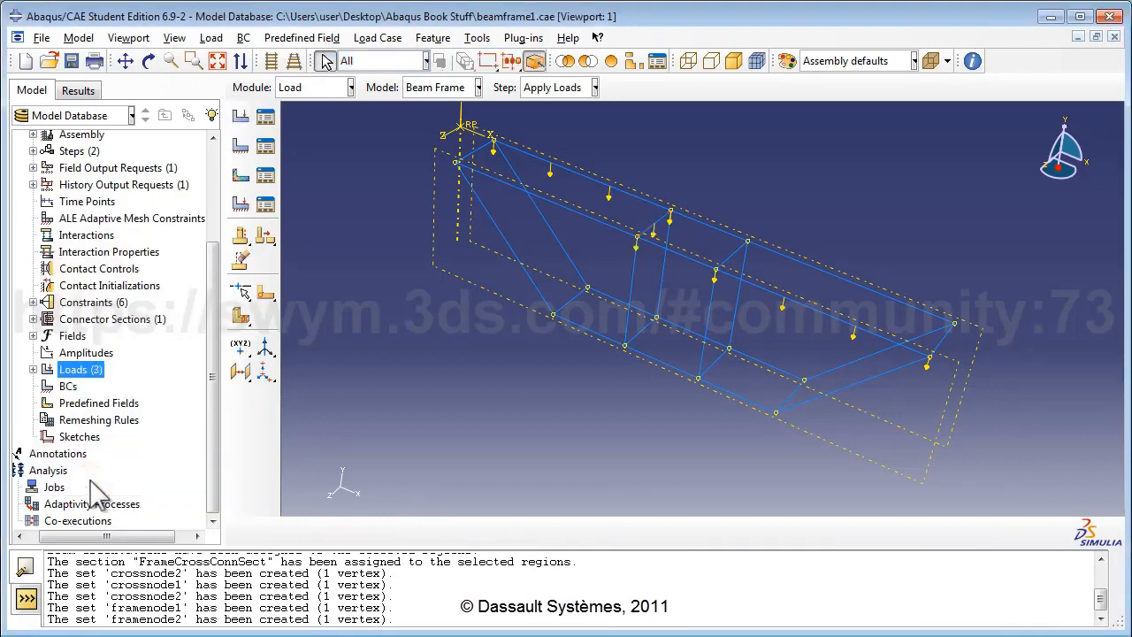
# Step: Create FrameLoad2, a -500 Component 2 line load on the middle frame member
pyautogui.doubleClick(80, 370)
pyautogui.write('Fra')
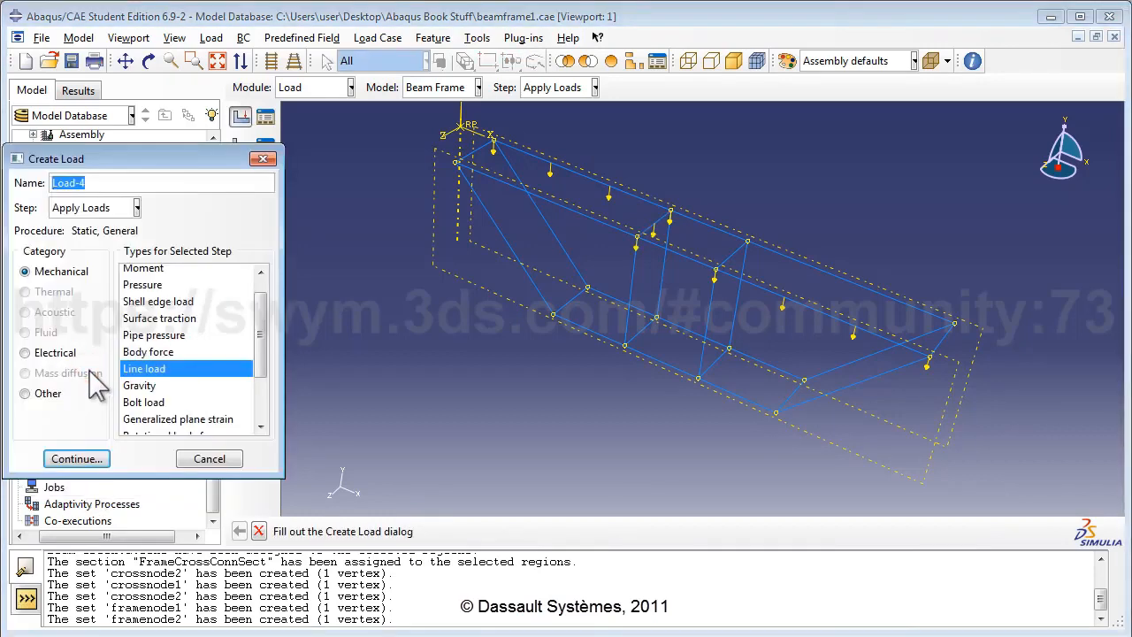
pyautogui.write('meLoad')
pyautogui.click(76, 458)
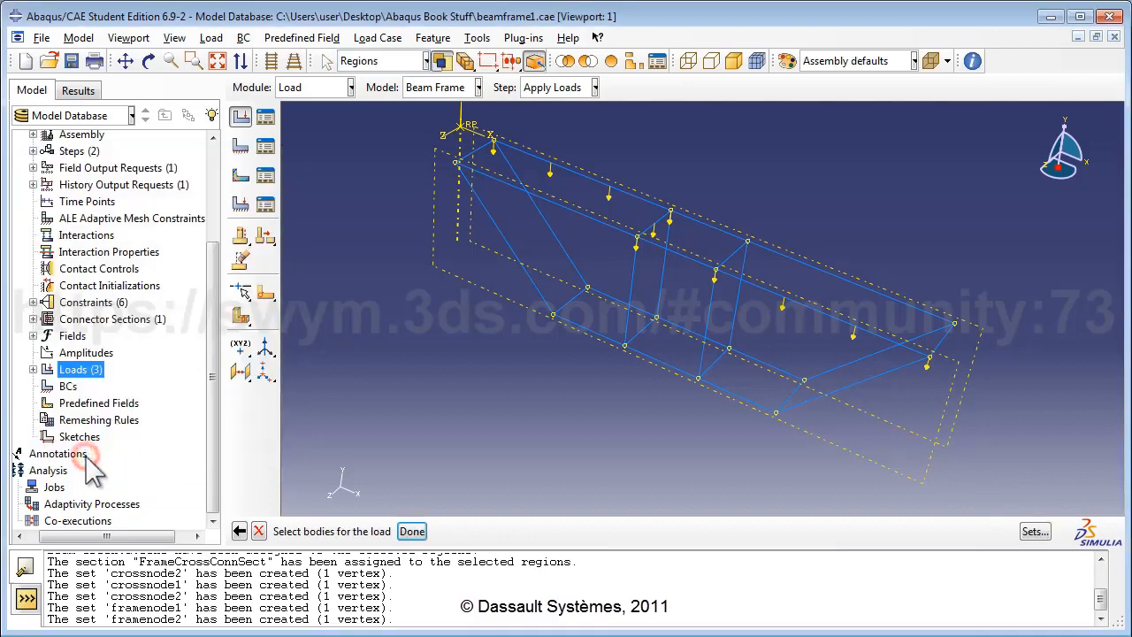
pyautogui.click(728, 254)
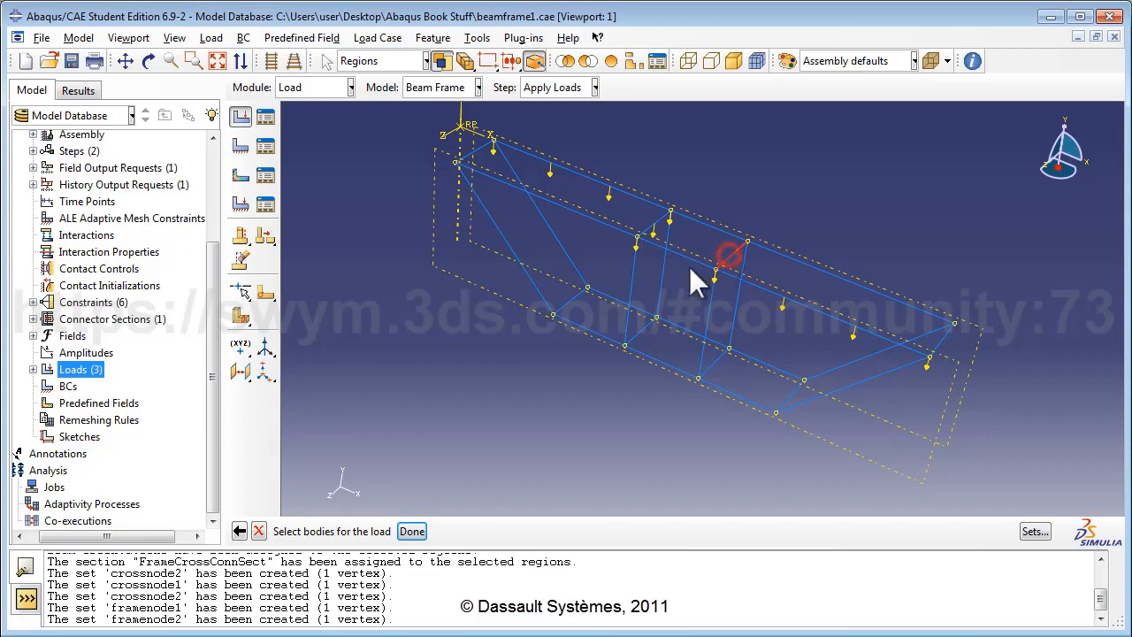
pyautogui.click(412, 531)
pyautogui.click(162, 398)
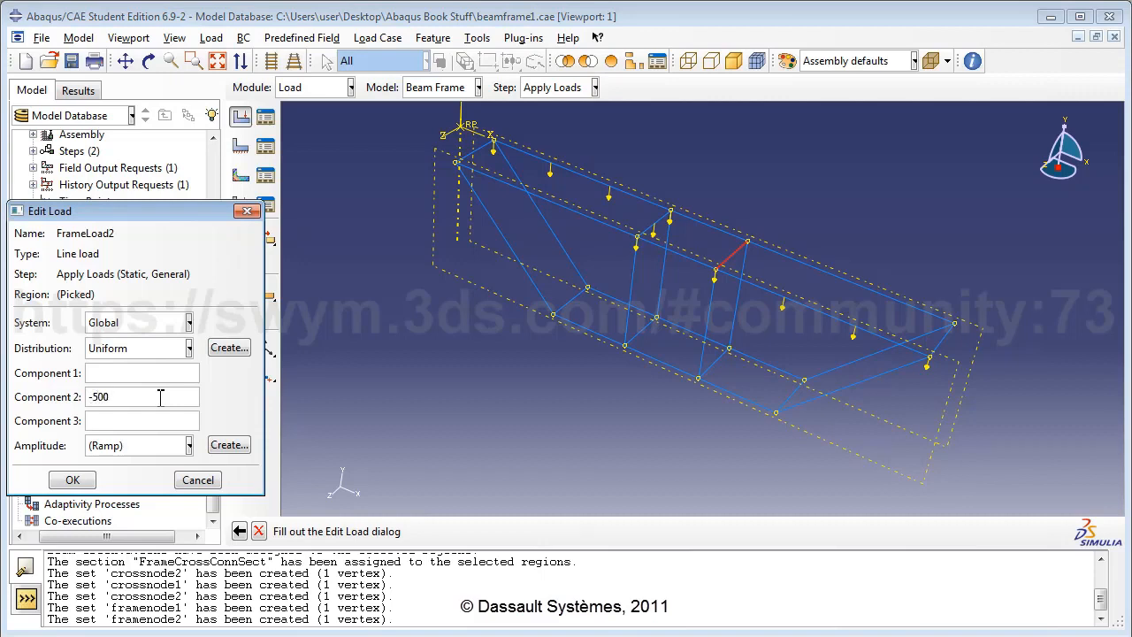
pyautogui.click(73, 480)
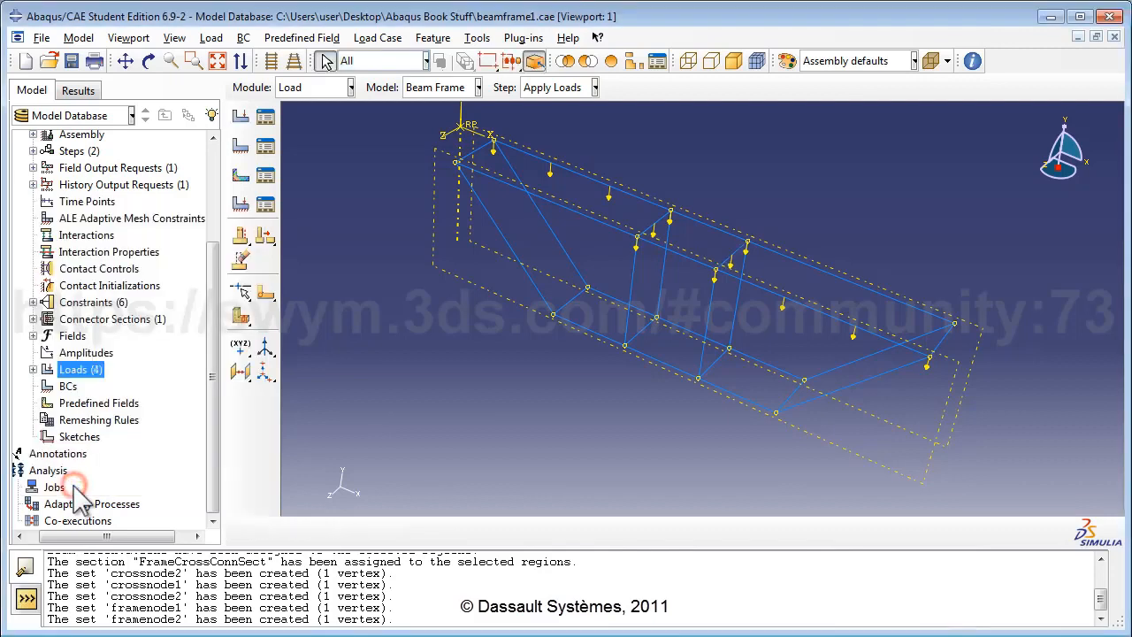
# Step: Start a Displacement/Rotation boundary condition named FixBottom in the Initial step
pyautogui.doubleClick(67, 386)
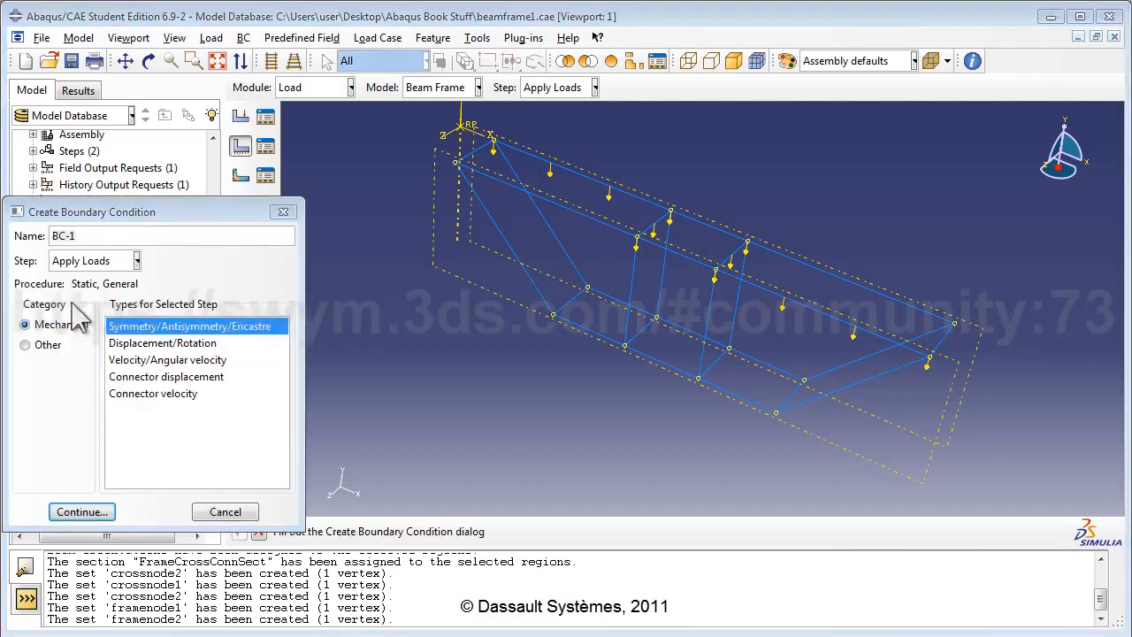
pyautogui.doubleClick(99, 236)
pyautogui.write('F')
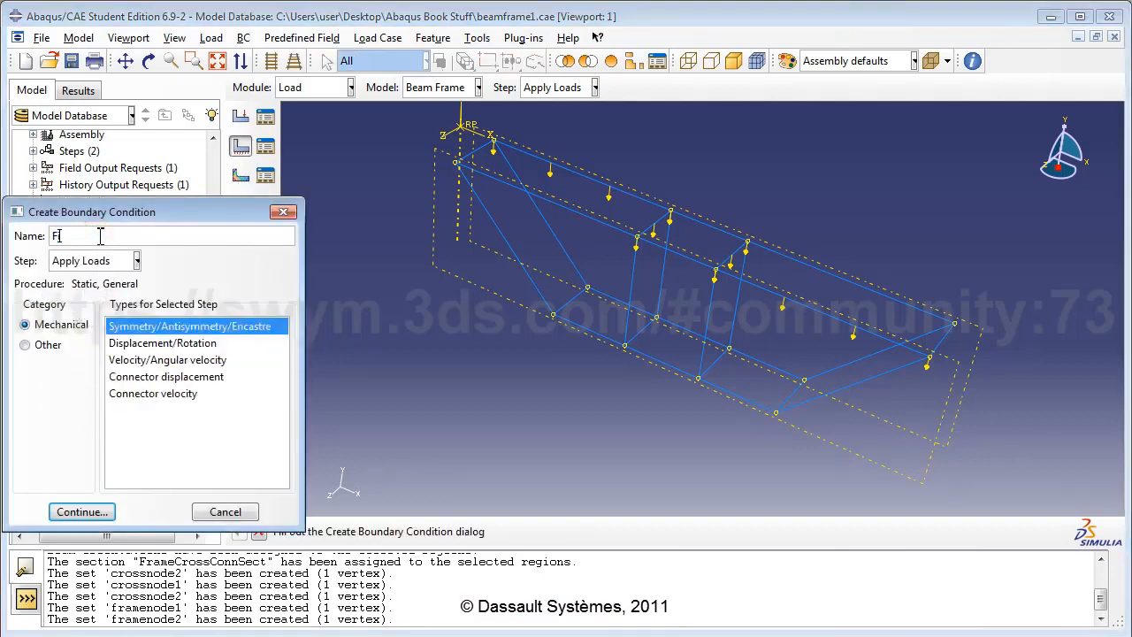
pyautogui.write('ixBottom')
pyautogui.click(98, 261)
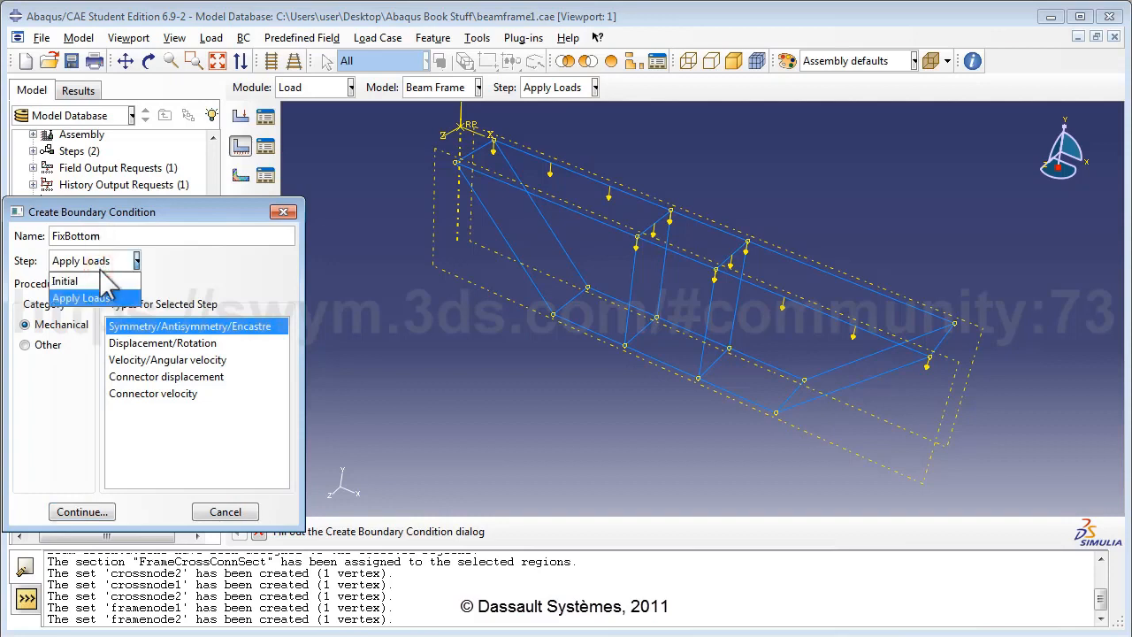
pyautogui.click(97, 282)
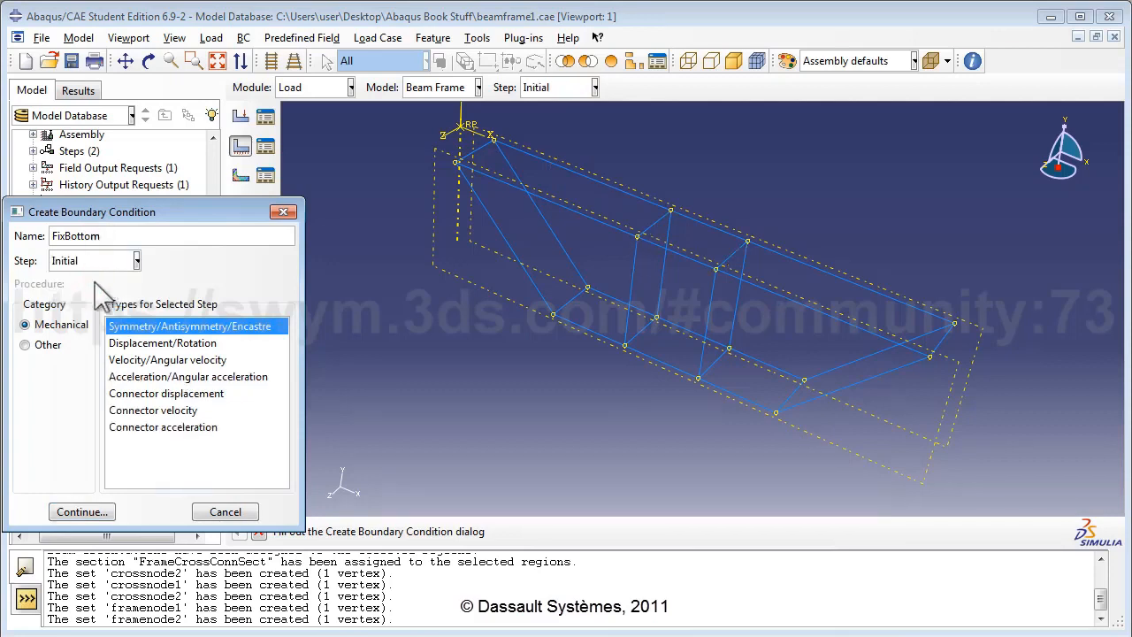
pyautogui.click(147, 344)
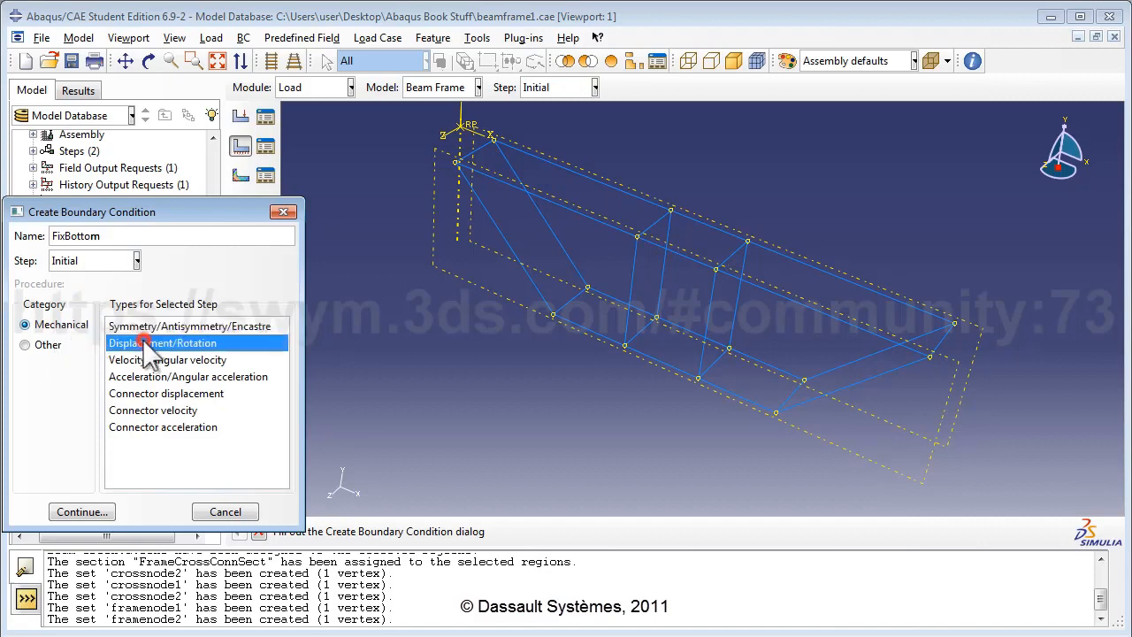
pyautogui.click(81, 512)
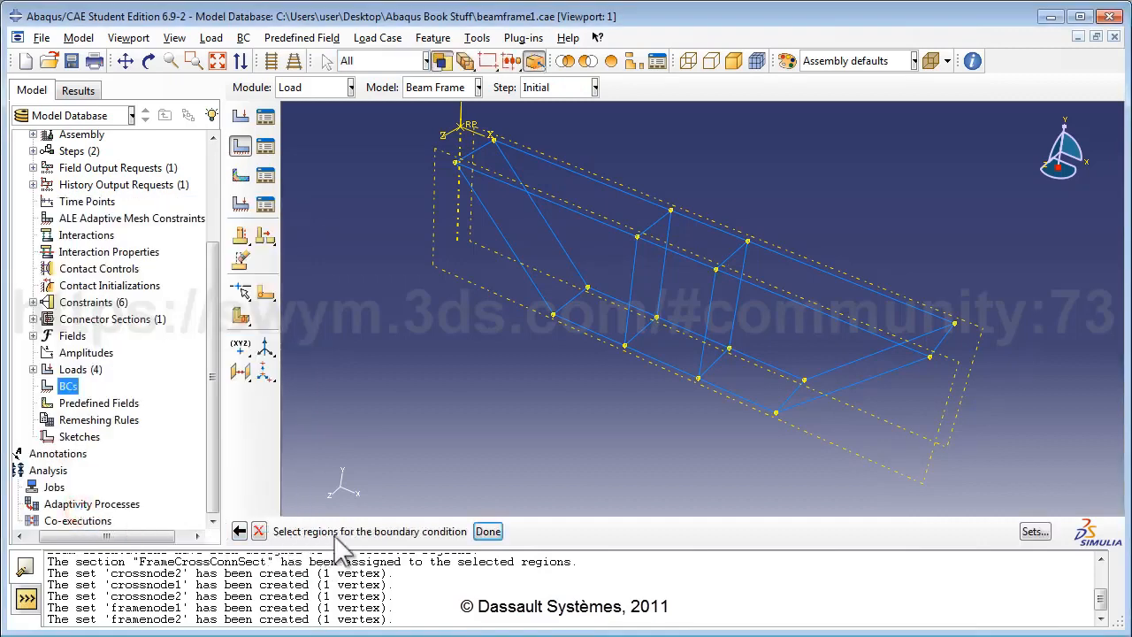
# Step: Fix U1, U2 and U3 on the three bottom frame edges
pyautogui.click(566, 307)
pyautogui.click(648, 353)
pyautogui.click(740, 399)
pyautogui.click(486, 533)
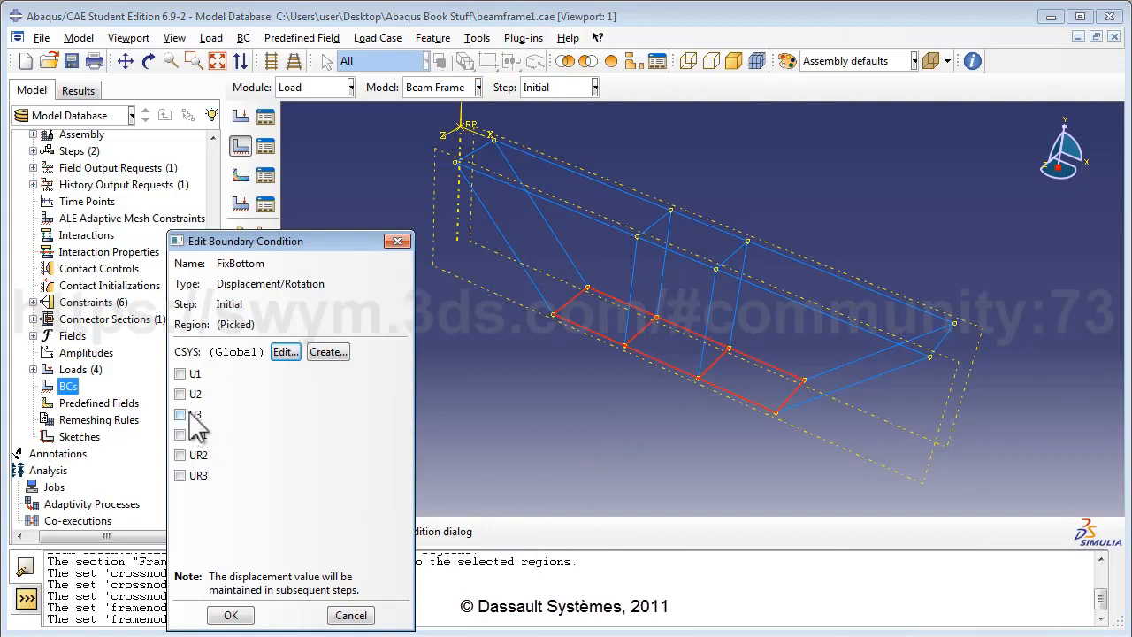
pyautogui.click(182, 375)
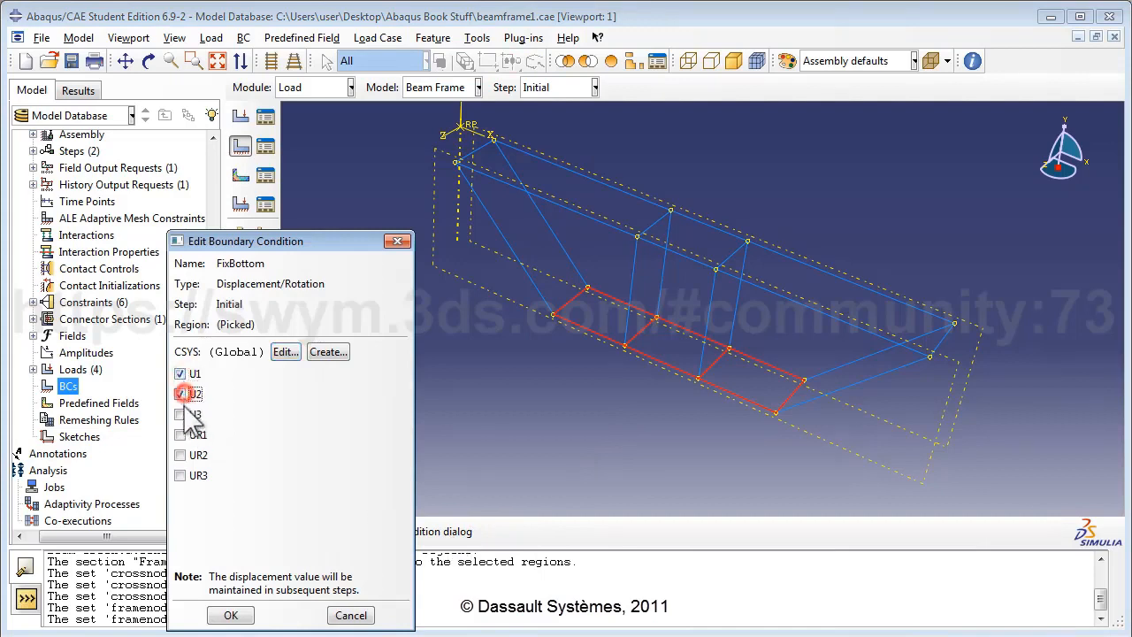
pyautogui.click(181, 395)
pyautogui.click(181, 415)
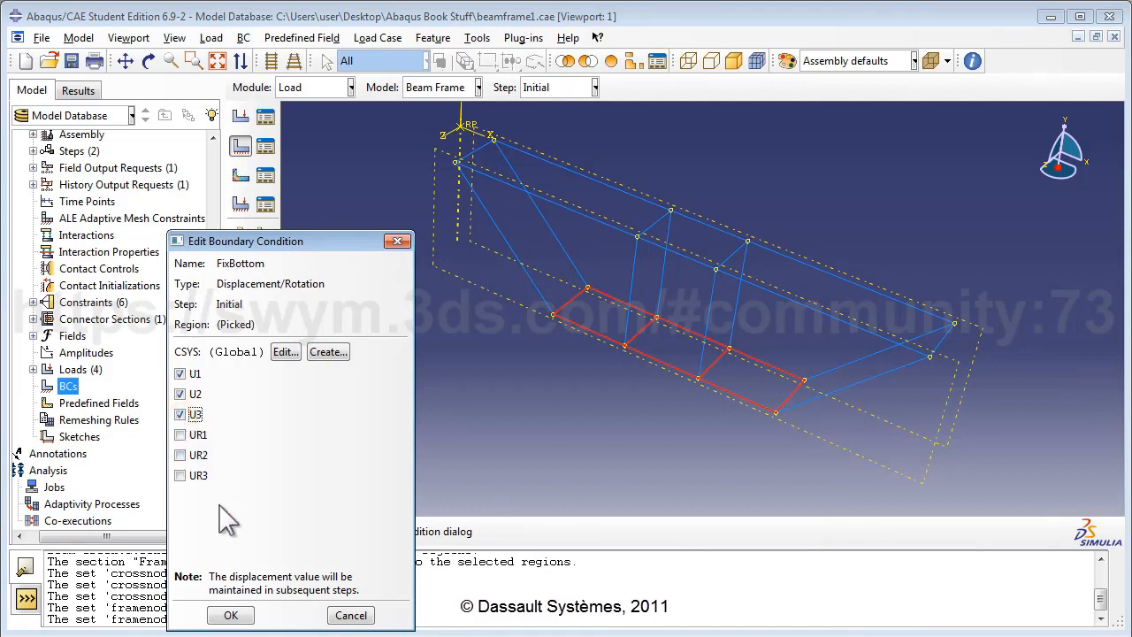
pyautogui.click(232, 615)
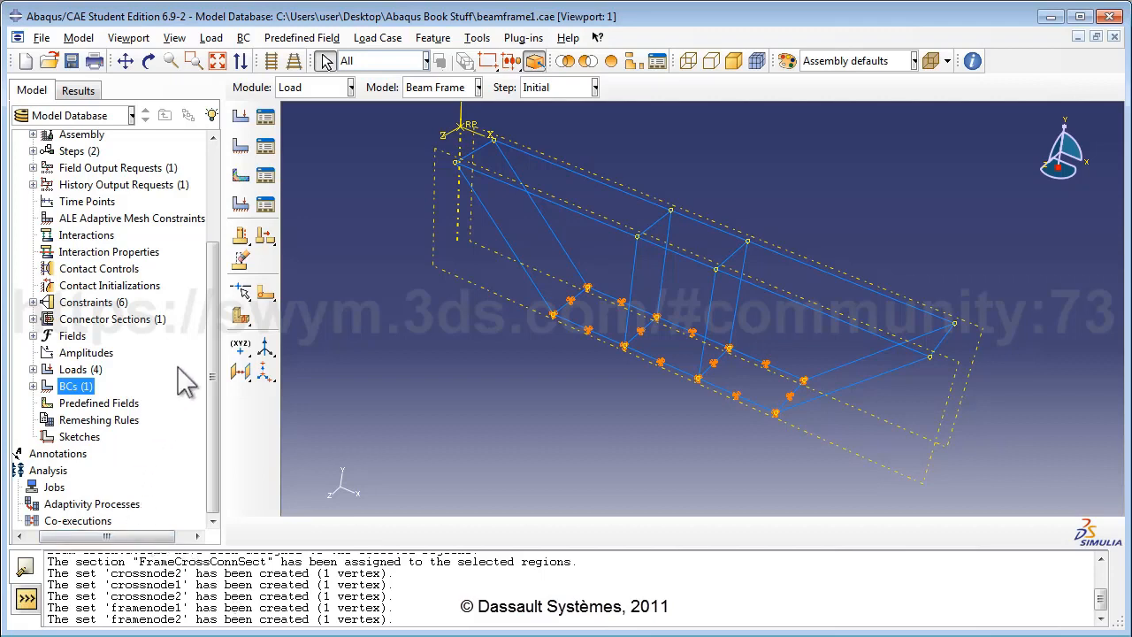
# Step: Expand Parts > Cross Bracing in the model tree to list its features, sets and mesh
pyautogui.moveTo(213, 336); pyautogui.dragTo(227, 231)
pyautogui.click(48, 189)
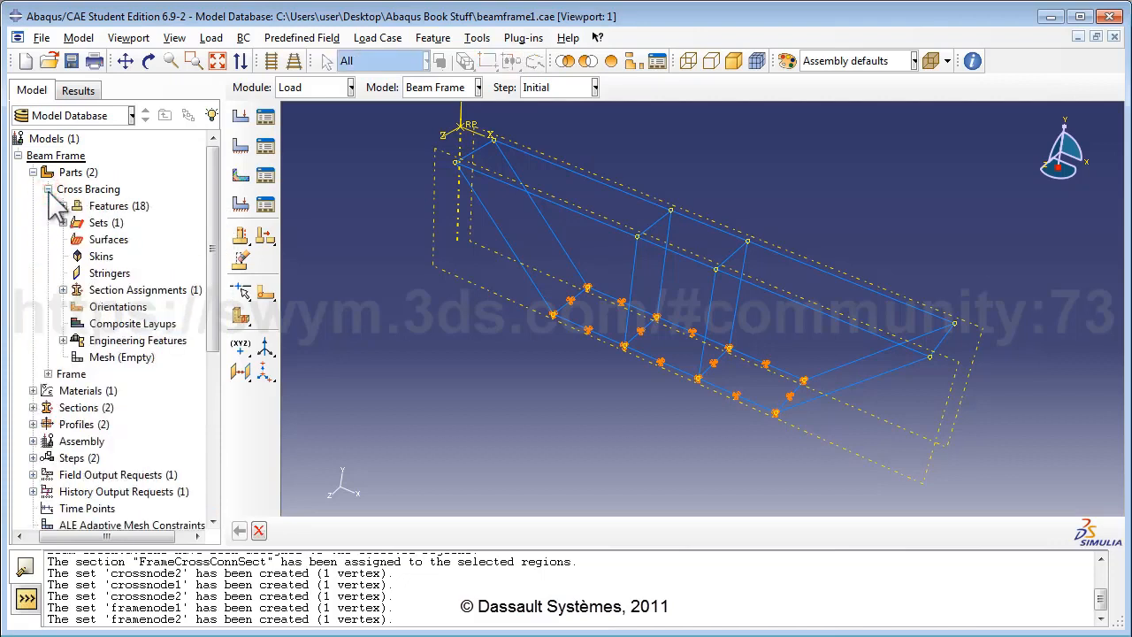
# Step: Assign linear B31 beam elements to all Cross Bracing edges
pyautogui.doubleClick(131, 358)
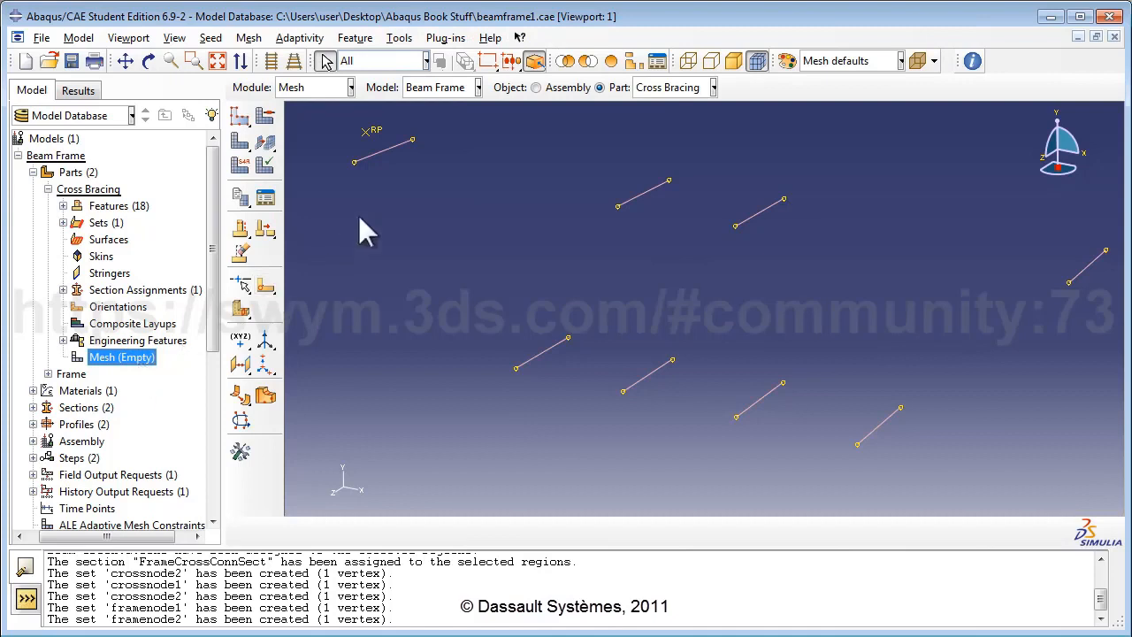
pyautogui.click(252, 39)
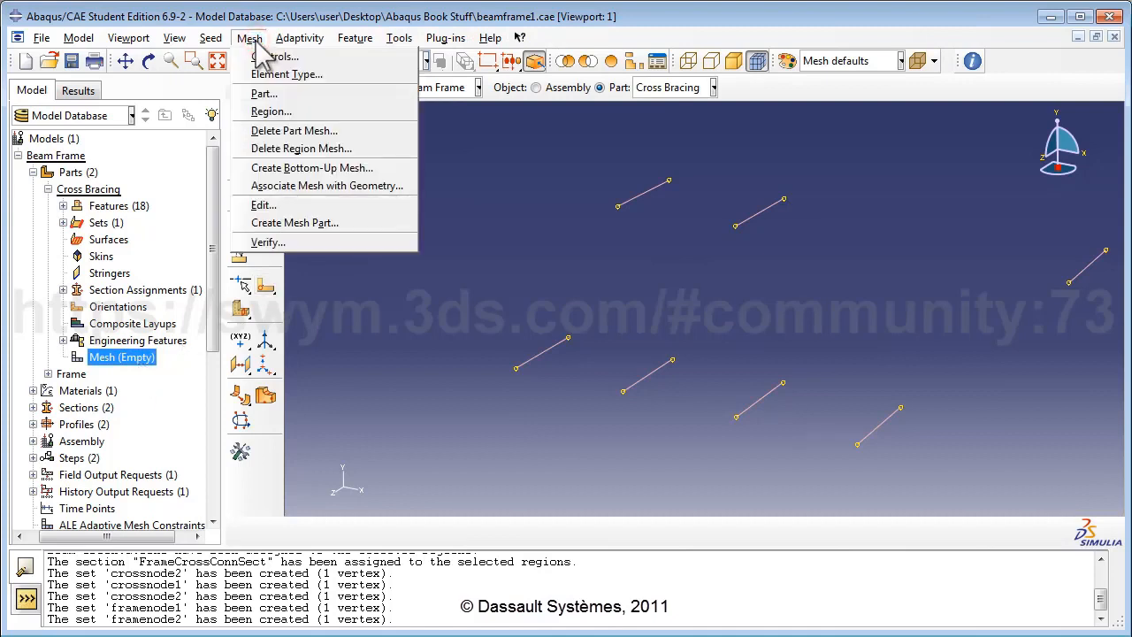
pyautogui.click(272, 75)
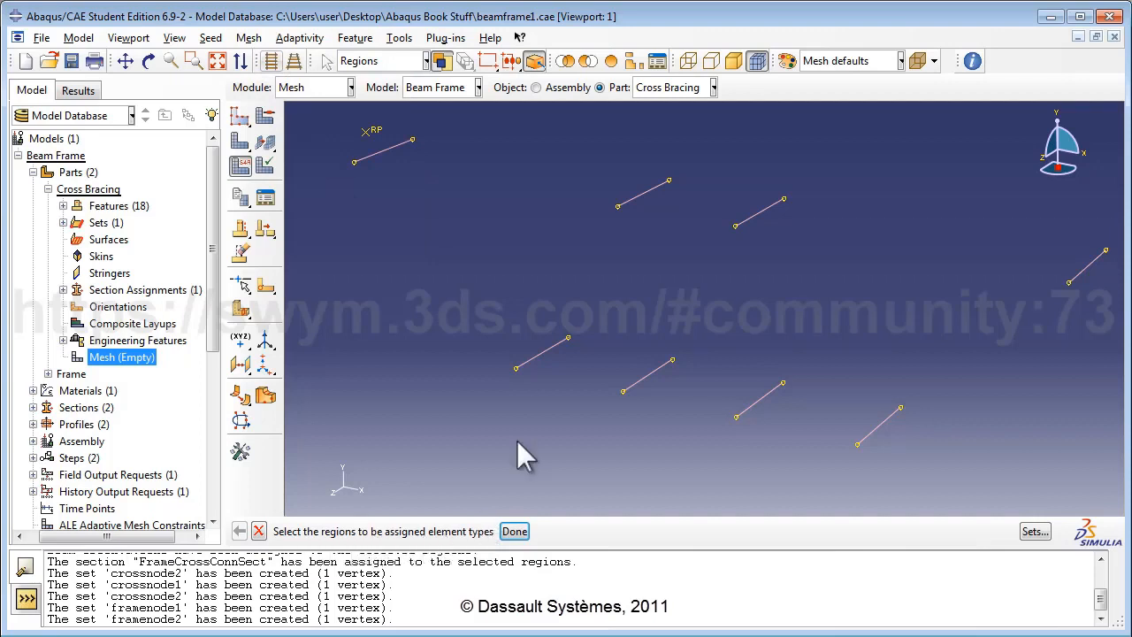
pyautogui.scroll(-3, 534, 342)
pyautogui.moveTo(332, 139); pyautogui.dragTo(1045, 506)
pyautogui.click(515, 531)
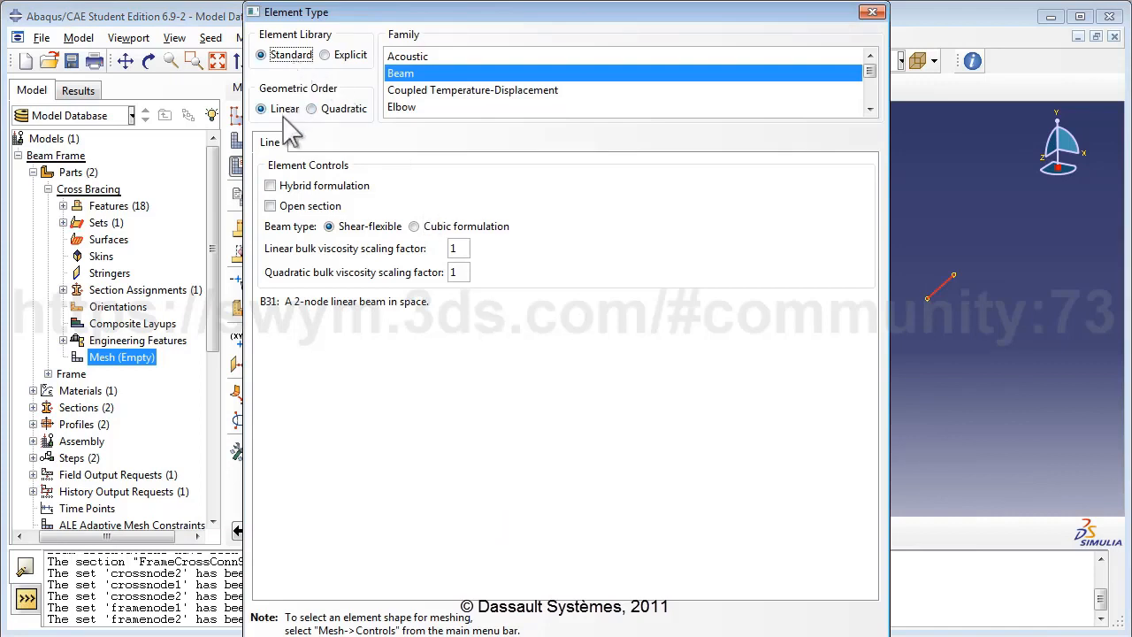
pyautogui.click(403, 78)
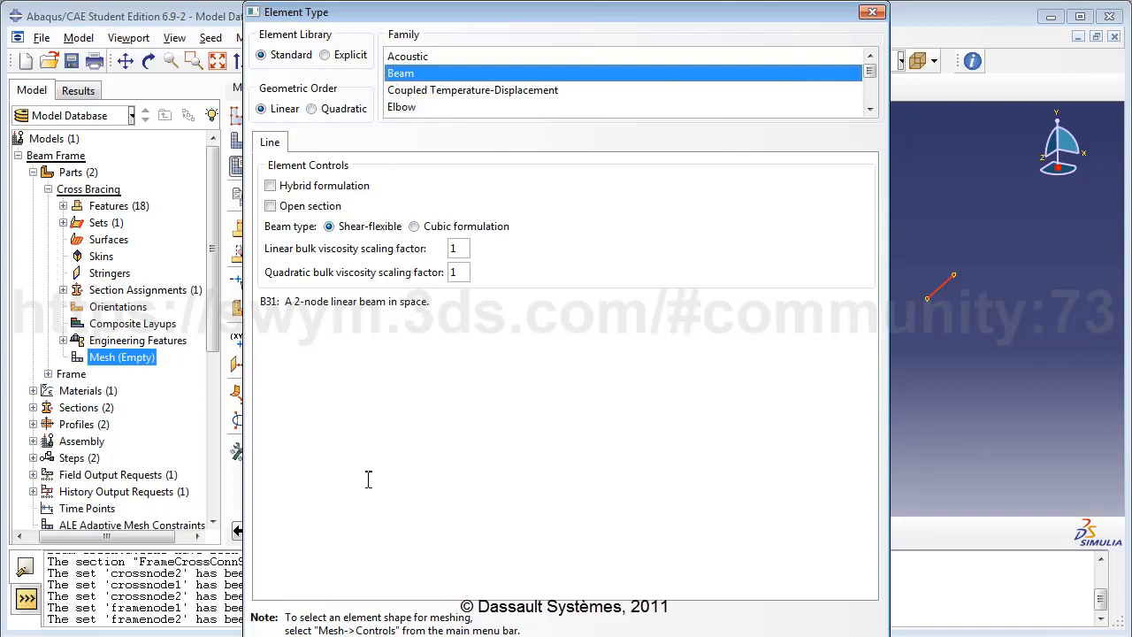
pyautogui.press('Return')
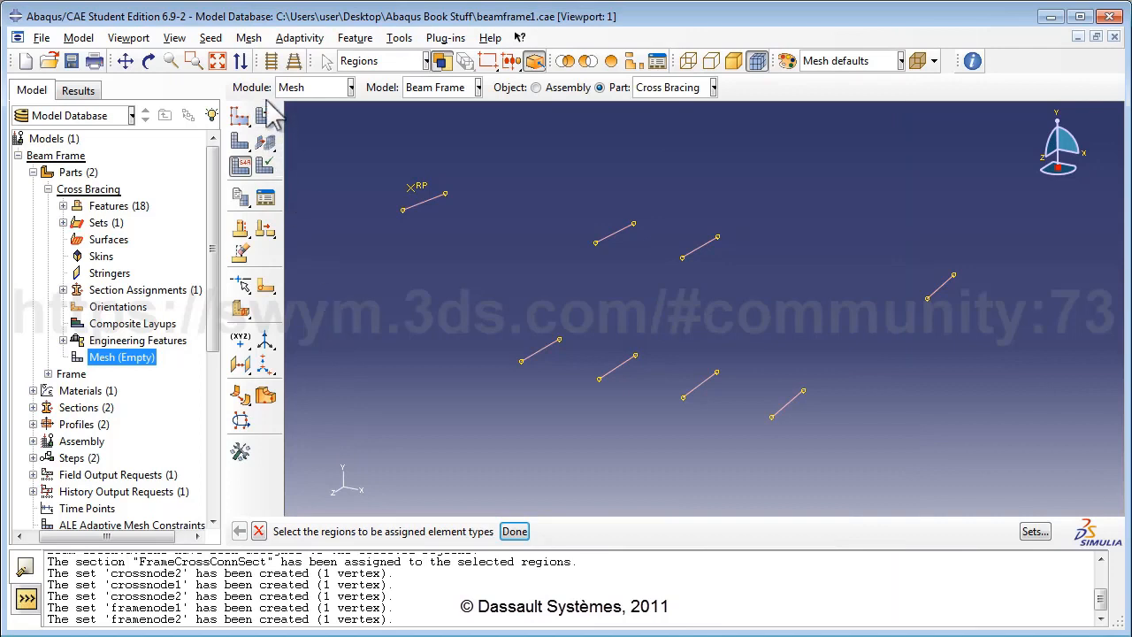
# Step: Seed the eight bracing edges with 4 elements each
pyautogui.click(213, 37)
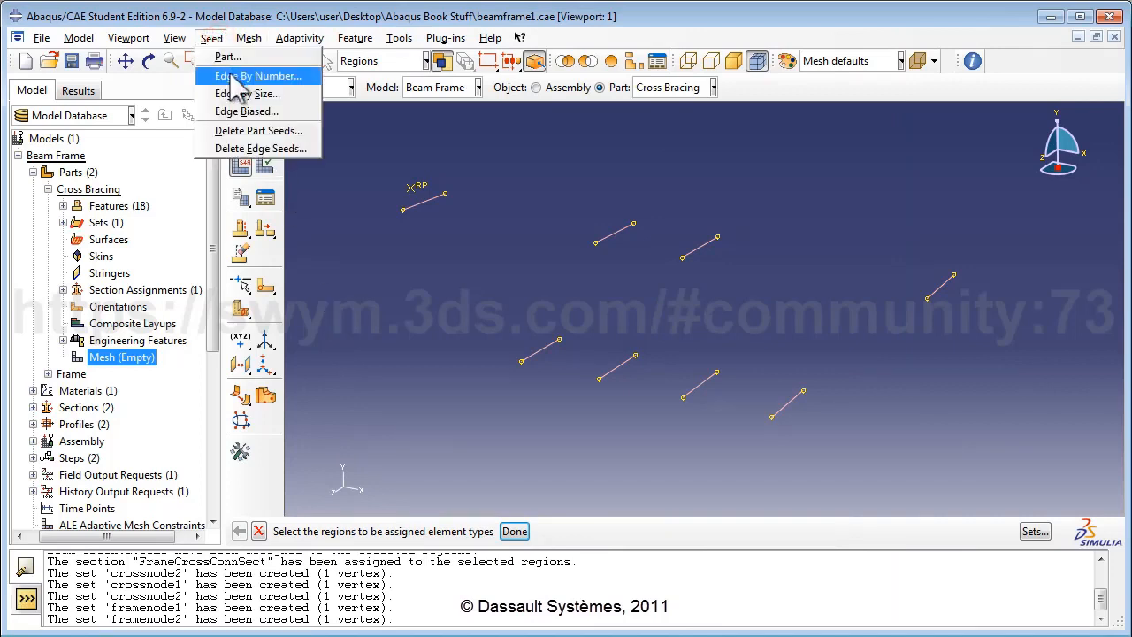
pyautogui.click(235, 73)
pyautogui.moveTo(316, 137); pyautogui.dragTo(1034, 486)
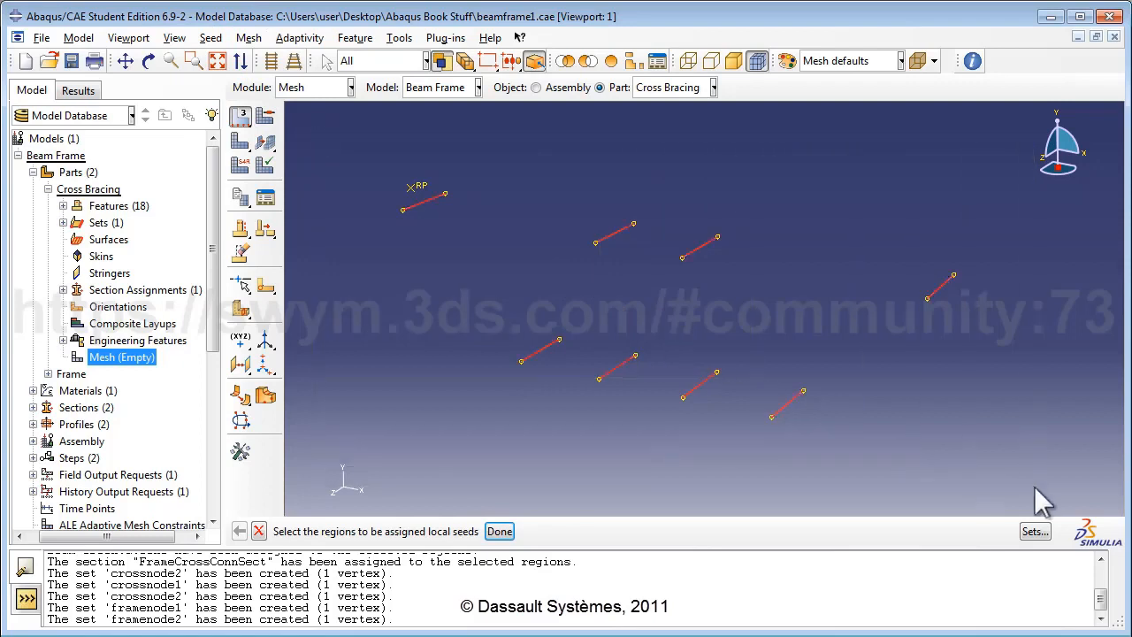
pyautogui.click(499, 531)
pyautogui.click(498, 531)
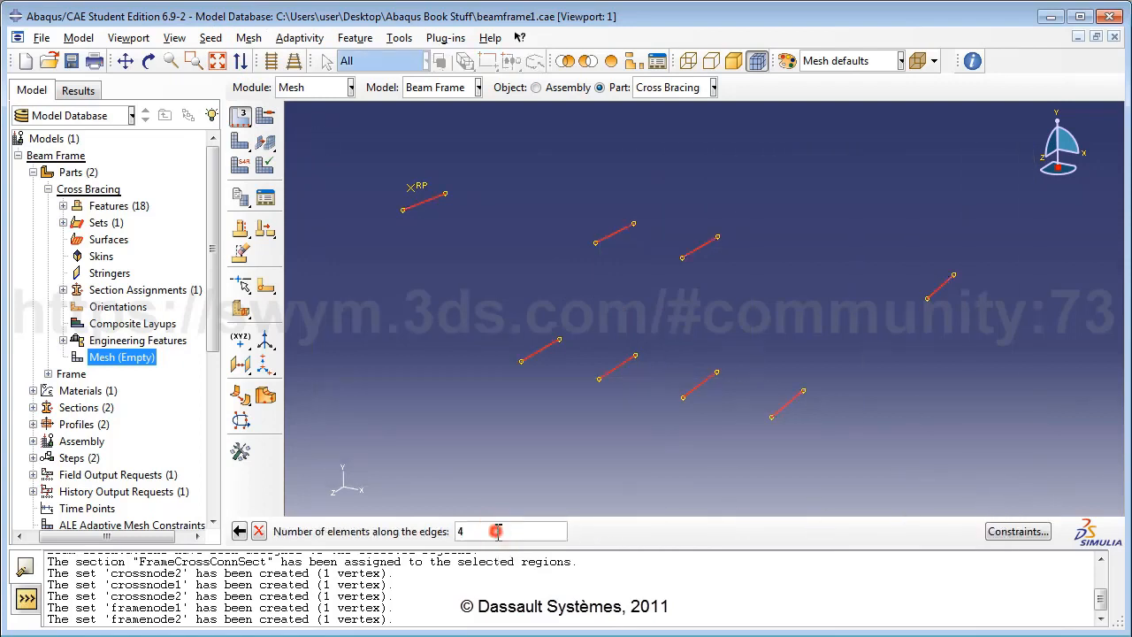
pyautogui.press('Return')
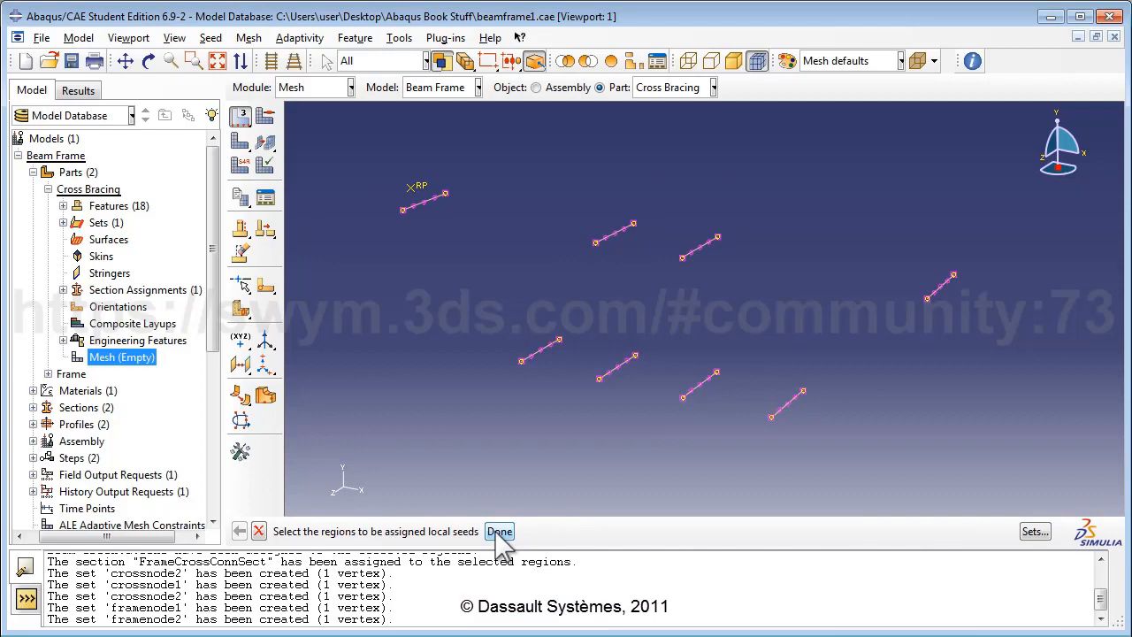
pyautogui.click(498, 530)
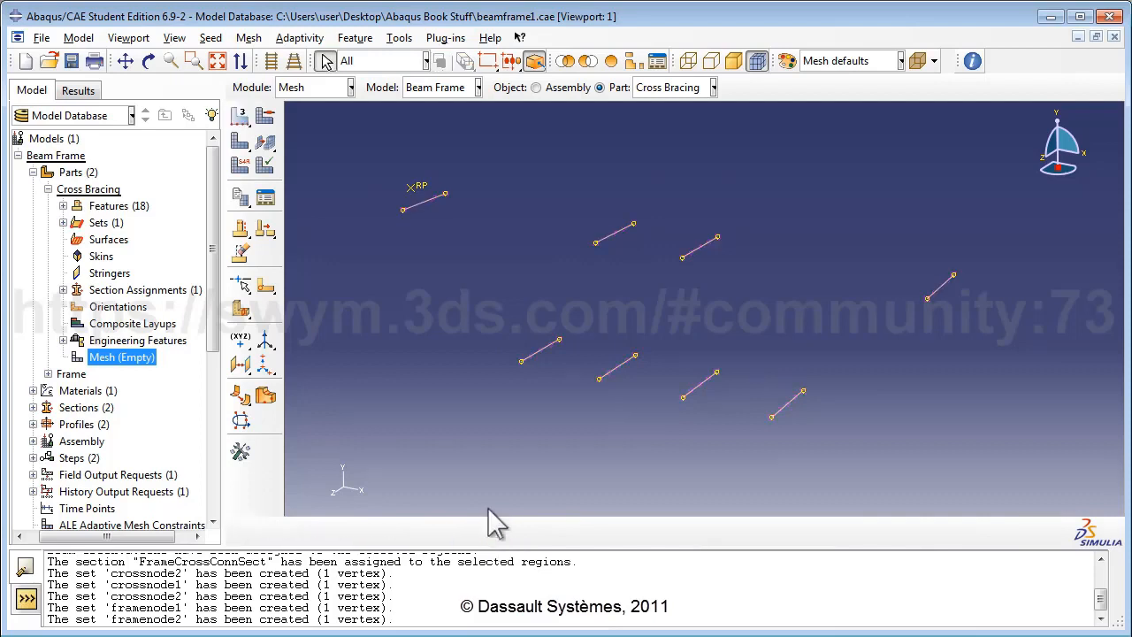
# Step: Mesh the Cross Bracing part into 32 elements and expand the Frame part
pyautogui.click(248, 37)
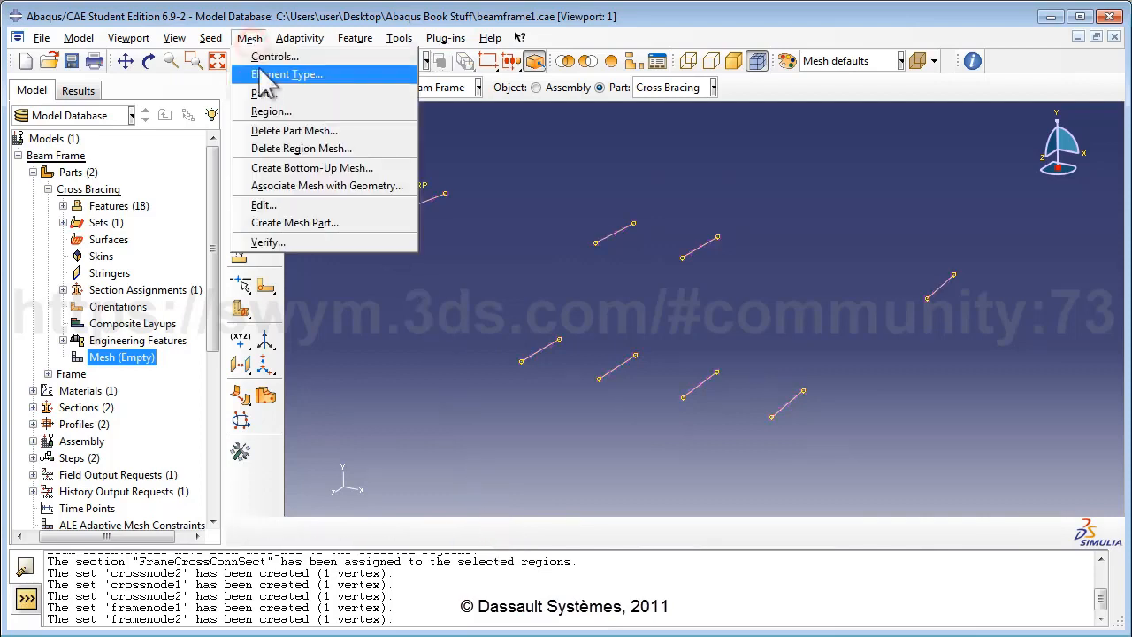
pyautogui.click(263, 94)
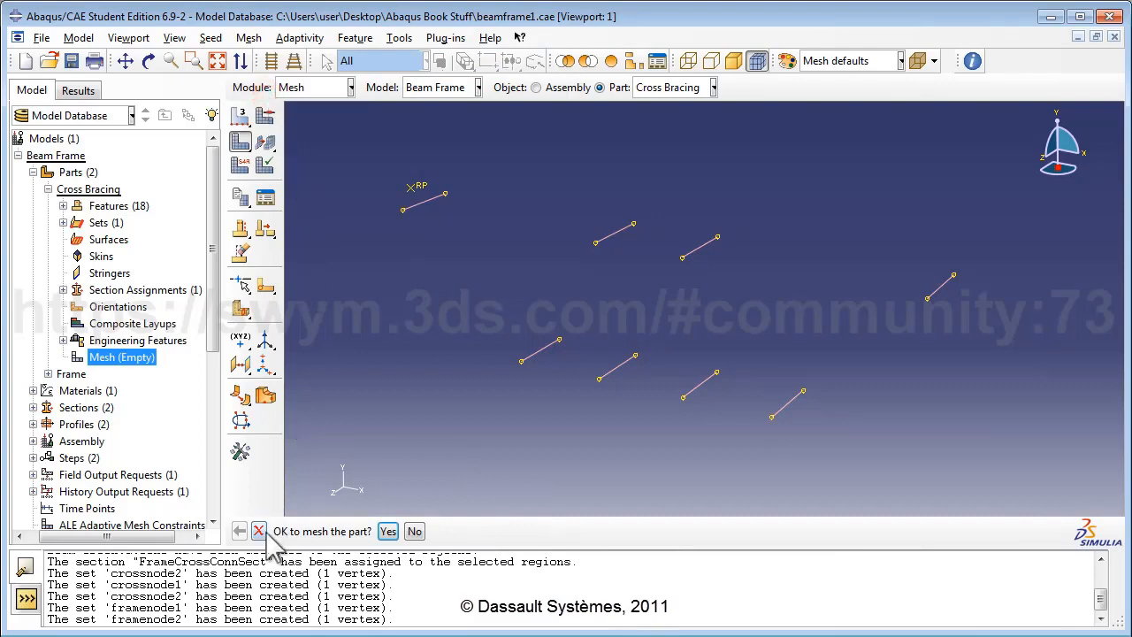
pyautogui.click(387, 531)
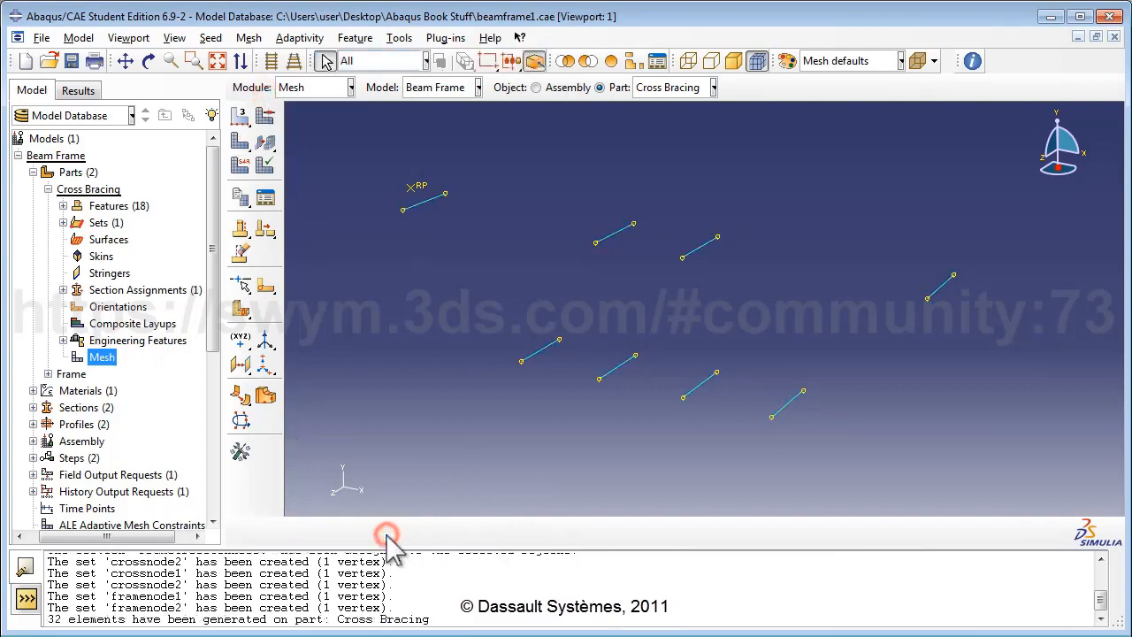
pyautogui.click(49, 190)
pyautogui.click(49, 206)
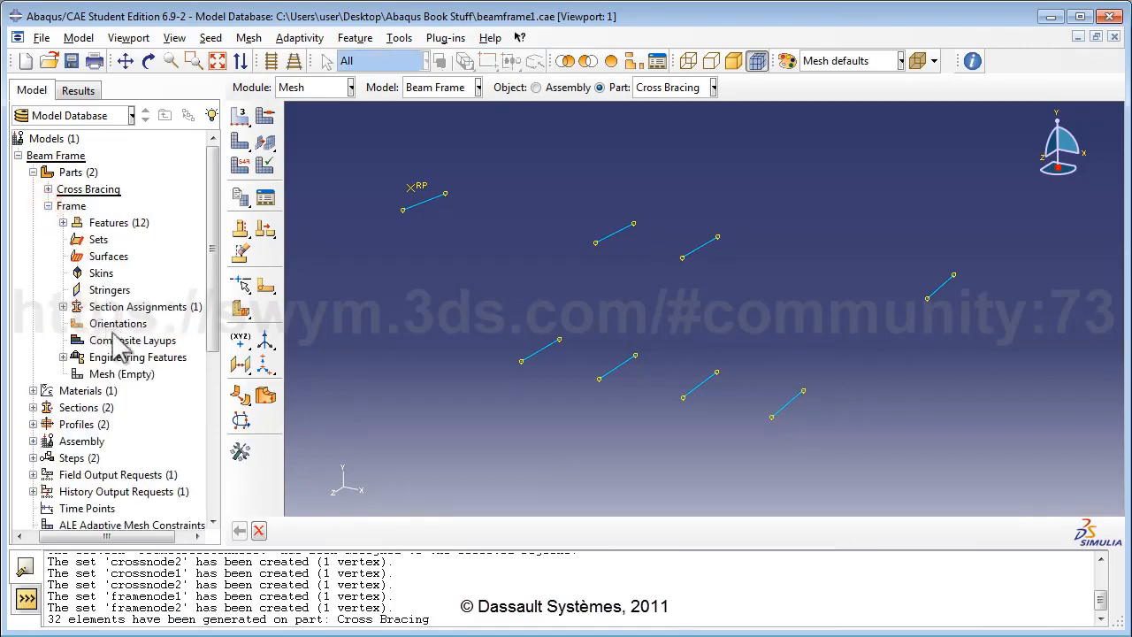
# Step: Assign linear beam elements to all edges of the Frame part
pyautogui.doubleClick(124, 376)
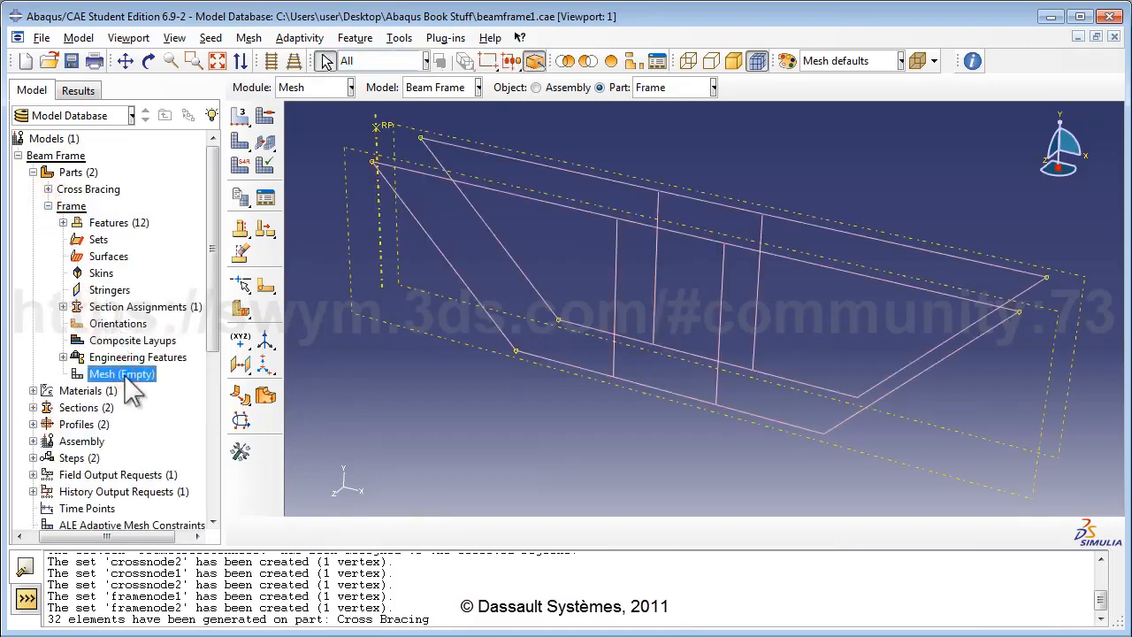
pyautogui.click(249, 37)
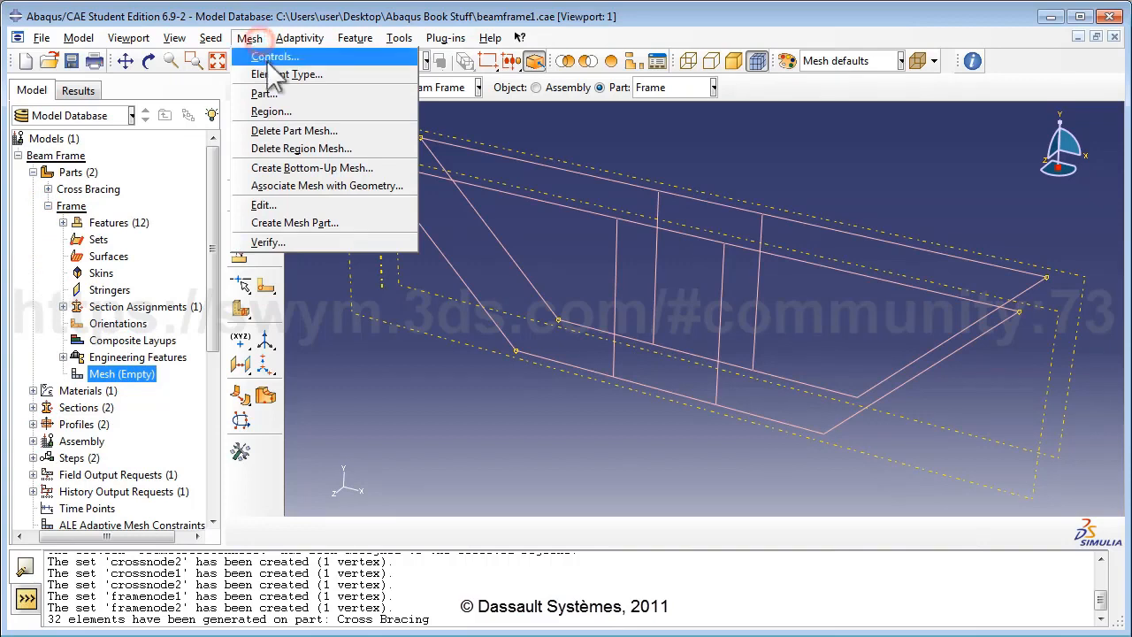
pyautogui.click(275, 75)
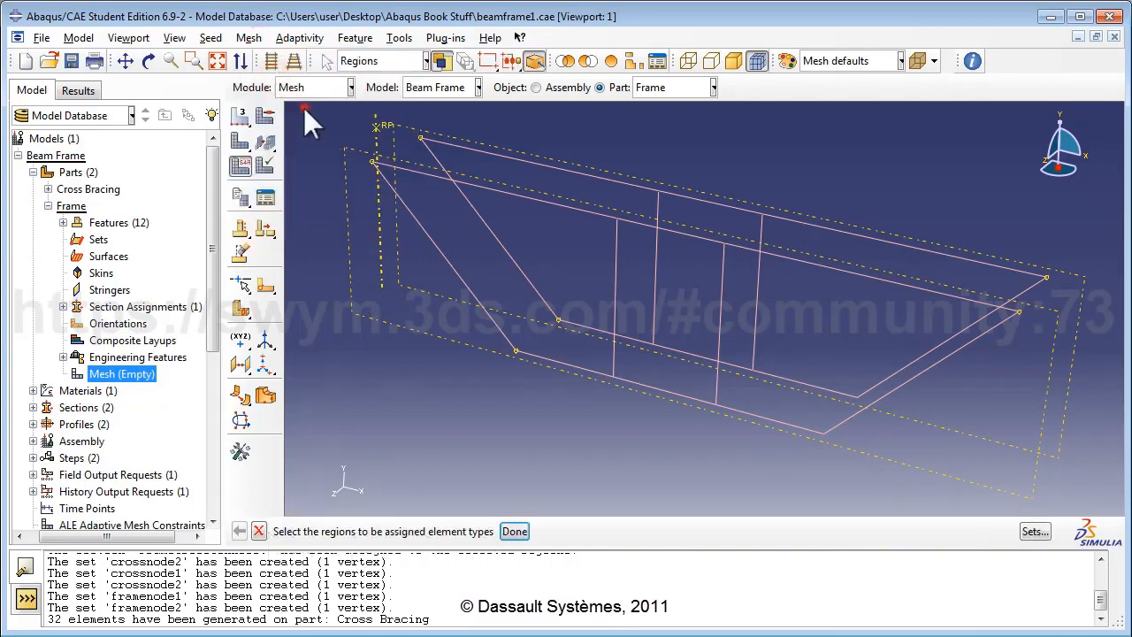
pyautogui.moveTo(303, 107); pyautogui.dragTo(1097, 504)
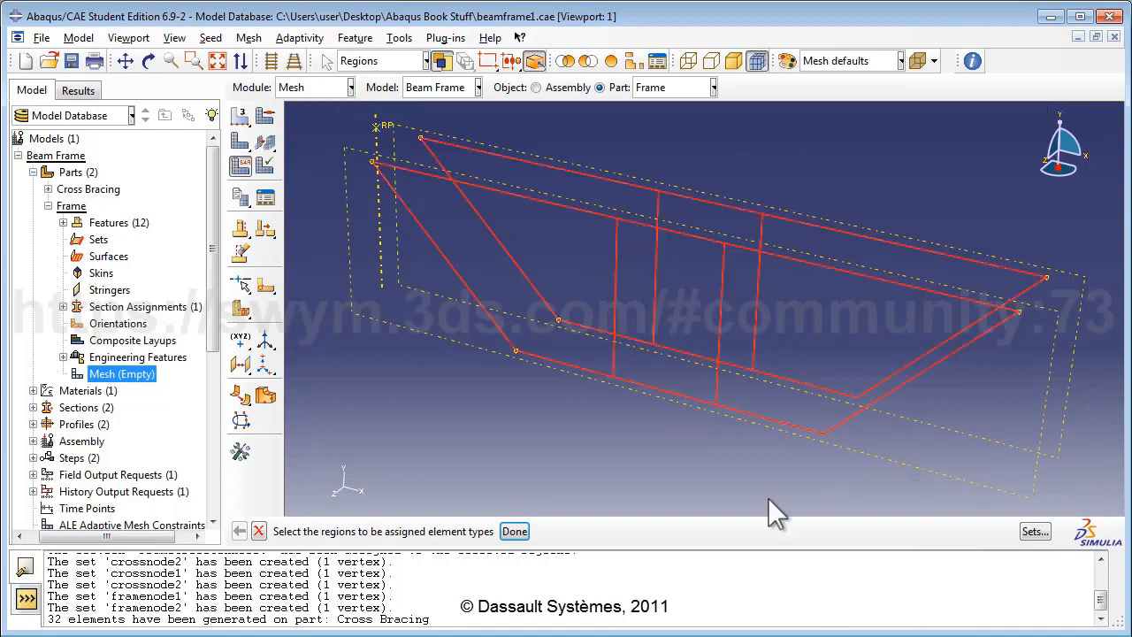
pyautogui.click(515, 531)
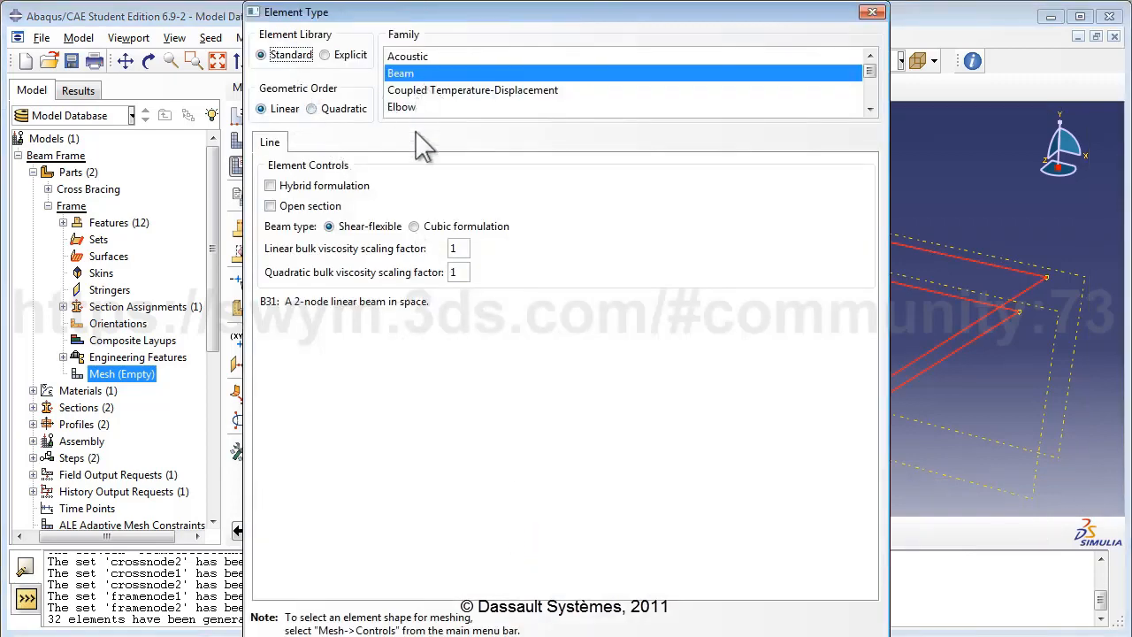
pyautogui.click(350, 634)
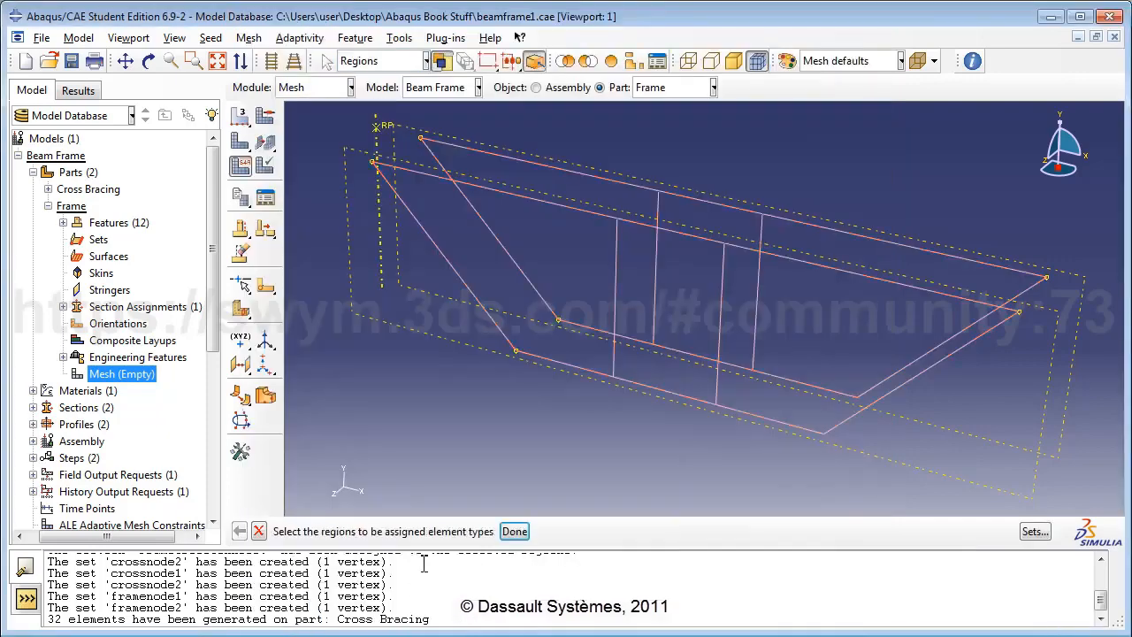
# Step: Seed every Frame edge with 4 elements
pyautogui.click(212, 37)
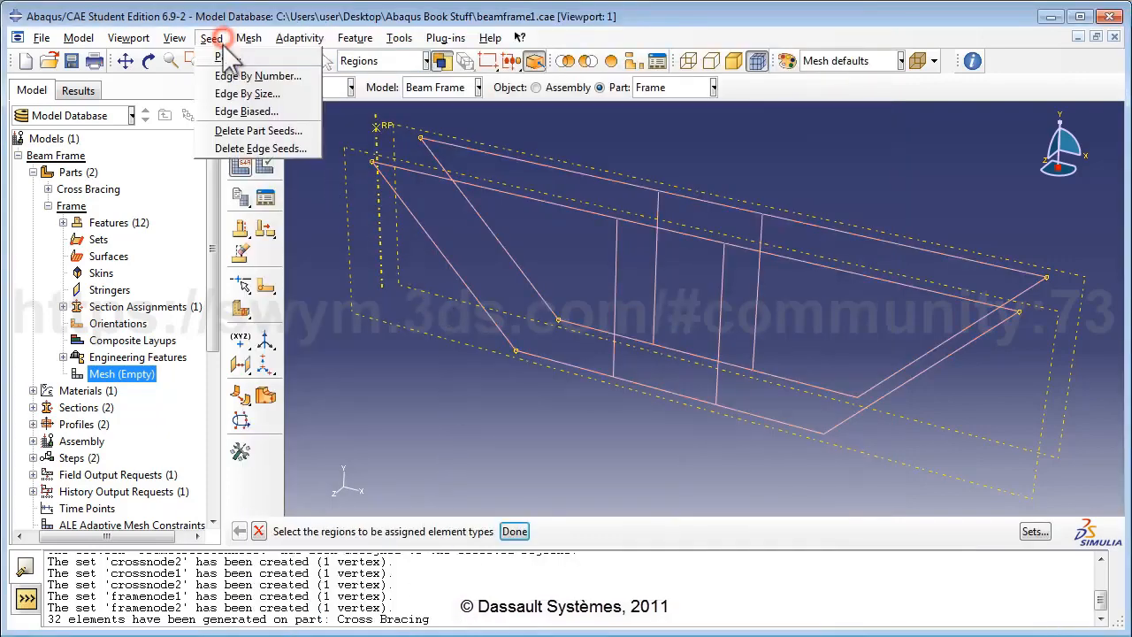
pyautogui.click(232, 72)
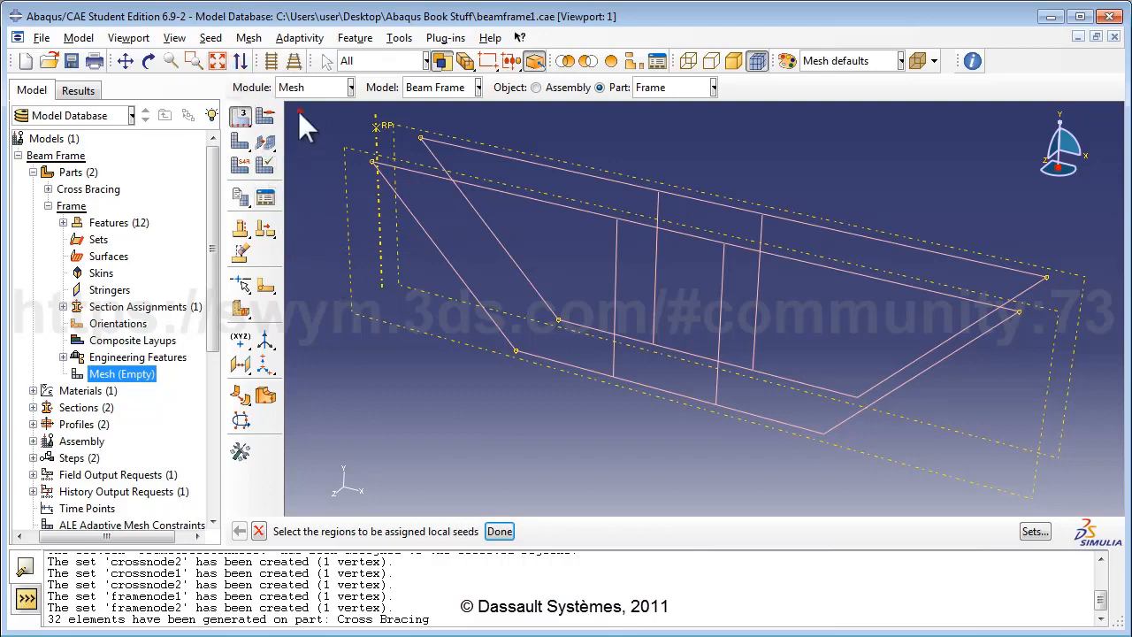
pyautogui.moveTo(298, 113); pyautogui.dragTo(1117, 511)
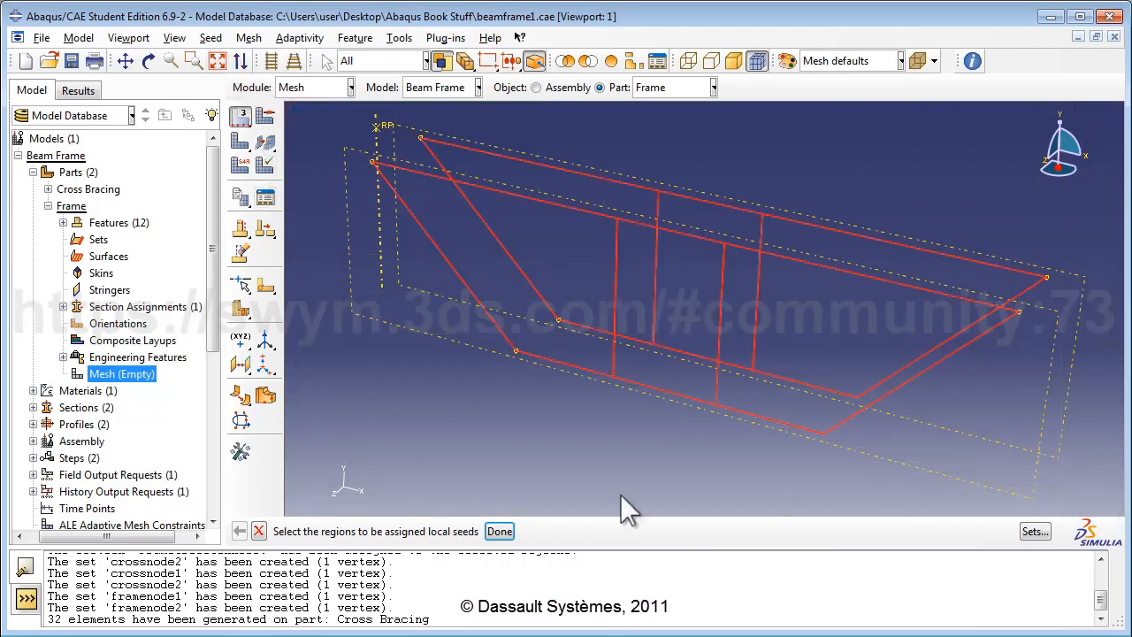
pyautogui.click(499, 532)
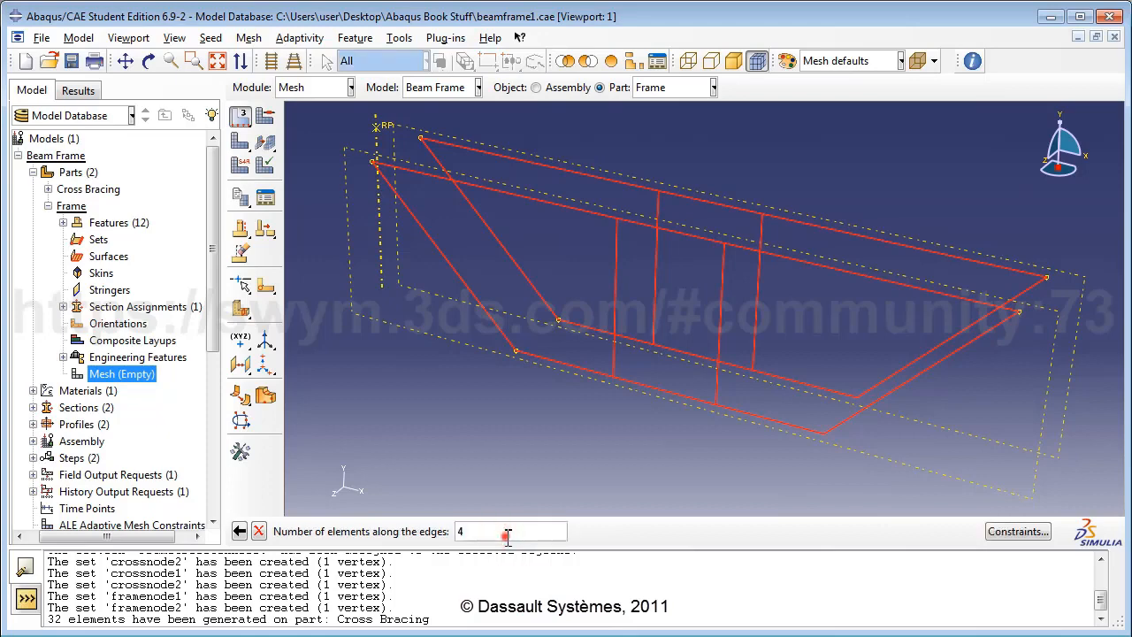
pyautogui.press('Return')
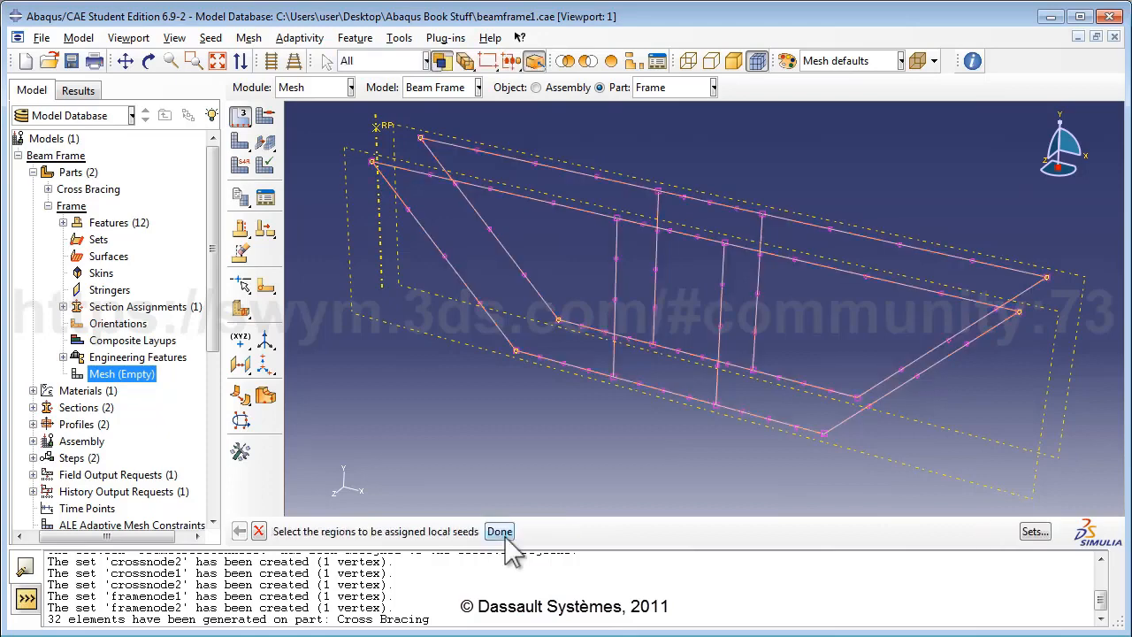
# Step: Mesh the Frame part into 80 elements and start creating a new analysis job
pyautogui.click(249, 37)
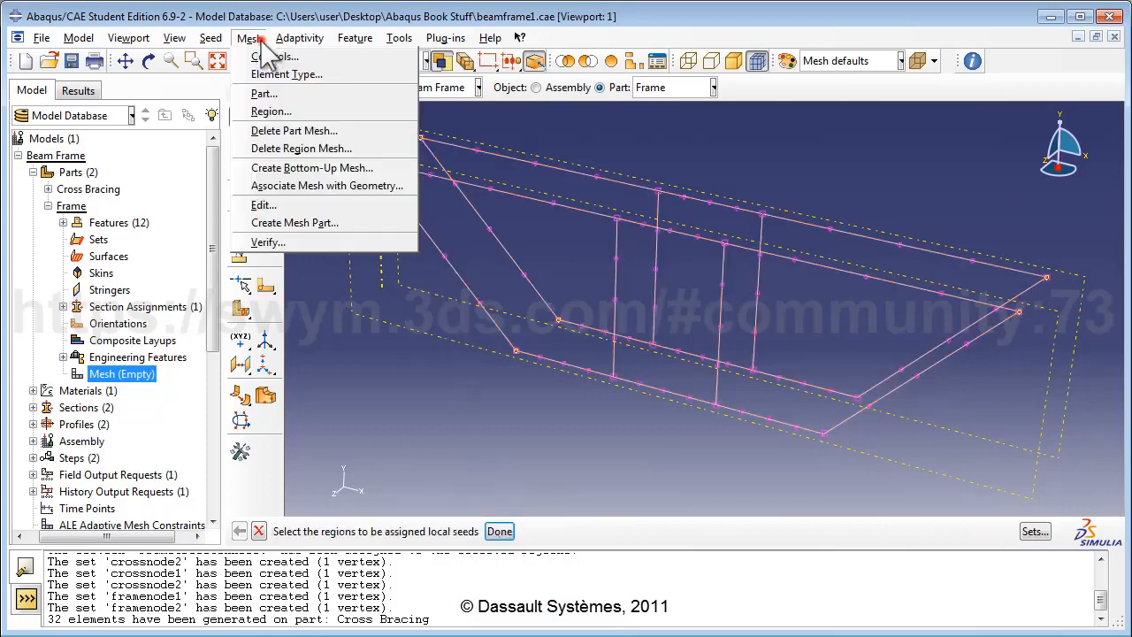
pyautogui.click(279, 93)
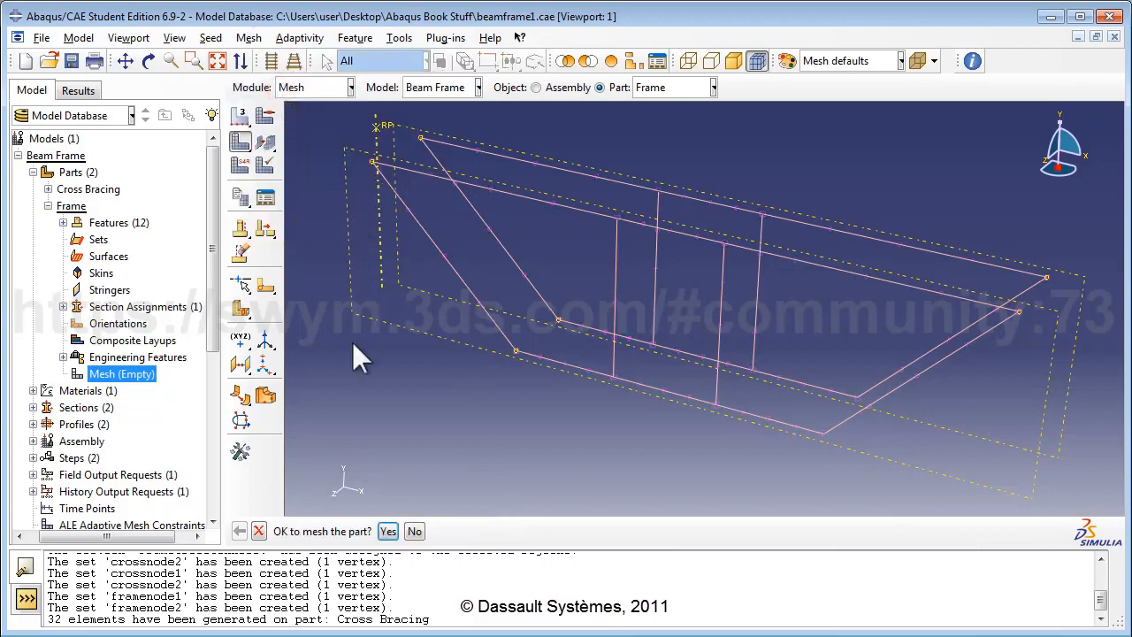
pyautogui.click(389, 532)
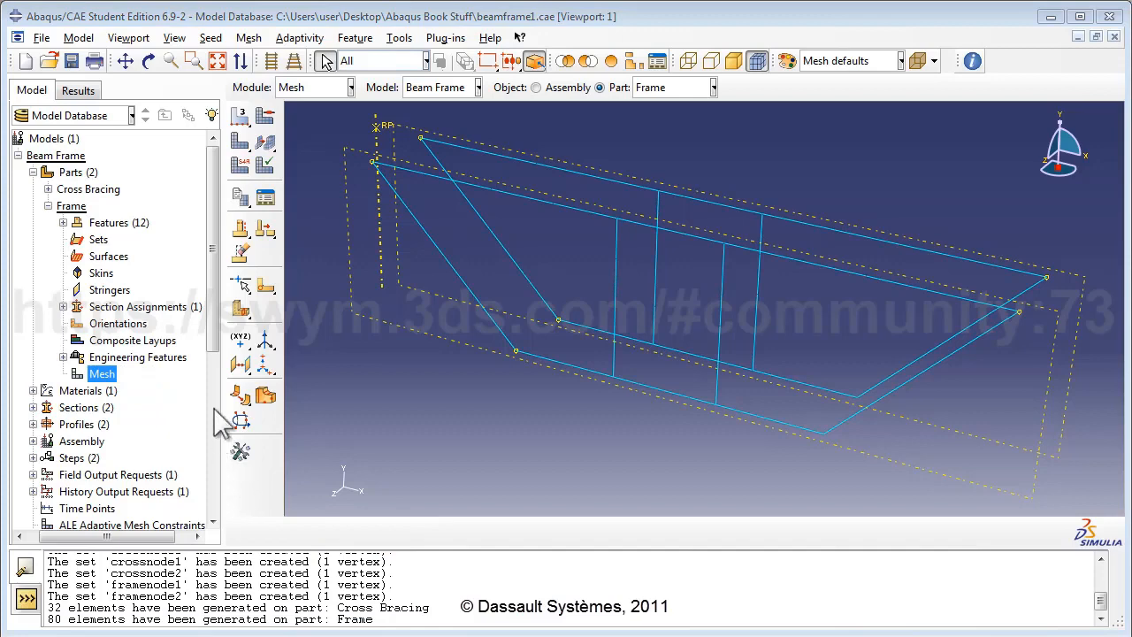
pyautogui.moveTo(211, 343); pyautogui.dragTo(212, 526)
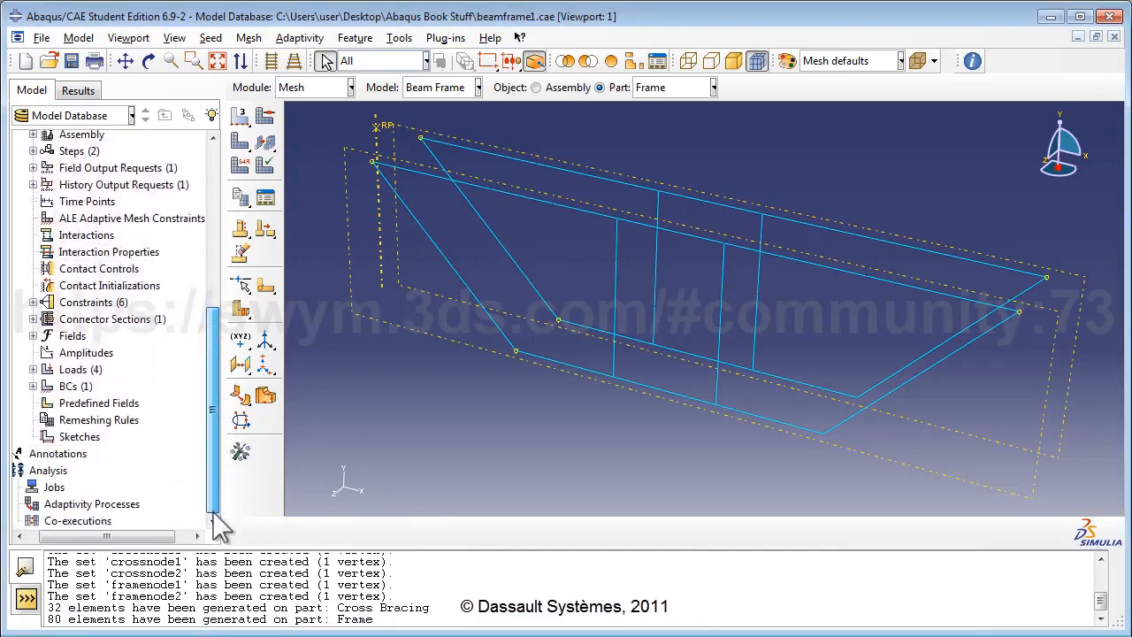
pyautogui.doubleClick(40, 487)
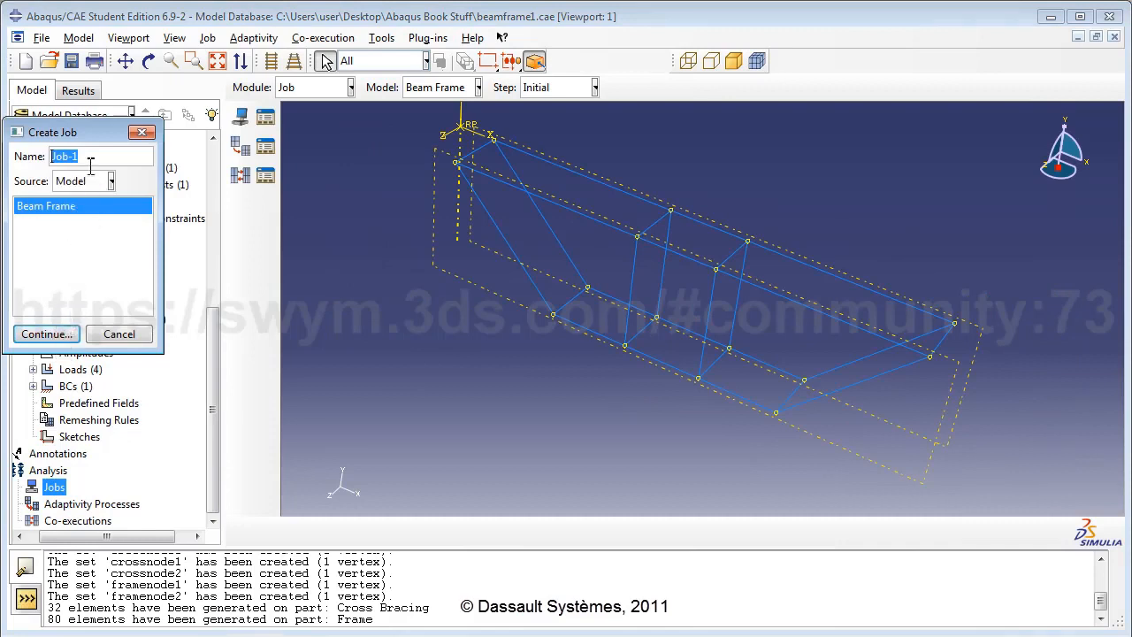
# Step: Create job BeamFrameAnalysisJob with description 'Analysis of loaded beam frame'
pyautogui.write('BeamFrameAnaly')
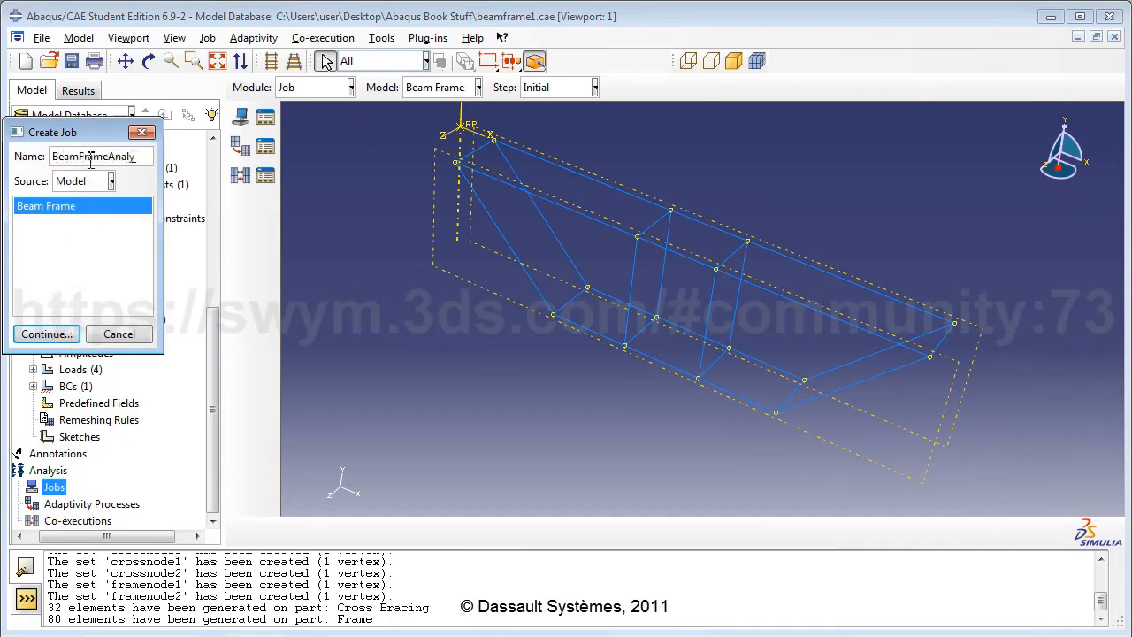
pyautogui.write('sisJob')
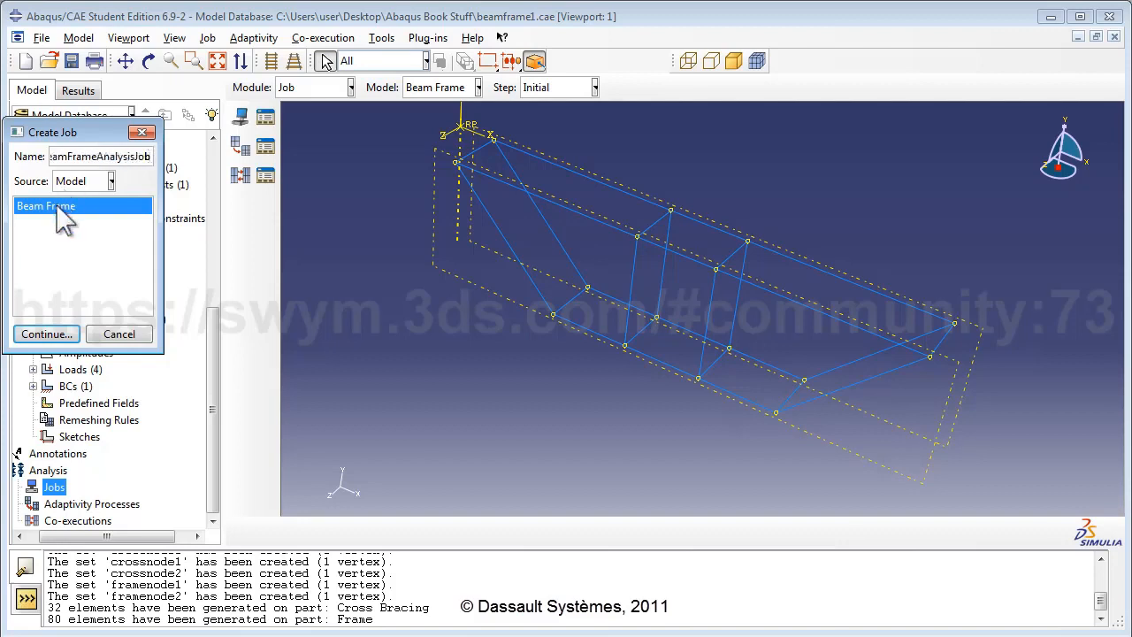
pyautogui.click(46, 334)
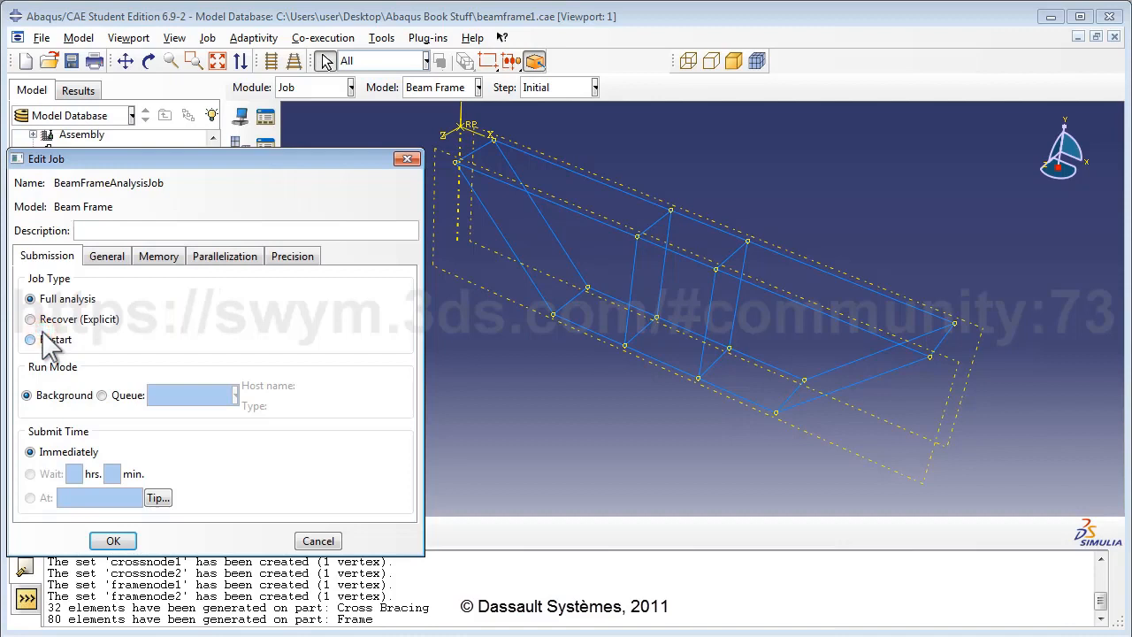
pyautogui.click(96, 230)
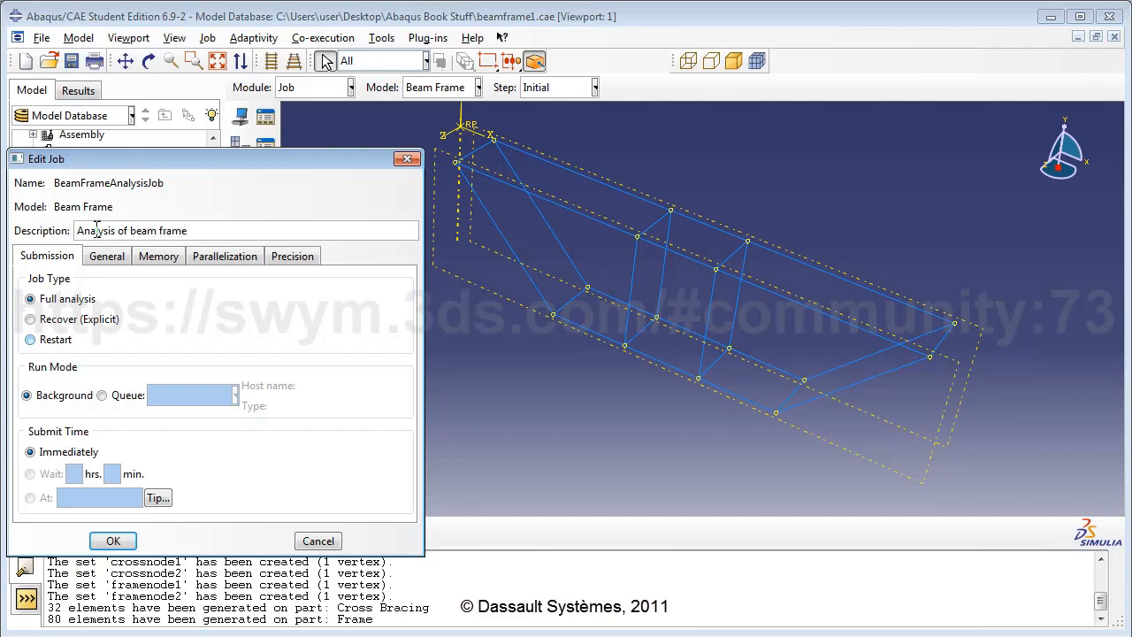
pyautogui.press('Left')
pyautogui.press('Left')
pyautogui.press('Left')
pyautogui.press('Left')
pyautogui.press('Left')
pyautogui.press('Left')
pyautogui.press('Left')
pyautogui.press('Left')
pyautogui.press('Left')
pyautogui.write('loaded')
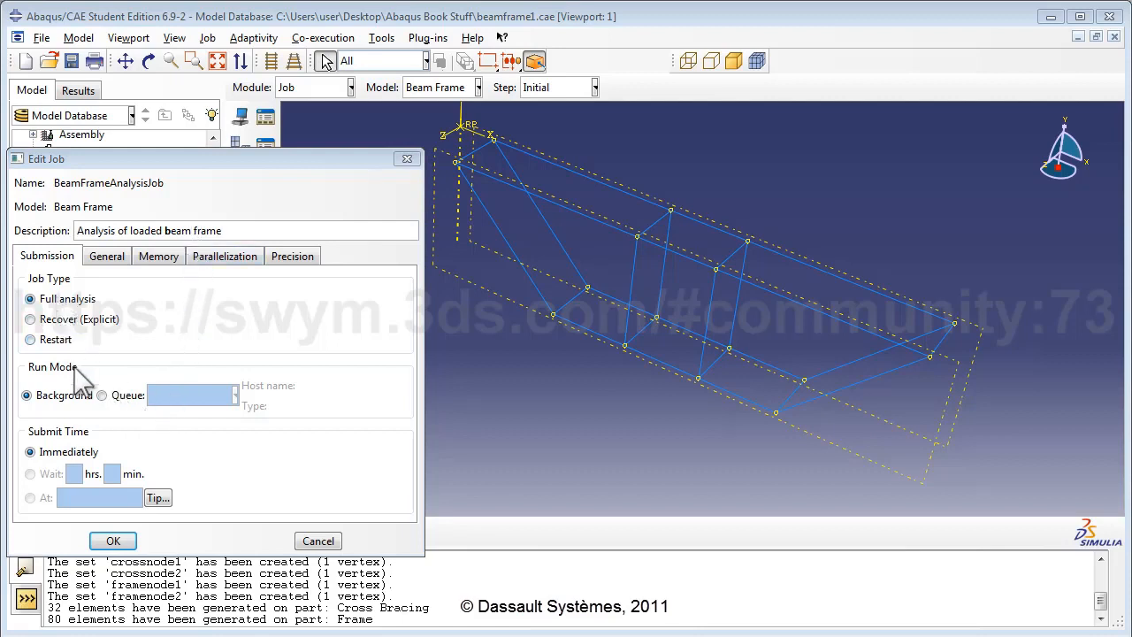
pyautogui.click(112, 539)
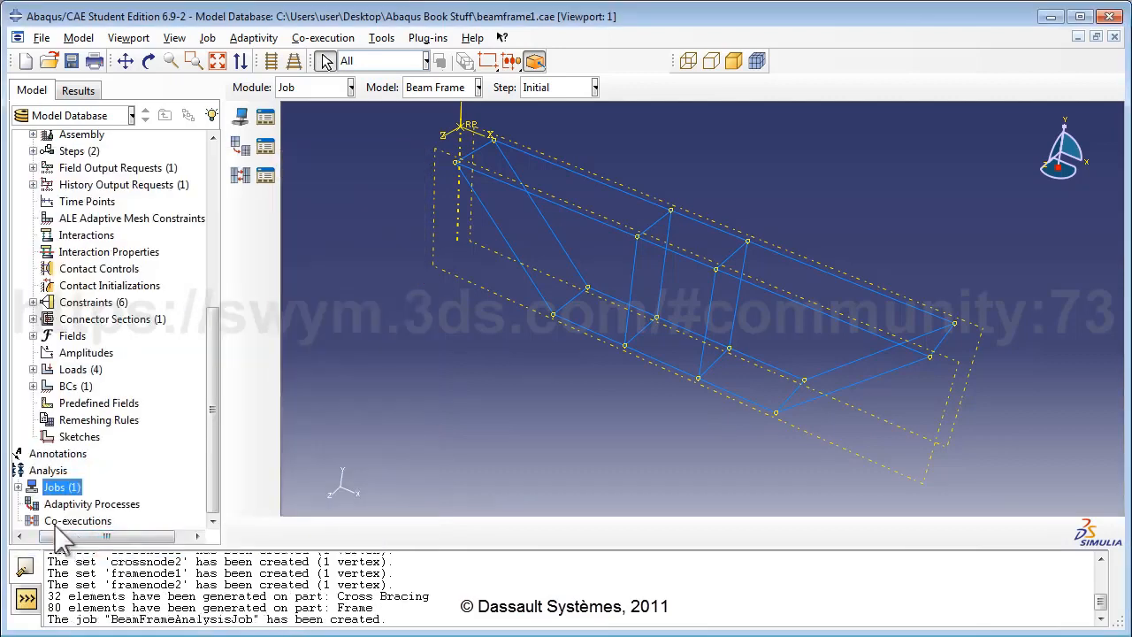
# Step: Data-check BeamFrameAnalysisJob and dismiss the FrameCrossConnSect empty-region error
pyautogui.click(17, 487)
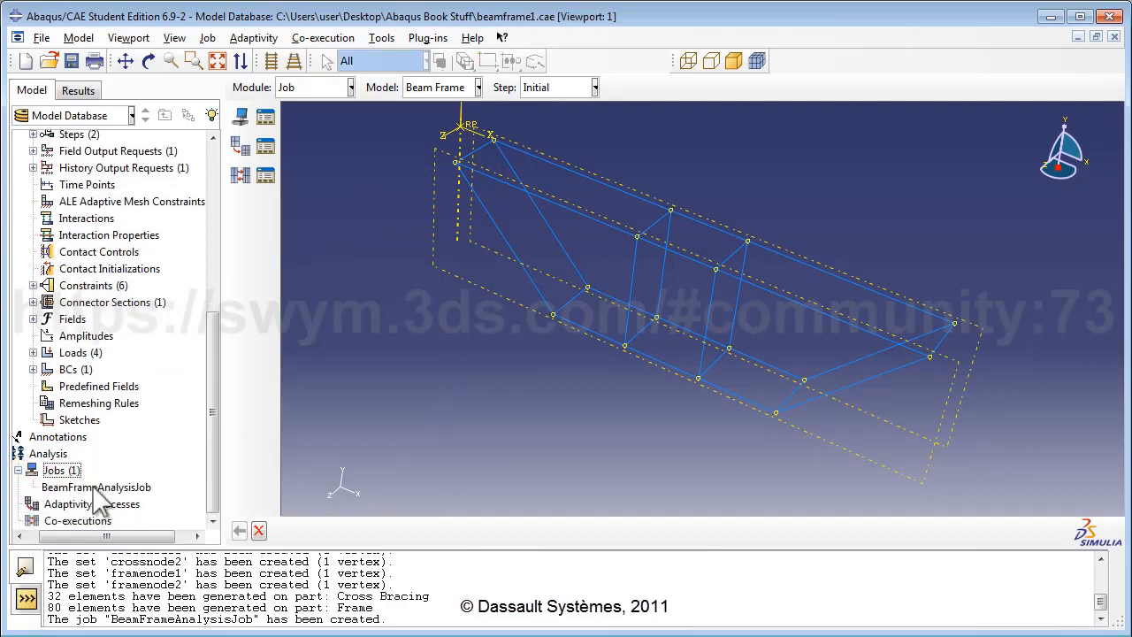
pyautogui.click(89, 488)
pyautogui.rightClick(93, 488)
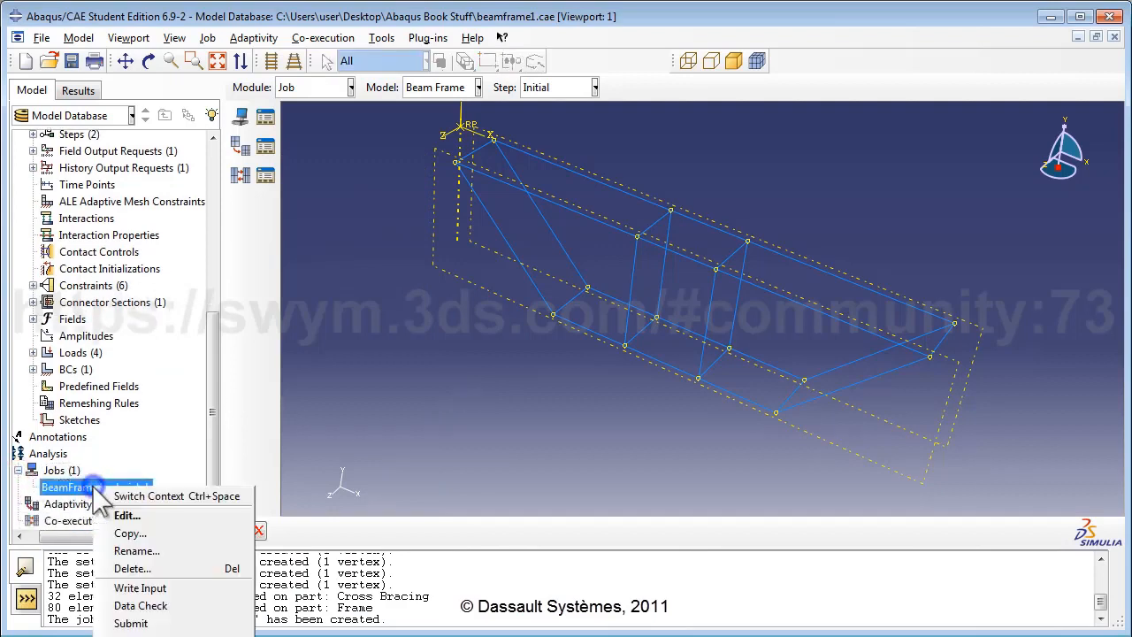
pyautogui.click(159, 623)
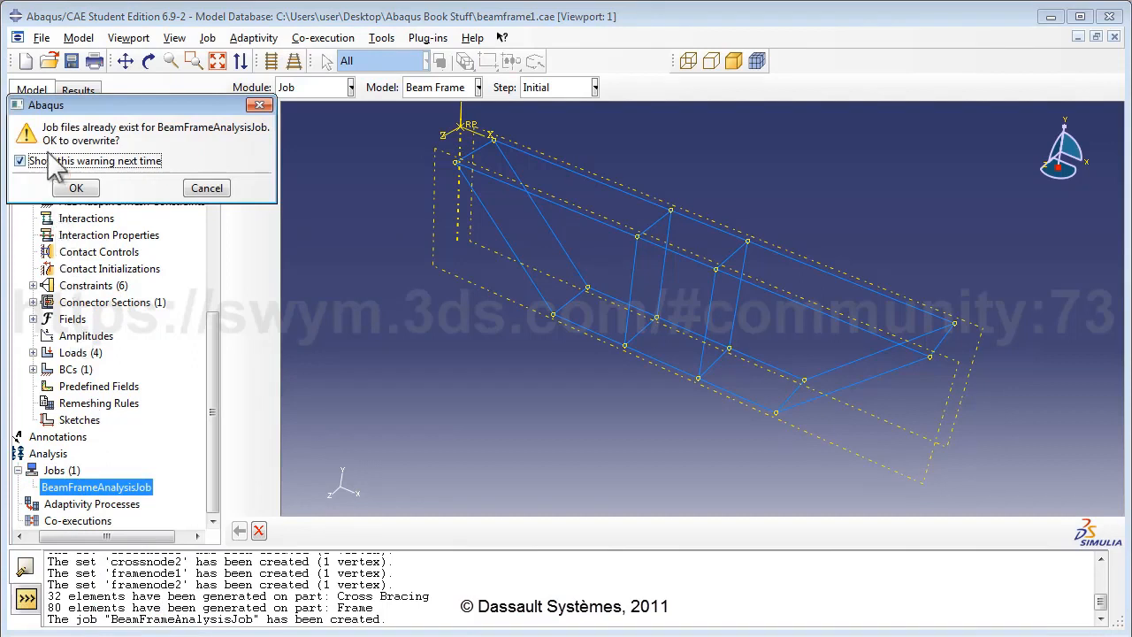
pyautogui.click(71, 186)
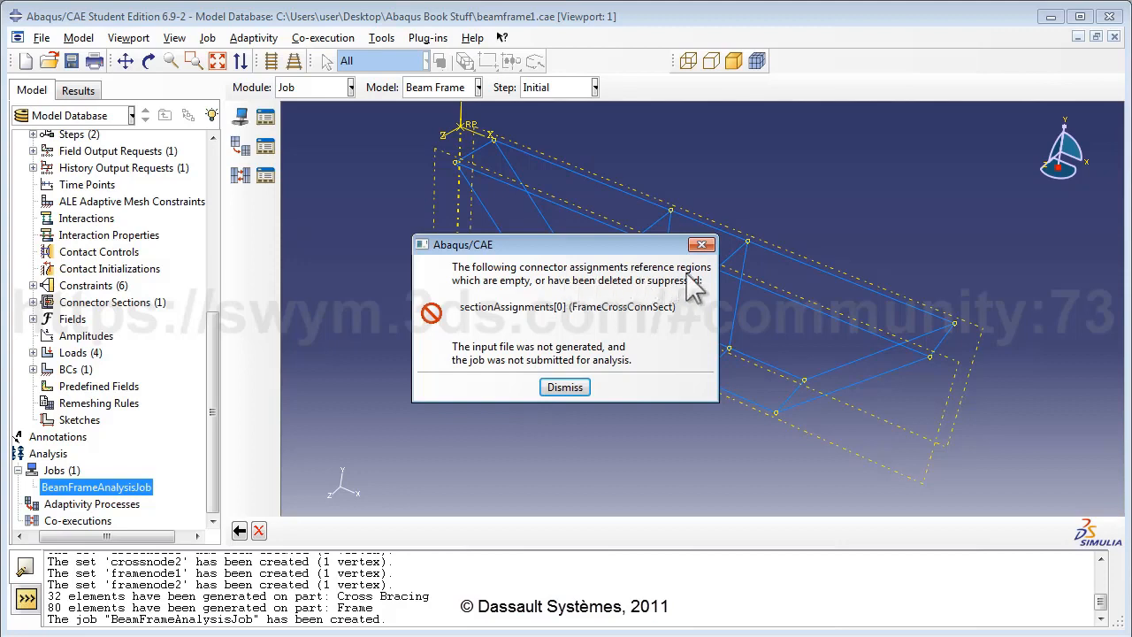
pyautogui.click(561, 385)
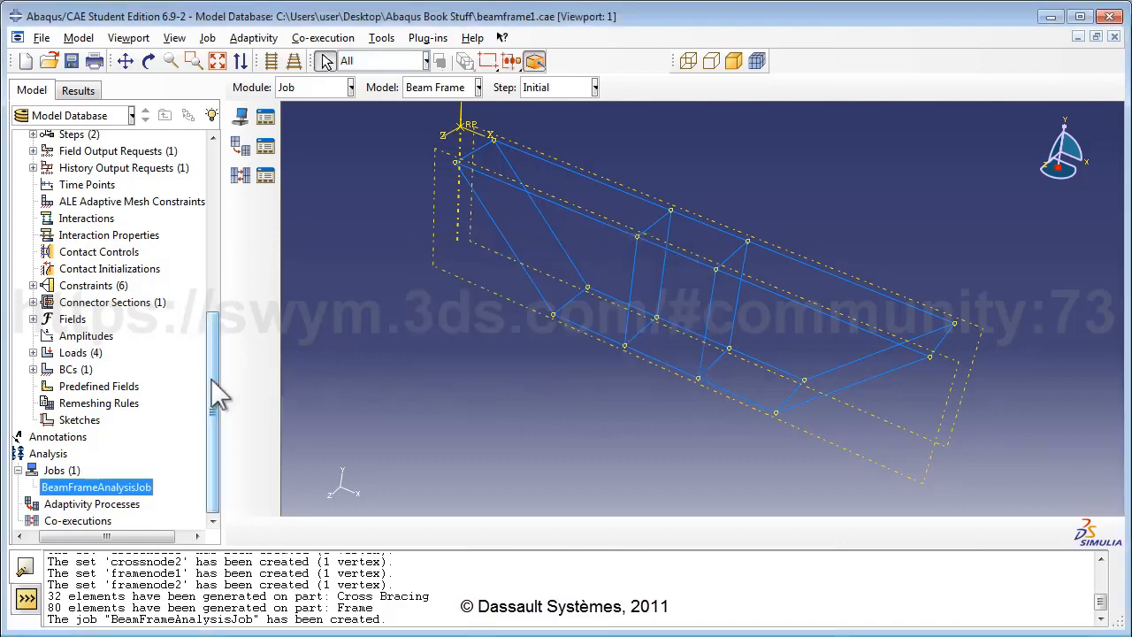
# Step: Resume the suppressed Wire-1 feature under Assembly > Features
pyautogui.moveTo(214, 384); pyautogui.dragTo(214, 329)
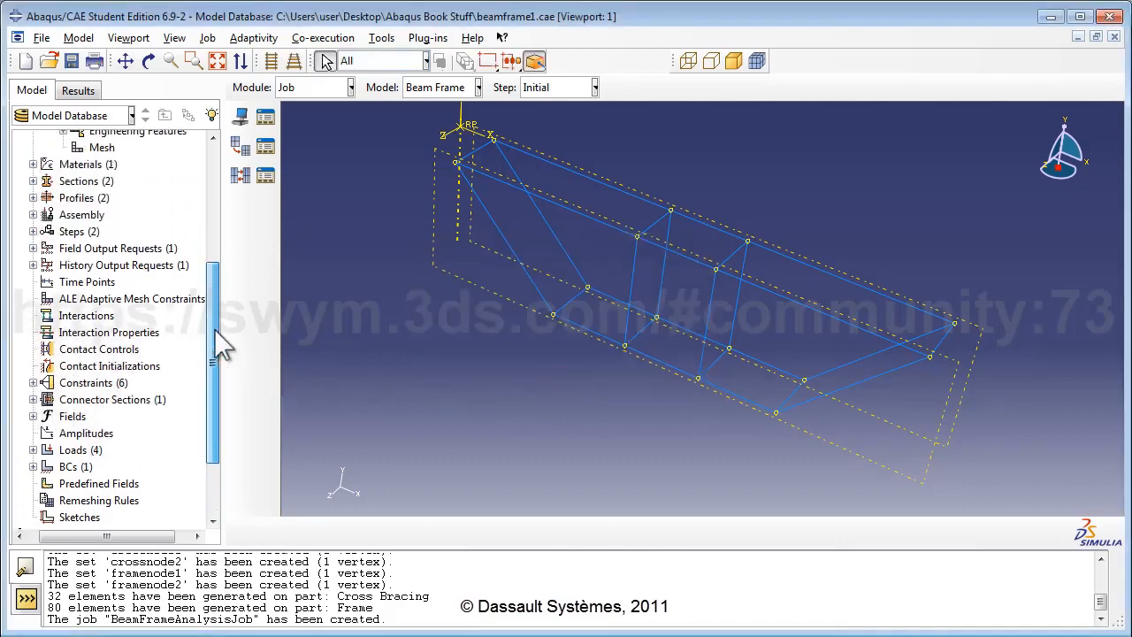
pyautogui.click(33, 215)
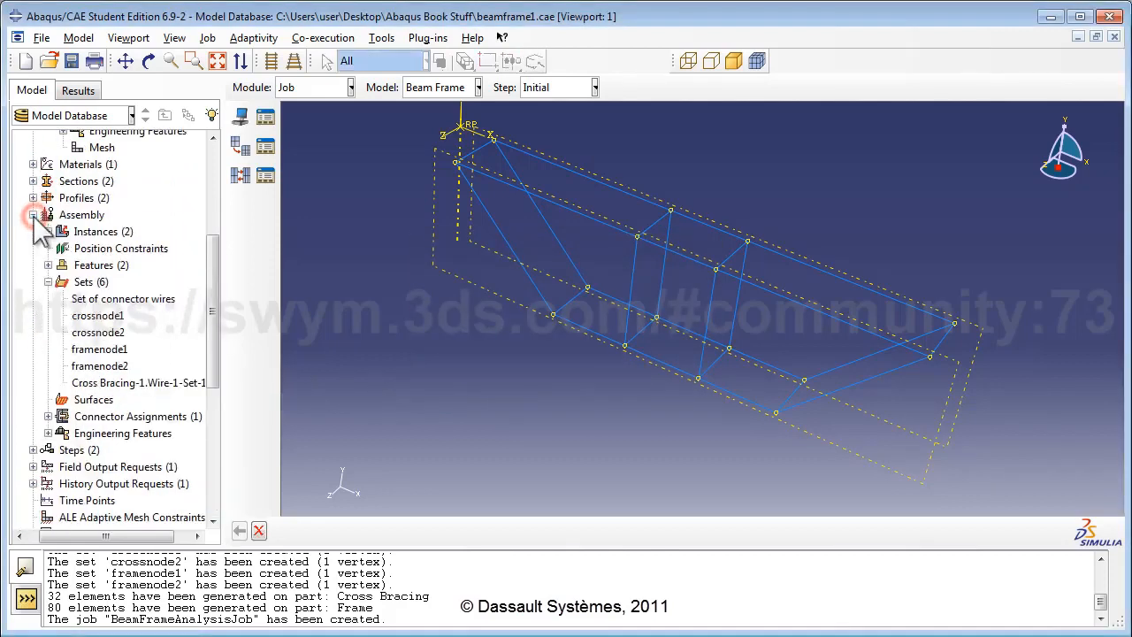
pyautogui.click(47, 281)
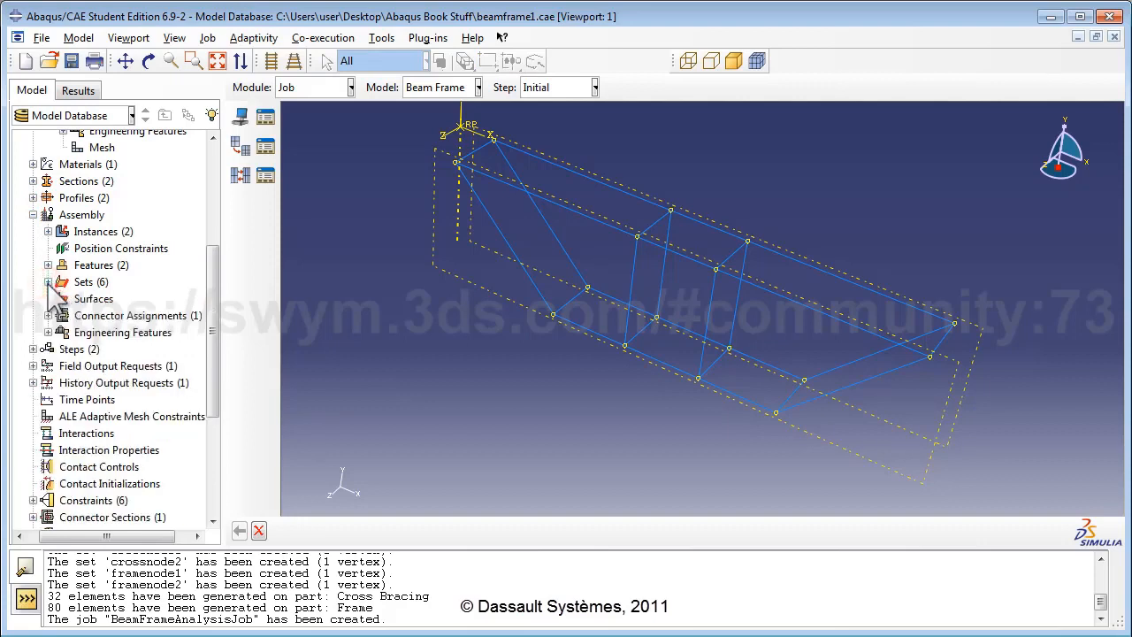
pyautogui.click(48, 264)
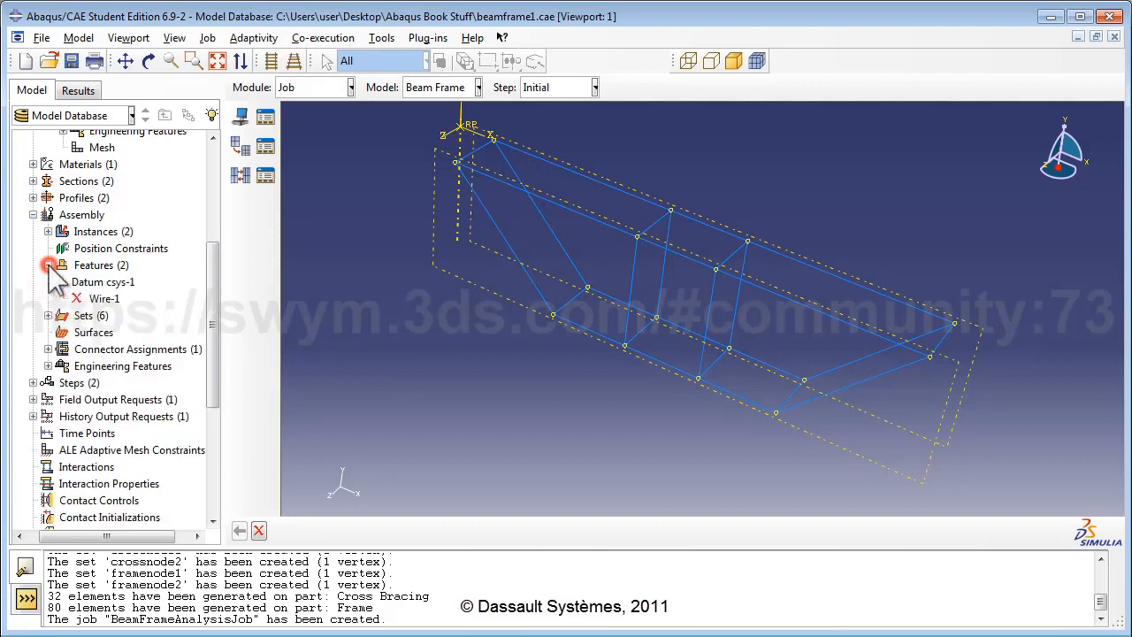
pyautogui.rightClick(101, 301)
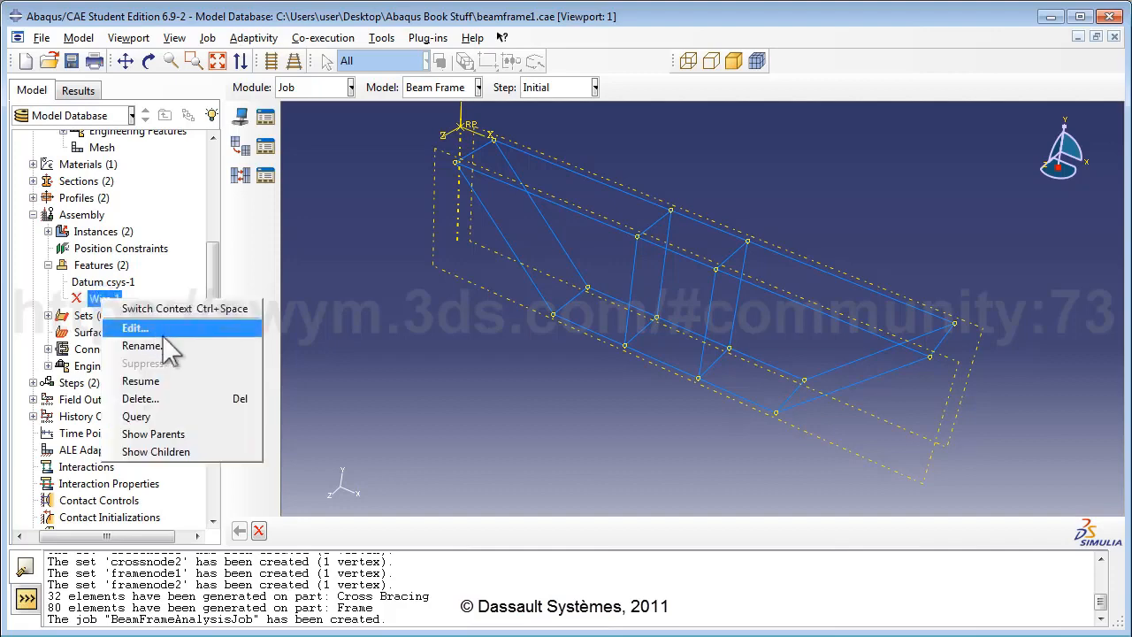
pyautogui.click(205, 381)
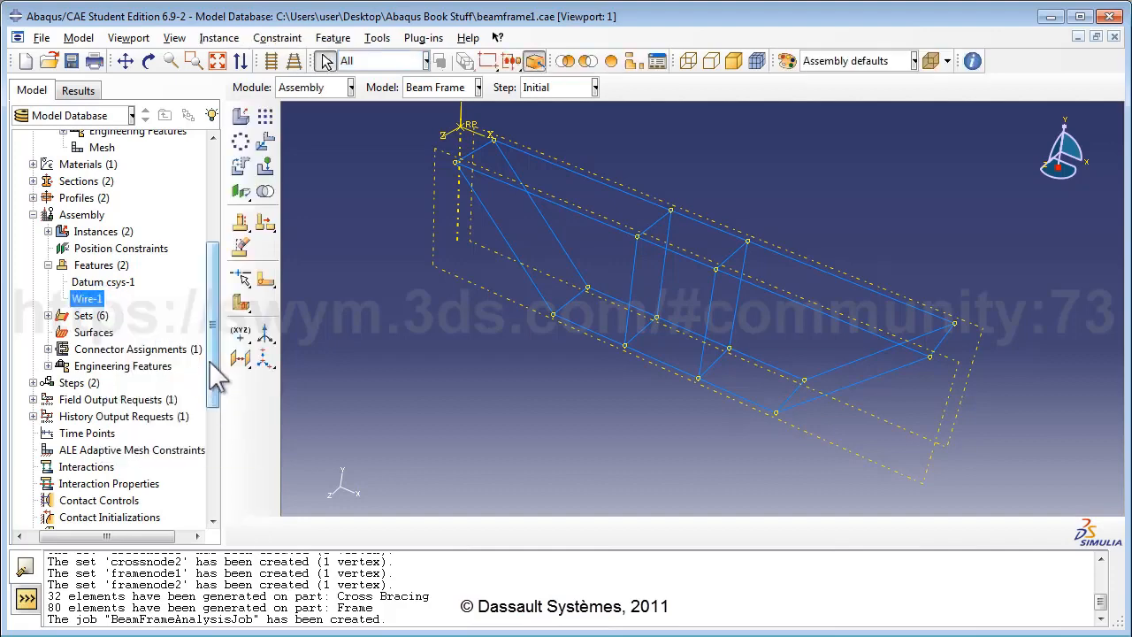
pyautogui.scroll(-2, 219, 393)
pyautogui.scroll(-3, 225, 434)
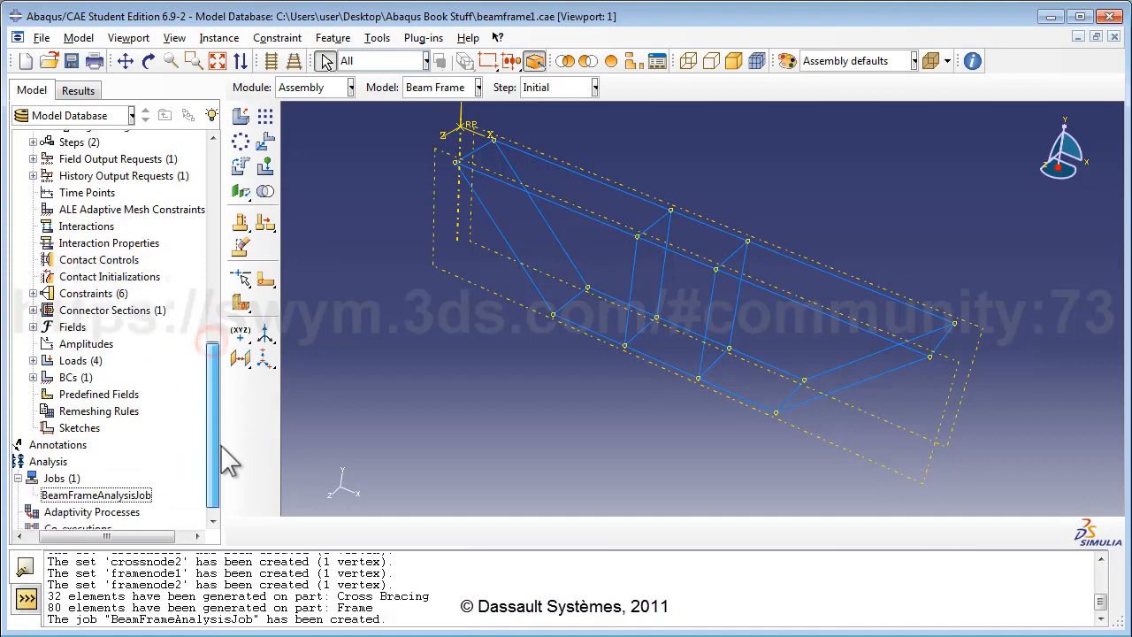
# Step: Submit BeamFrameAnalysisJob, overwriting old files, and open its results in Visualization
pyautogui.rightClick(148, 492)
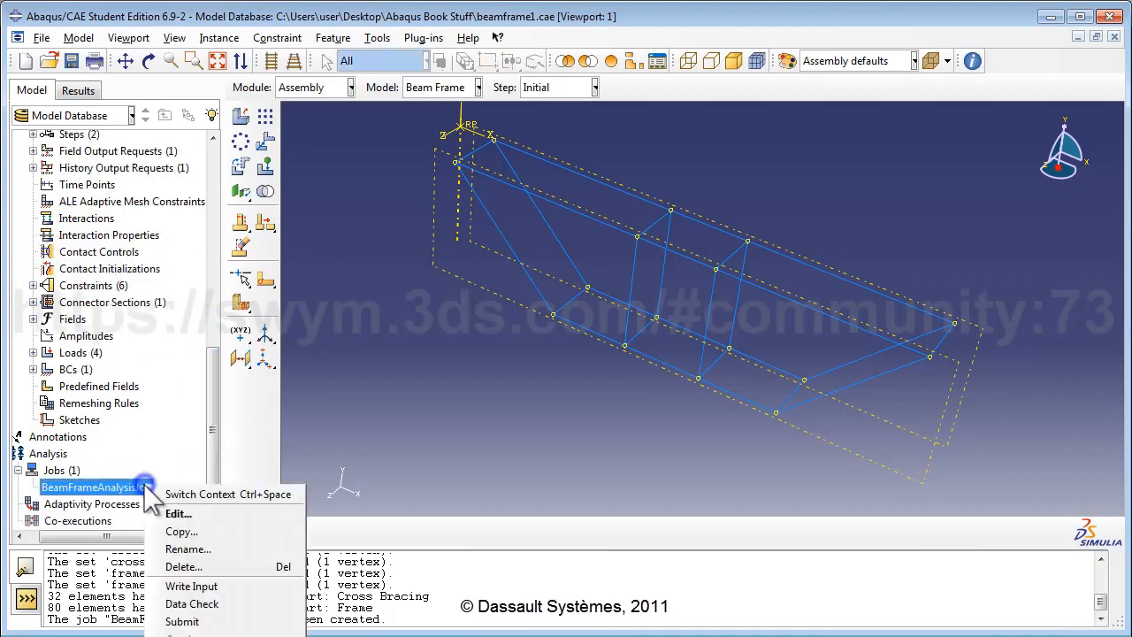
pyautogui.click(227, 620)
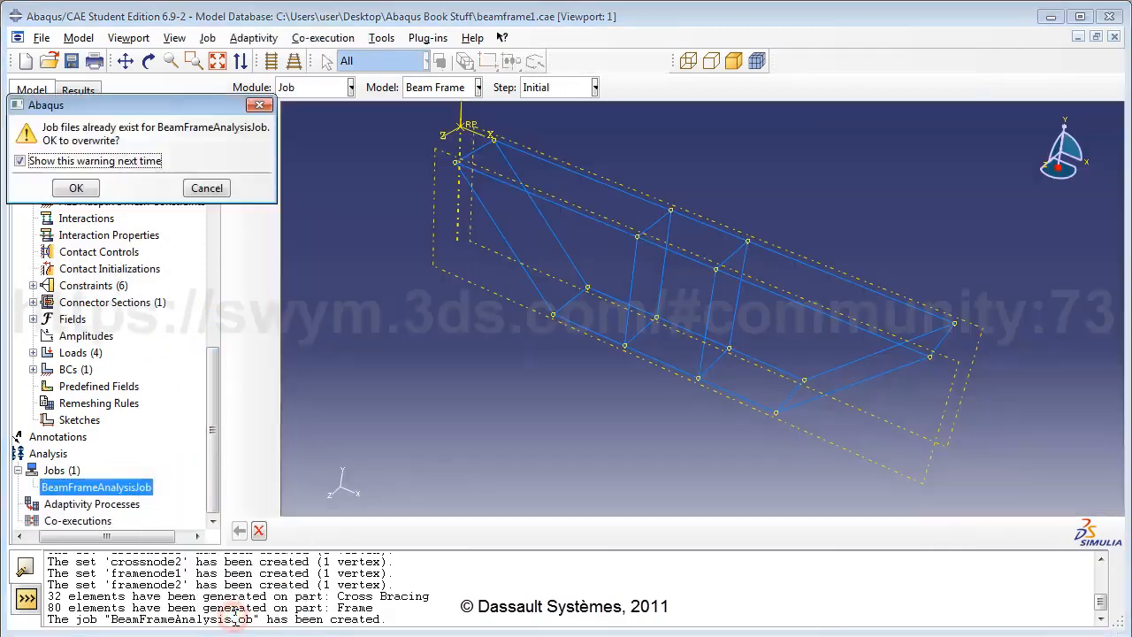
pyautogui.click(76, 188)
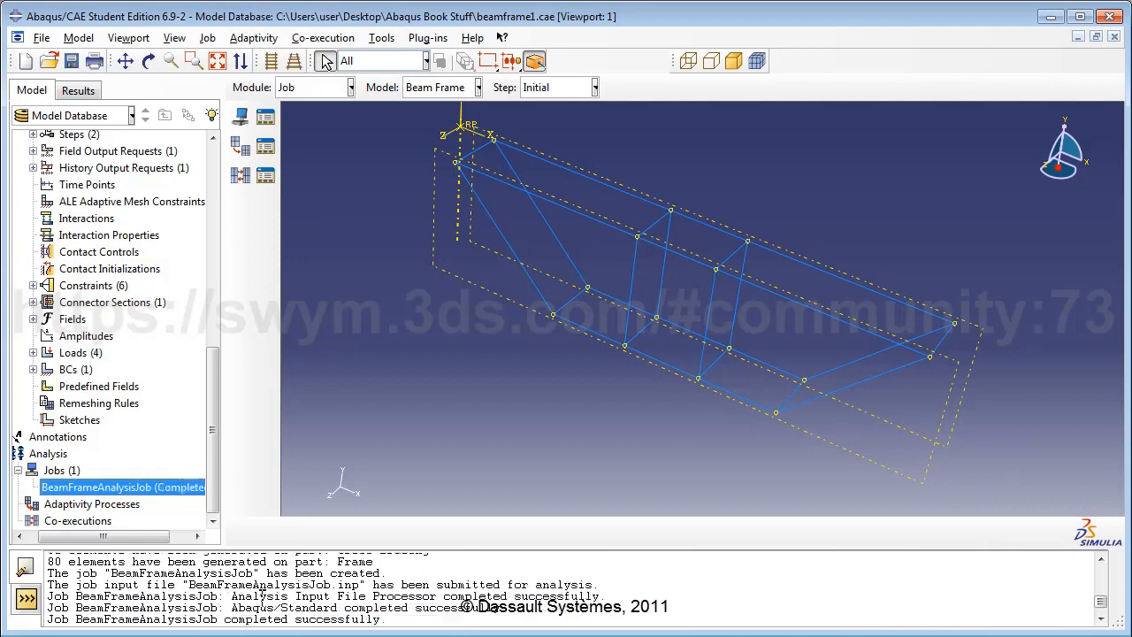
pyautogui.rightClick(189, 488)
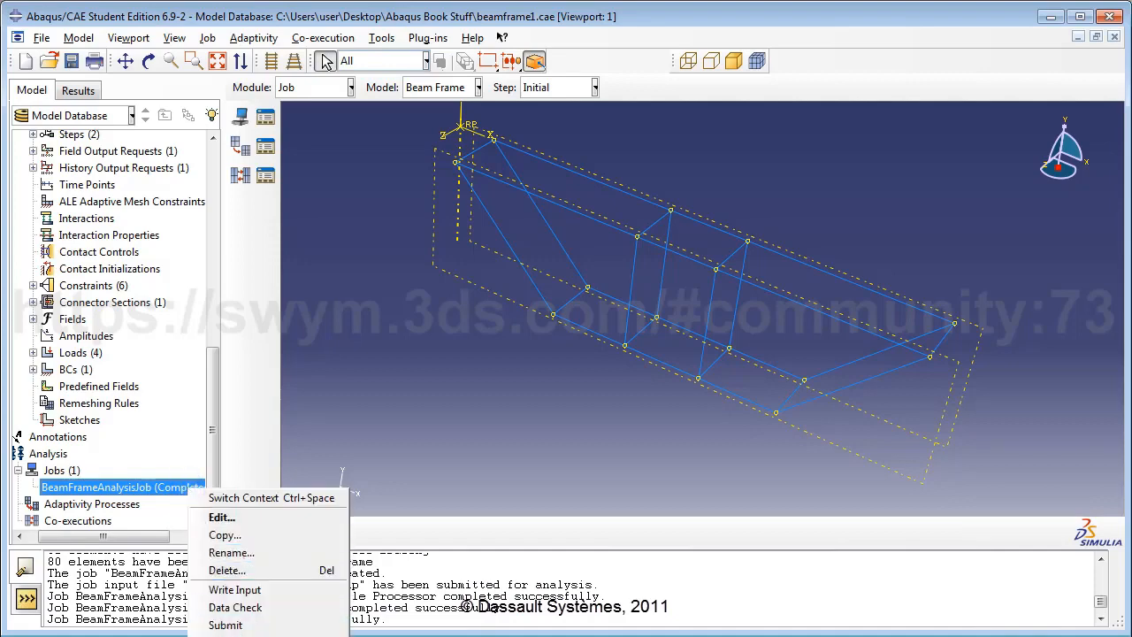
pyautogui.click(239, 636)
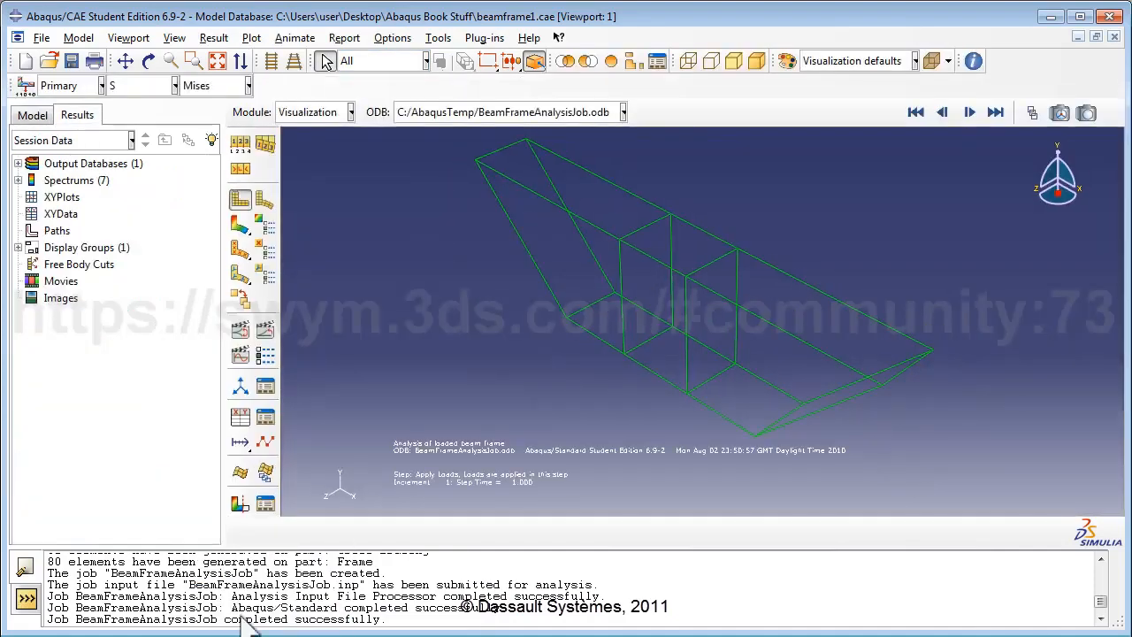
pyautogui.click(265, 200)
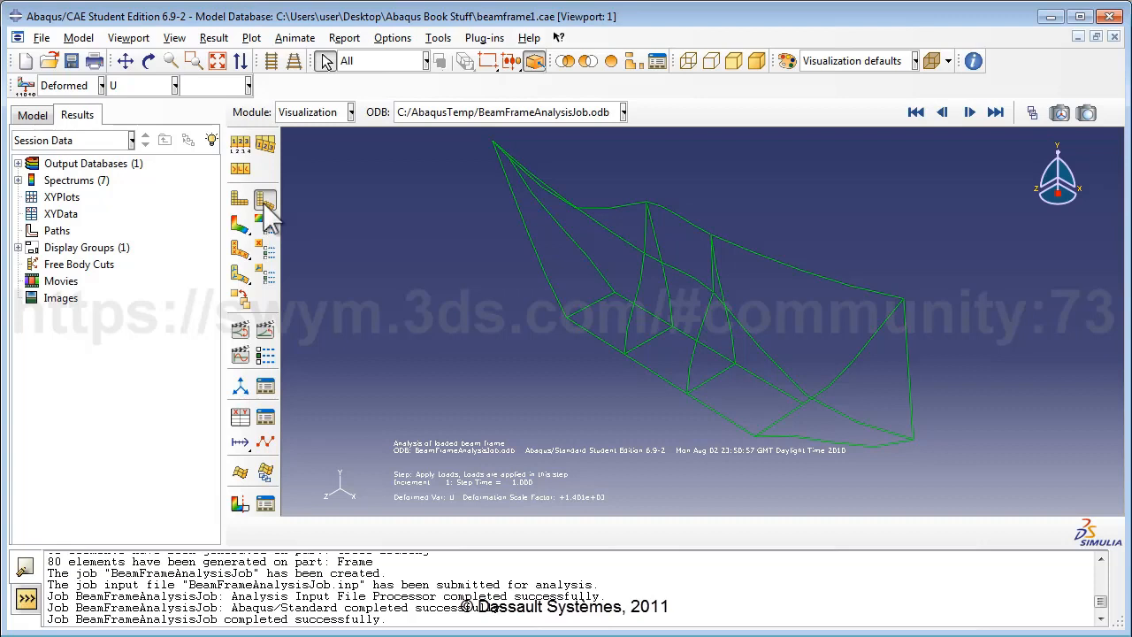
pyautogui.click(241, 204)
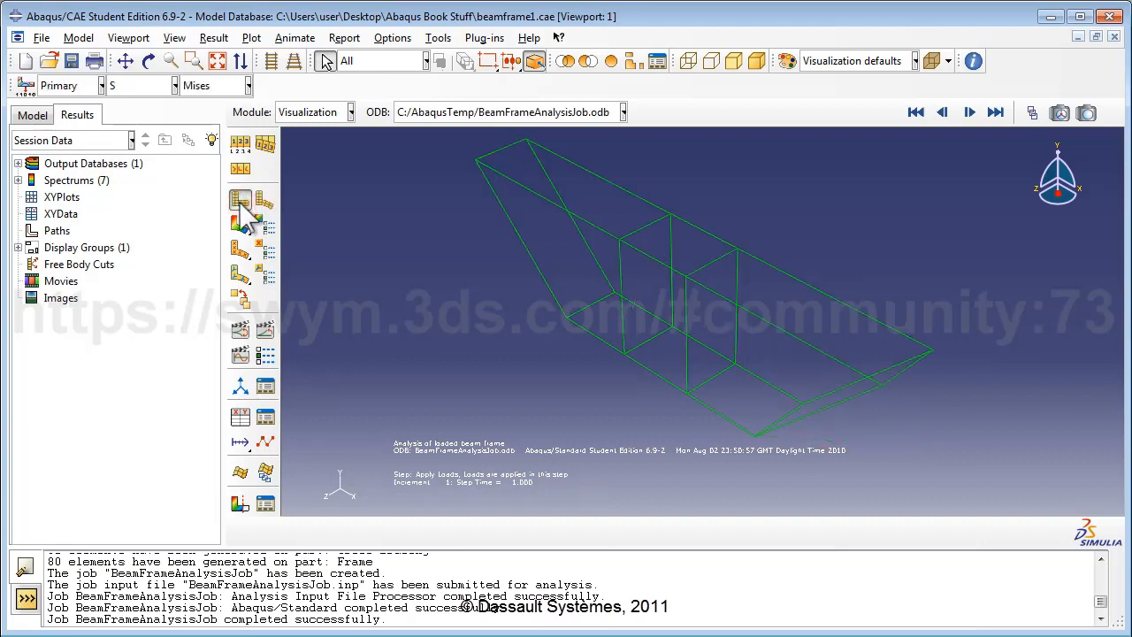